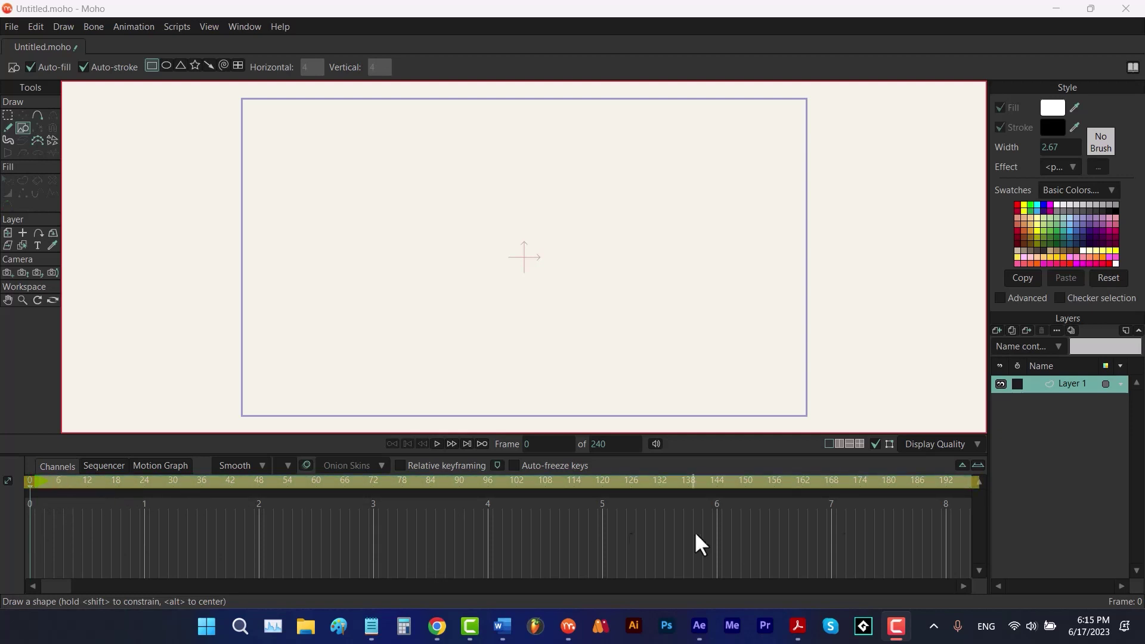
# Move the playhead to frame 18, scrub to frame 69, jump to the last frame and rewind to frame 0.
pyautogui.click(116, 482)
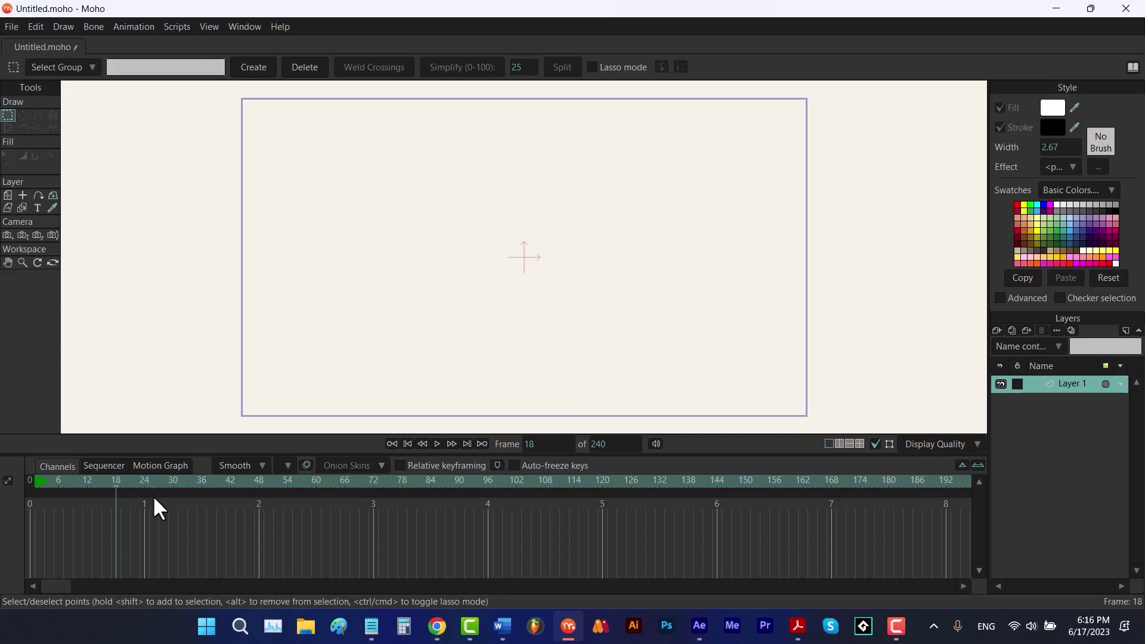
pyautogui.moveTo(155, 480); pyautogui.dragTo(358, 488)
pyautogui.click(608, 446)
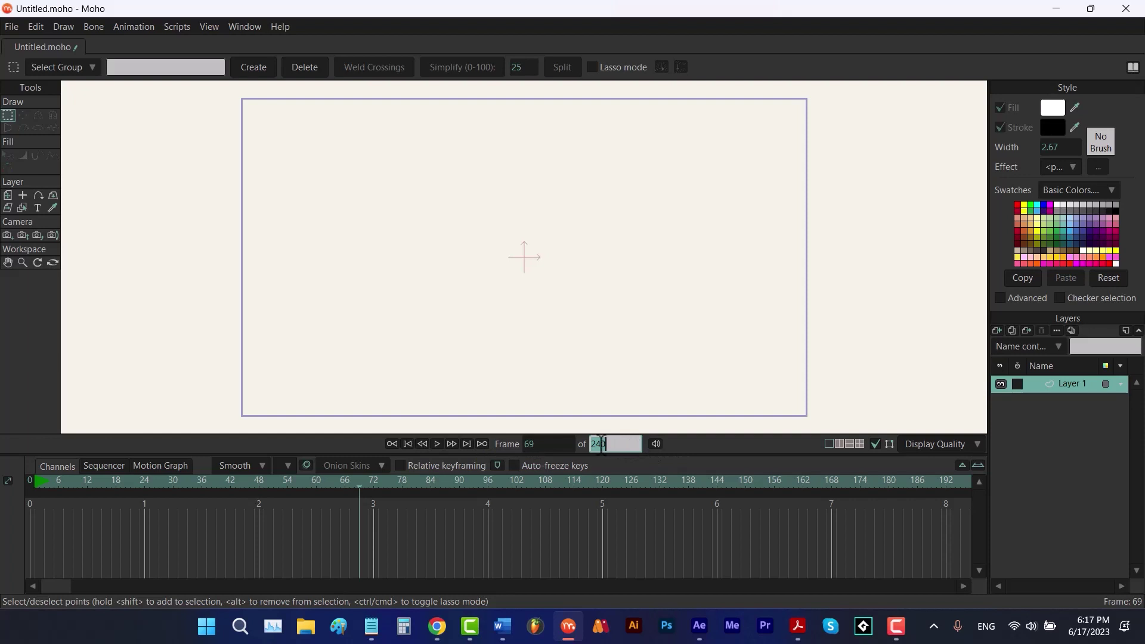
pyautogui.click(465, 444)
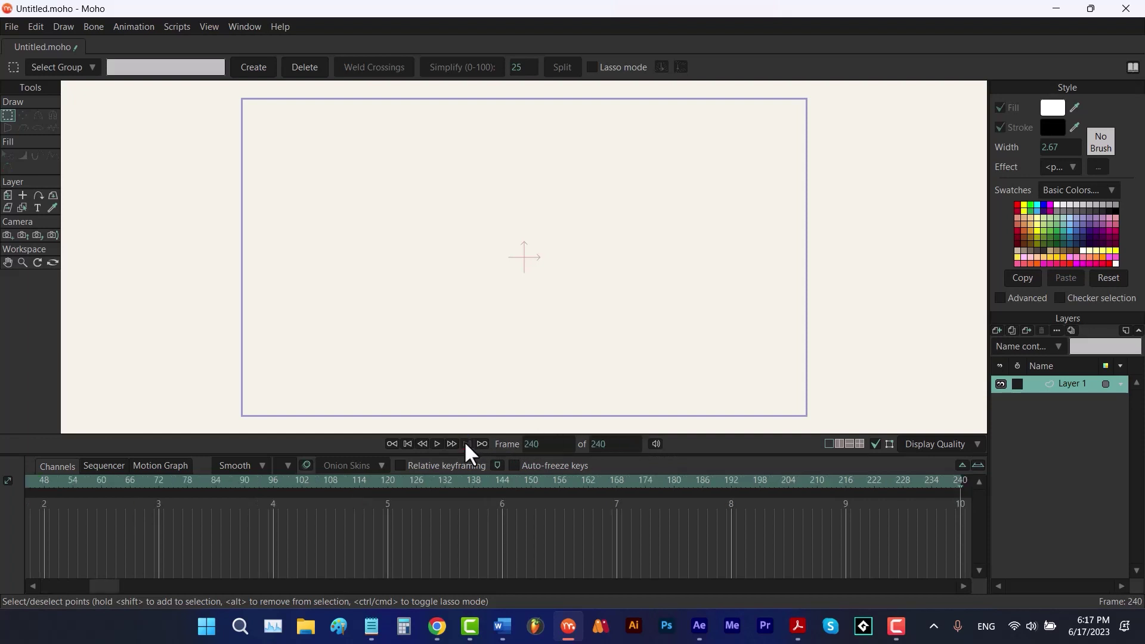
pyautogui.click(407, 445)
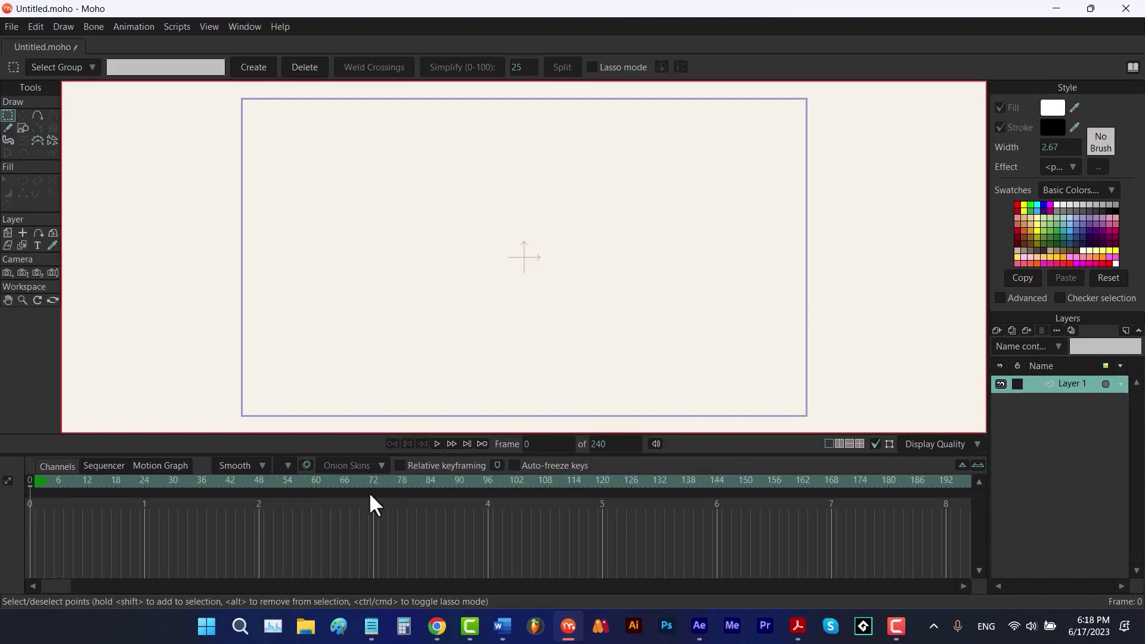
# Set the animation length to 96 frames and make the playback range run from the start to frame 96.
pyautogui.click(260, 479)
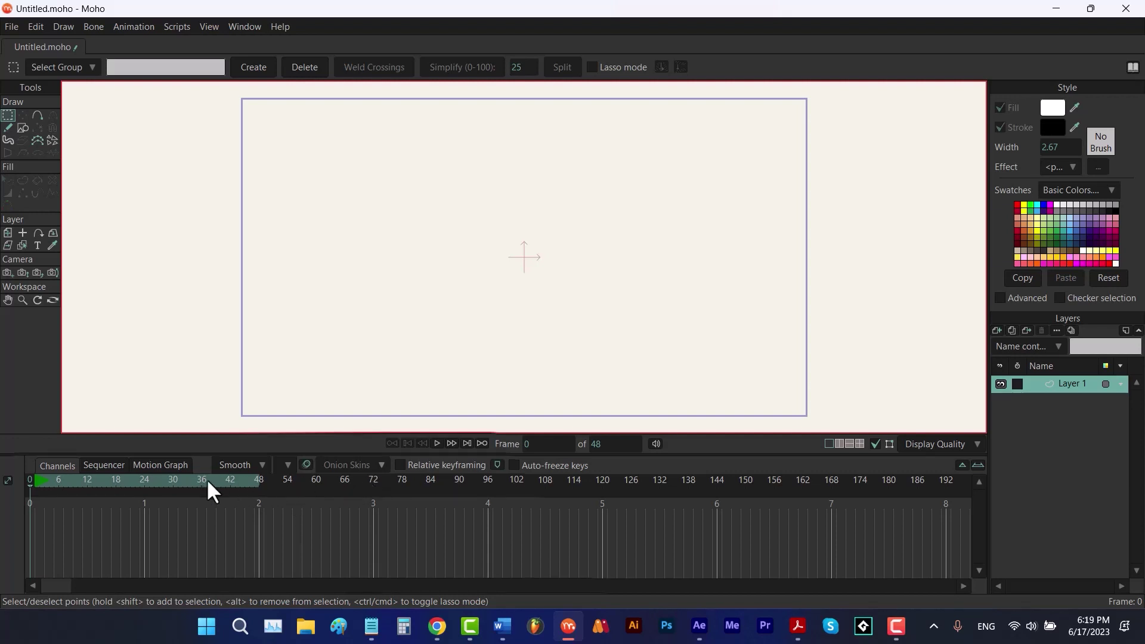
pyautogui.click(145, 479)
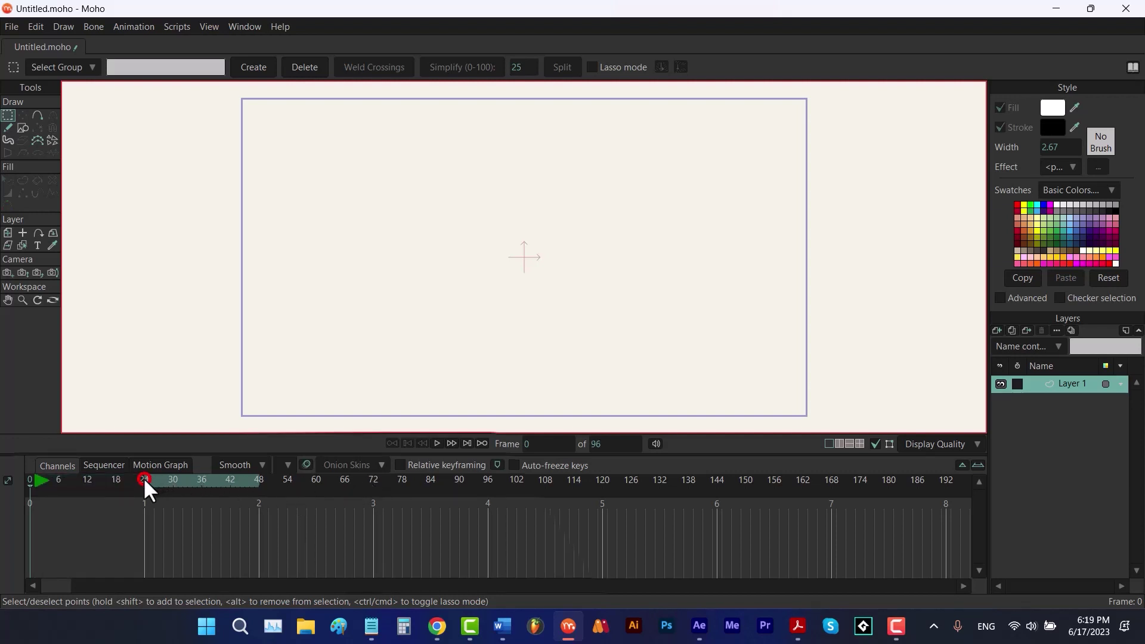
pyautogui.click(35, 483)
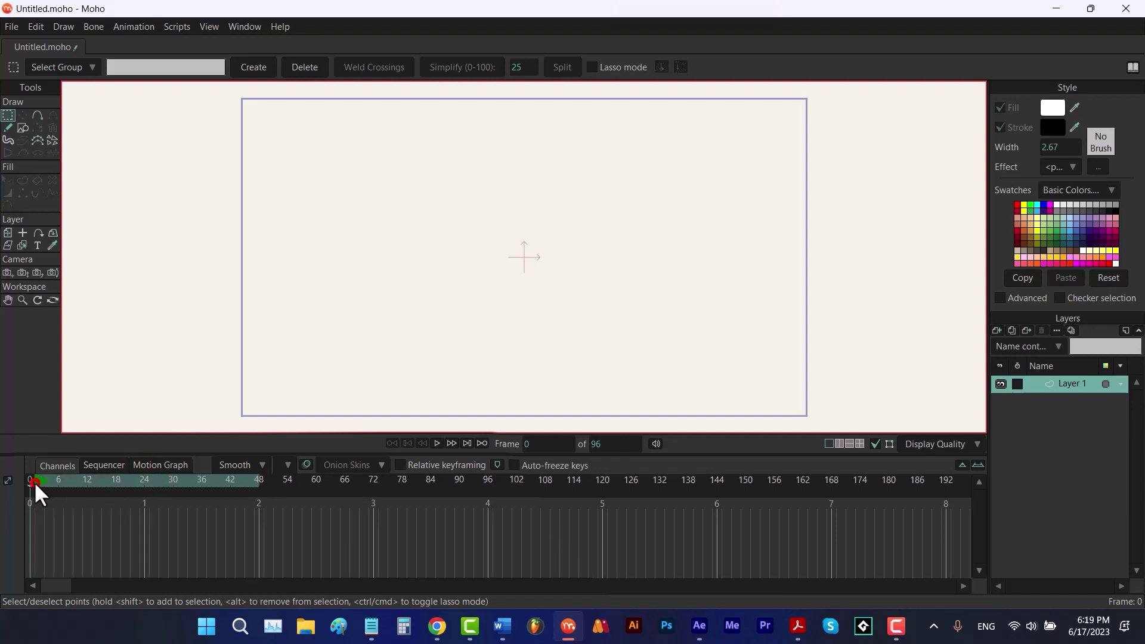
pyautogui.click(485, 480)
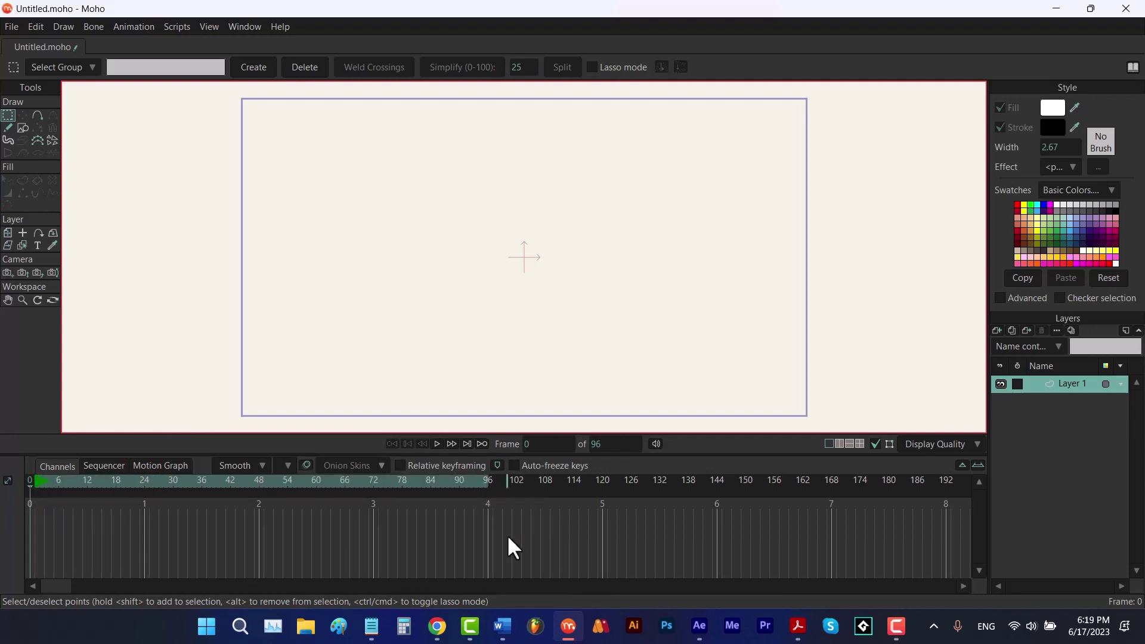
# Advance one frame, go back one frame, and play the empty timeline before stopping playback.
pyautogui.click(452, 444)
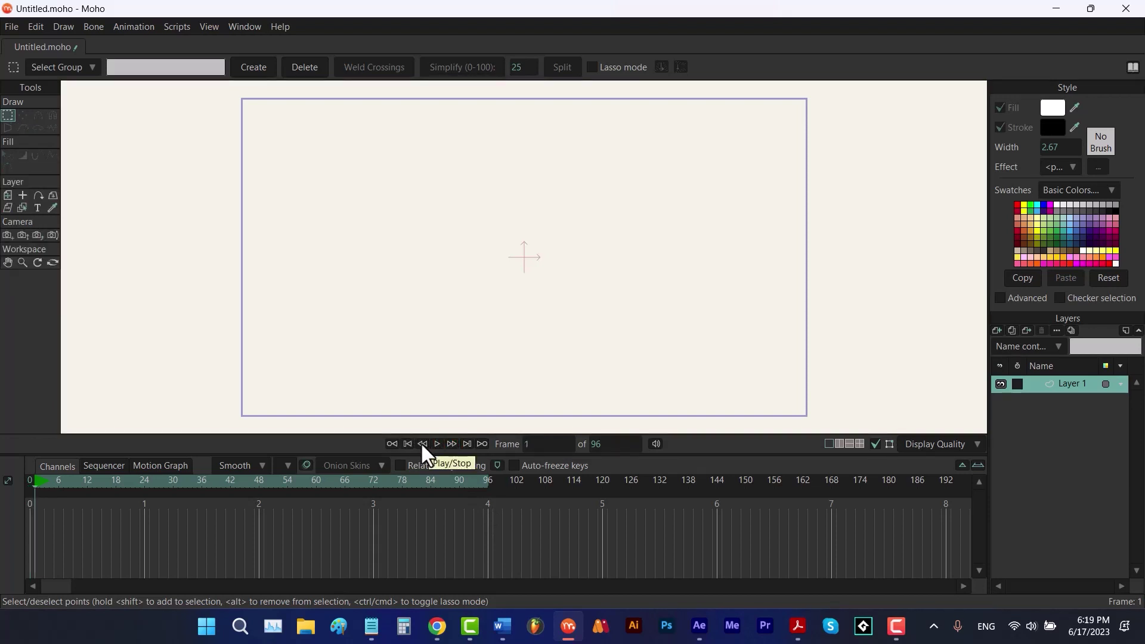
pyautogui.click(421, 443)
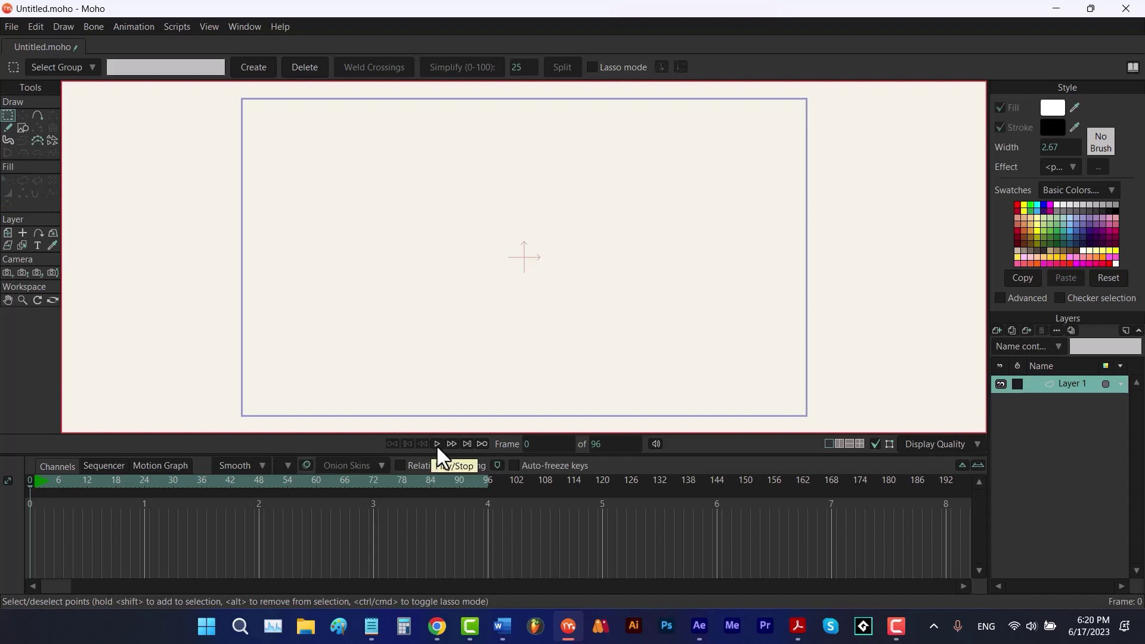
pyautogui.click(436, 444)
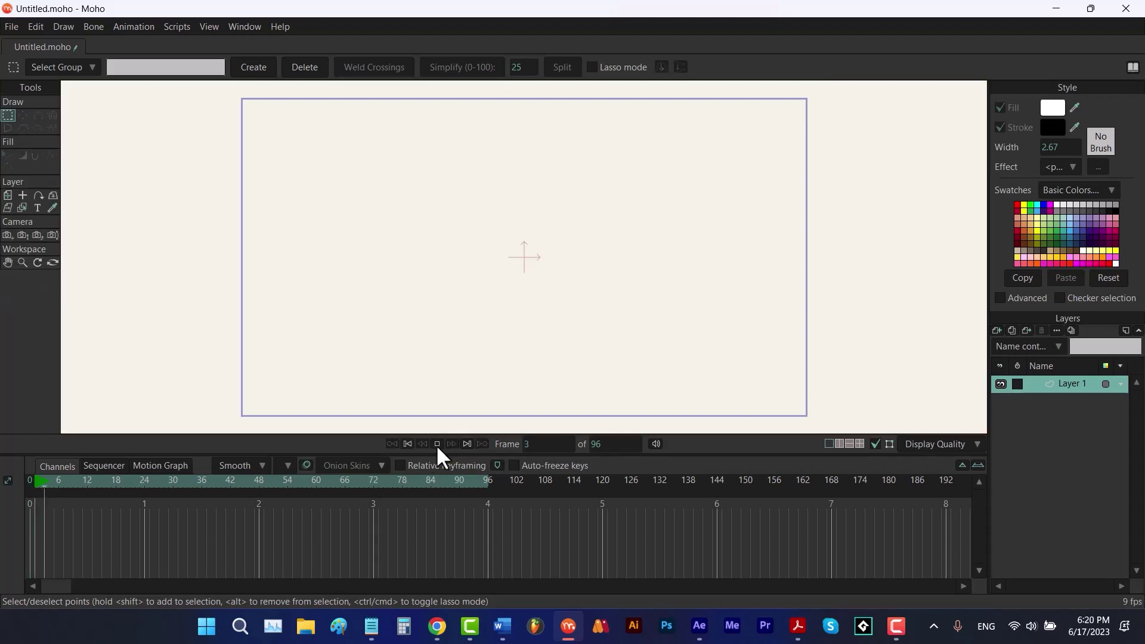
pyautogui.click(436, 444)
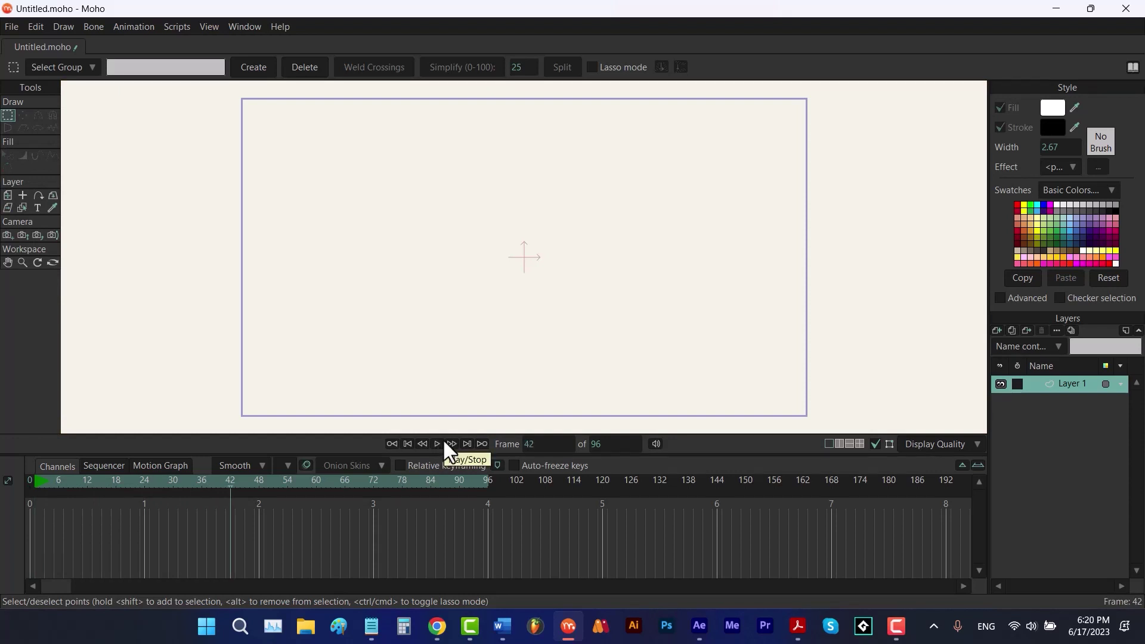
# Review the frame rate and the start and end frames in the project settings and accept them.
pyautogui.click(12, 28)
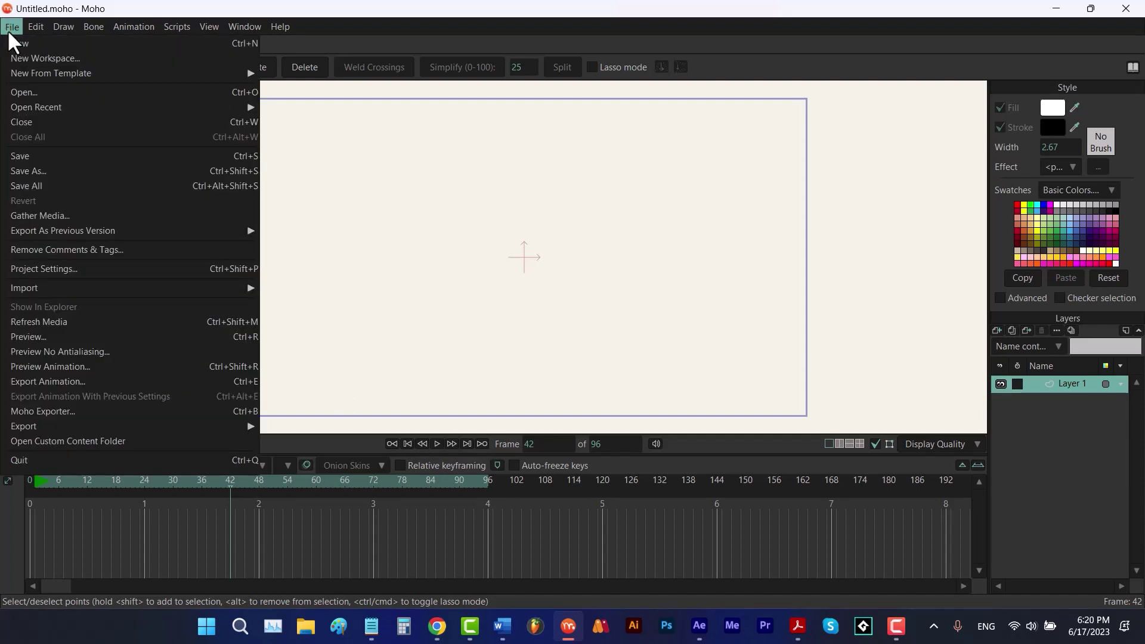
pyautogui.click(84, 268)
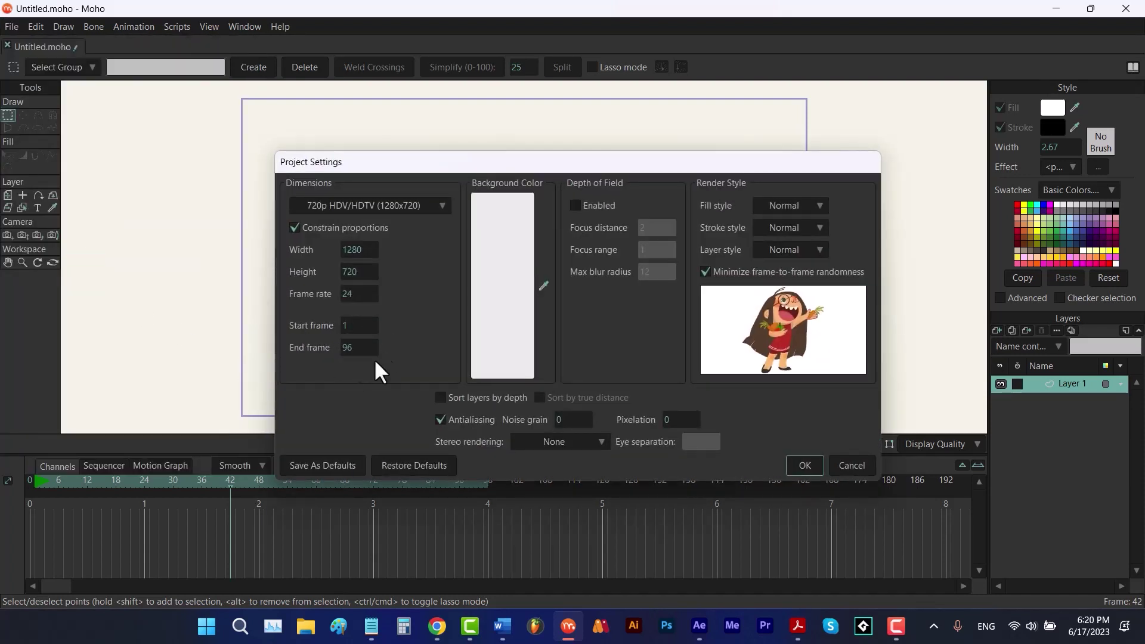
pyautogui.click(804, 465)
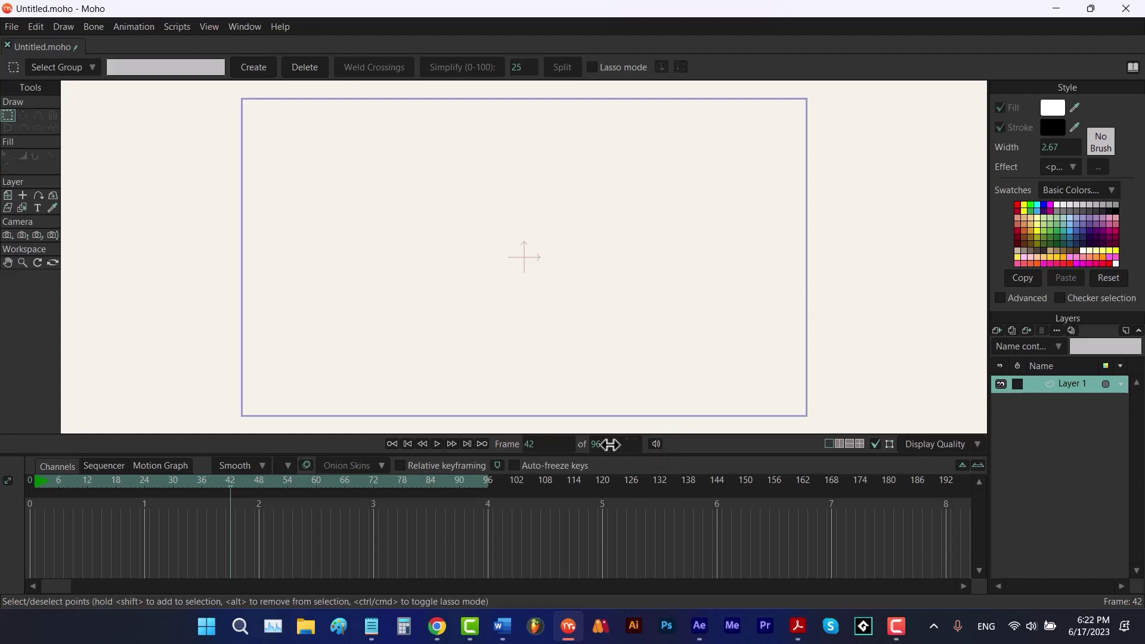
# Rewind to frame 0, visit frame 10 and return to frame 0.
pyautogui.click(408, 444)
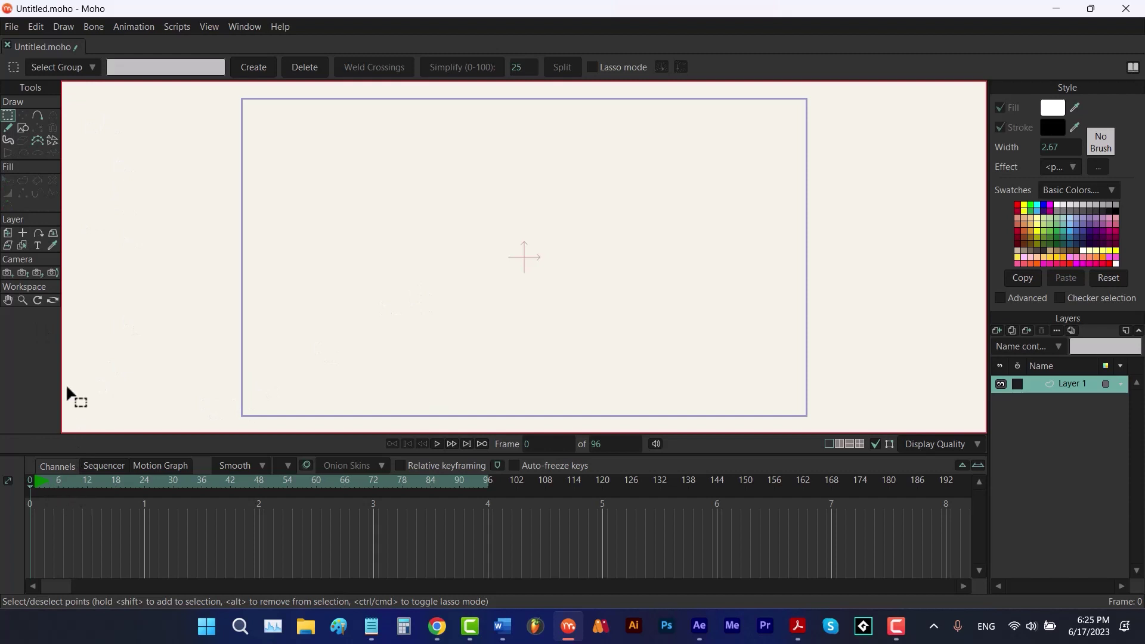
pyautogui.click(76, 481)
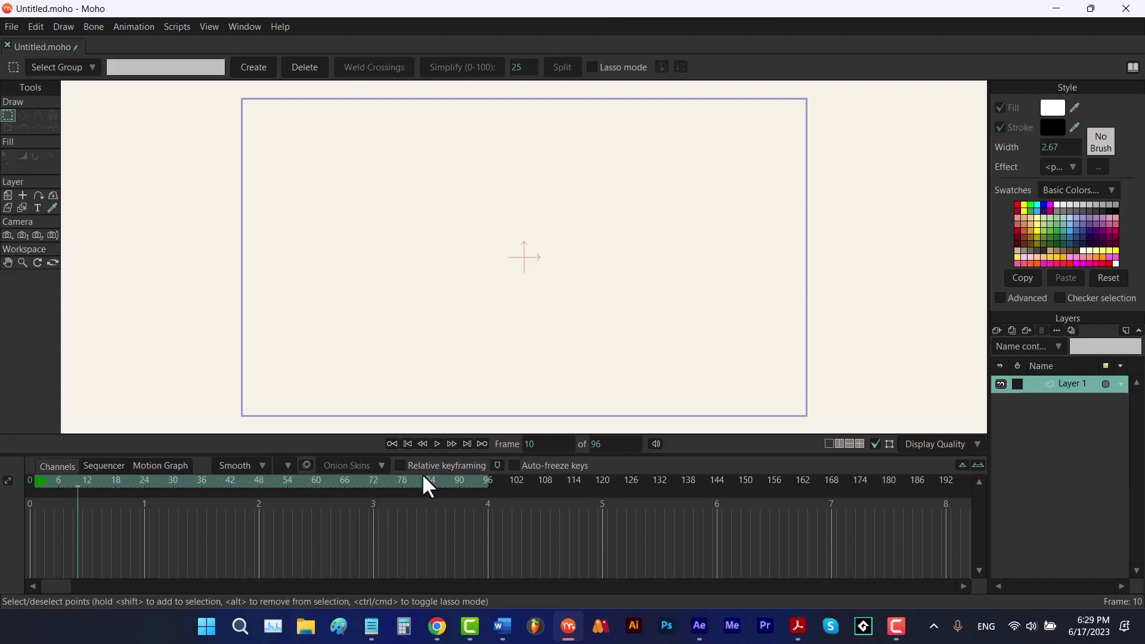
pyautogui.click(408, 443)
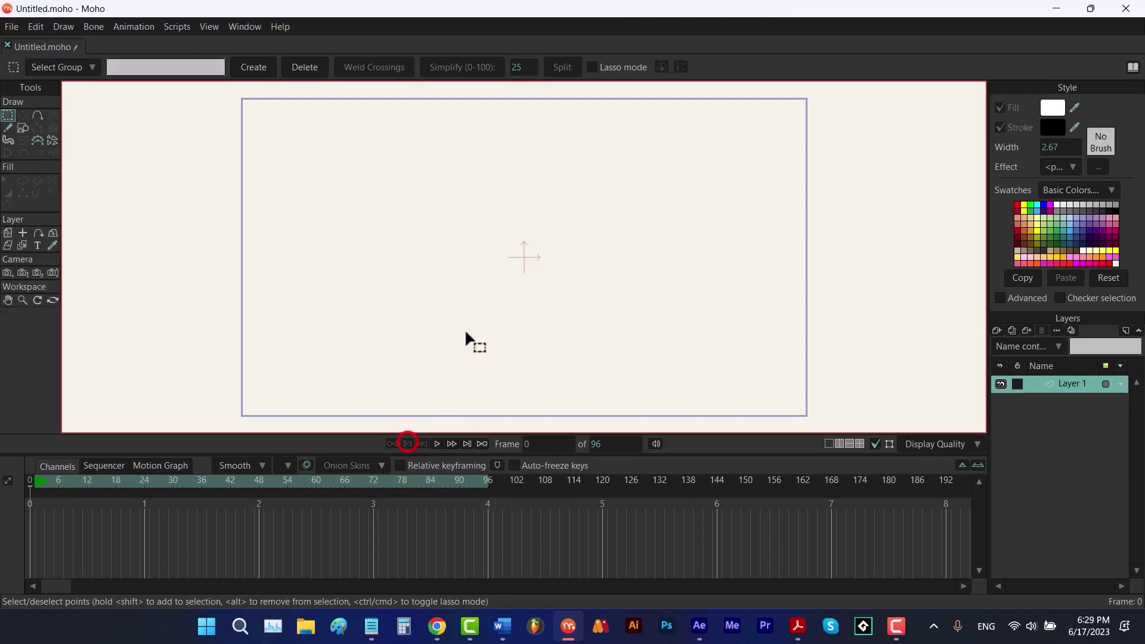
# Draw a wide rectangle with a magenta fill in the middle-left of the canvas at frame 0.
pyautogui.click(1050, 204)
pyautogui.press('e')
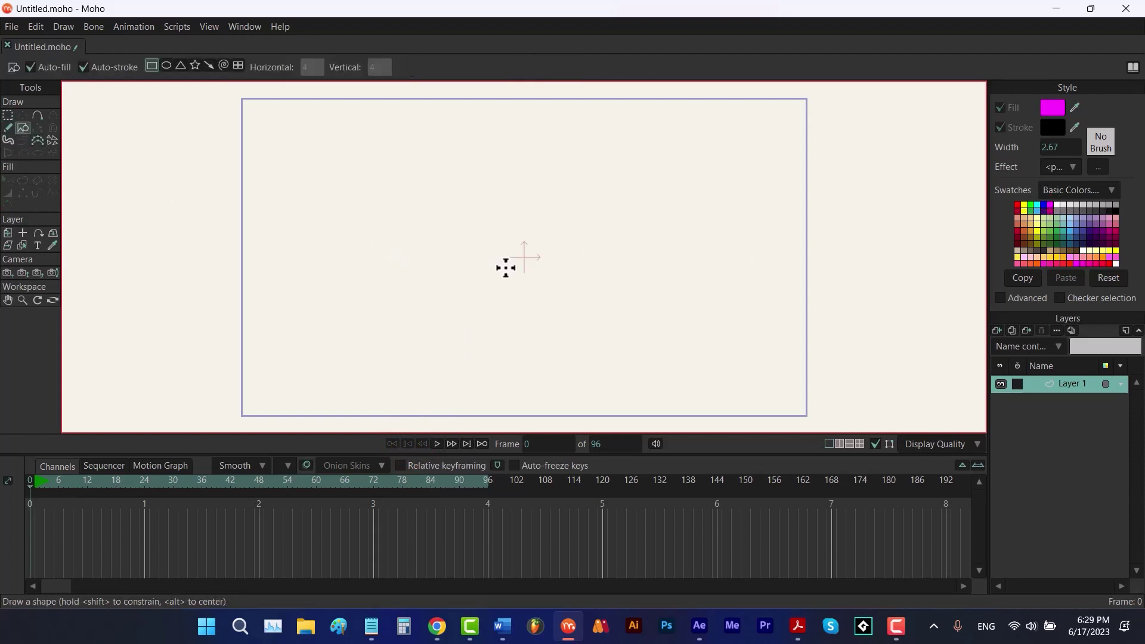
pyautogui.moveTo(478, 228); pyautogui.dragTo(356, 280)
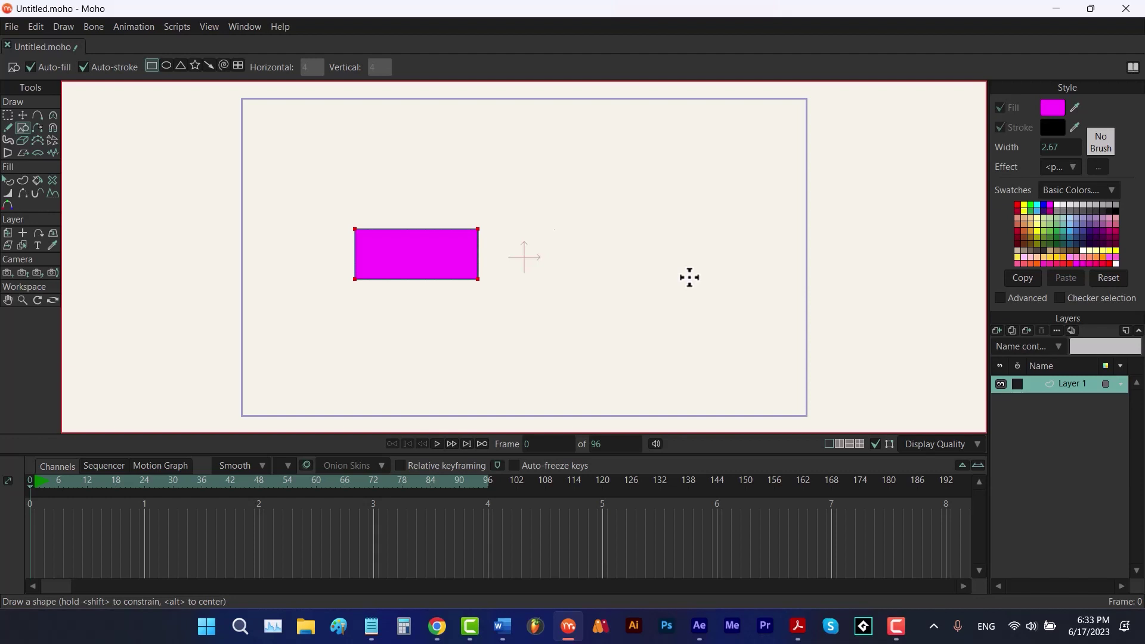
# At frame 24, move the rectangle's layer across the canvas to about X 1.25 with the Transform Layer tool.
pyautogui.click(145, 480)
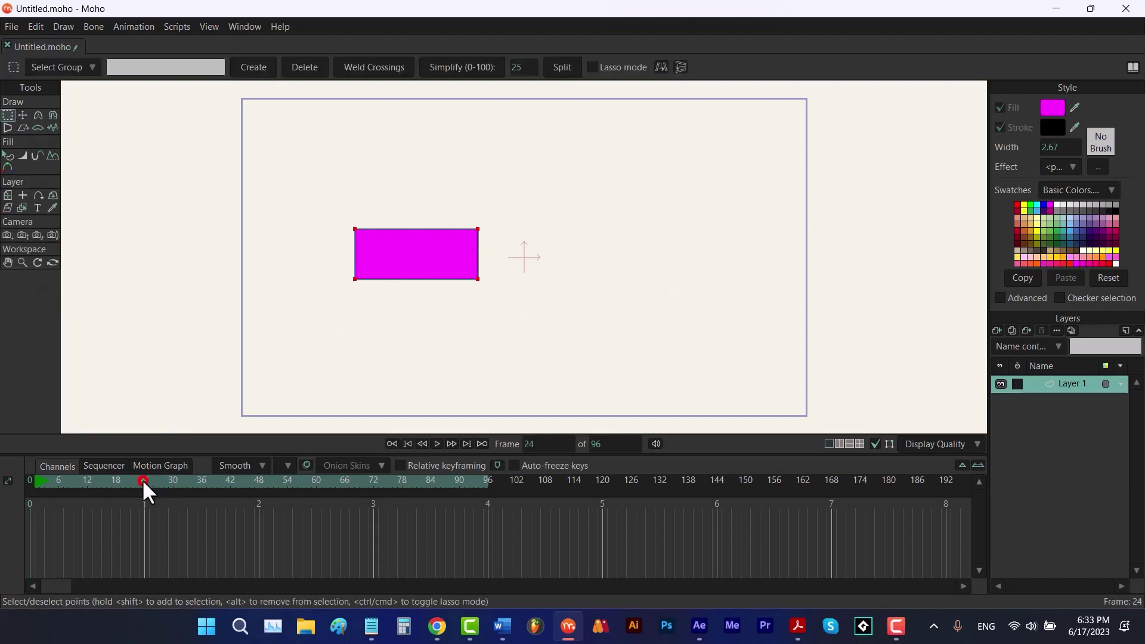
pyautogui.click(12, 196)
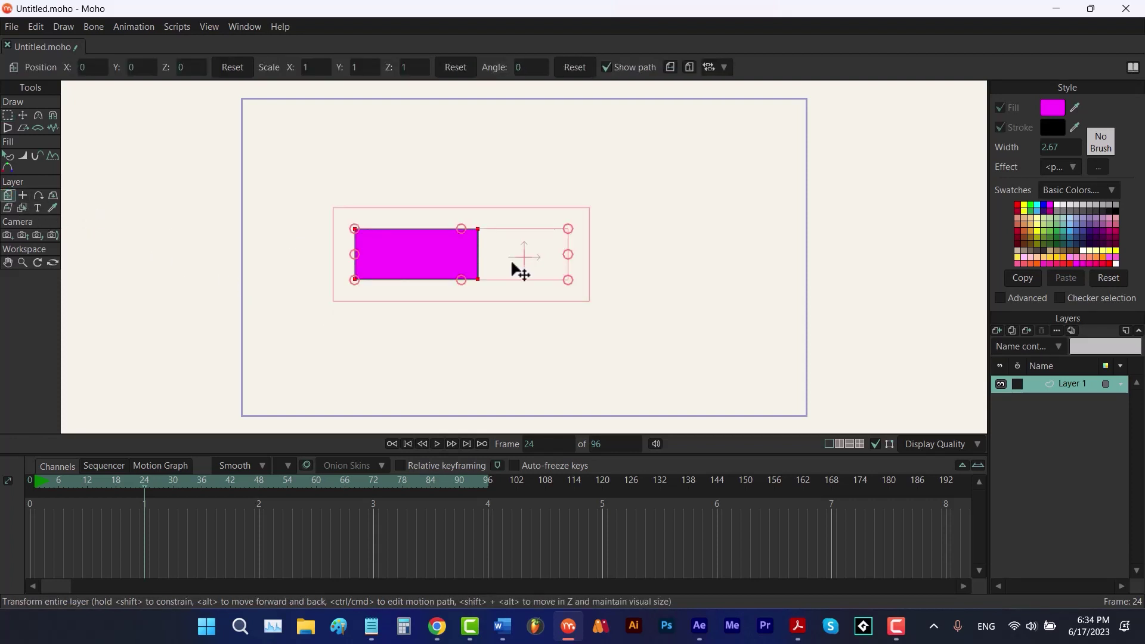
pyautogui.moveTo(513, 263); pyautogui.dragTo(710, 263)
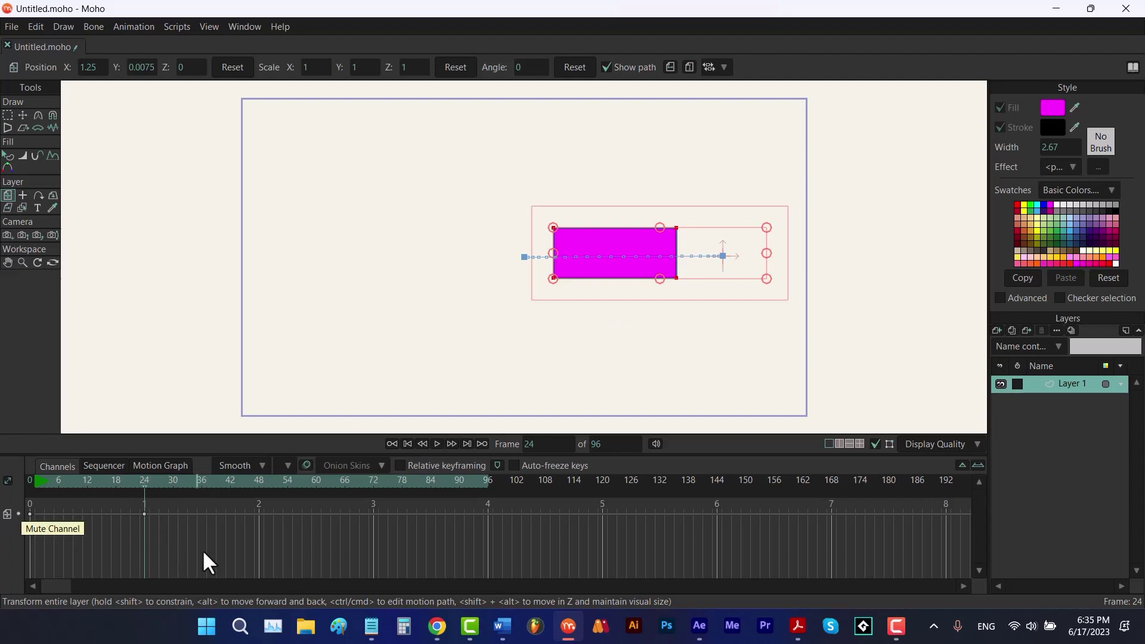
# Rewind to frame 0 and play the rectangle's movement, stopping shortly after frame 24.
pyautogui.click(391, 443)
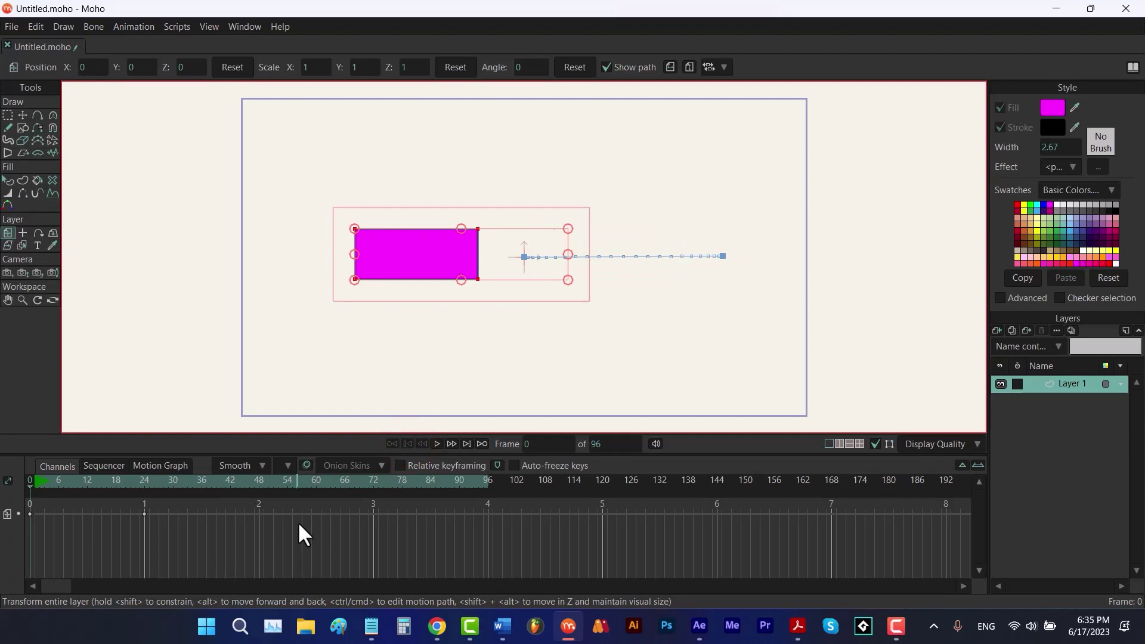
pyautogui.press('space')
pyautogui.press('space')
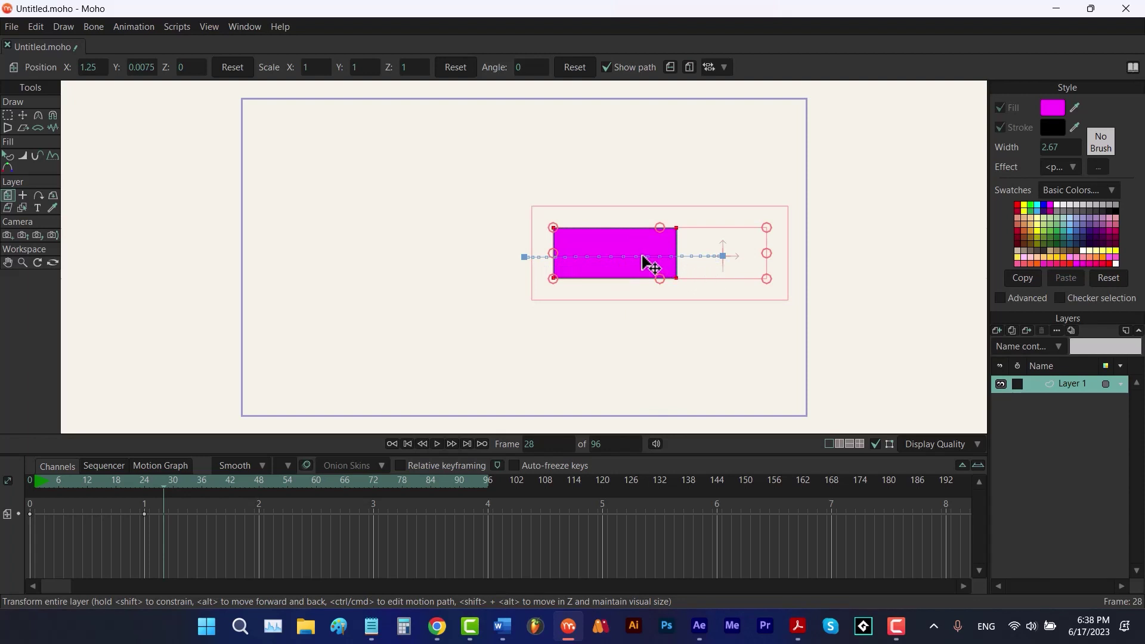
# Bend the layer's motion path downward, return to frame 0 and delete the layer's movement keyframes.
pyautogui.moveTo(642, 258); pyautogui.dragTo(639, 298)
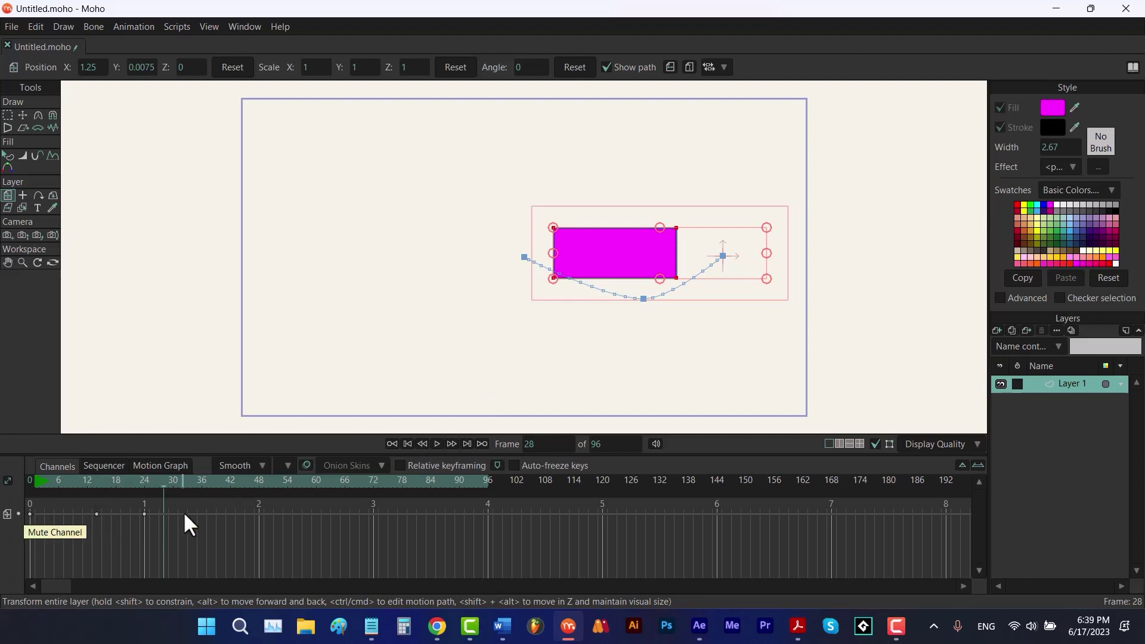
pyautogui.moveTo(149, 485); pyautogui.dragTo(14, 496)
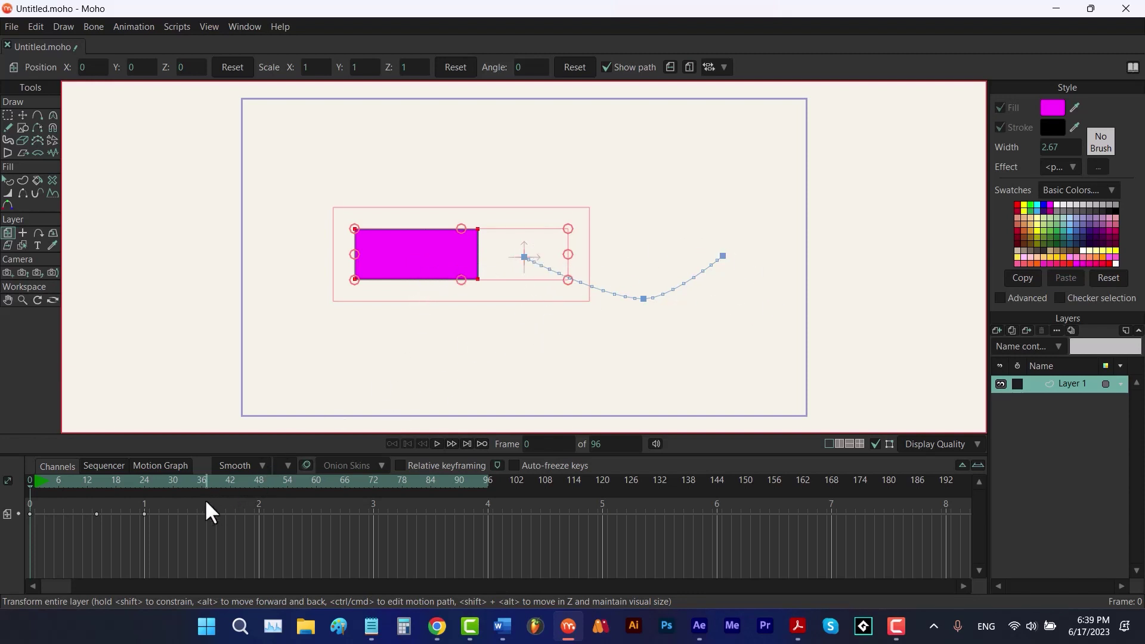
pyautogui.moveTo(183, 511); pyautogui.dragTo(66, 528)
pyautogui.press('Delete')
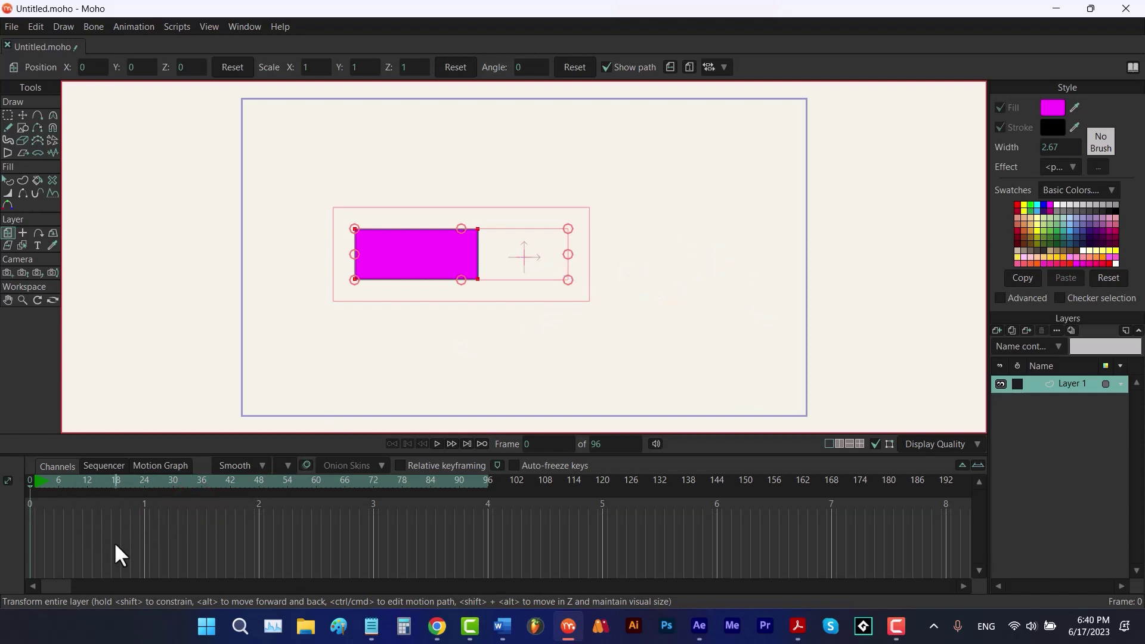
# Set the layer's origin at the rectangle's center and, at frame 24, move the layer horizontally to about X 1.46.
pyautogui.press('o')
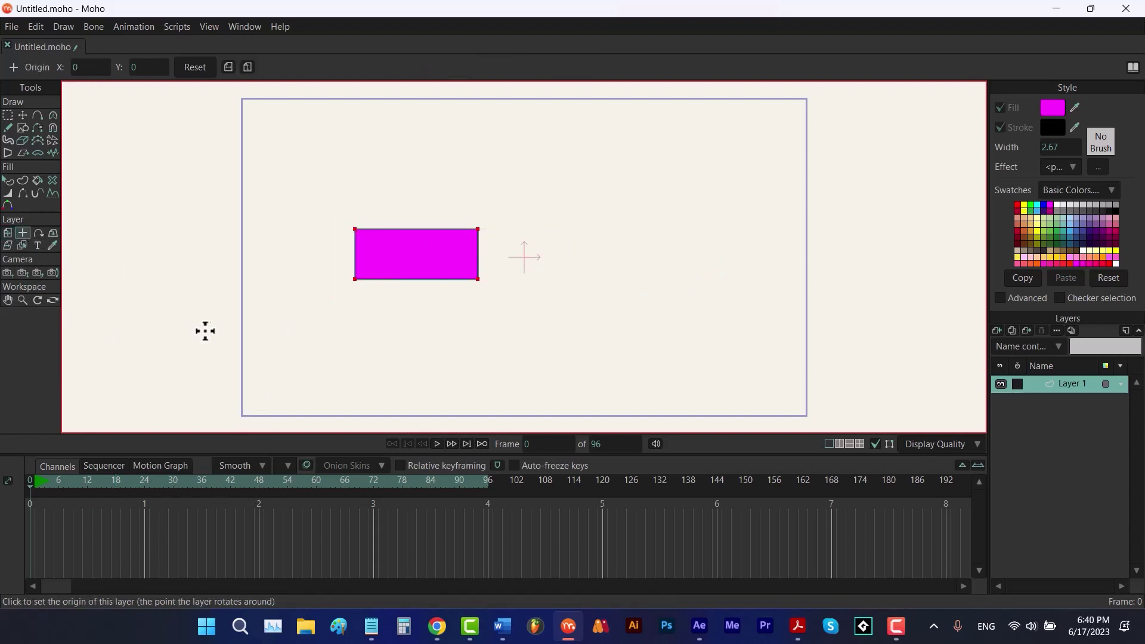
pyautogui.click(415, 253)
pyautogui.click(144, 482)
pyautogui.press('m')
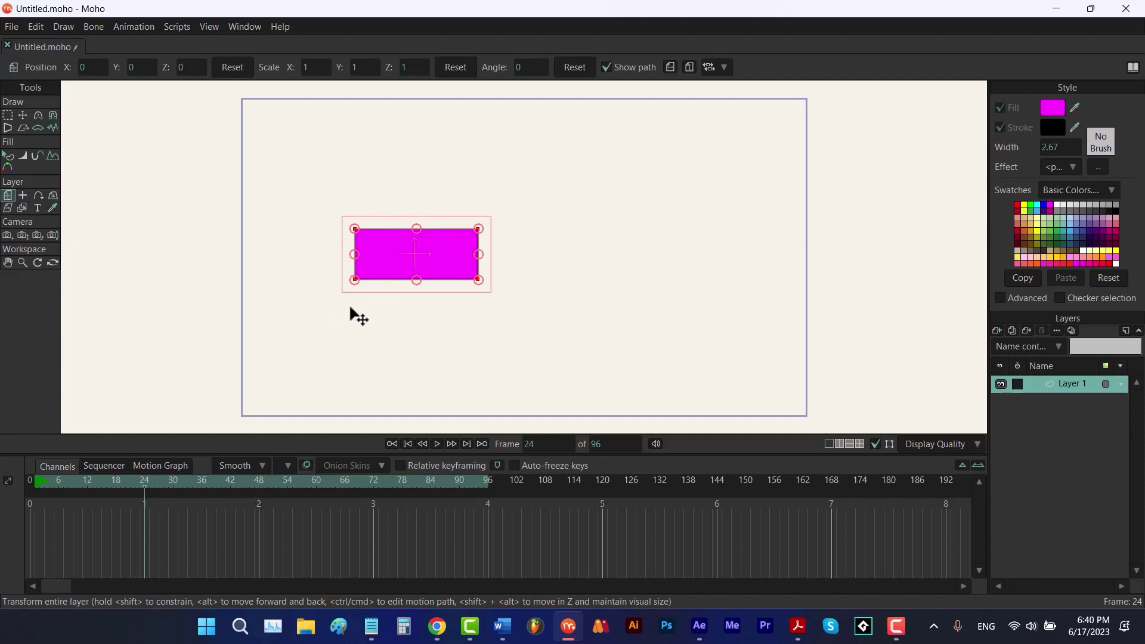
pyautogui.moveTo(427, 268); pyautogui.dragTo(656, 268)
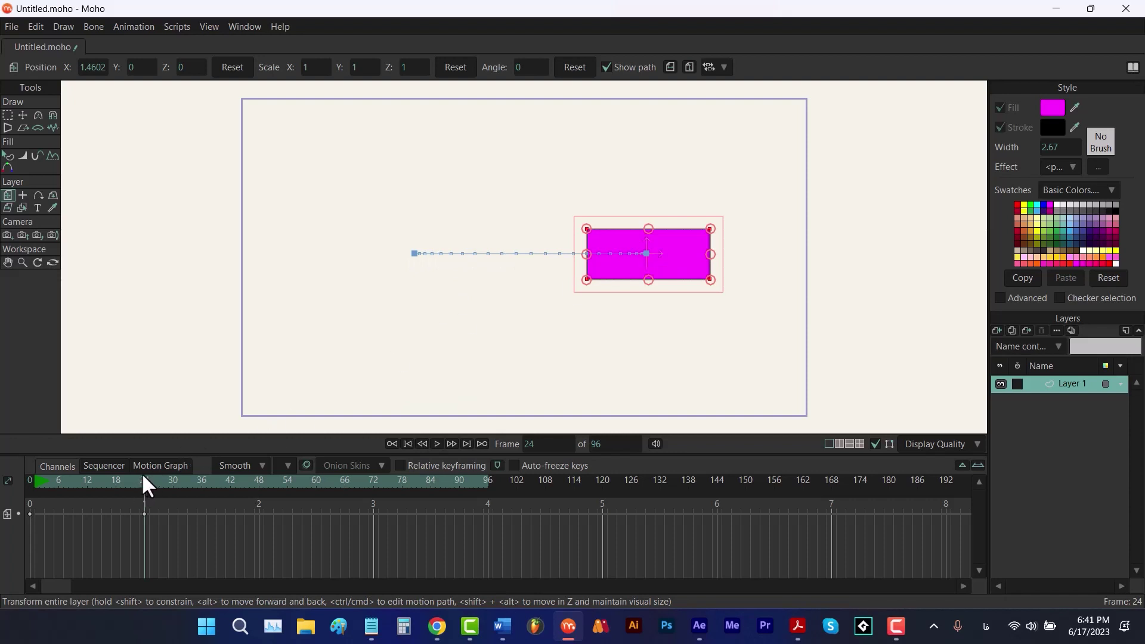
# From frame 0, bend the middle of the motion path downward into a curve and scrub through the movement.
pyautogui.moveTo(142, 477); pyautogui.dragTo(30, 477)
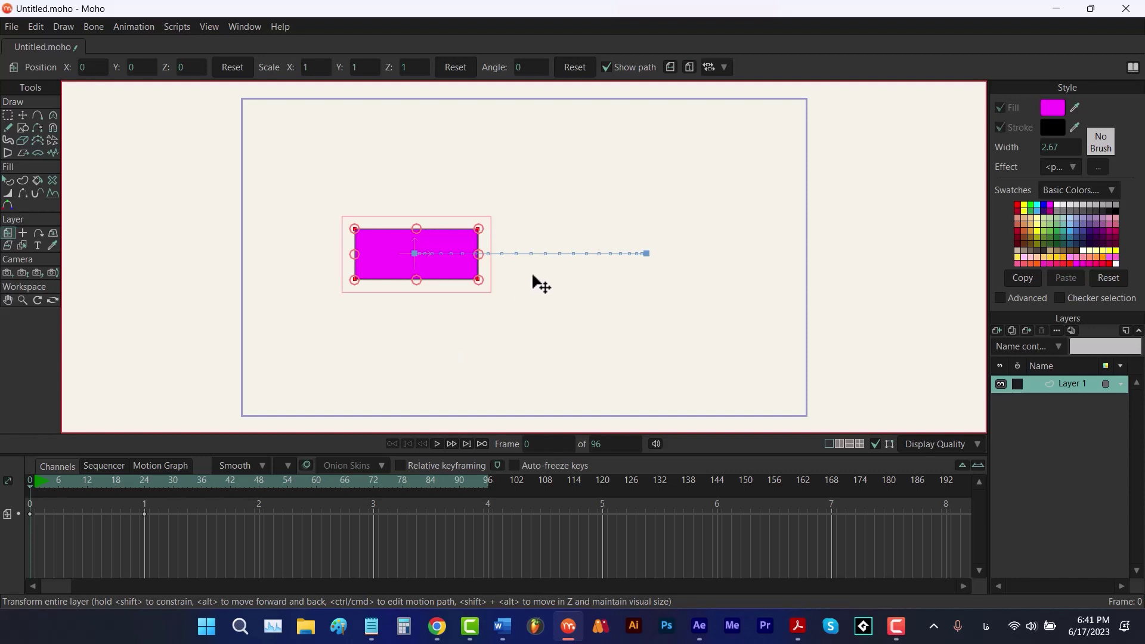
pyautogui.moveTo(526, 255); pyautogui.dragTo(529, 315)
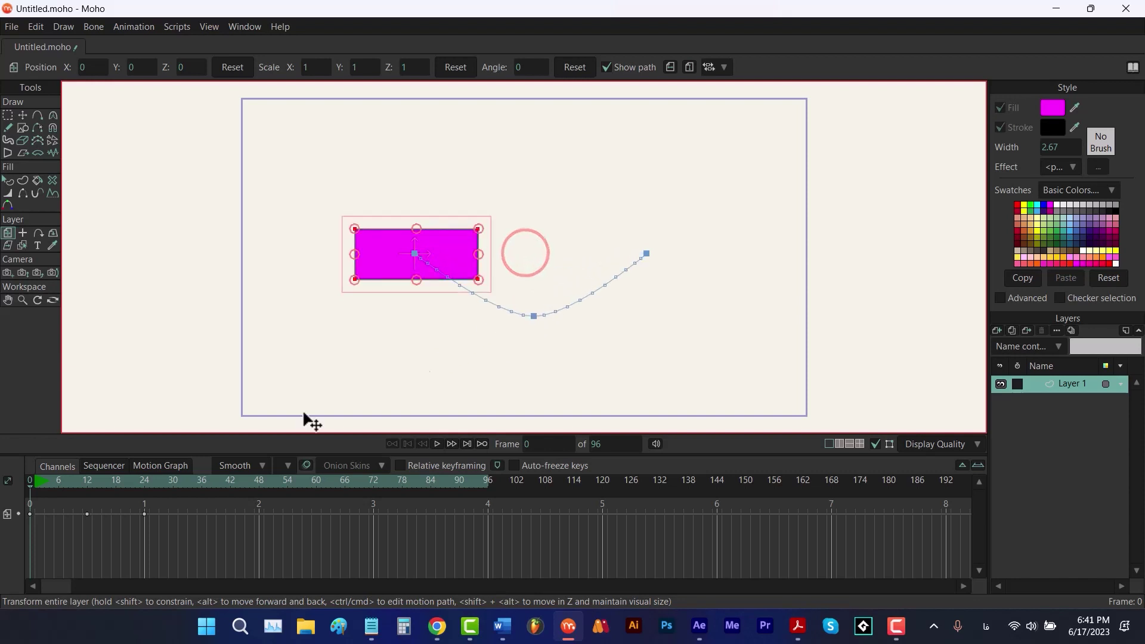
pyautogui.moveTo(48, 480); pyautogui.dragTo(130, 483)
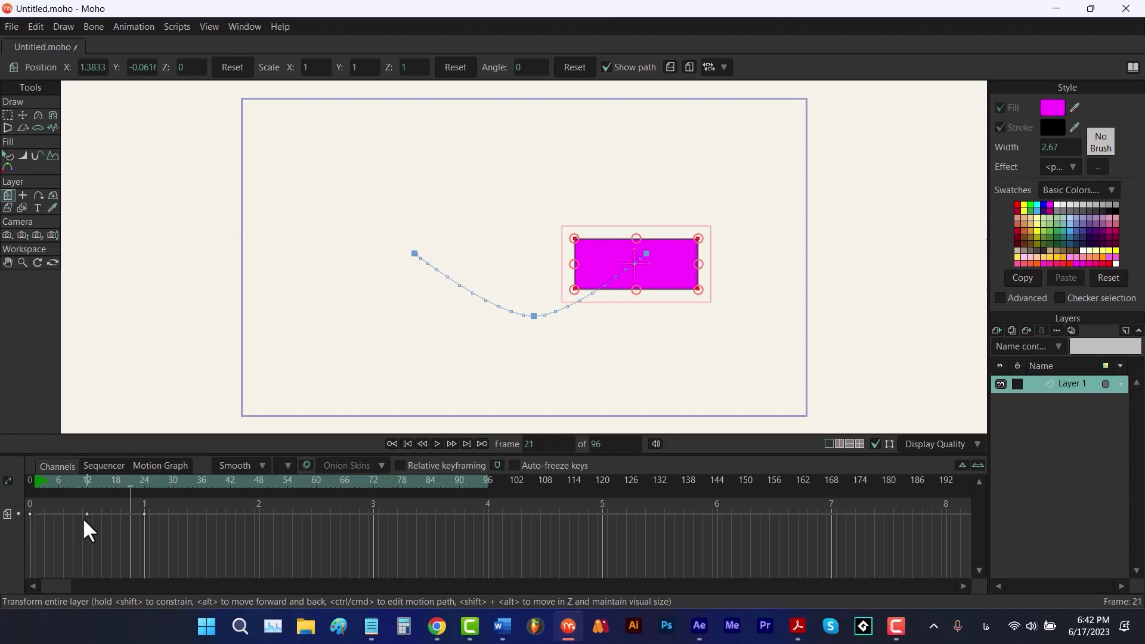
pyautogui.click(391, 444)
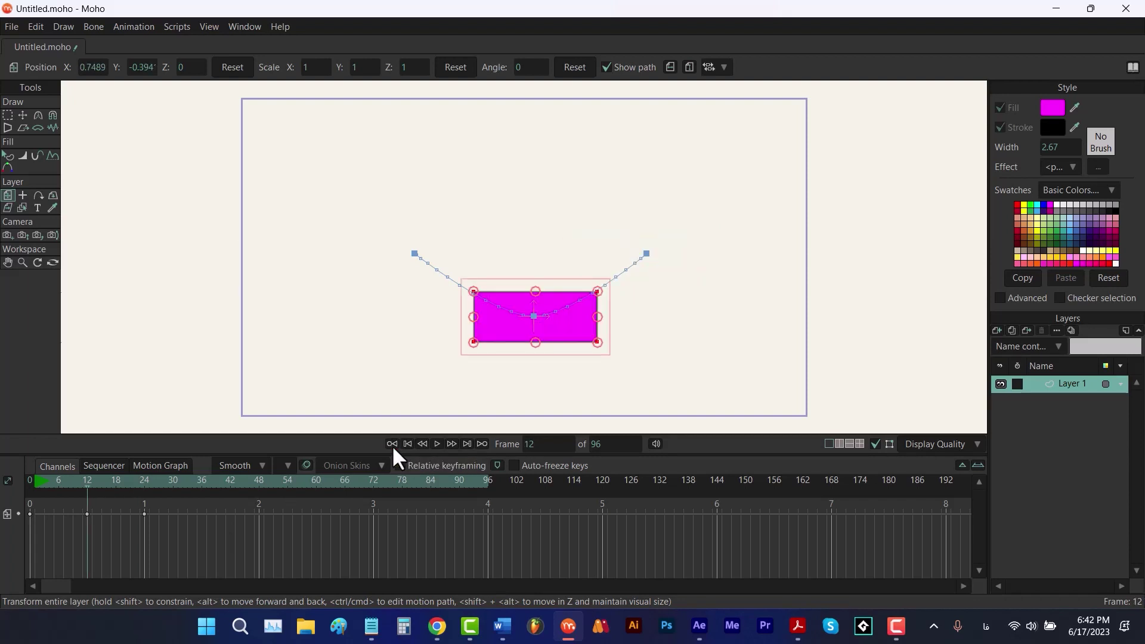
# At frame 24, scale the rectangle layer uniformly to about 1.56 and rotate it to about -43.18 degrees.
pyautogui.click(480, 443)
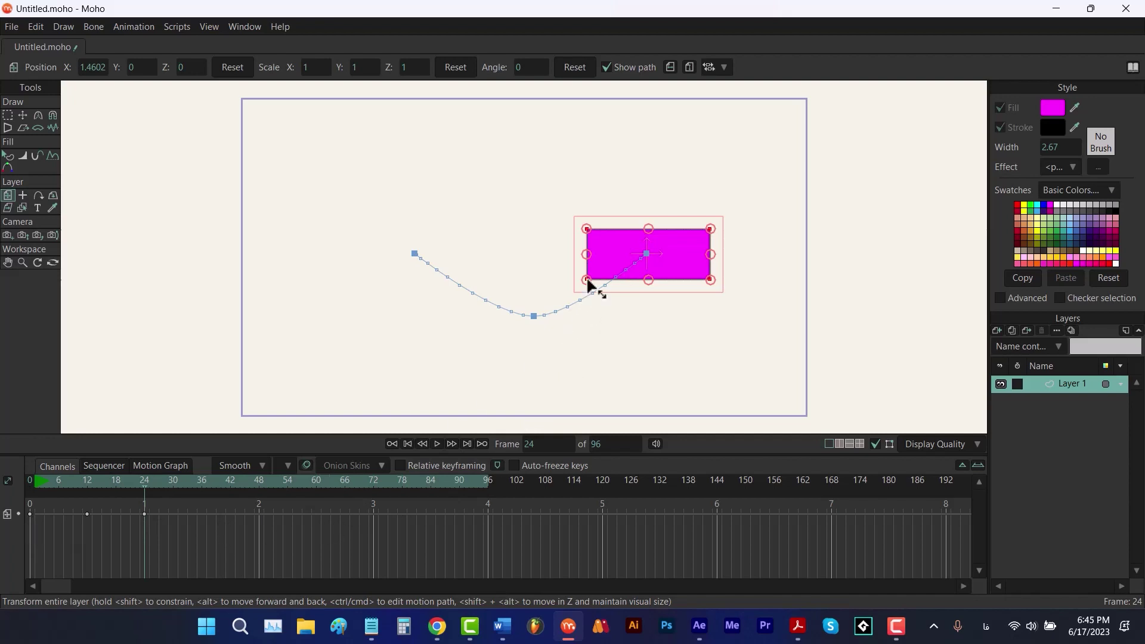
pyautogui.moveTo(589, 282); pyautogui.dragTo(560, 312)
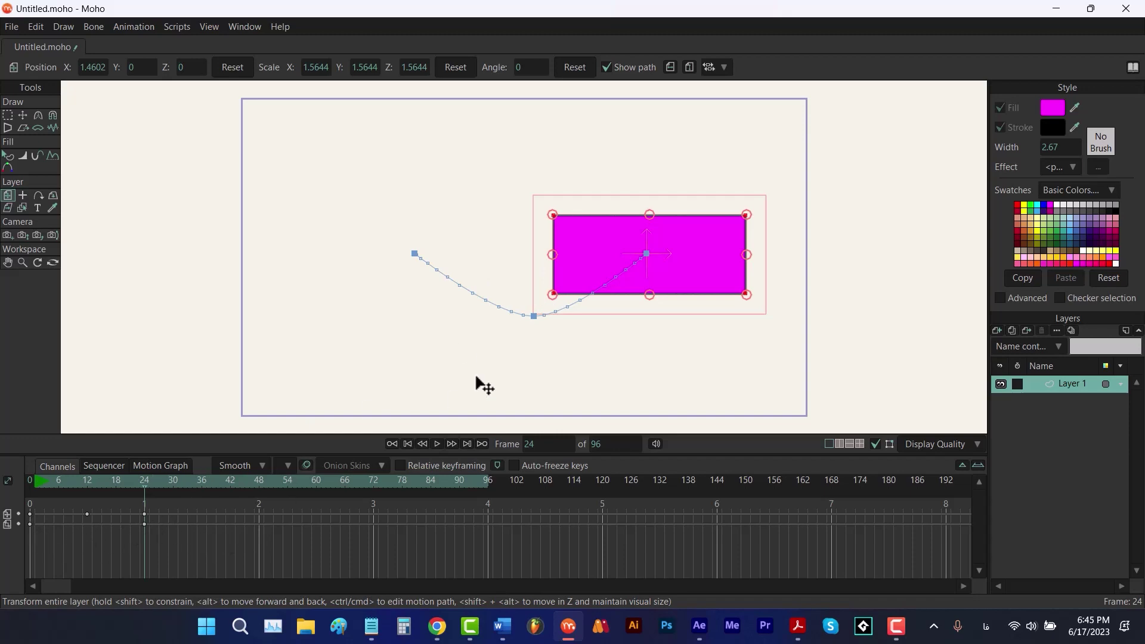
pyautogui.moveTo(544, 277); pyautogui.dragTo(558, 203)
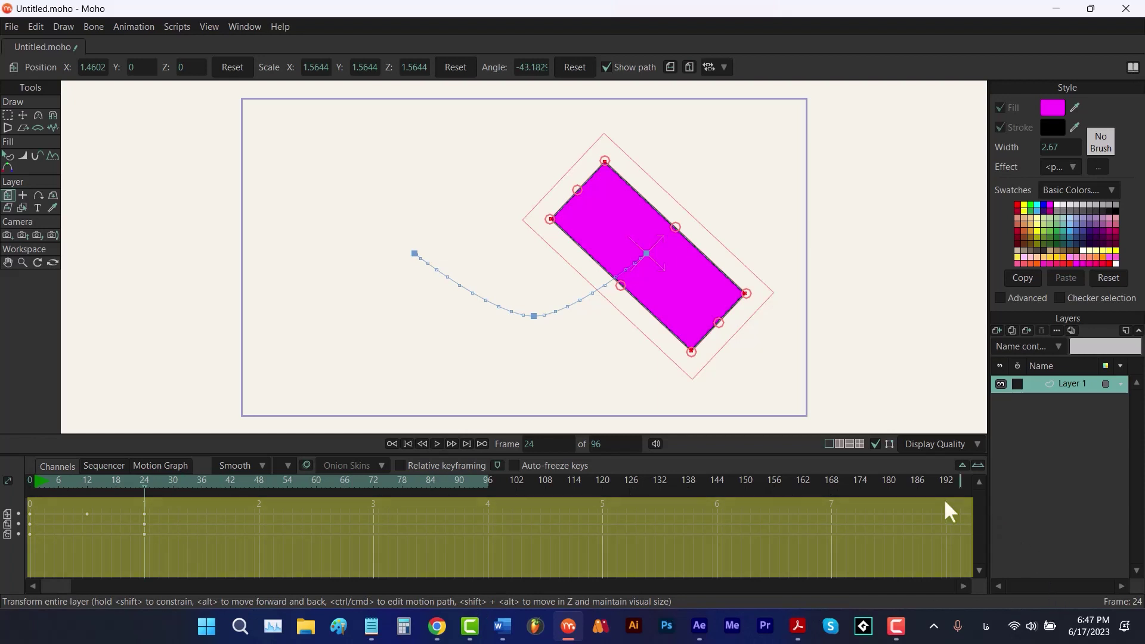
# Shift the movement keyframes to frames 6 and 18, the scale keyframe to frame 21 and the rotation keyframe to frame 28.
pyautogui.moveTo(190, 547); pyautogui.dragTo(58, 503)
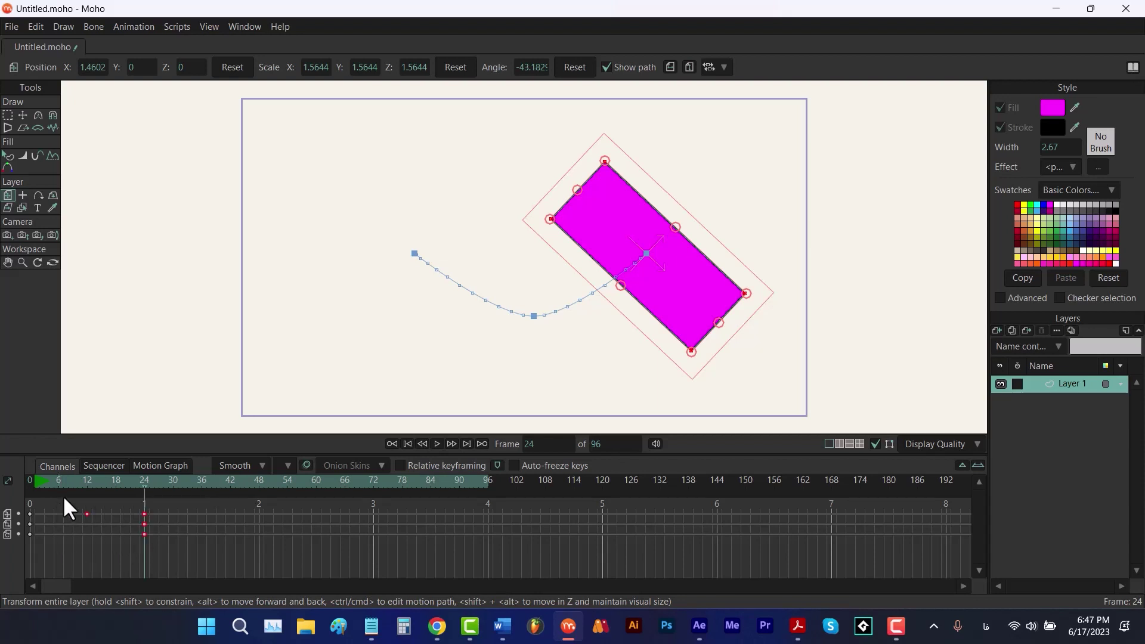
pyautogui.click(158, 533)
pyautogui.moveTo(185, 548); pyautogui.dragTo(72, 545)
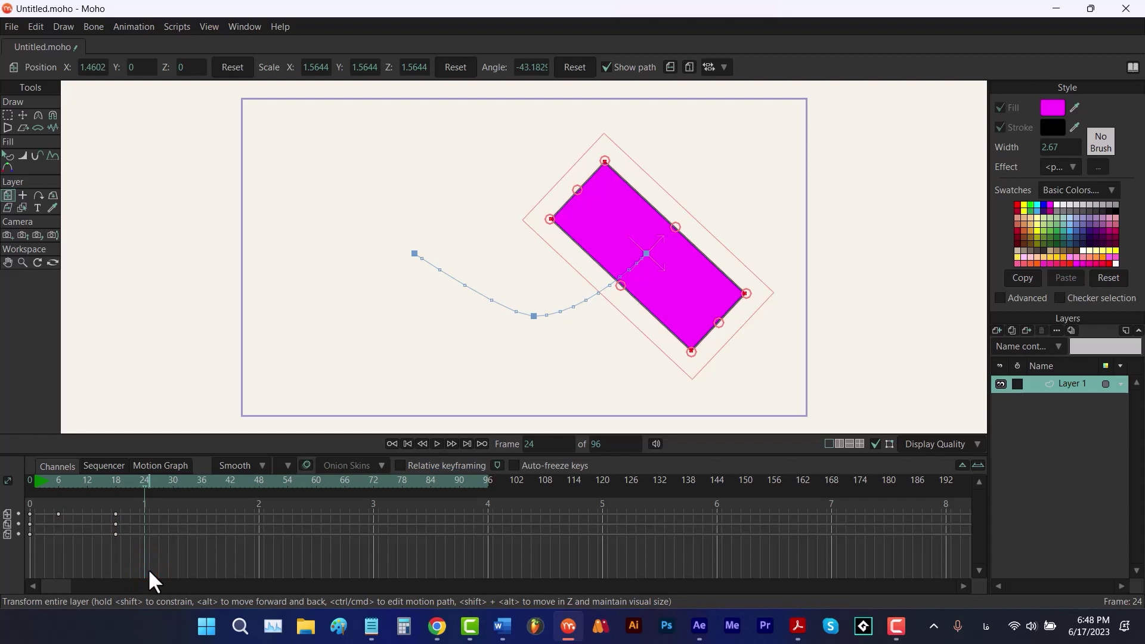
pyautogui.moveTo(115, 523); pyautogui.dragTo(163, 534)
# From past the last keyframe, step back through the layer's keyframes and forward again to frame 28.
pyautogui.click(187, 484)
pyautogui.click(389, 444)
pyautogui.click(389, 443)
pyautogui.click(391, 444)
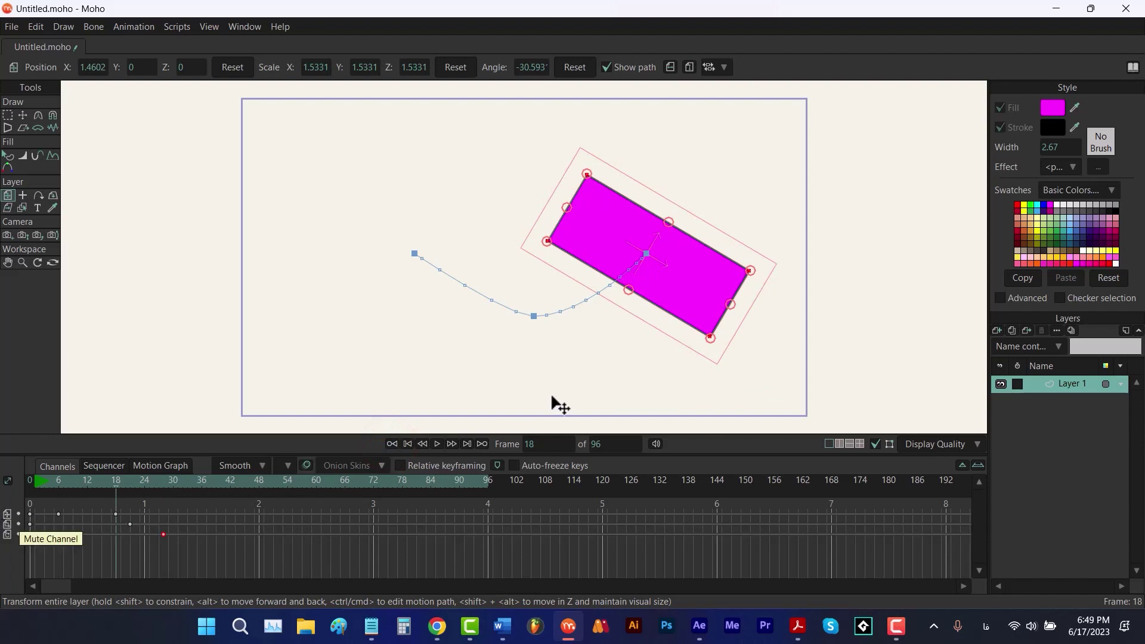
pyautogui.click(482, 444)
pyautogui.click(481, 444)
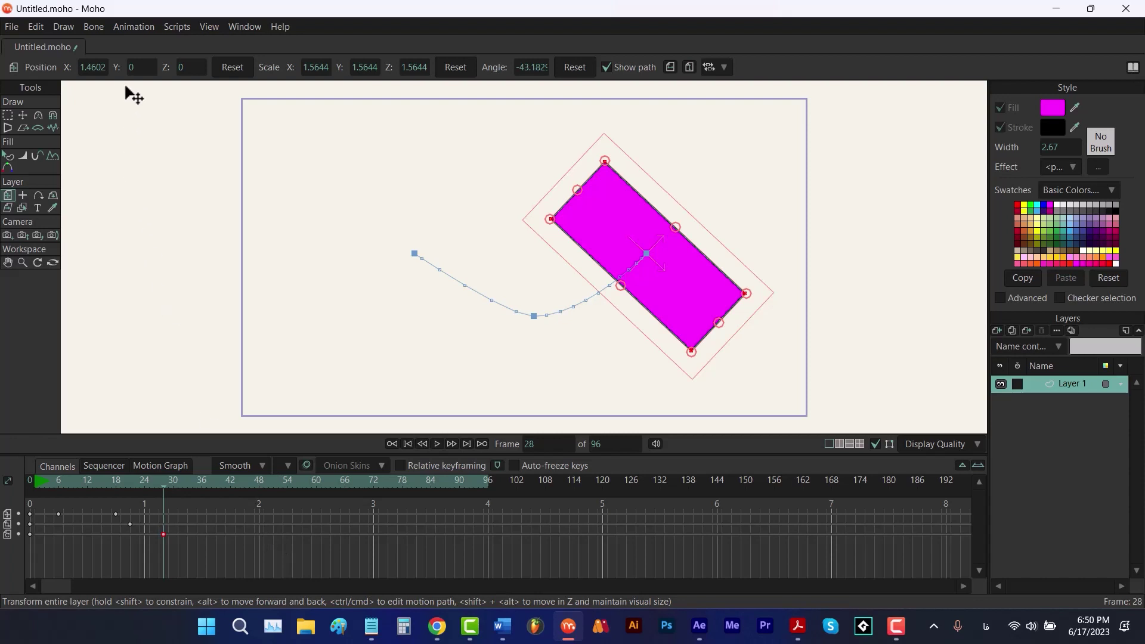
# Examine the frame range settings and full channel list of Rescale Keyframes, and close it without rescaling.
pyautogui.click(126, 28)
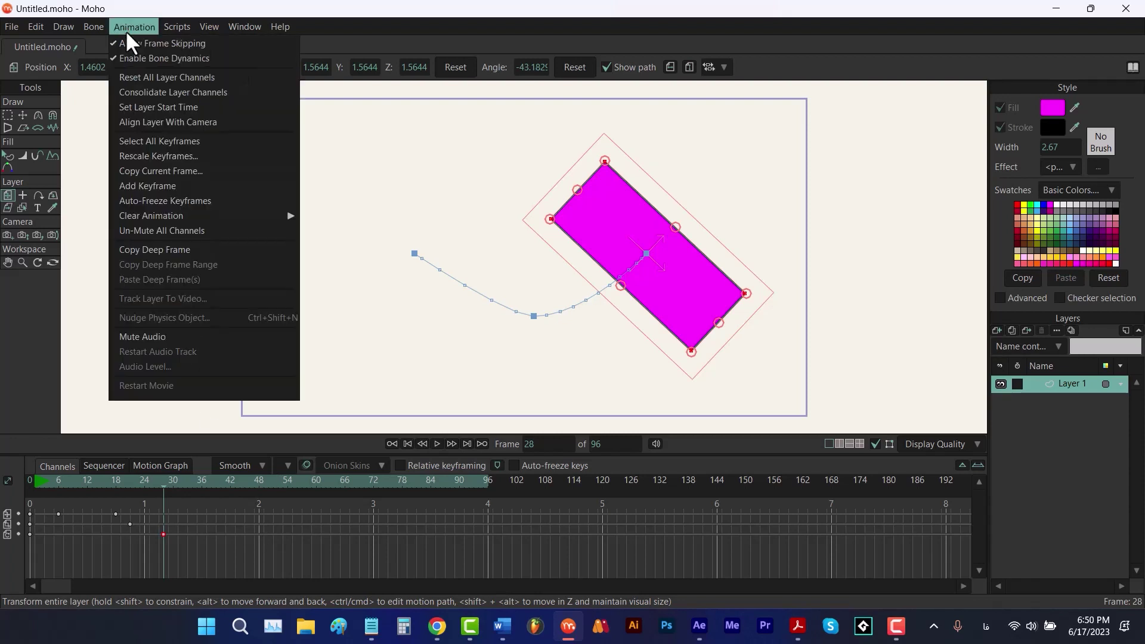
pyautogui.click(197, 158)
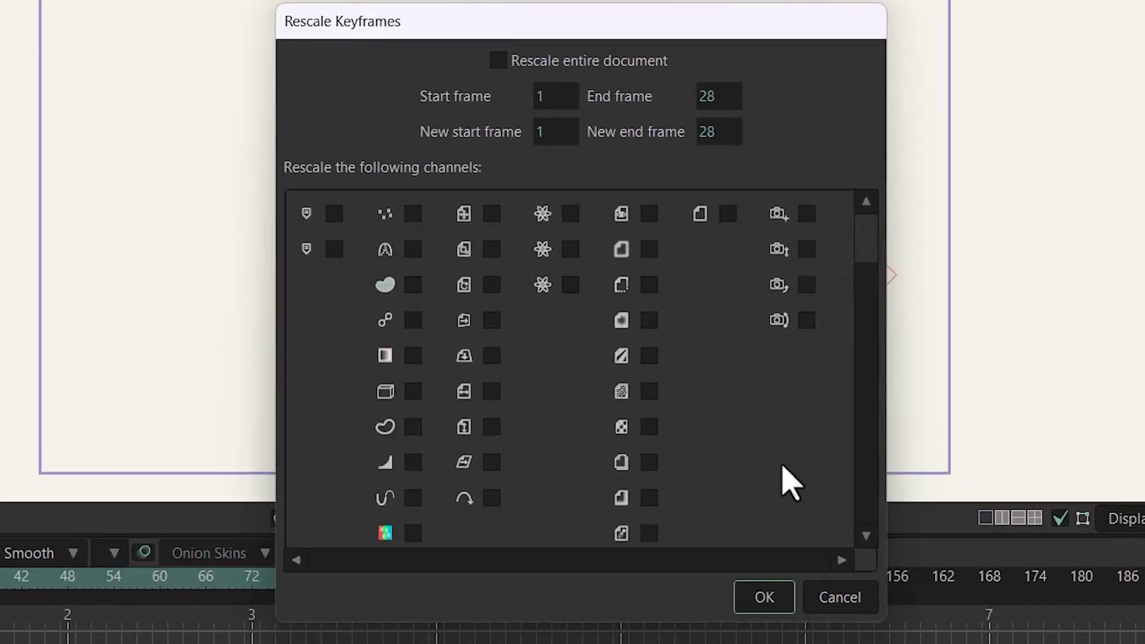
pyautogui.moveTo(869, 243); pyautogui.dragTo(741, 544)
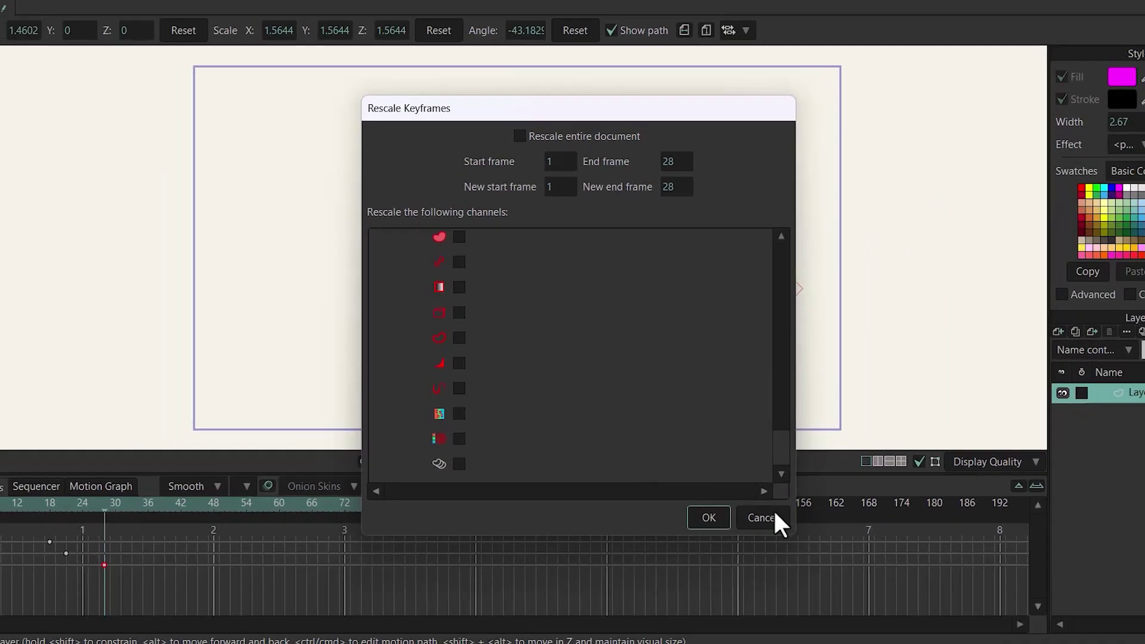
pyautogui.click(769, 516)
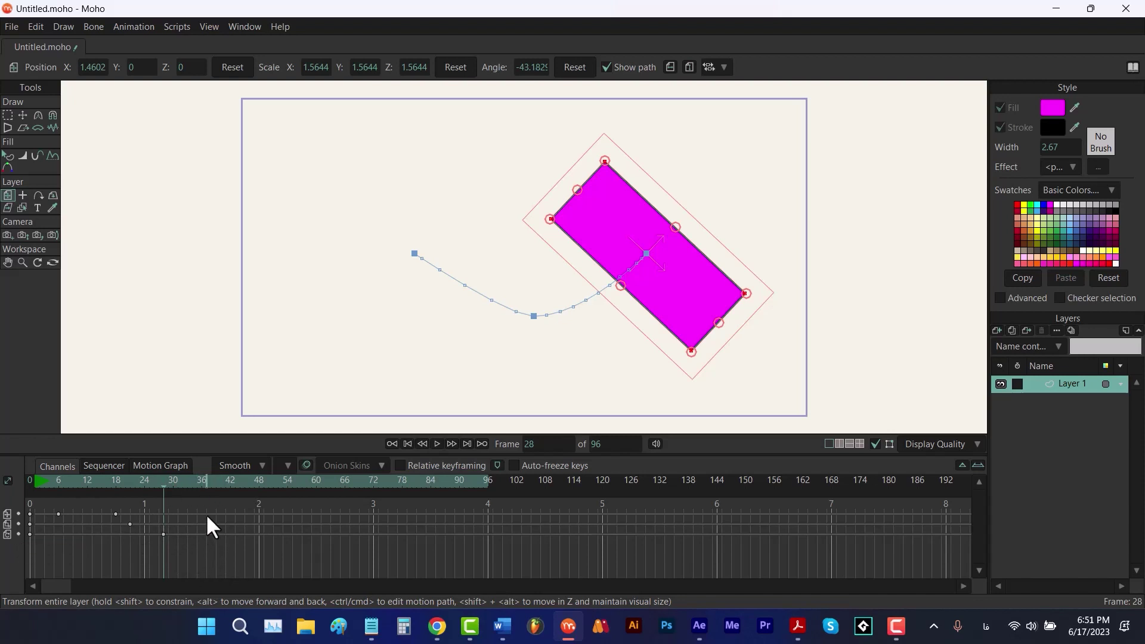
# Select the movement keyframes at frames 0, 6 and 18 and step through the selected keyframes to frame 18.
pyautogui.moveTo(200, 507); pyautogui.dragTo(23, 514)
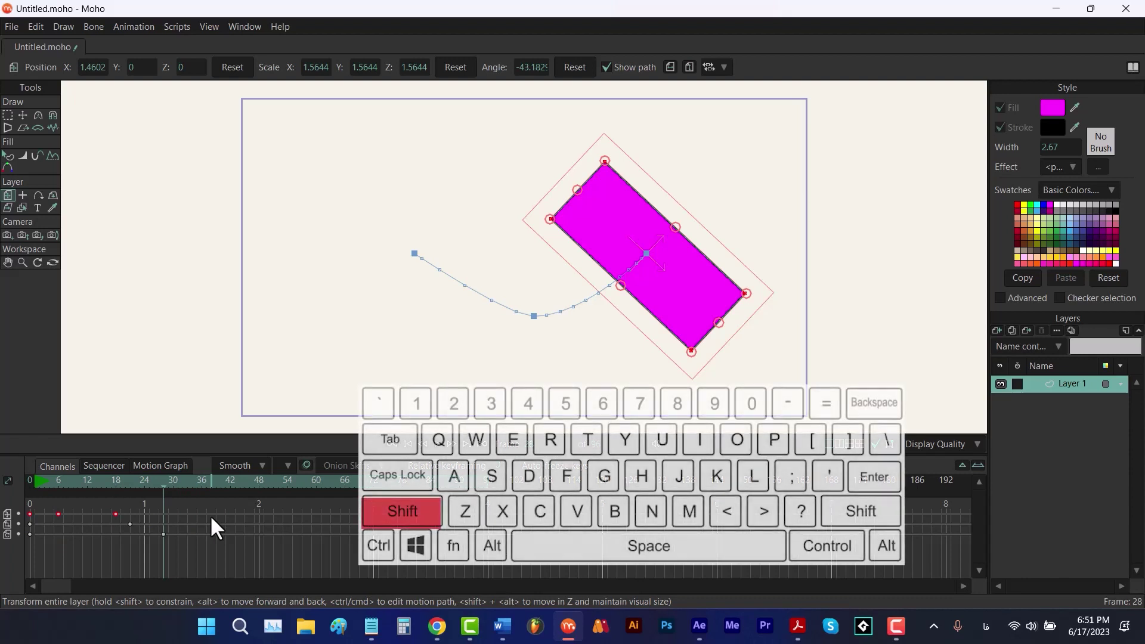
pyautogui.hotkey('shift', '[')
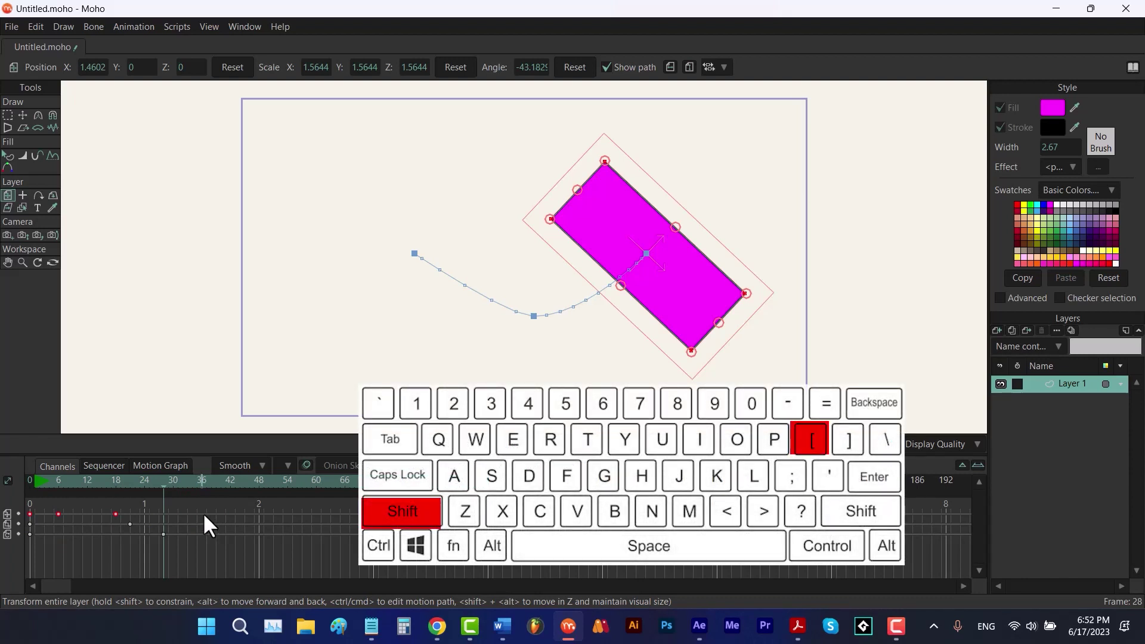
pyautogui.hotkey('shift', ']')
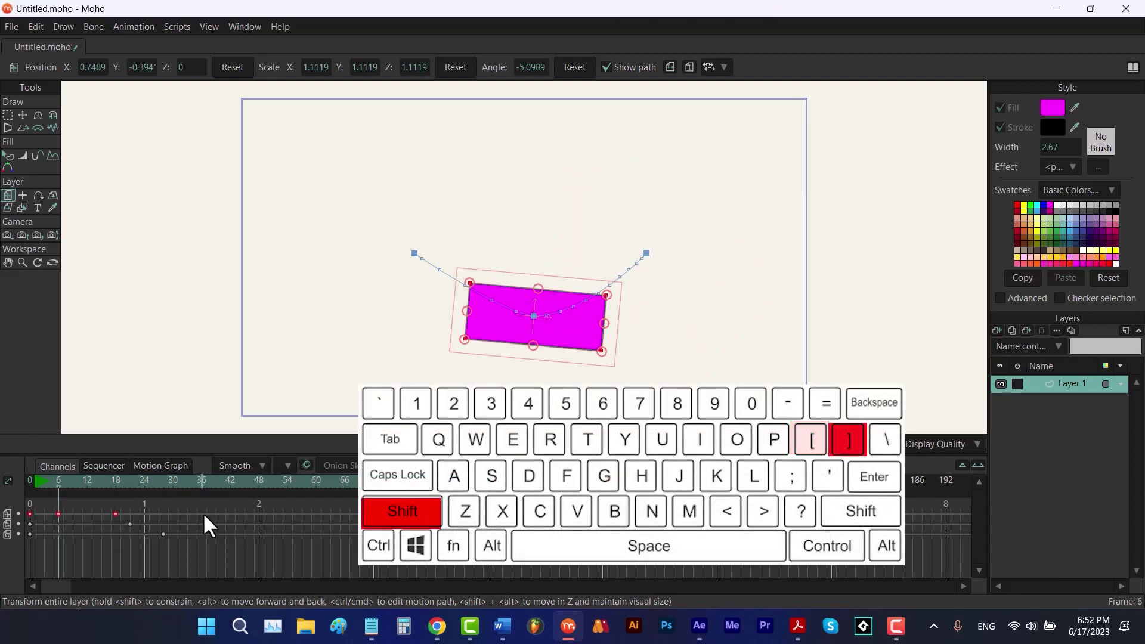
pyautogui.hotkey('shift', ']')
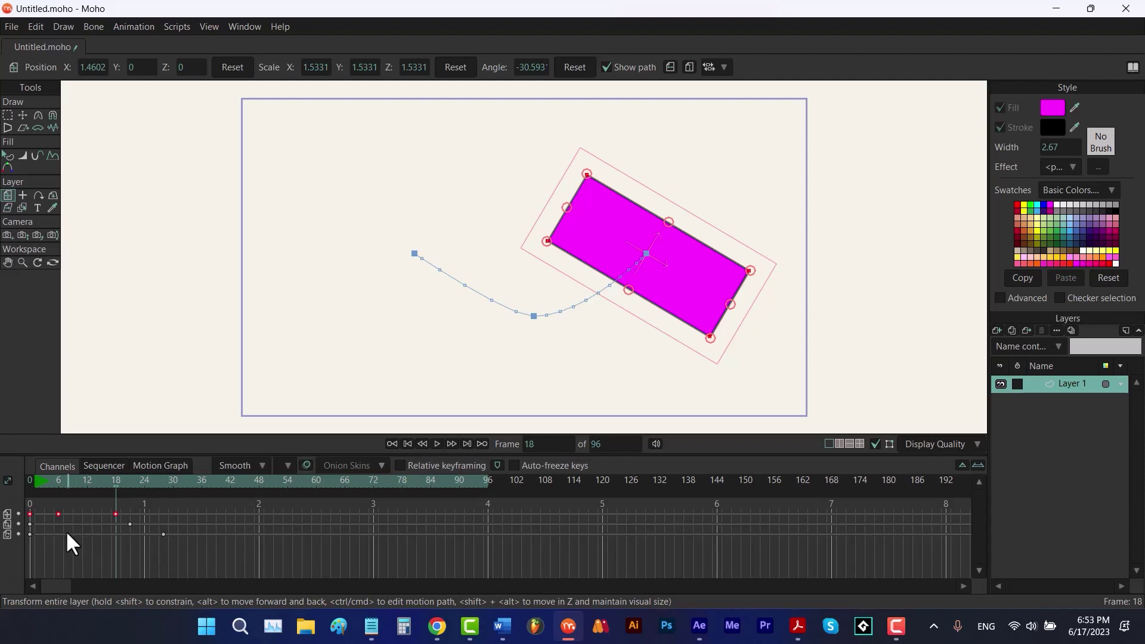
# Add the rotation keyframe at frame 28 to the selection and step through the selected keyframes, ending at frame 6.
pyautogui.click(164, 534)
pyautogui.click(194, 518)
pyautogui.moveTo(177, 525); pyautogui.dragTo(160, 570)
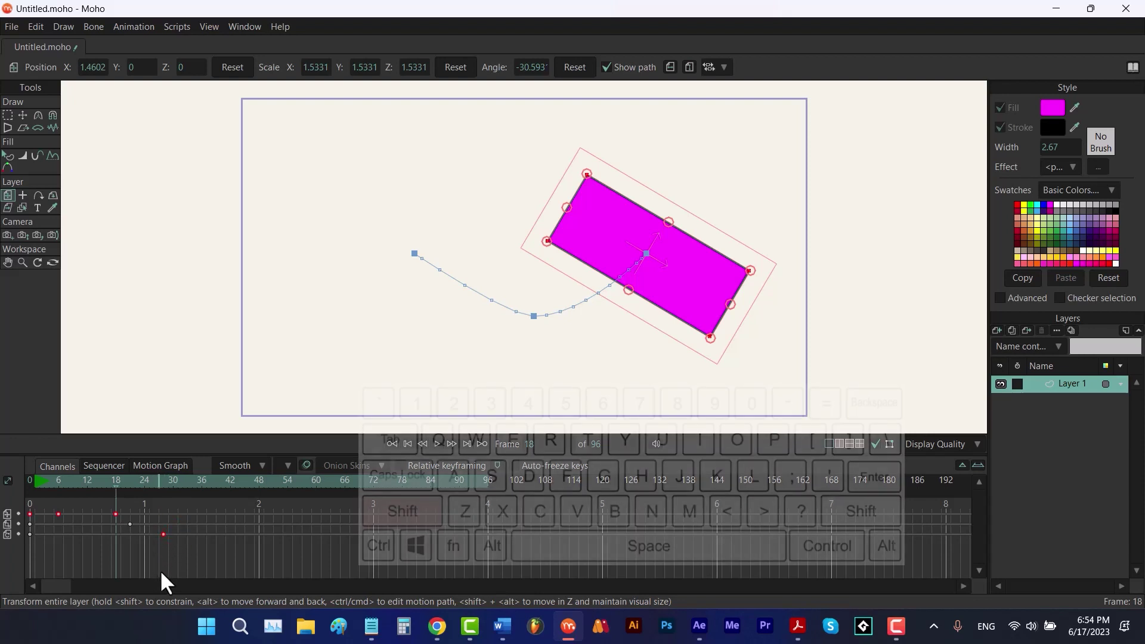
pyautogui.hotkey('shift', '[')
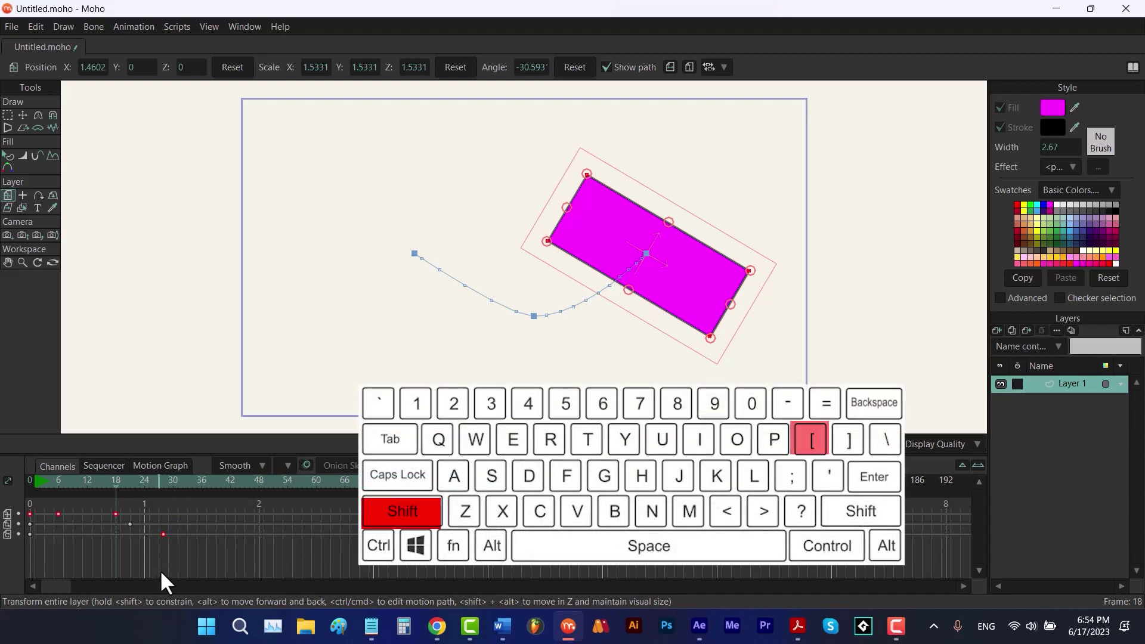
pyautogui.hotkey('shift', ']')
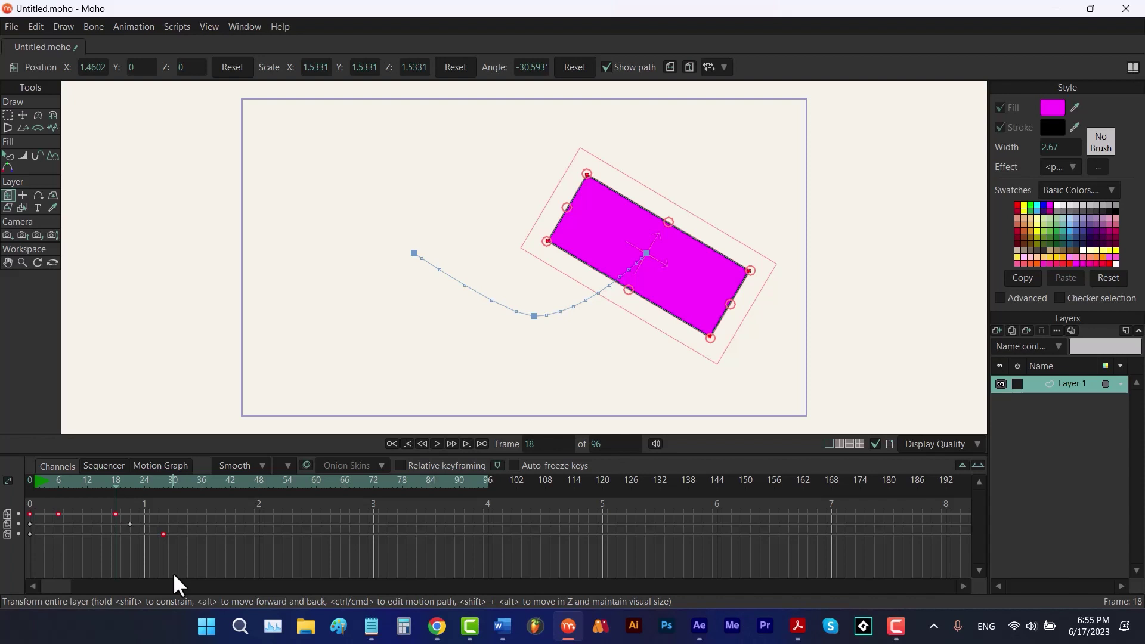
pyautogui.hotkey('shift', ']')
pyautogui.hotkey('shift', '[')
pyautogui.hotkey('shift', '[')
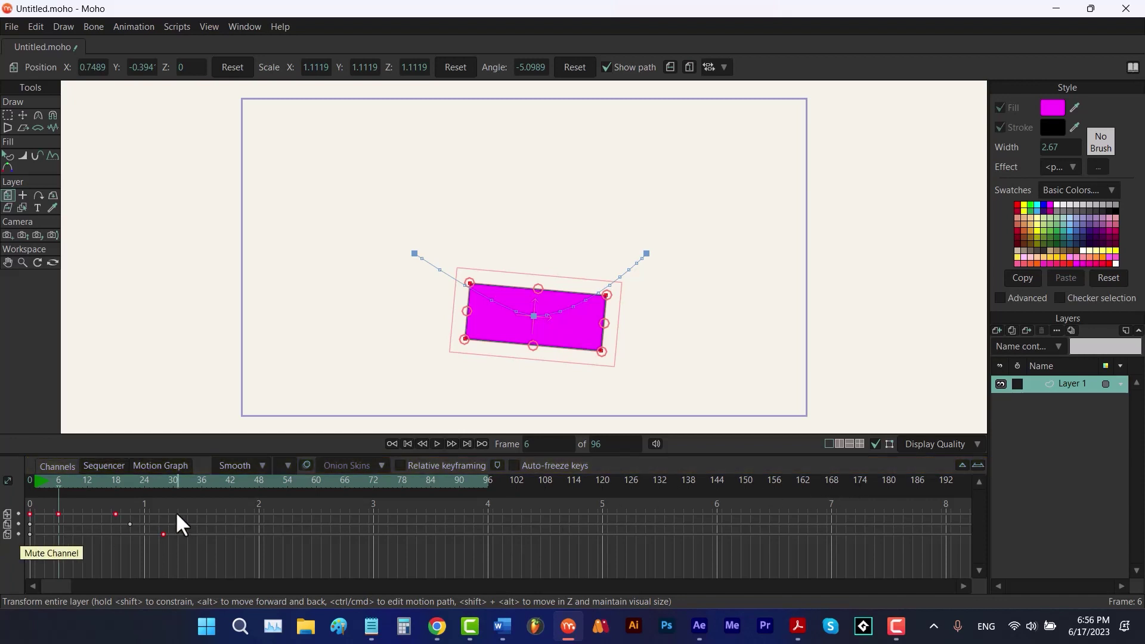
# Hide and restore the timeline options toolbar, and zoom the timeline out and back to its previous scale.
pyautogui.click(13, 487)
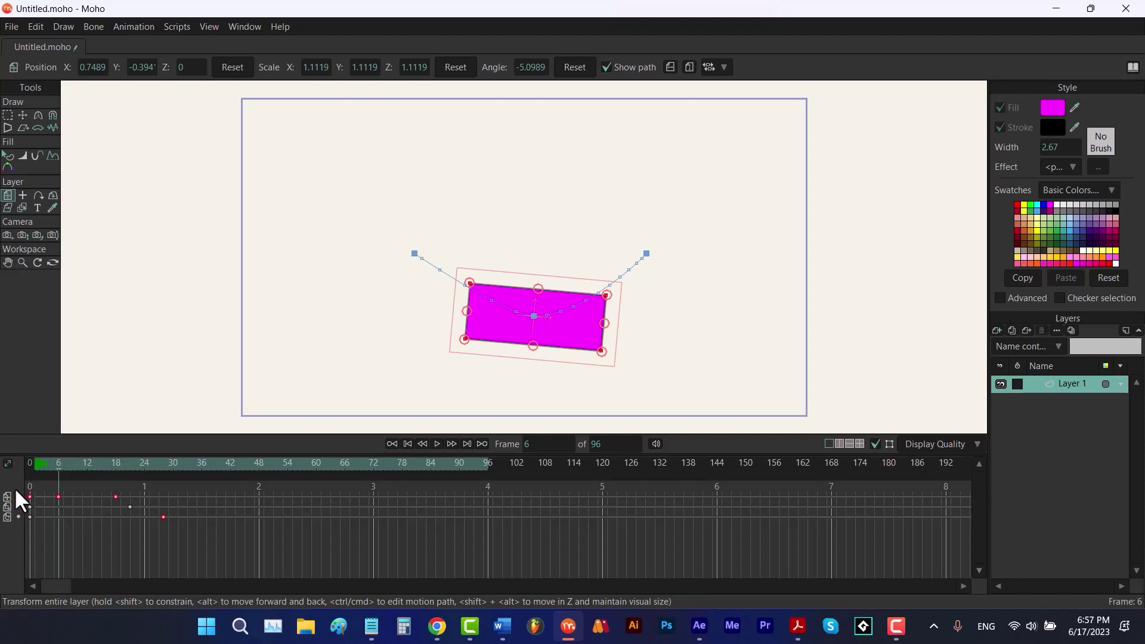
pyautogui.click(7, 463)
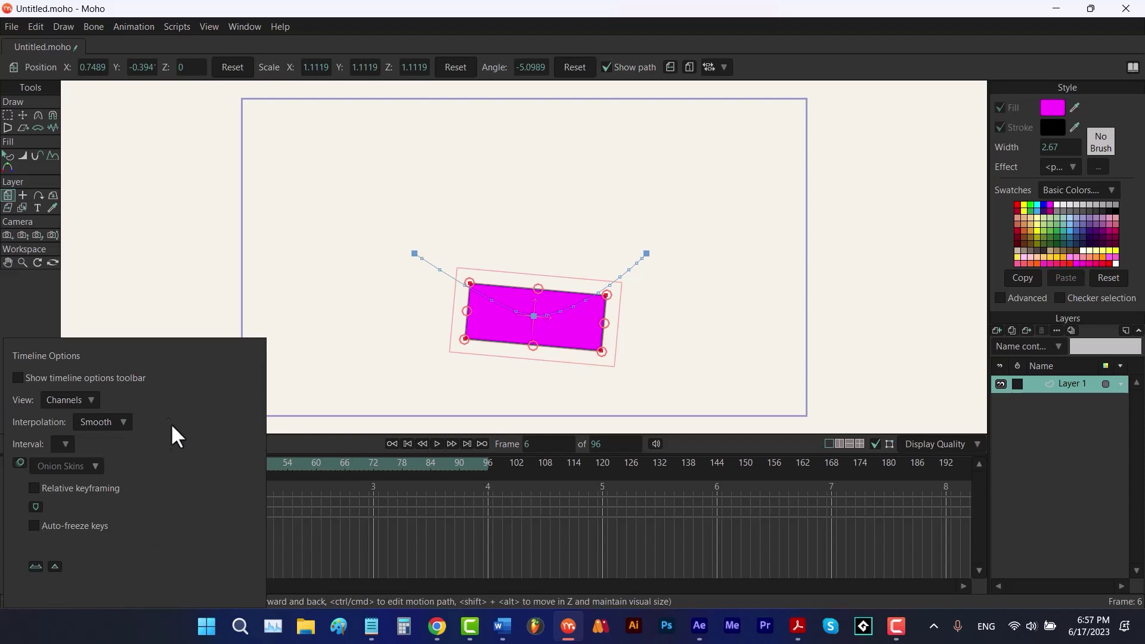
pyautogui.click(18, 377)
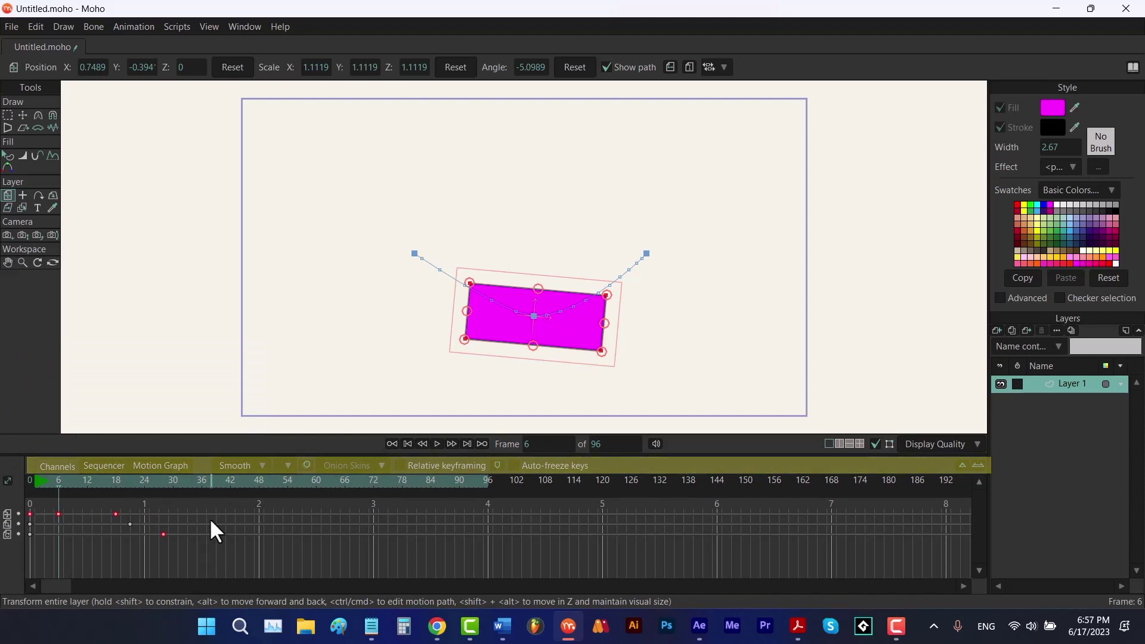
pyautogui.click(961, 465)
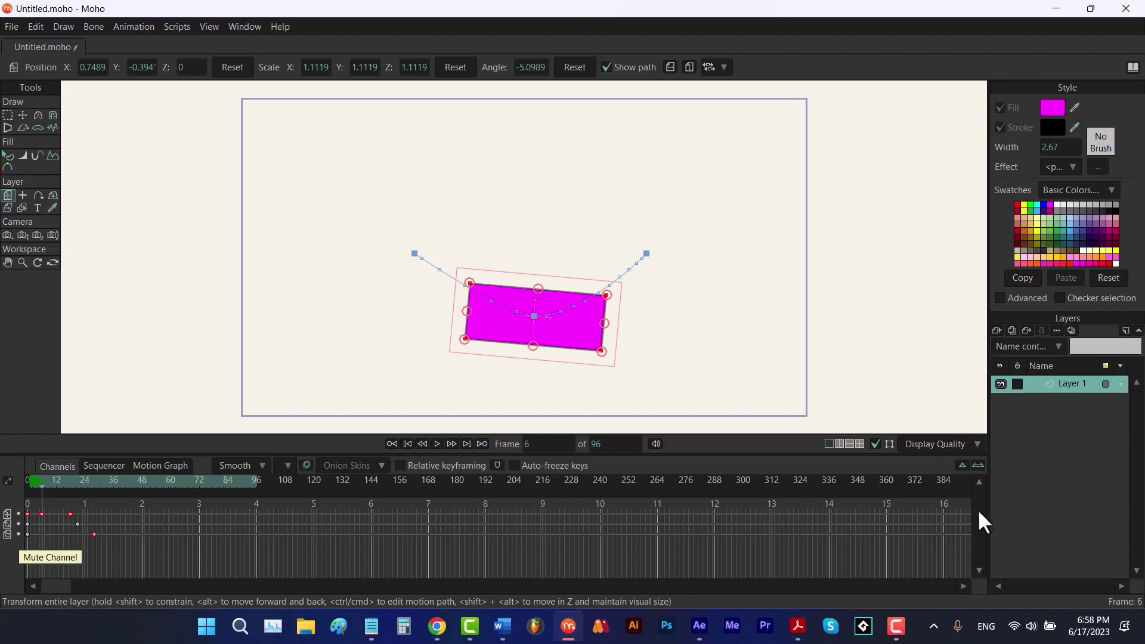
pyautogui.click(977, 466)
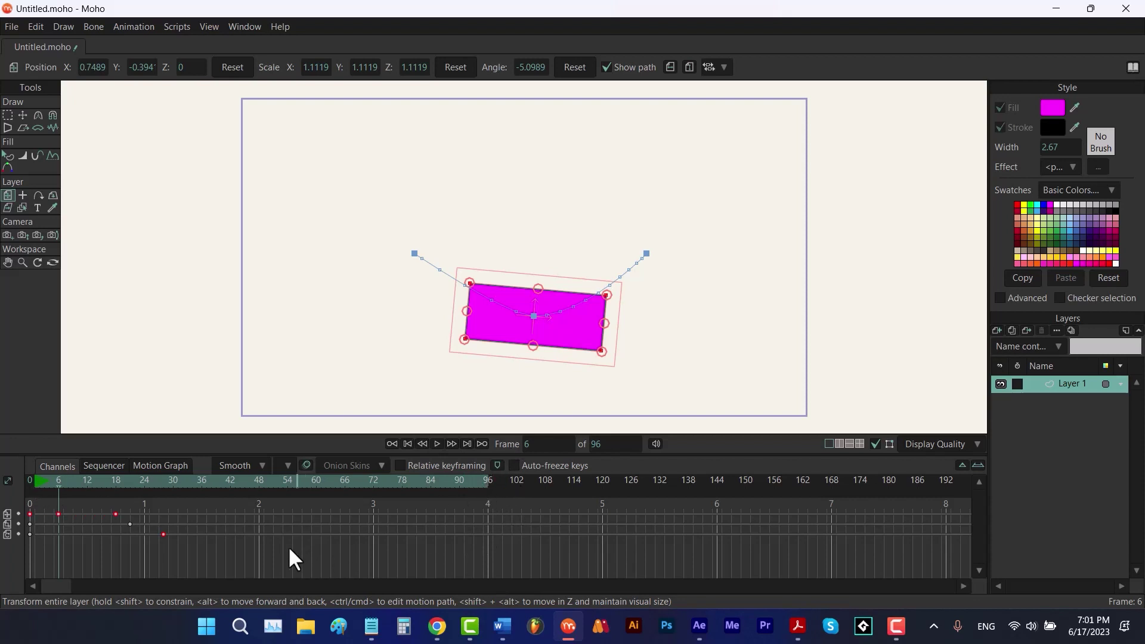
# Play the rectangle's animation from frame 0, and play it back within the frame range 6 to 28.
pyautogui.moveTo(67, 481); pyautogui.dragTo(17, 489)
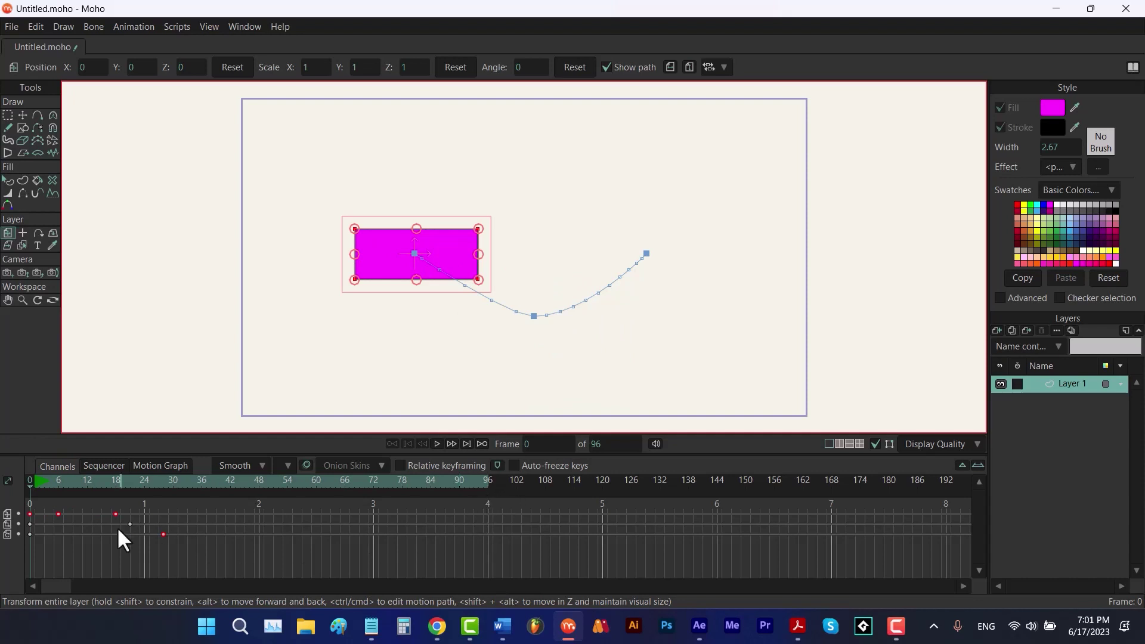
pyautogui.press('space')
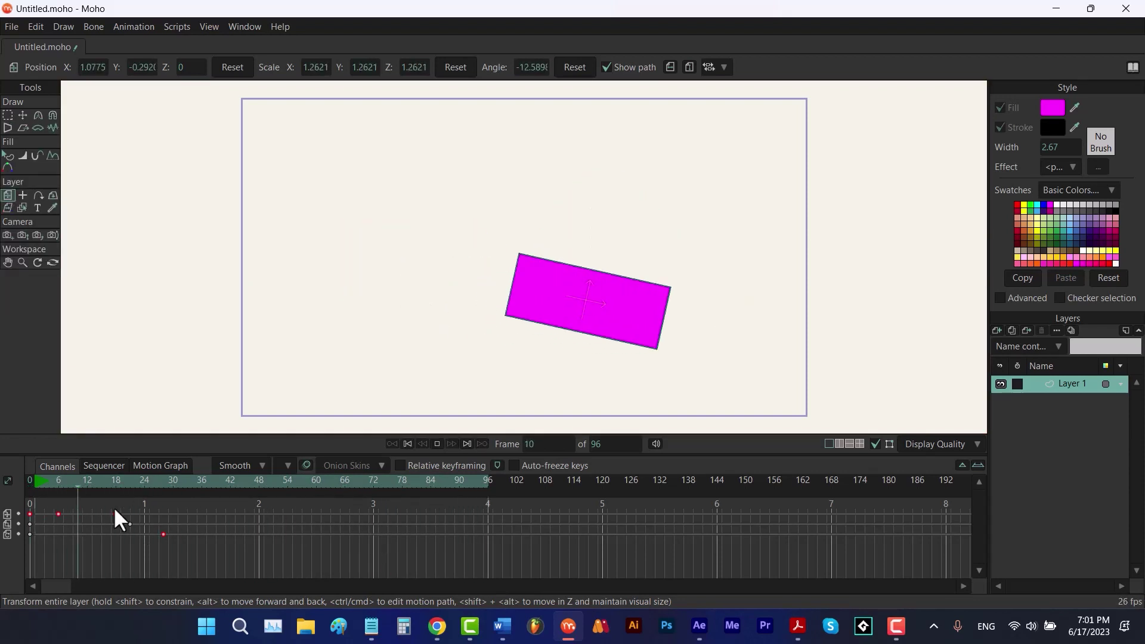
pyautogui.press('space')
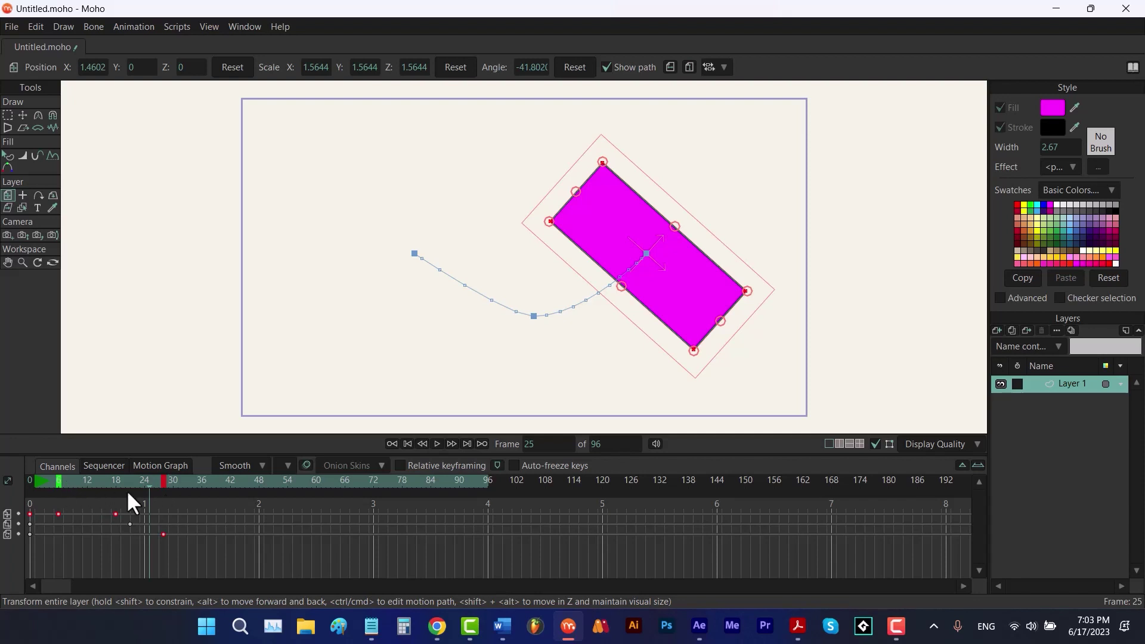
pyautogui.press('space')
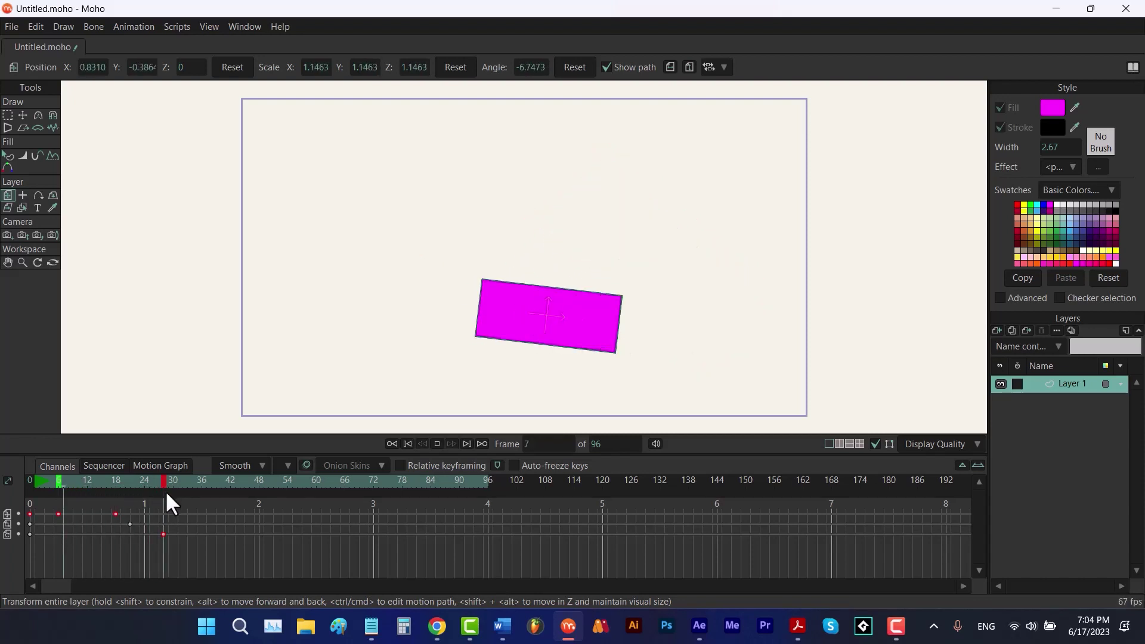
pyautogui.press('space')
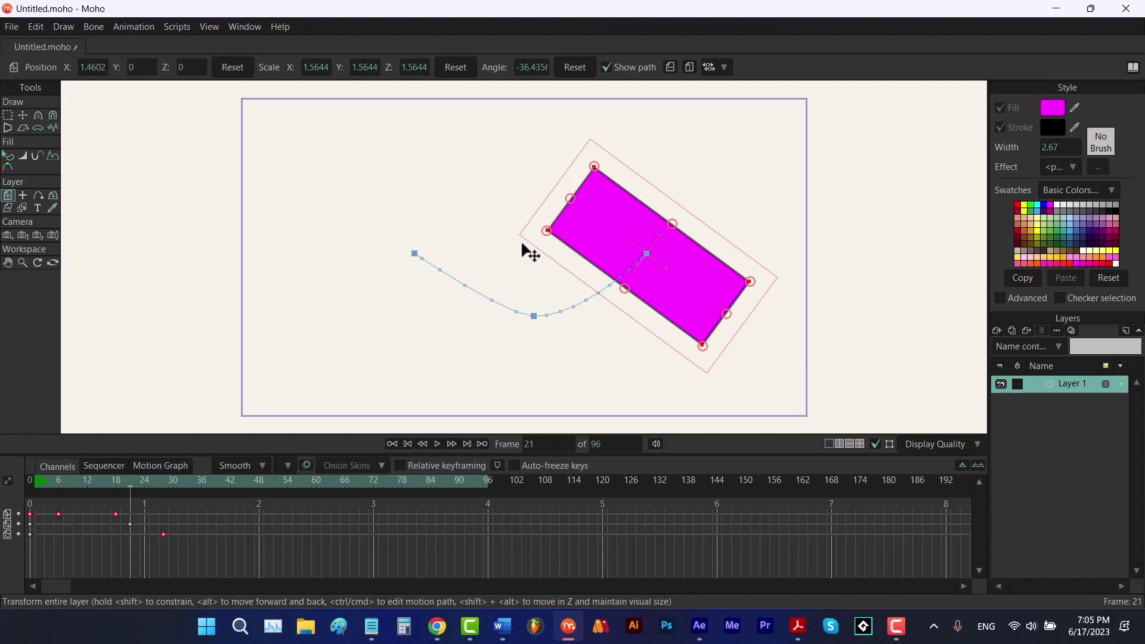
# At frame 21, use Transform Points to move all the rectangle's points left, rotate them nearly upright and scale them down.
pyautogui.press('t')
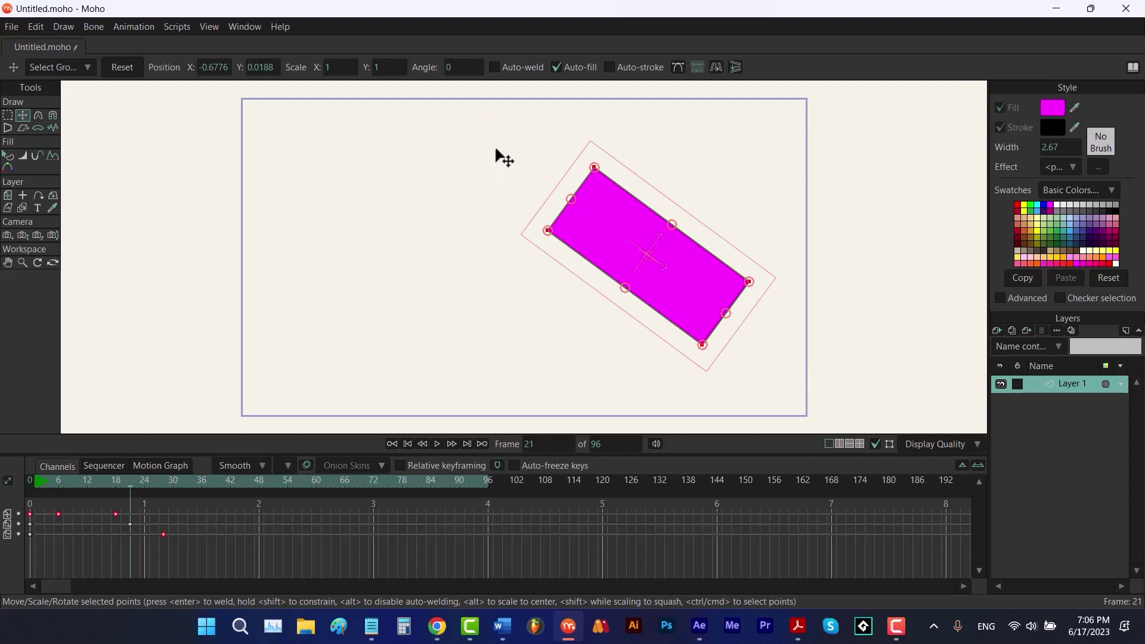
pyautogui.moveTo(485, 127); pyautogui.dragTo(805, 367)
pyautogui.moveTo(714, 299); pyautogui.dragTo(603, 306)
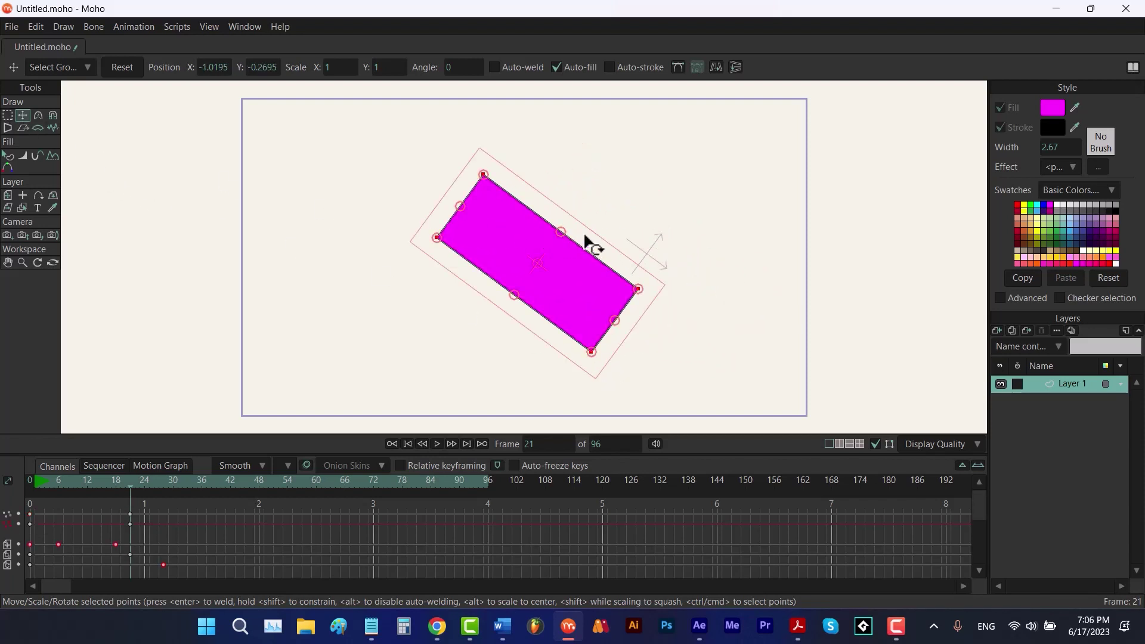
pyautogui.moveTo(589, 244); pyautogui.dragTo(572, 317)
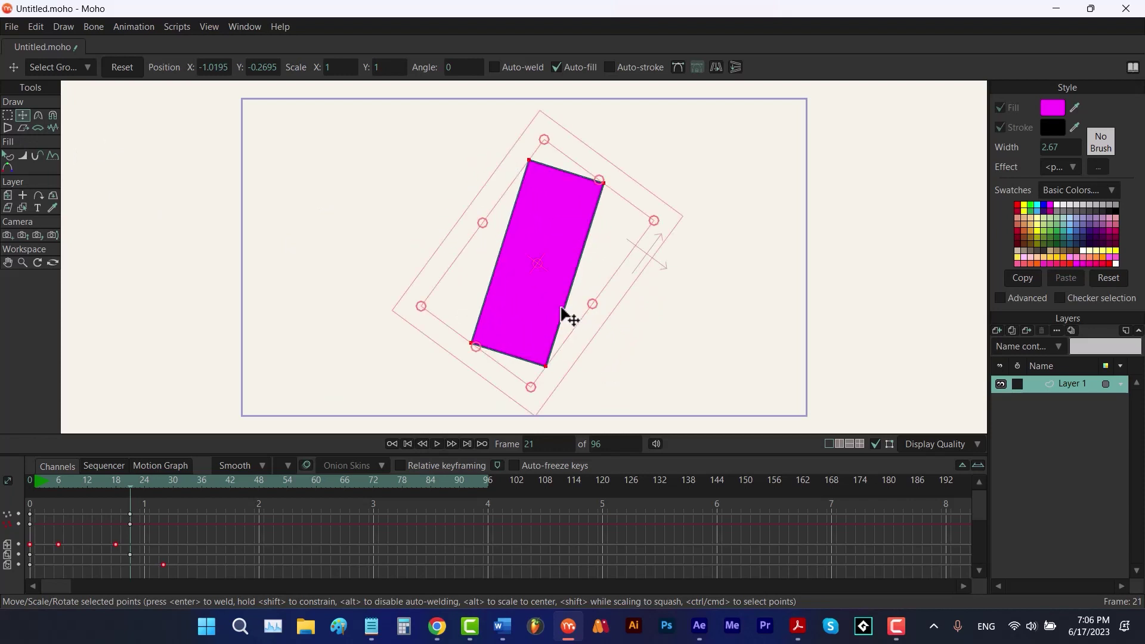
pyautogui.moveTo(547, 145); pyautogui.dragTo(554, 238)
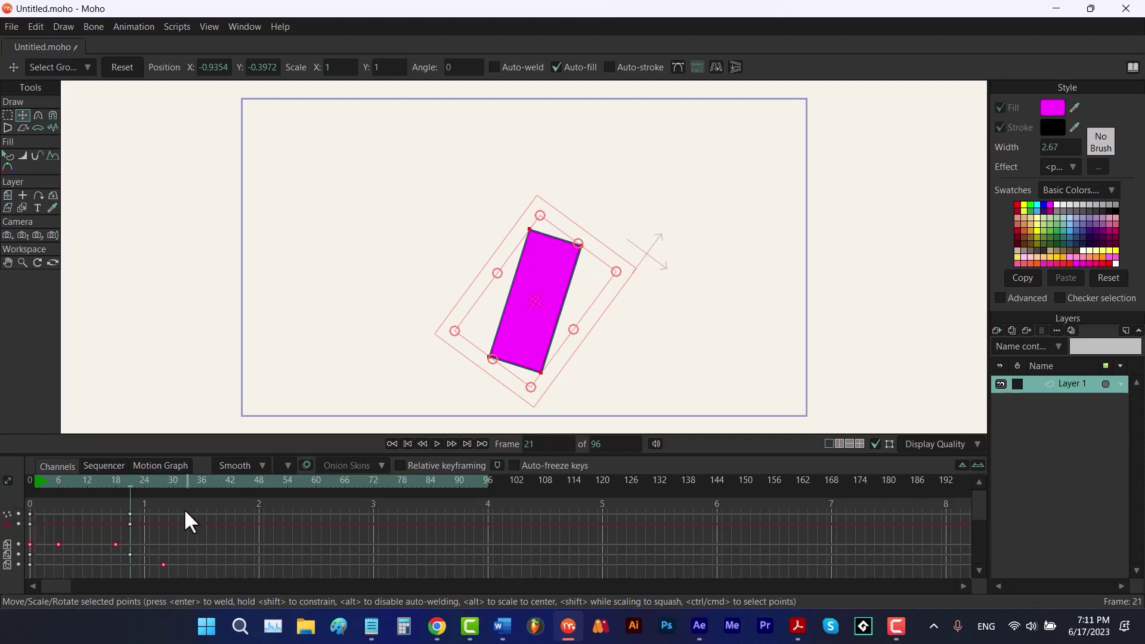
# Move the point motion keyframe from frame 21 to frame 28 and deselect the rectangle's points.
pyautogui.moveTo(130, 515); pyautogui.dragTo(164, 516)
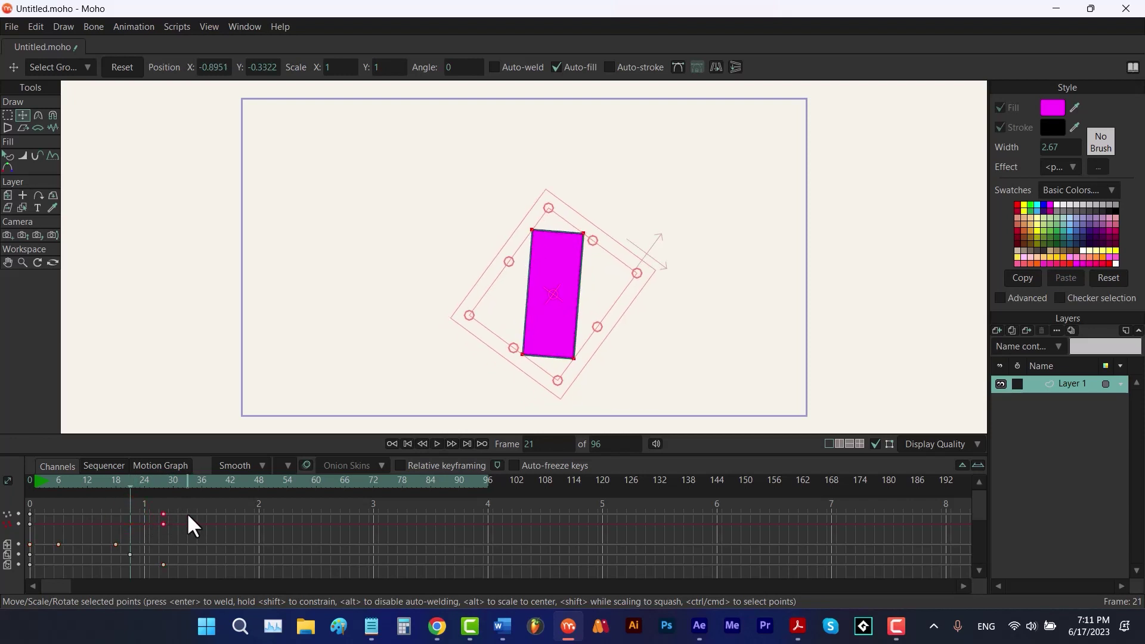
pyautogui.click(450, 348)
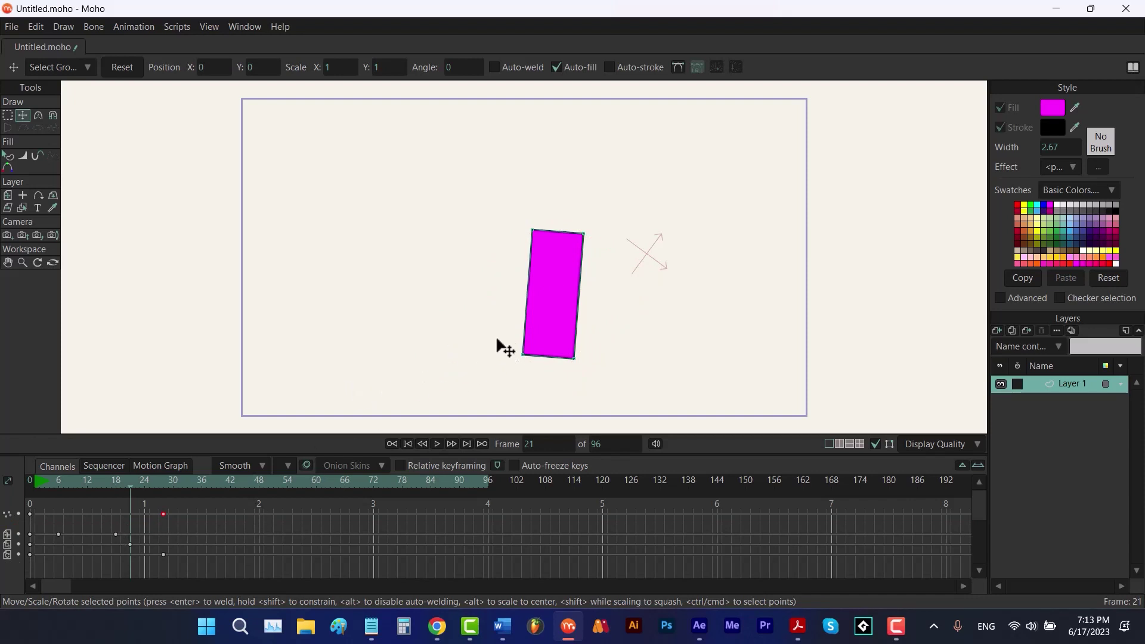
# Move the keyframe of the rectangle's lower-left point from frame 28 to frame 21 and consolidate the layer's channels.
pyautogui.moveTo(486, 323)
pyautogui.mouseDown()
pyautogui.moveTo(544, 388)
pyautogui.moveTo(422, 396)
pyautogui.mouseUp()
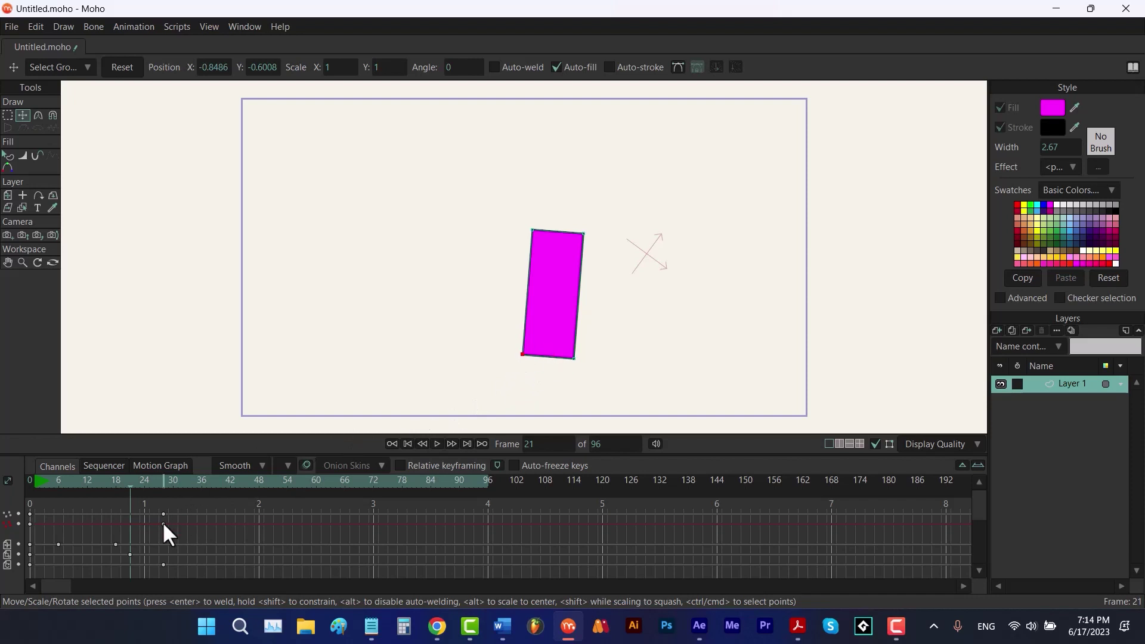
pyautogui.moveTo(163, 524); pyautogui.dragTo(130, 530)
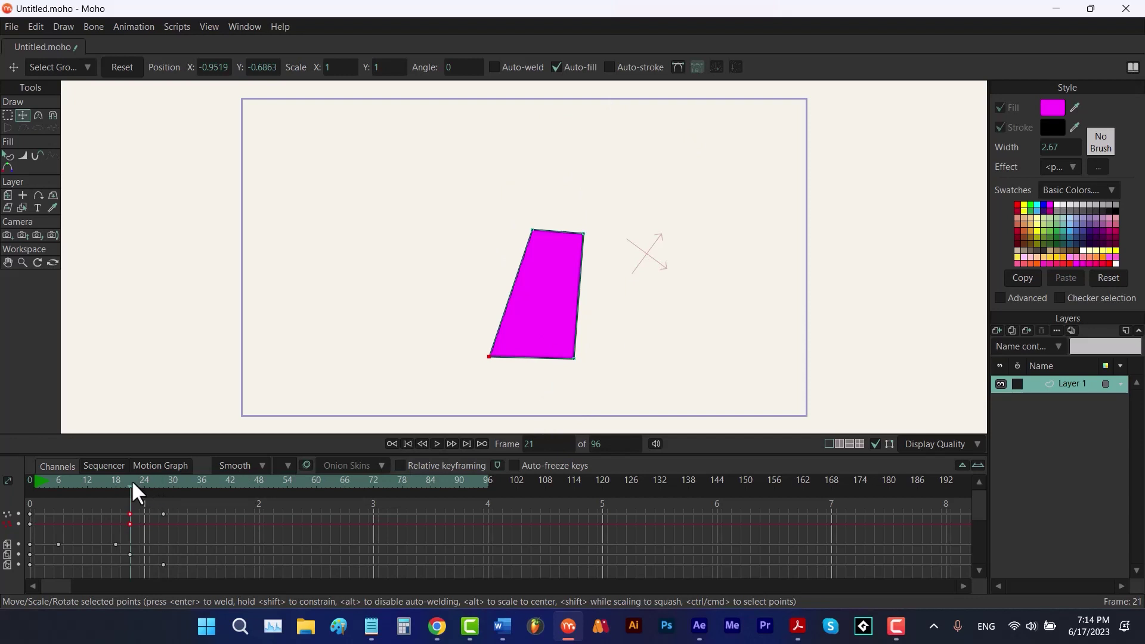
pyautogui.moveTo(131, 481); pyautogui.dragTo(160, 486)
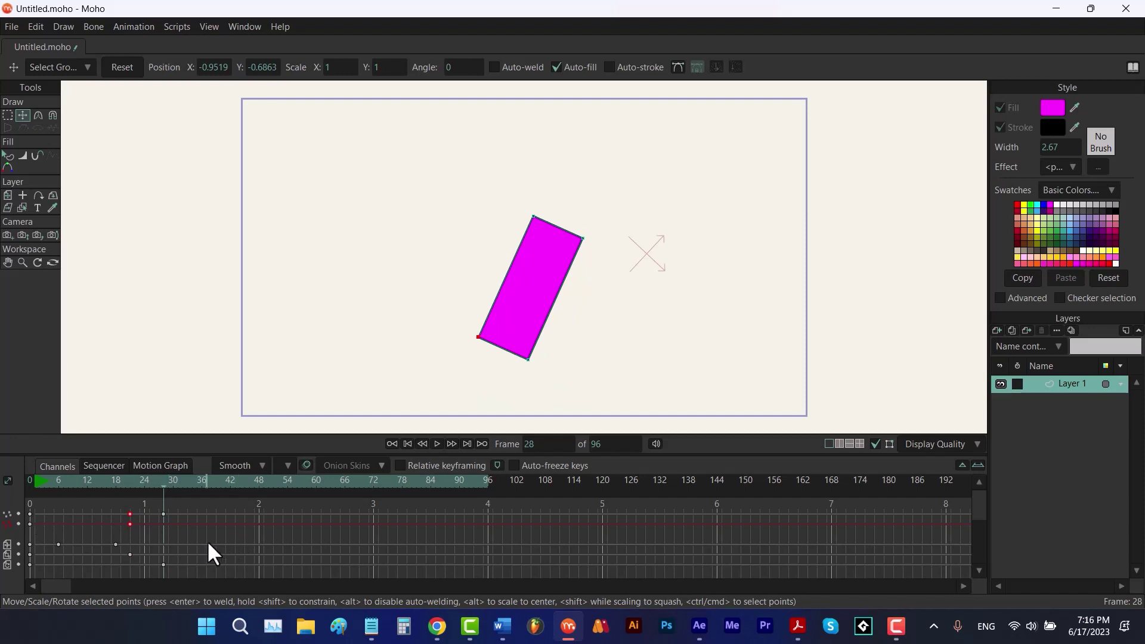
pyautogui.rightClick(7, 516)
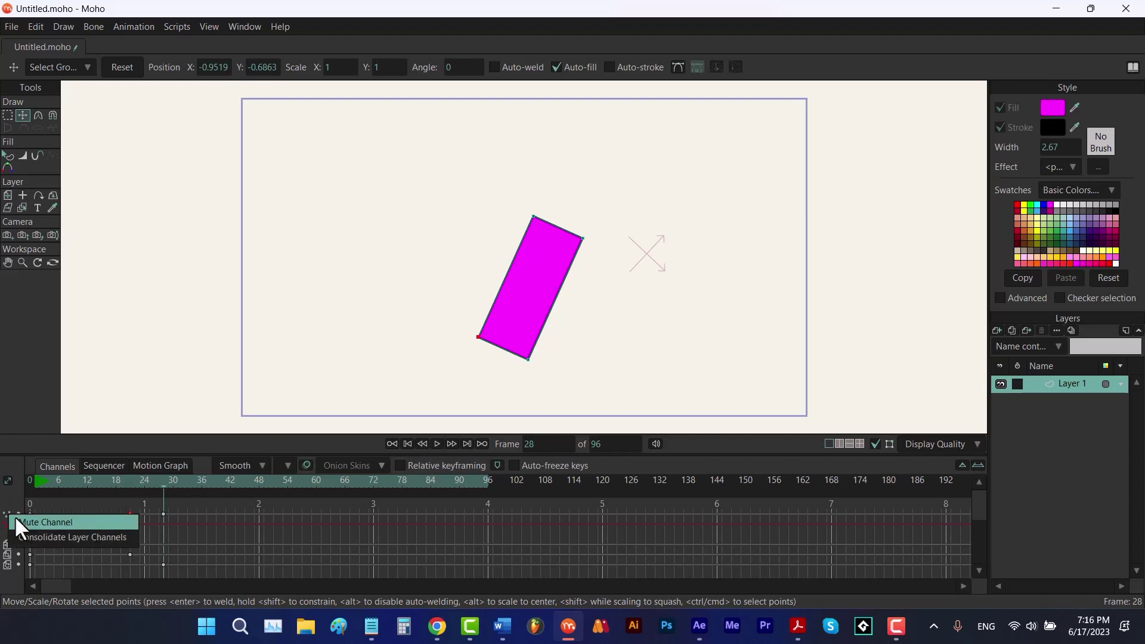
pyautogui.click(43, 533)
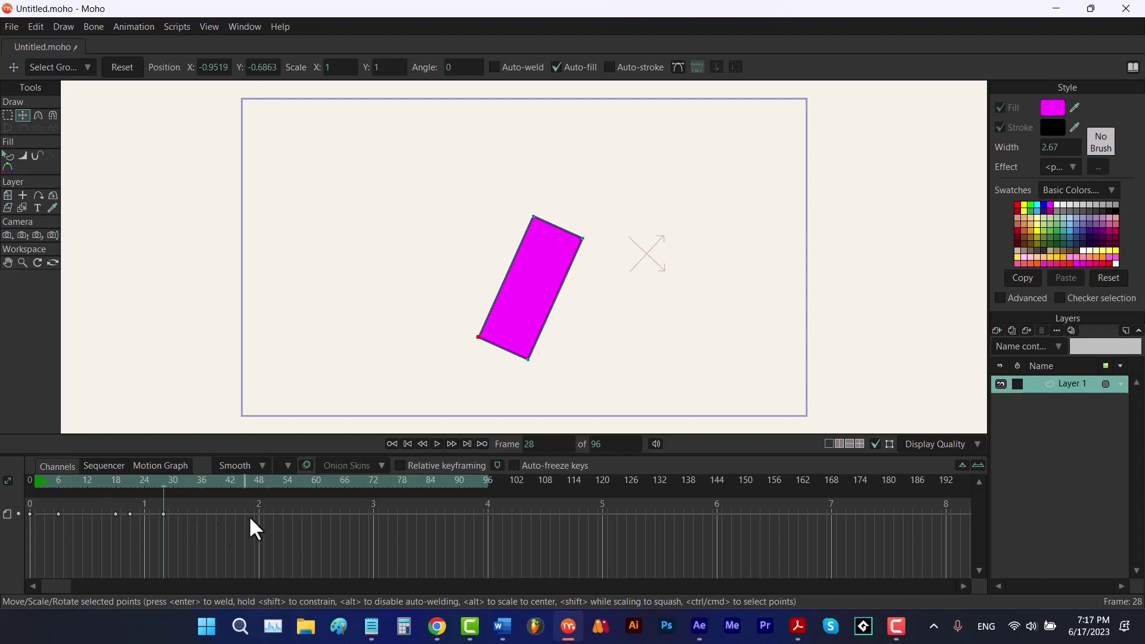
# At frame 0, add a new vector layer and draw a square on it above and right of the rectangle.
pyautogui.click(995, 330)
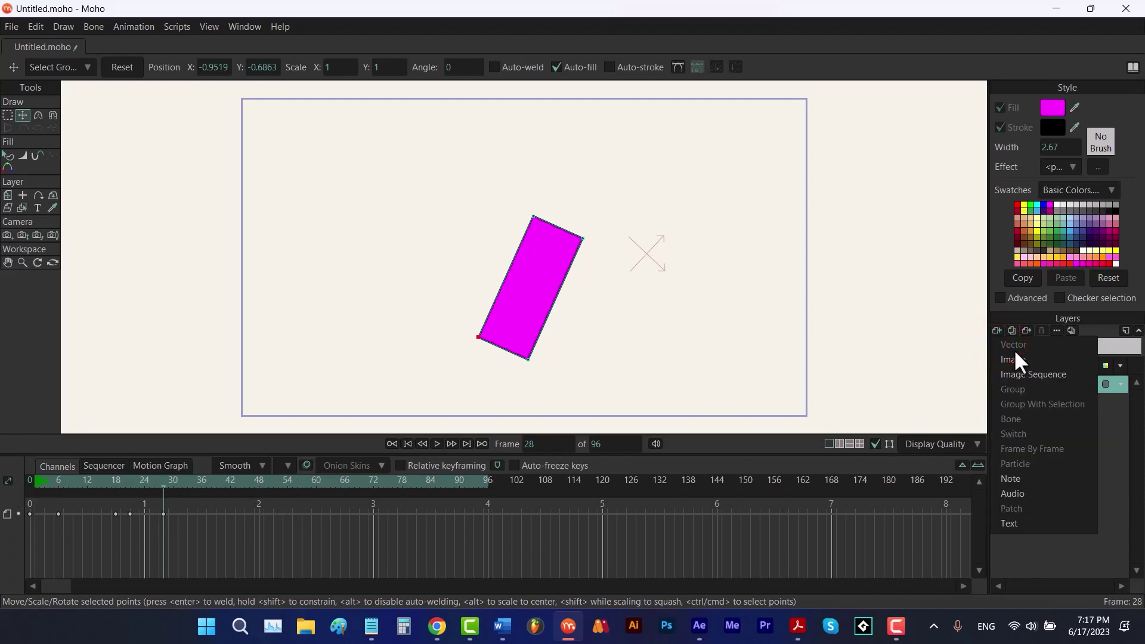
pyautogui.click(30, 480)
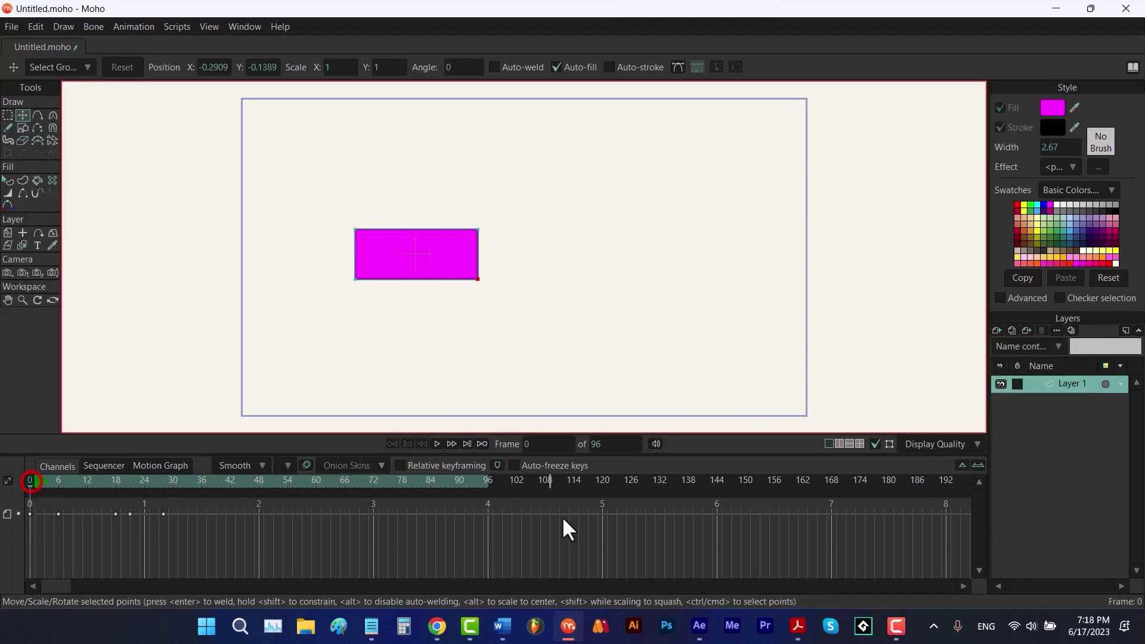
pyautogui.click(996, 329)
pyautogui.click(1002, 340)
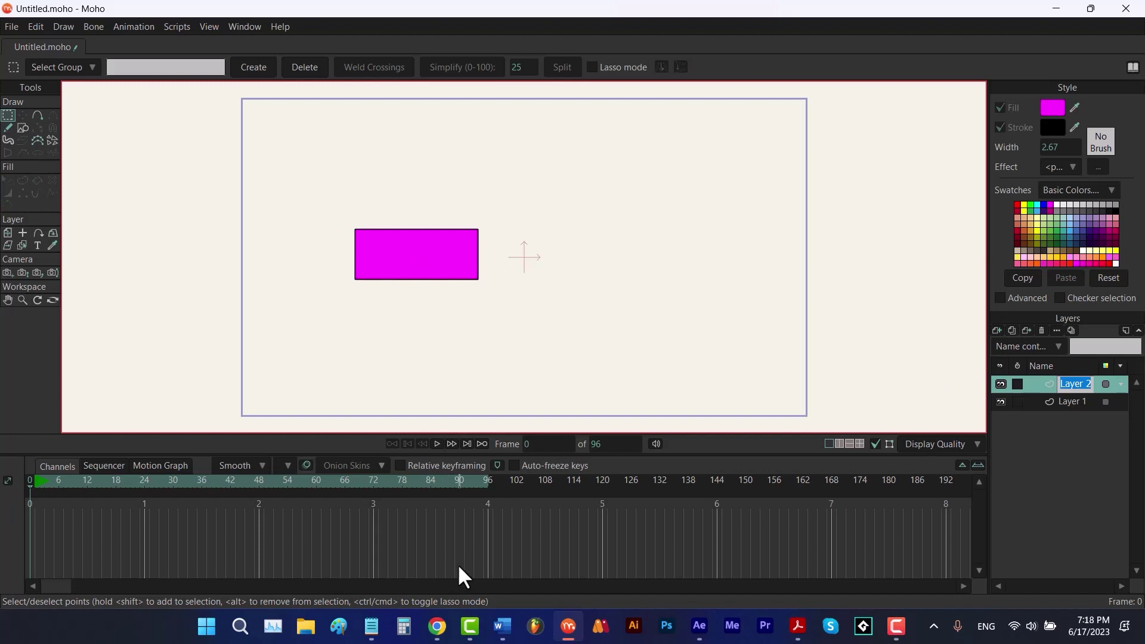
pyautogui.press('Return')
pyautogui.press('r')
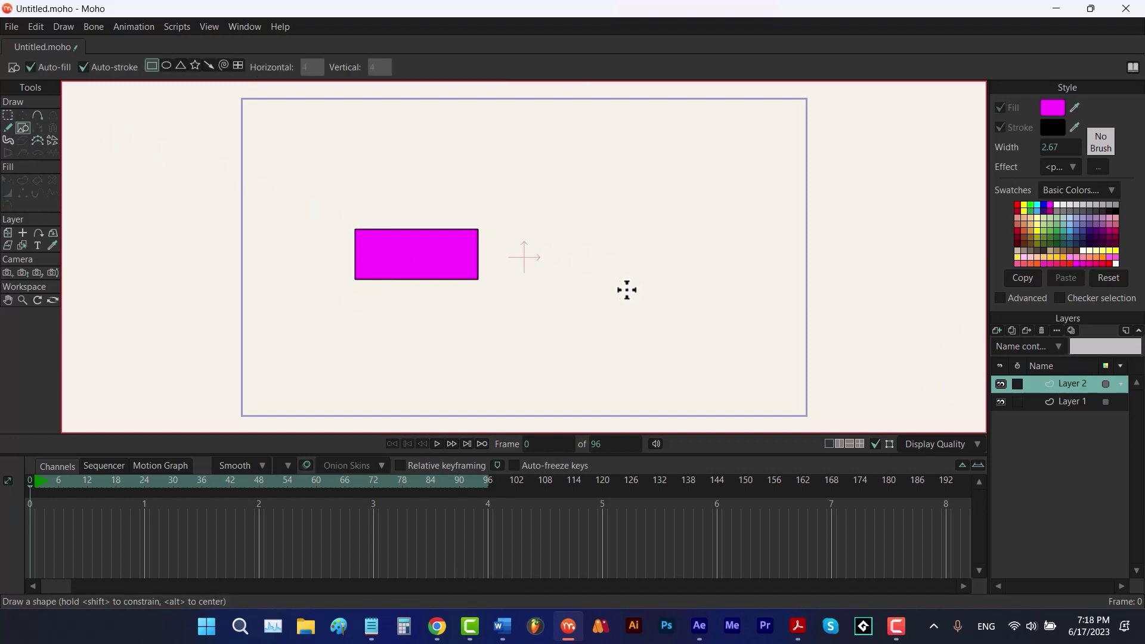
pyautogui.moveTo(636, 166); pyautogui.dragTo(561, 241)
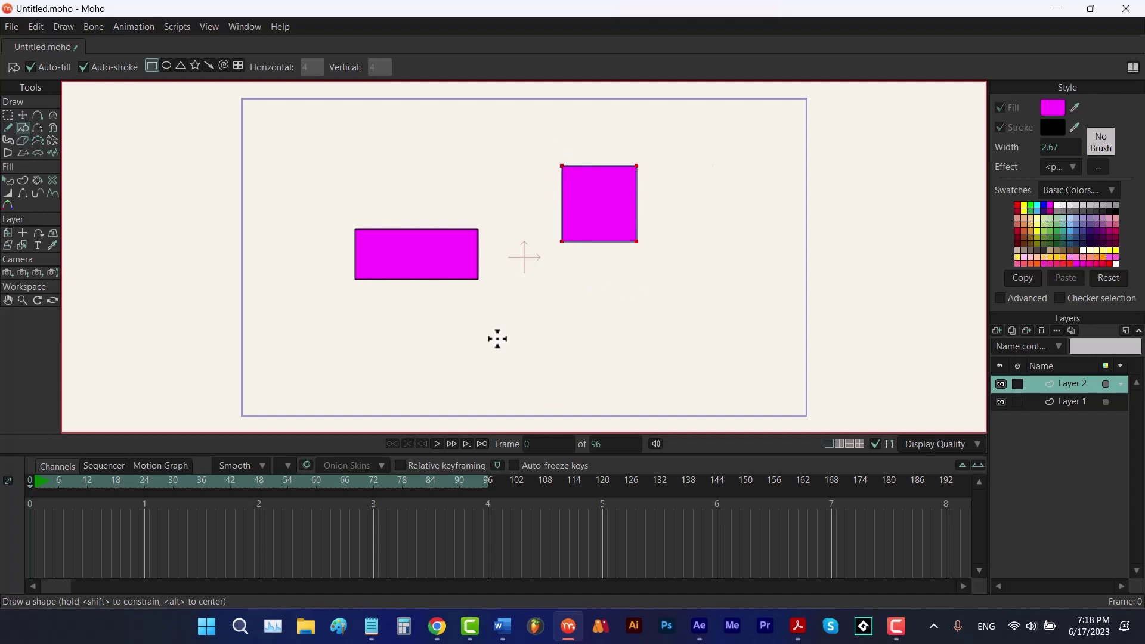
# At frame 24, use Transform Layer to move the square's layer right to X about 0.42 and rotate it about -54 degrees.
pyautogui.click(8, 232)
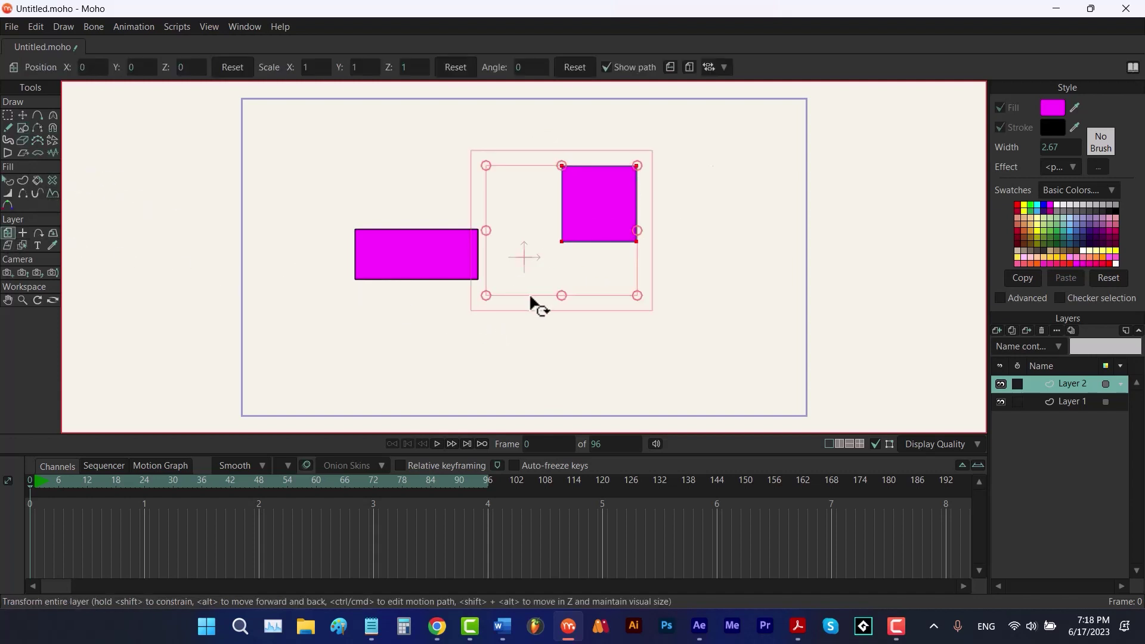
pyautogui.click(144, 481)
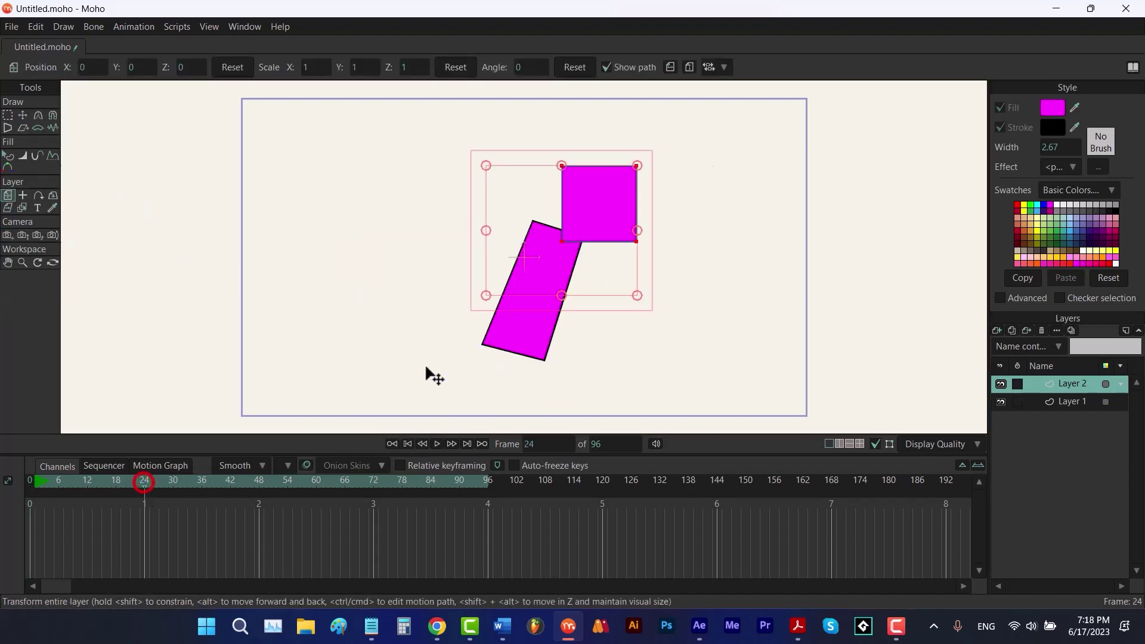
pyautogui.moveTo(555, 274); pyautogui.dragTo(621, 281)
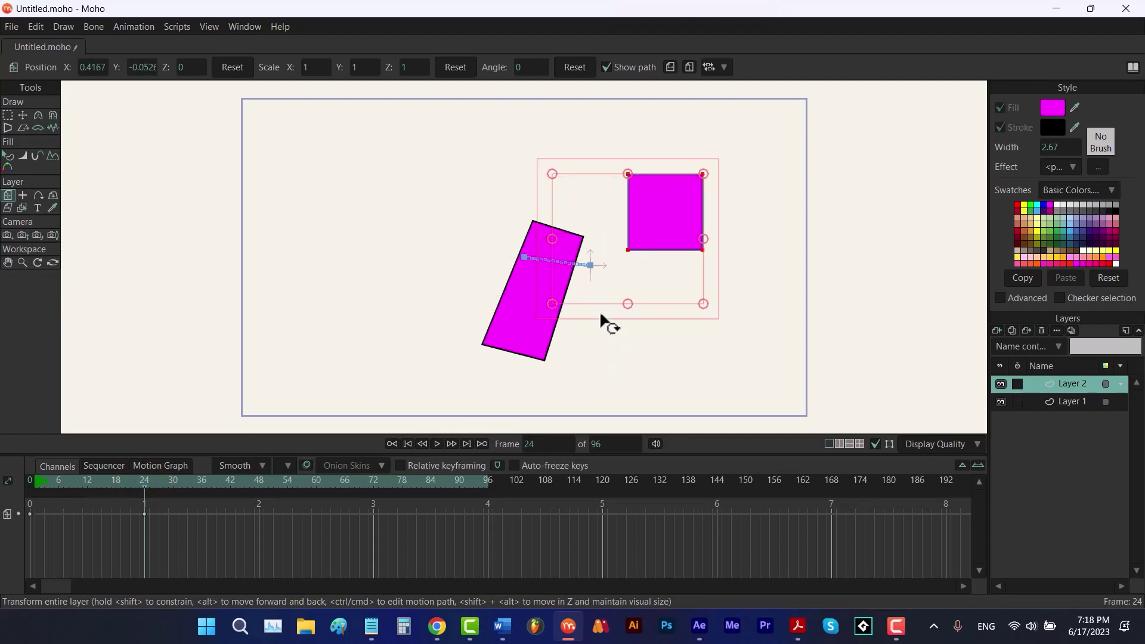
pyautogui.moveTo(605, 319); pyautogui.dragTo(634, 302)
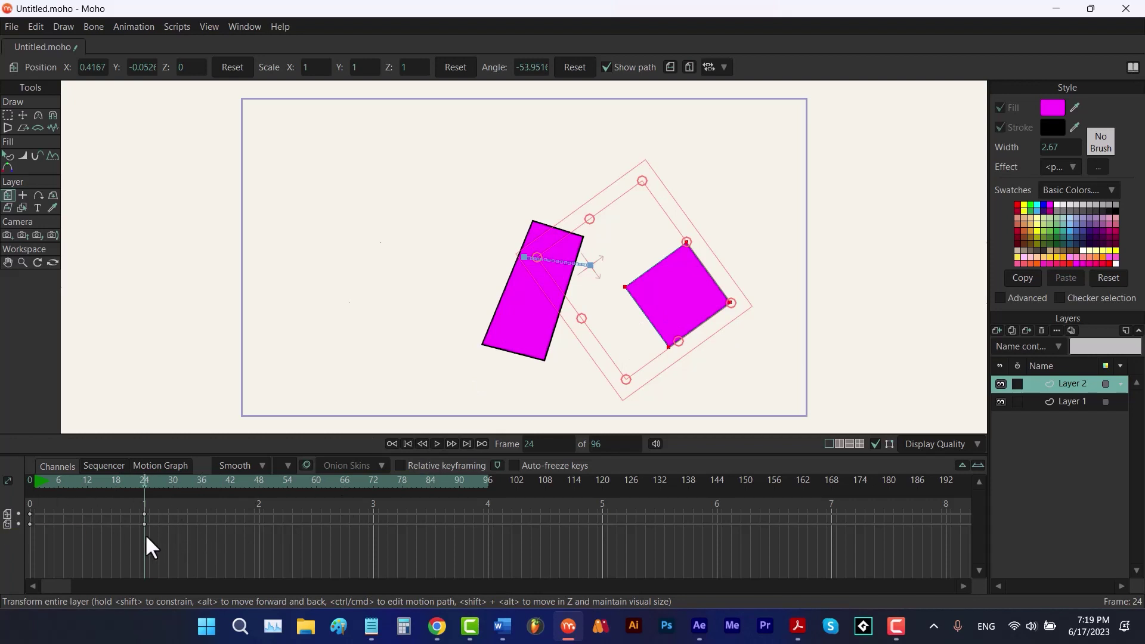
# Consolidate and un-consolidate Layer 2's channels, once from its timeline channel and once with the general animation command.
pyautogui.rightClick(7, 519)
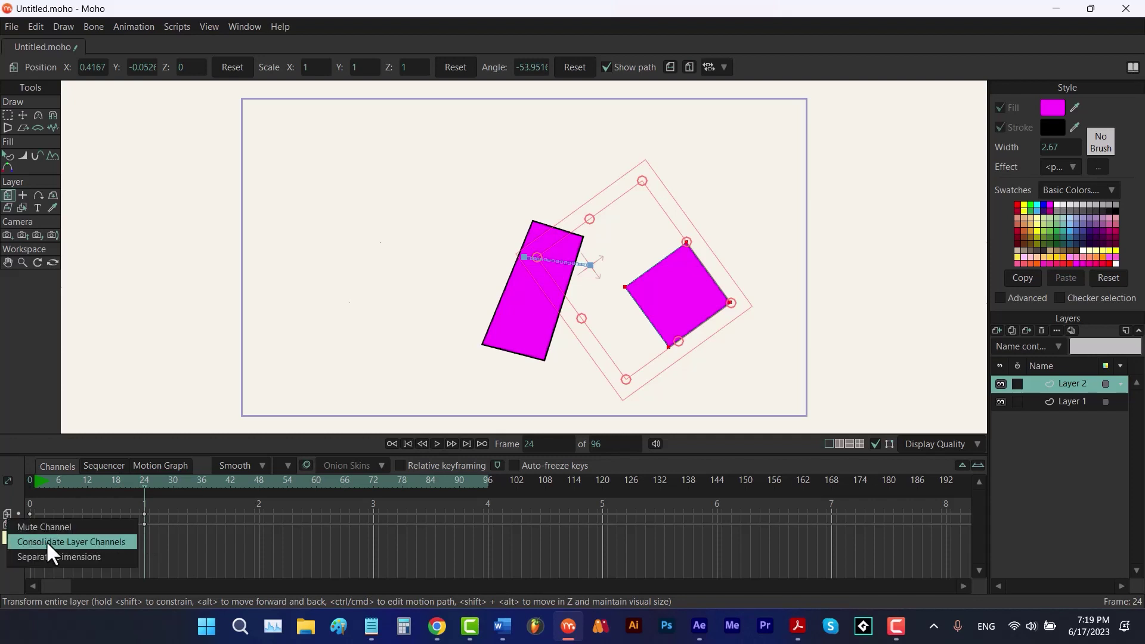
pyautogui.click(48, 541)
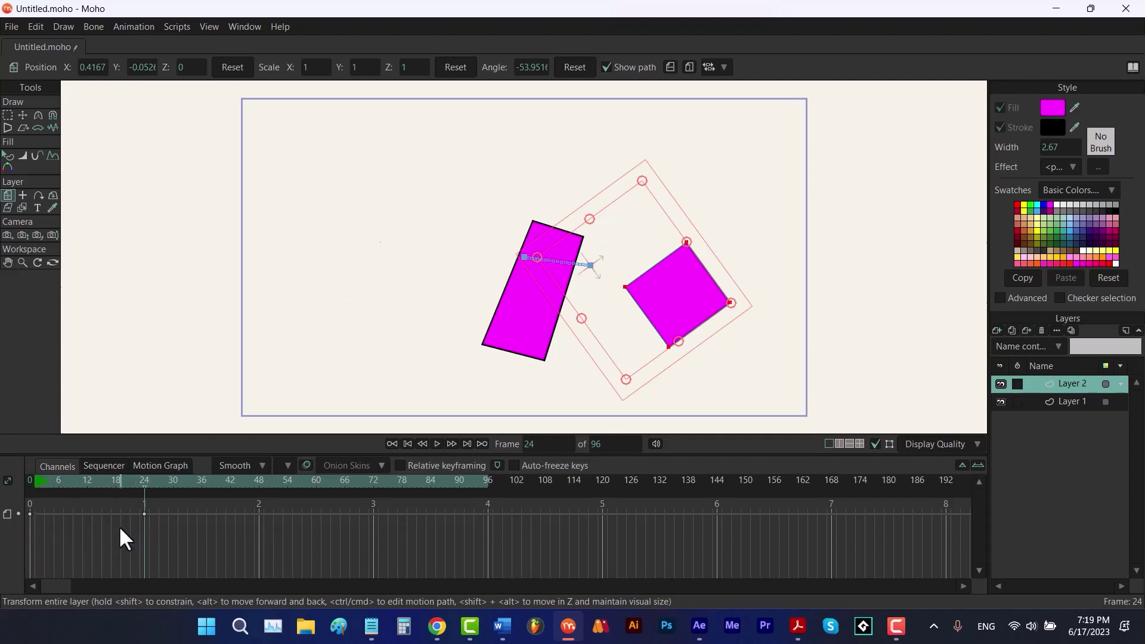
pyautogui.rightClick(4, 511)
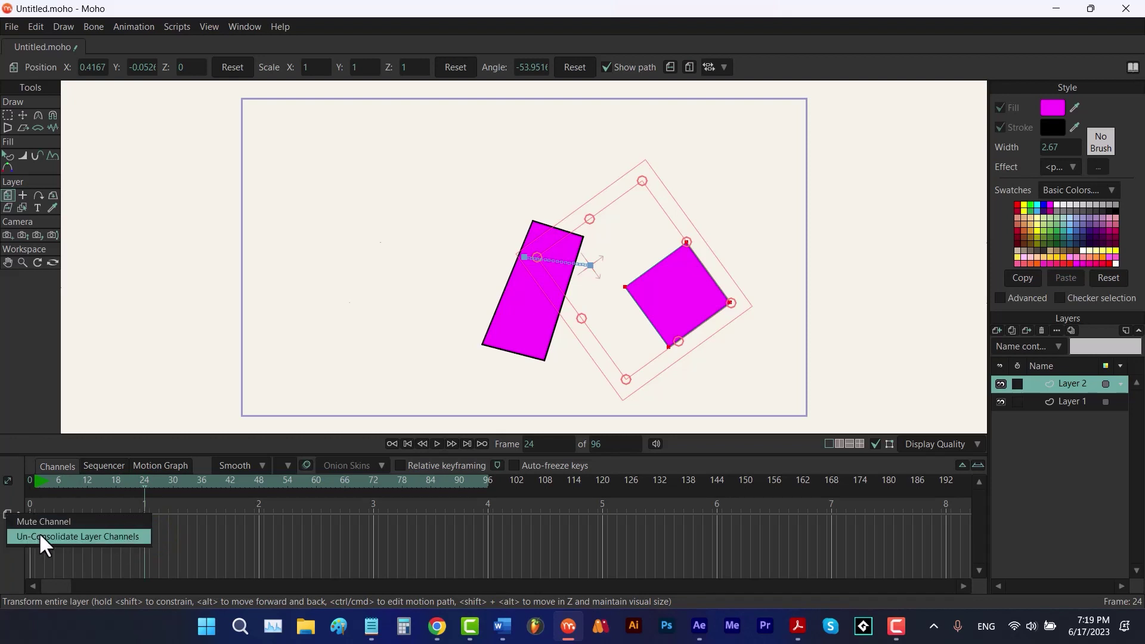
pyautogui.click(39, 532)
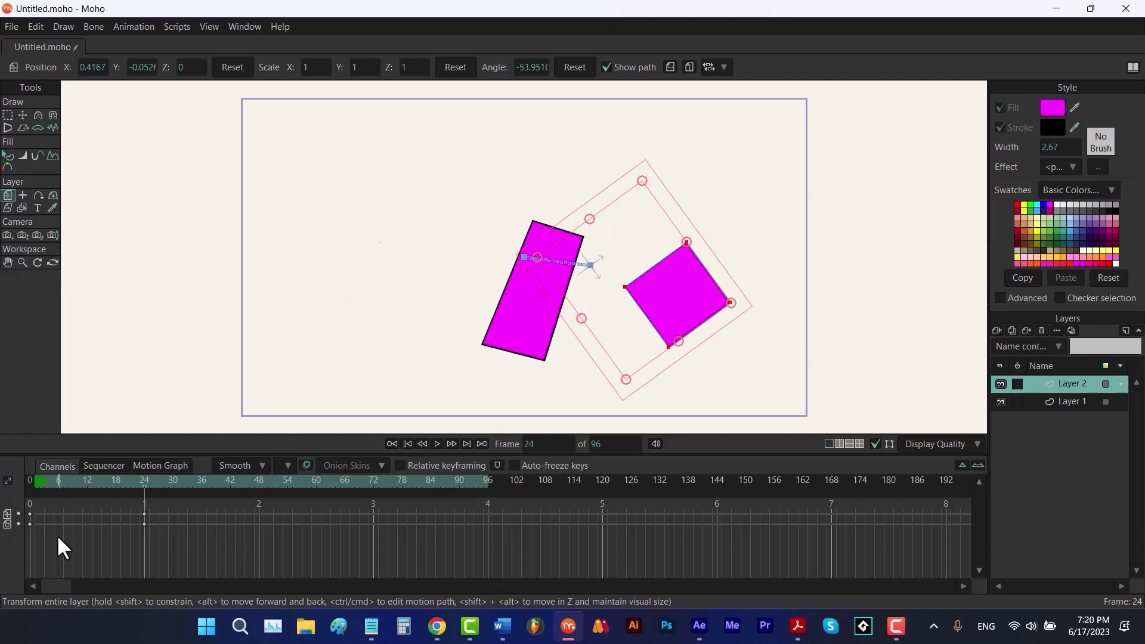
pyautogui.click(138, 26)
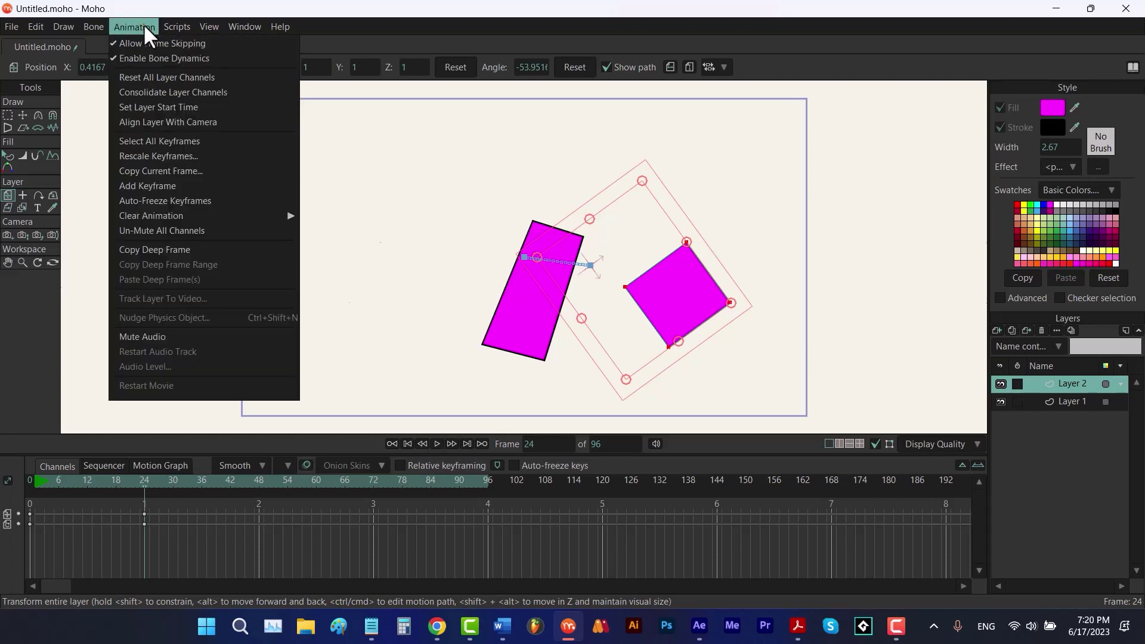
pyautogui.click(166, 94)
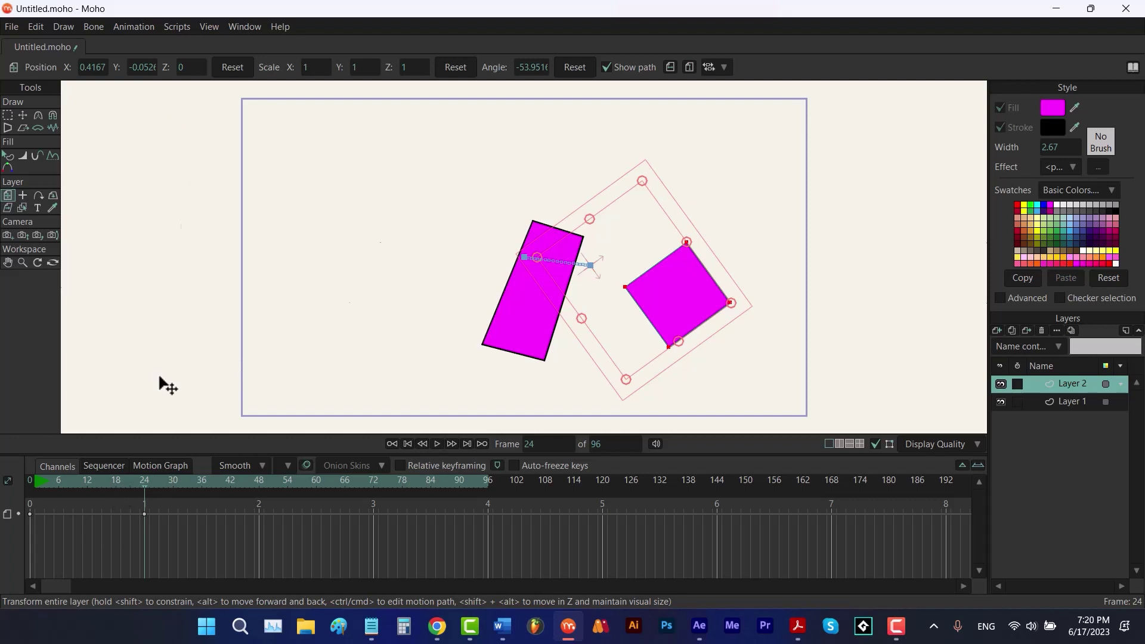
pyautogui.click(137, 26)
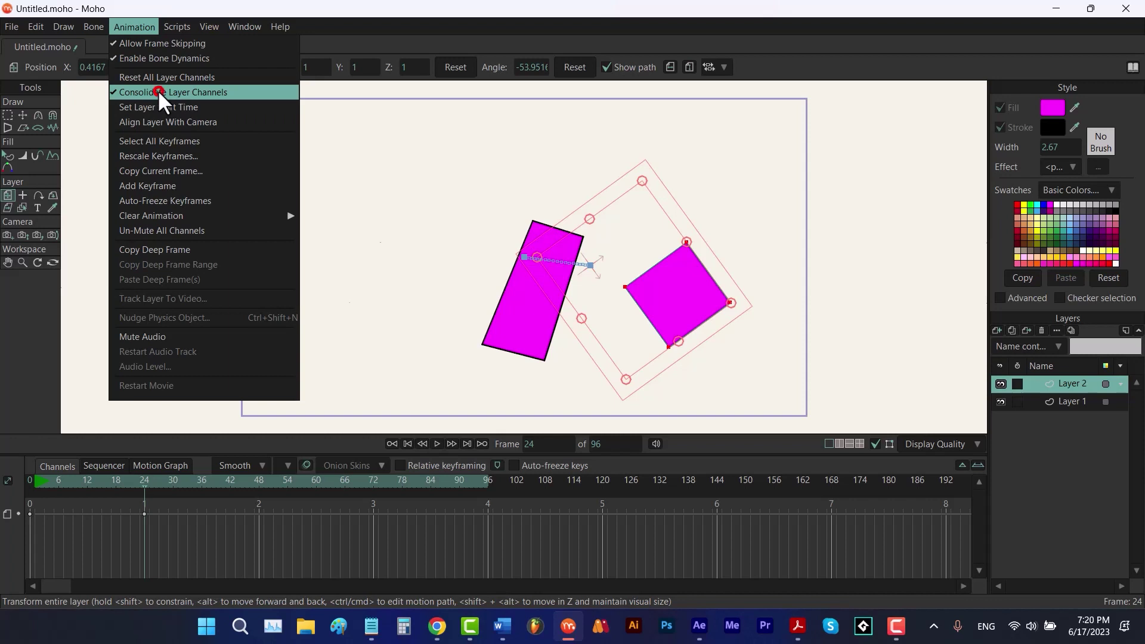
pyautogui.click(157, 92)
# Look at the consolidate timeline channels option in the Timeline preferences and leave the preferences without changes.
pyautogui.click(136, 26)
pyautogui.moveTo(38, 27)
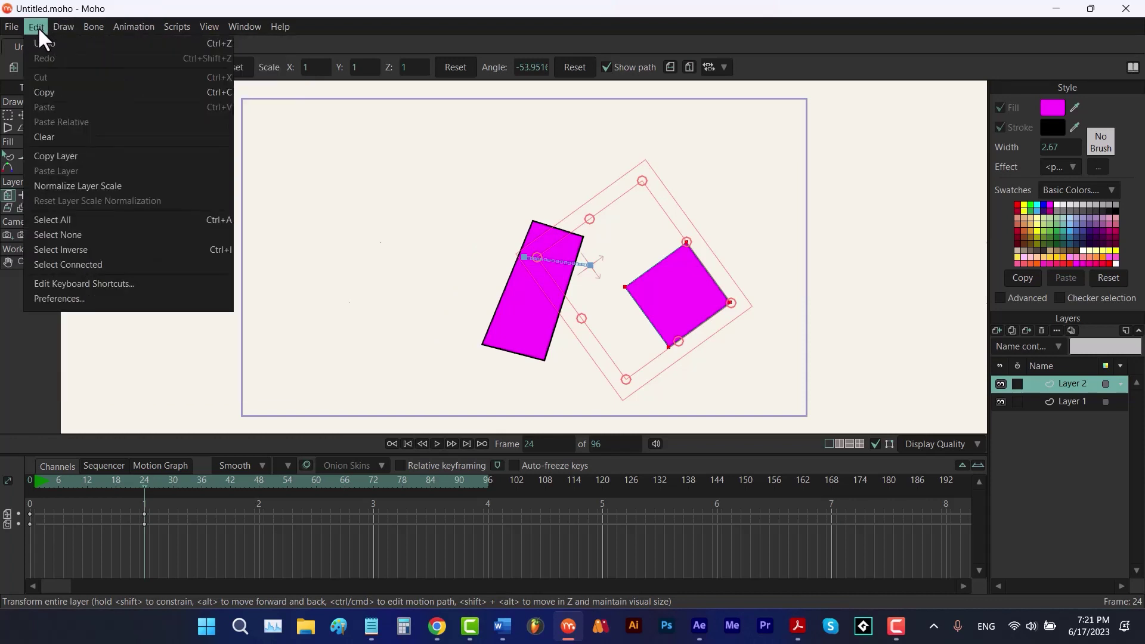
pyautogui.click(99, 297)
pyautogui.click(500, 150)
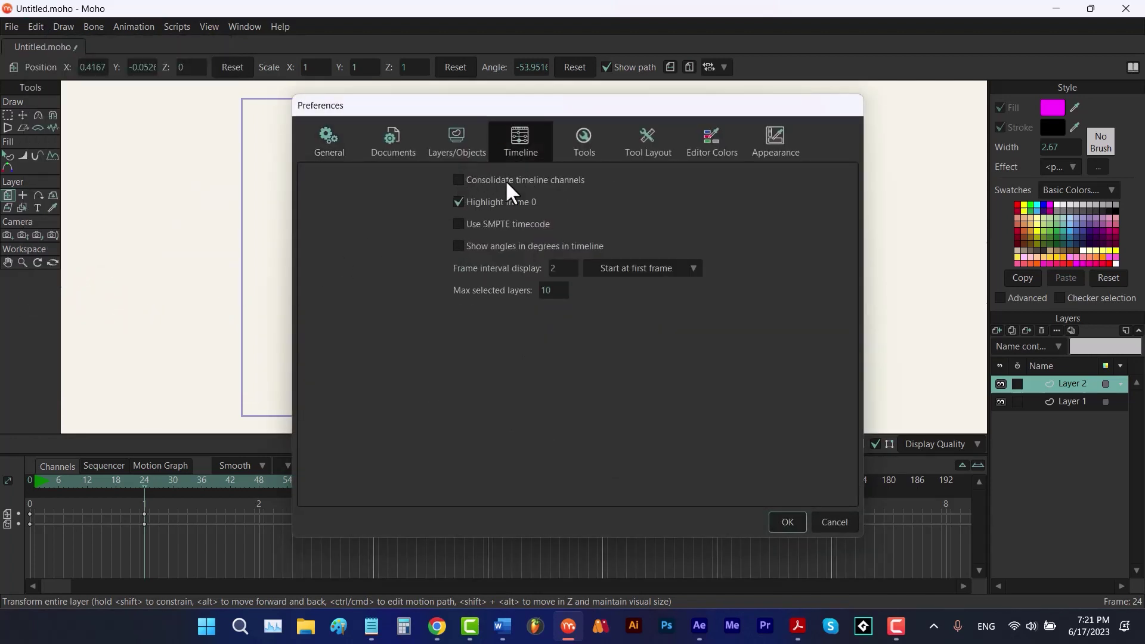
pyautogui.click(833, 522)
pyautogui.click(134, 26)
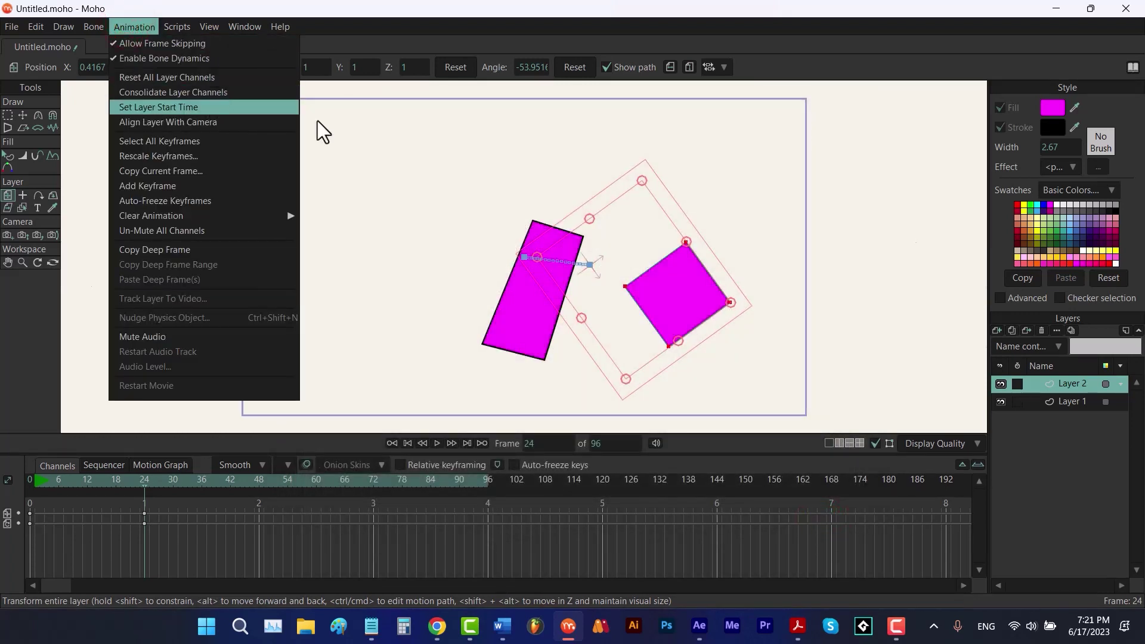
# Delete Layer 2, which holds the square.
pyautogui.click(1066, 401)
pyautogui.click(1064, 385)
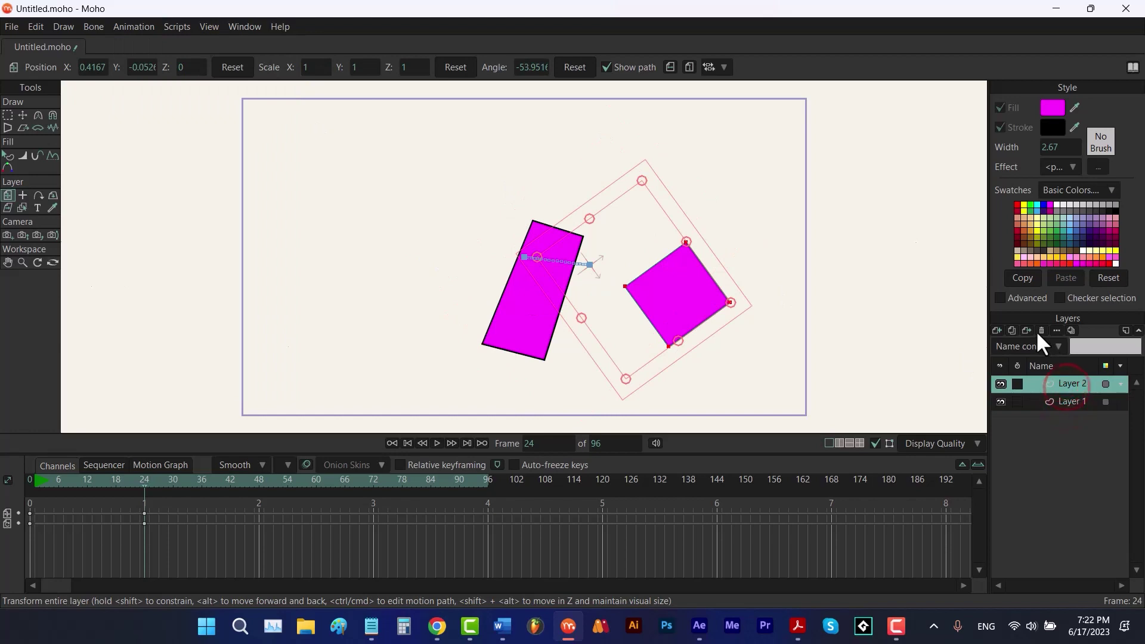
pyautogui.click(1041, 330)
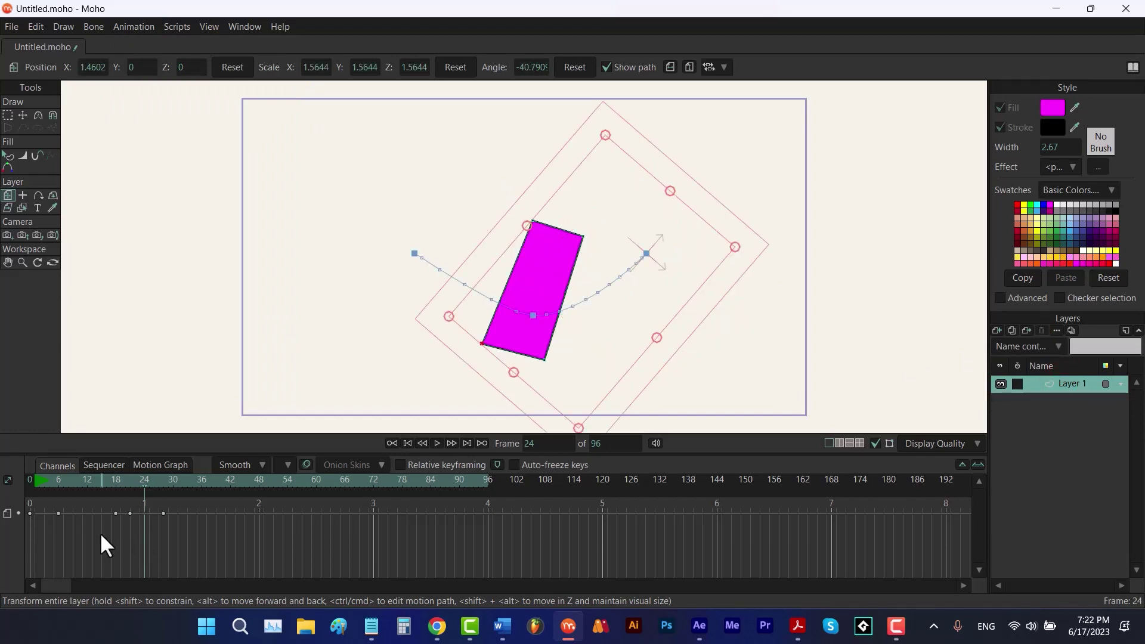
# Un-consolidate Layer 1's channels and separate the dimensions of its layer position channel.
pyautogui.rightClick(10, 515)
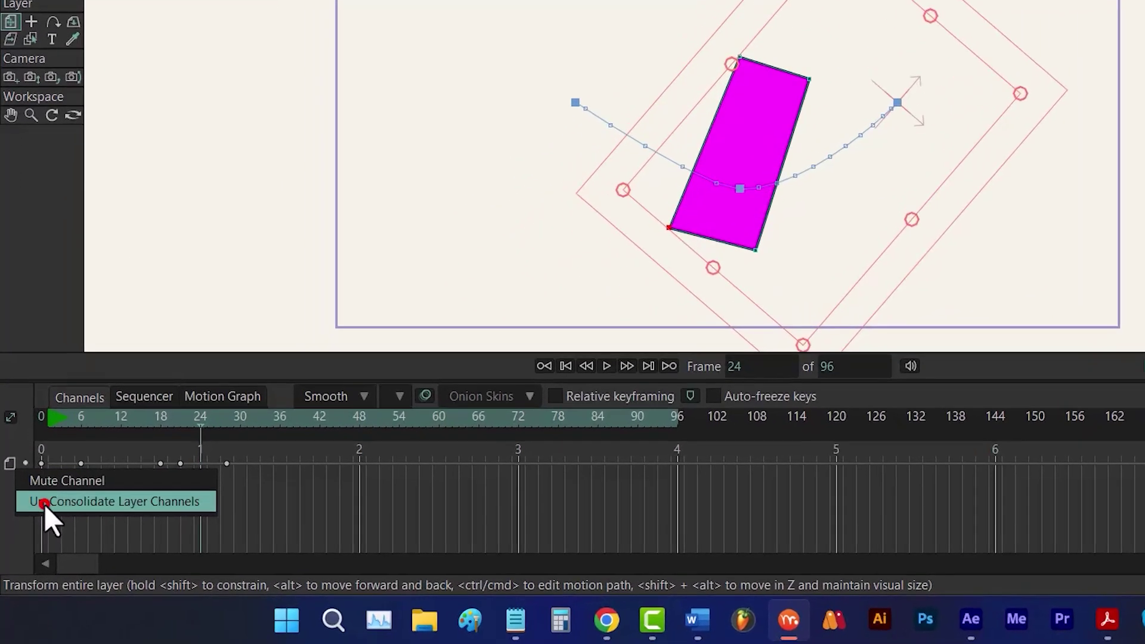
pyautogui.click(44, 503)
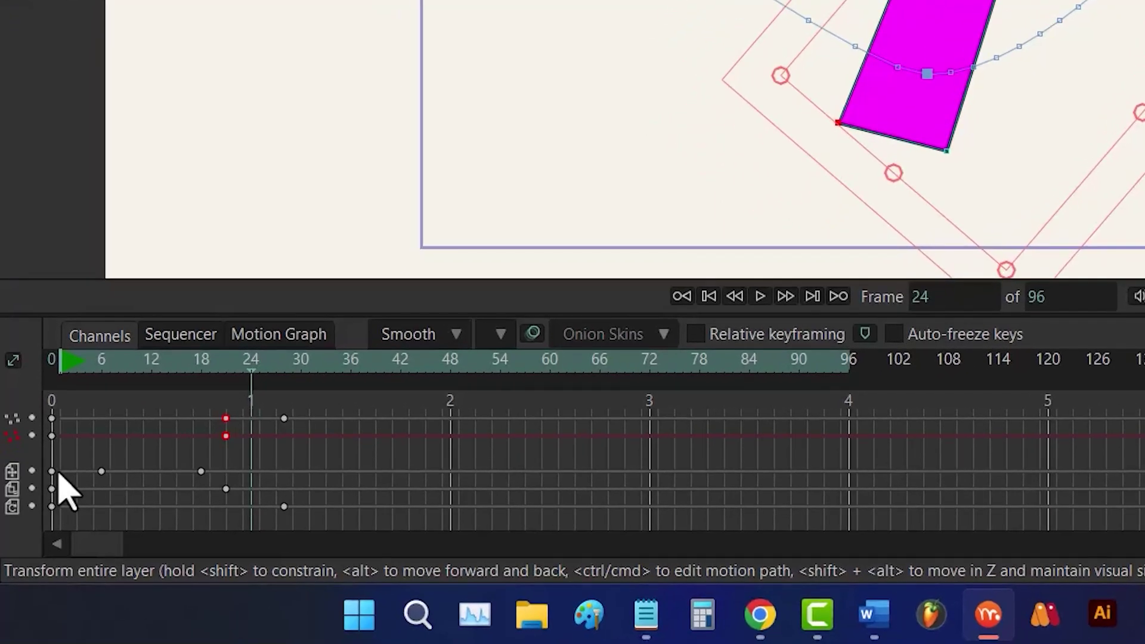
pyautogui.rightClick(9, 473)
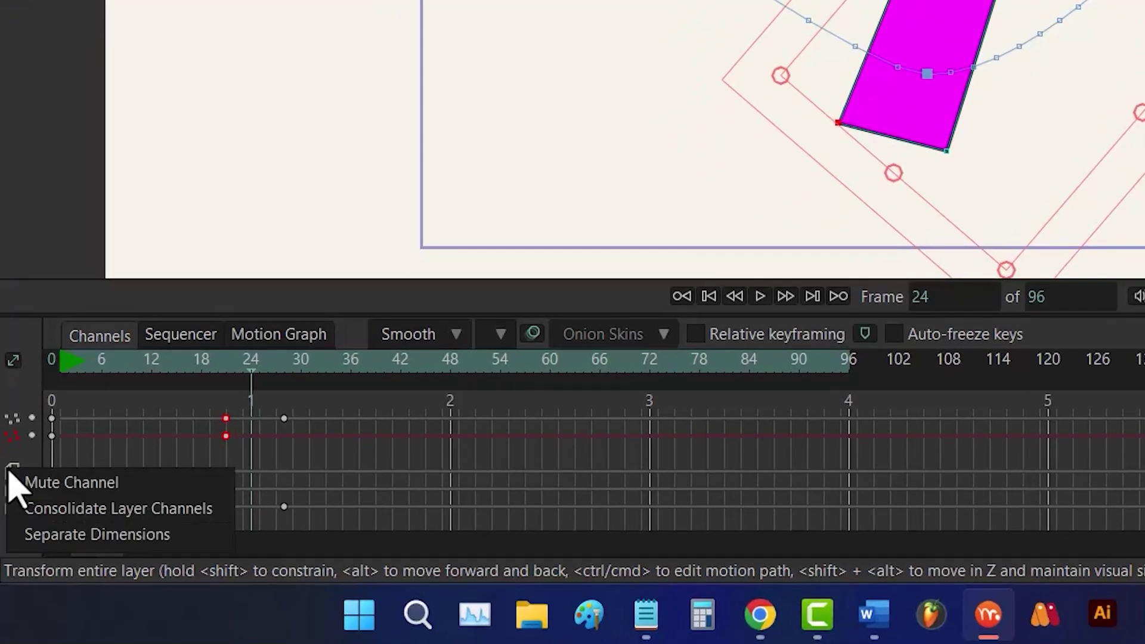
pyautogui.click(81, 535)
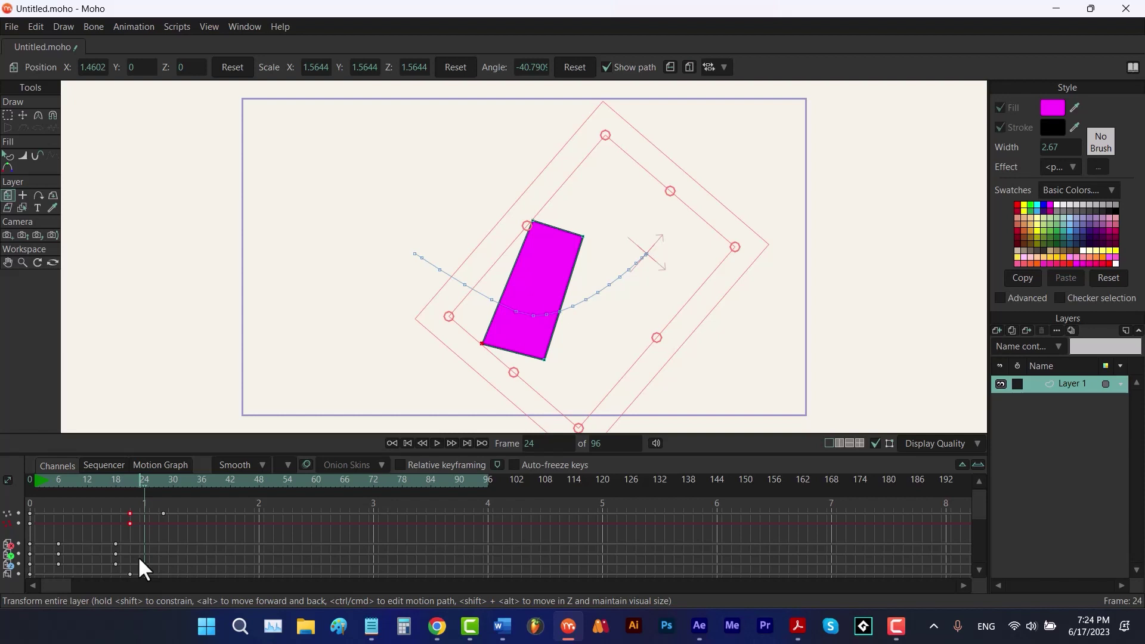
# View the Motion Graph, return to the channels, and move the frame 18 position keyframes to frame 14 for X and frame 23 for Z.
pyautogui.click(147, 464)
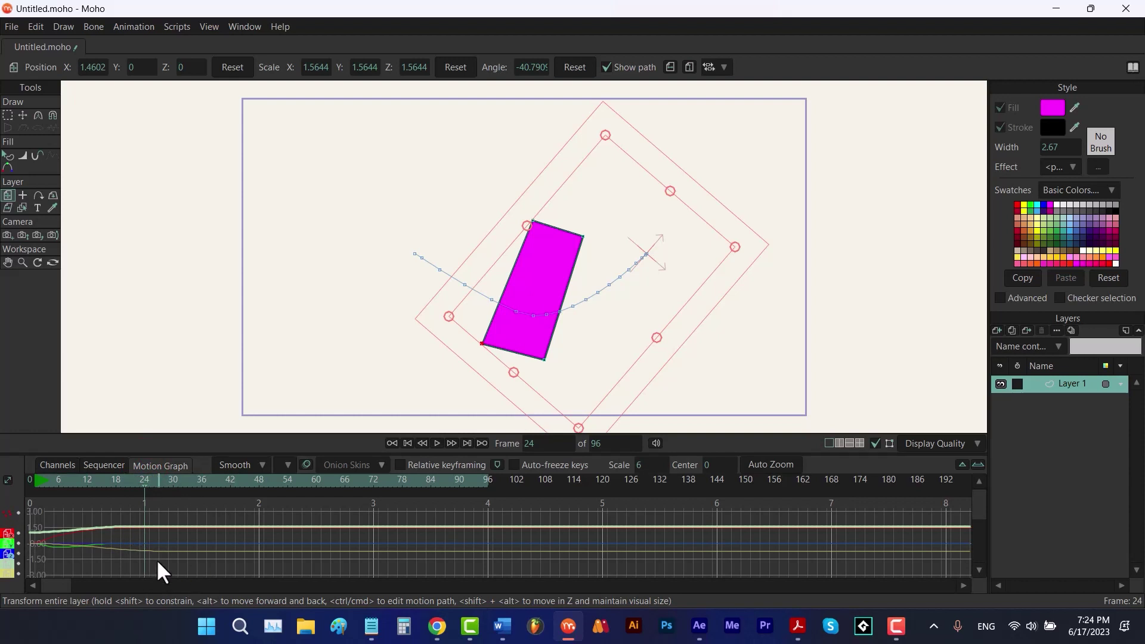
pyautogui.click(58, 465)
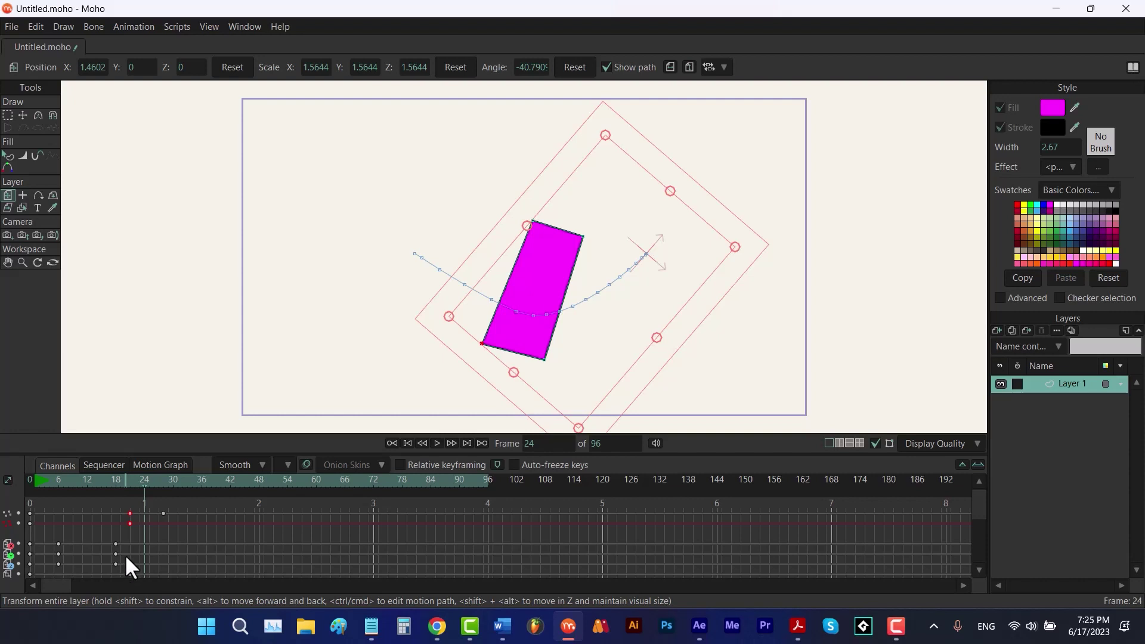
pyautogui.moveTo(114, 543); pyautogui.dragTo(96, 543)
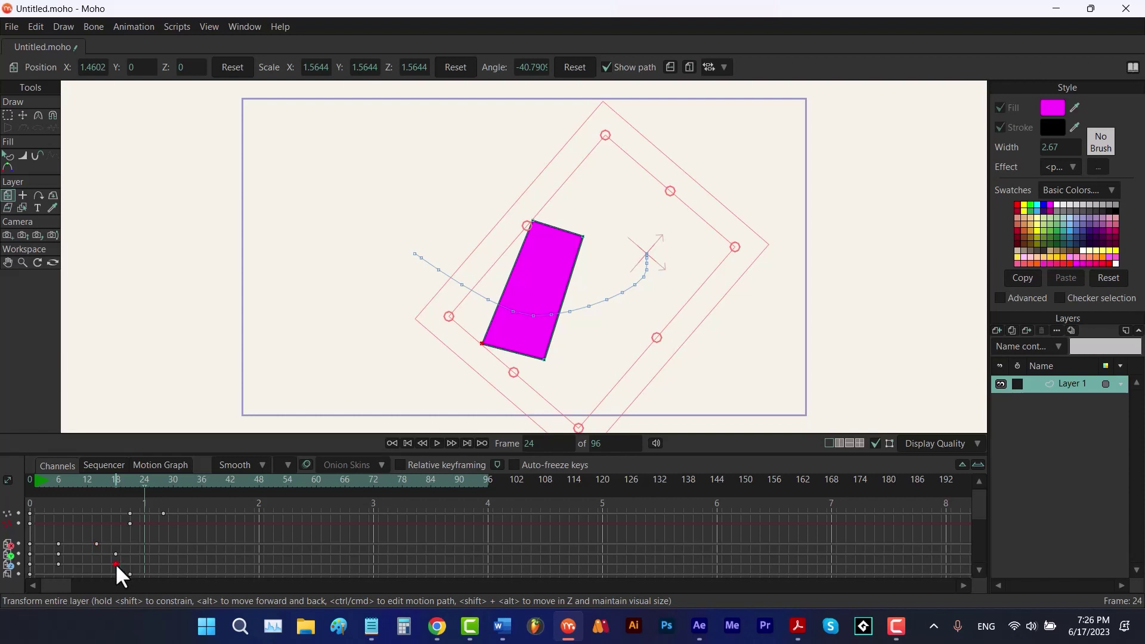
pyautogui.moveTo(116, 563); pyautogui.dragTo(140, 563)
# Show the layers in the Sequencer and duplicate Layer 1 twice.
pyautogui.click(105, 466)
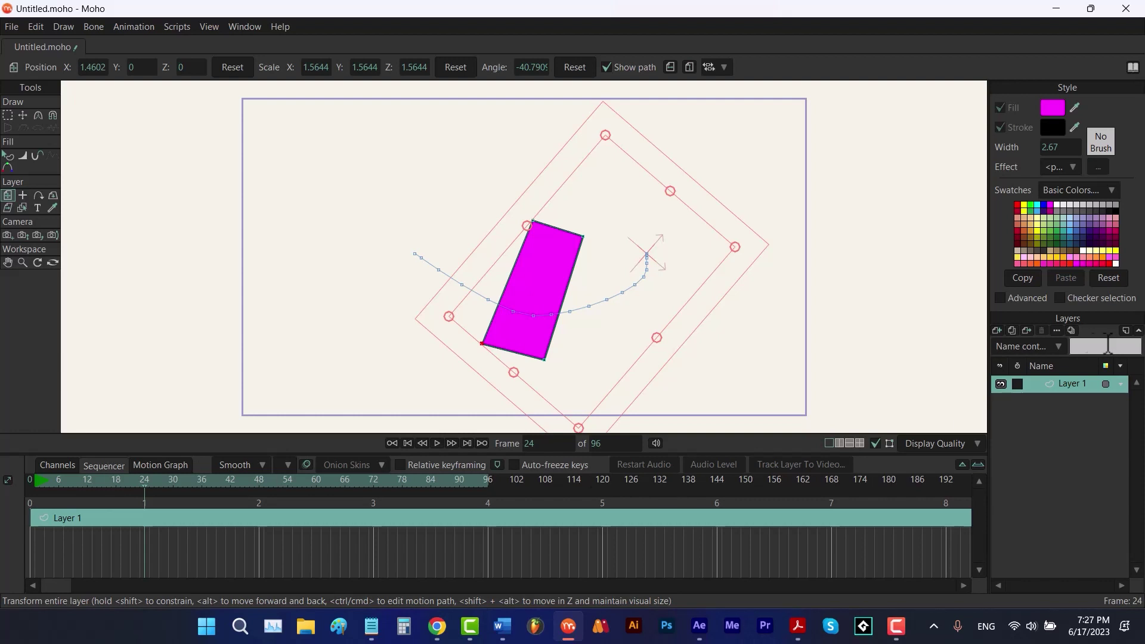
pyautogui.click(1010, 329)
pyautogui.click(1010, 329)
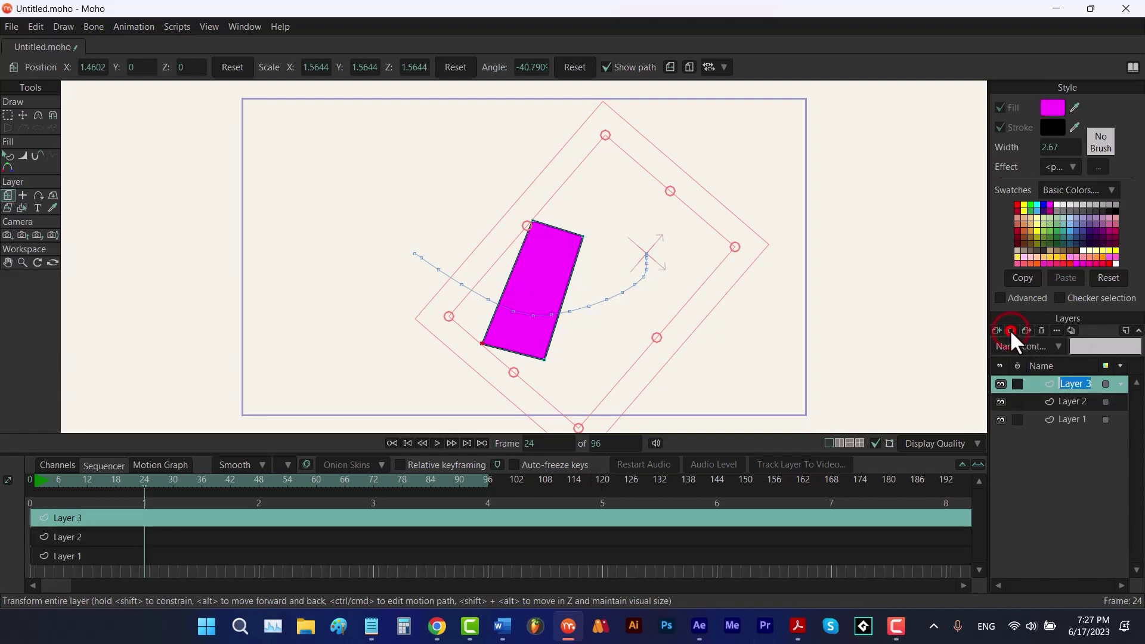
# Offset Layer 3 to start at frame 18 and Layer 2 at about frame 11 in the Sequencer, and play the animation from frame 0.
pyautogui.click(1039, 546)
pyautogui.moveTo(124, 517); pyautogui.dragTo(227, 534)
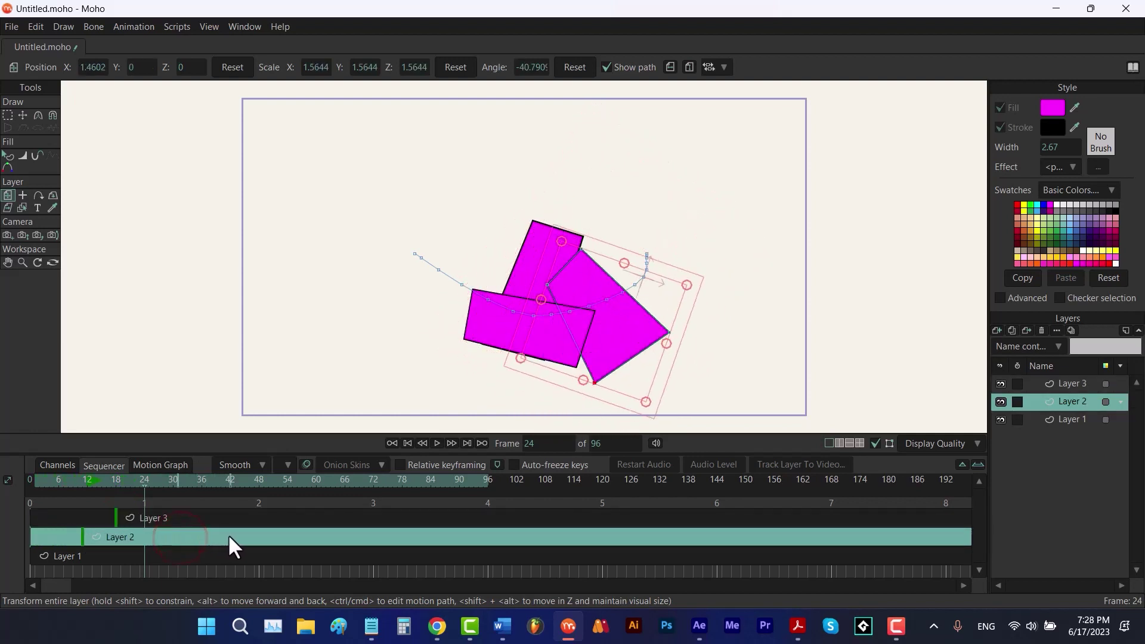
pyautogui.click(132, 480)
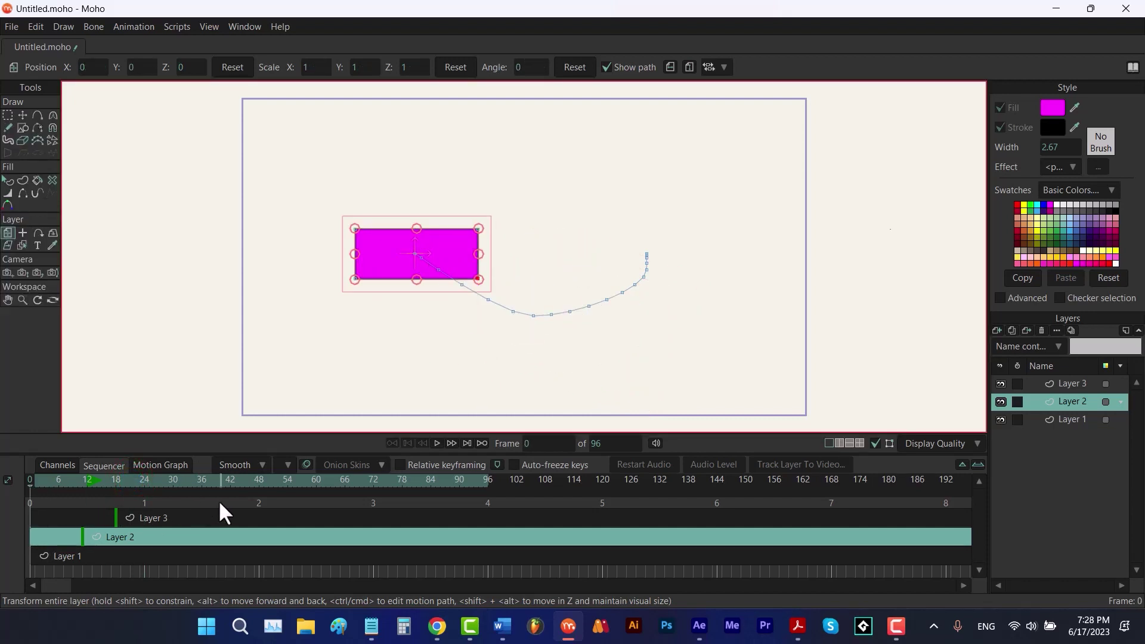
pyautogui.press('space')
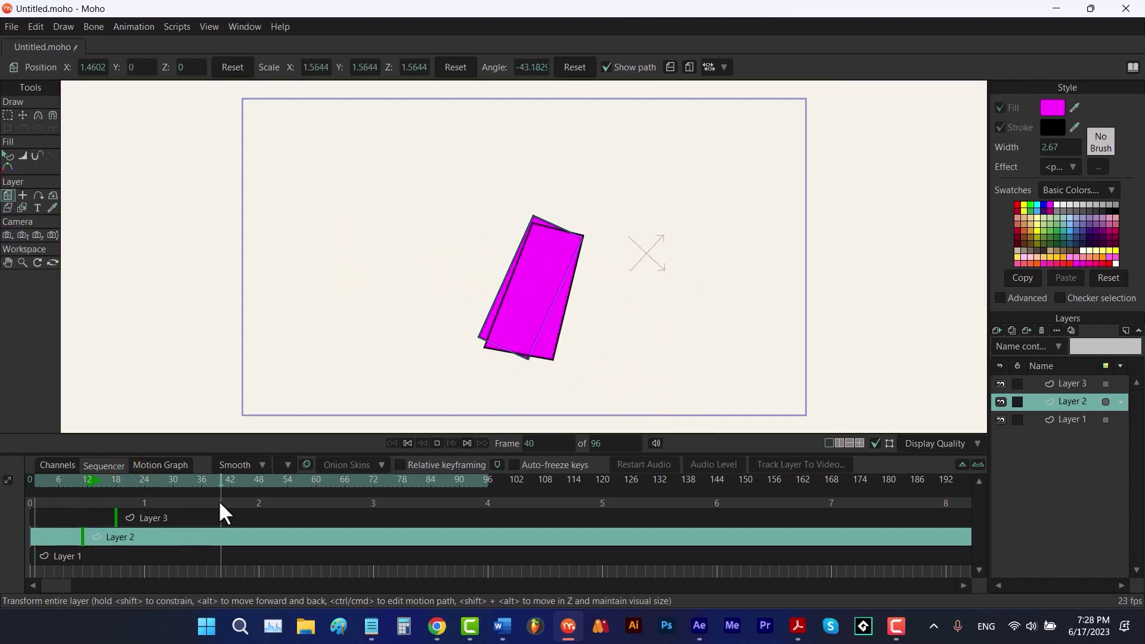
pyautogui.press('space')
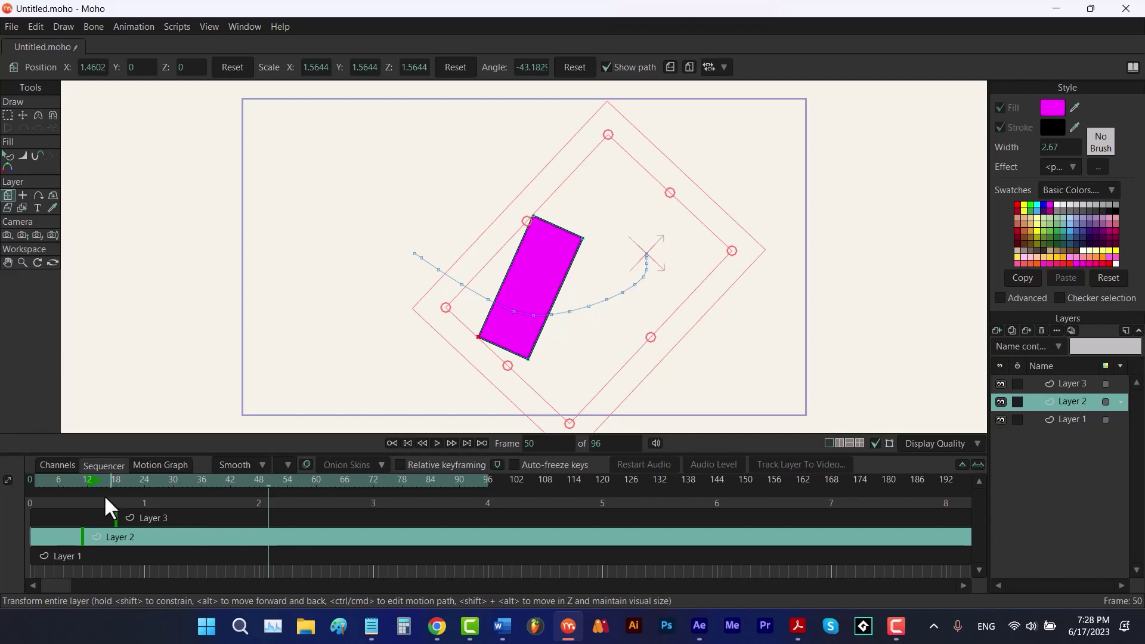
# Check the shifted keyframes of Layers 2 and 3 in the channels, and delete both duplicate layers.
pyautogui.click(51, 467)
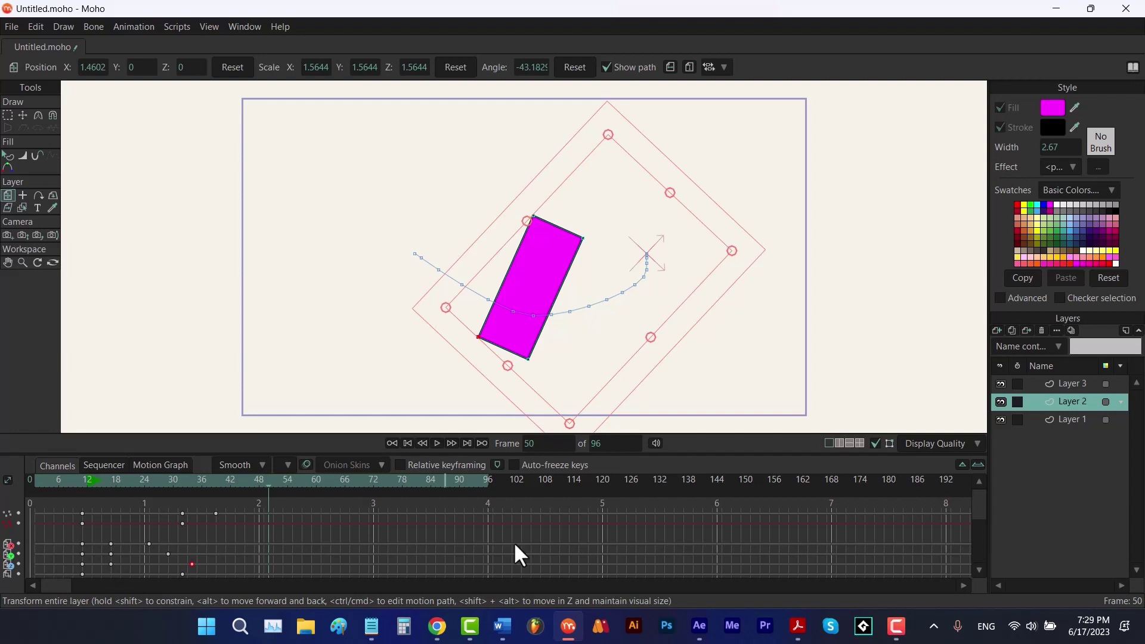
pyautogui.click(1072, 384)
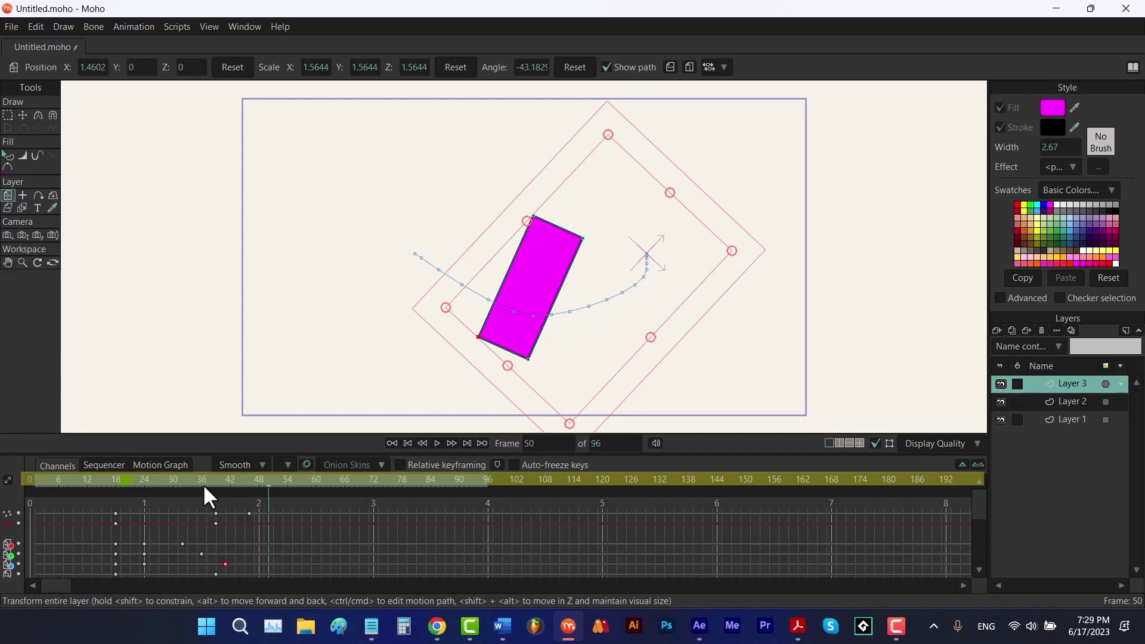
pyautogui.moveTo(204, 486); pyautogui.dragTo(167, 496)
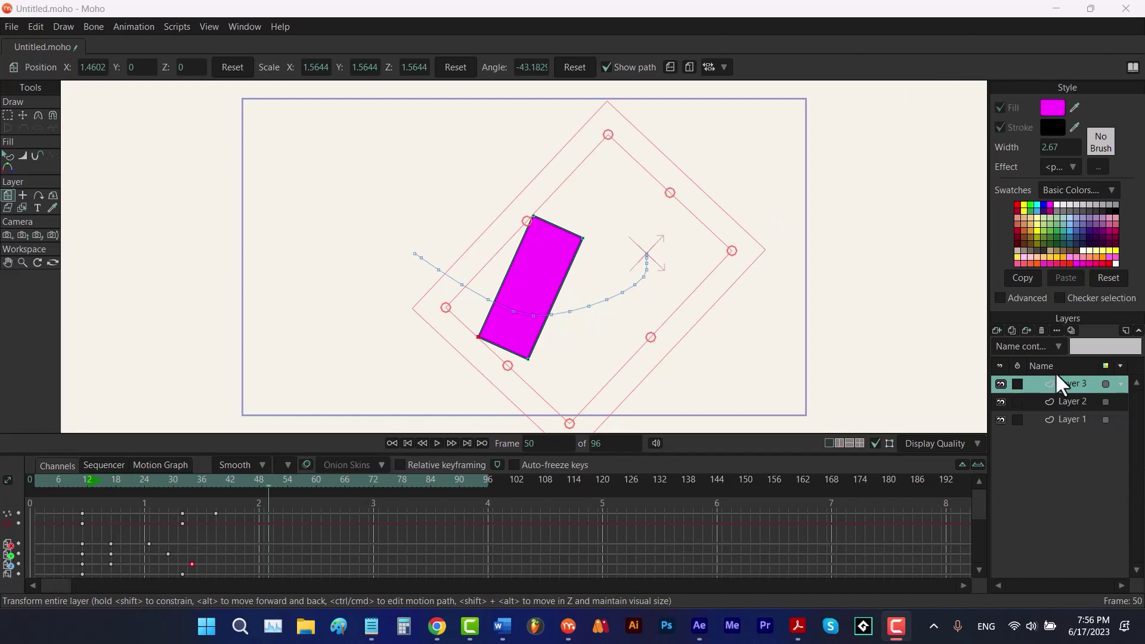
pyautogui.click(1042, 331)
pyautogui.click(1043, 330)
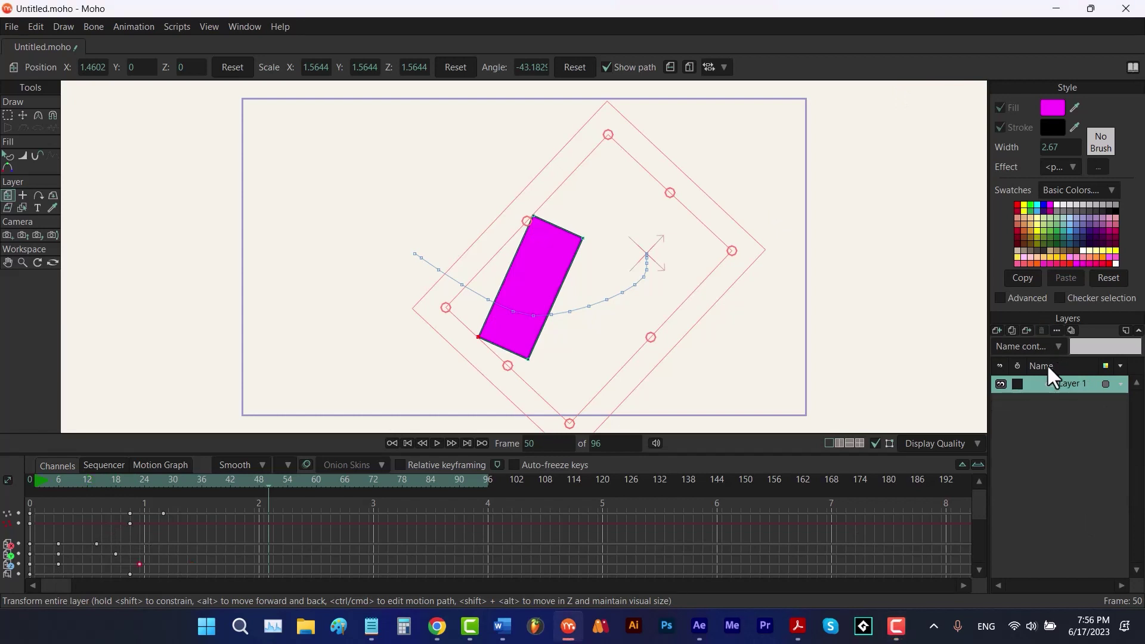
# Mute Layer 1's X position channel, and briefly mute and unmute each of the two point motion channels above it.
pyautogui.rightClick(9, 541)
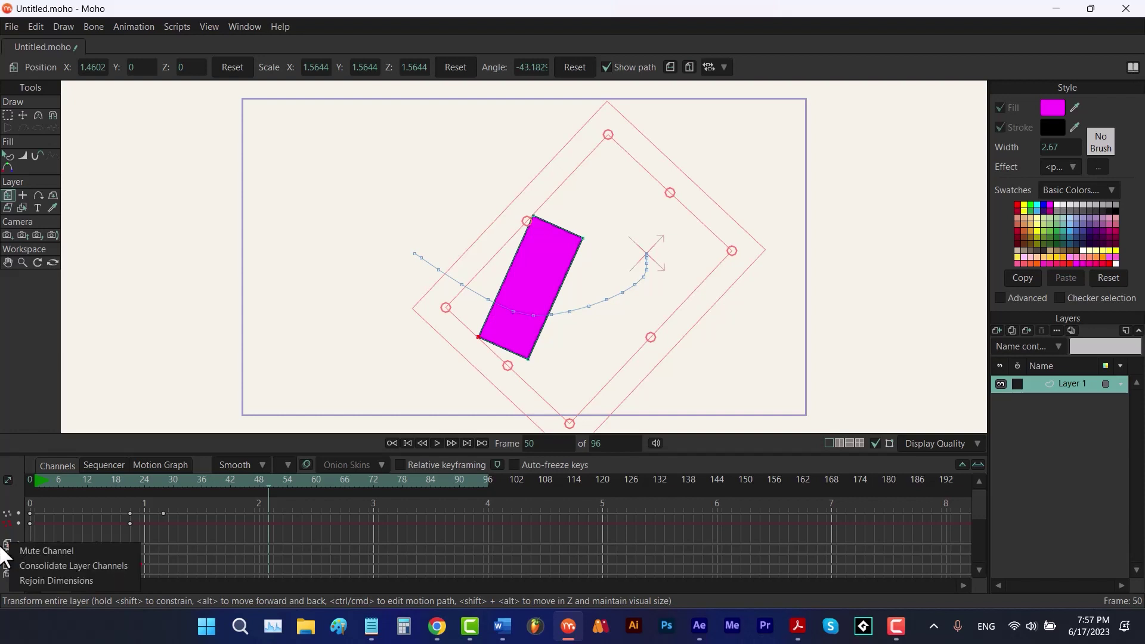
pyautogui.click(58, 548)
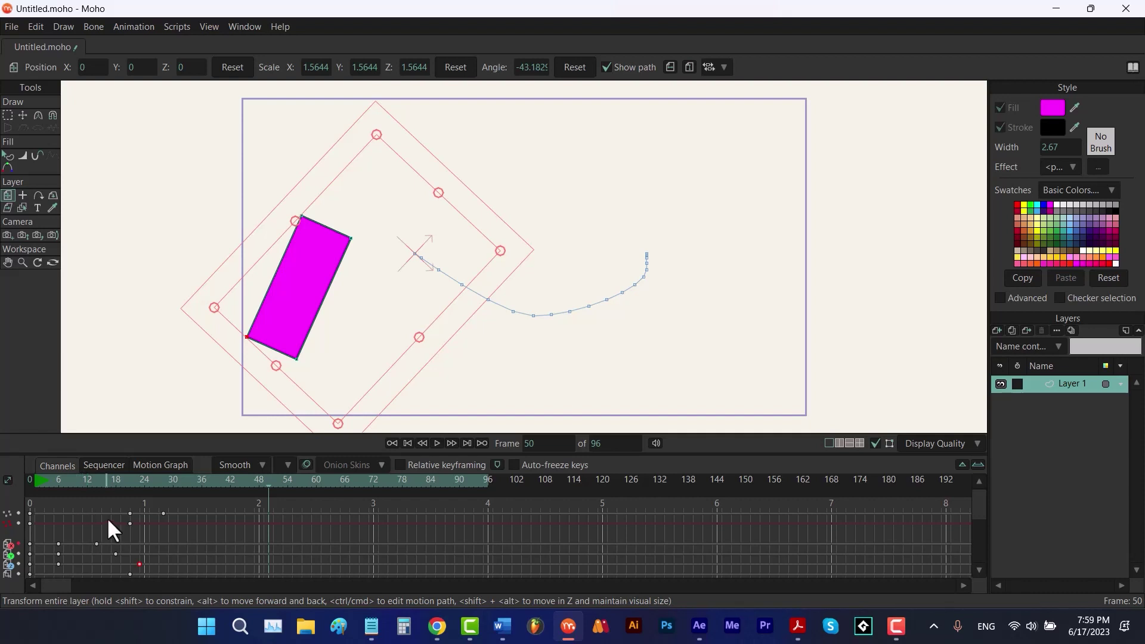
pyautogui.click(17, 511)
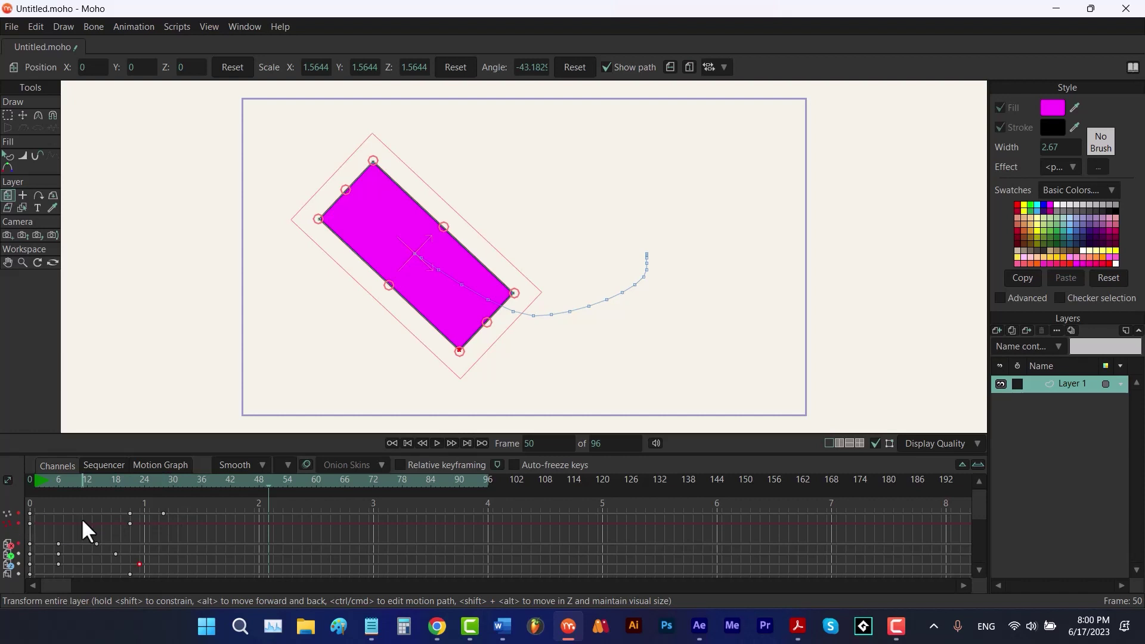
pyautogui.click(18, 513)
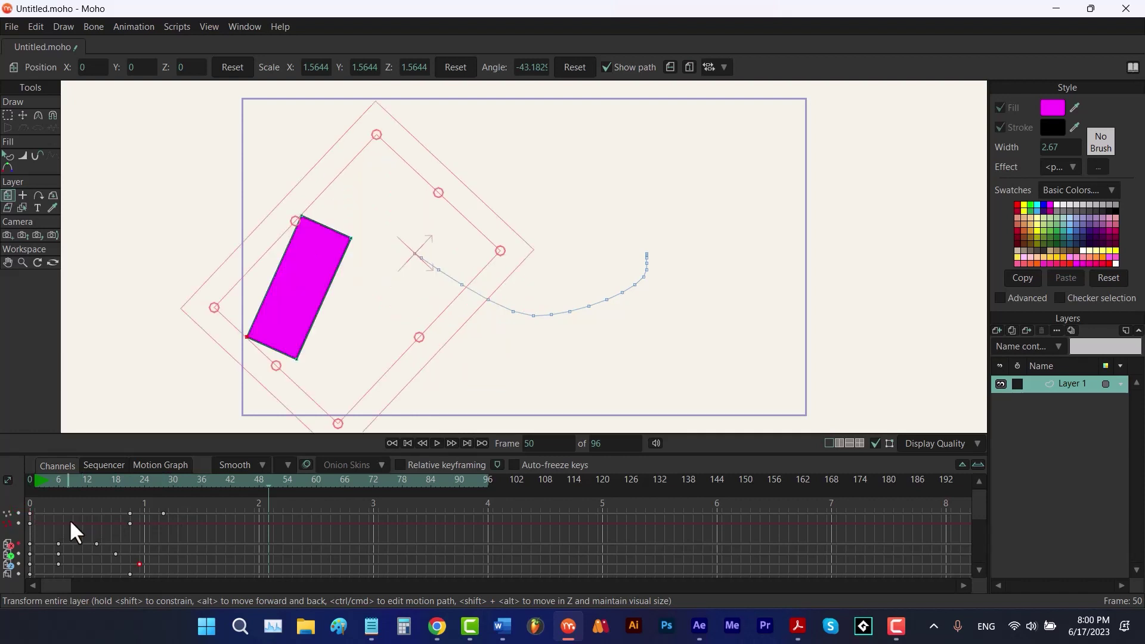
pyautogui.click(19, 520)
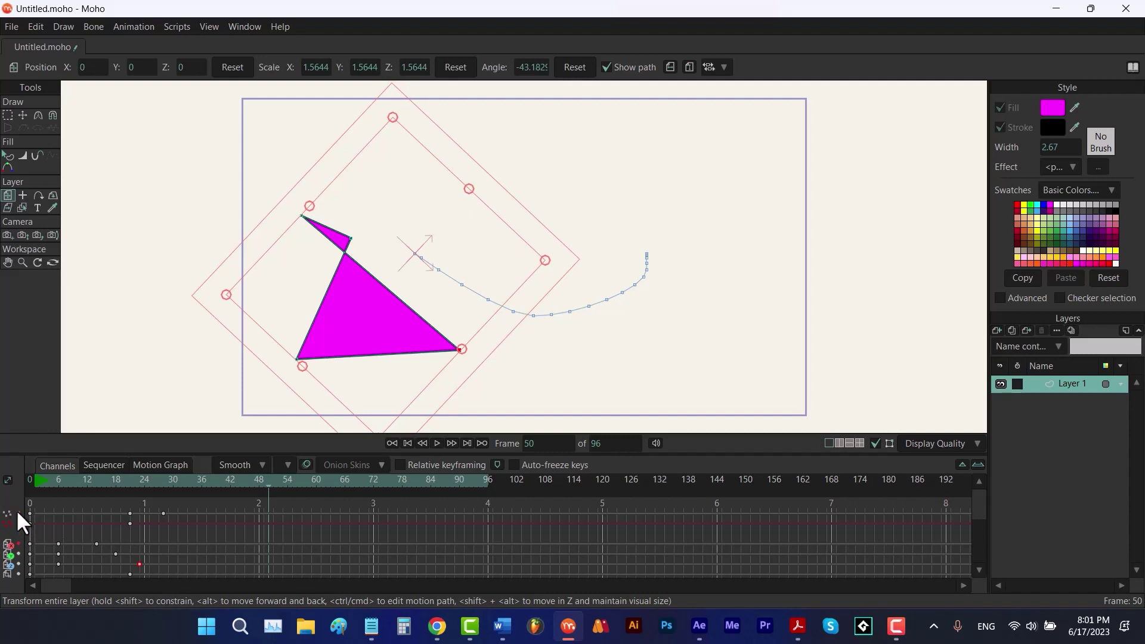
pyautogui.click(19, 522)
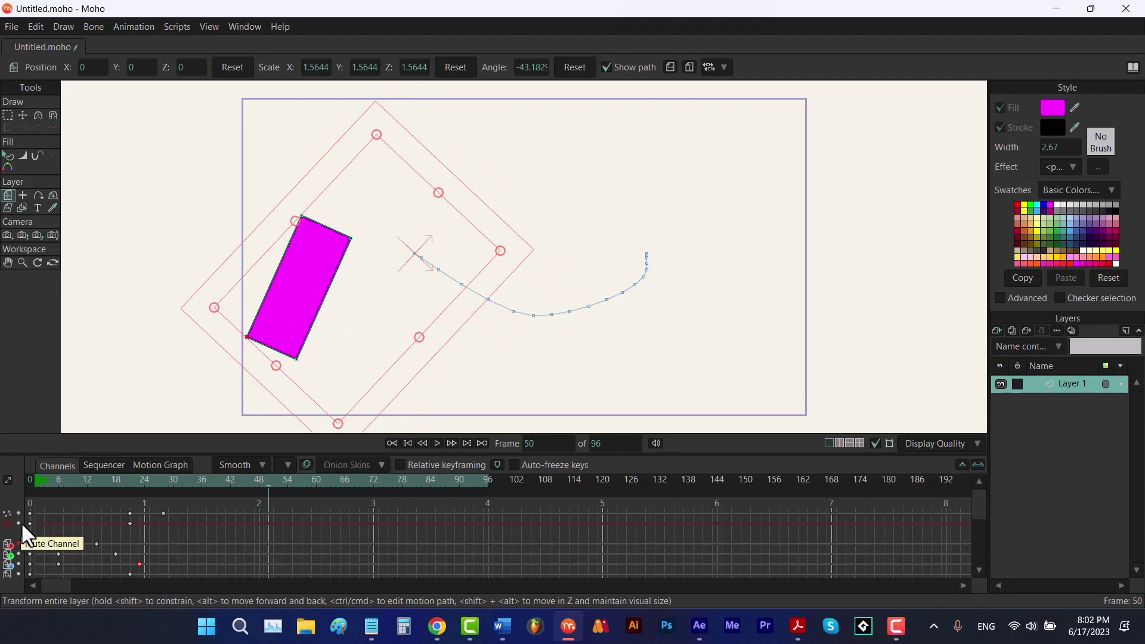
# View Layer 1 in the Sequencer and the Motion Graph, and unmute its X position channel.
pyautogui.click(103, 464)
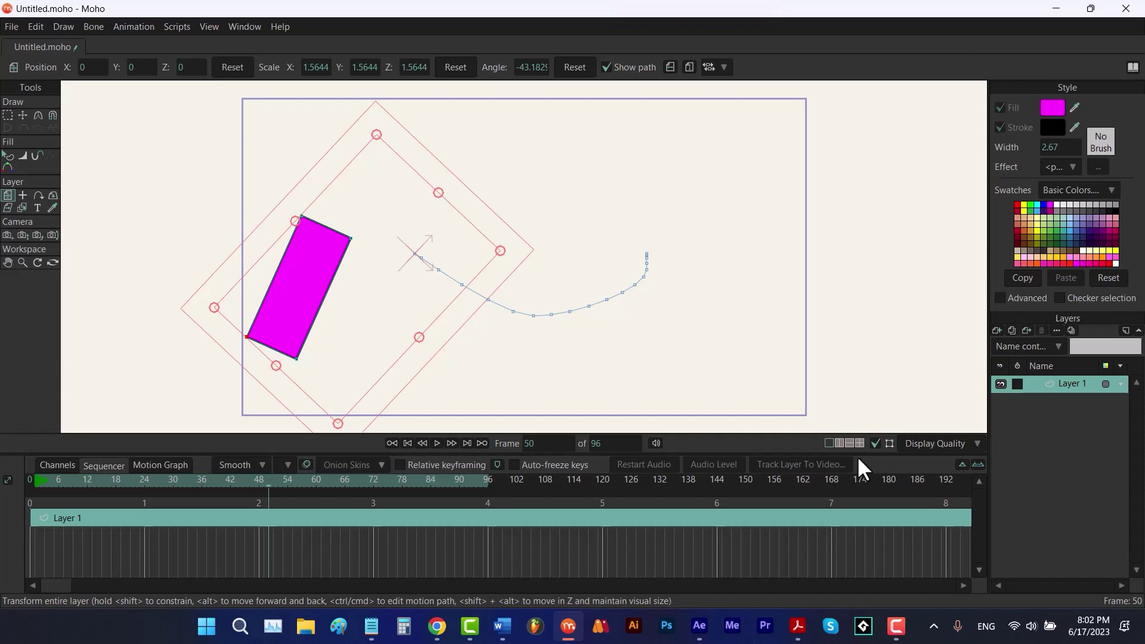
pyautogui.click(159, 465)
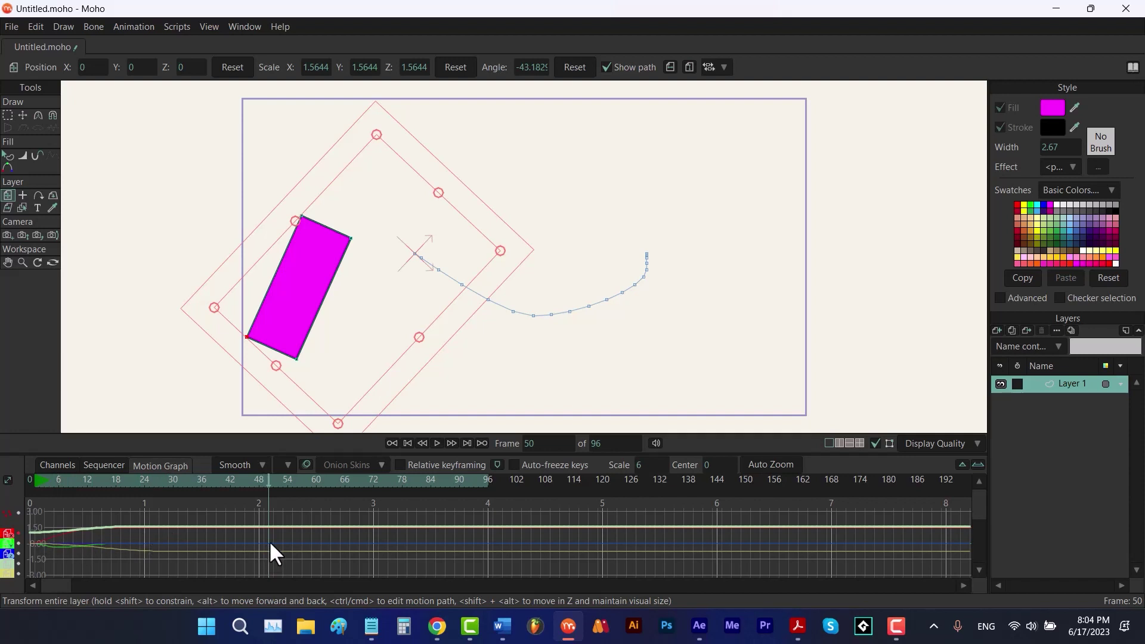
pyautogui.click(18, 532)
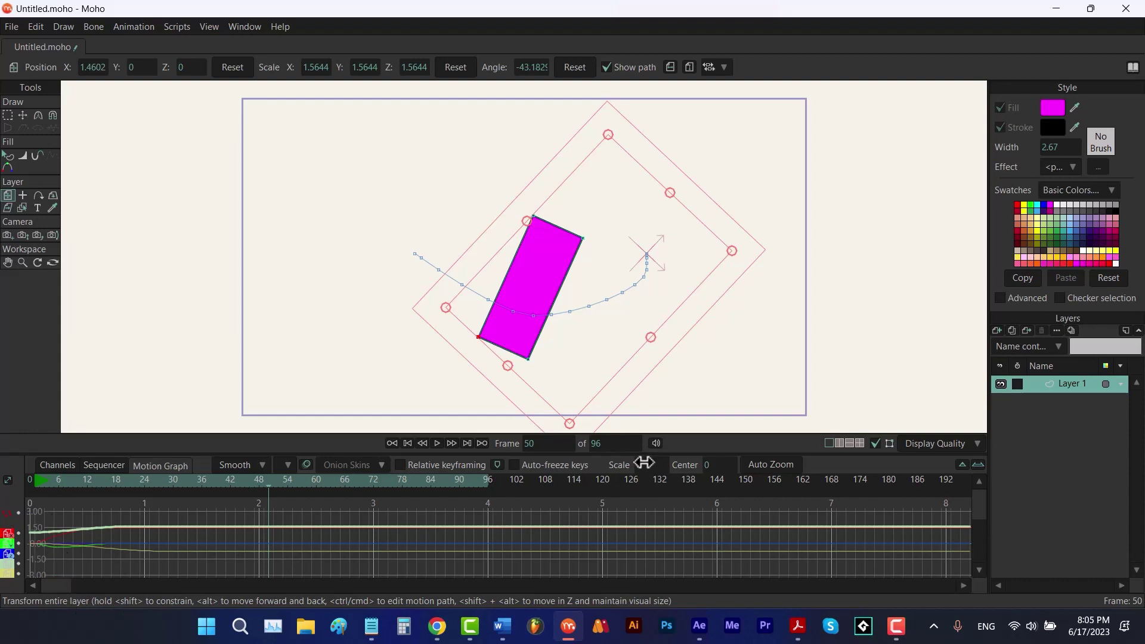
# Set the Motion Graph's scale to 4.60 and its center to 0.20, and reset the fit with Auto Zoom.
pyautogui.moveTo(643, 464); pyautogui.dragTo(561, 473)
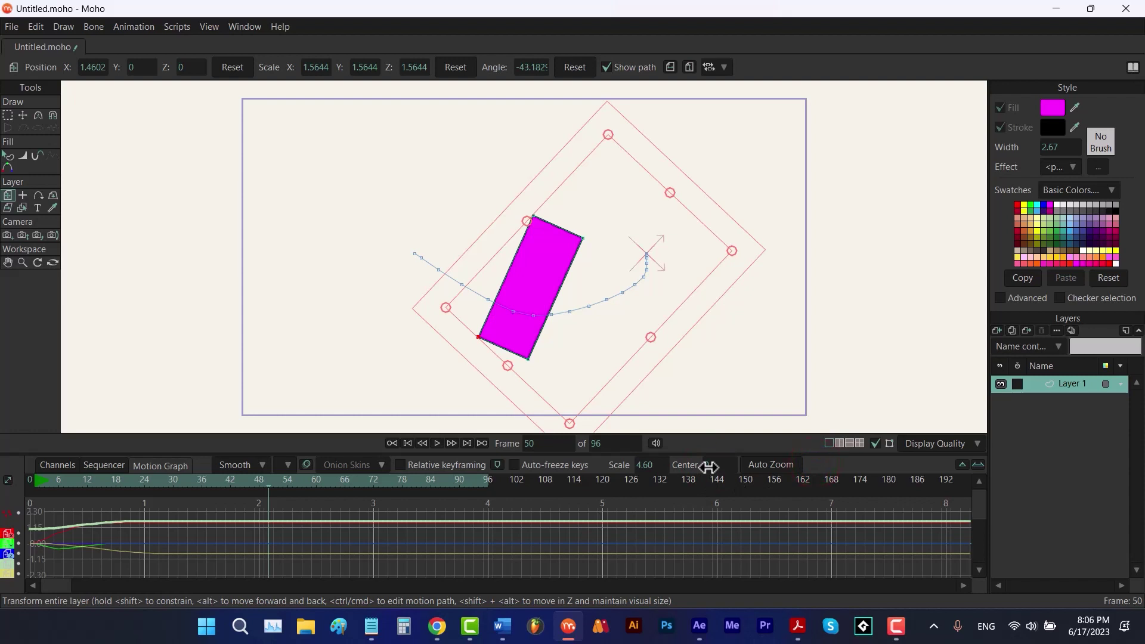
pyautogui.moveTo(708, 466); pyautogui.dragTo(668, 513)
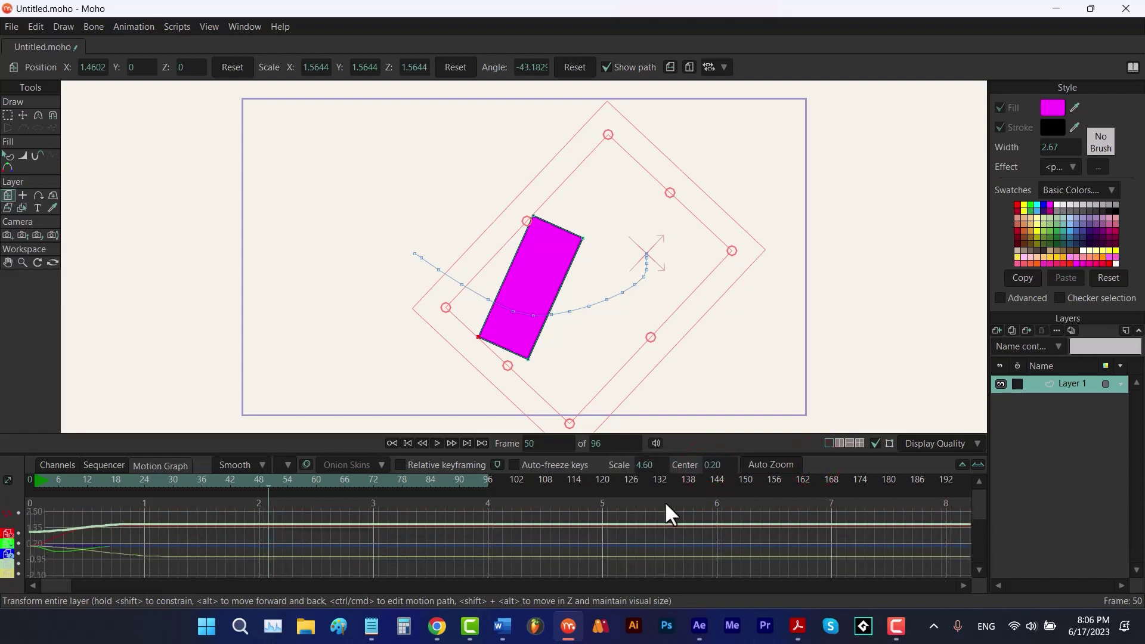
pyautogui.click(763, 465)
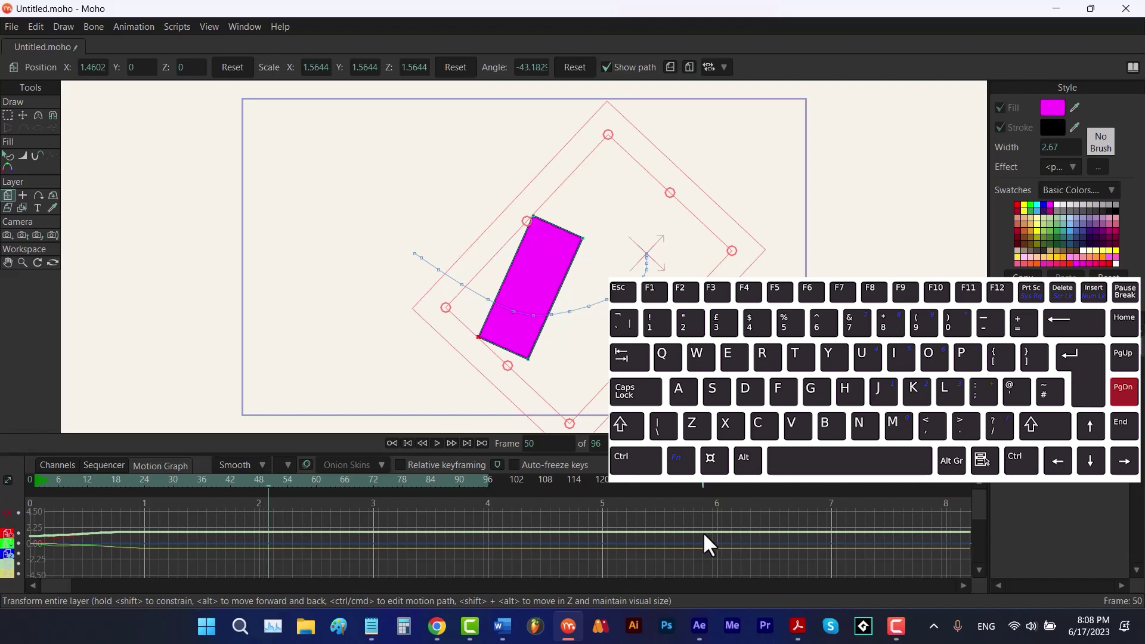
# Zoom and shift the Motion Graph vertically, and refit the curves with Auto Zoom.
pyautogui.press('pageup')
pyautogui.press('pageup')
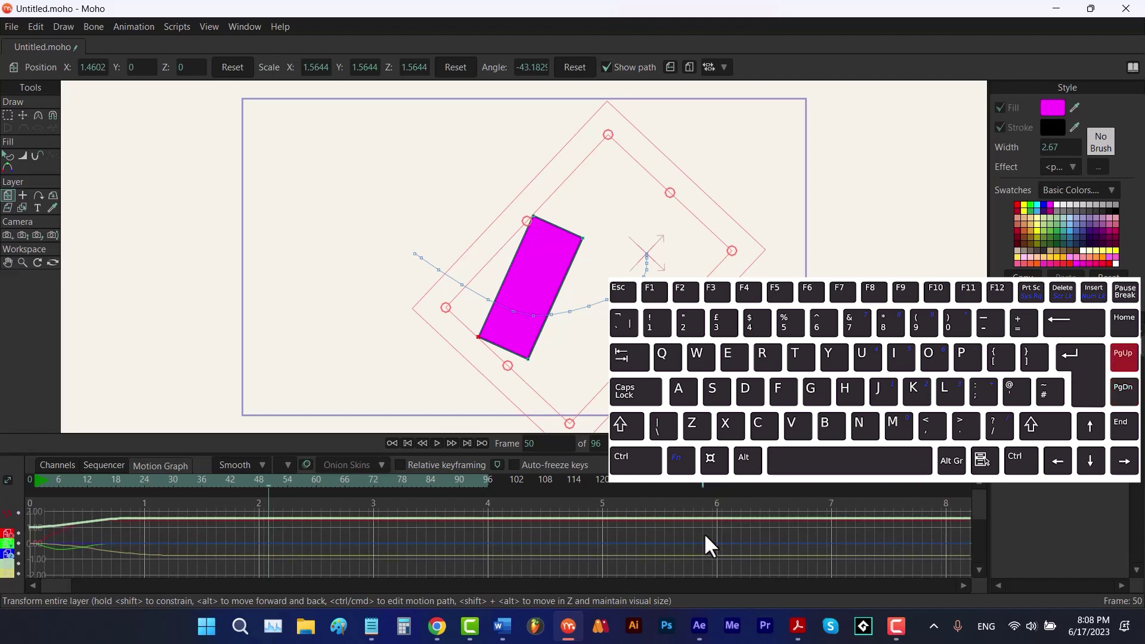
pyautogui.press('shift')
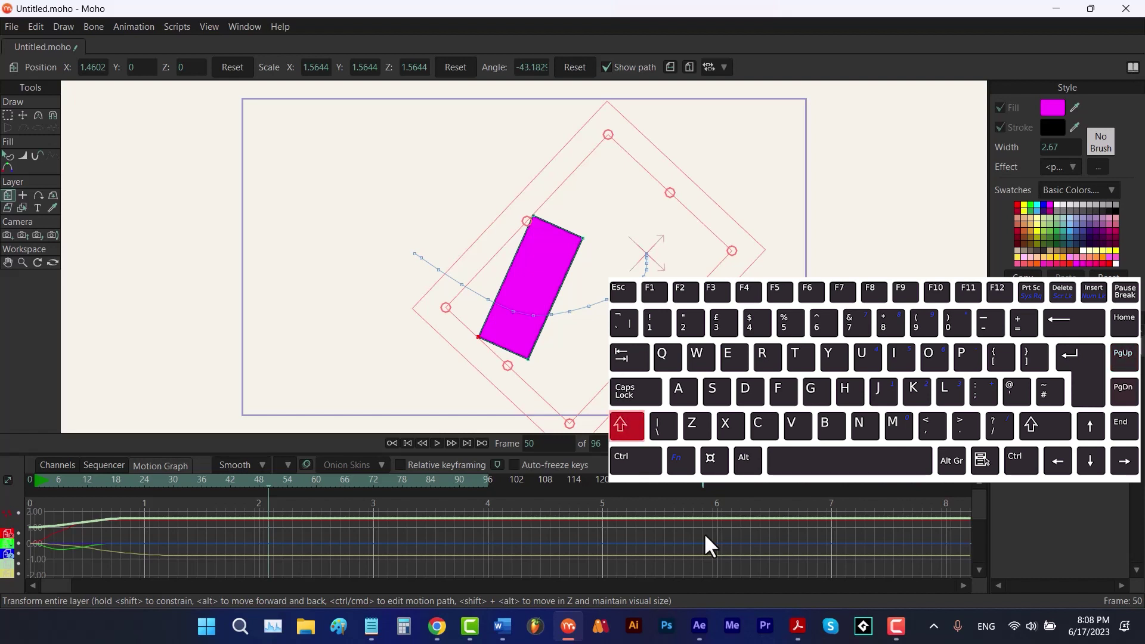
pyautogui.scroll(1, 703, 532)
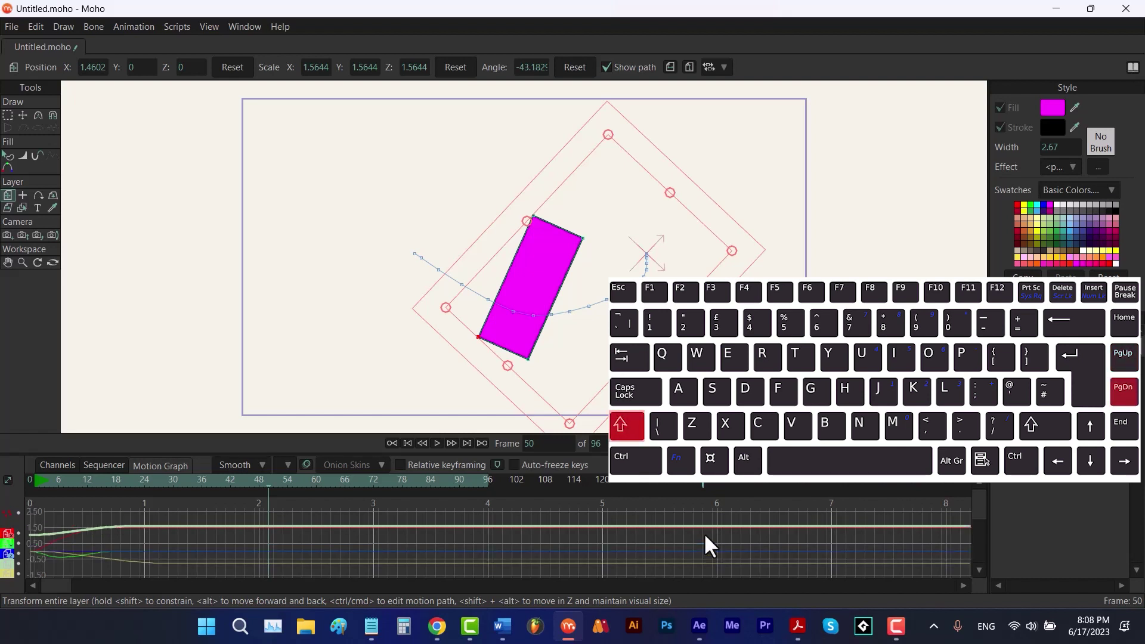
pyautogui.press('pageup')
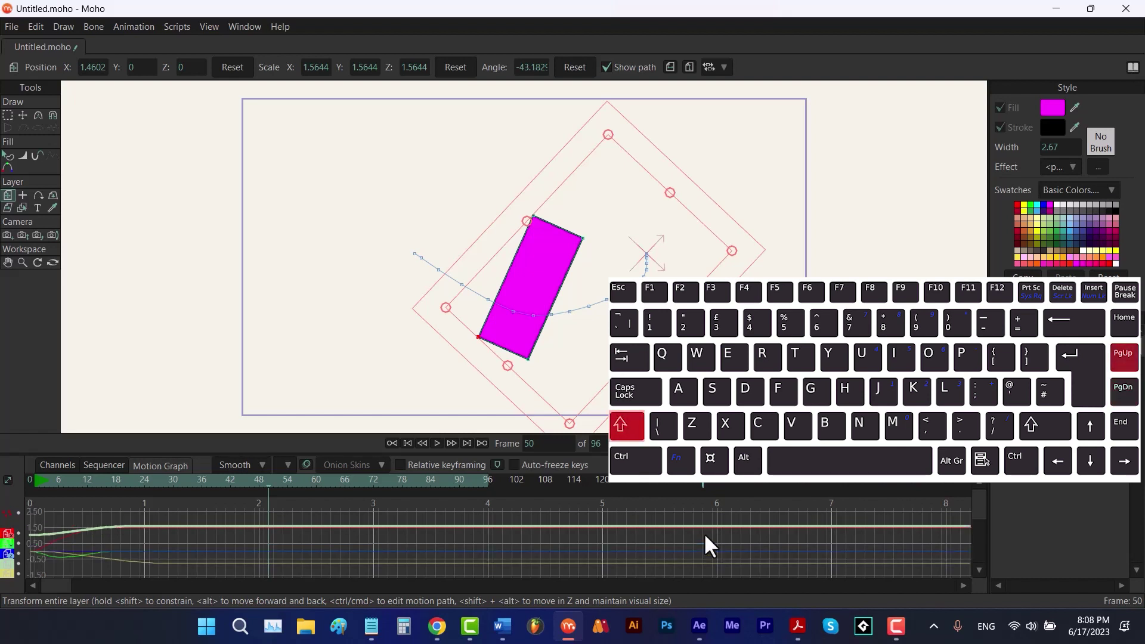
pyautogui.scroll(-2, 705, 535)
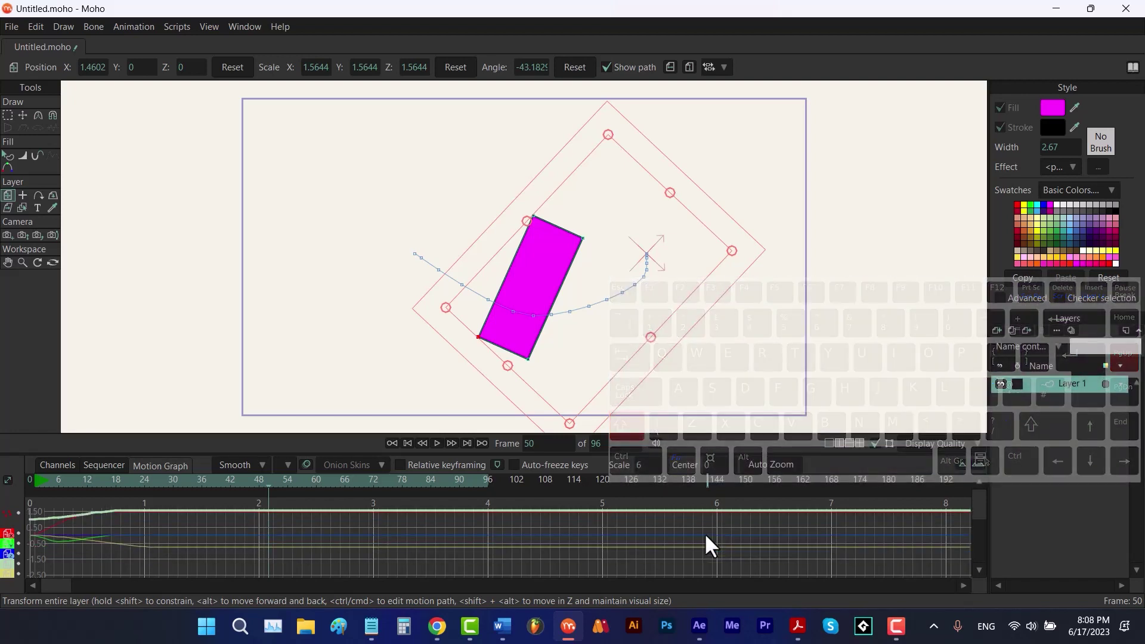
pyautogui.click(755, 464)
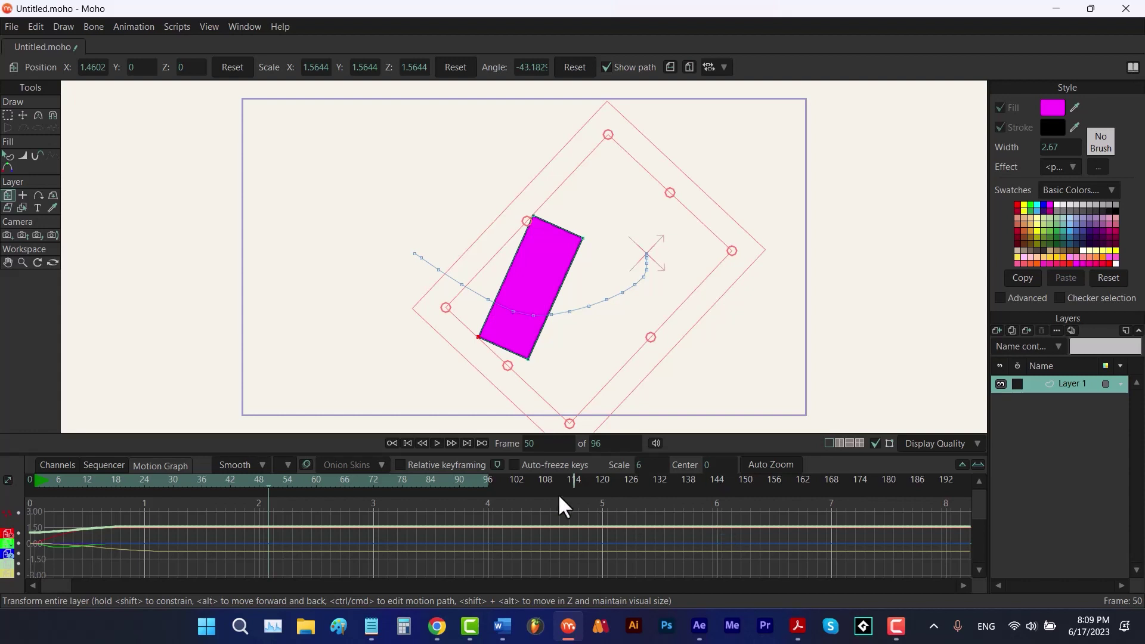
# Rewind to frame 0, show Layer 1's channels, and try to delete its keyframes.
pyautogui.click(407, 443)
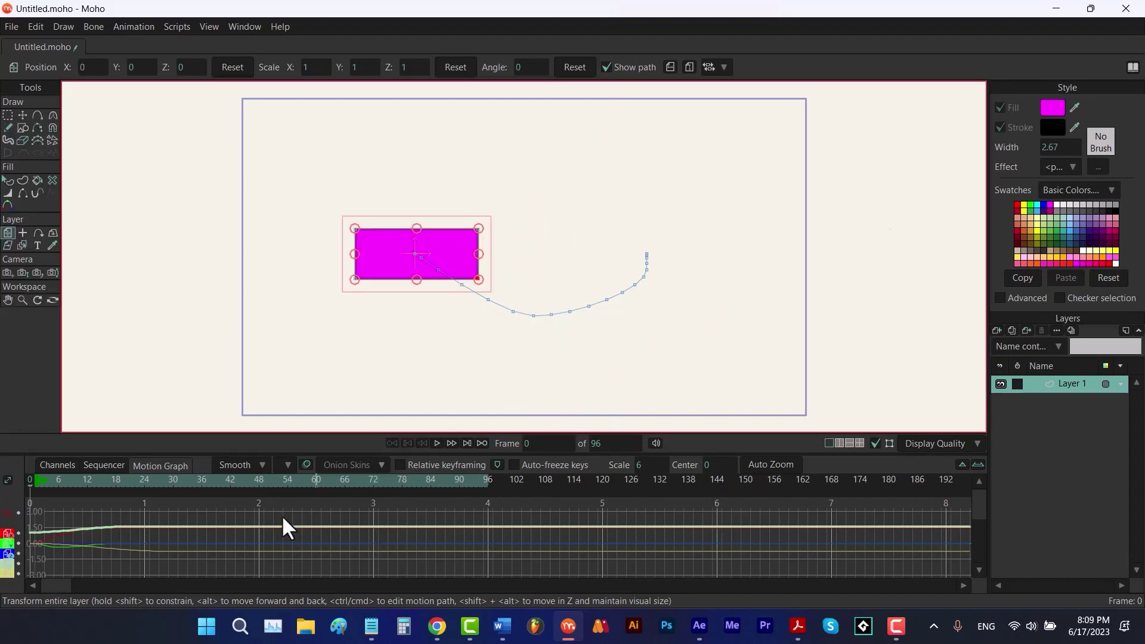
pyautogui.click(43, 464)
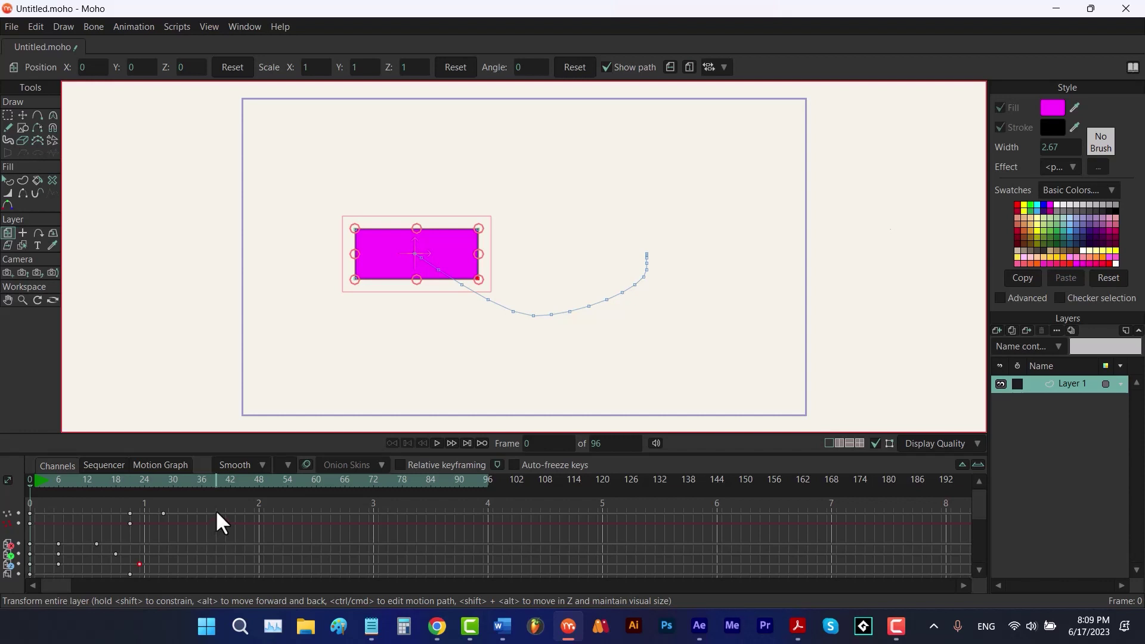
pyautogui.moveTo(202, 503); pyautogui.dragTo(45, 585)
pyautogui.press('Delete')
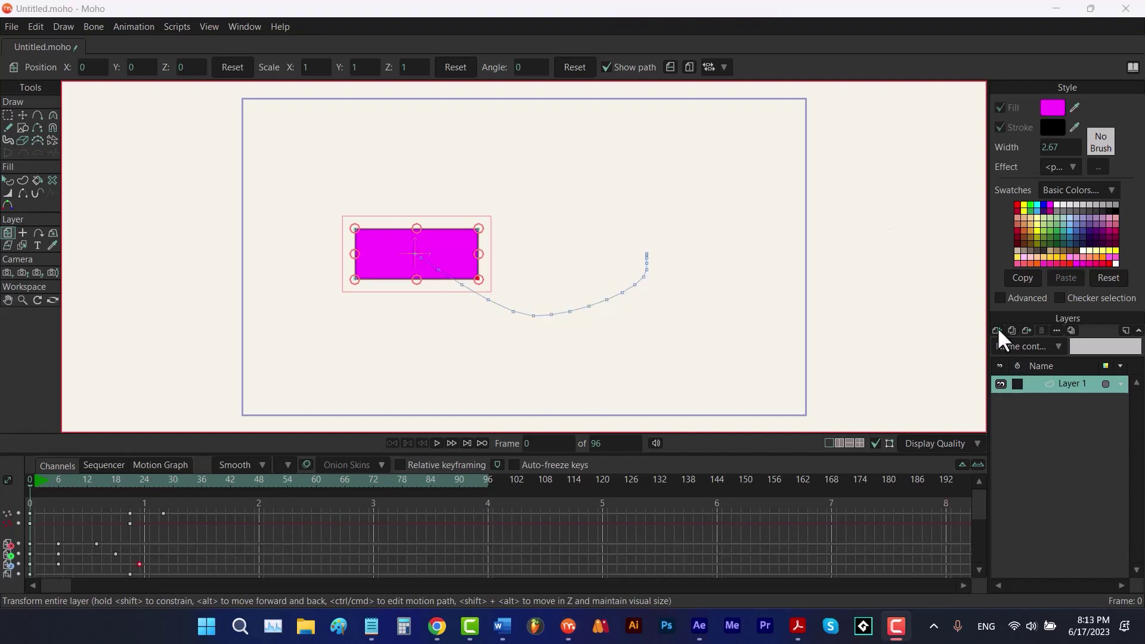
# Add a new vector layer above Layer 1 and hide Layer 1.
pyautogui.click(997, 326)
pyautogui.click(997, 341)
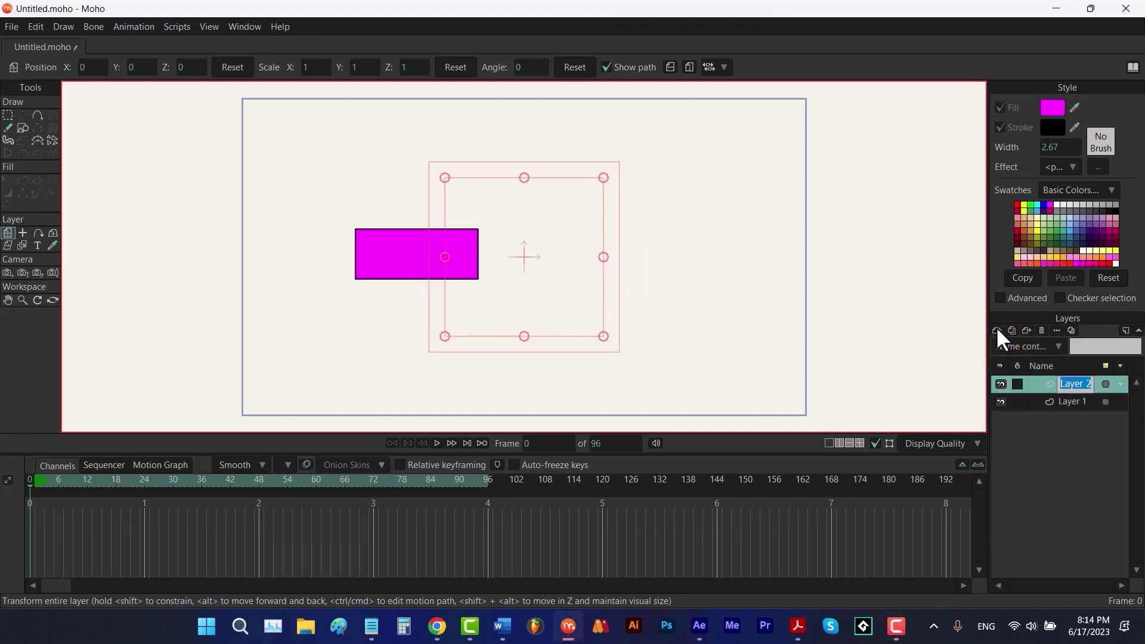
pyautogui.click(1000, 401)
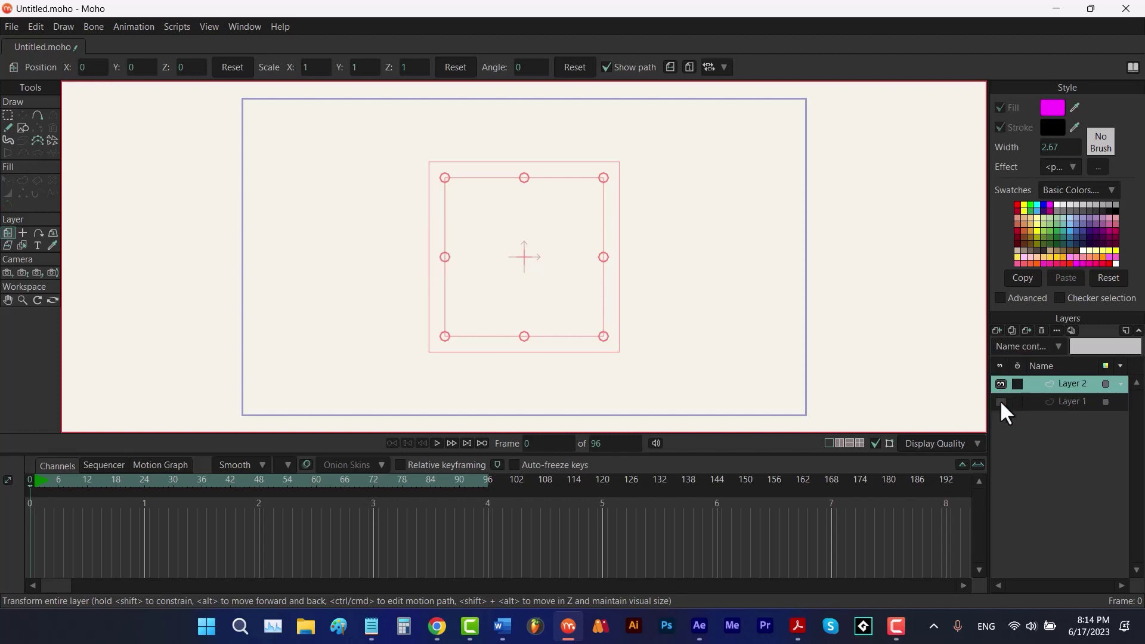
# Draw a circle centred on the origin in Layer 2 and scale it down uniformly to about 60% of its size.
pyautogui.press('e')
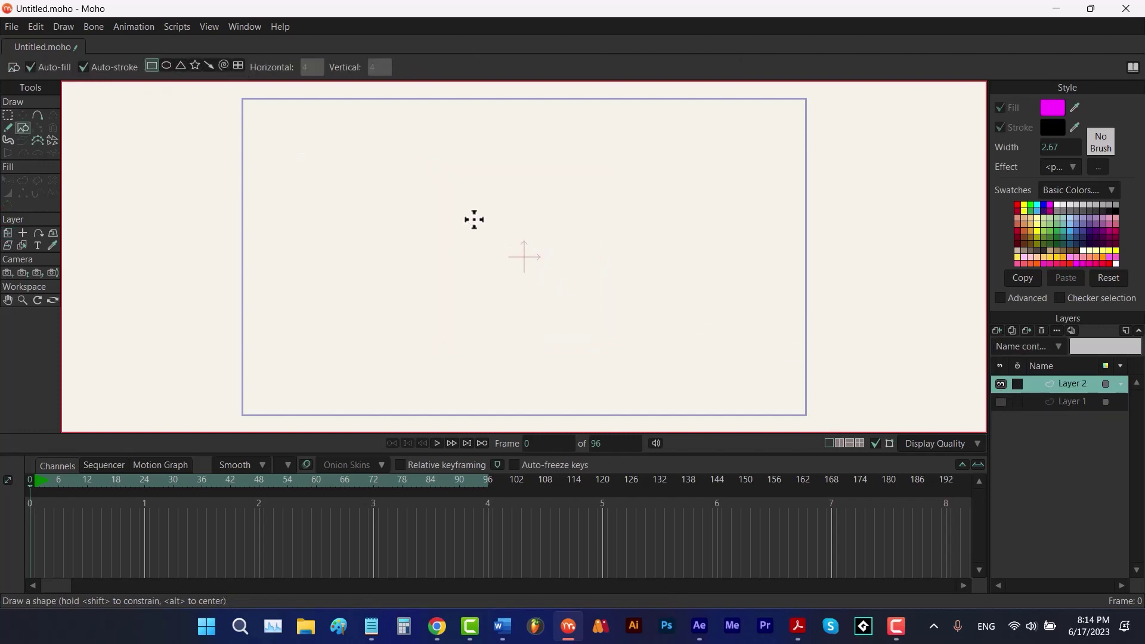
pyautogui.click(165, 66)
pyautogui.moveTo(524, 255); pyautogui.dragTo(584, 315)
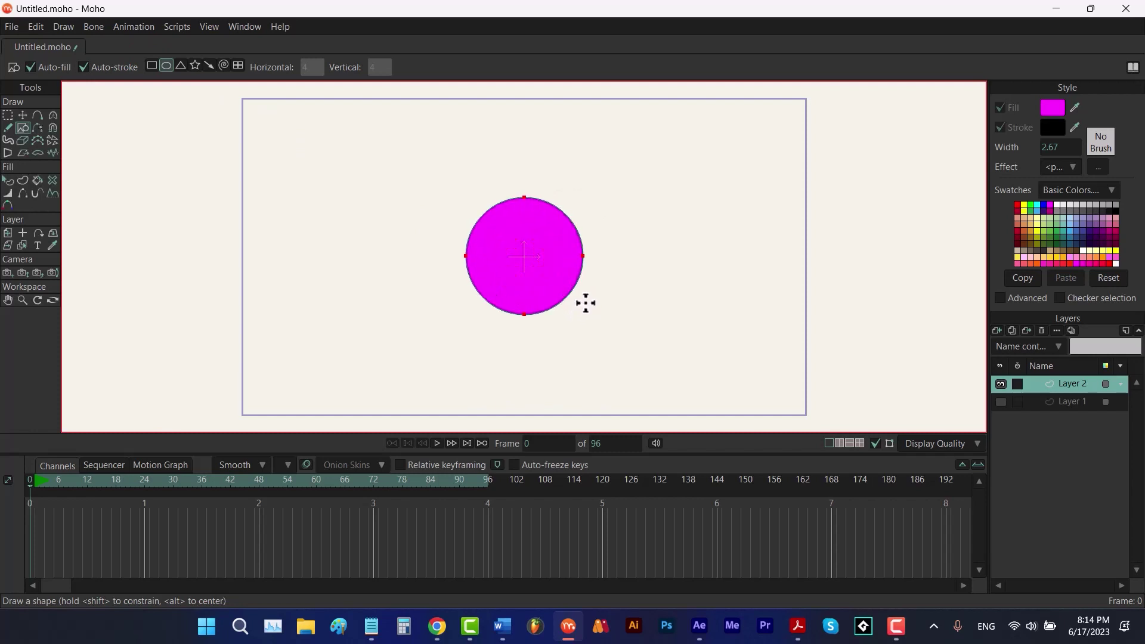
pyautogui.press('t')
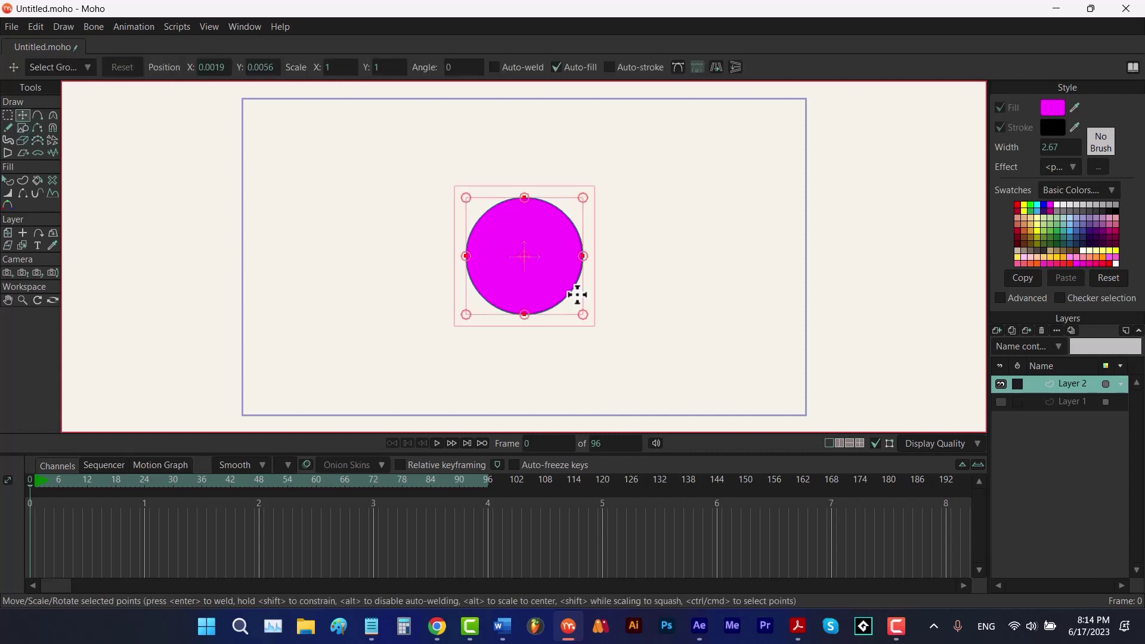
pyautogui.moveTo(581, 313); pyautogui.dragTo(560, 305)
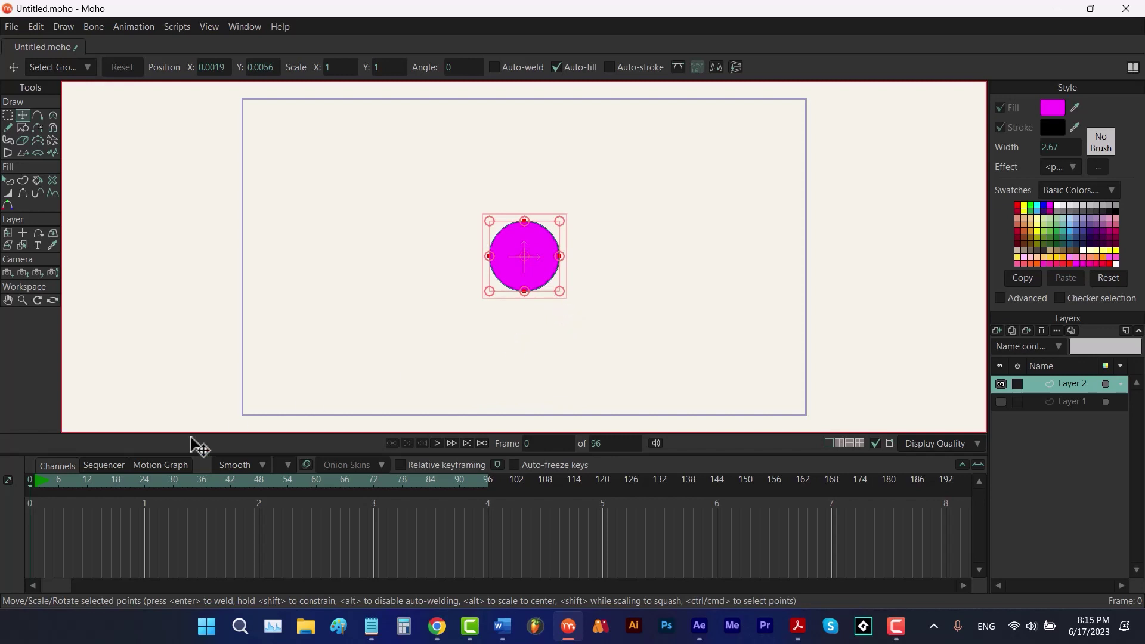
# Keyframe Layer 2 at frame 24 near the lower-right corner of the project frame, at about X 1.43, Y -0.70.
pyautogui.click(143, 481)
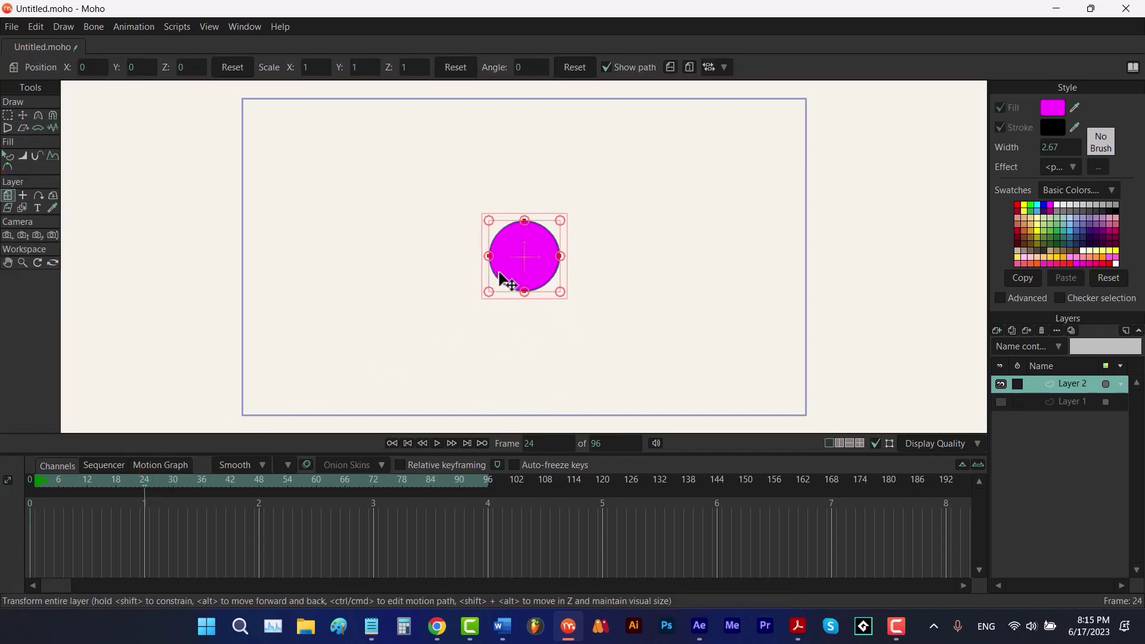
pyautogui.press('m')
pyautogui.moveTo(536, 259); pyautogui.dragTo(766, 373)
# Separate the dimensions of Layer 2's translation channel and show its X, Y and Z curves in the Motion Graph.
pyautogui.rightClick(4, 514)
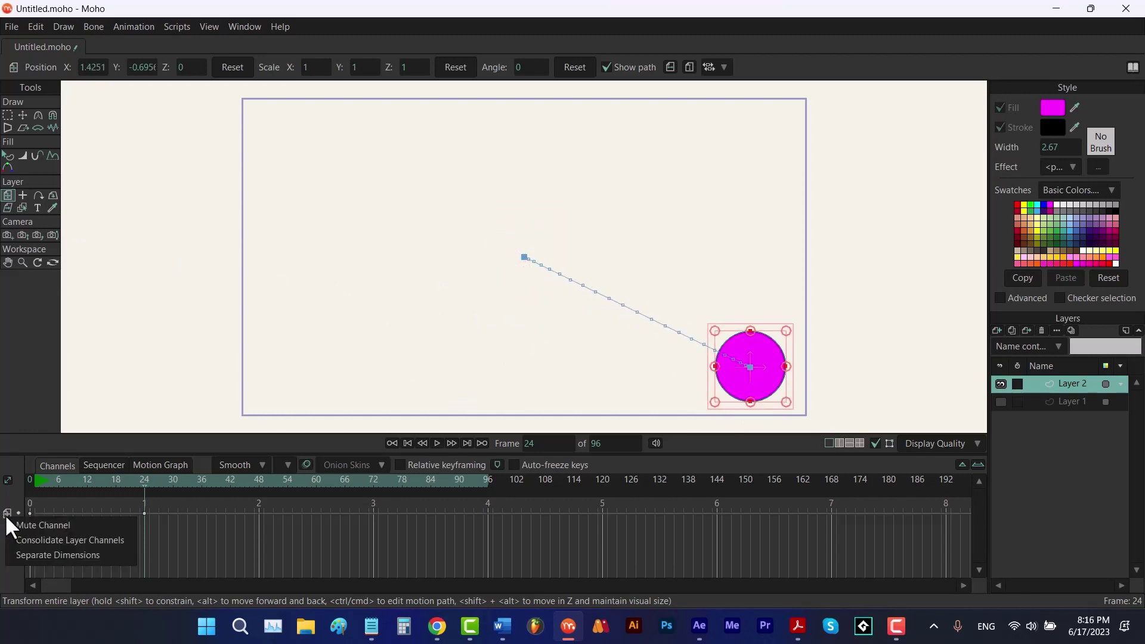
pyautogui.click(37, 552)
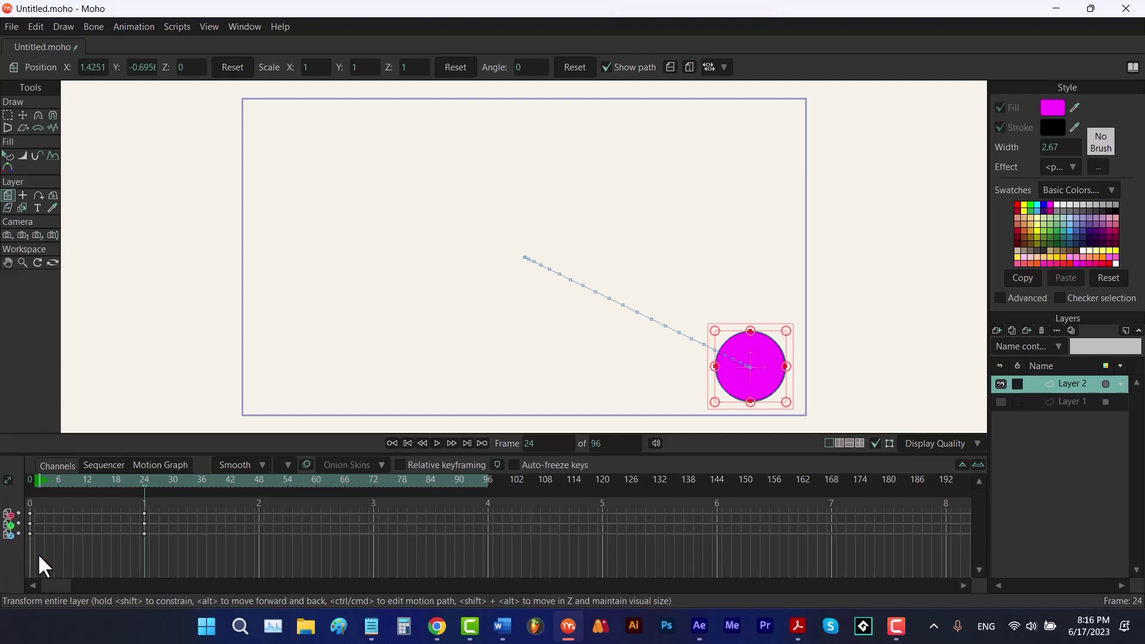
pyautogui.click(143, 465)
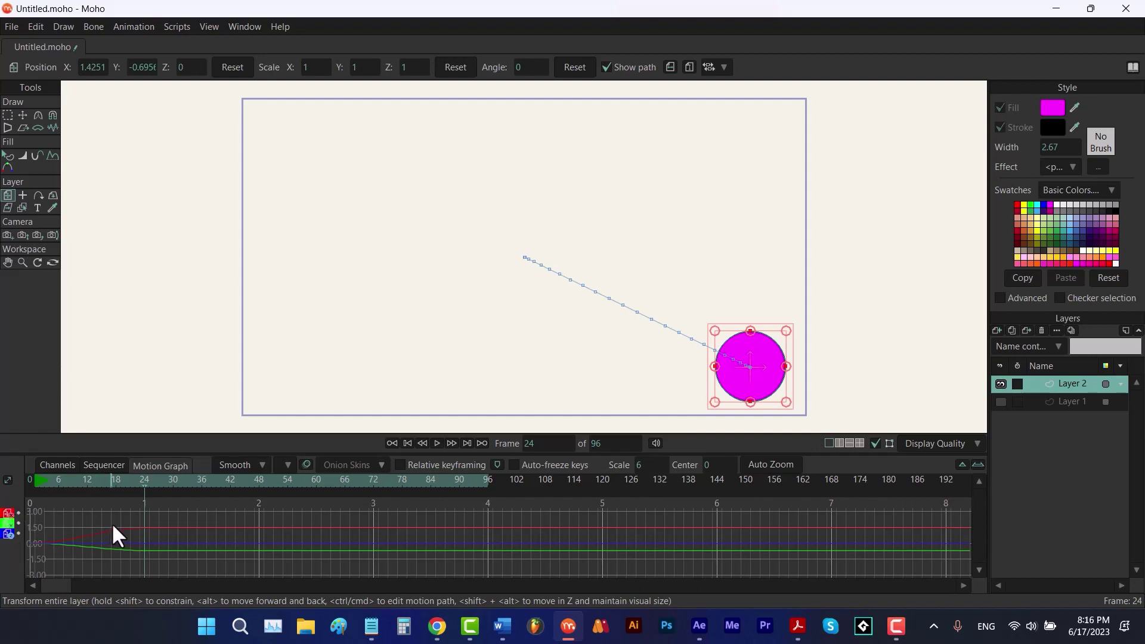
# In the Motion Graph, adjust the frame 24 keys to about 1.63 on the X curve and about -0.60 on the Y curve.
pyautogui.click(8, 511)
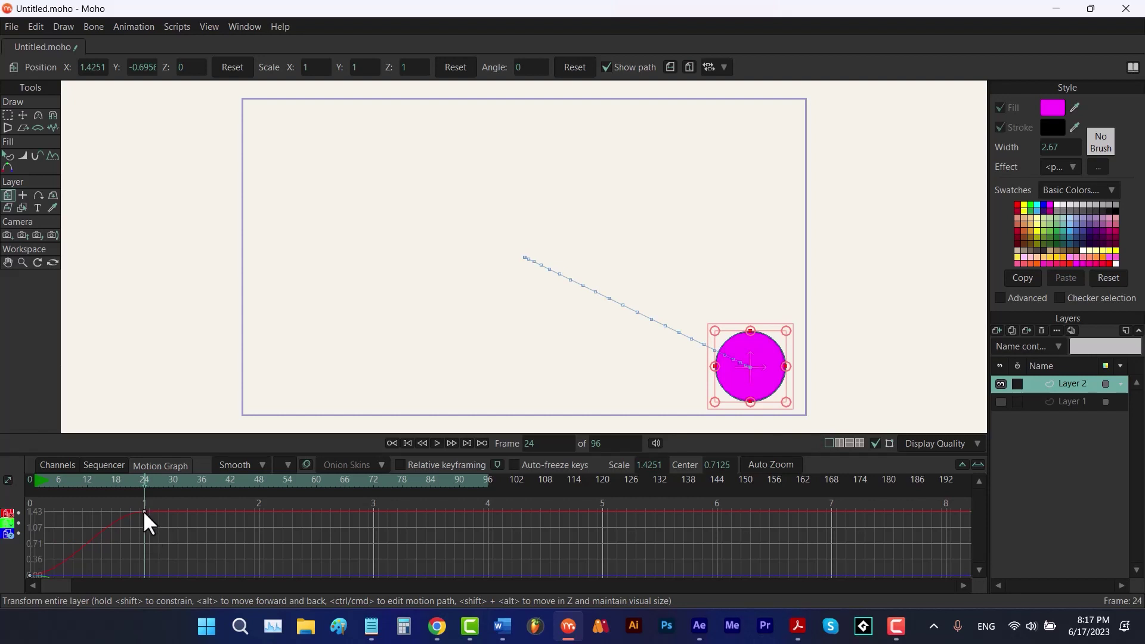
pyautogui.moveTo(145, 513); pyautogui.dragTo(144, 536)
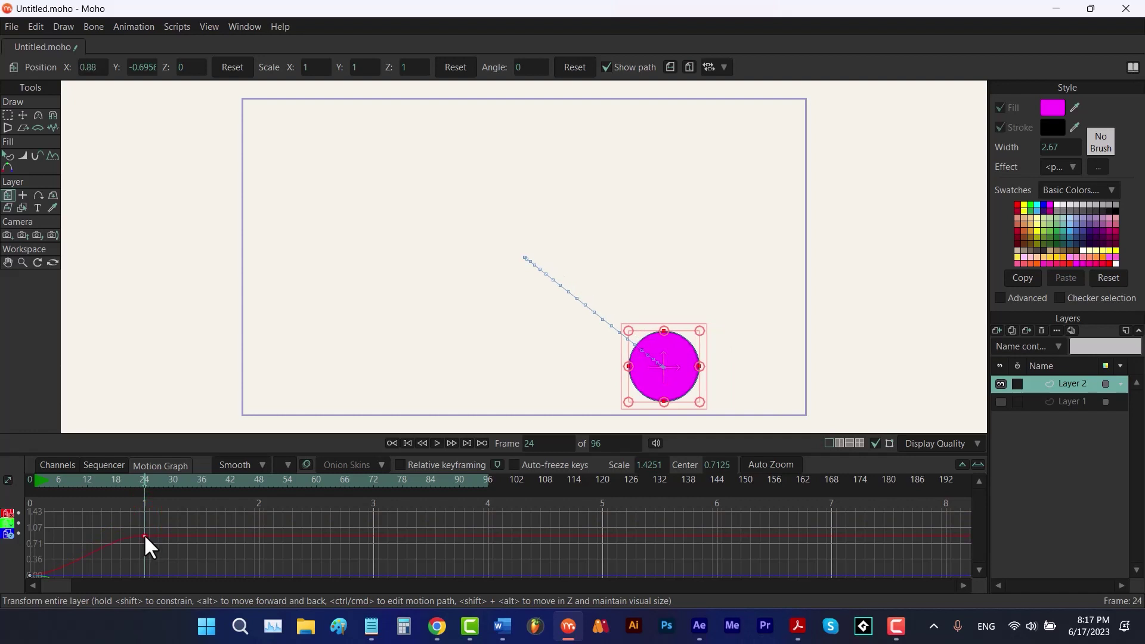
pyautogui.moveTo(145, 535); pyautogui.dragTo(142, 500)
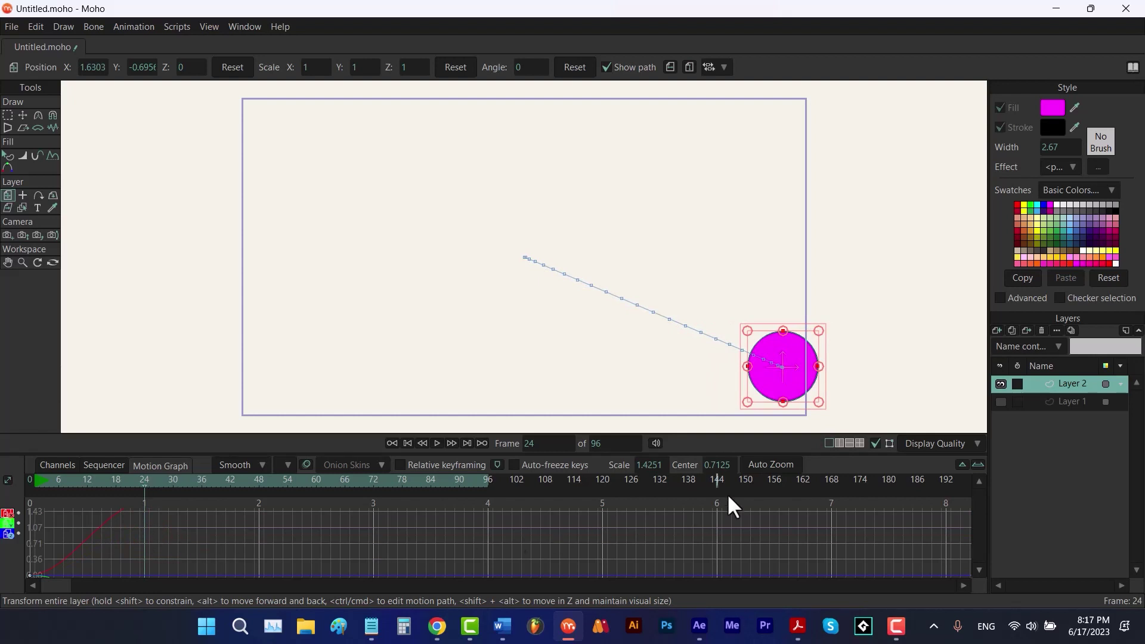
pyautogui.click(766, 464)
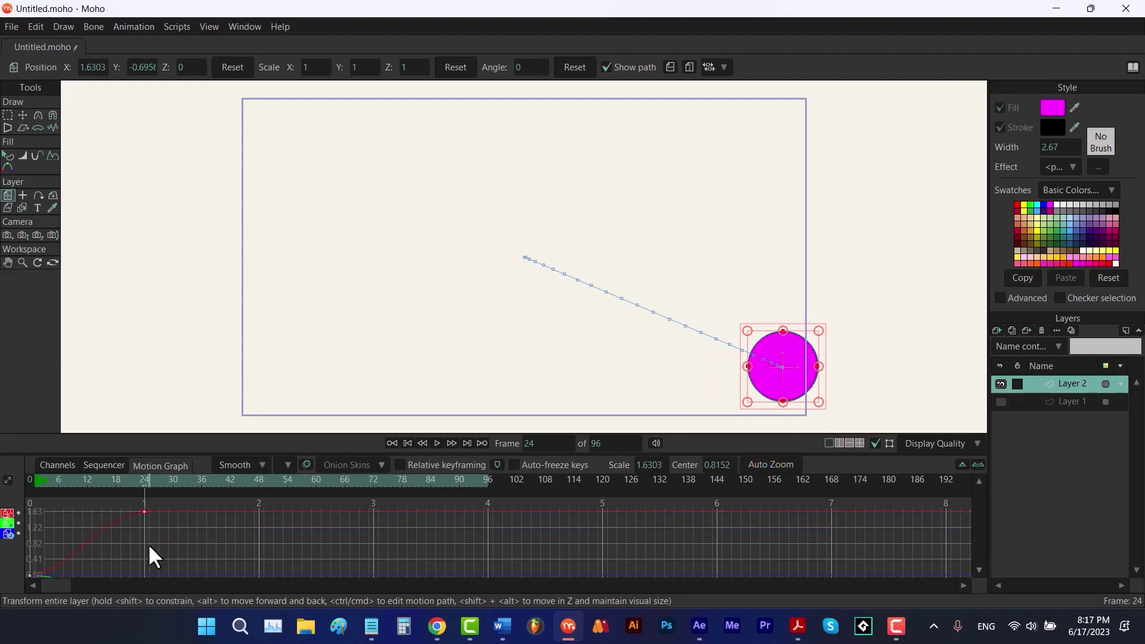
pyautogui.click(8, 525)
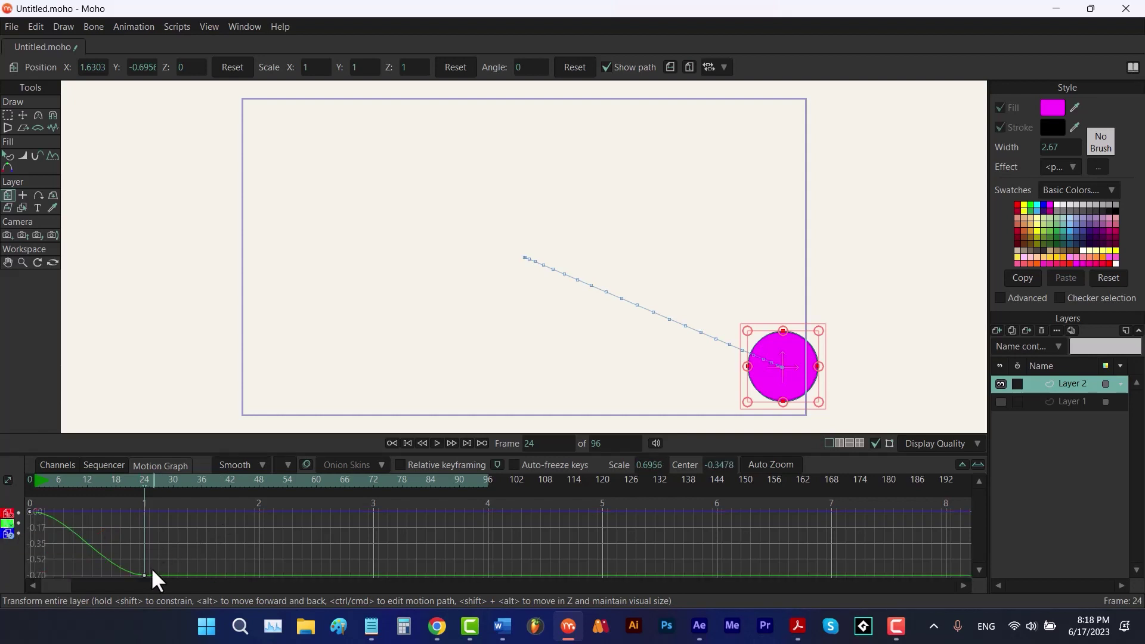
pyautogui.moveTo(143, 574)
pyautogui.mouseDown()
pyautogui.moveTo(143, 539)
pyautogui.moveTo(143, 564)
pyautogui.mouseUp()
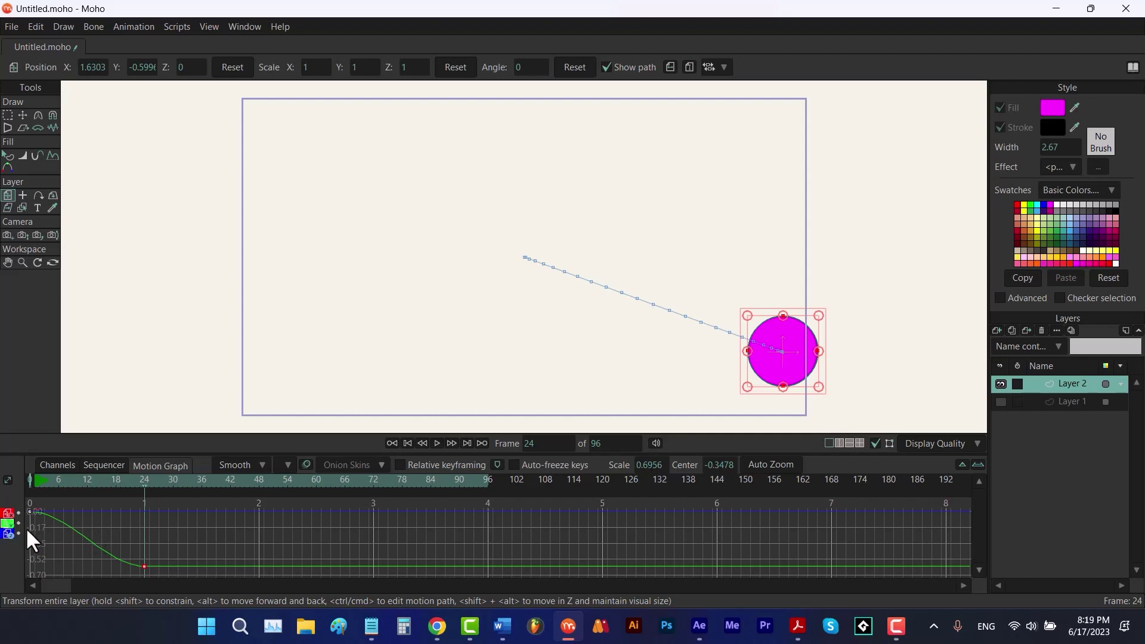
# Rejoin the dimensions of the translation channel and separate them again.
pyautogui.rightClick(6, 525)
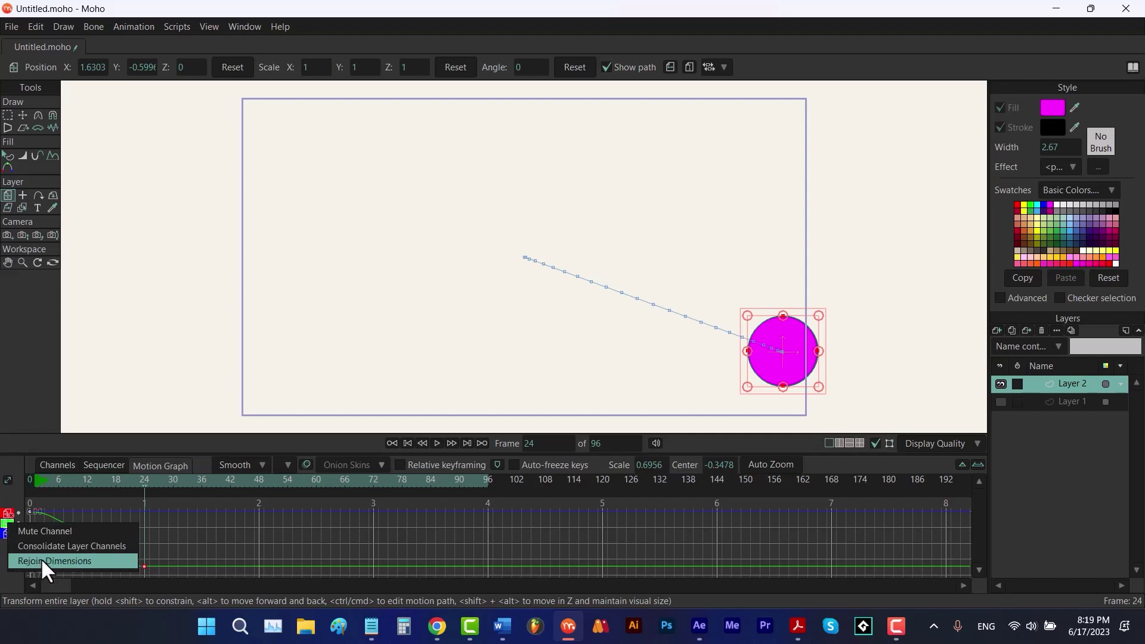
pyautogui.click(40, 561)
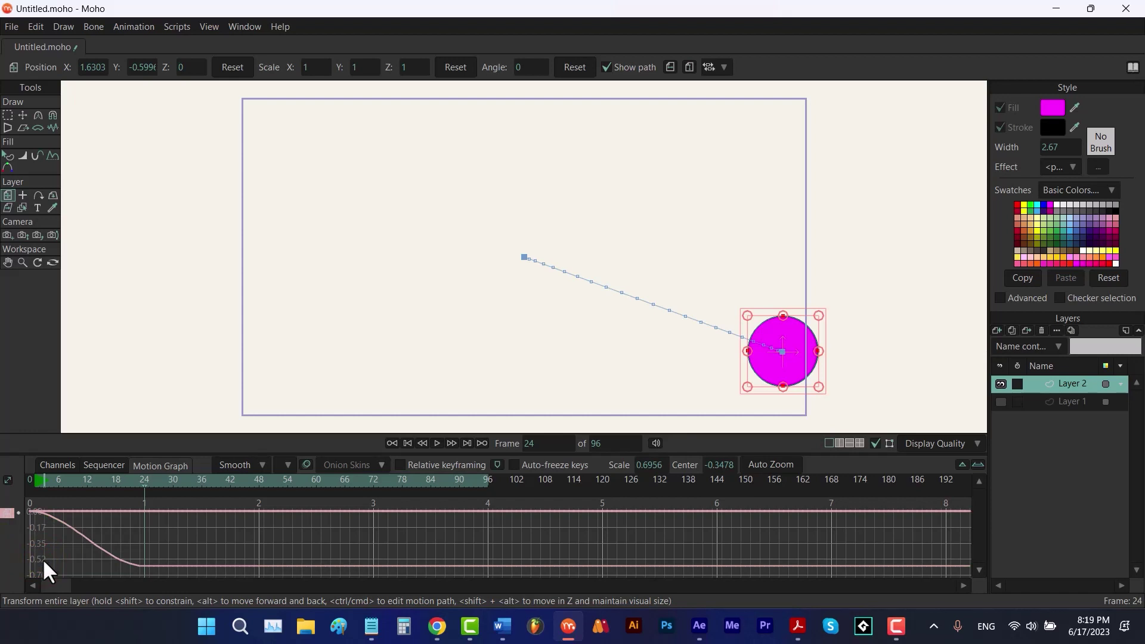
pyautogui.rightClick(9, 510)
pyautogui.click(31, 549)
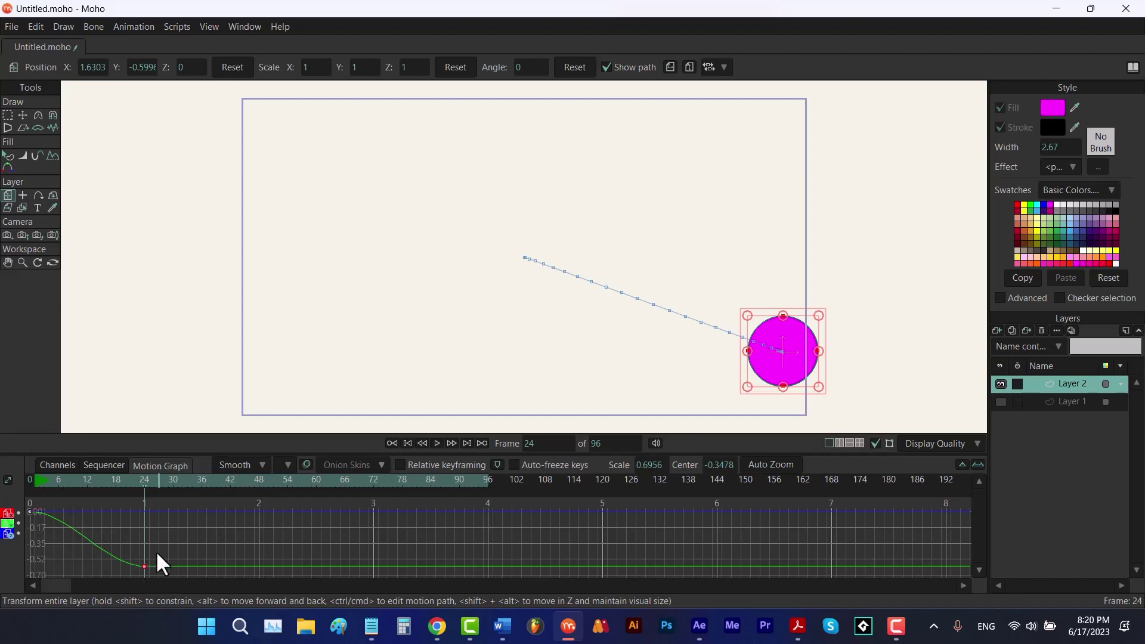
# Return to the channel view, rejoin the translation dimensions, and delete the keyframe at frame 24.
pyautogui.click(246, 468)
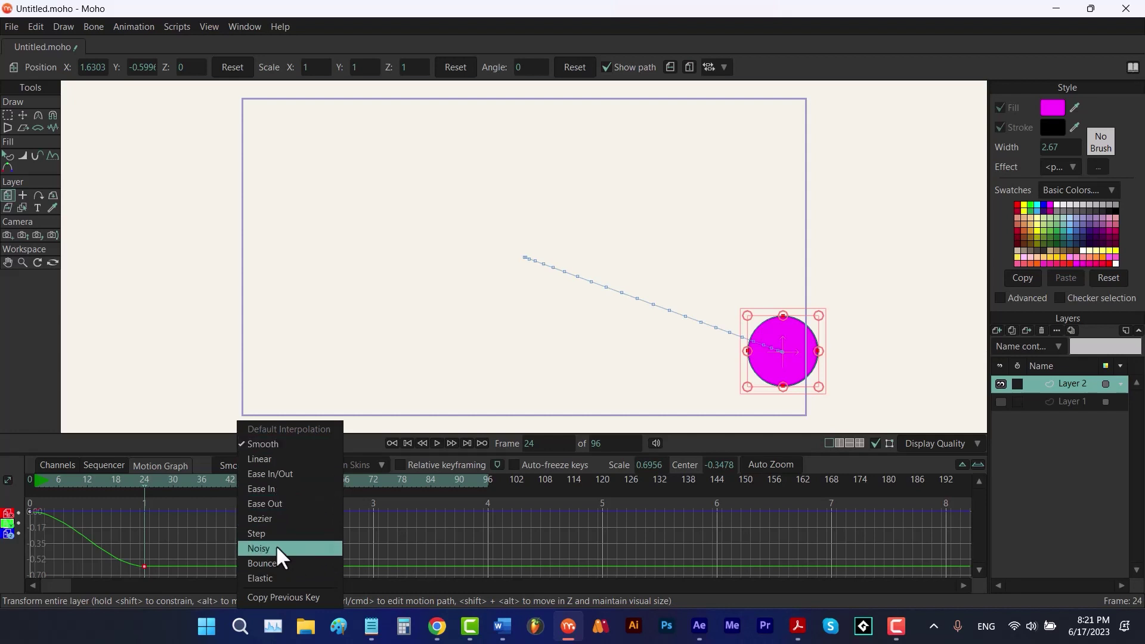
pyautogui.click(65, 464)
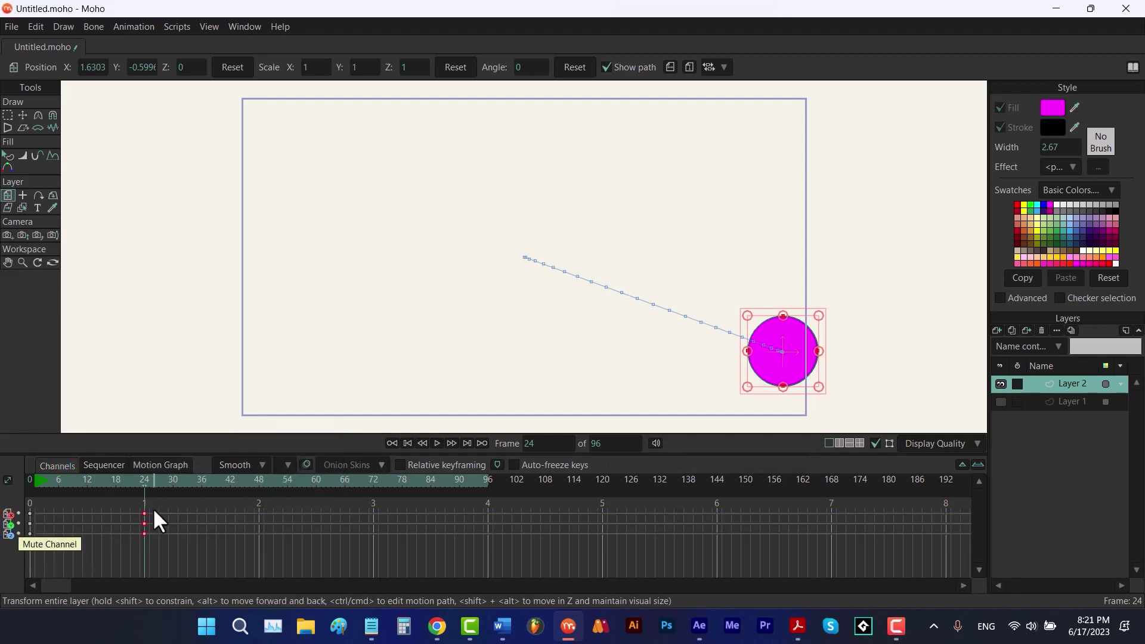
pyautogui.rightClick(7, 521)
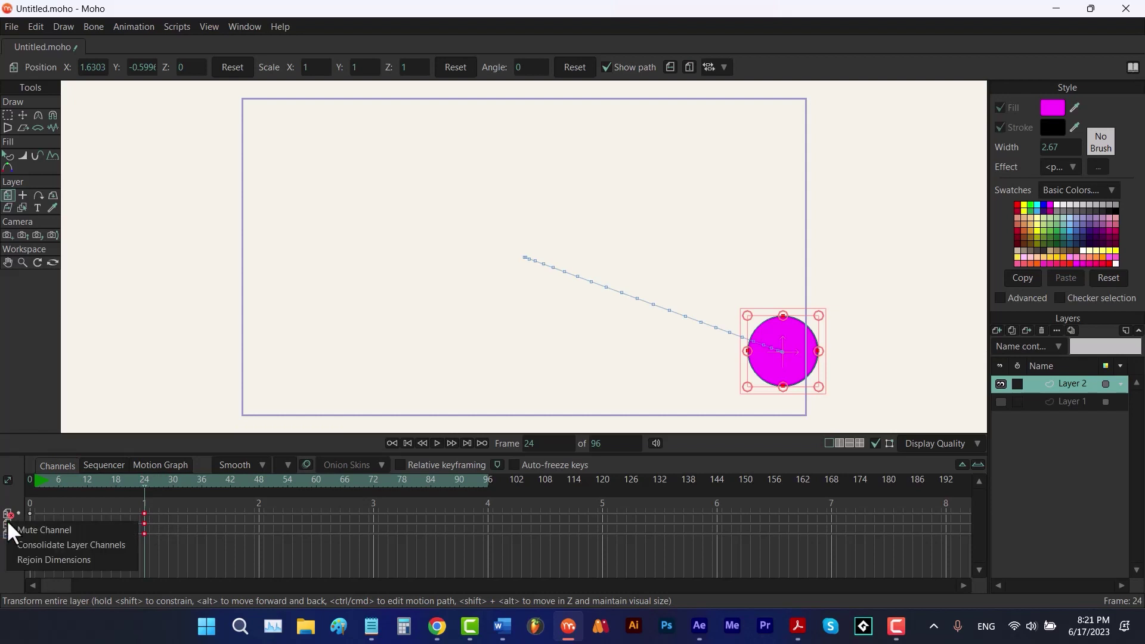
pyautogui.click(50, 560)
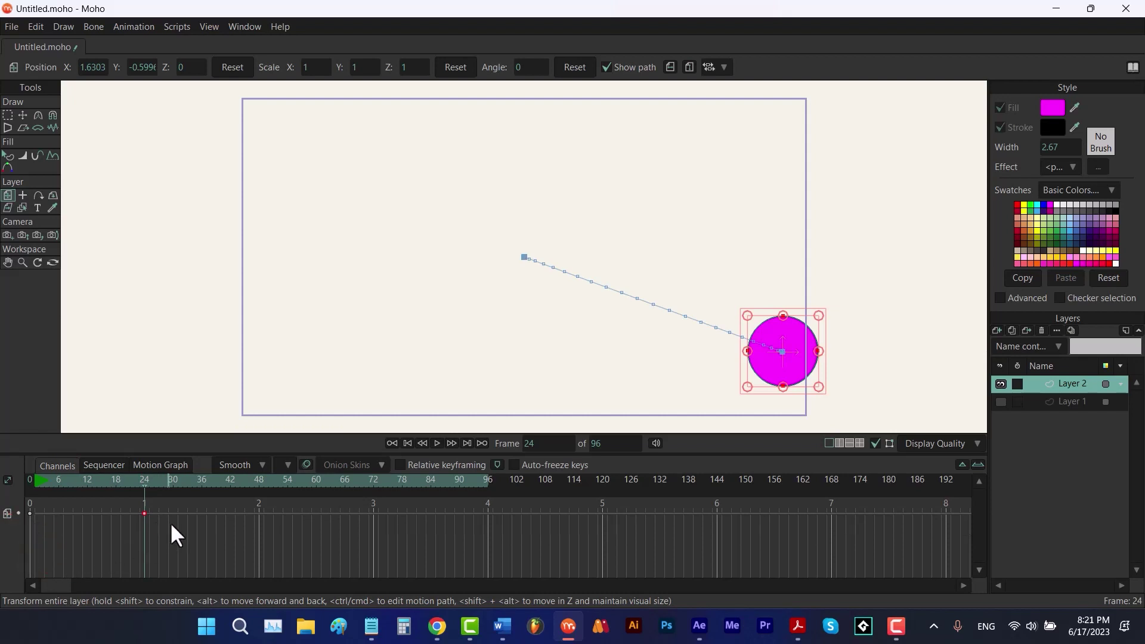
pyautogui.moveTo(161, 510); pyautogui.dragTo(136, 525)
pyautogui.press('Delete')
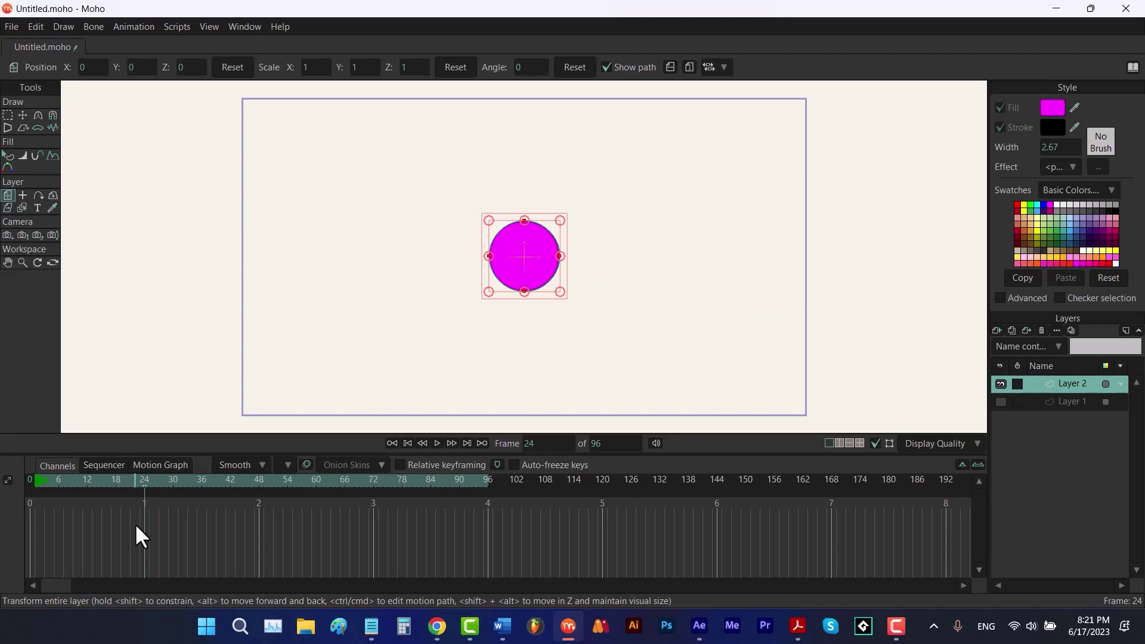
# Animate Layer 2 along an arc: X about -1.17 at frame 0, Y about 0.46 at frame 12, and X about 1.01 at frame 24.
pyautogui.click(30, 476)
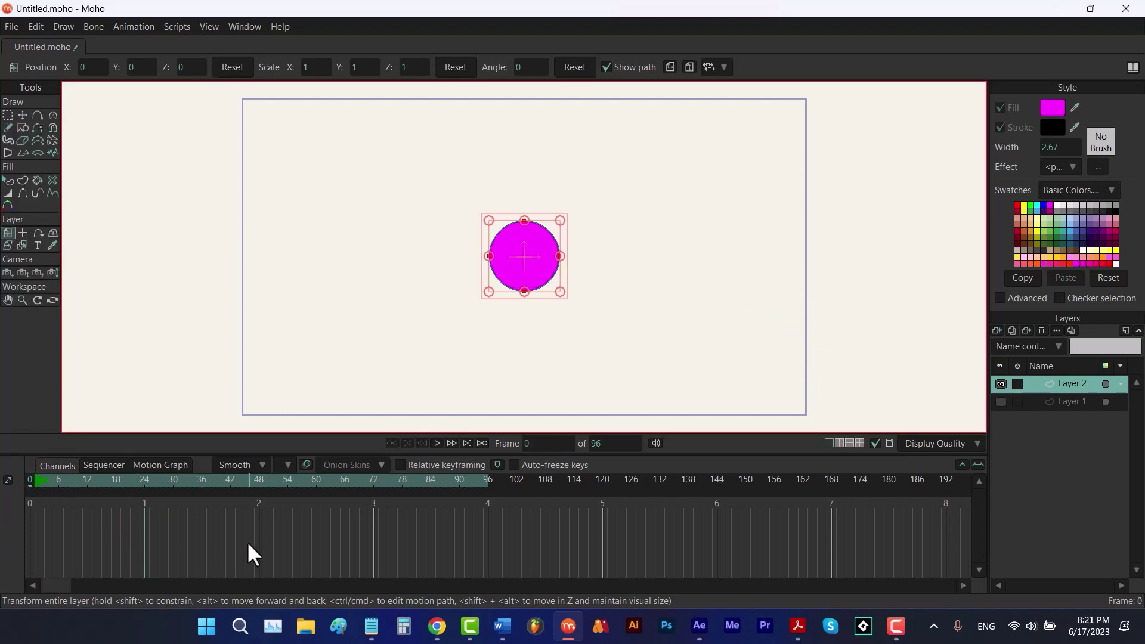
pyautogui.moveTo(543, 275); pyautogui.dragTo(358, 293)
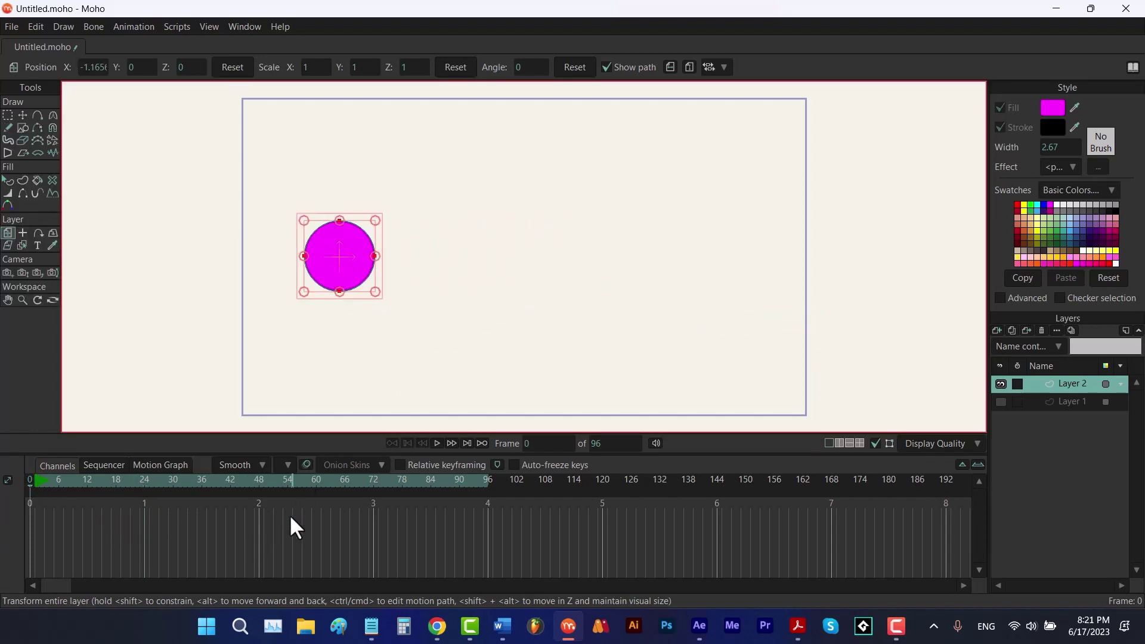
pyautogui.click(143, 481)
pyautogui.moveTo(321, 255); pyautogui.dragTo(684, 263)
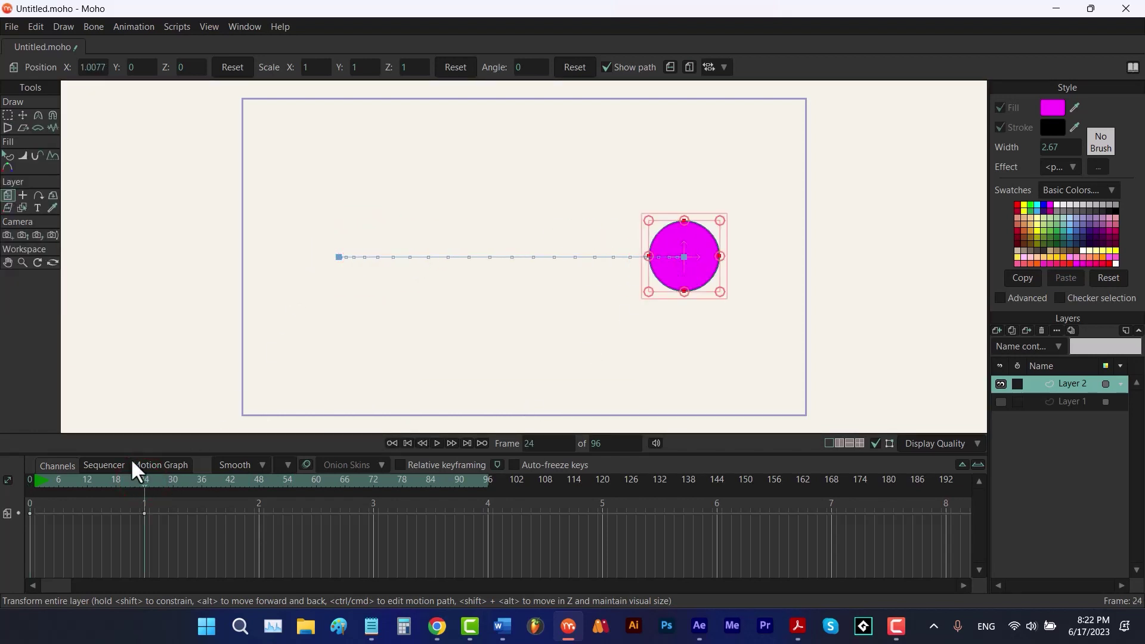
pyautogui.click(87, 480)
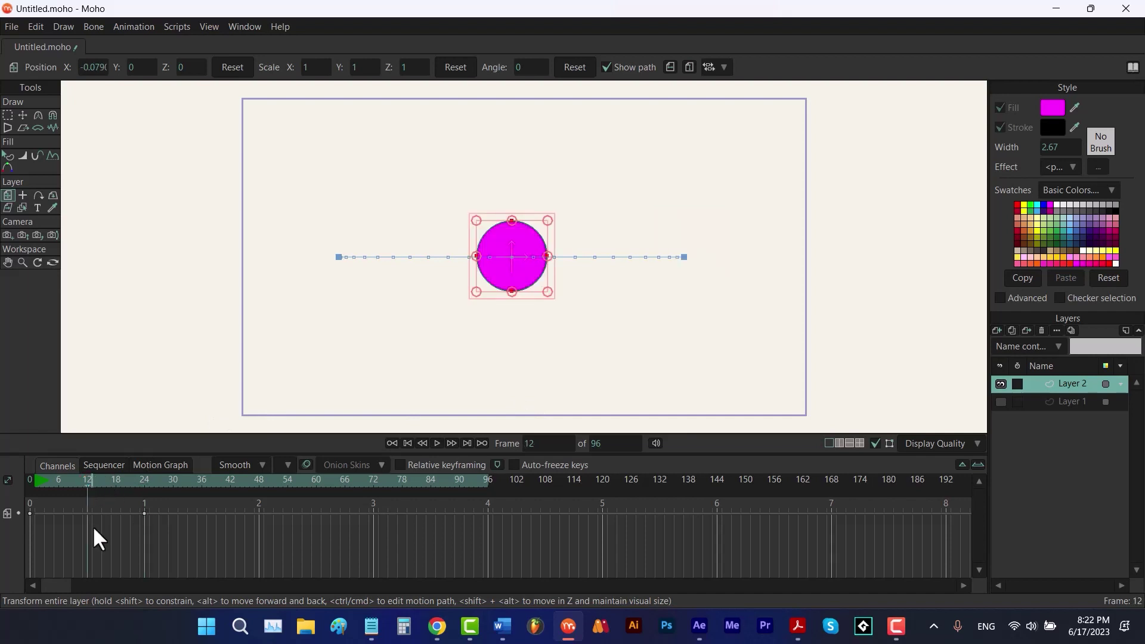
pyautogui.moveTo(508, 275); pyautogui.dragTo(528, 215)
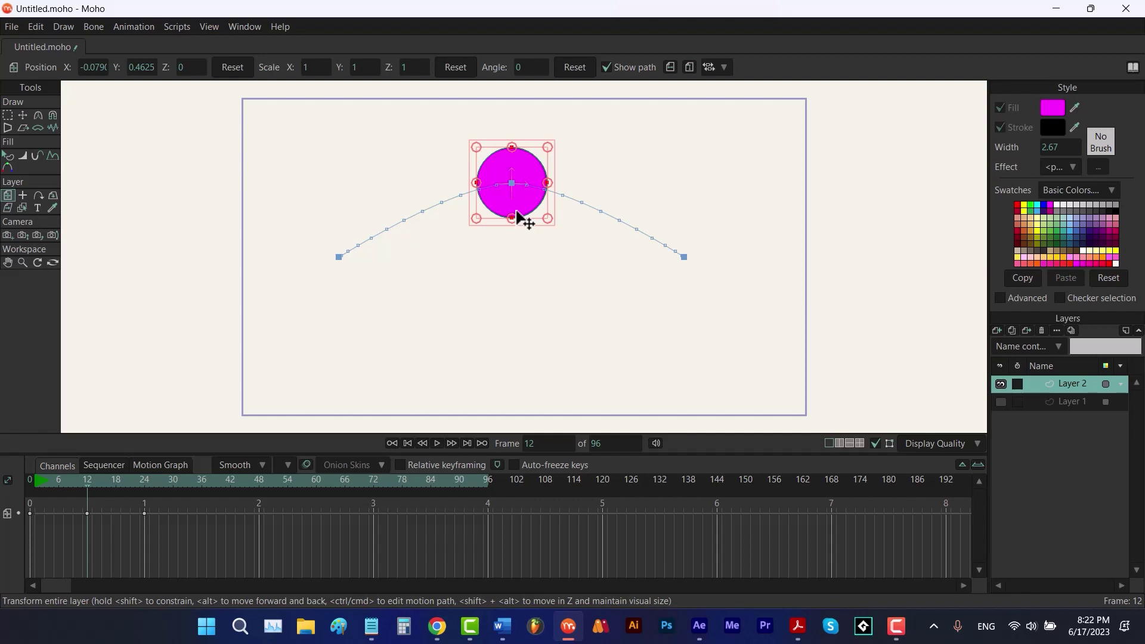
# Separate the arc animation's translation channel into its dimensions and view the curves in the Motion Graph.
pyautogui.rightClick(6, 513)
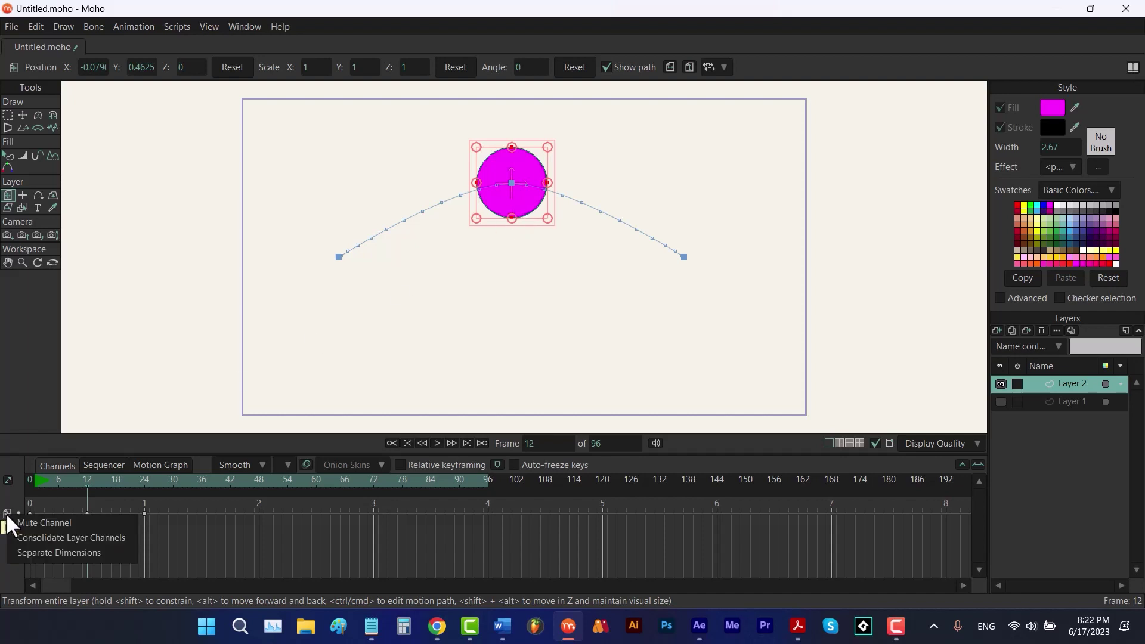
pyautogui.click(40, 551)
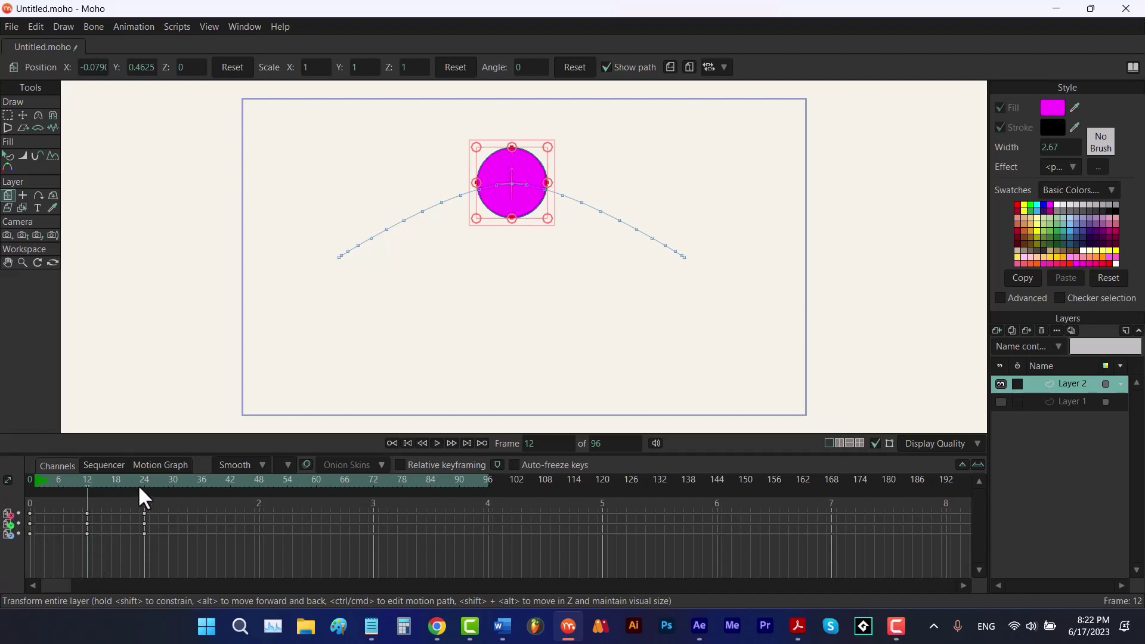
pyautogui.click(149, 466)
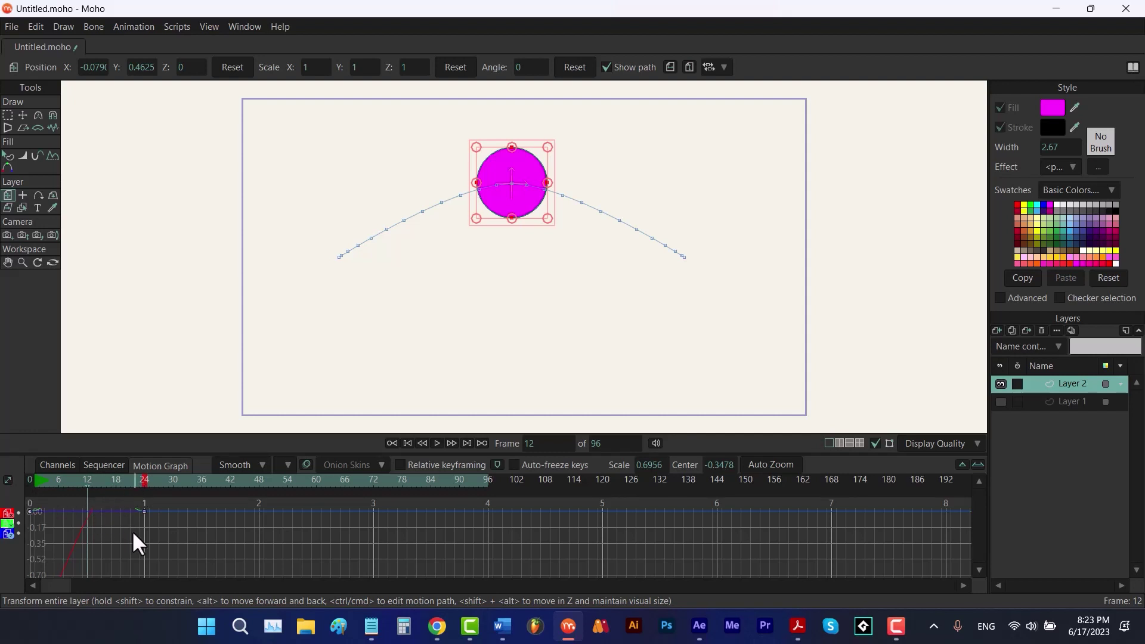
# Play back the arc motion and examine how the circle's speed relates to the Y curve fitted in the Motion Graph.
pyautogui.press('space')
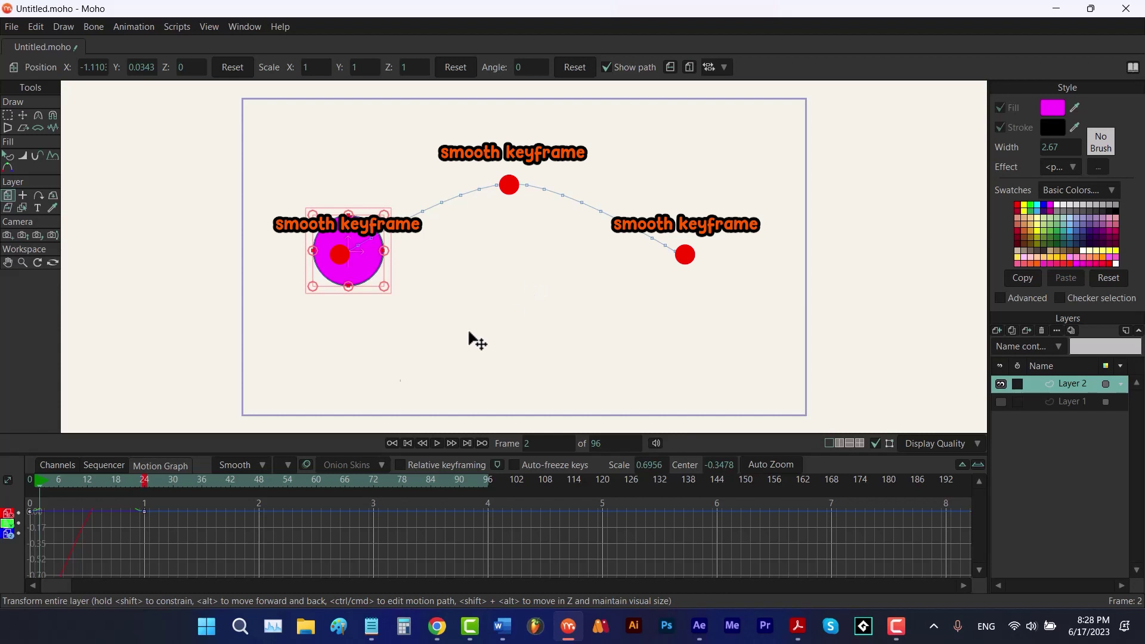
pyautogui.click(8, 525)
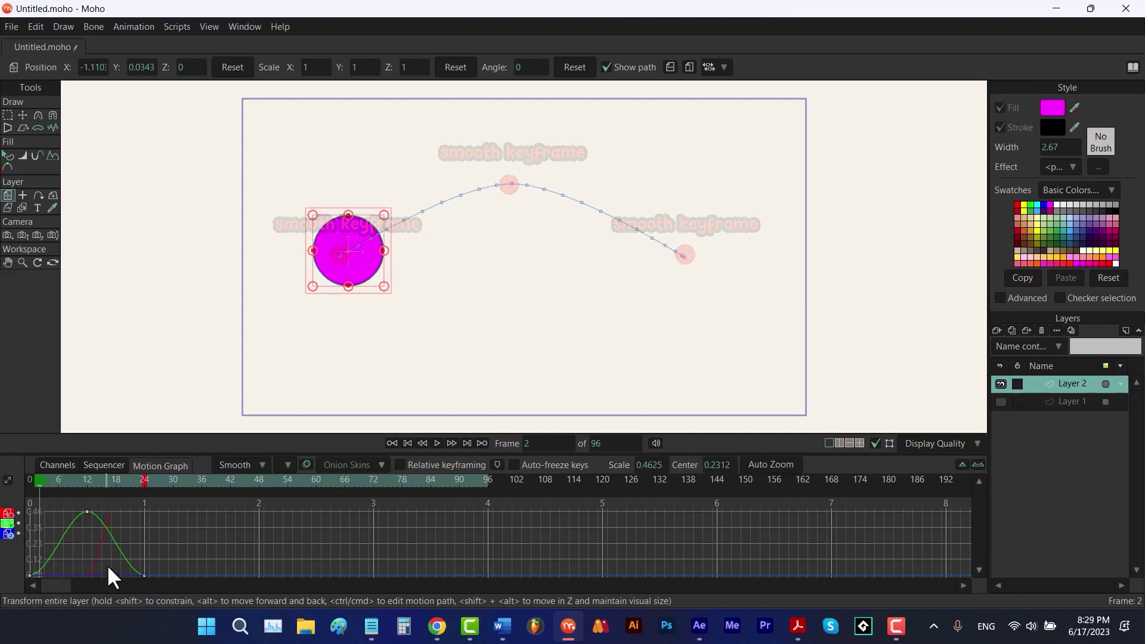
pyautogui.press('space')
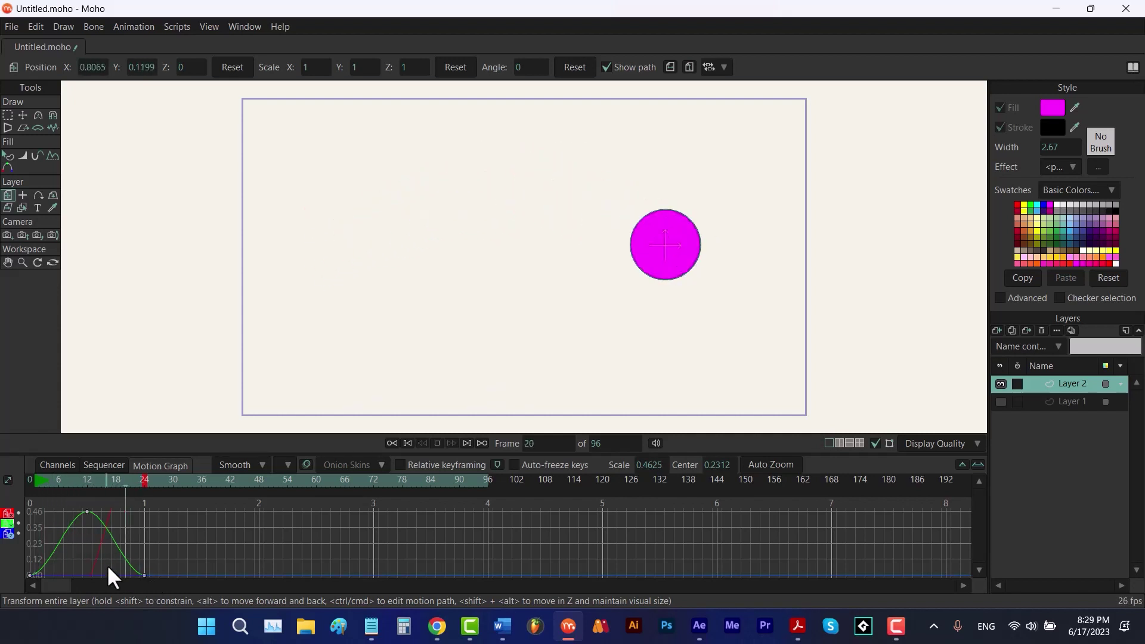
pyautogui.press('space')
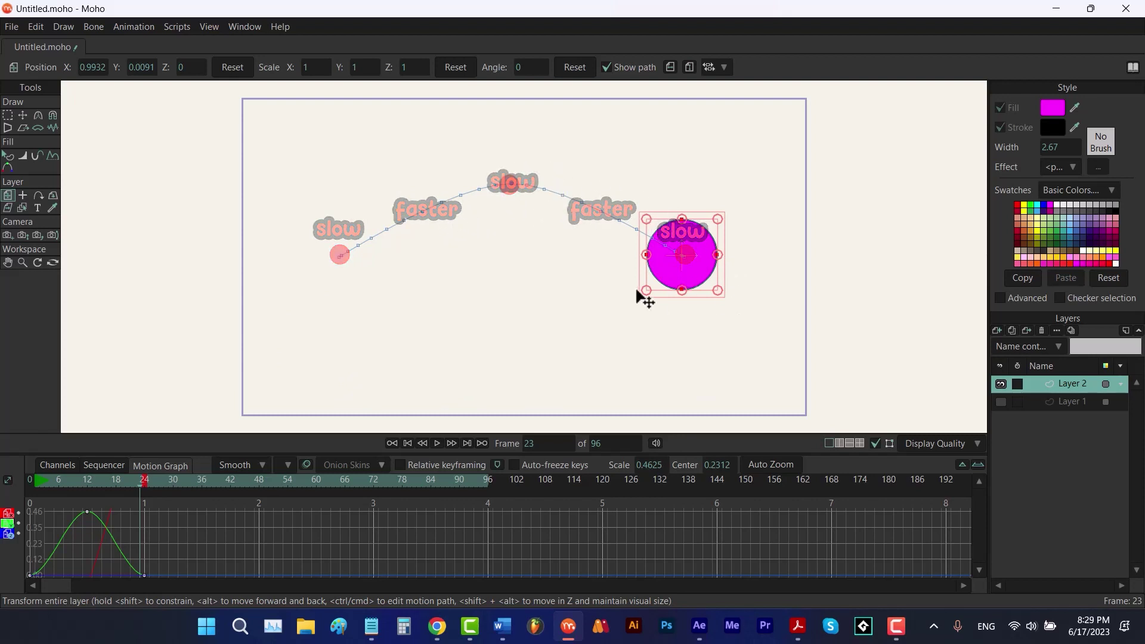
# Change the interpolation of the Y curve's frame 12 keyframe to Linear.
pyautogui.click(256, 465)
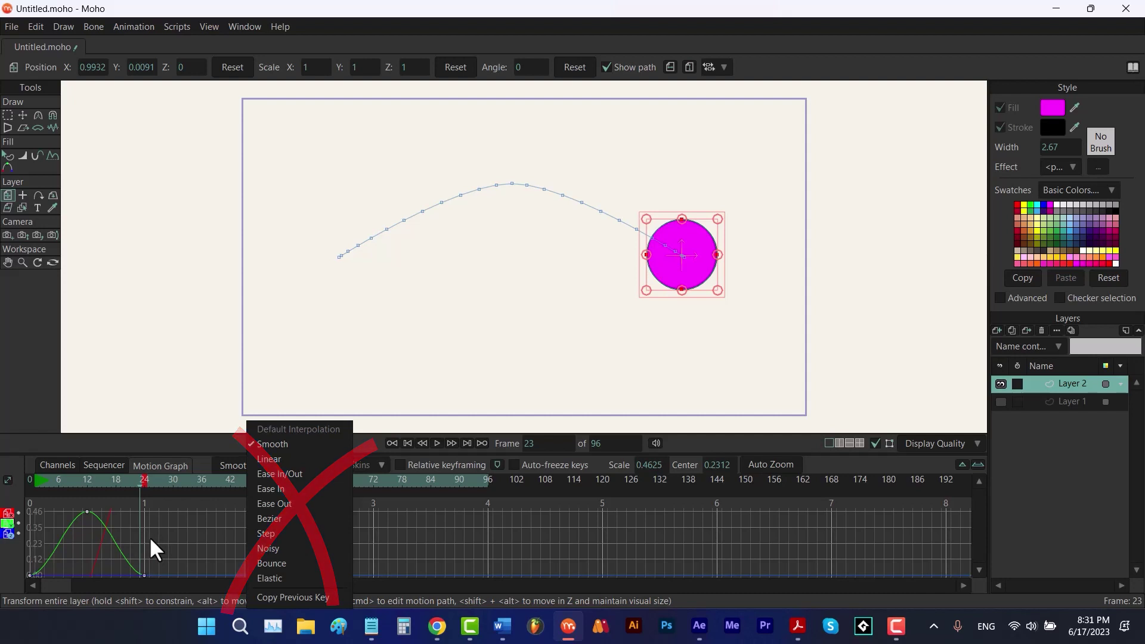
pyautogui.click(139, 498)
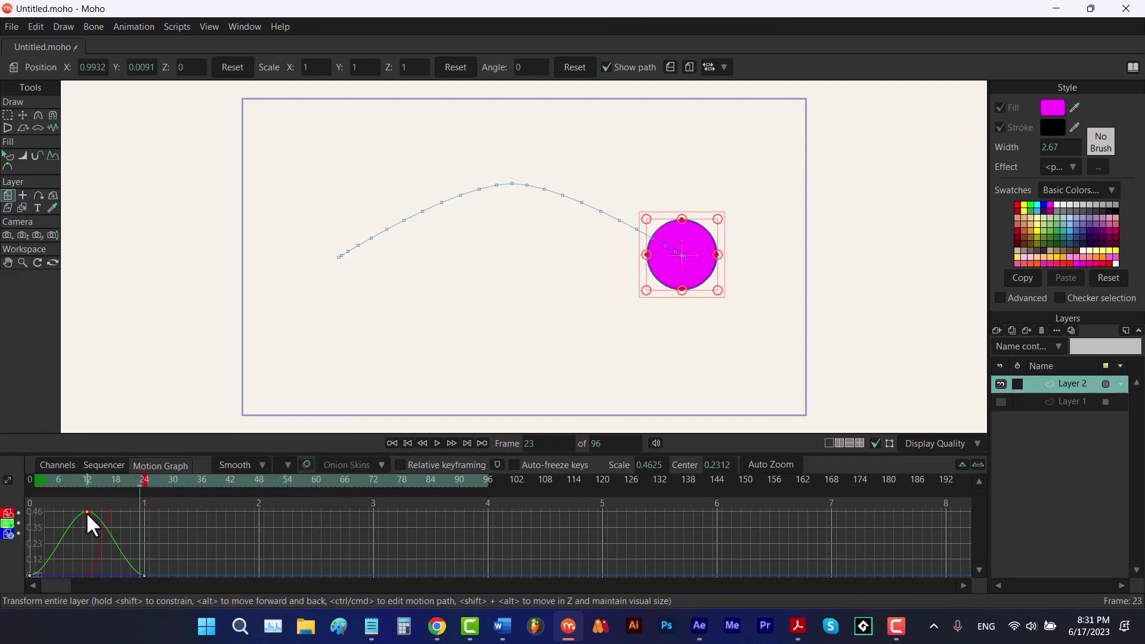
pyautogui.rightClick(86, 510)
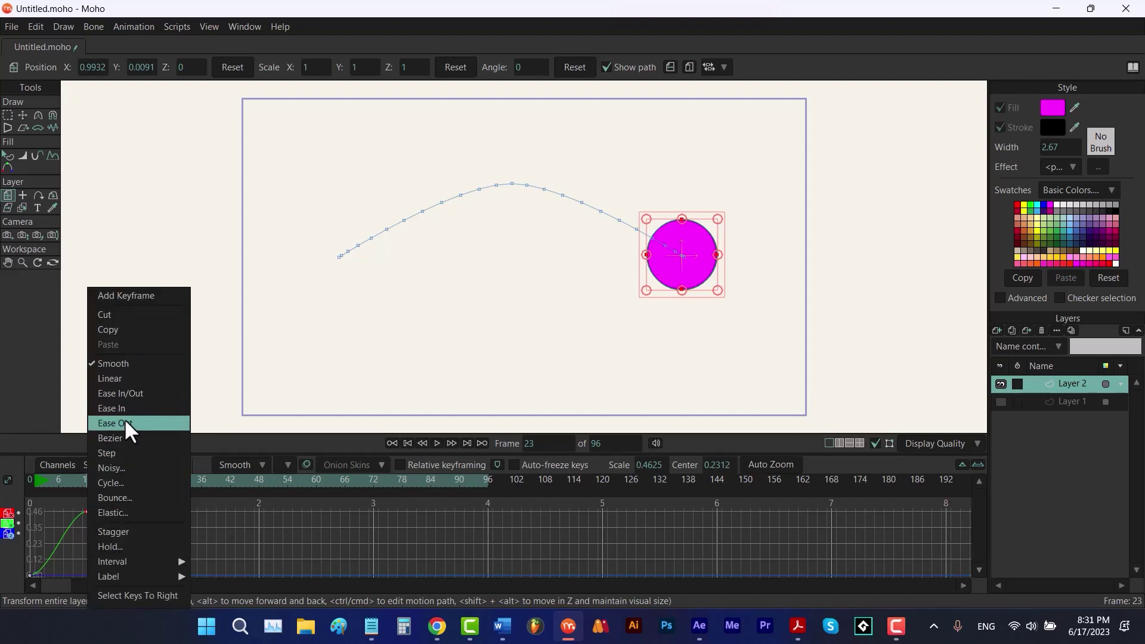
pyautogui.click(131, 379)
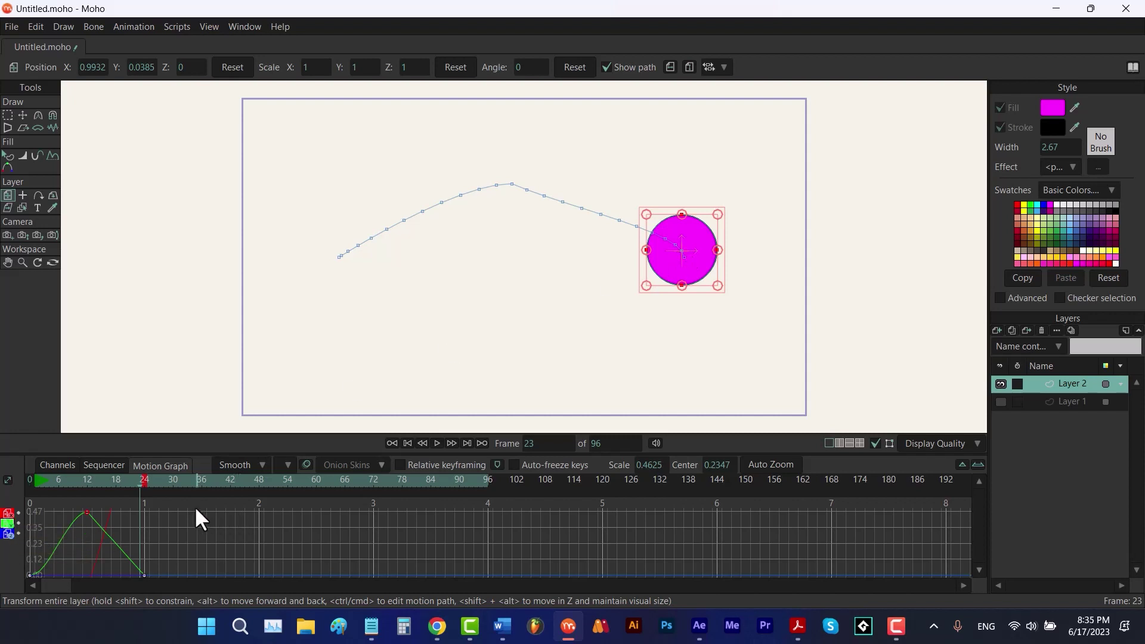
# Change the interpolation of all the Y curve's keyframes from frame 0 to frame 24 to Linear.
pyautogui.moveTo(180, 502); pyautogui.dragTo(26, 573)
pyautogui.rightClick(26, 573)
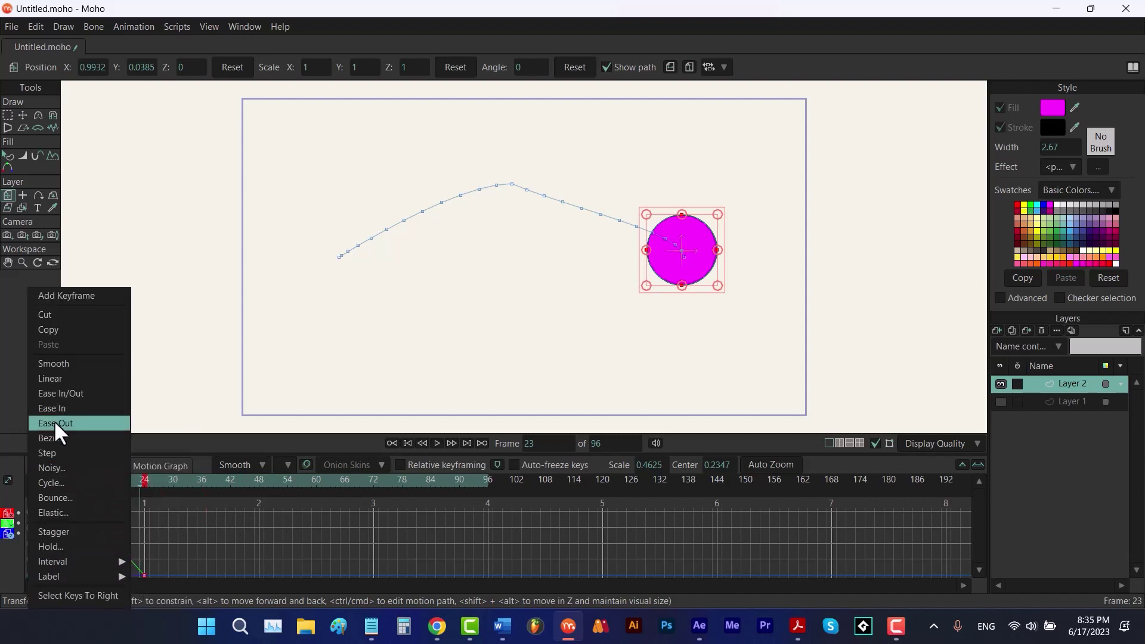
pyautogui.click(58, 381)
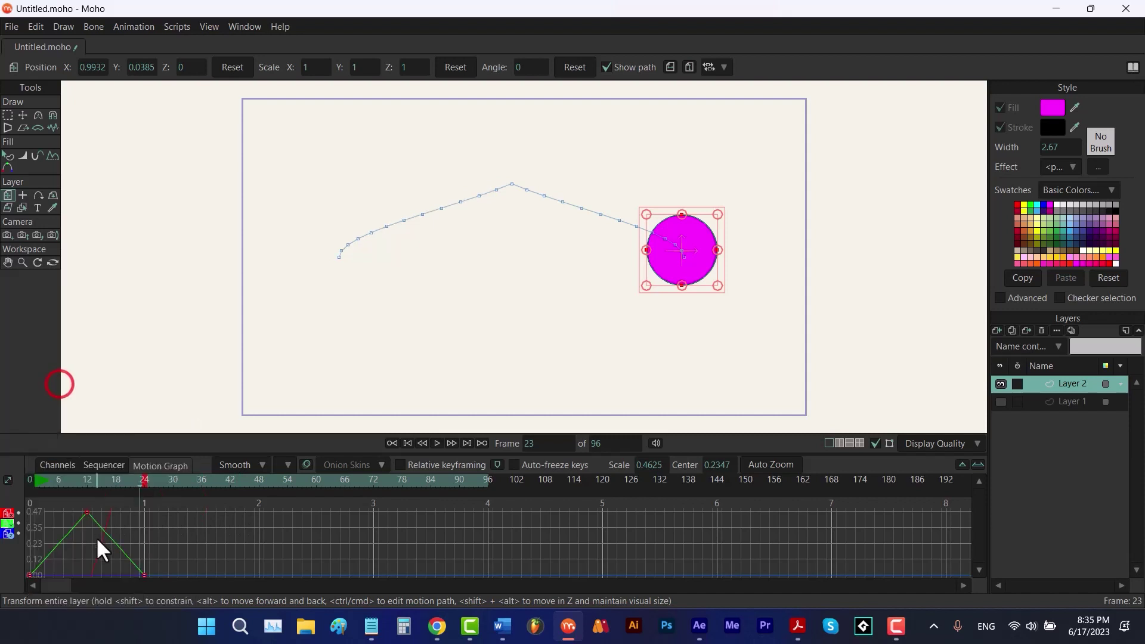
# Fit the X curve in the Motion Graph and change the interpolation of all its keyframes to Linear.
pyautogui.click(8, 518)
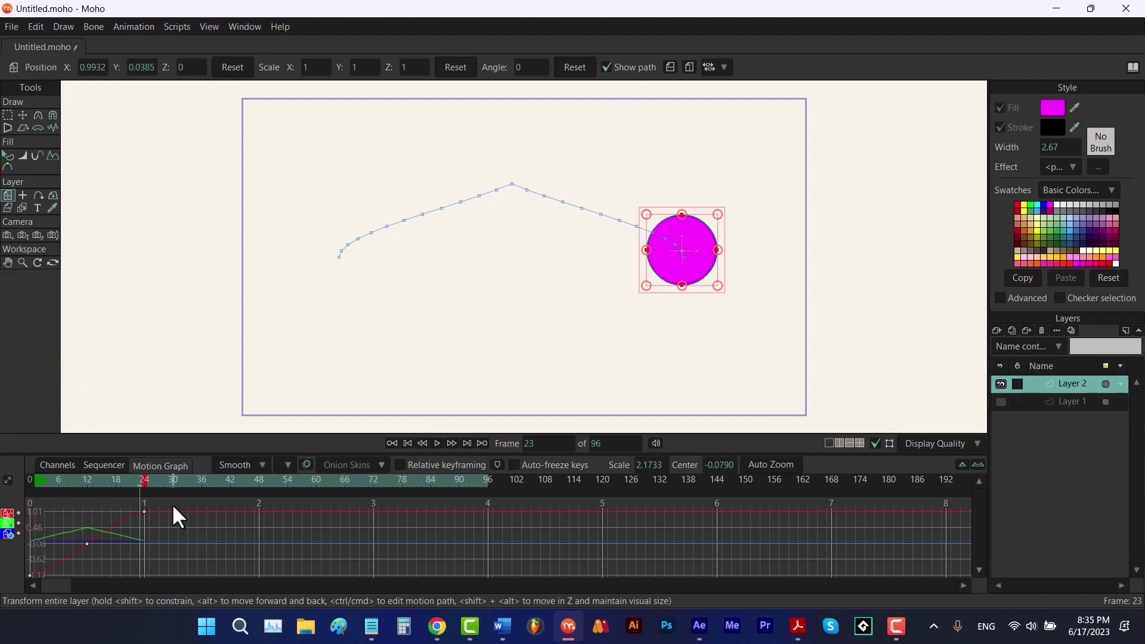
pyautogui.moveTo(173, 507); pyautogui.dragTo(27, 576)
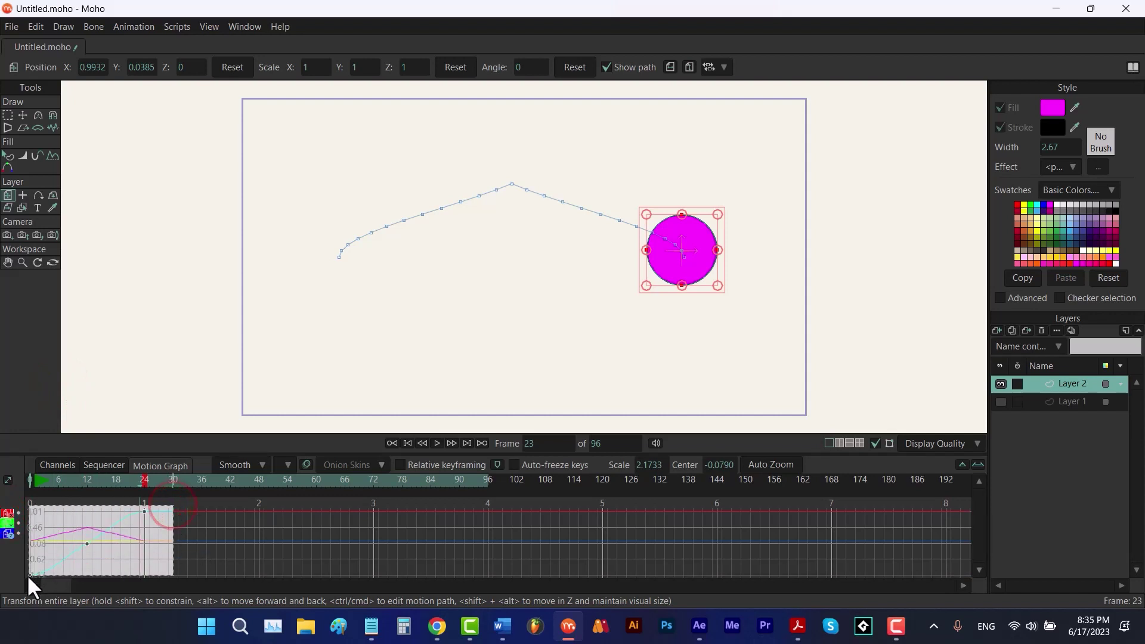
pyautogui.rightClick(83, 542)
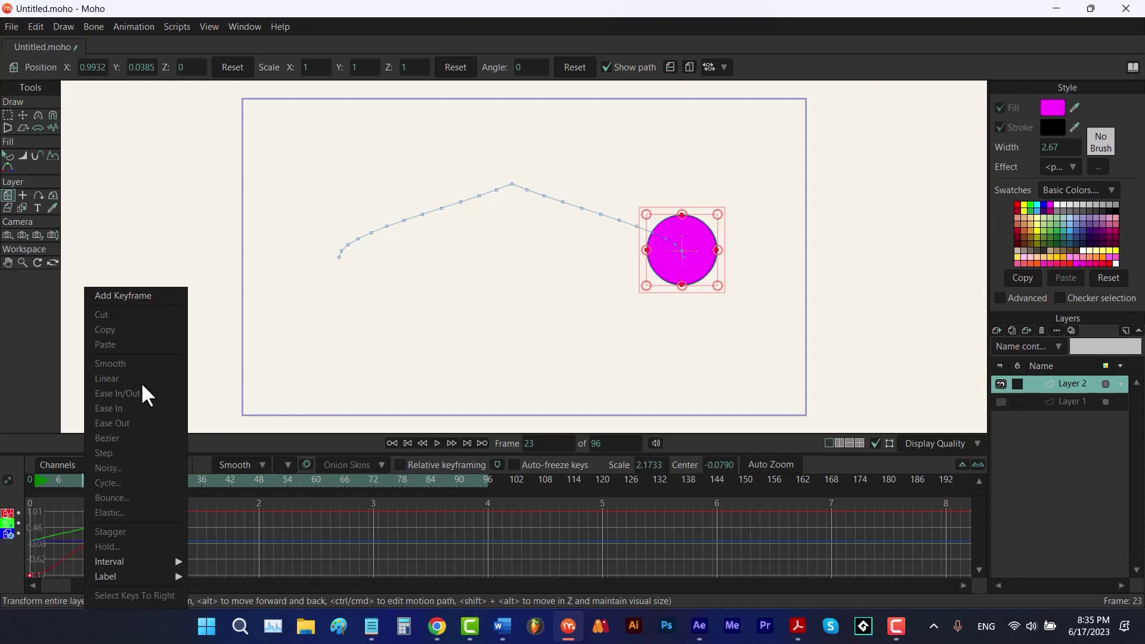
pyautogui.click(220, 523)
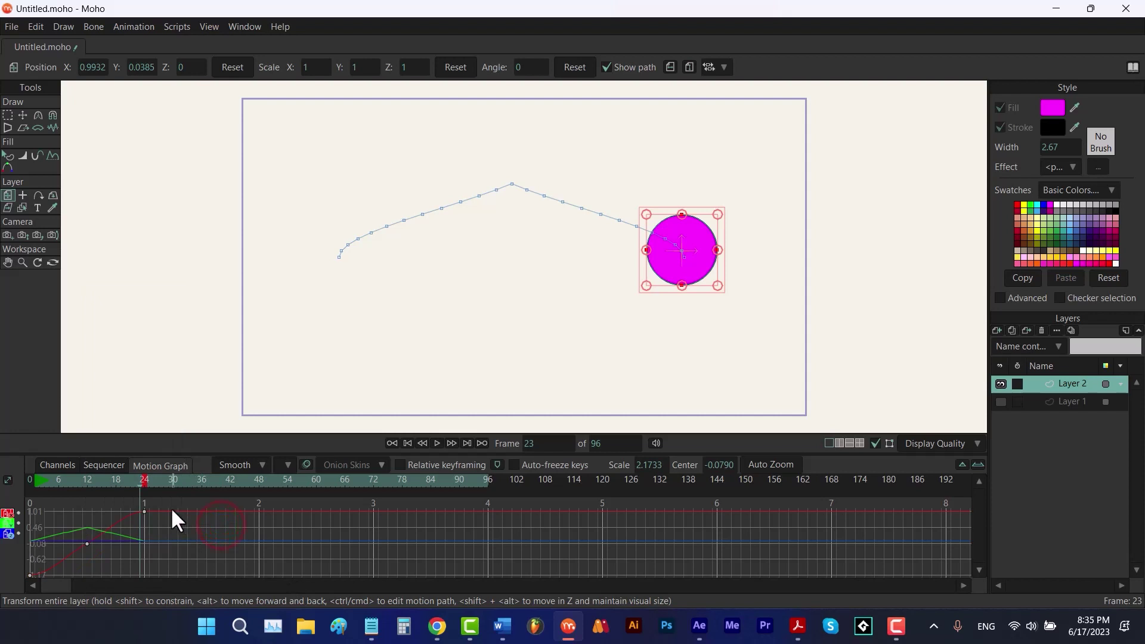
pyautogui.moveTo(172, 511); pyautogui.dragTo(38, 573)
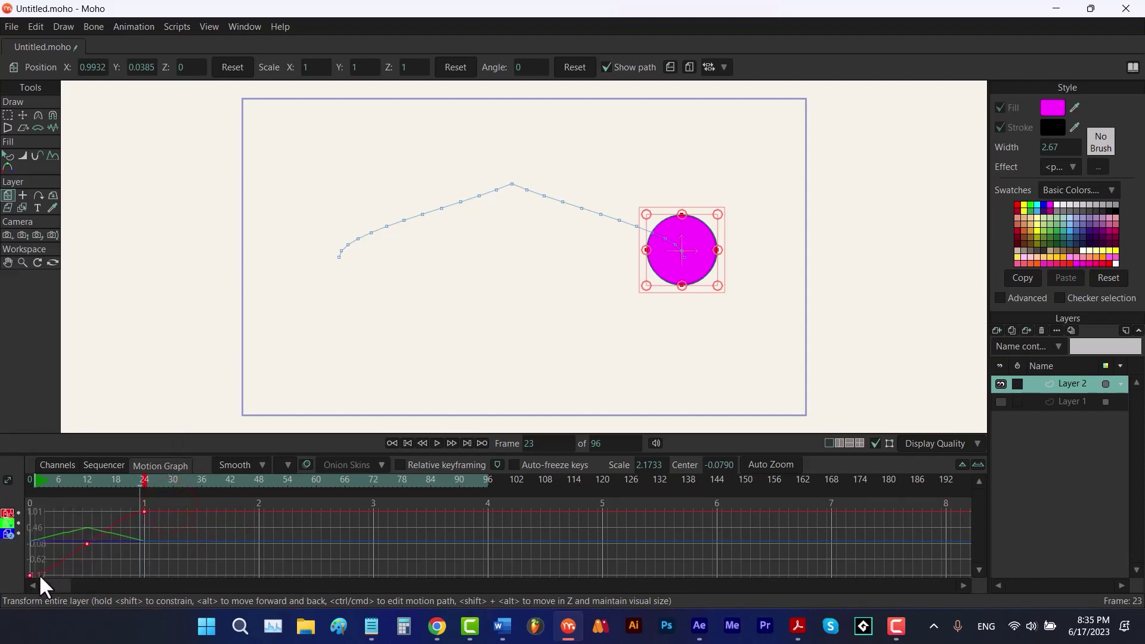
pyautogui.rightClick(87, 543)
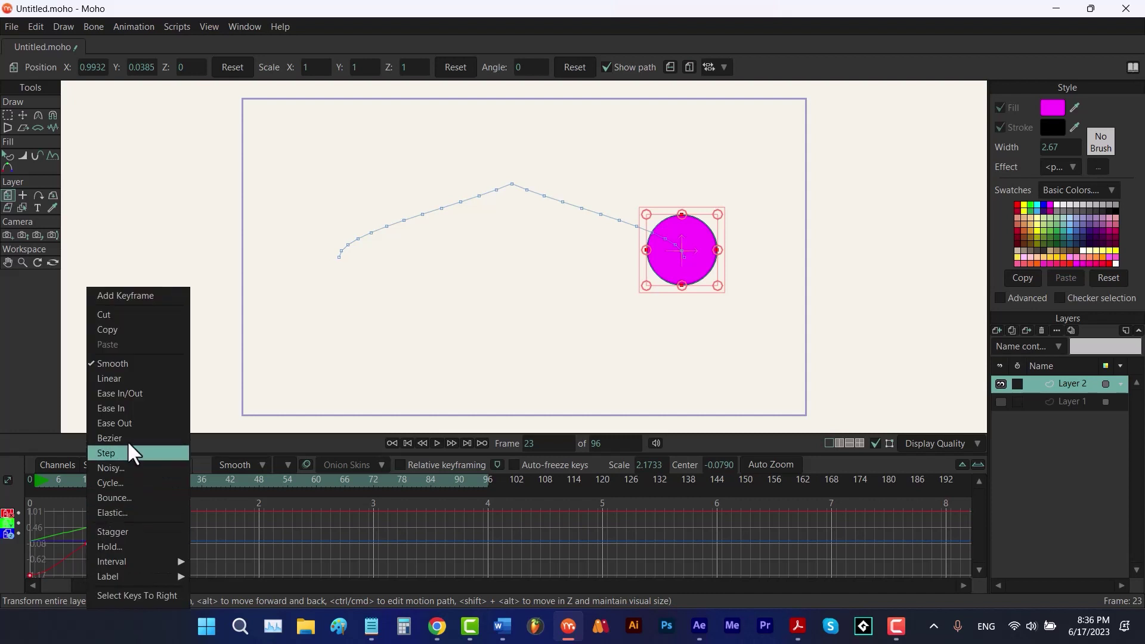
pyautogui.click(120, 380)
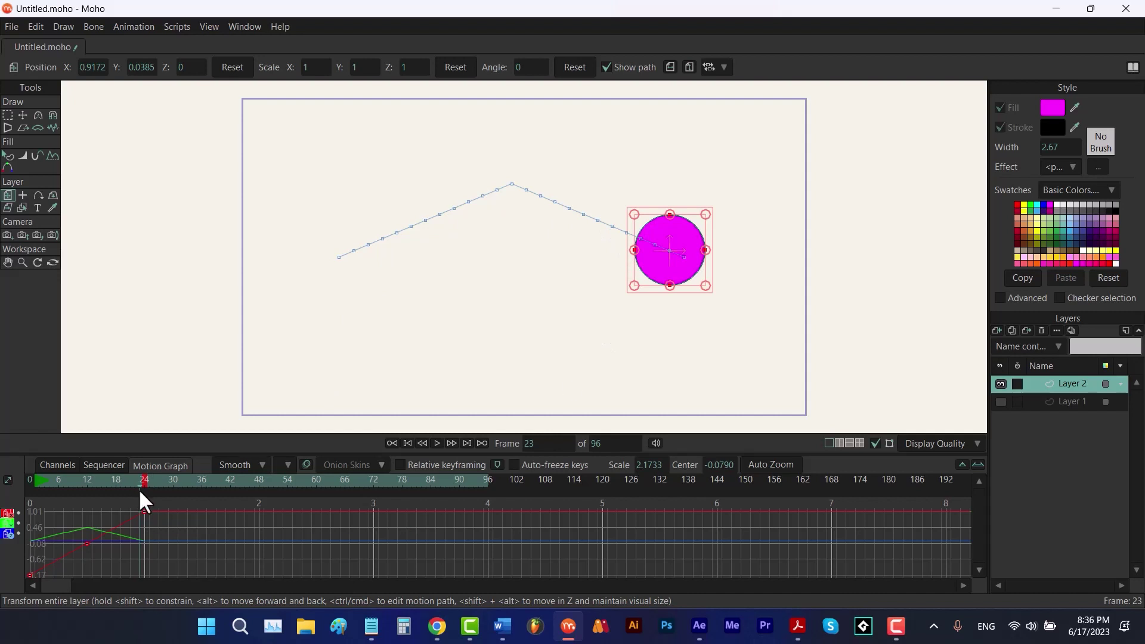
# Play back the circle's motion with linear X and Y curves, stopping at frame 23.
pyautogui.press('space')
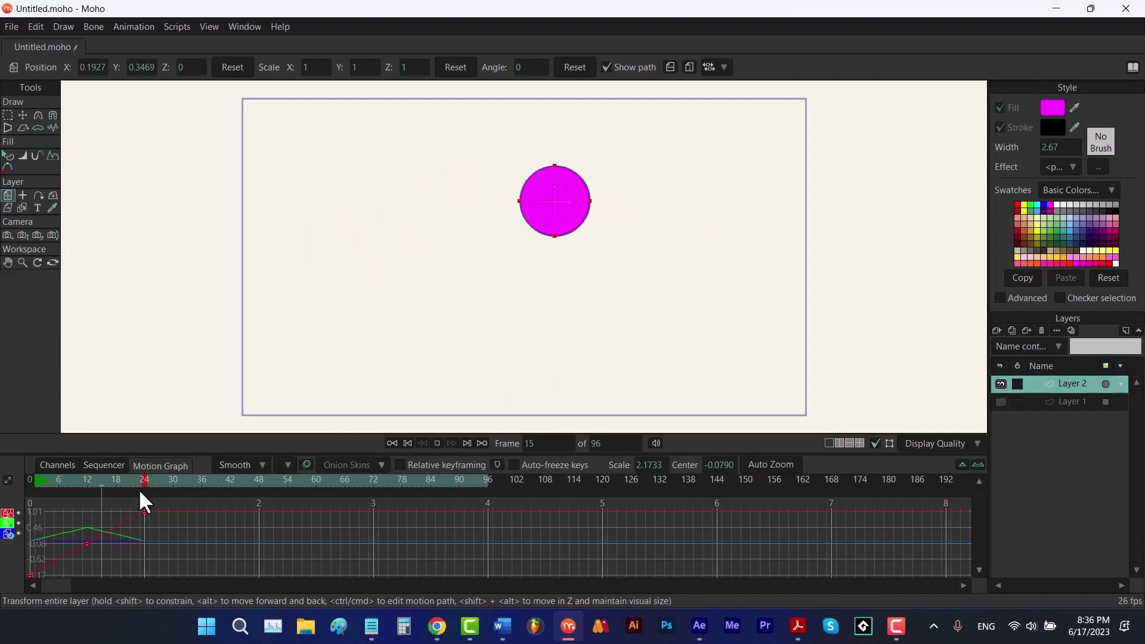
pyautogui.press('space')
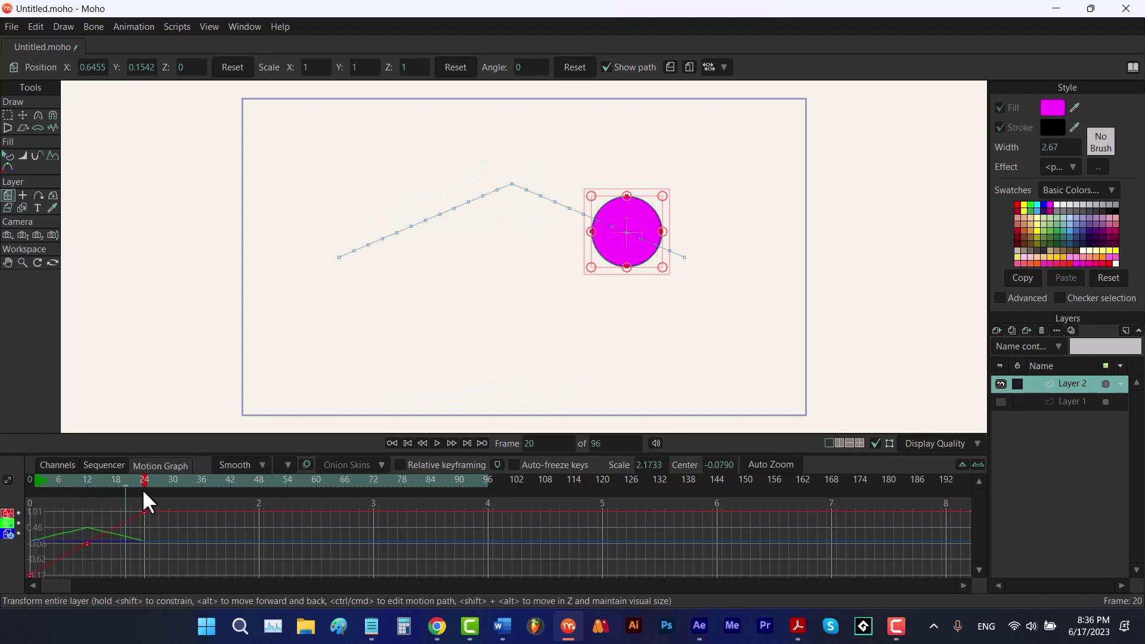
pyautogui.click(142, 491)
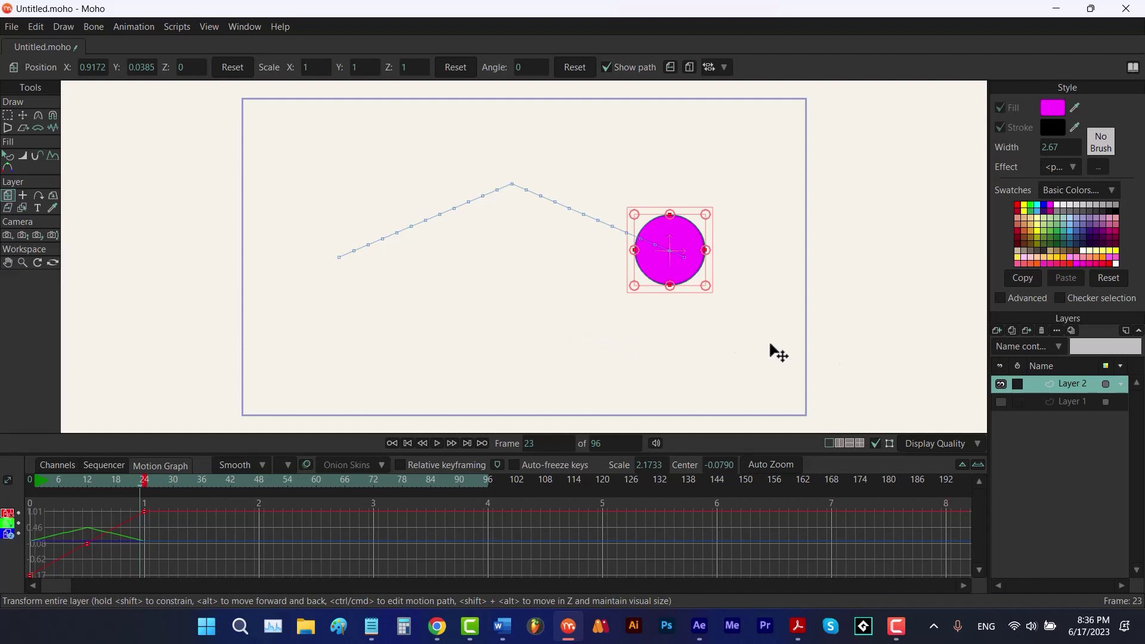
# Hide Layer 2, return to frame 0 in the Channels view, and add a new vector layer with its default name.
pyautogui.click(1002, 383)
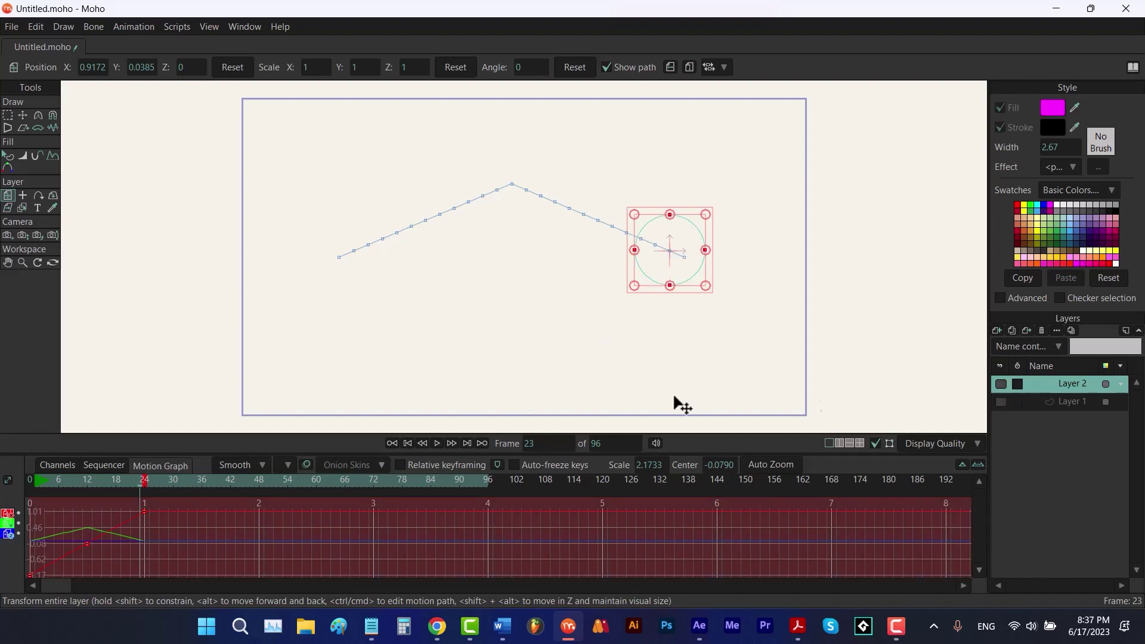
pyautogui.click(62, 467)
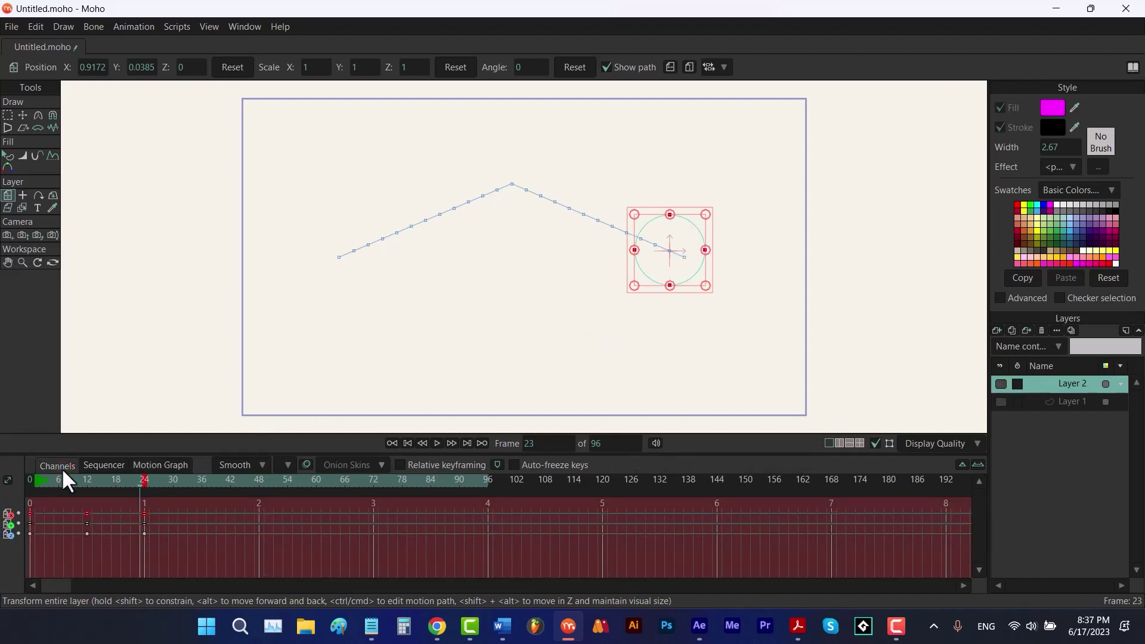
pyautogui.click(408, 443)
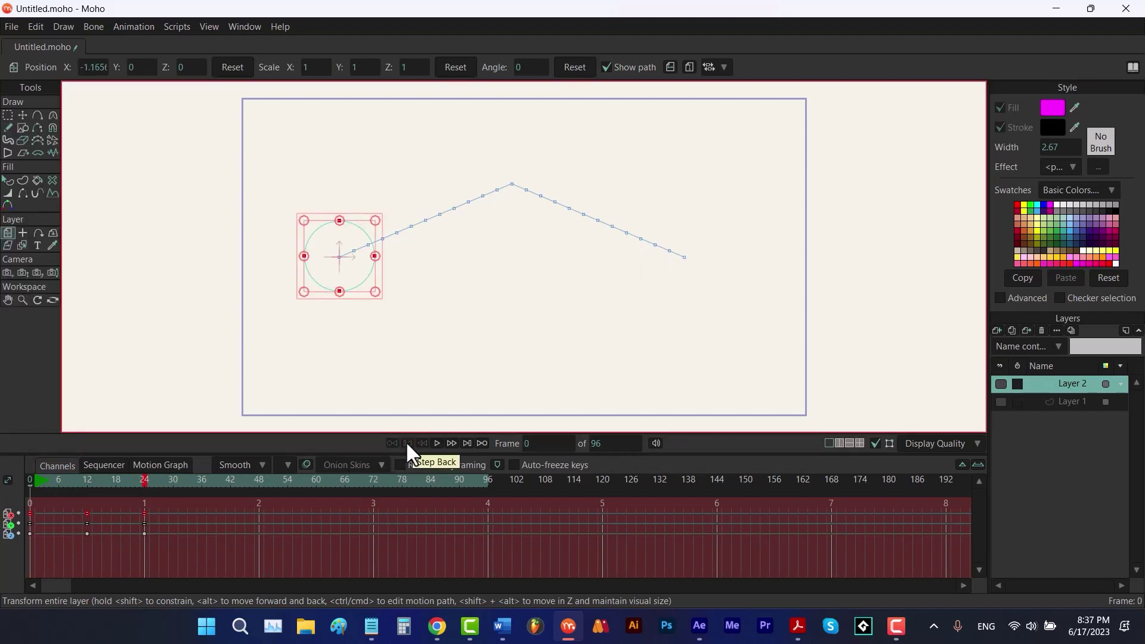
pyautogui.click(997, 330)
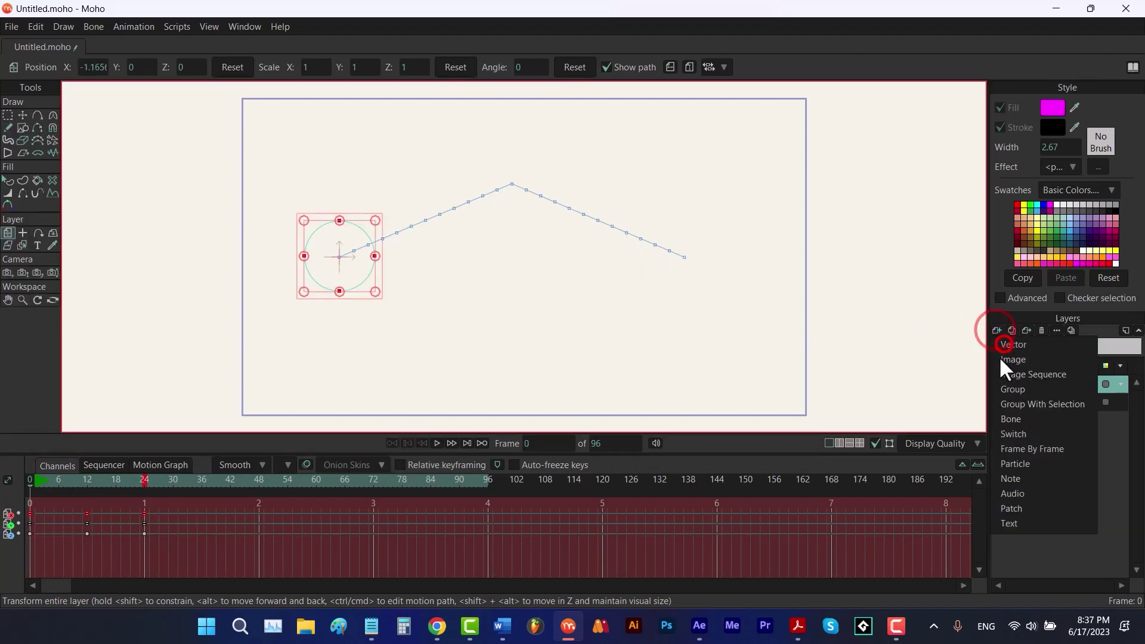
pyautogui.click(999, 356)
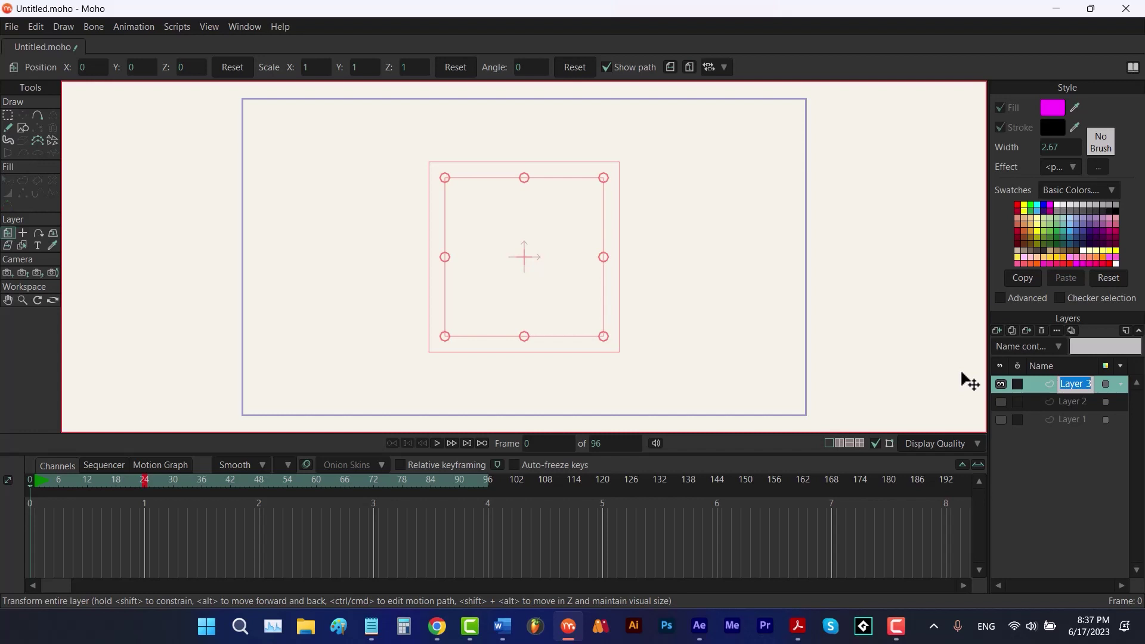
pyautogui.press('Return')
# Draw a star shape centred on the new layer's origin.
pyautogui.press('r')
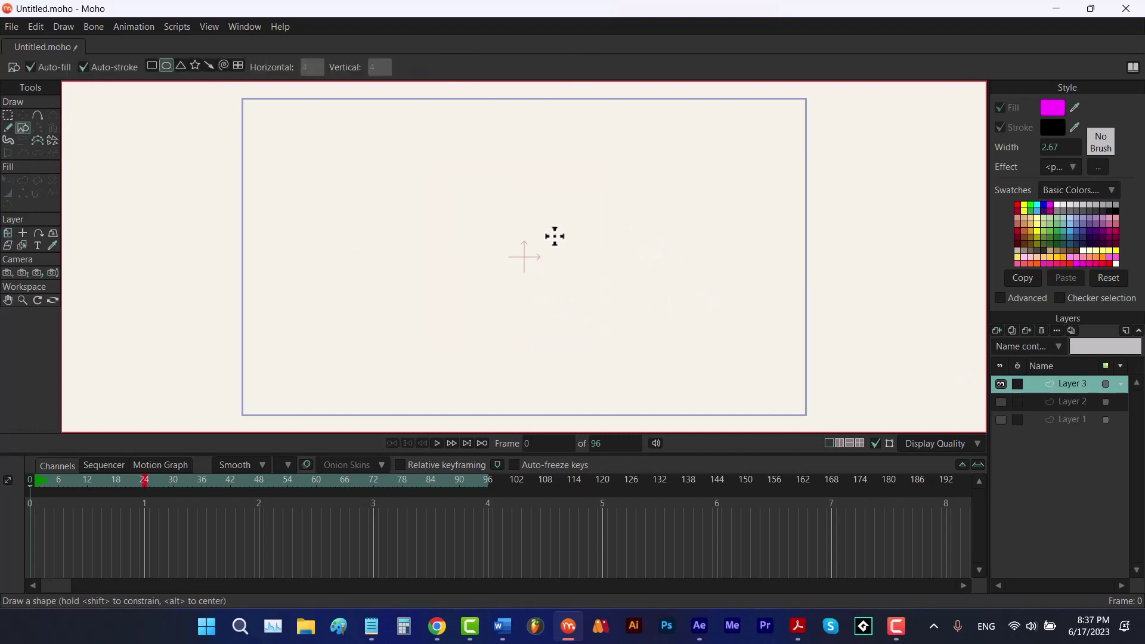
pyautogui.click(195, 66)
pyautogui.moveTo(524, 259); pyautogui.dragTo(568, 317)
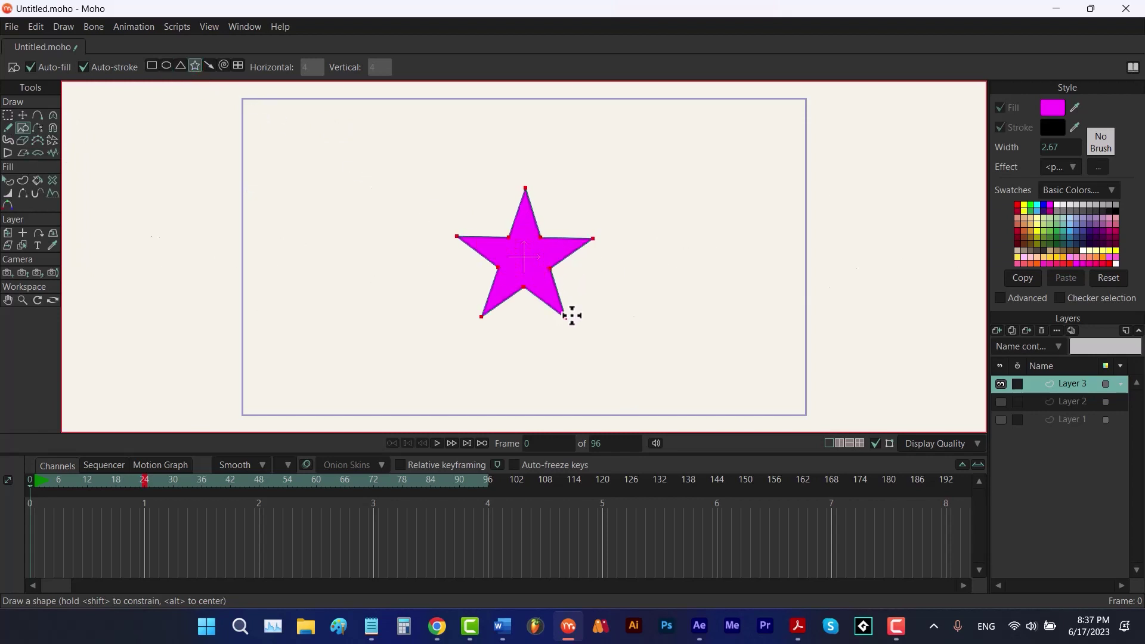
# Set the star layer's rotation angle to 360 at frame 24 and play back the spin.
pyautogui.click(144, 480)
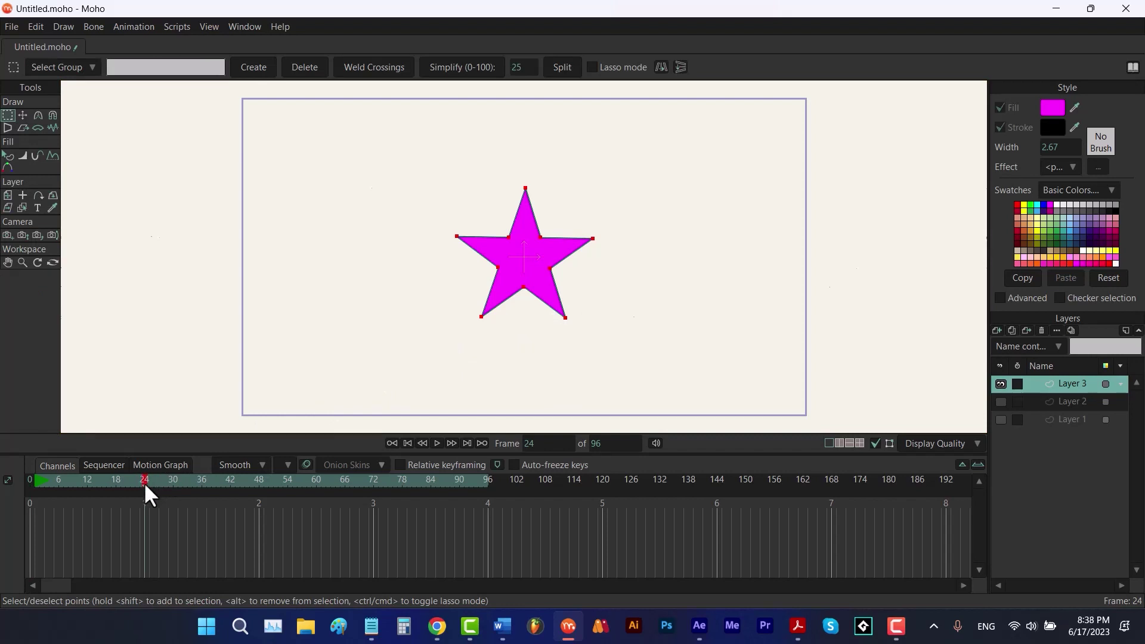
pyautogui.click(8, 195)
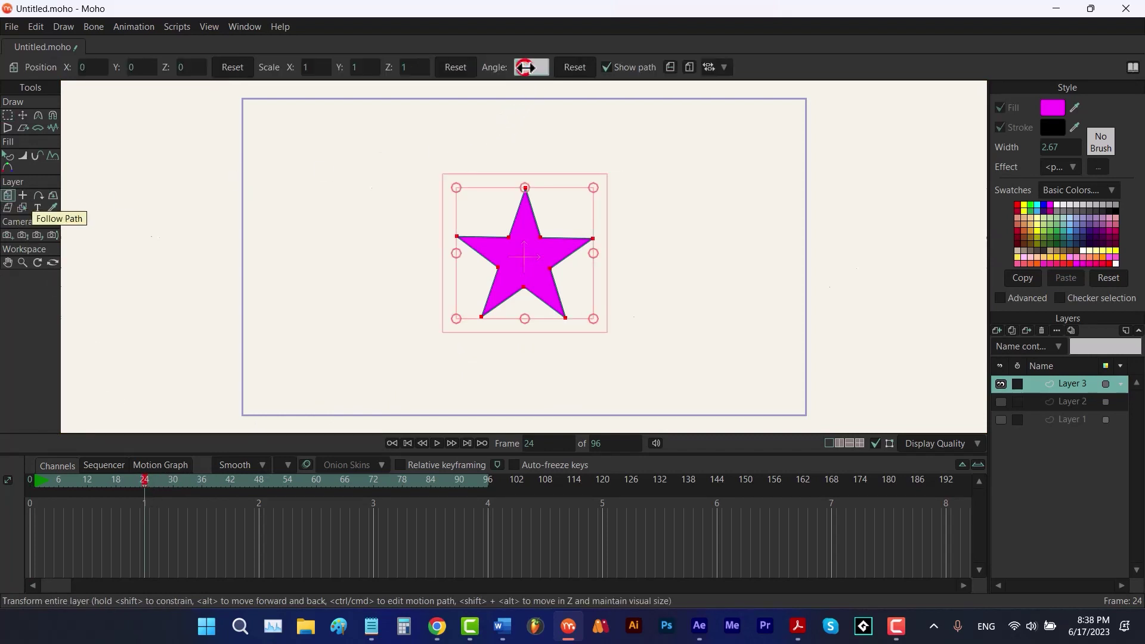
pyautogui.moveTo(525, 67); pyautogui.dragTo(527, 68)
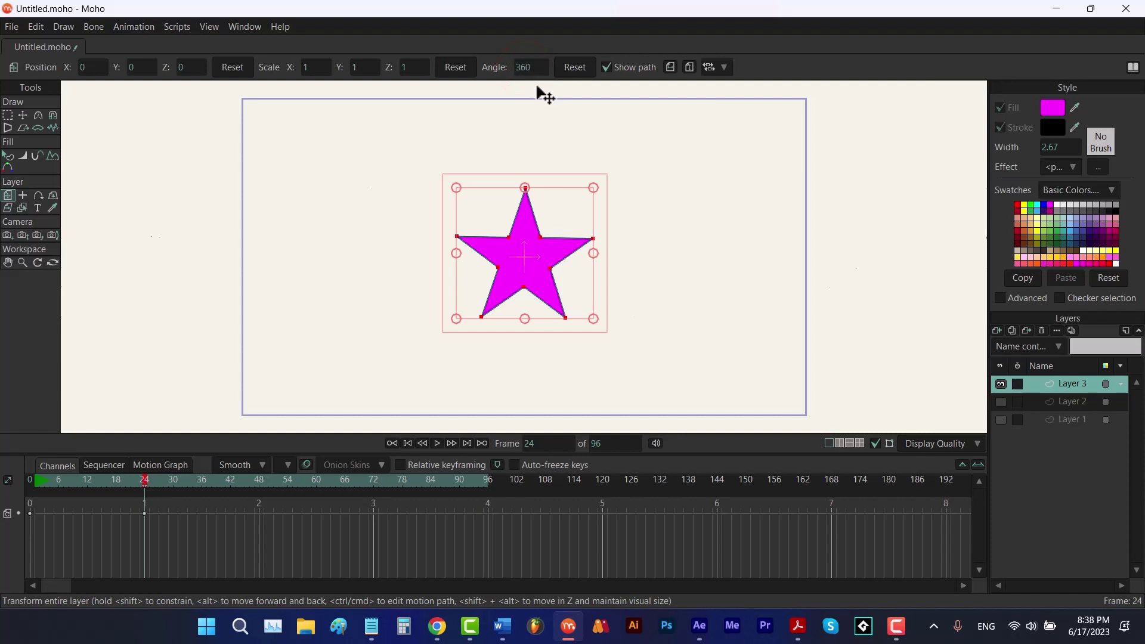
pyautogui.press('space')
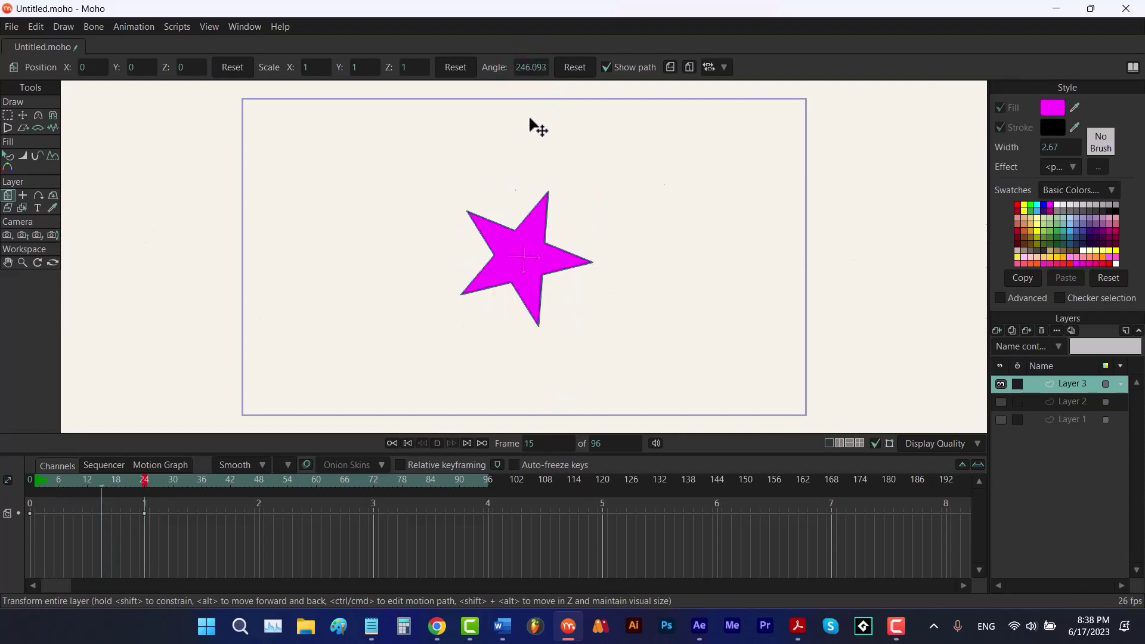
pyautogui.press('space')
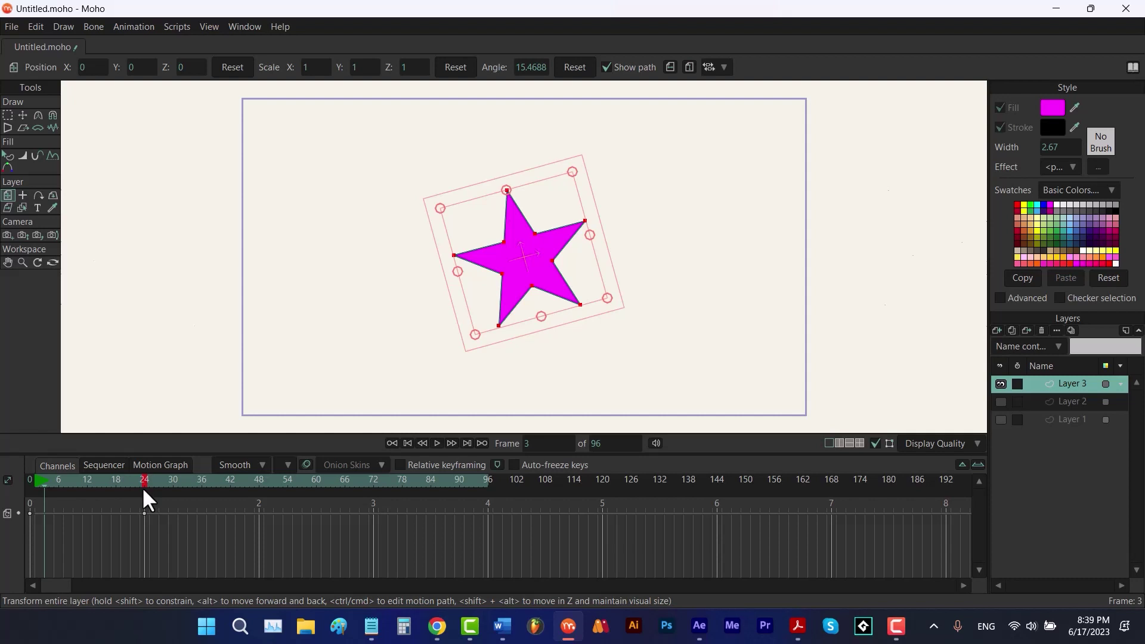
# Change the star's rotation keyframes at frames 0 and 24 to Linear and play back the spin.
pyautogui.moveTo(172, 505); pyautogui.dragTo(24, 521)
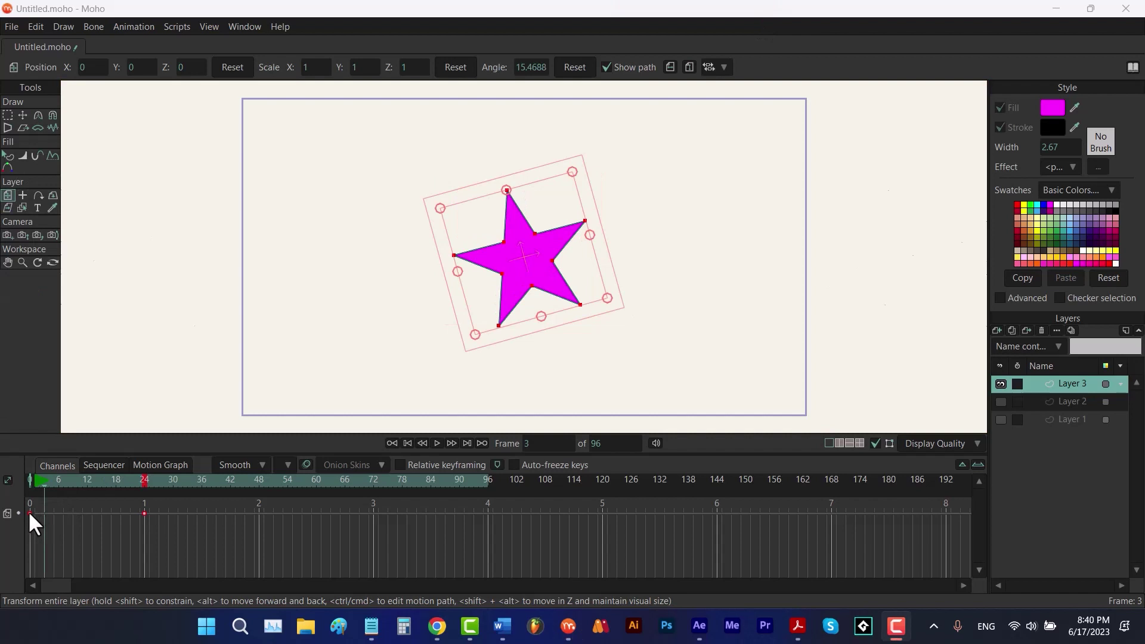
pyautogui.rightClick(29, 514)
pyautogui.click(67, 374)
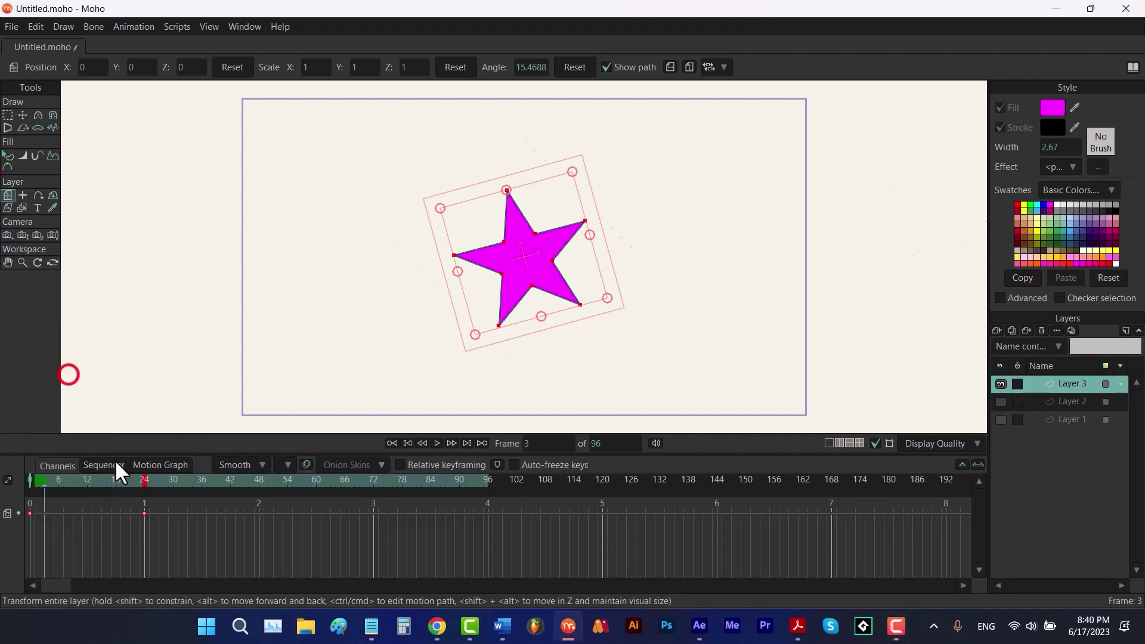
pyautogui.press('space')
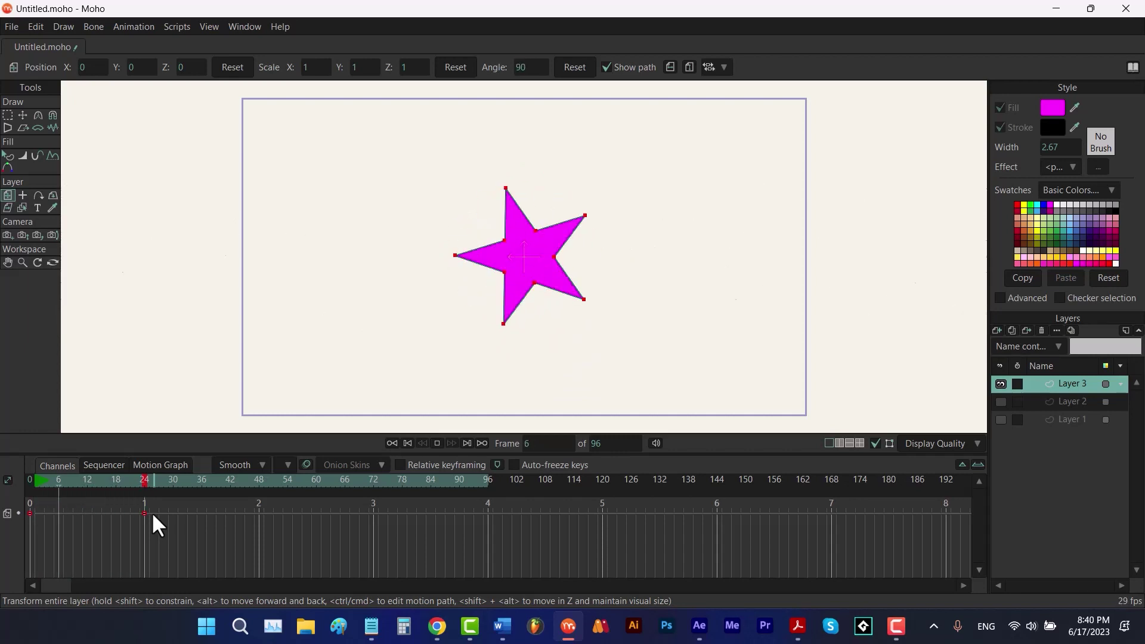
pyautogui.press('space')
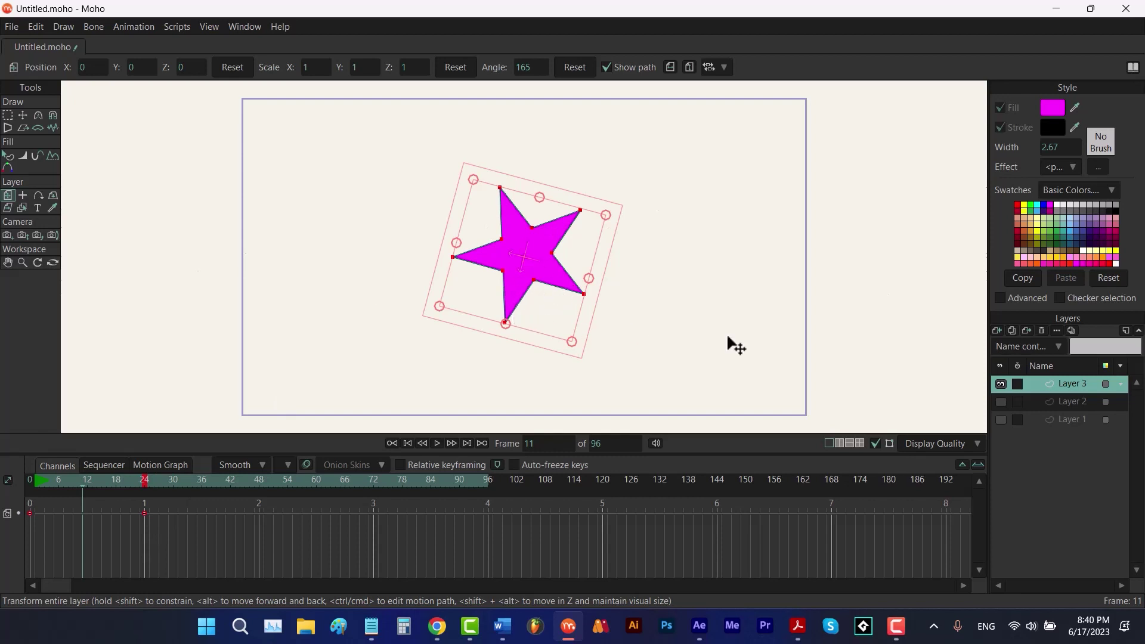
# Hide Layer 3, show Layer 2 again, and display Layer 2's curves in the Motion Graph.
pyautogui.click(1000, 384)
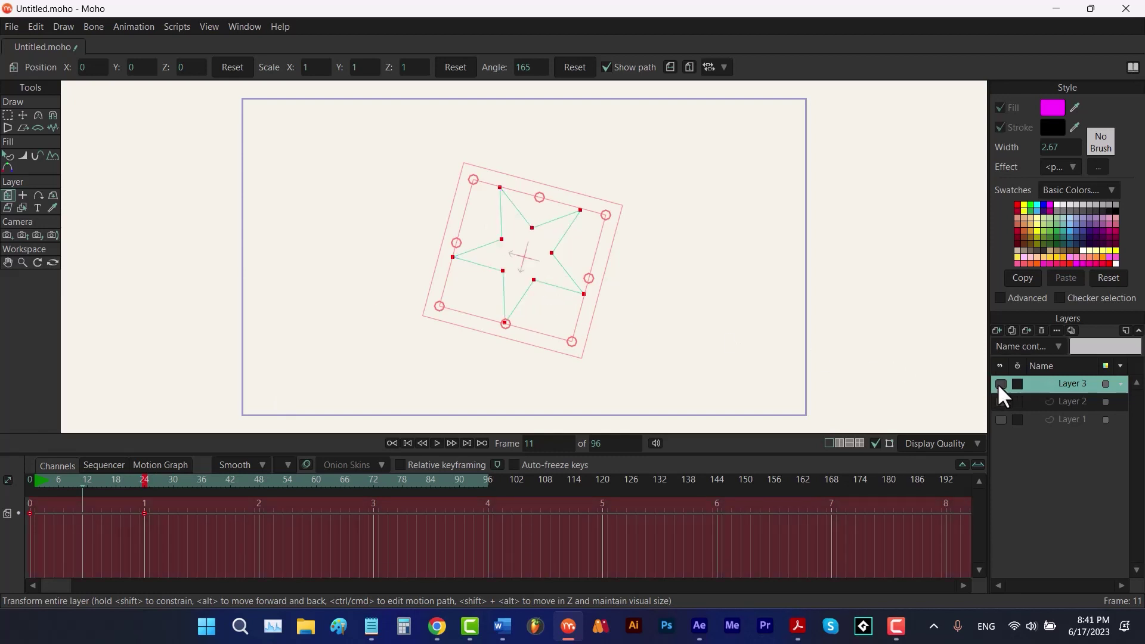
pyautogui.click(1000, 401)
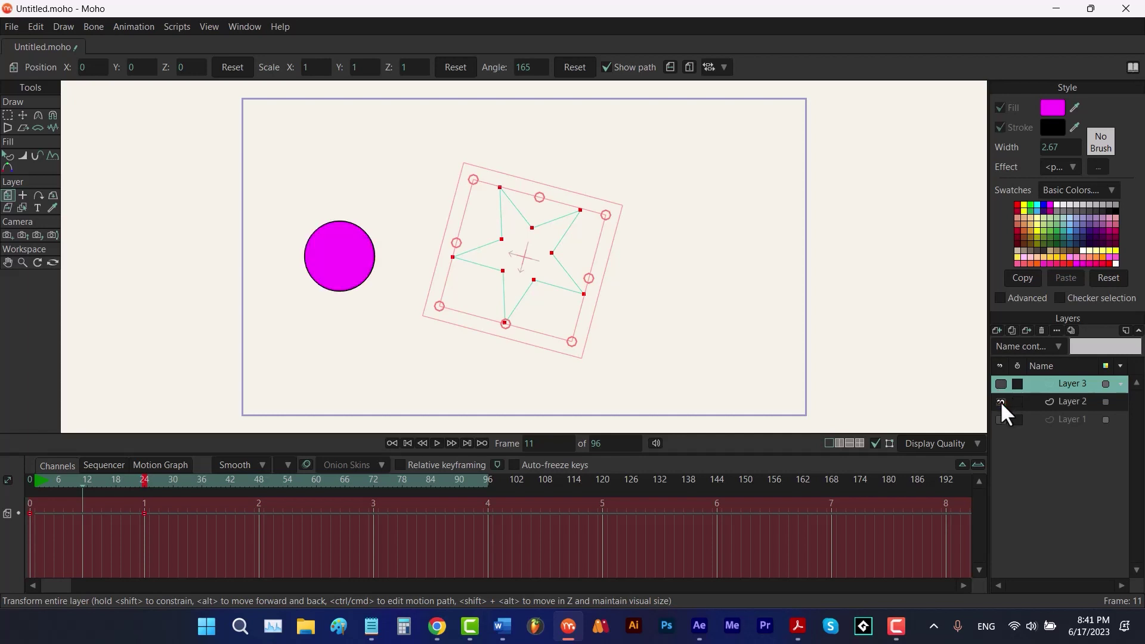
pyautogui.click(140, 467)
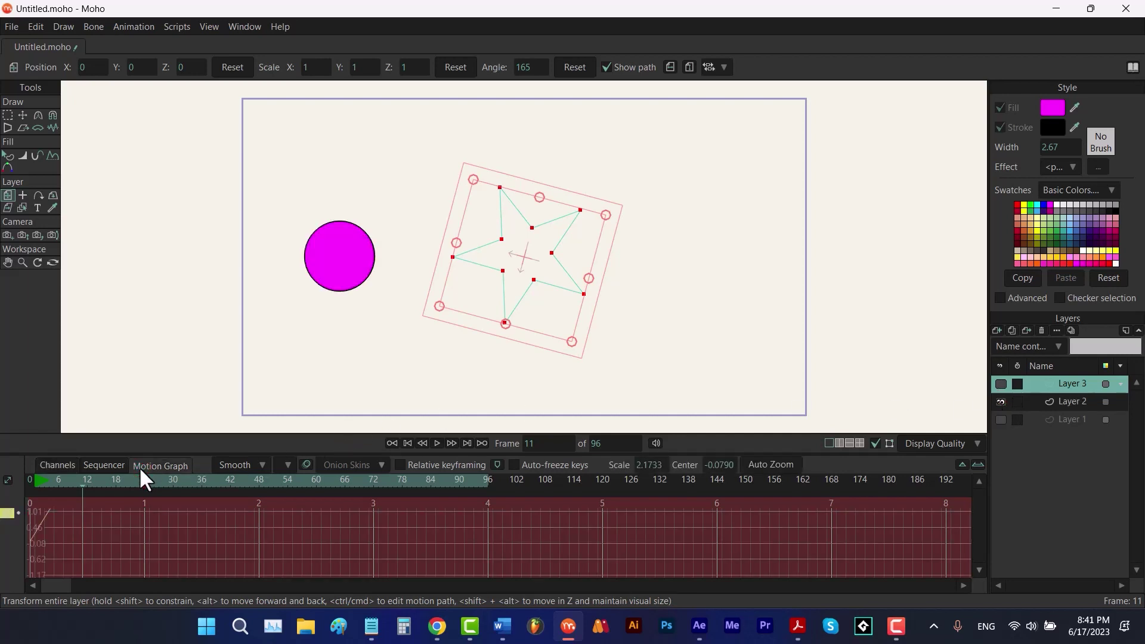
pyautogui.click(1068, 402)
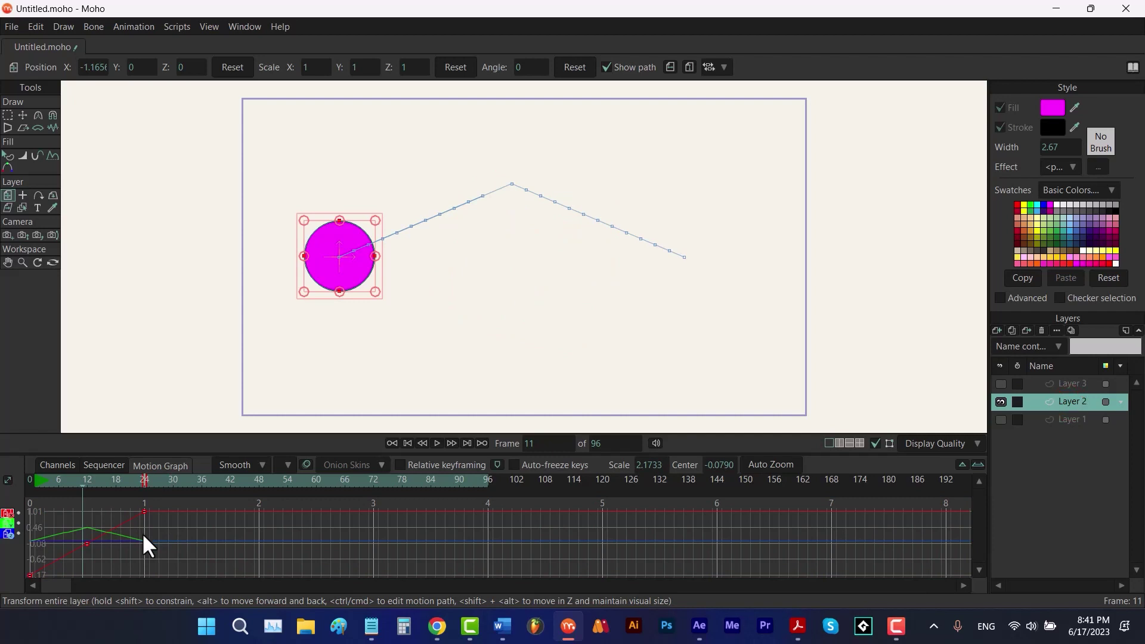
# Fit the Y curve in the Motion Graph and change its frame 12 keyframe to Ease In/Out.
pyautogui.click(8, 523)
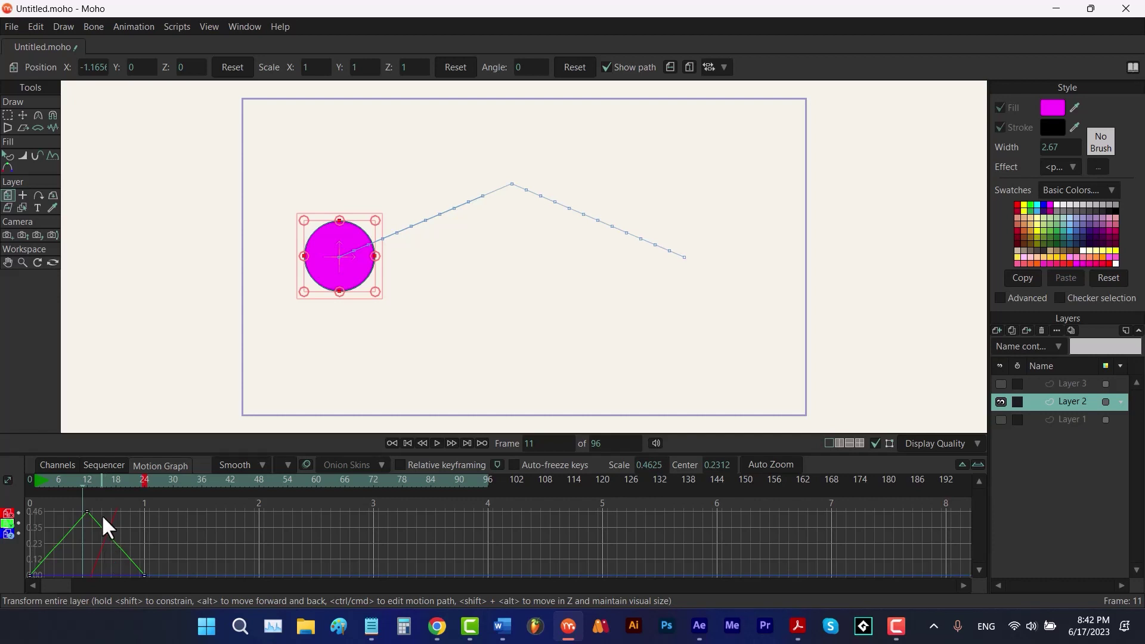
pyautogui.rightClick(84, 510)
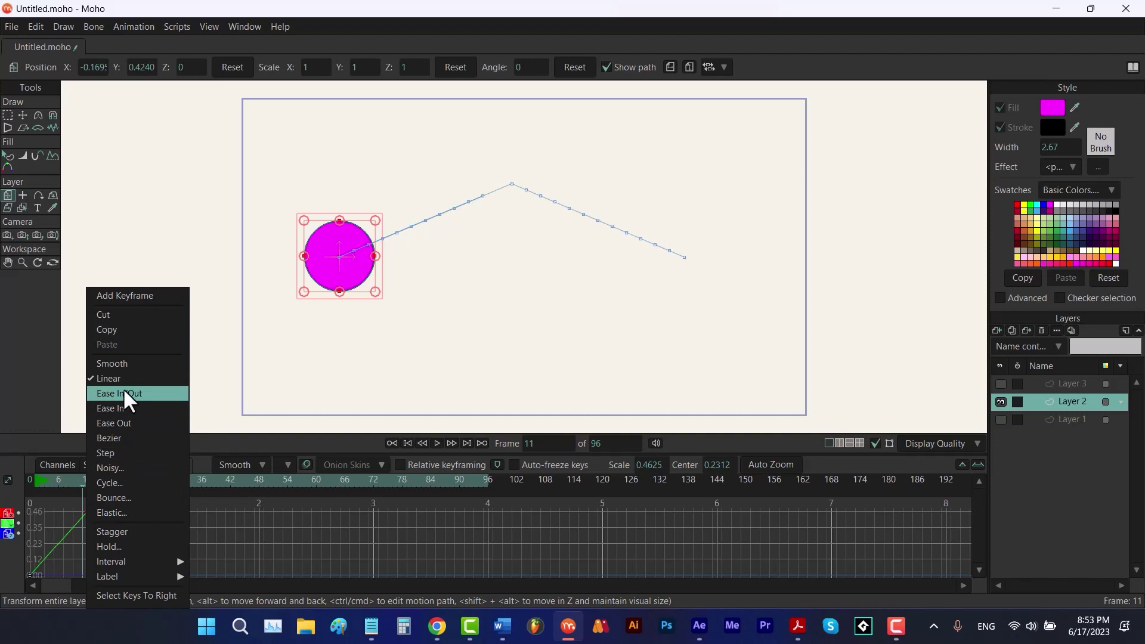
pyautogui.click(123, 391)
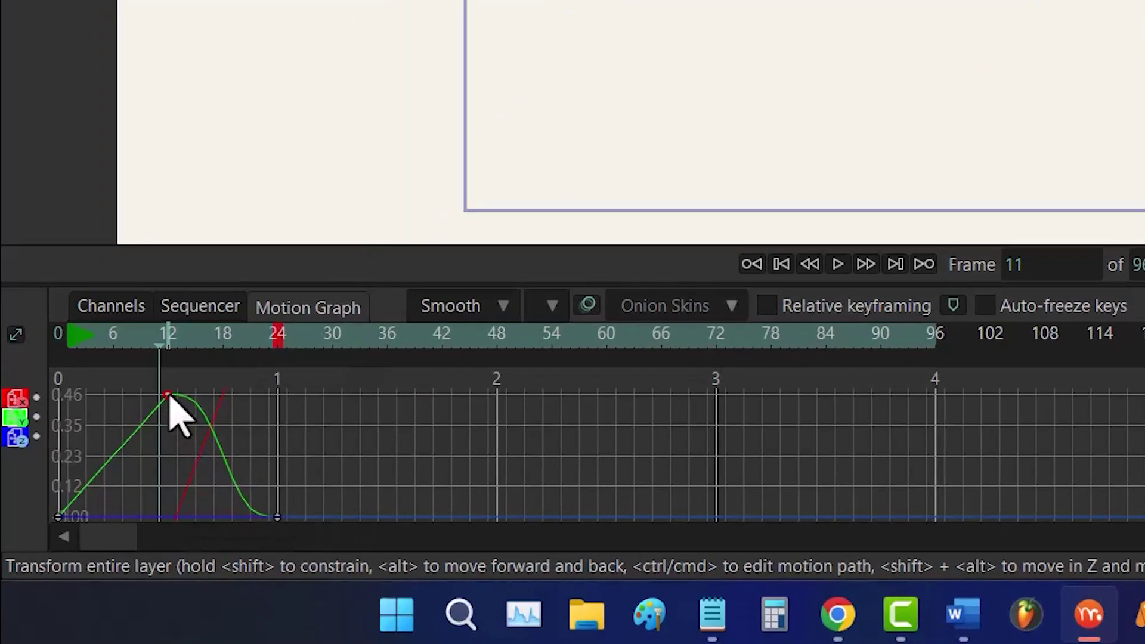
# Try Ease In and Ease Out in turn on the Y curve's frame 12 keyframe.
pyautogui.rightClick(87, 512)
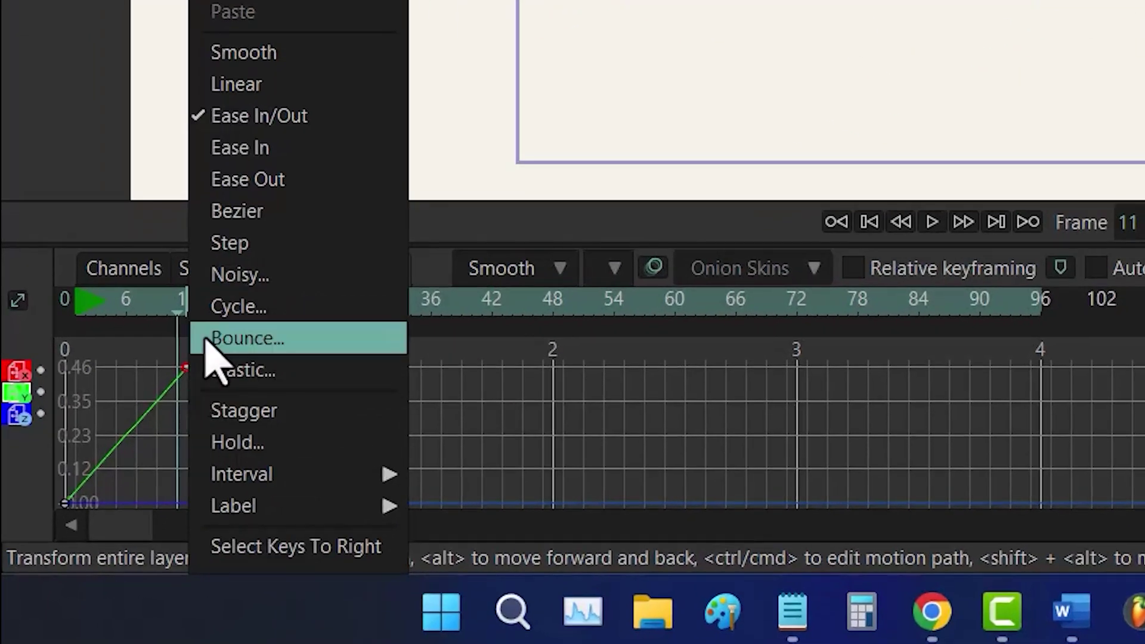
pyautogui.click(292, 153)
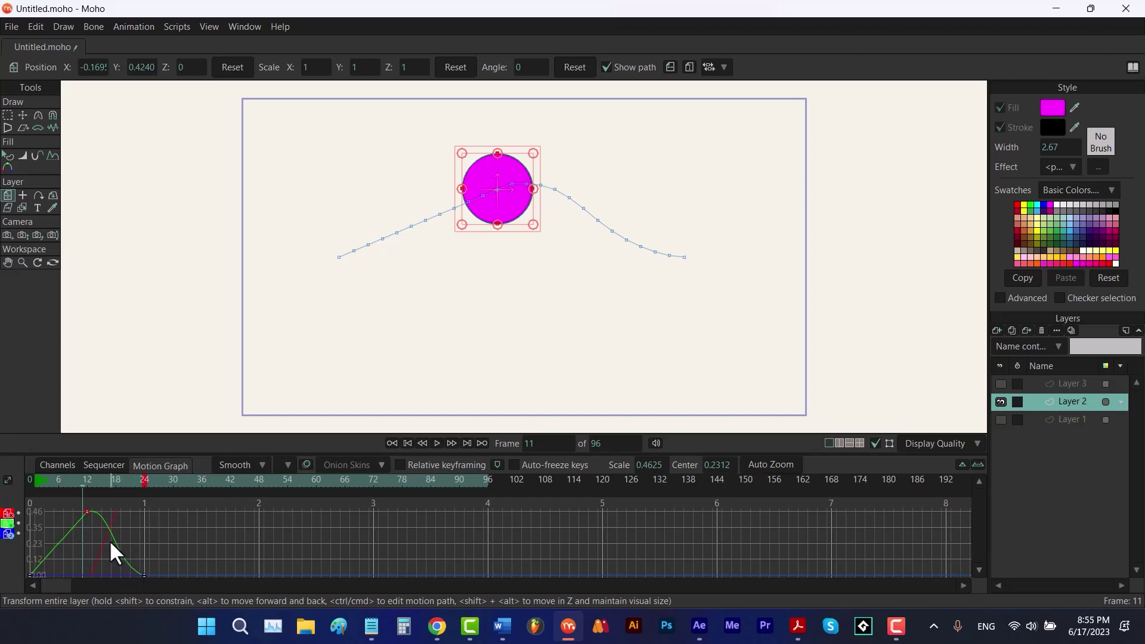
pyautogui.rightClick(85, 510)
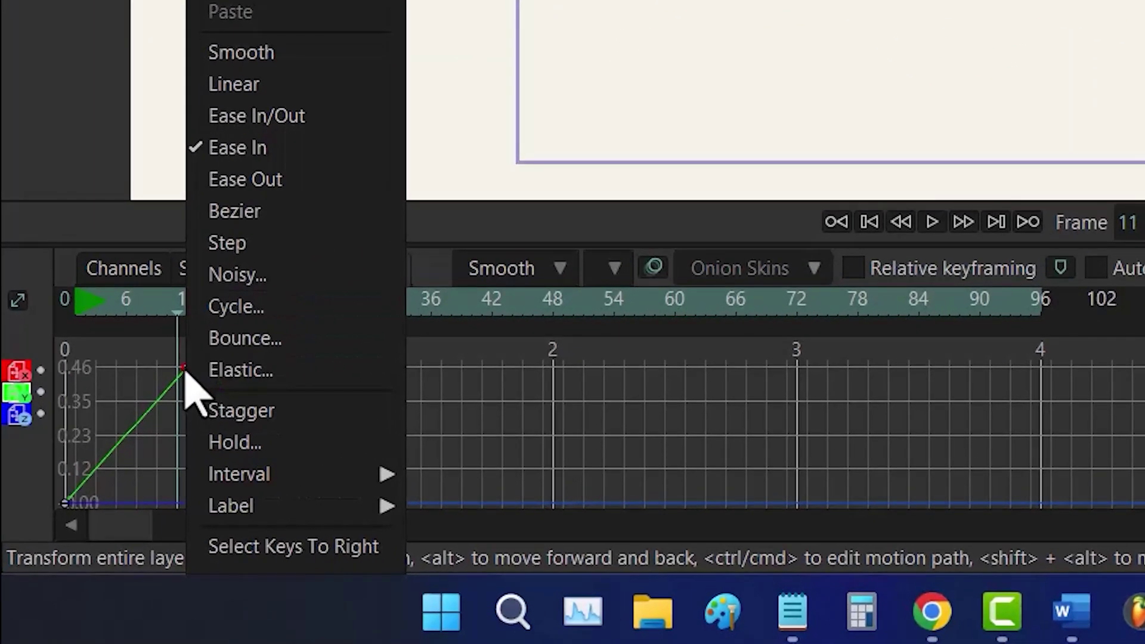
pyautogui.click(280, 180)
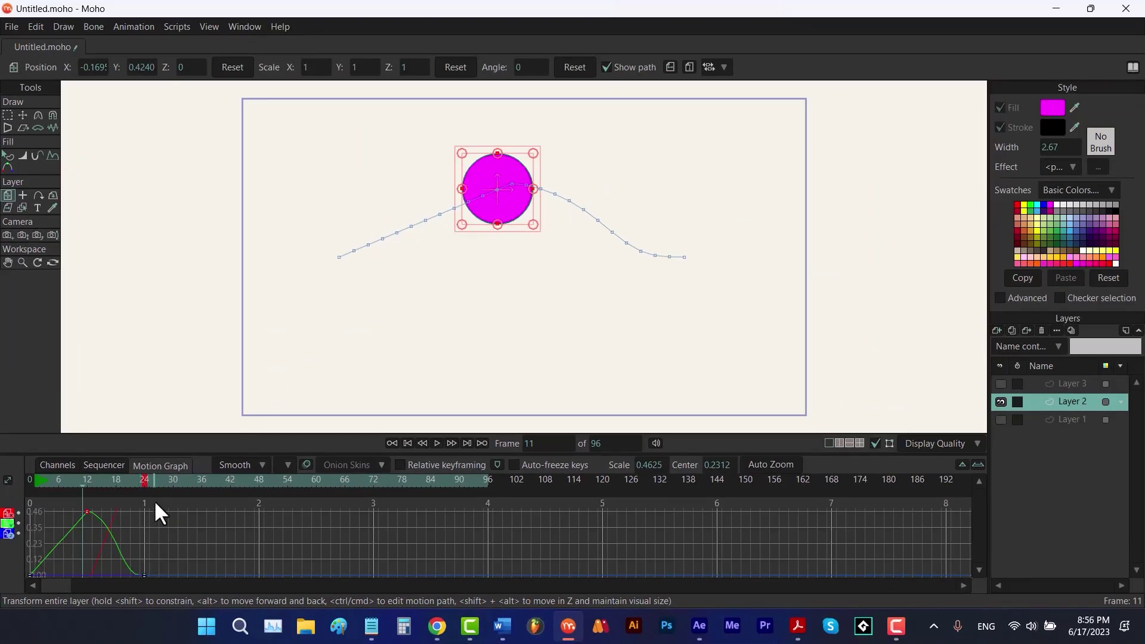
# Select all three Y keyframes at frames 0, 12 and 24 and change them to Ease In/Out.
pyautogui.moveTo(155, 502); pyautogui.dragTo(51, 569)
pyautogui.rightClick(85, 510)
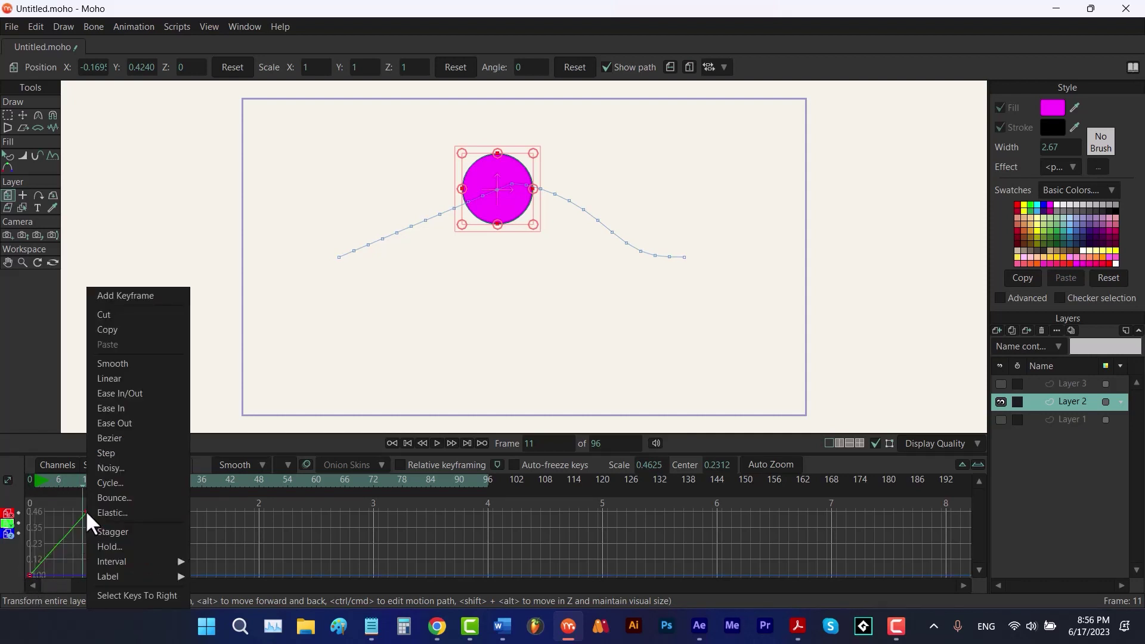
pyautogui.click(145, 393)
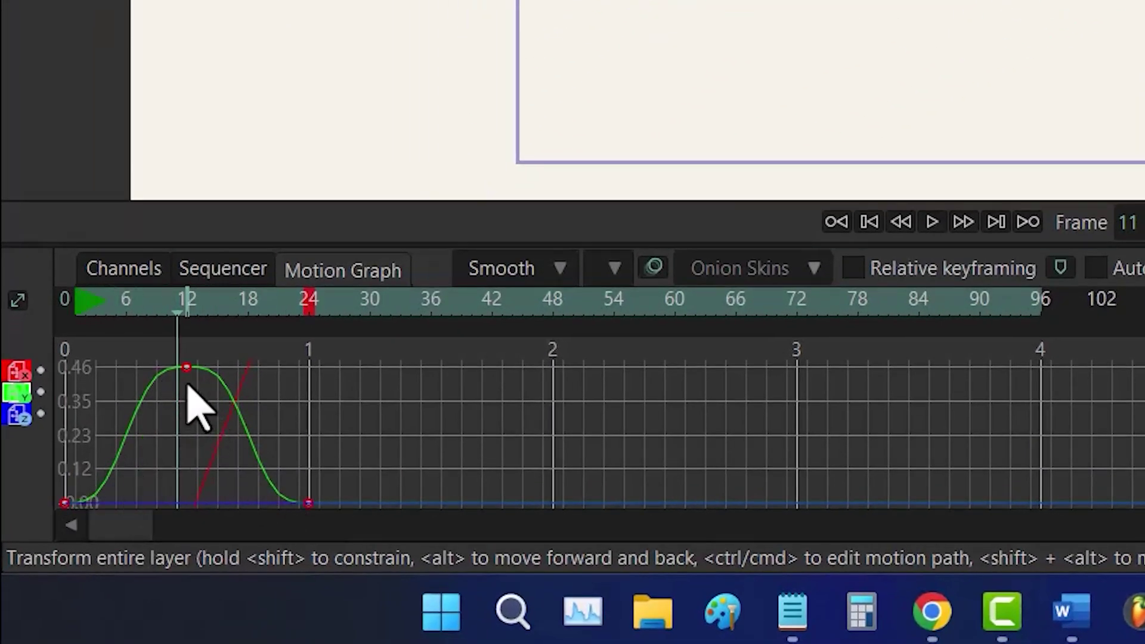
# Change the three selected Y keyframes to Smooth and deselect them.
pyautogui.rightClick(188, 374)
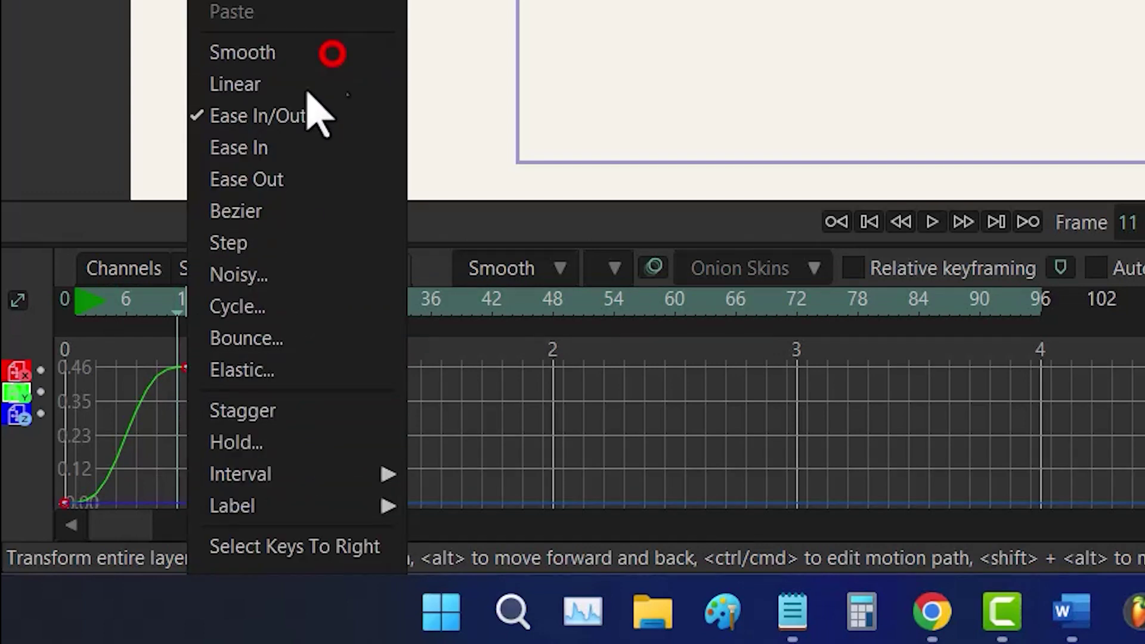
pyautogui.click(332, 54)
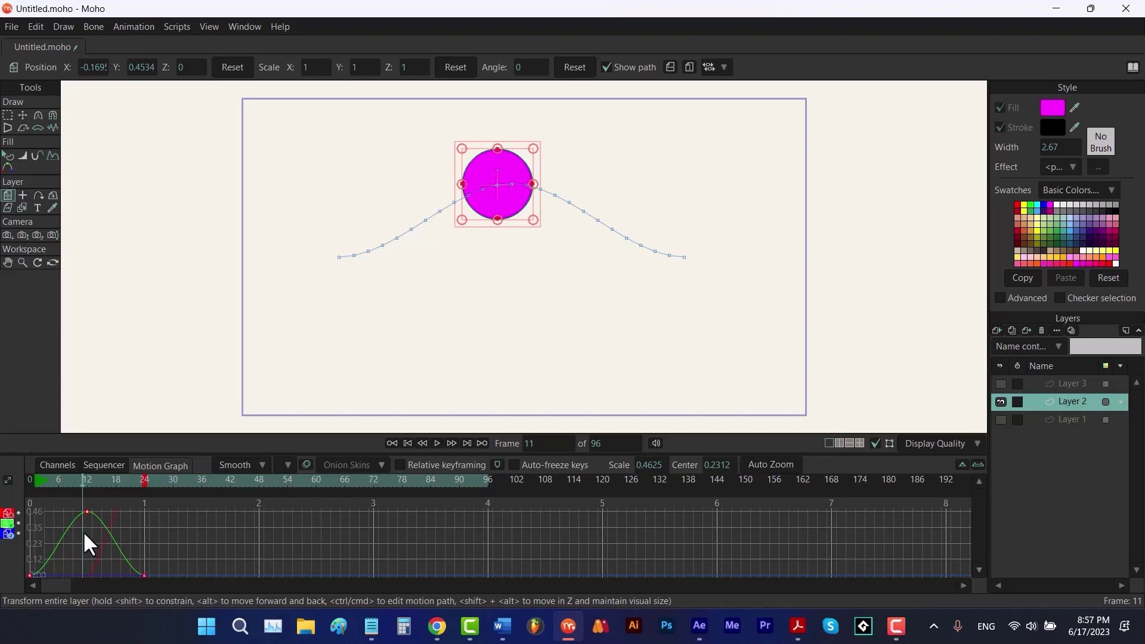
pyautogui.click(146, 533)
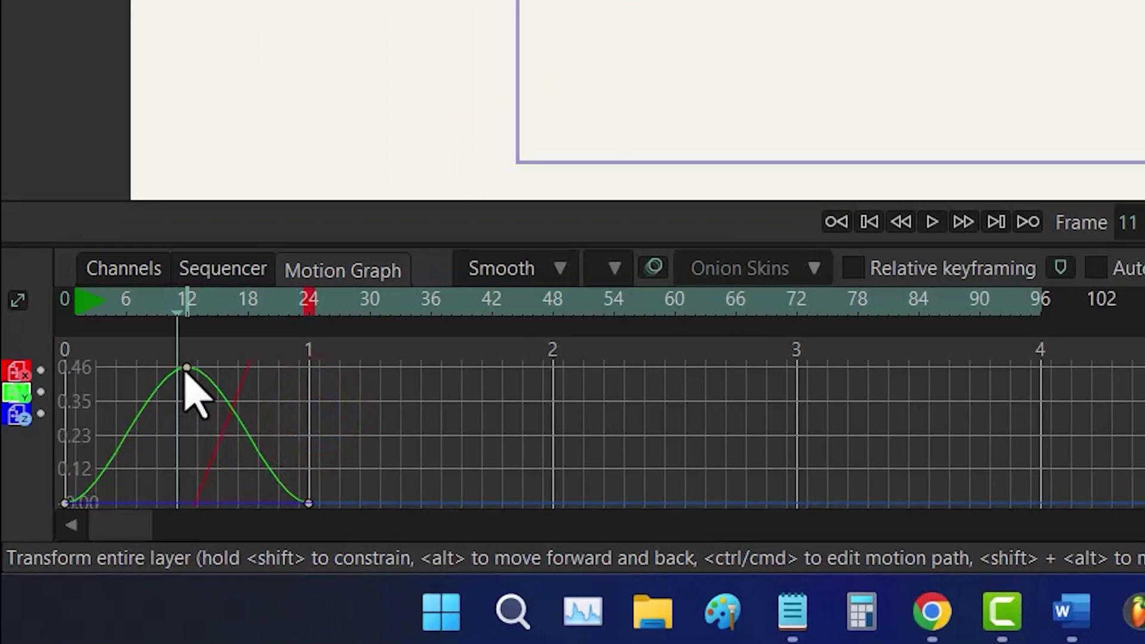
# Change the Y curve's frame 12 keyframe to Bezier and reshape the handles between frames 12 and 24.
pyautogui.rightClick(86, 513)
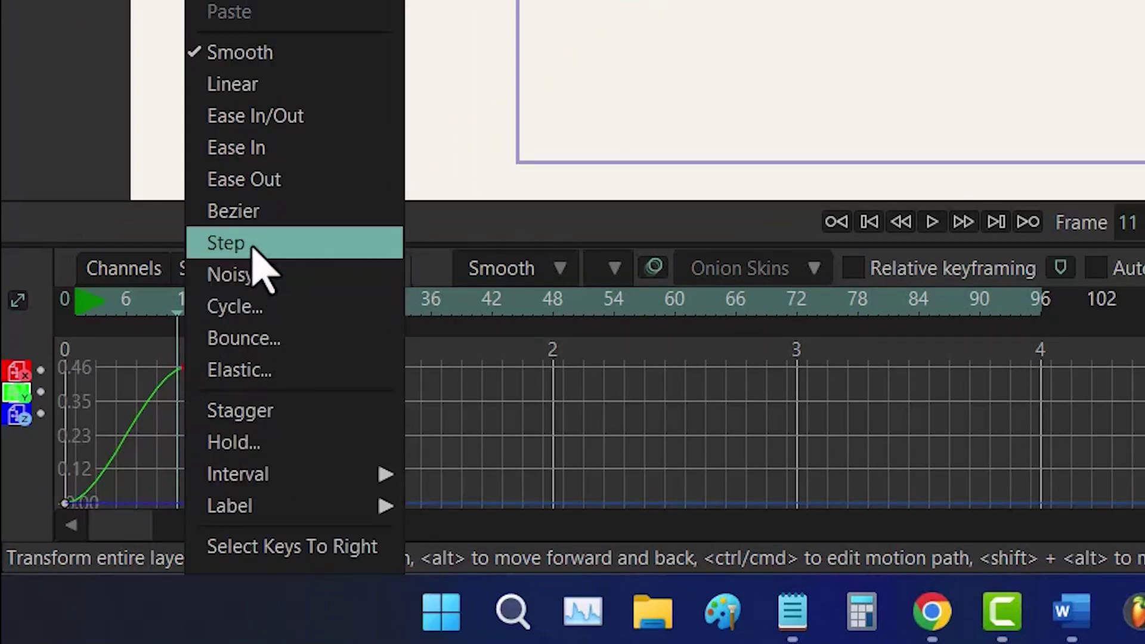
pyautogui.click(256, 213)
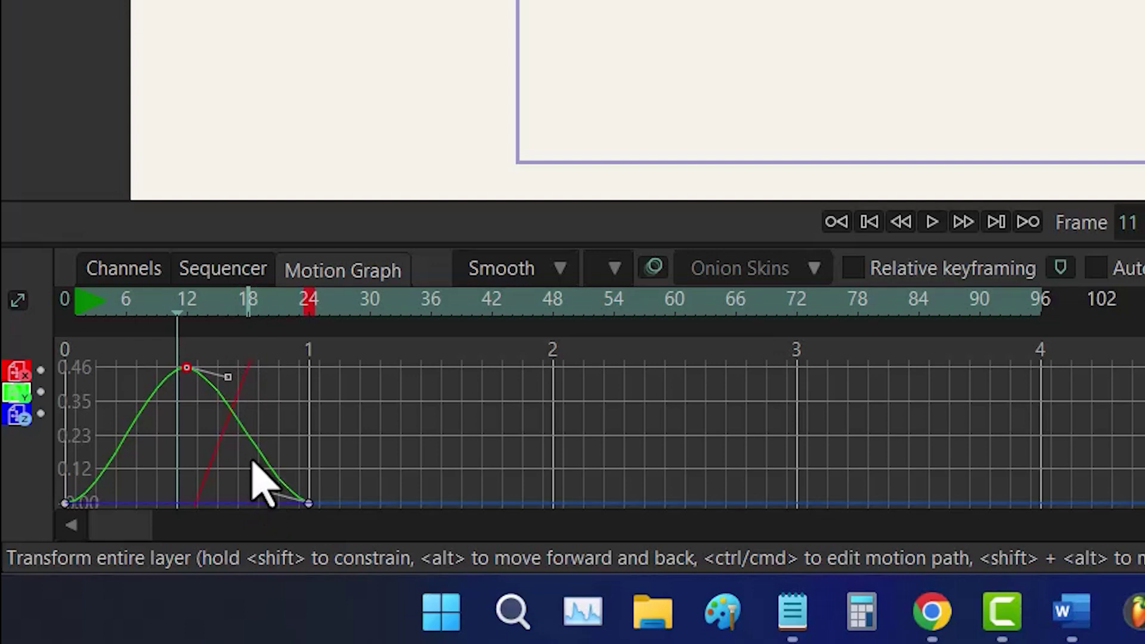
pyautogui.moveTo(228, 377); pyautogui.dragTo(254, 427)
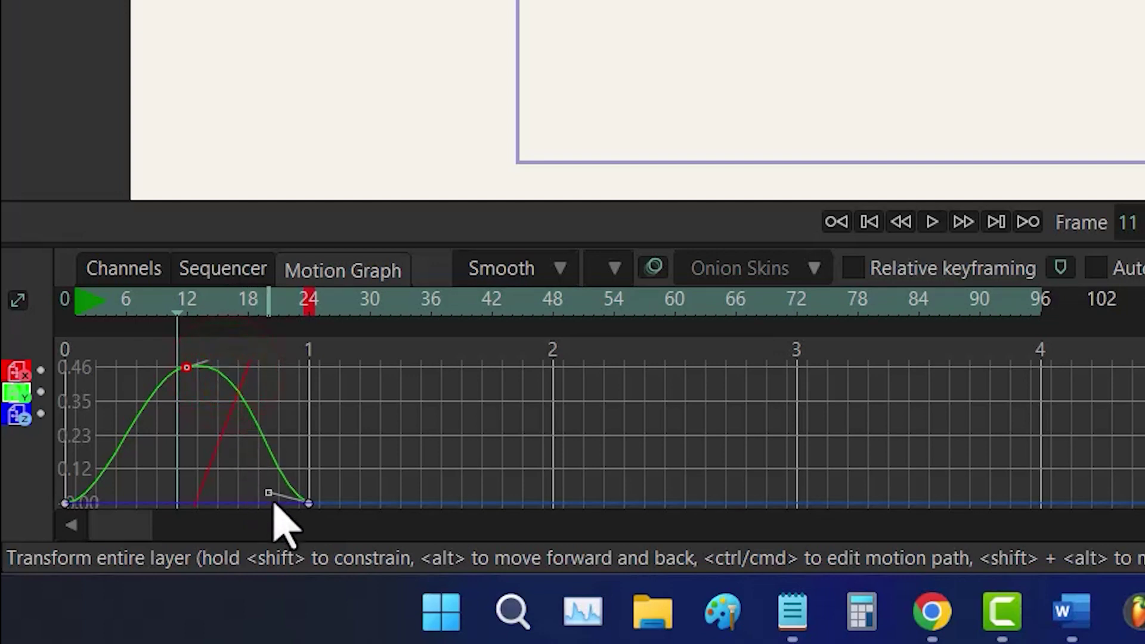
pyautogui.moveTo(268, 493); pyautogui.dragTo(218, 499)
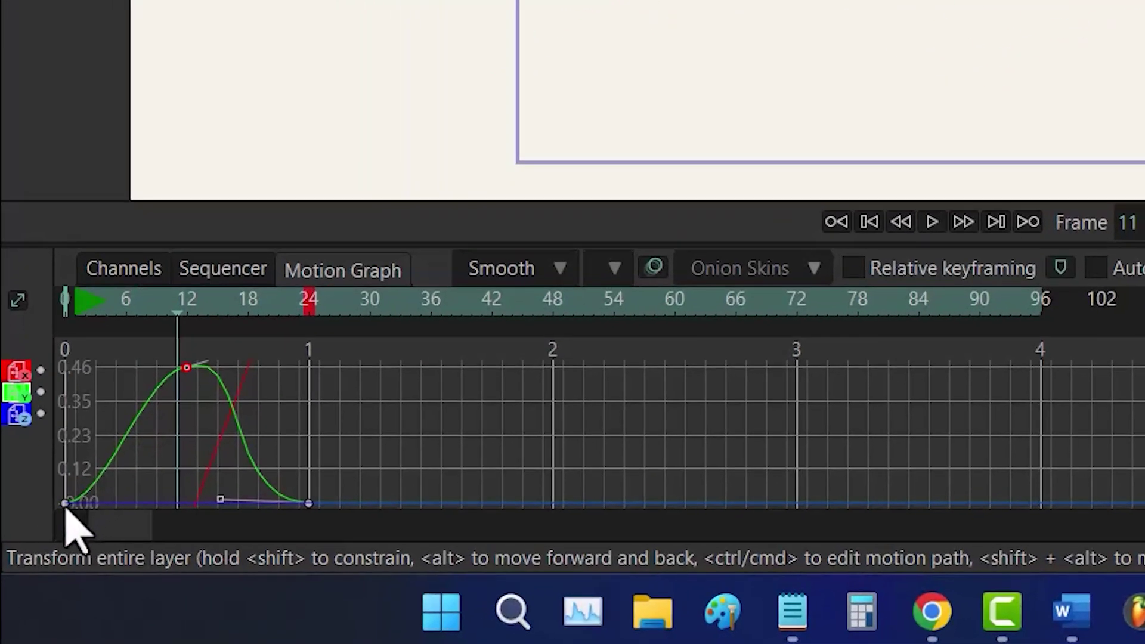
# Change the Y curve's frame 0 keyframe to Bezier and stretch both handles of the frame 12 keyframe nearly horizontal.
pyautogui.rightClick(66, 504)
pyautogui.click(146, 210)
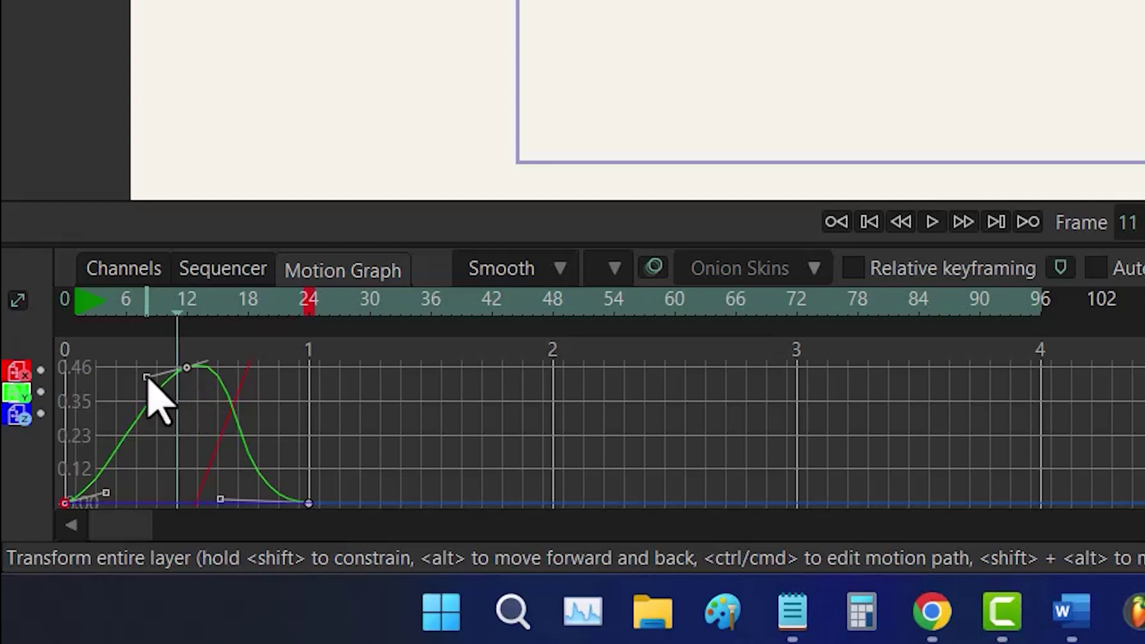
pyautogui.moveTo(147, 376); pyautogui.dragTo(153, 413)
pyautogui.moveTo(138, 407)
pyautogui.mouseDown()
pyautogui.moveTo(132, 388)
pyautogui.moveTo(137, 410)
pyautogui.mouseUp()
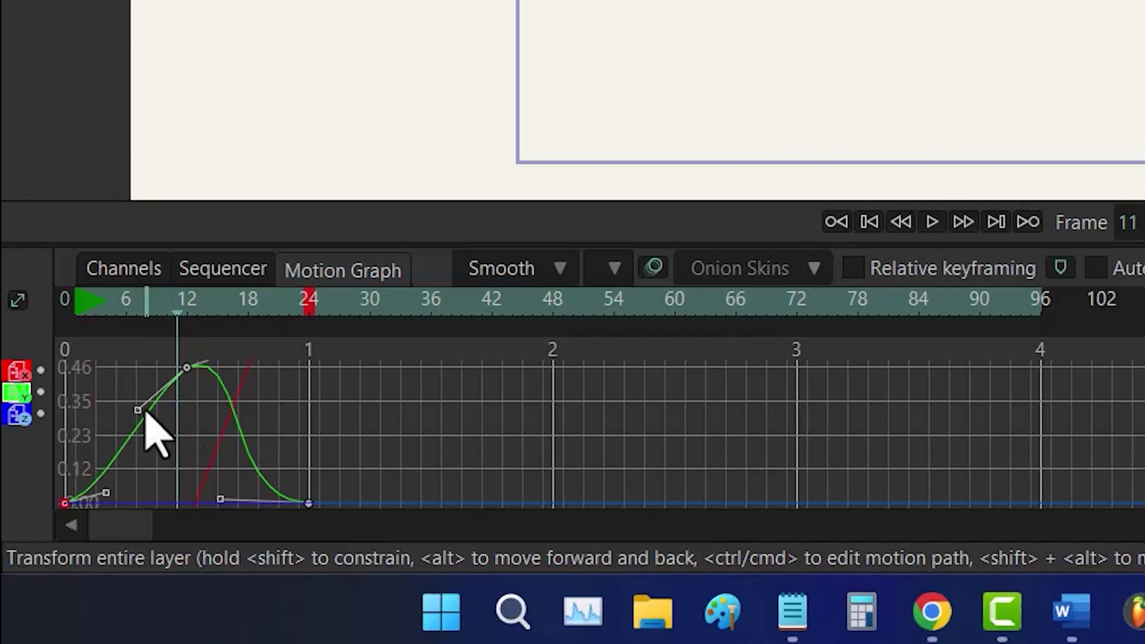
pyautogui.moveTo(138, 410); pyautogui.dragTo(124, 369)
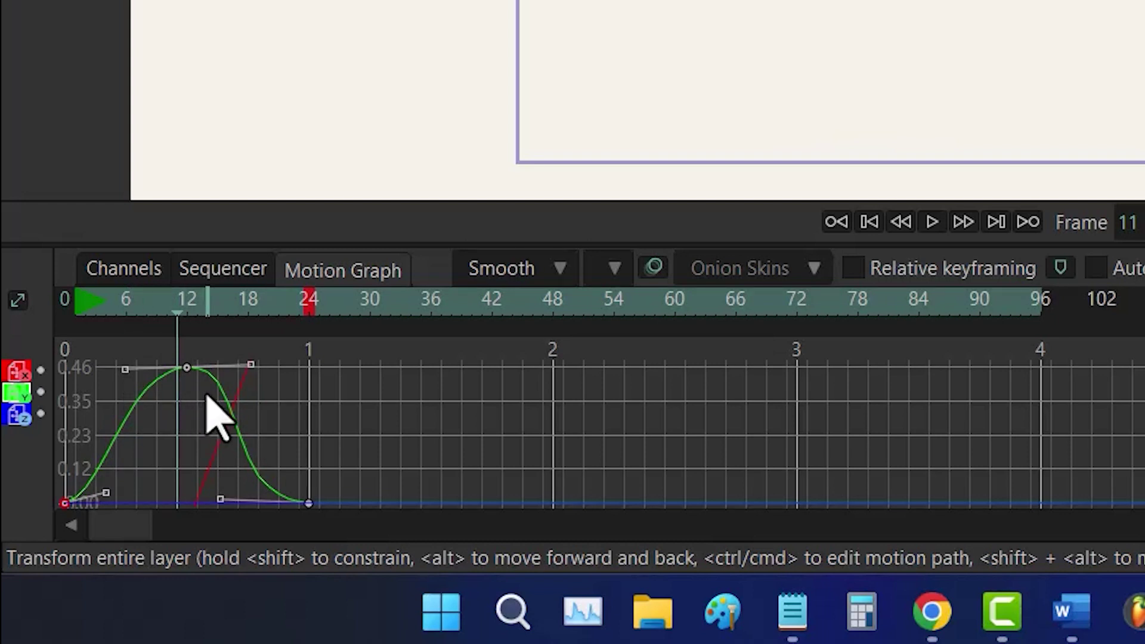
pyautogui.moveTo(251, 365); pyautogui.dragTo(311, 369)
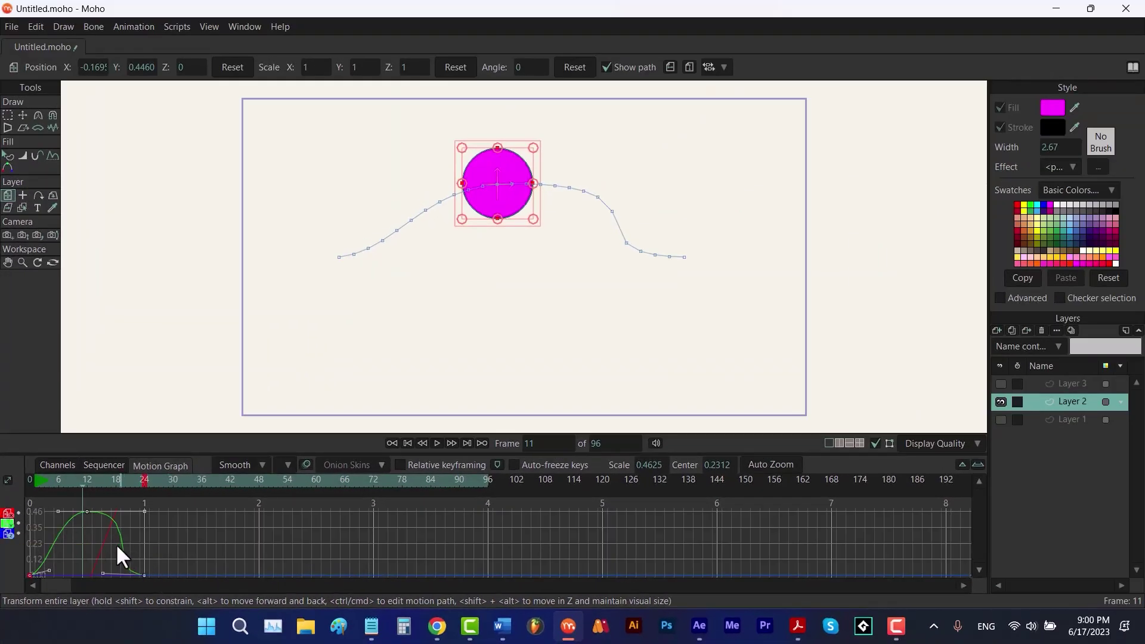
# Rejoin Layer 2's separated X, Y and Z dimensions and undo the change.
pyautogui.rightClick(10, 530)
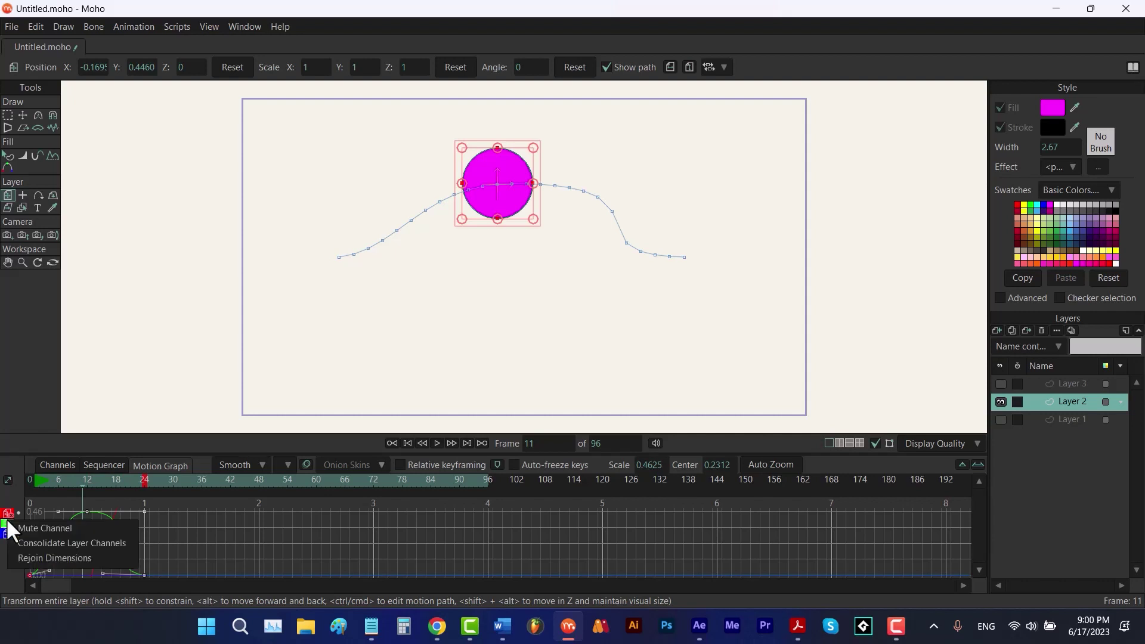
pyautogui.click(39, 560)
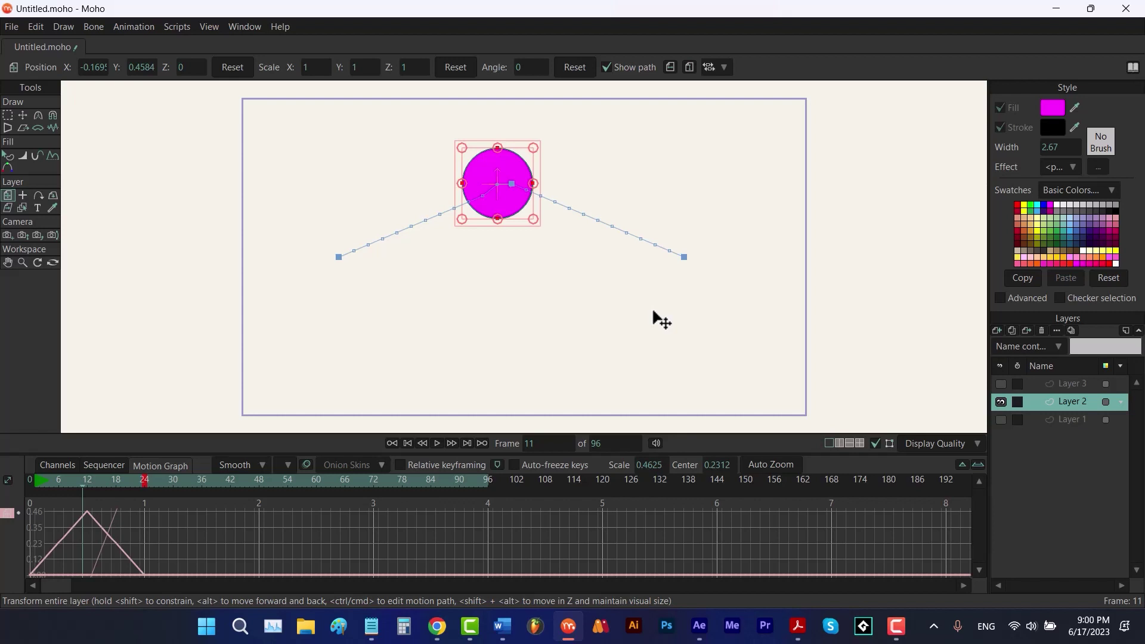
pyautogui.hotkey('ctrl', 'z')
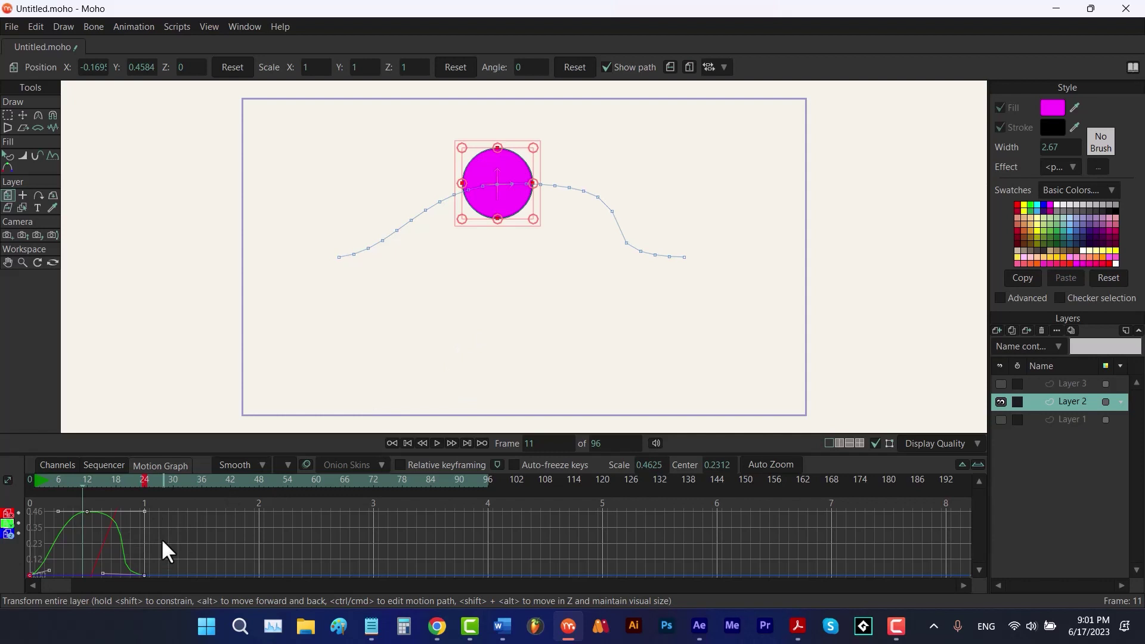
pyautogui.rightClick(6, 528)
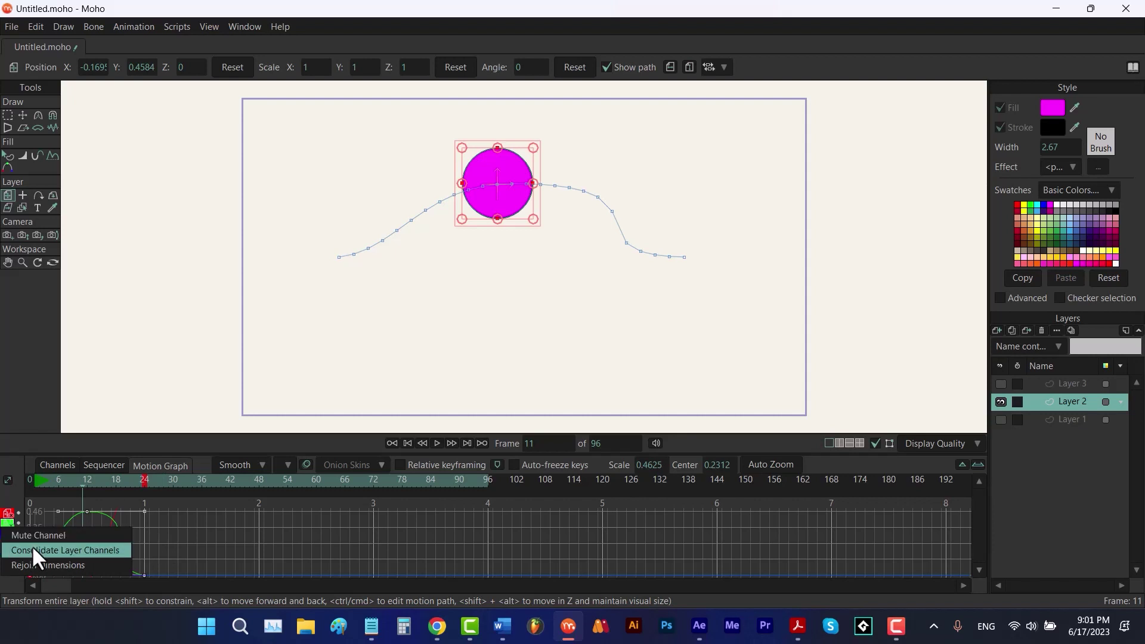
pyautogui.click(31, 545)
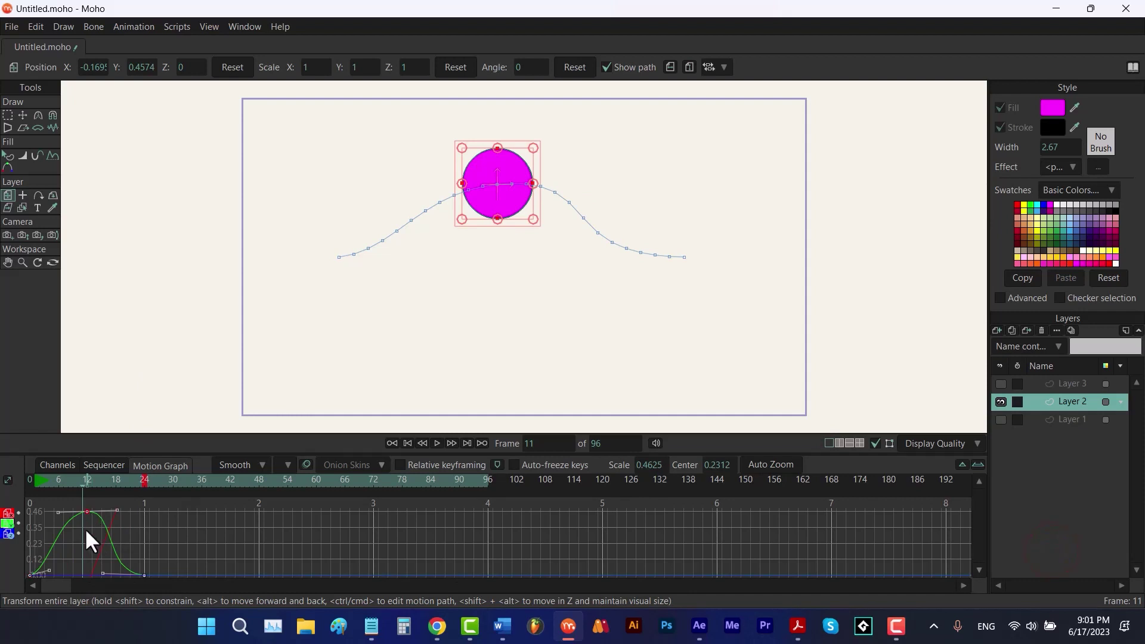
# Select the Y keyframes at frames 0 and 24 and change them to Smooth.
pyautogui.moveTo(215, 549); pyautogui.dragTo(27, 571)
pyautogui.rightClick(28, 574)
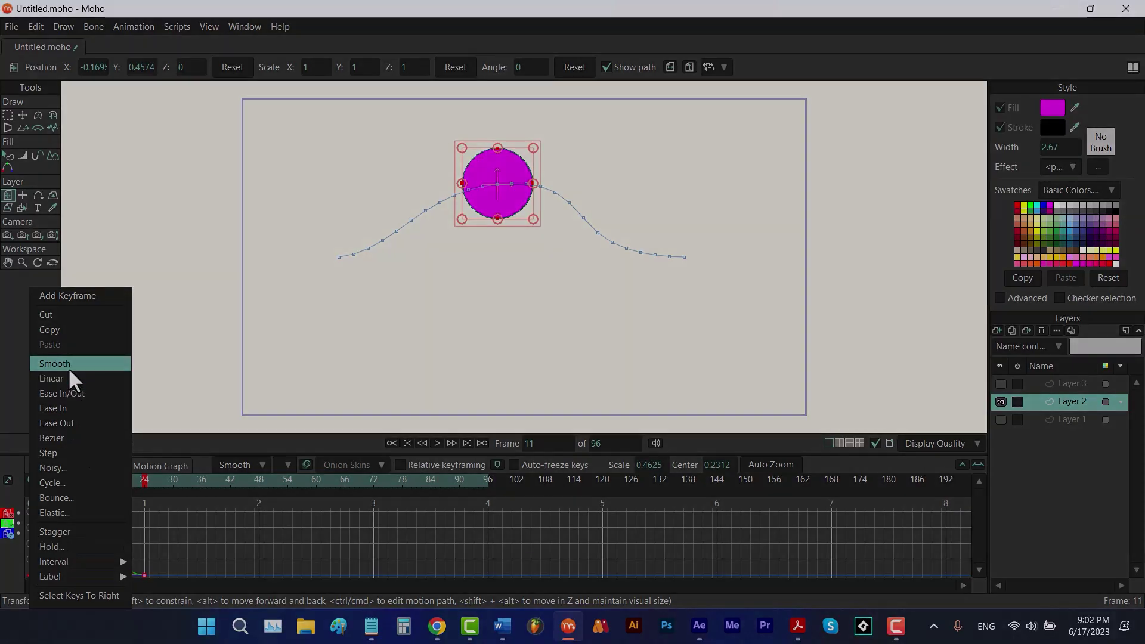
pyautogui.click(68, 368)
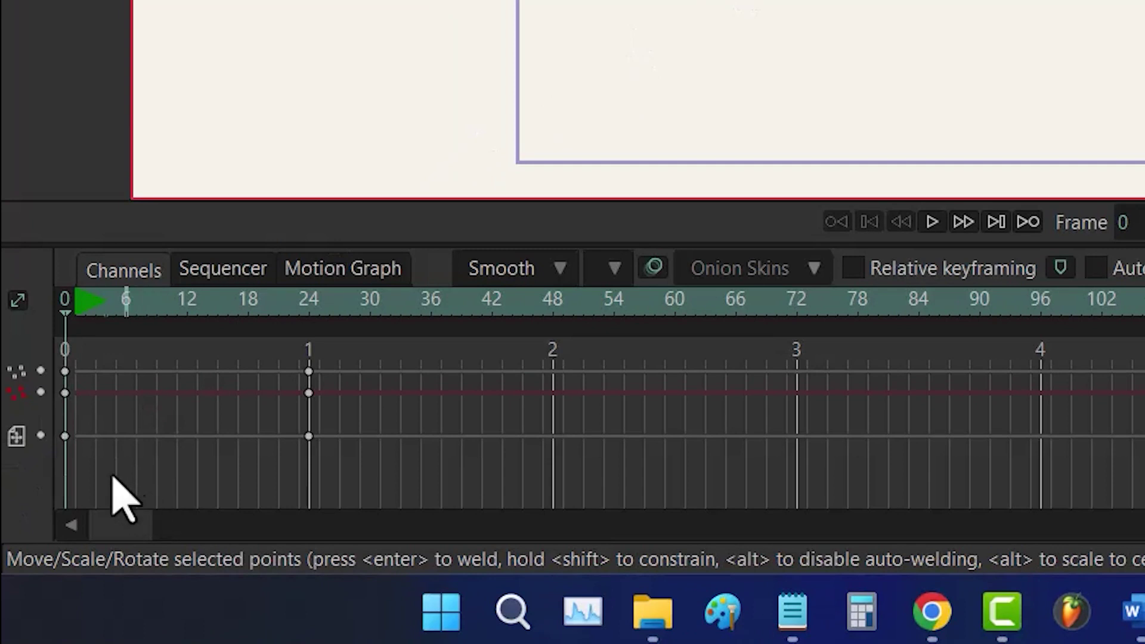
# Separate the dimensions of the square's selected point motion channel in the Untitled 7 document.
pyautogui.rightClick(17, 395)
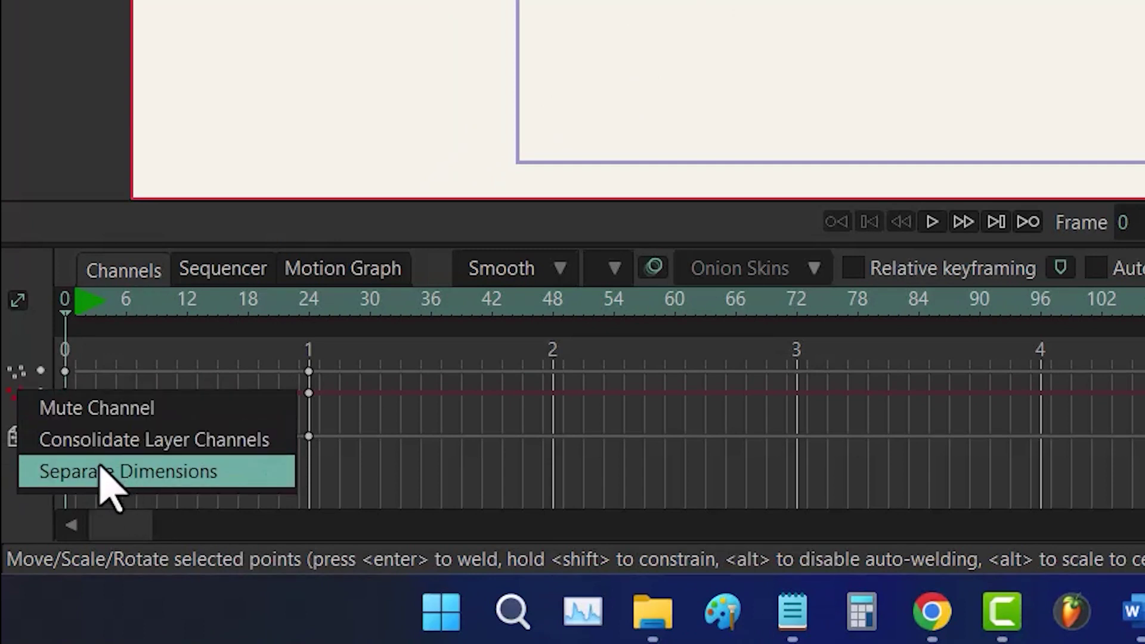
pyautogui.rightClick(16, 372)
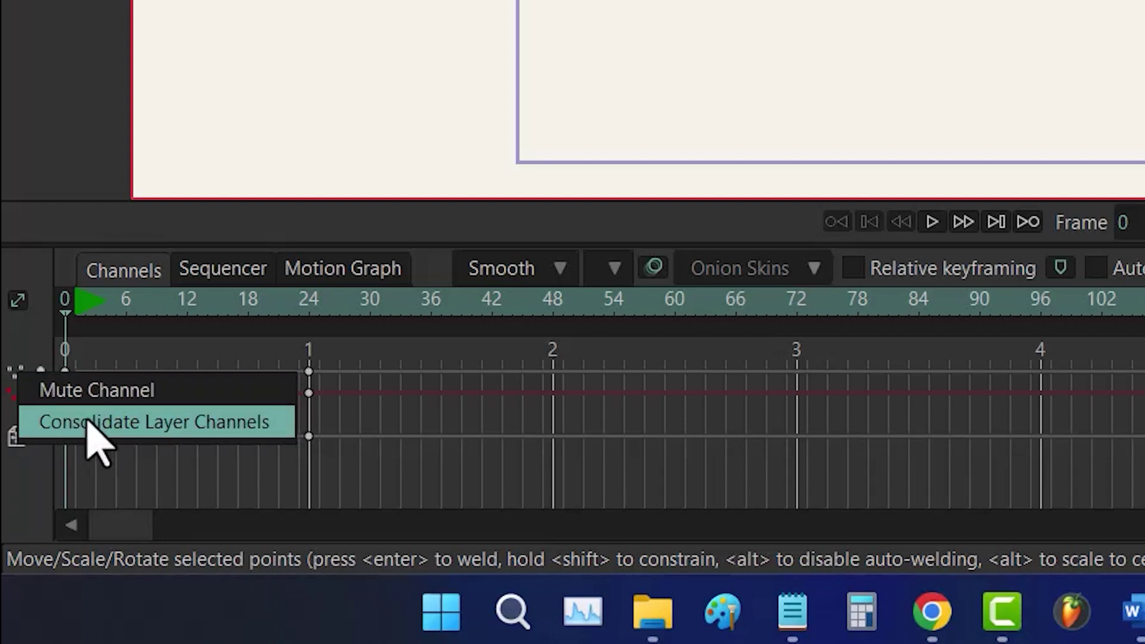
pyautogui.rightClick(13, 396)
pyautogui.click(88, 475)
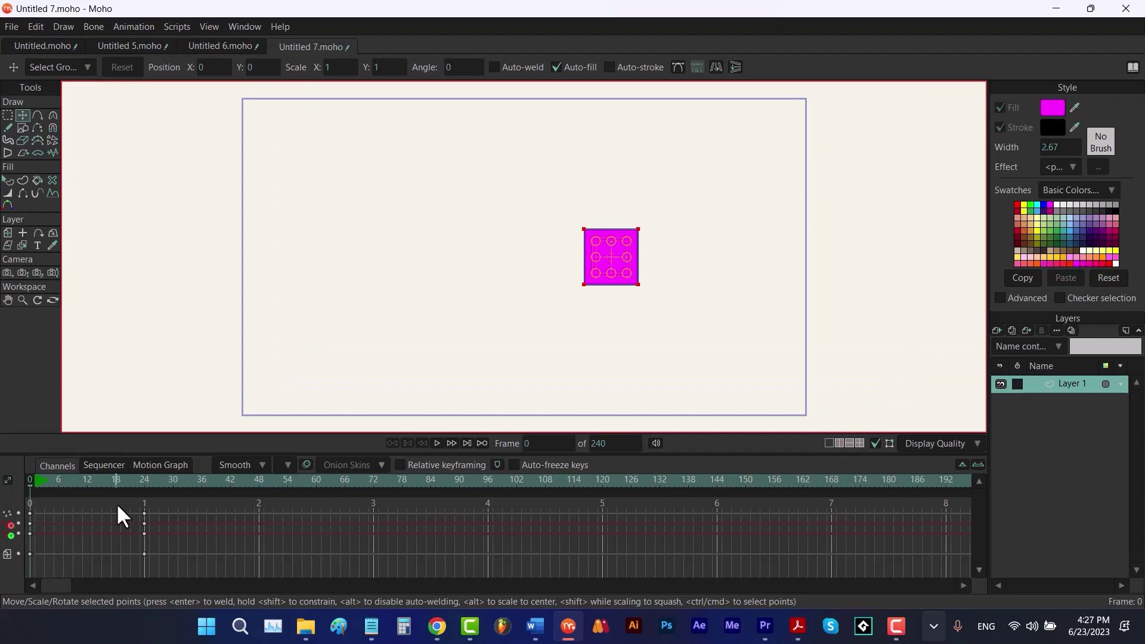
# Display the square's upper-left corner point curves in the Motion Graph and raise its X keyframe at frame 24.
pyautogui.click(143, 464)
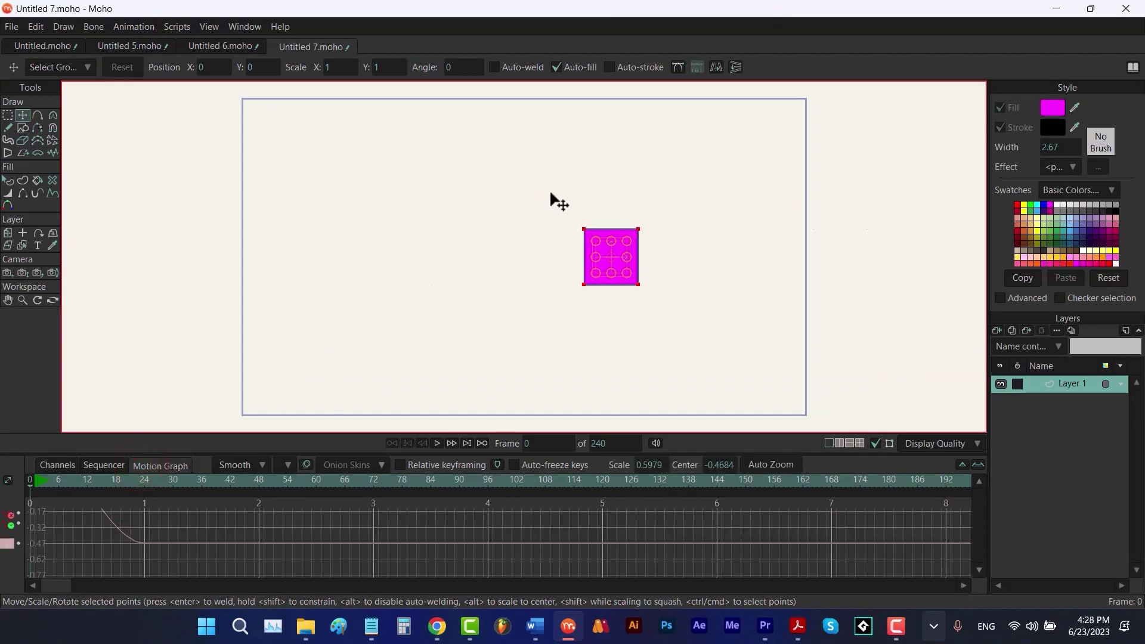
pyautogui.moveTo(549, 191); pyautogui.dragTo(608, 256)
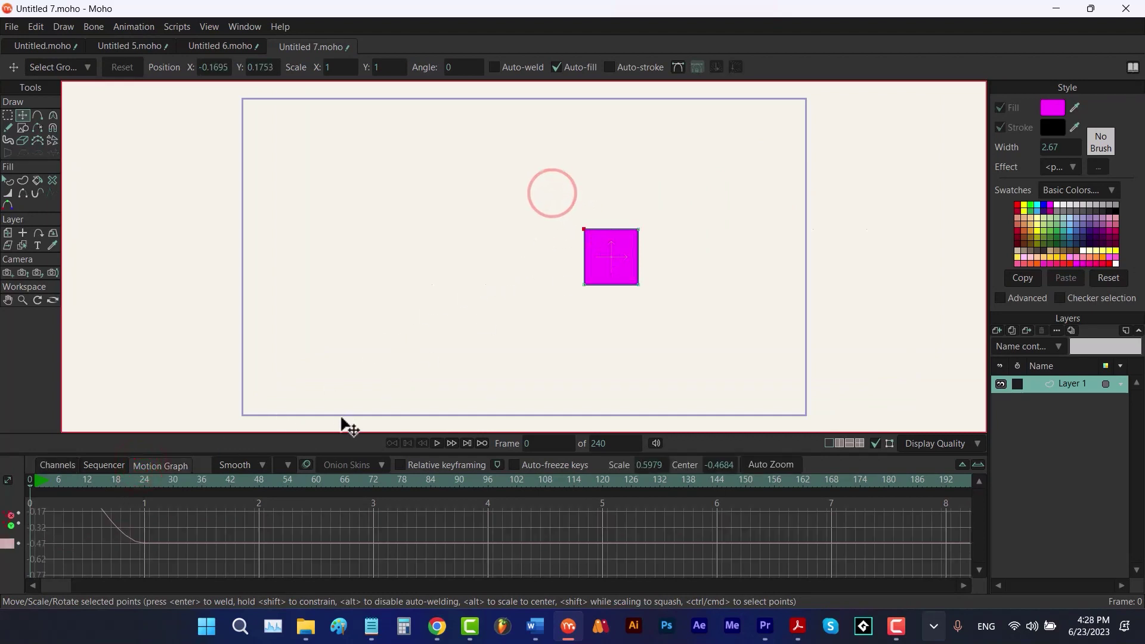
pyautogui.click(9, 514)
pyautogui.hotkey('alt', 'Right')
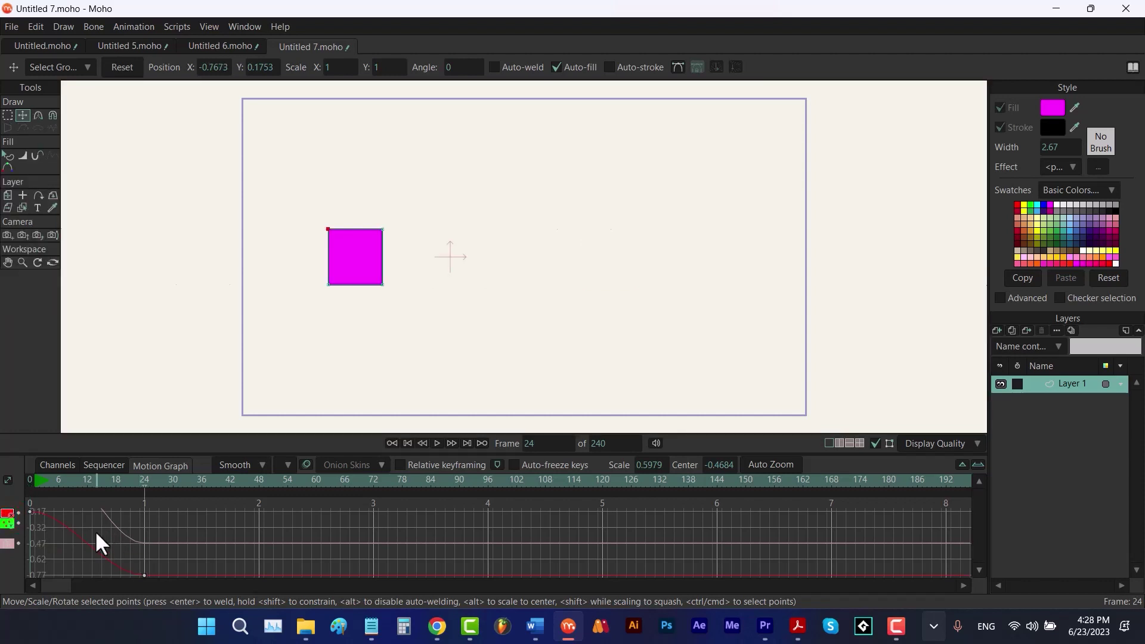
pyautogui.moveTo(653, 470)
pyautogui.mouseDown()
pyautogui.moveTo(626, 471)
pyautogui.moveTo(681, 471)
pyautogui.moveTo(668, 471)
pyautogui.mouseUp()
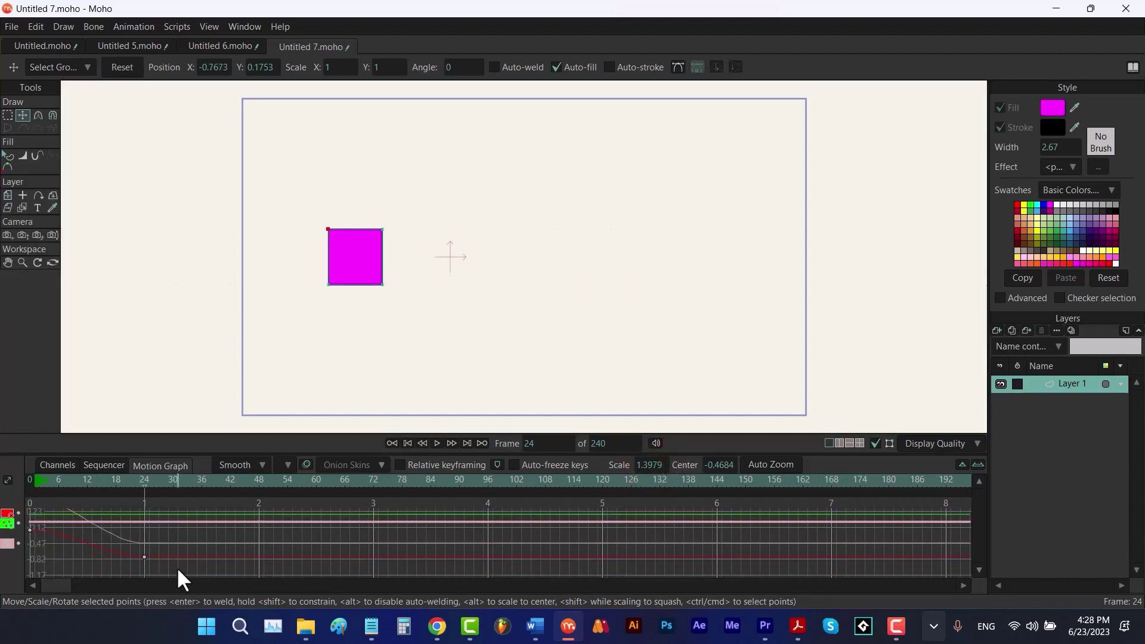
pyautogui.moveTo(144, 556); pyautogui.dragTo(141, 513)
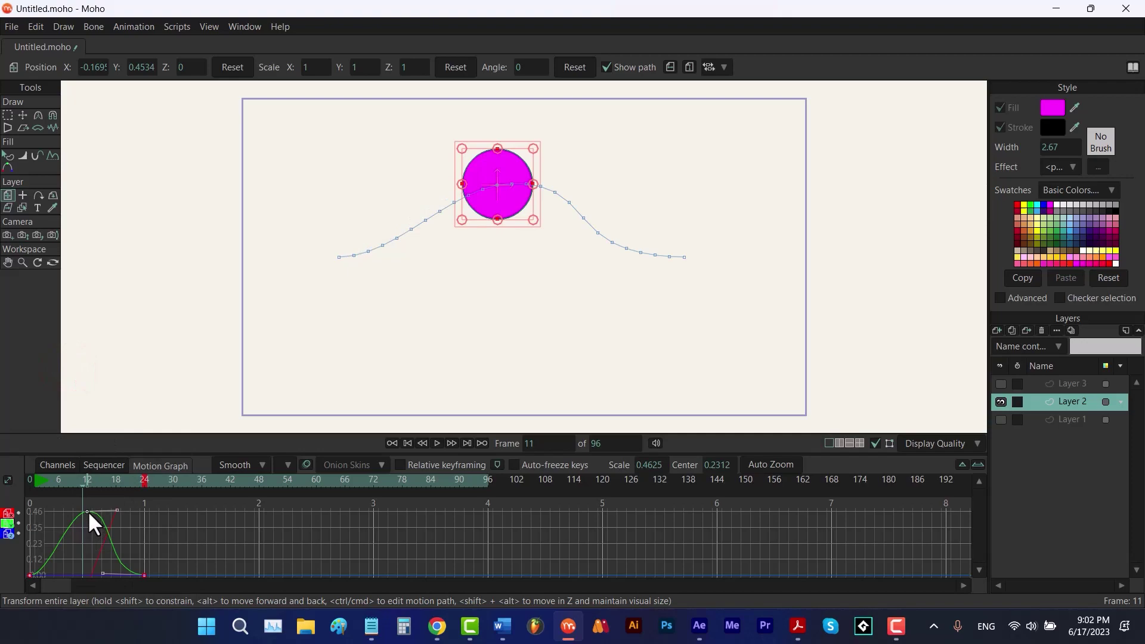
# Change the circle's Y keyframes at frames 12 and 0 to Step interpolation.
pyautogui.rightClick(87, 510)
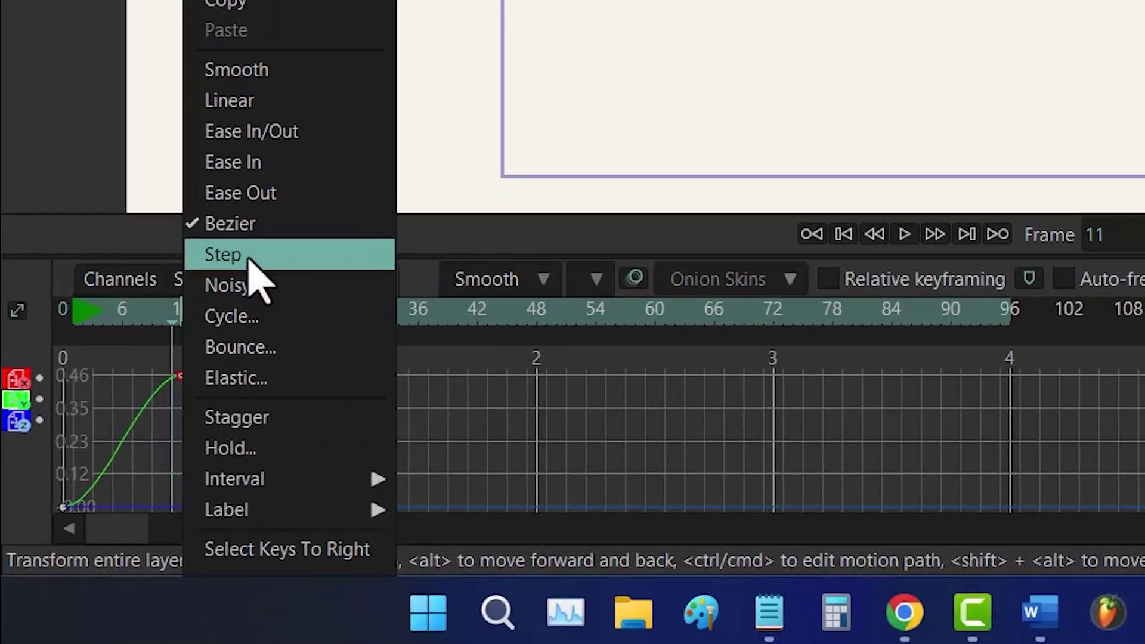
pyautogui.click(119, 453)
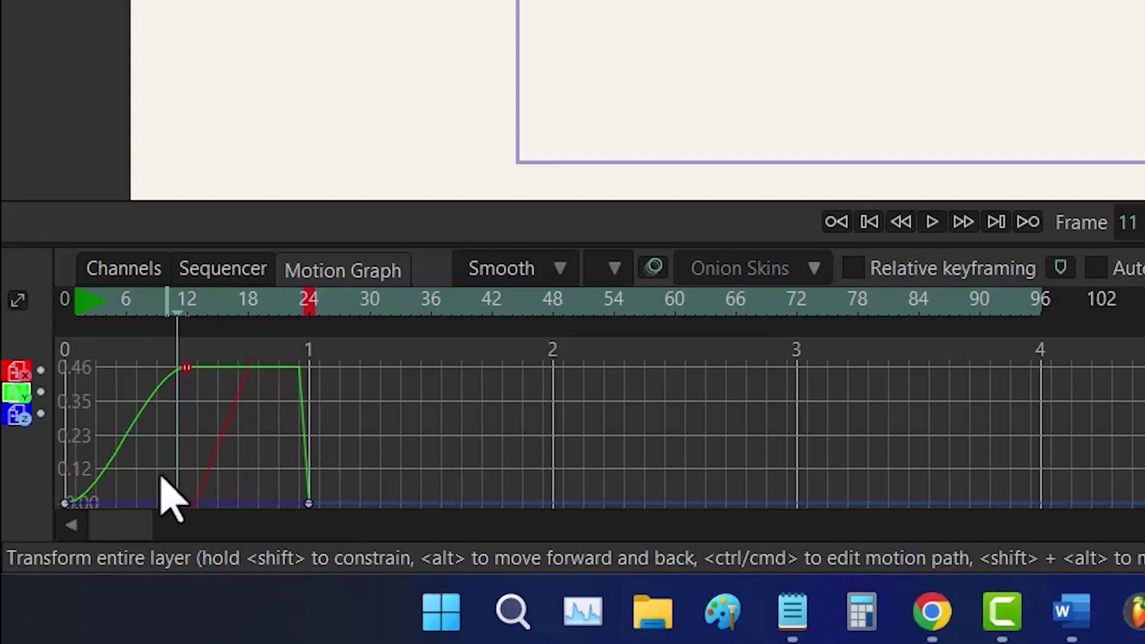
pyautogui.rightClick(64, 503)
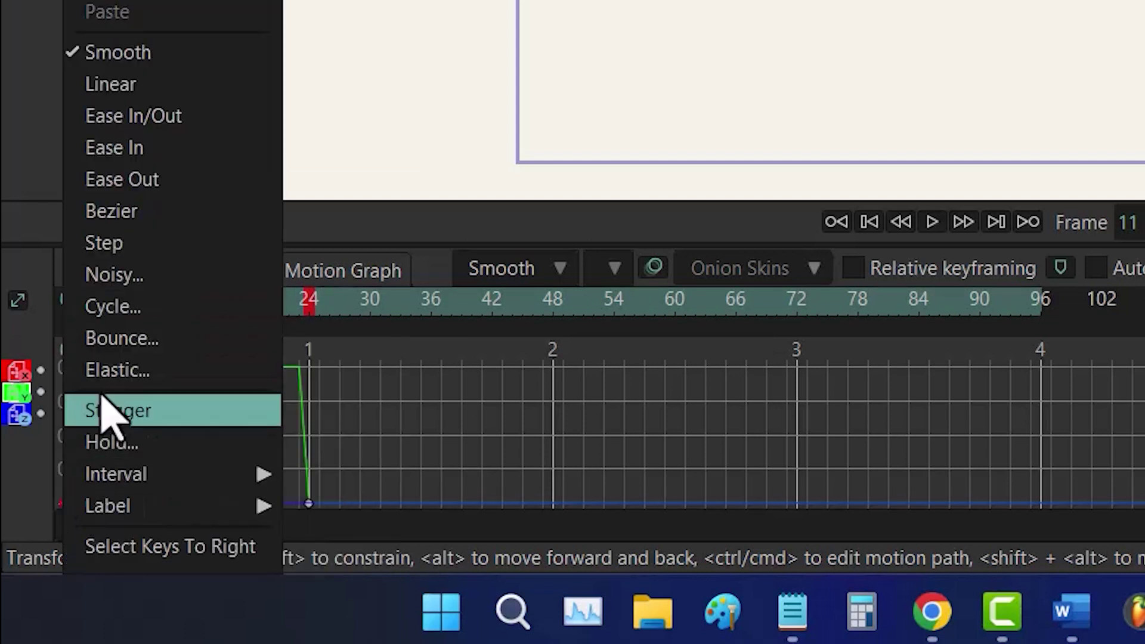
pyautogui.click(110, 244)
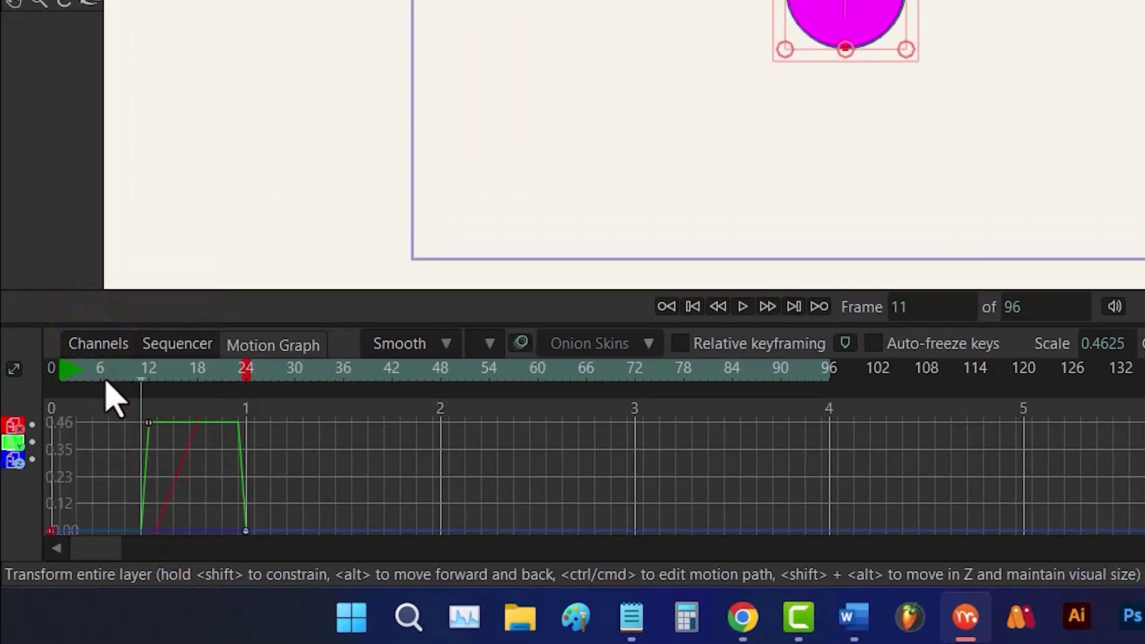
# Scrub the timeline through to frame 24 to examine the circle's stepped vertical motion.
pyautogui.moveTo(125, 302); pyautogui.dragTo(156, 302)
pyautogui.moveTo(73, 482); pyautogui.dragTo(97, 481)
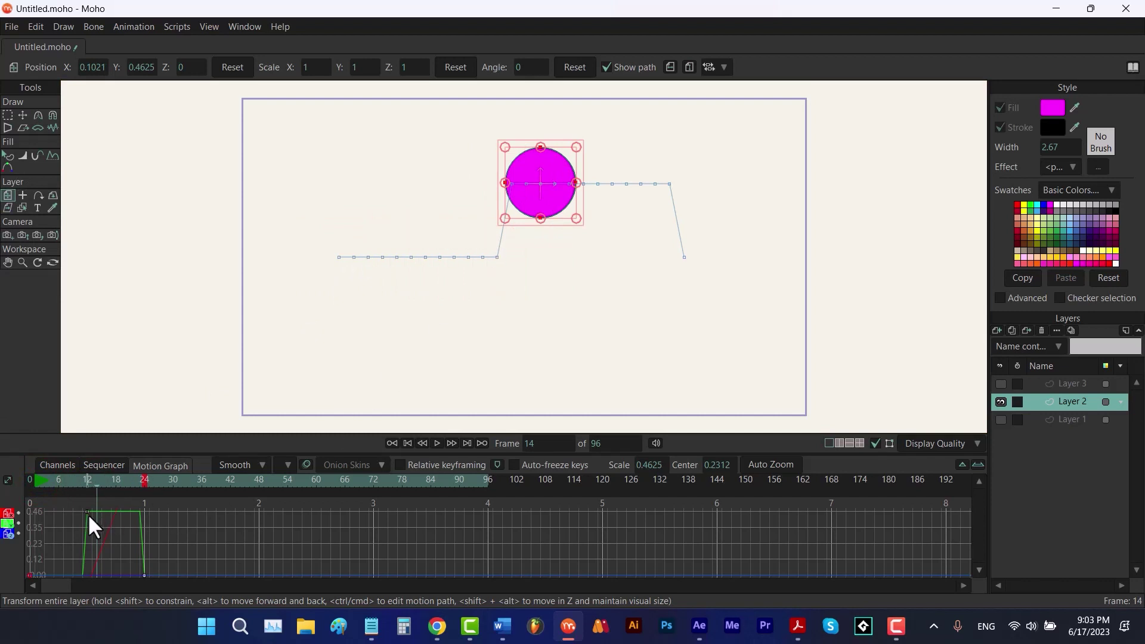
pyautogui.moveTo(117, 484); pyautogui.dragTo(143, 485)
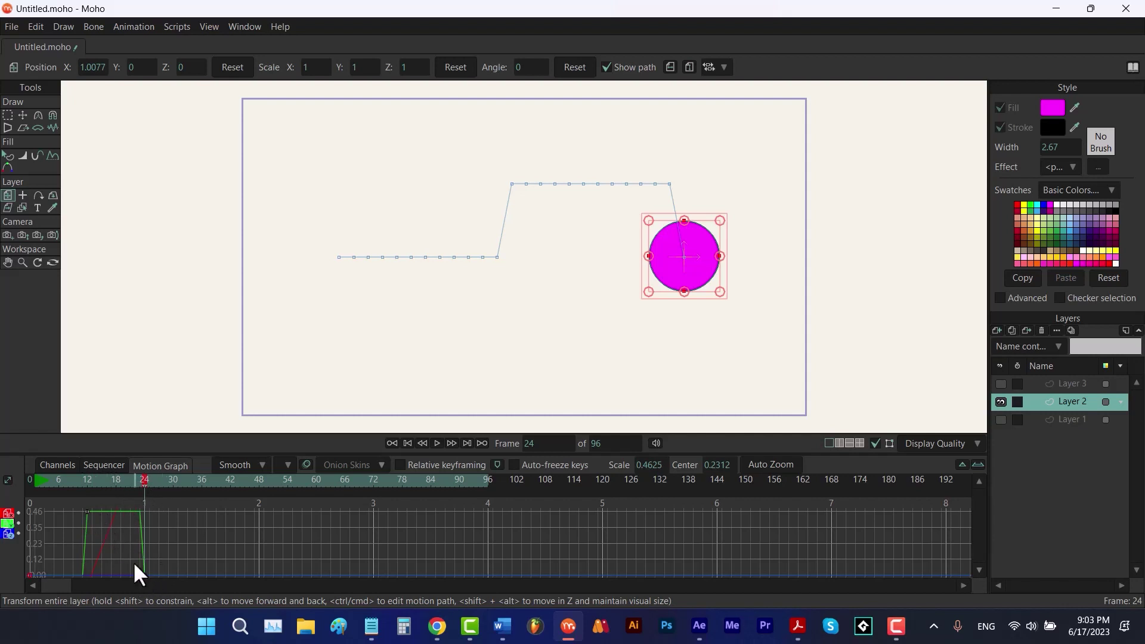
# Change the circle's Y keyframe at frame 12 to Noisy interpolation with amplitude 1.30 and scale 0.90.
pyautogui.rightClick(84, 510)
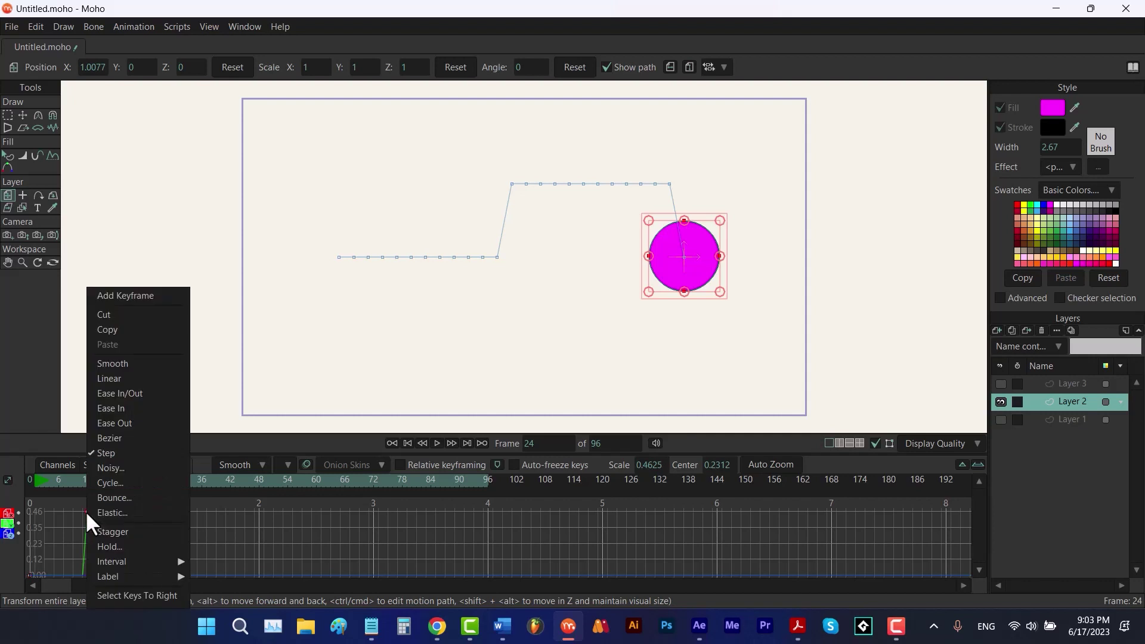
pyautogui.click(122, 467)
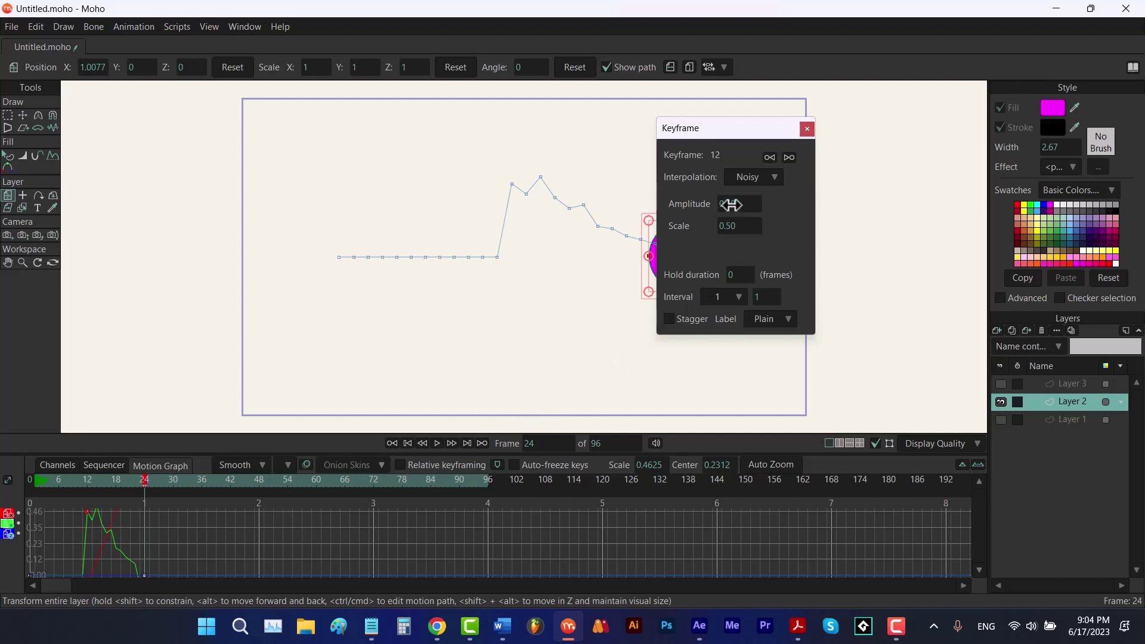
pyautogui.moveTo(731, 205); pyautogui.dragTo(800, 204)
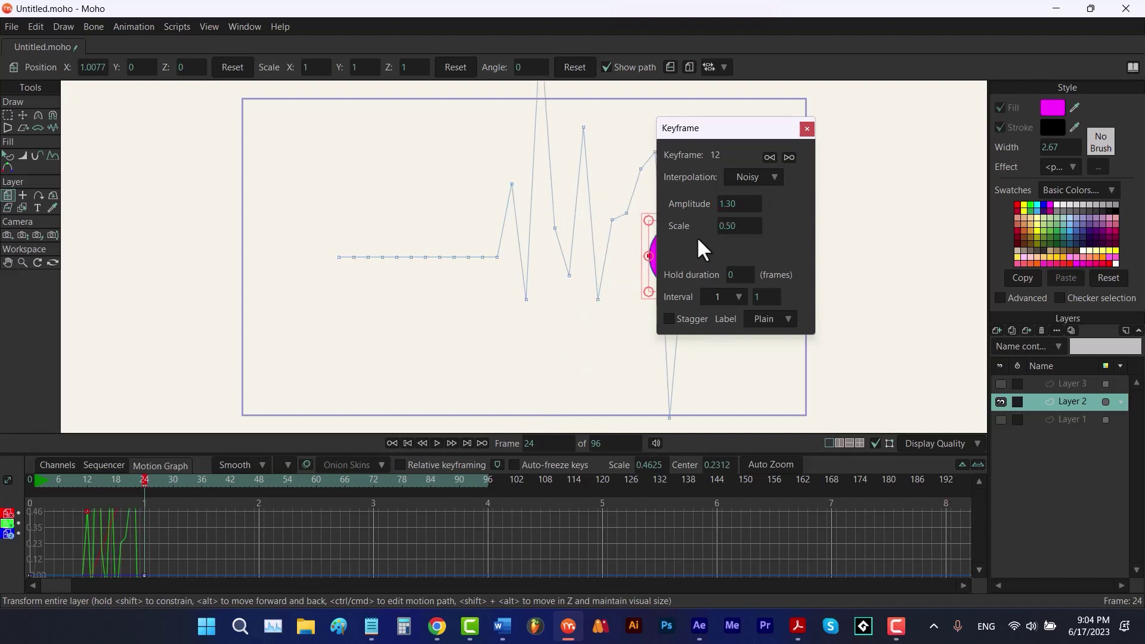
pyautogui.moveTo(733, 224); pyautogui.dragTo(756, 224)
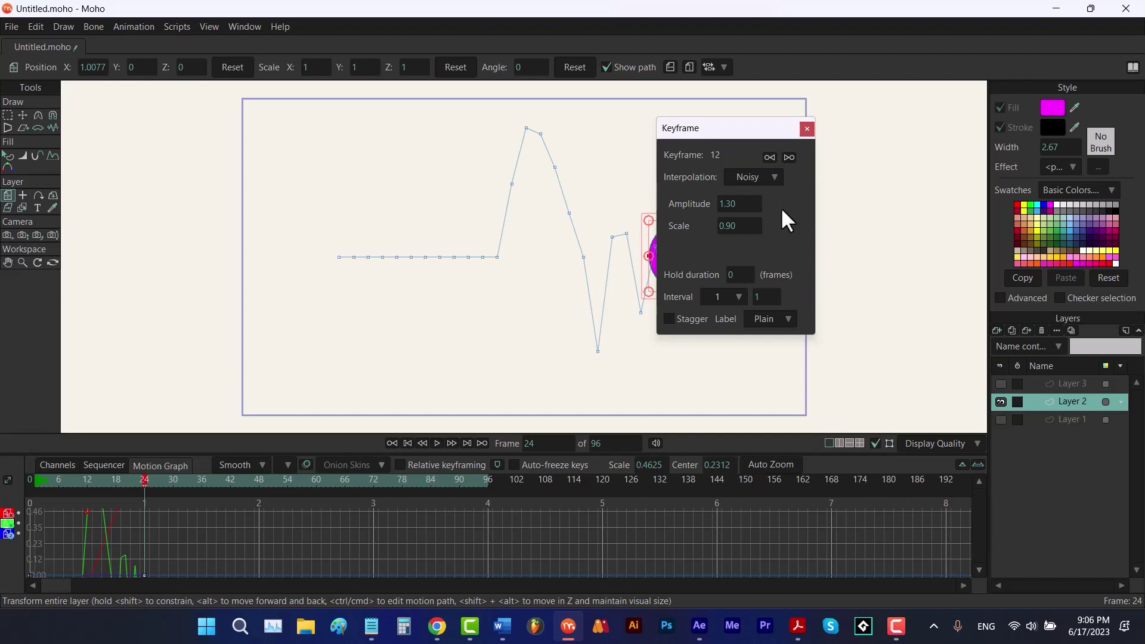
pyautogui.click(804, 129)
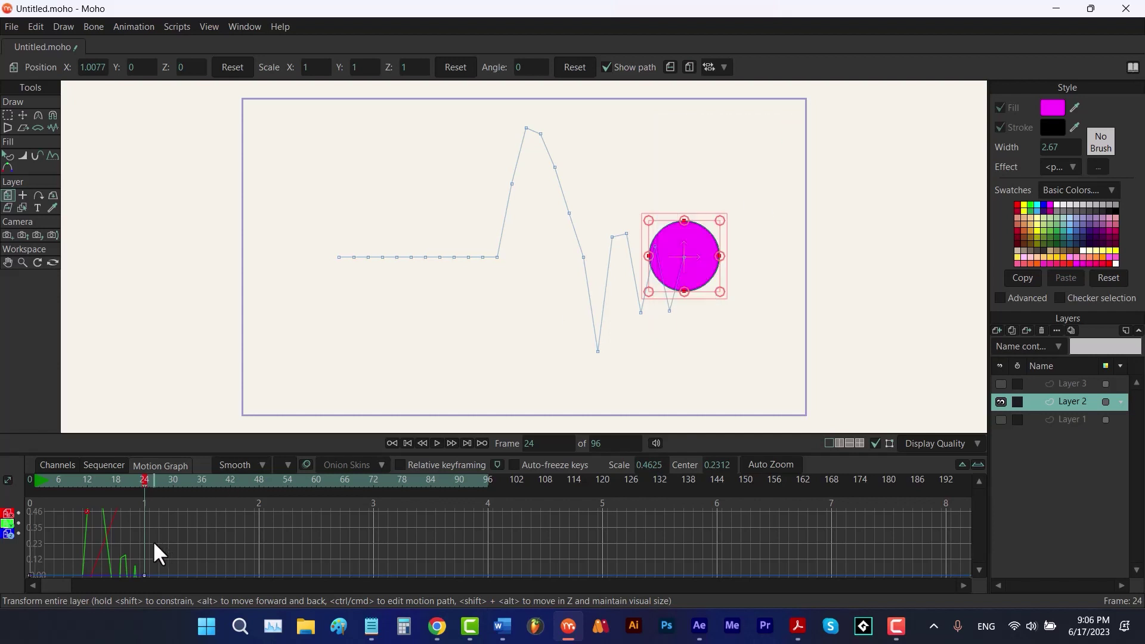
# Hide Layer 2, then show and select Layer 3 with the star.
pyautogui.rightClick(87, 514)
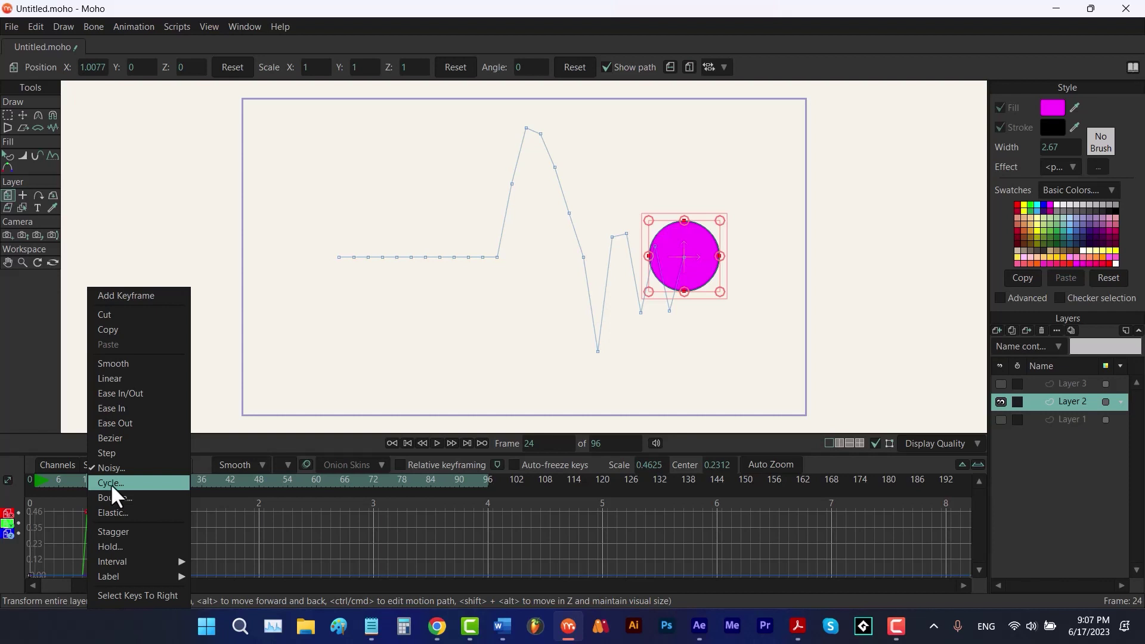
pyautogui.click(79, 481)
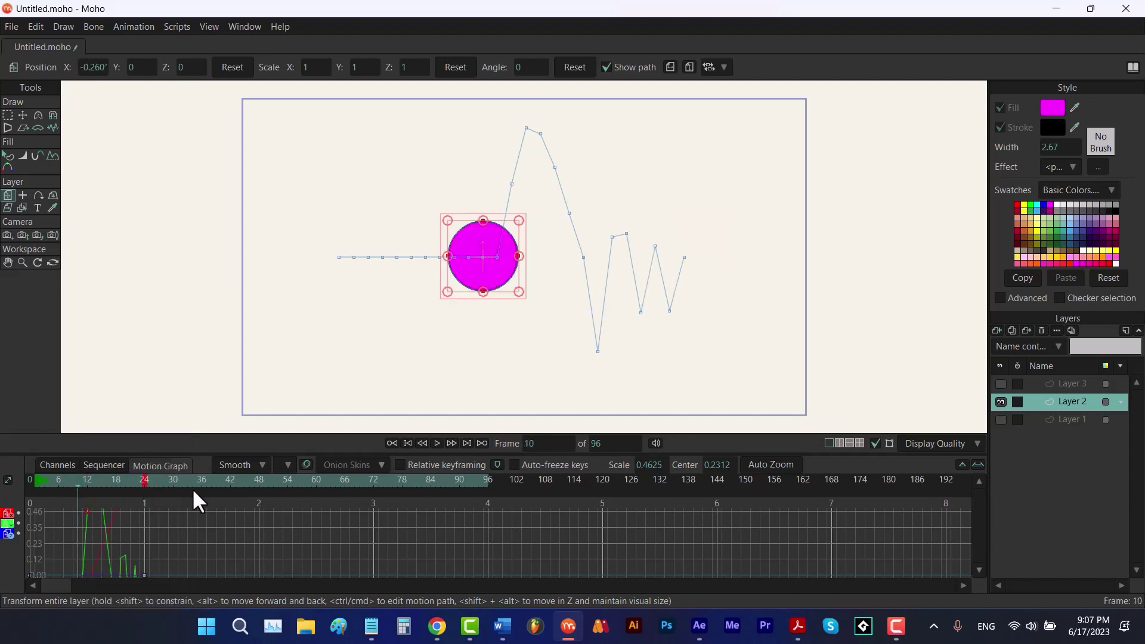
pyautogui.click(1000, 402)
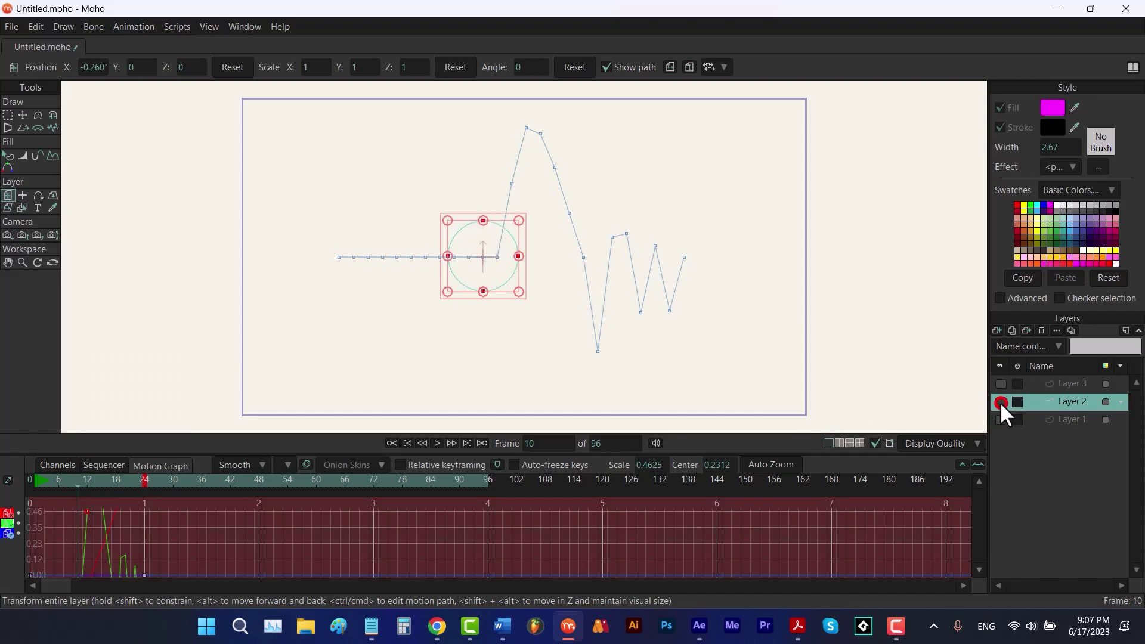
pyautogui.click(1001, 384)
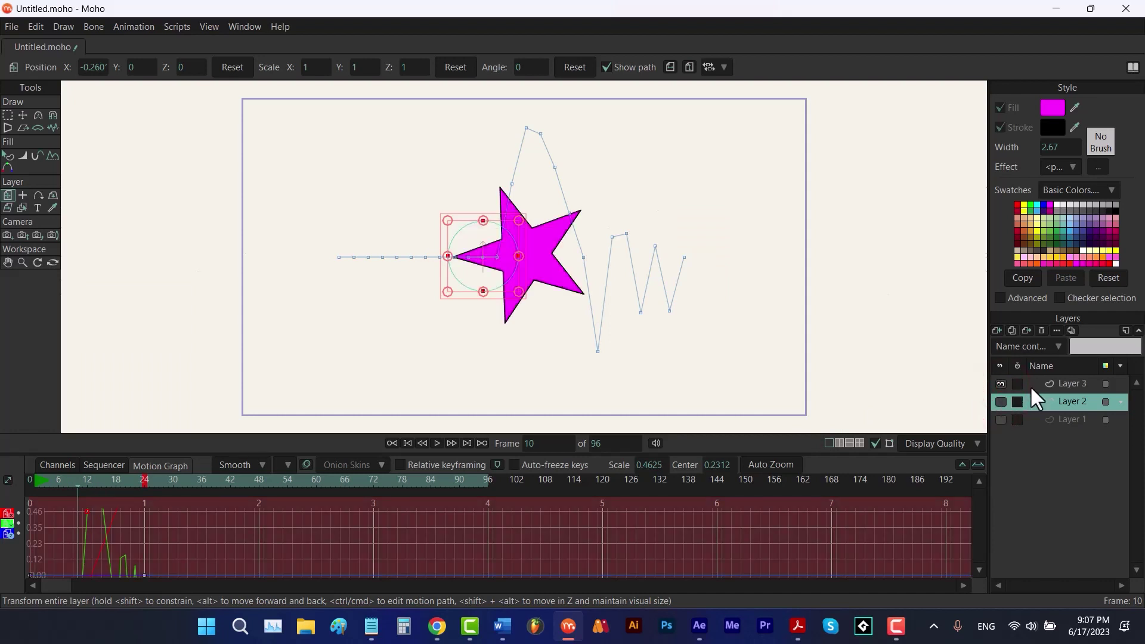
pyautogui.click(1067, 384)
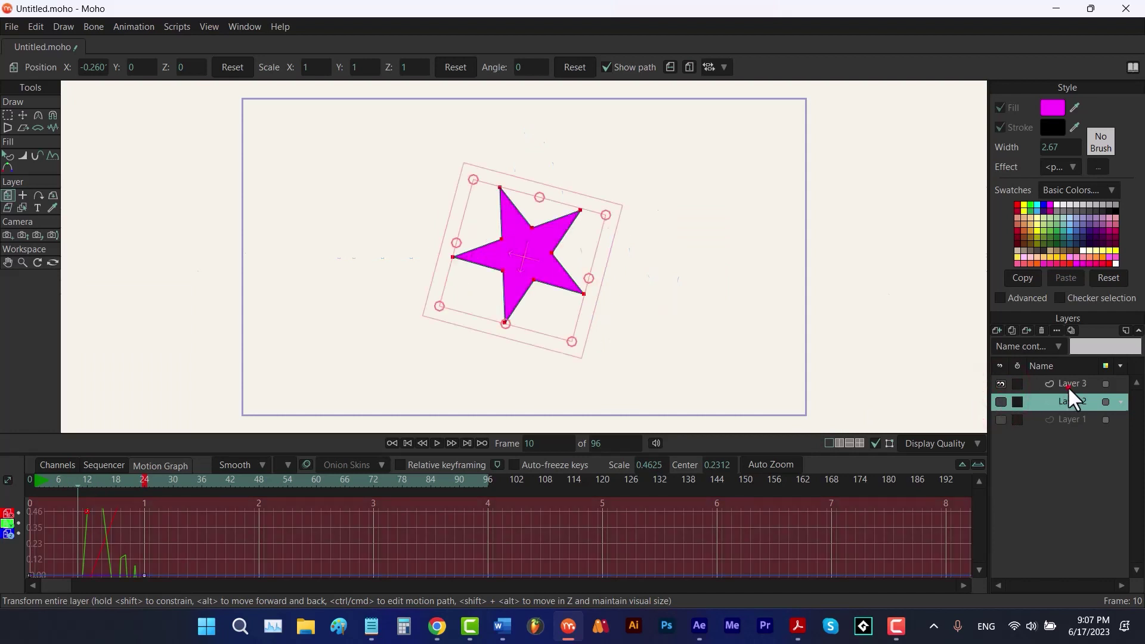
# Display the star layer's keyframe channels and play its rotation animation.
pyautogui.click(70, 466)
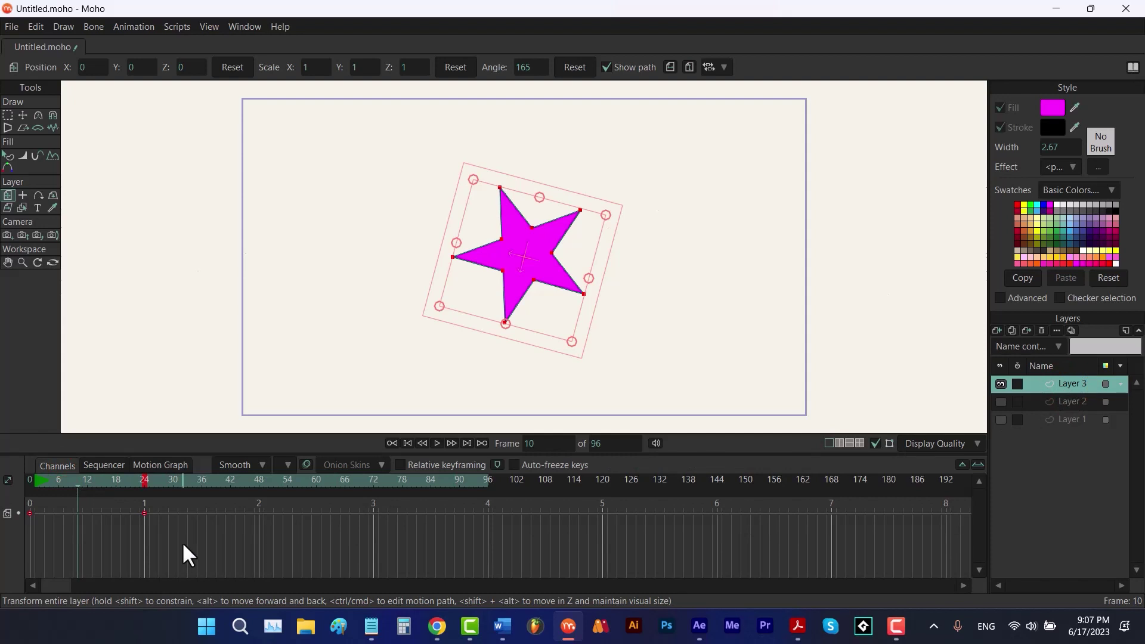
pyautogui.hotkey('ctrl', 'space')
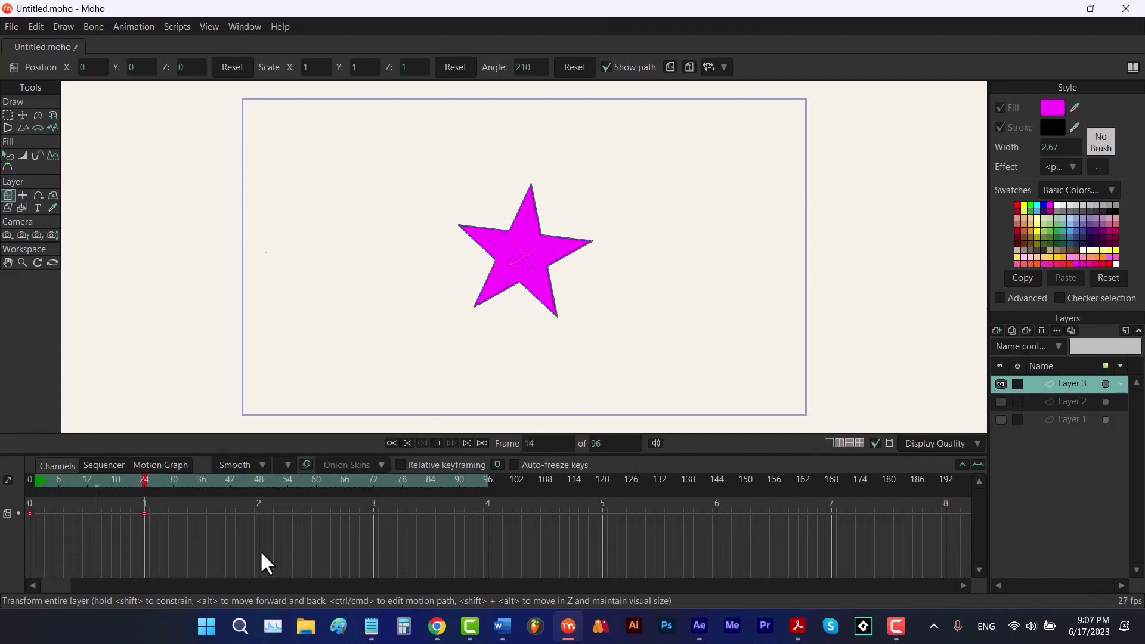
pyautogui.hotkey('ctrl', 'space')
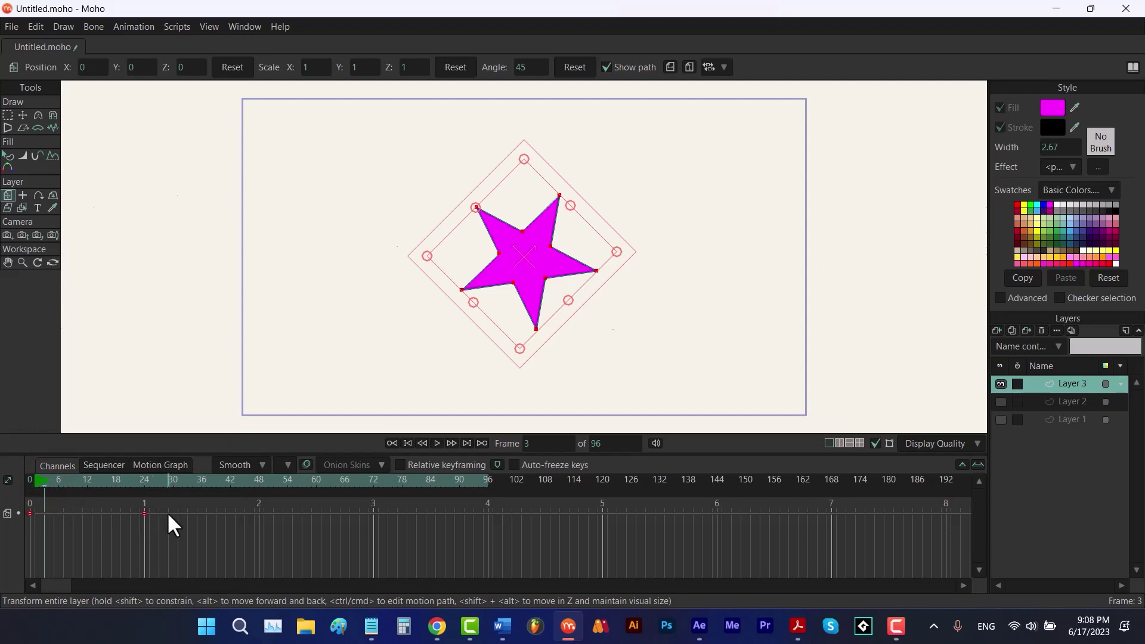
# Change the star's rotation keyframe at frame 24 to Cycle with absolute frame 1 and play the animation.
pyautogui.moveTo(139, 520); pyautogui.dragTo(138, 523)
pyautogui.rightClick(144, 513)
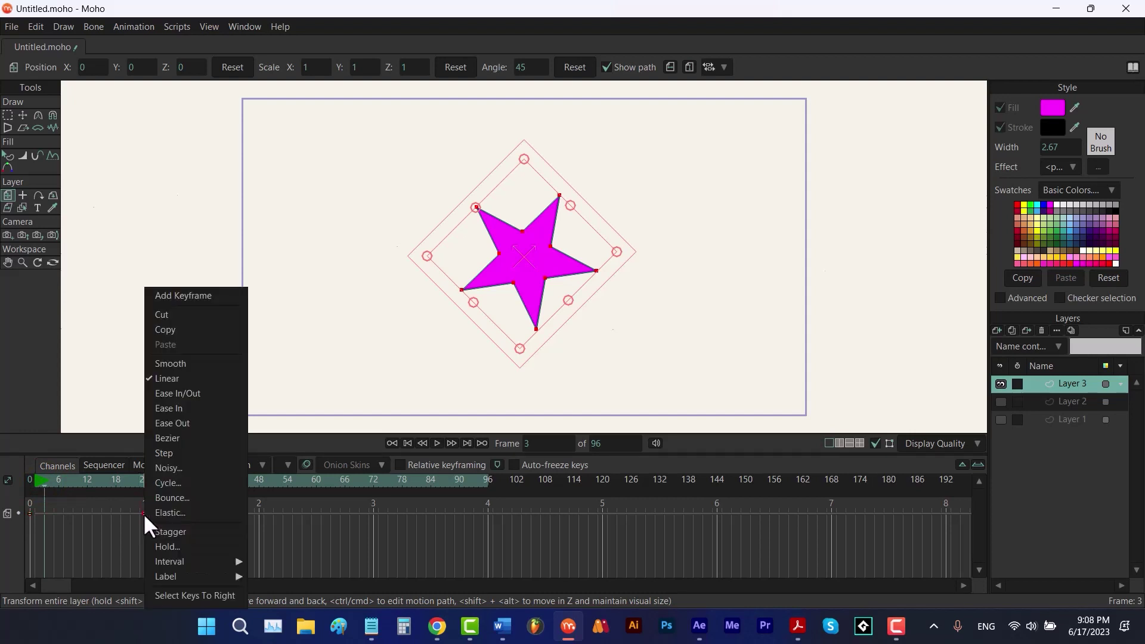
pyautogui.click(161, 485)
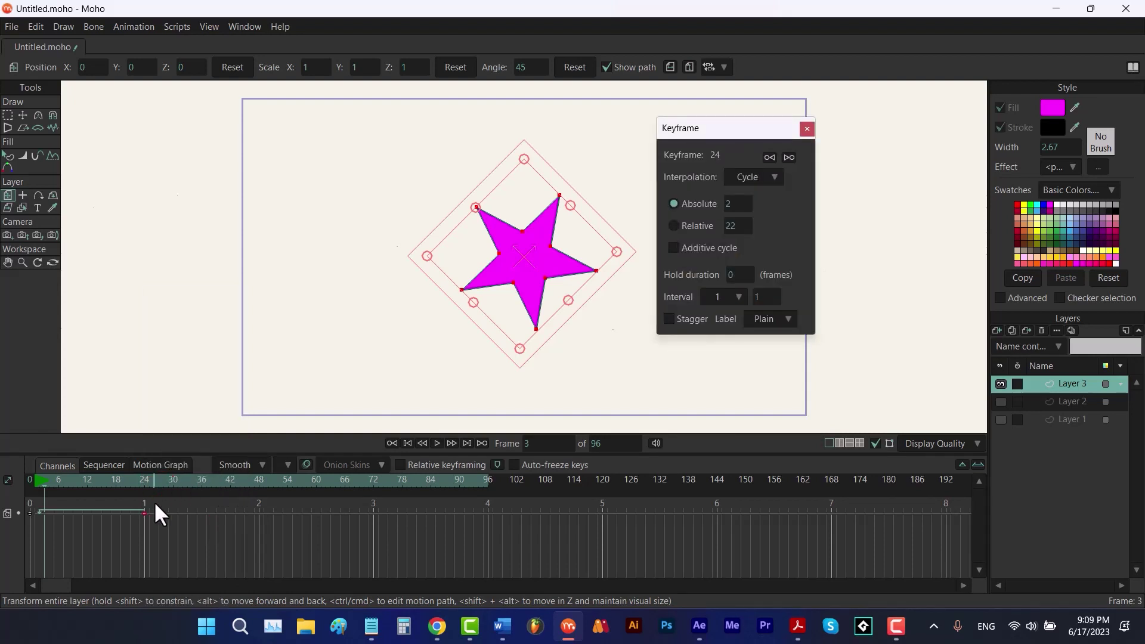
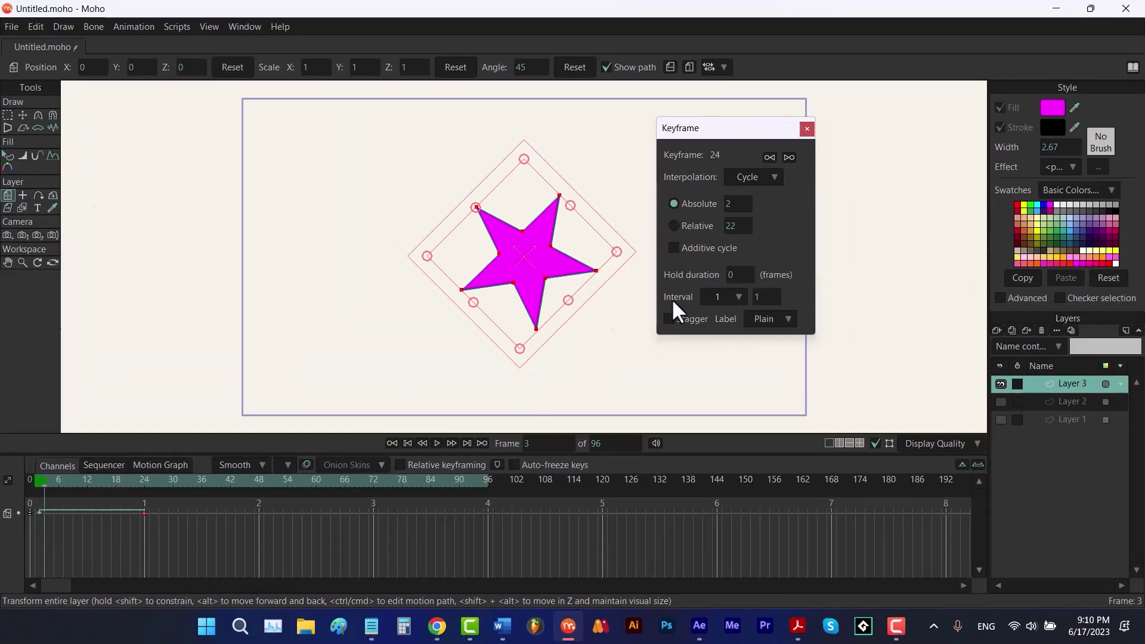
pyautogui.doubleClick(737, 203)
pyautogui.write('1')
pyautogui.press('Return')
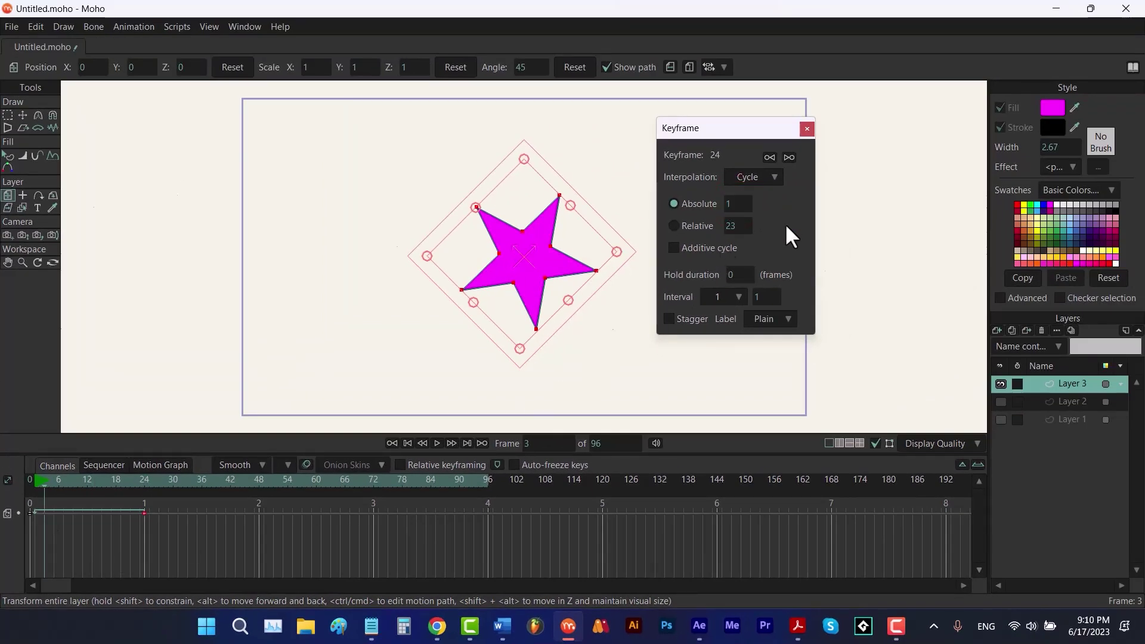
pyautogui.click(804, 129)
pyautogui.press('space')
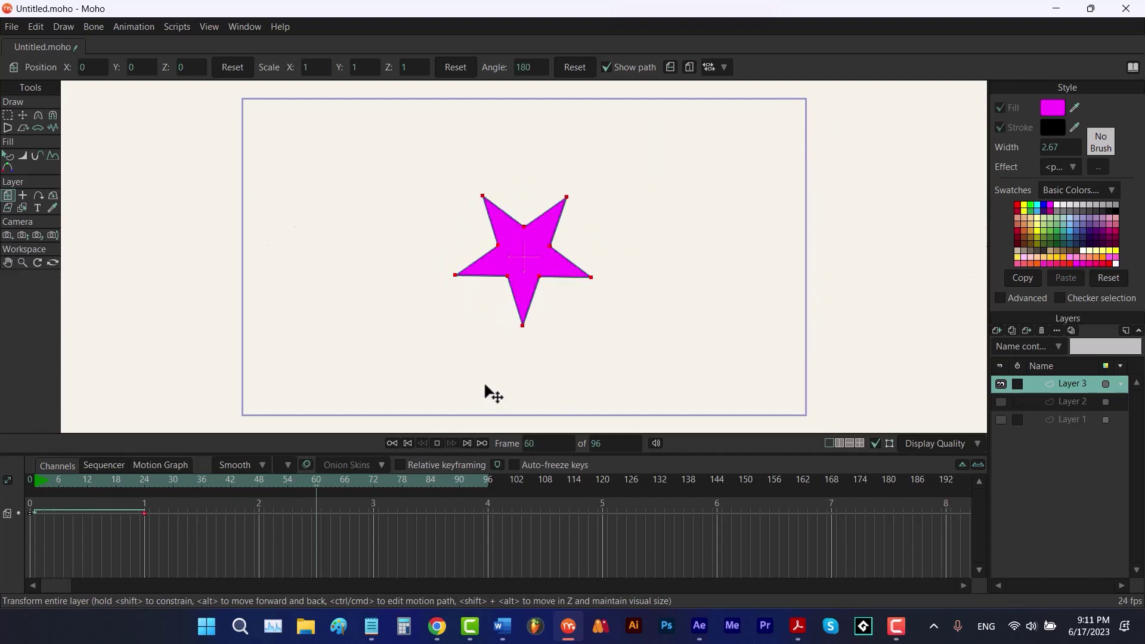
pyautogui.press('space')
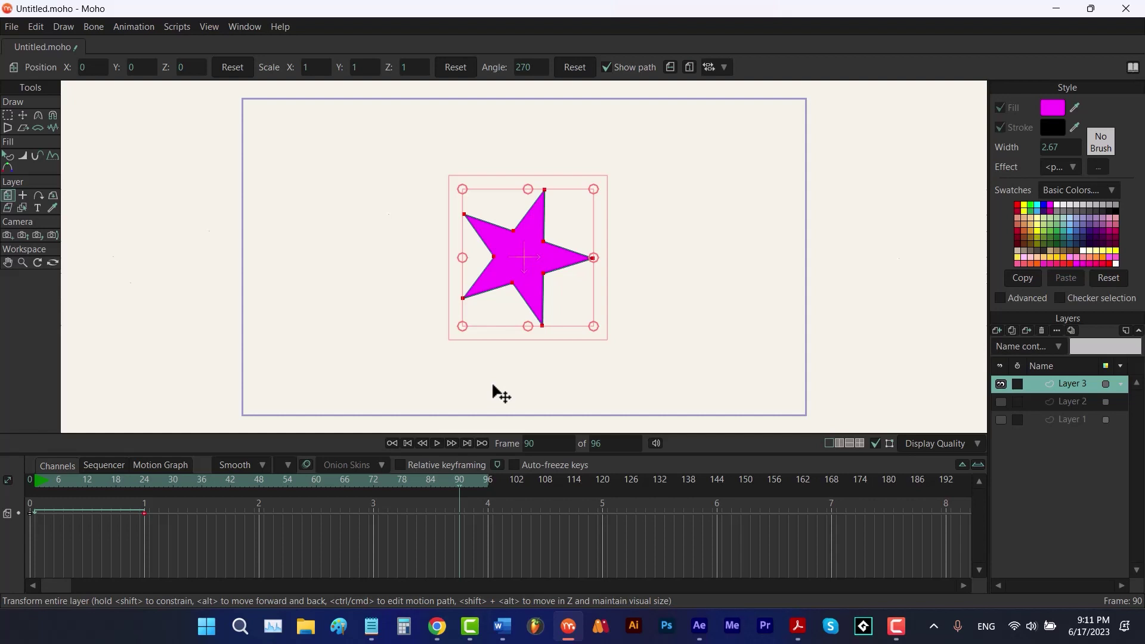
# Add a rotation keyframe for the star at frame 90, extend the animation to frame 120 and play it.
pyautogui.rightClick(460, 514)
pyautogui.click(502, 296)
pyautogui.keyDown('ctrl'); pyautogui.click(602, 480); pyautogui.keyUp('ctrl')
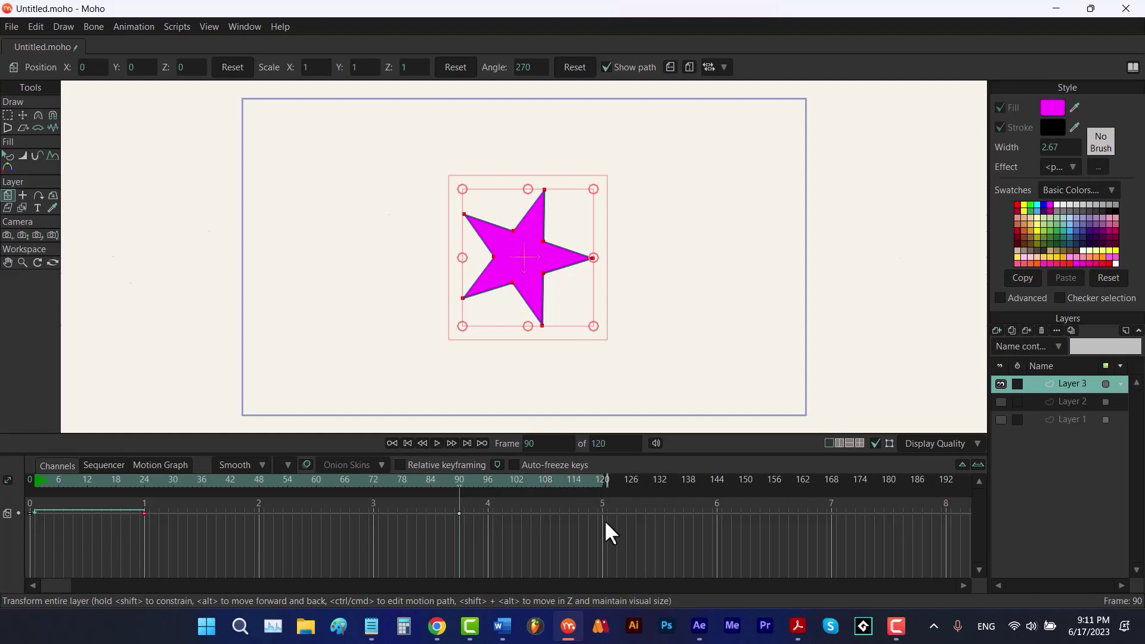
pyautogui.press('space')
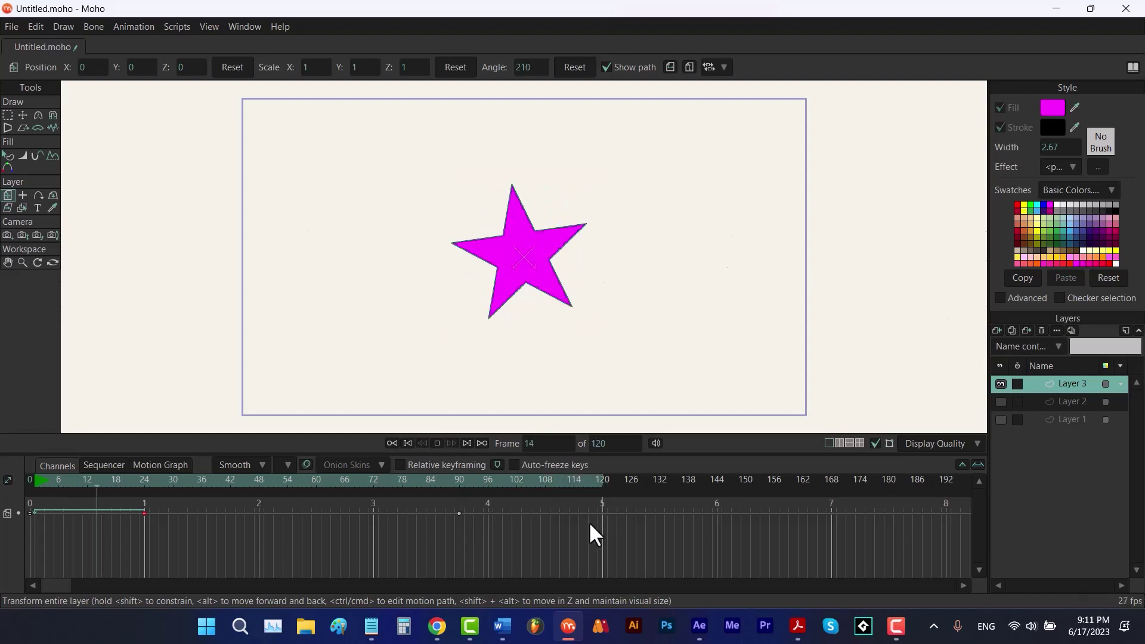
pyautogui.press('space')
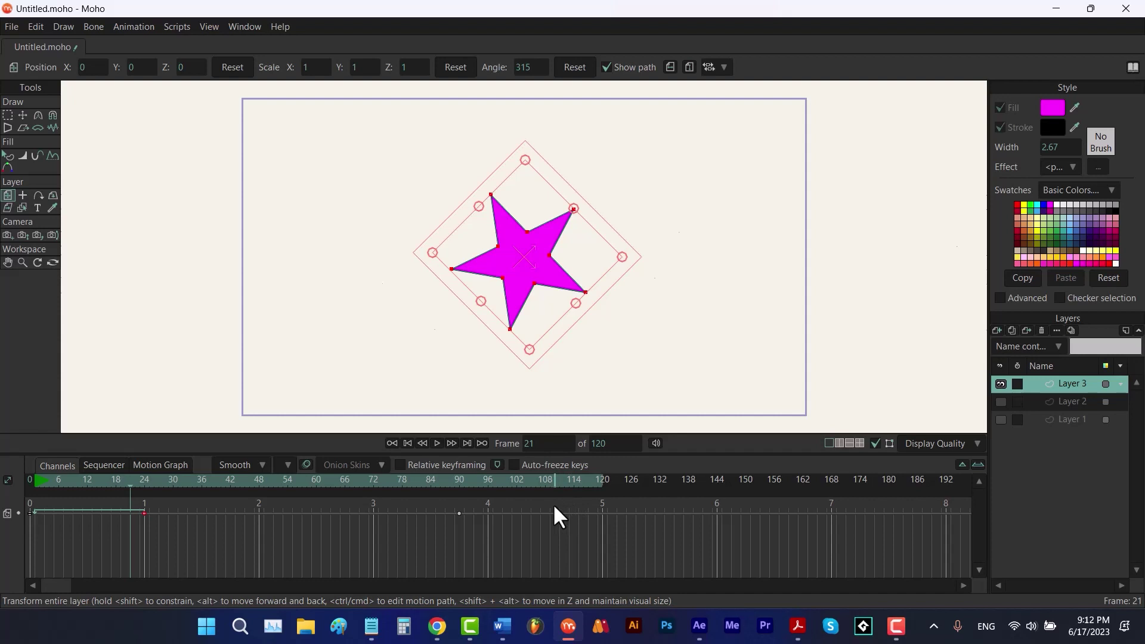
# Rotate the star to about 343° at frame 90 and play the animation.
pyautogui.click(459, 481)
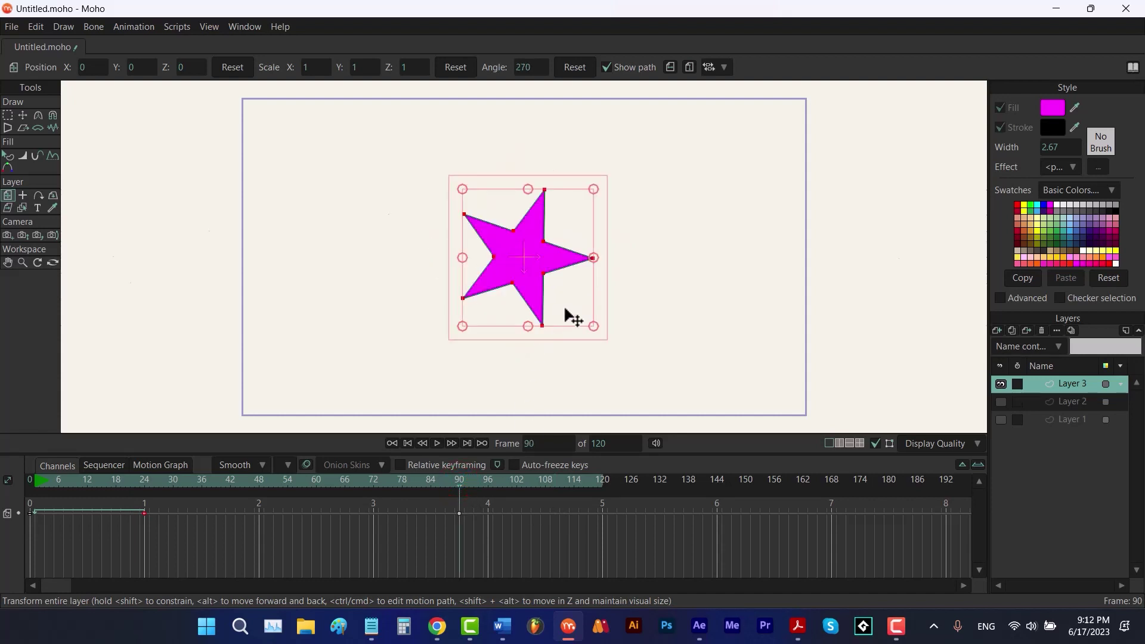
pyautogui.moveTo(599, 305); pyautogui.dragTo(590, 203)
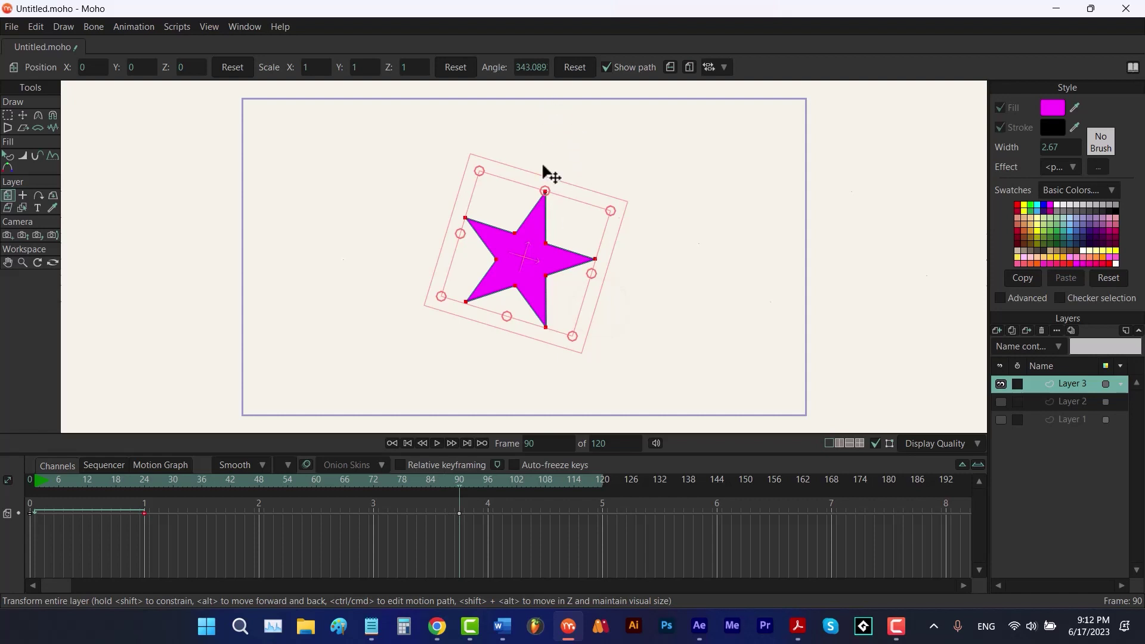
pyautogui.press('space')
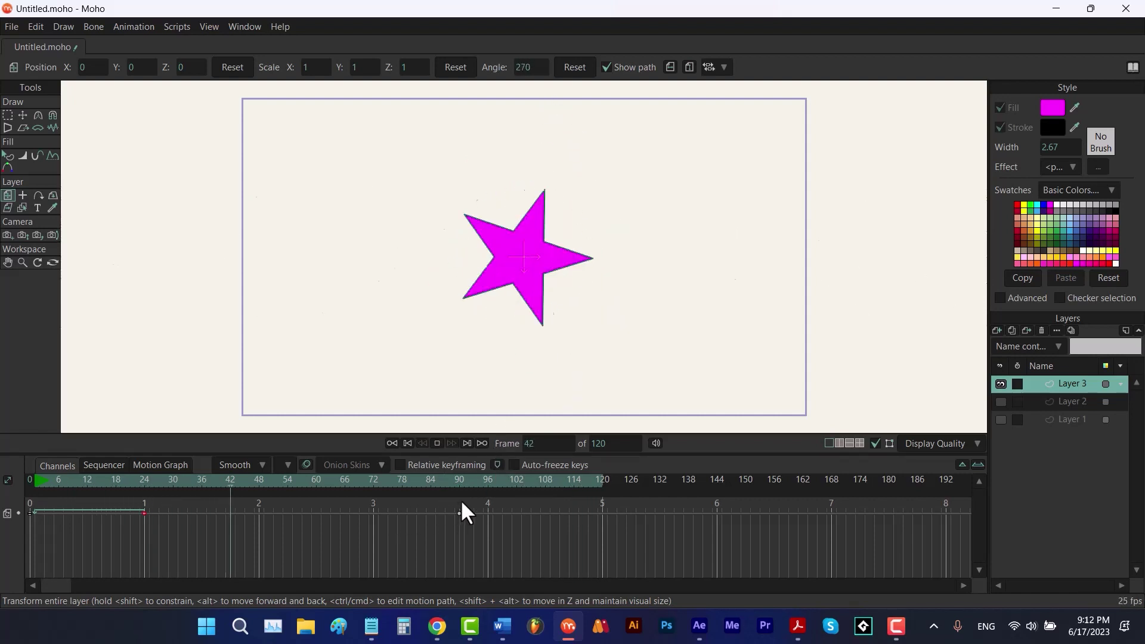
pyautogui.press('space')
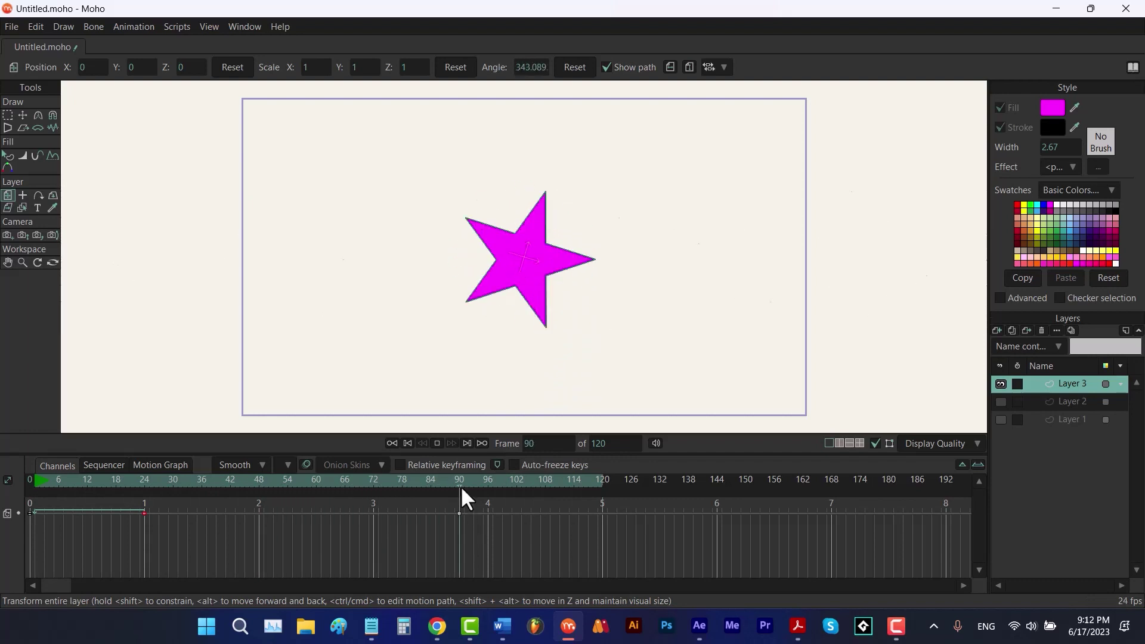
# Rotate the star to about 320° at frame 90 and scrub around that keyframe.
pyautogui.moveTo(456, 480)
pyautogui.mouseDown()
pyautogui.moveTo(441, 480)
pyautogui.moveTo(471, 480)
pyautogui.moveTo(435, 480)
pyautogui.moveTo(473, 480)
pyautogui.mouseUp()
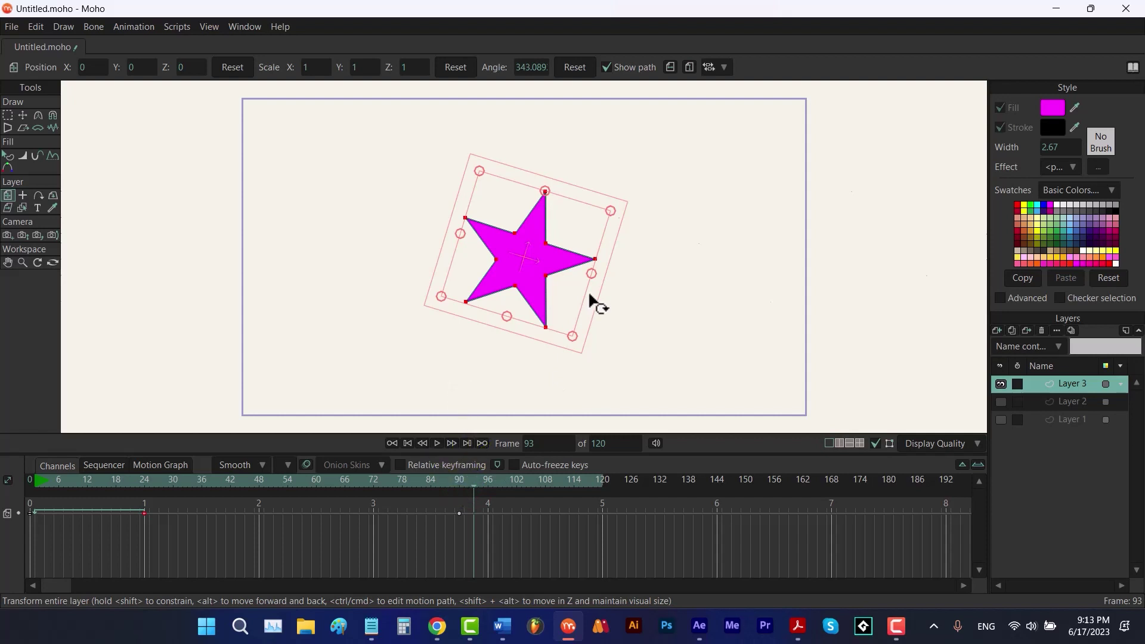
pyautogui.click(457, 480)
pyautogui.moveTo(586, 320); pyautogui.dragTo(558, 342)
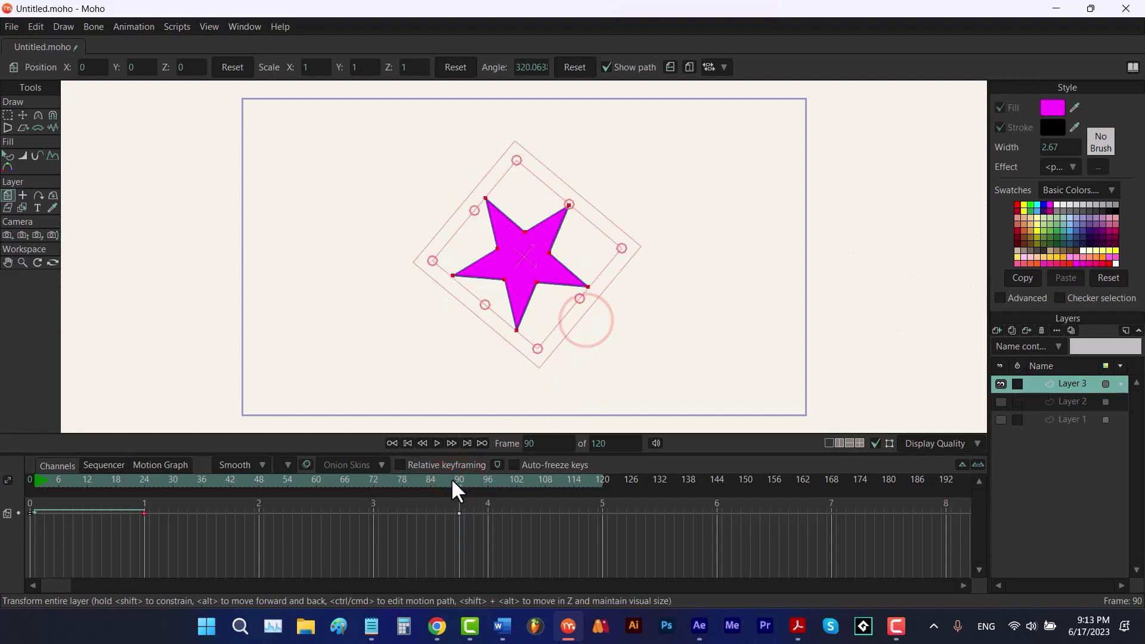
pyautogui.moveTo(440, 480); pyautogui.dragTo(458, 486)
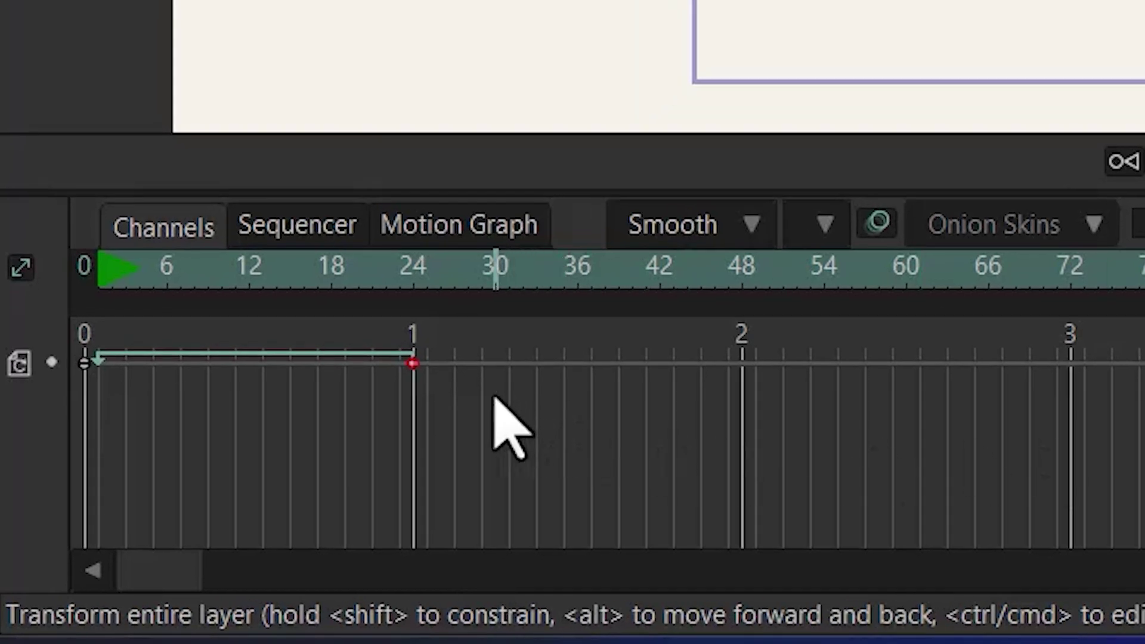
# Move the star's rotation Cycle keyframe to frame 42, switch its cycle to Relative in the keyframe settings, and shift it to frame 58.
pyautogui.moveTo(411, 363); pyautogui.dragTo(658, 382)
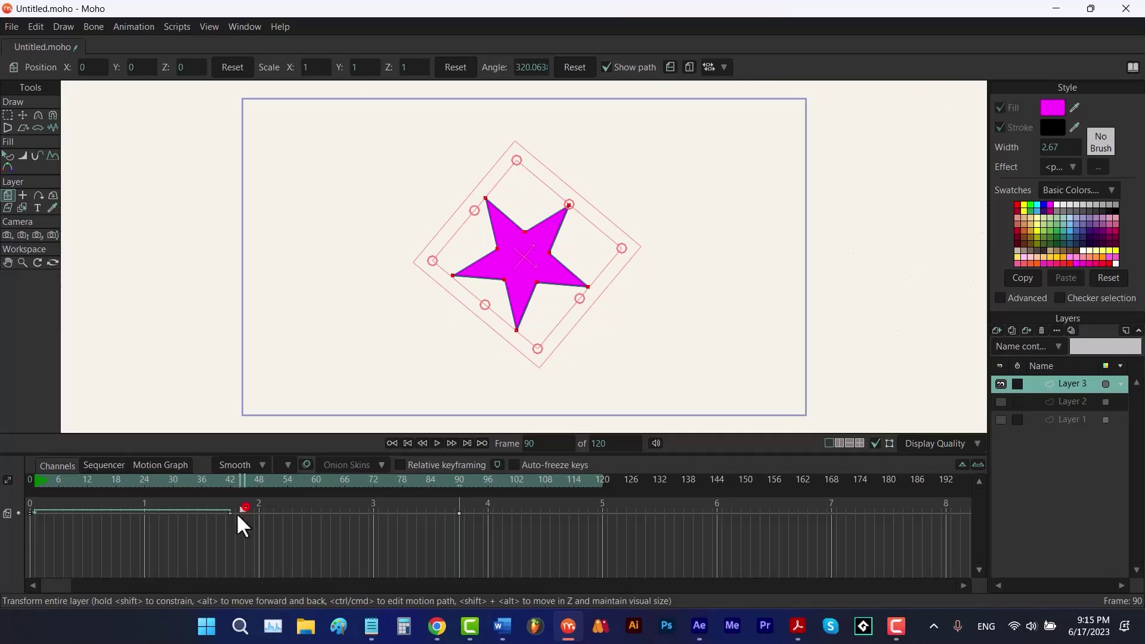
pyautogui.click(244, 27)
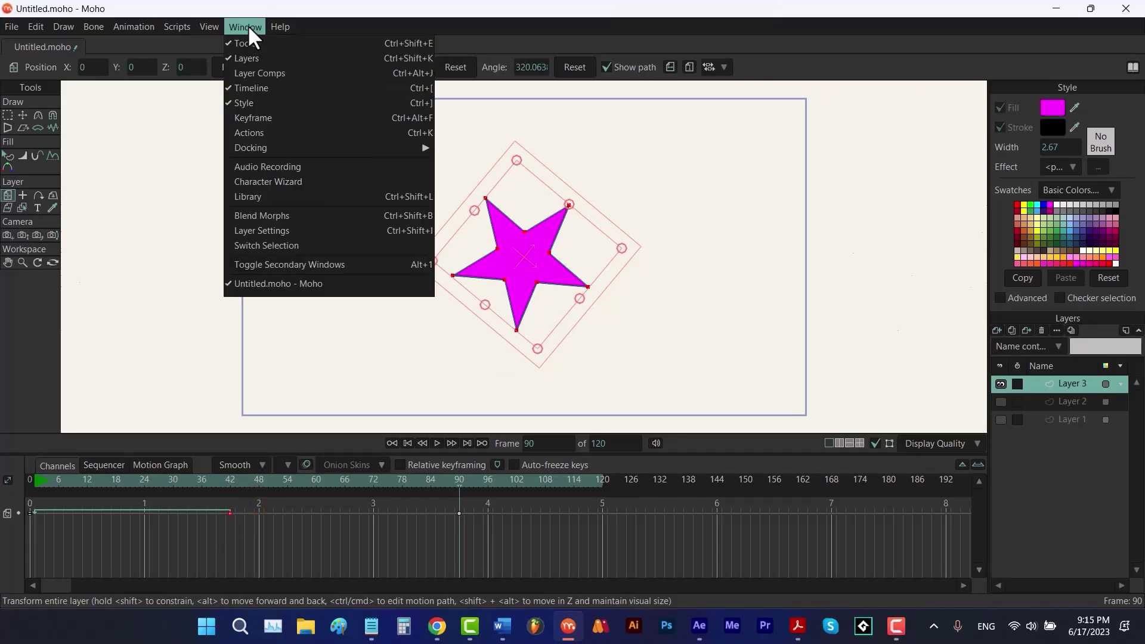
pyautogui.click(277, 117)
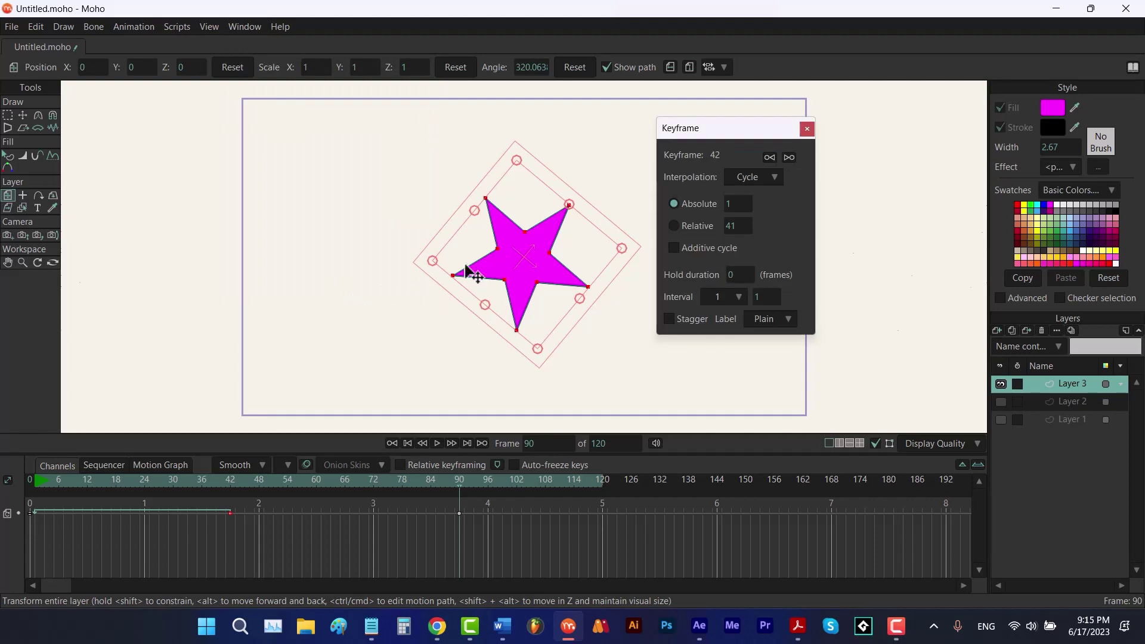
pyautogui.click(674, 226)
pyautogui.moveTo(230, 511); pyautogui.dragTo(293, 534)
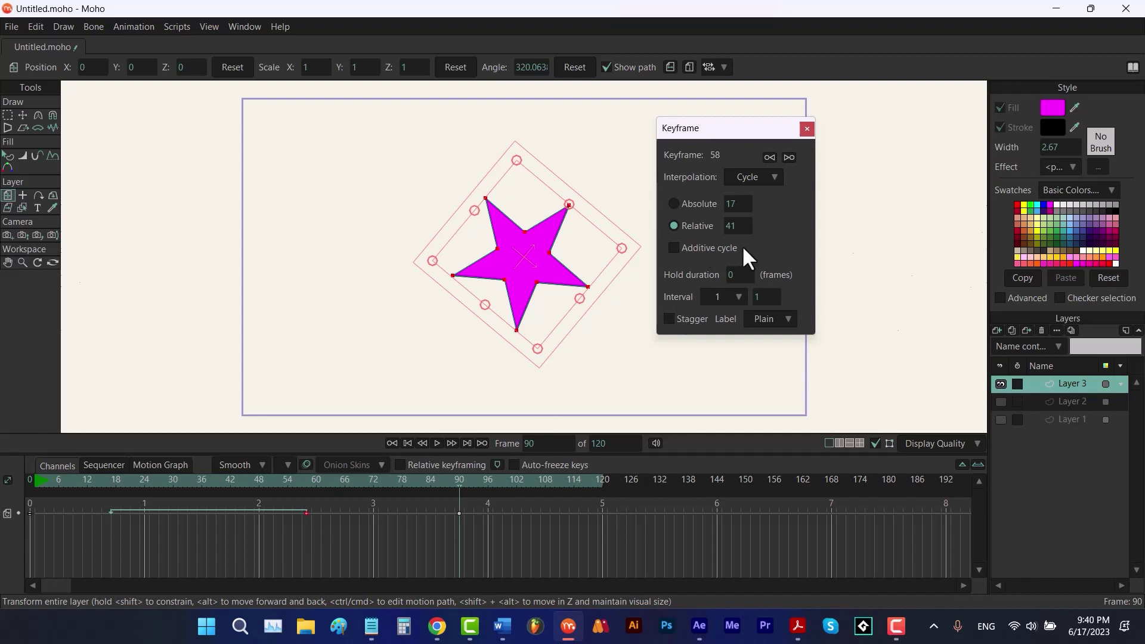
# Move the star horizontally at frame 24 to an X position of about 0.47.
pyautogui.click(143, 478)
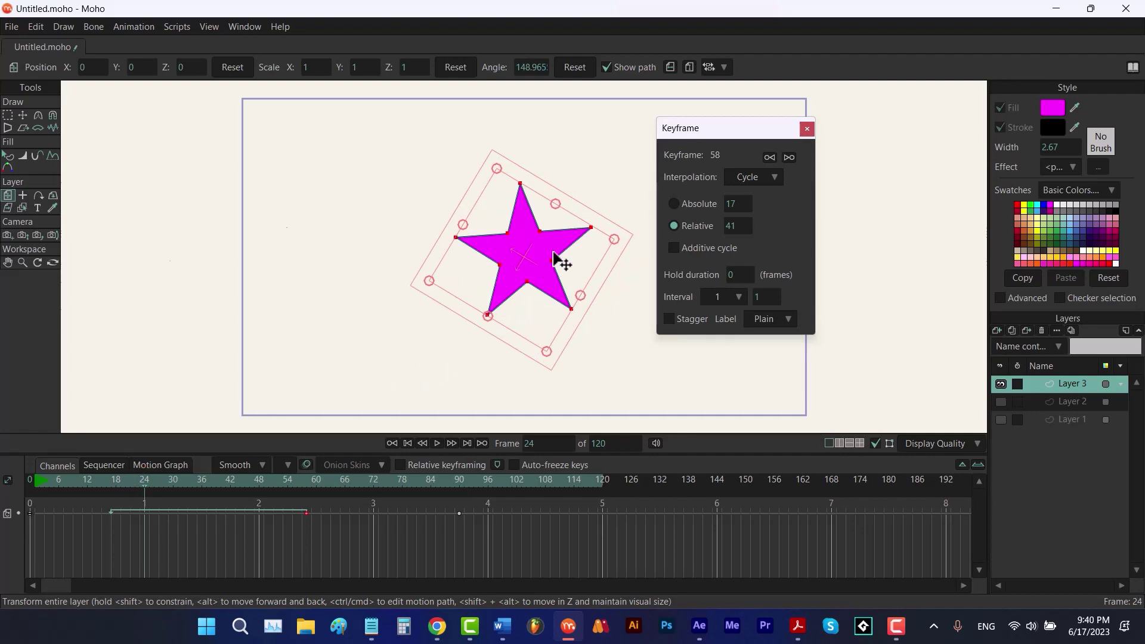
pyautogui.moveTo(554, 260); pyautogui.dragTo(629, 256)
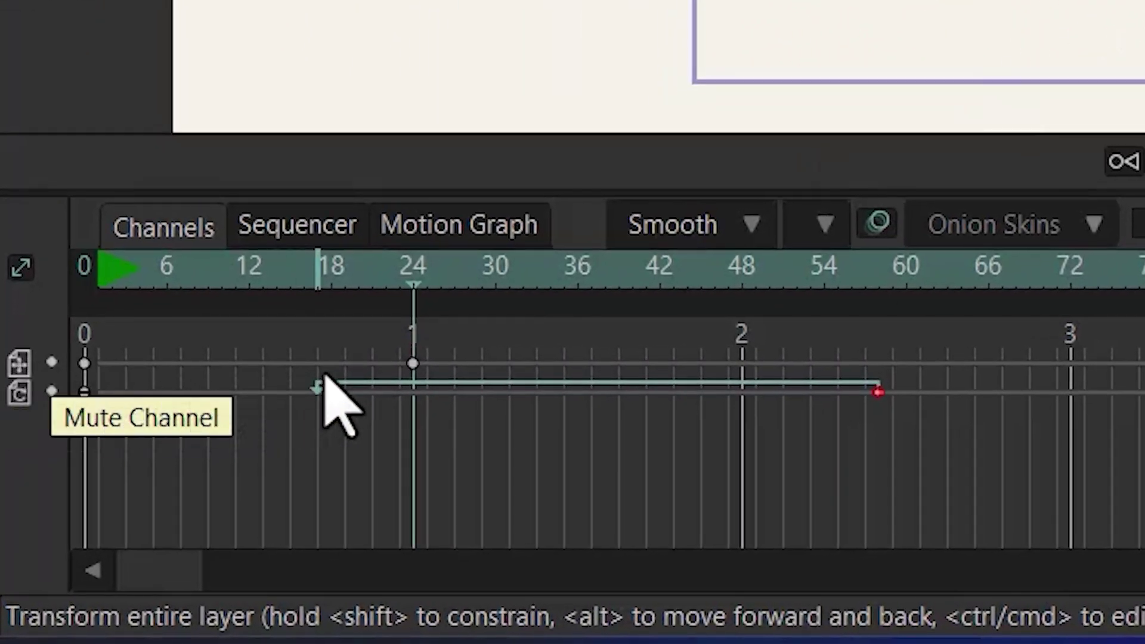
pyautogui.moveTo(323, 377); pyautogui.dragTo(432, 365)
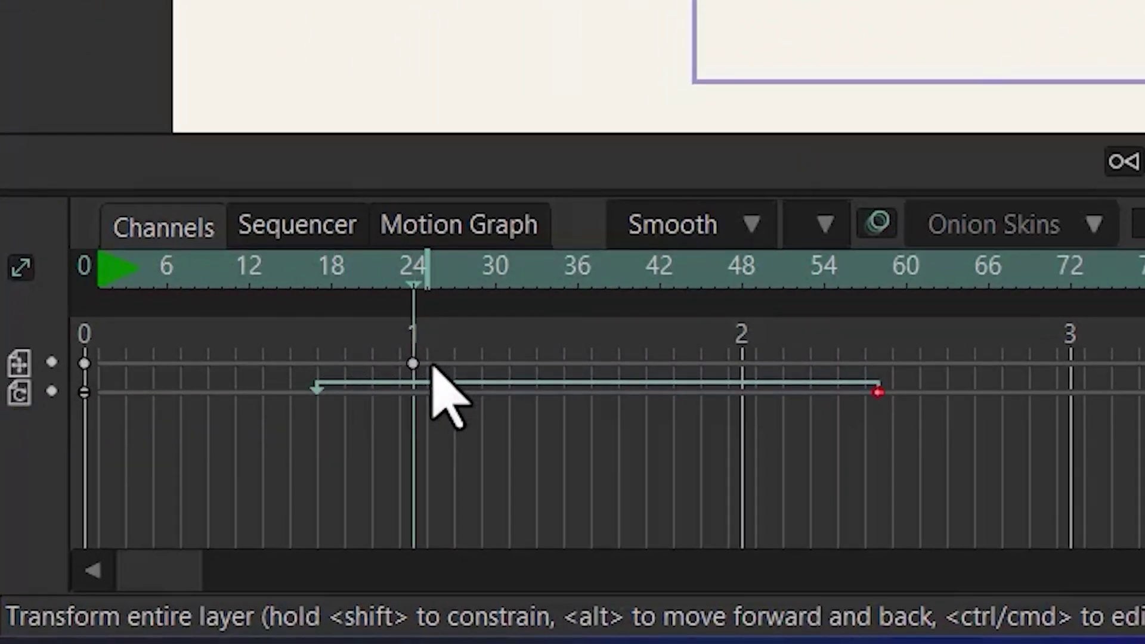
# Change the star's position keyframe at frame 24 to Cycle with absolute frame 1 and enable Additive cycle.
pyautogui.rightClick(413, 365)
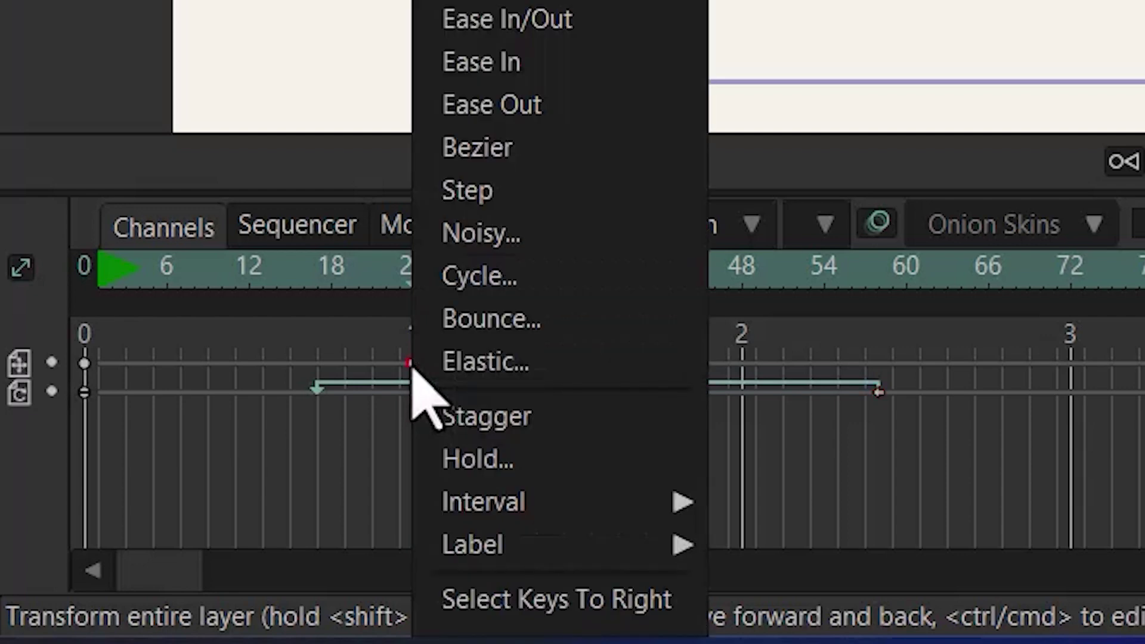
pyautogui.click(471, 277)
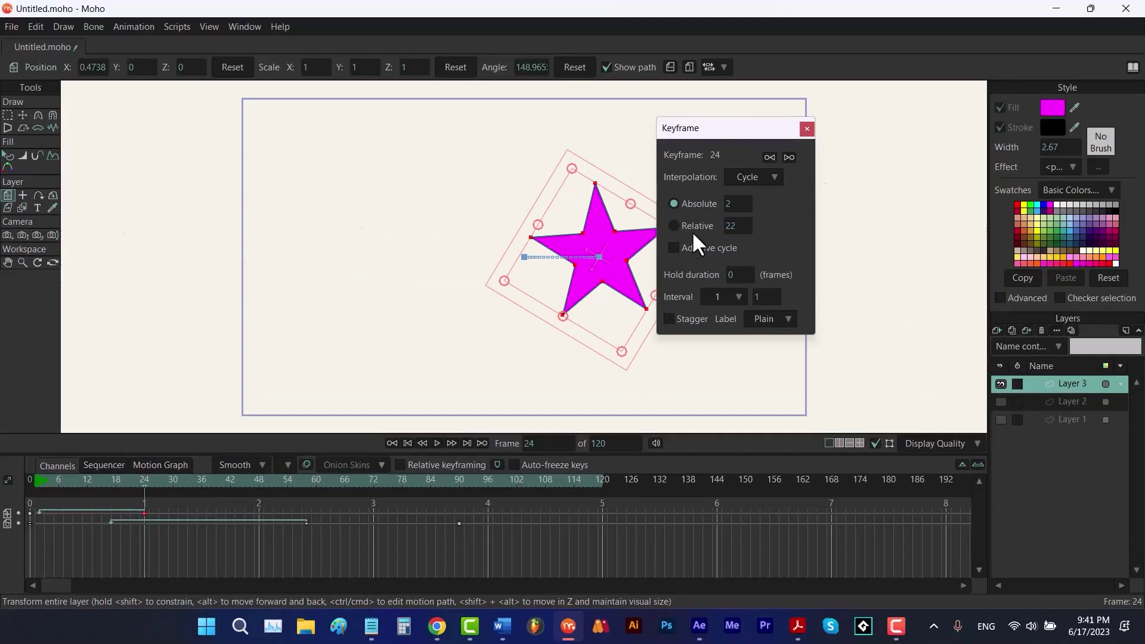
pyautogui.moveTo(727, 204); pyautogui.dragTo(793, 220)
pyautogui.click(675, 247)
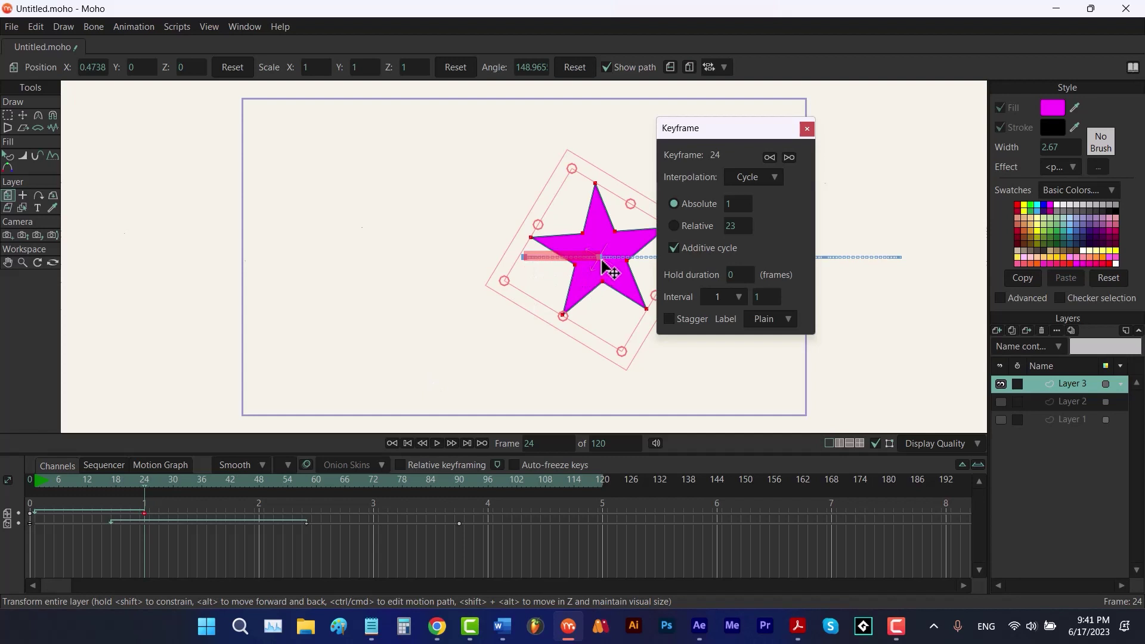
# Return to frame 0, move the keyframe settings window off the star's path and play the additive cycle.
pyautogui.moveTo(72, 494); pyautogui.dragTo(8, 501)
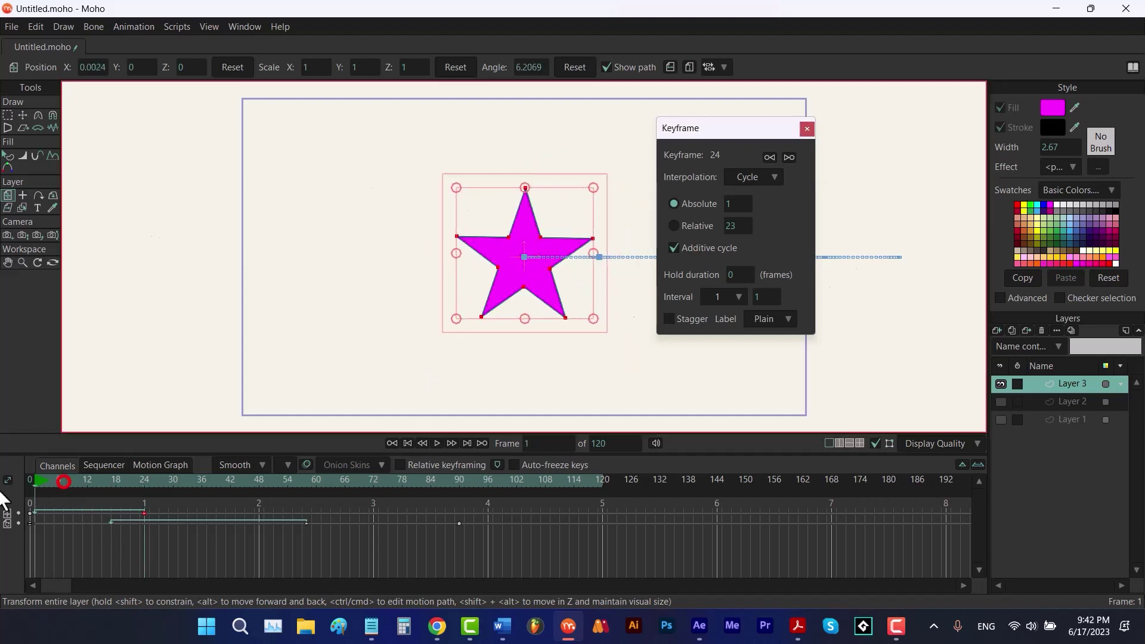
pyautogui.moveTo(747, 132); pyautogui.dragTo(1002, 325)
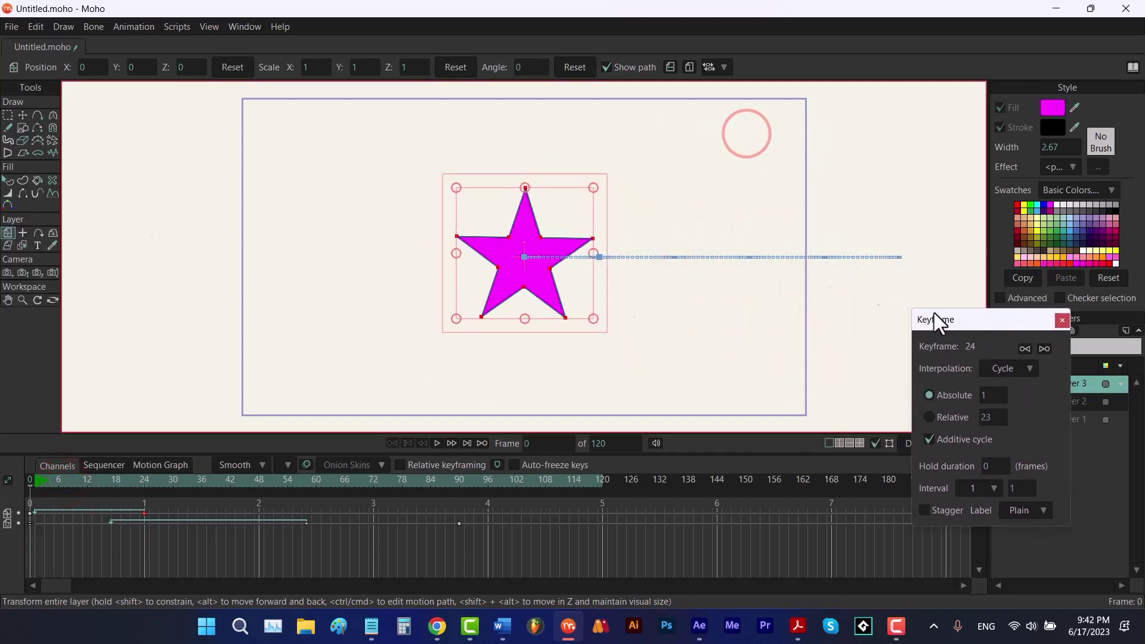
pyautogui.press('space')
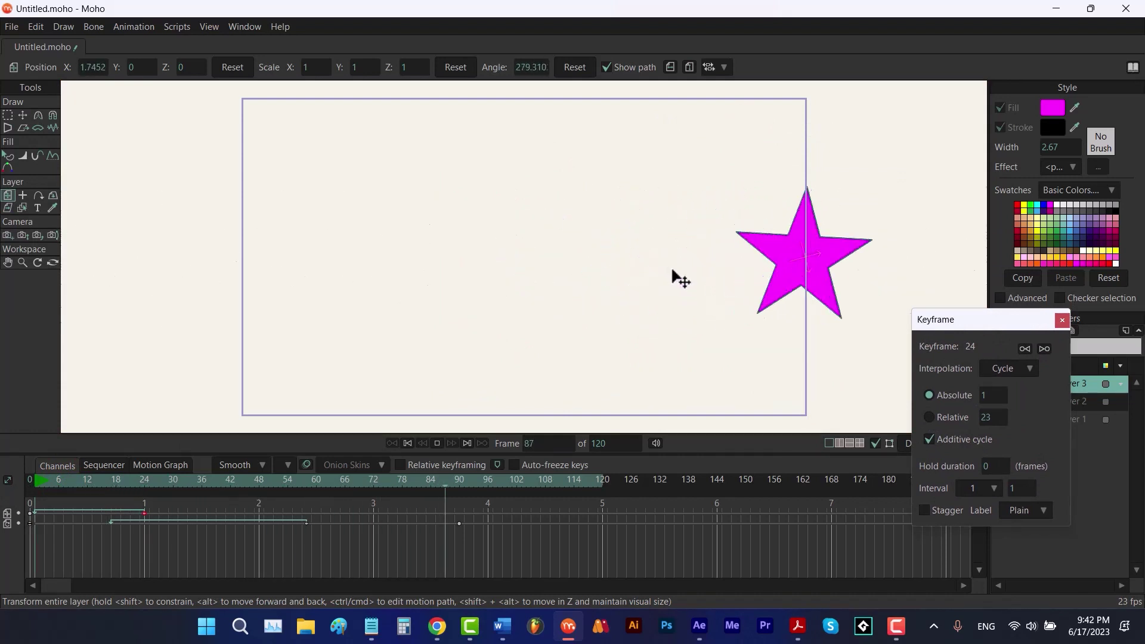
pyautogui.press('space')
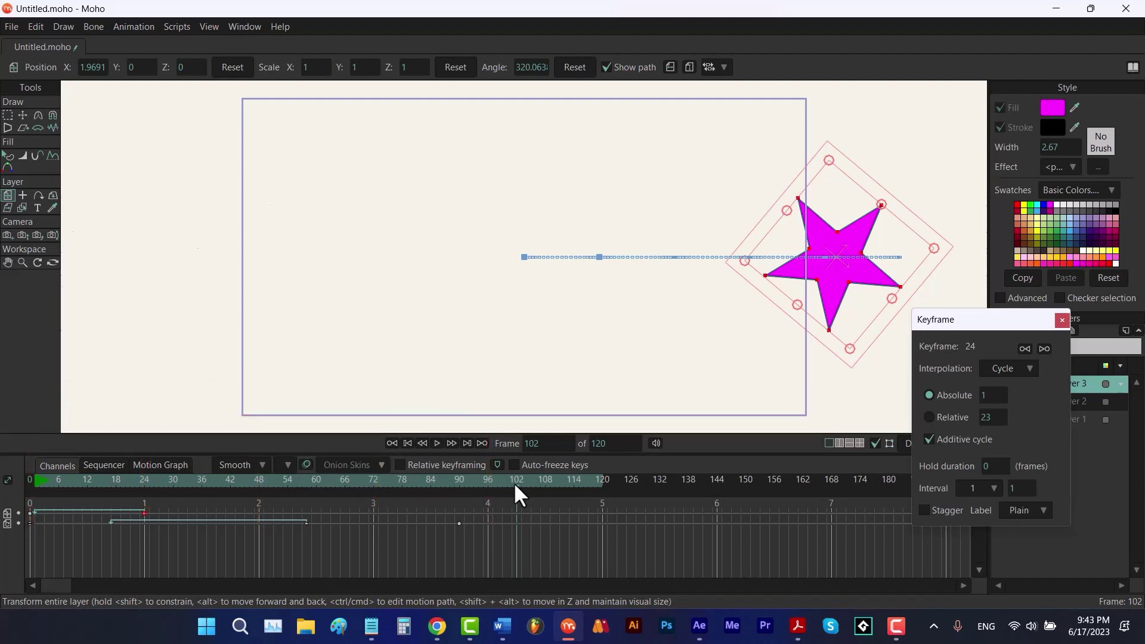
# Add a position keyframe for the star at frame 102, then scrub and play the animation around it.
pyautogui.rightClick(516, 513)
pyautogui.click(552, 296)
pyautogui.moveTo(516, 480); pyautogui.dragTo(544, 487)
pyautogui.moveTo(531, 478); pyautogui.dragTo(387, 485)
pyautogui.press('space')
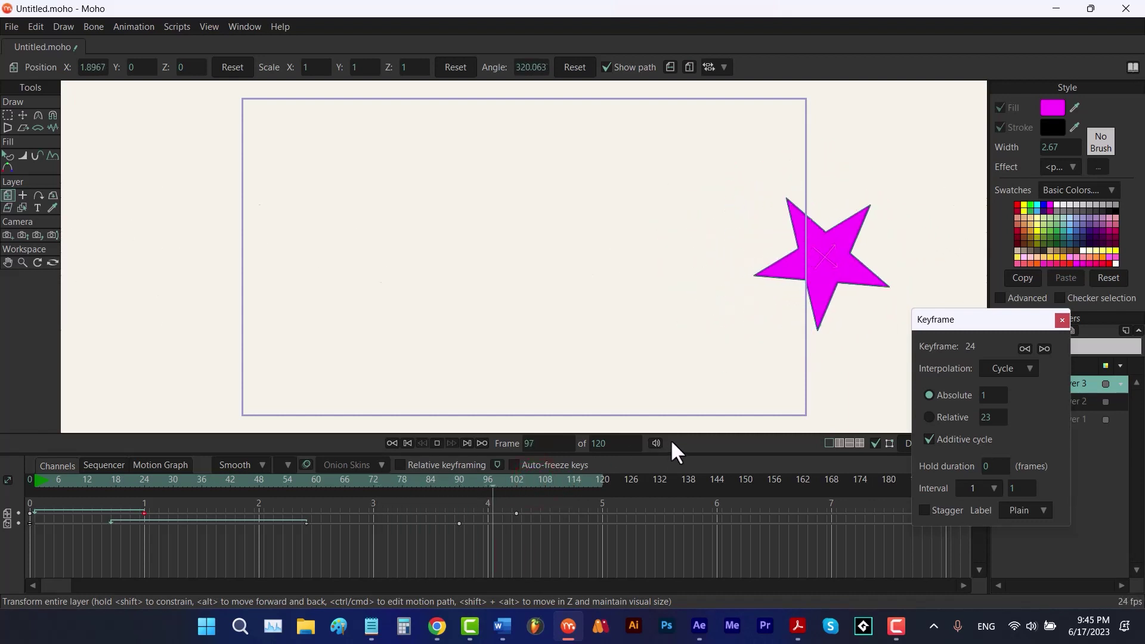
pyautogui.press('space')
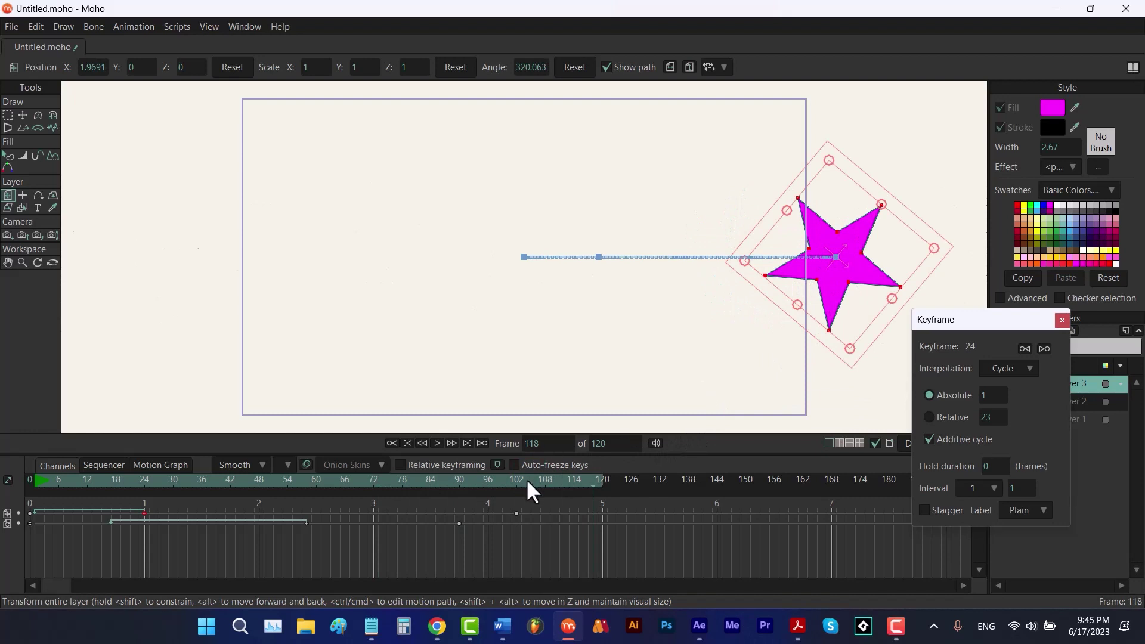
pyautogui.moveTo(526, 479)
pyautogui.mouseDown()
pyautogui.moveTo(495, 485)
pyautogui.moveTo(526, 486)
pyautogui.mouseUp()
# Close the keyframe settings, switch the visible and active layer from Layer 3 to Layer 2, and delete its position keyframes at frame 12.
pyautogui.click(1062, 320)
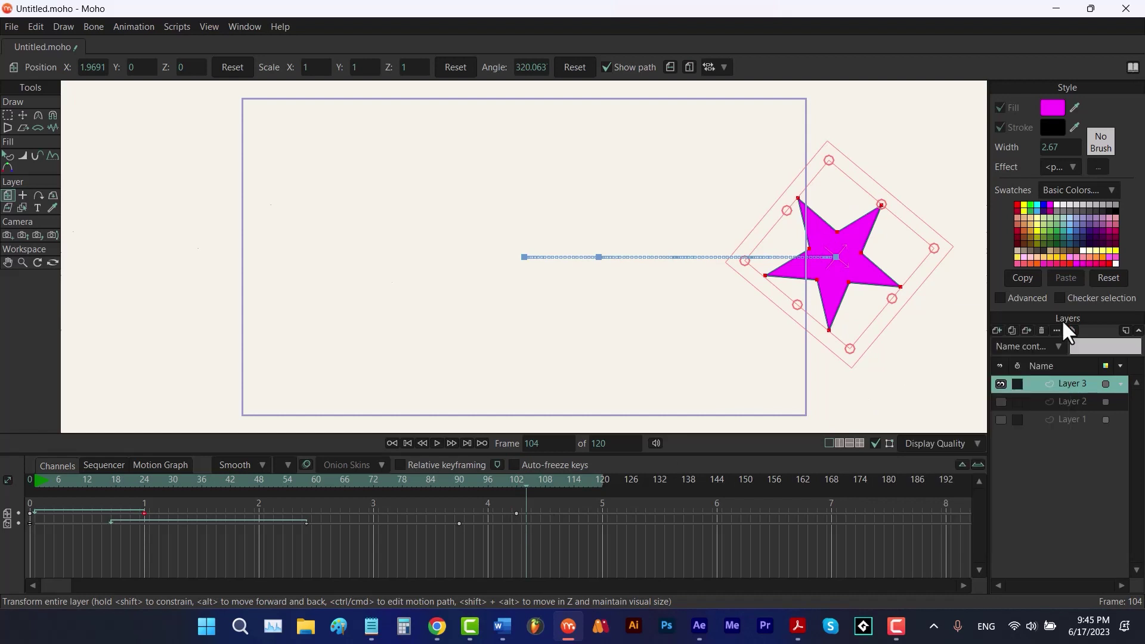
pyautogui.click(1000, 383)
pyautogui.click(999, 399)
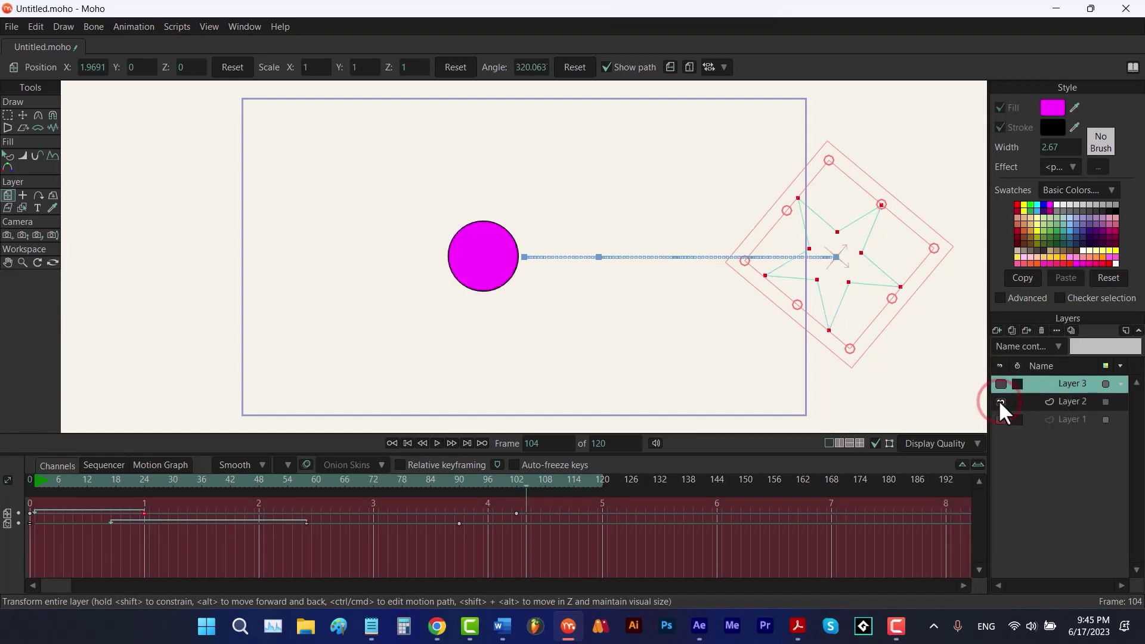
pyautogui.click(1061, 400)
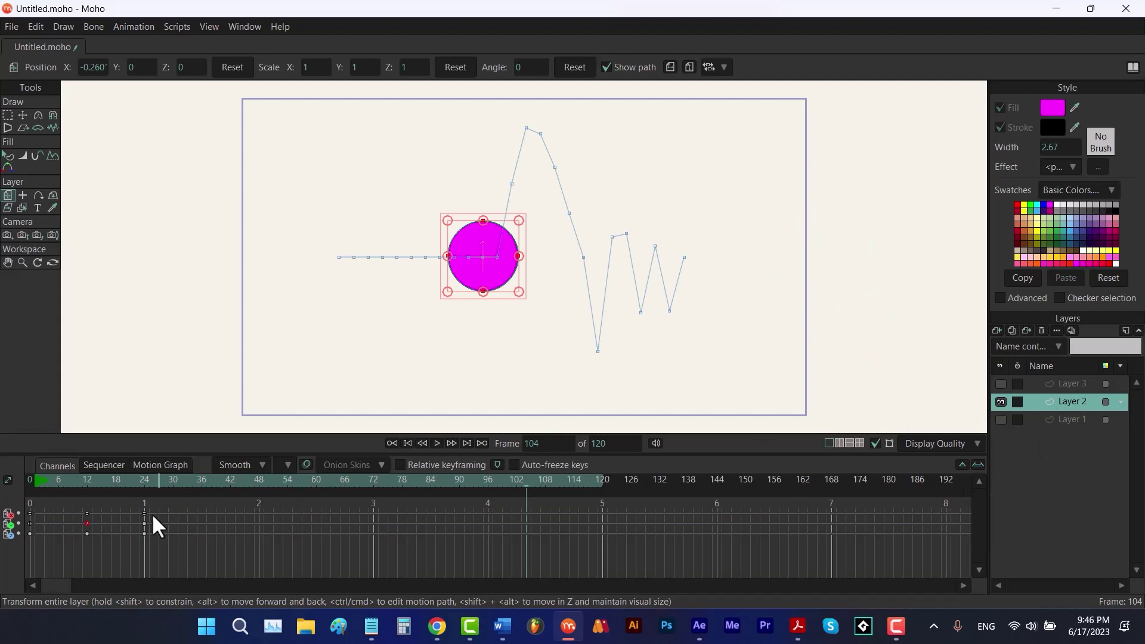
pyautogui.moveTo(80, 500); pyautogui.dragTo(106, 536)
pyautogui.press('Delete')
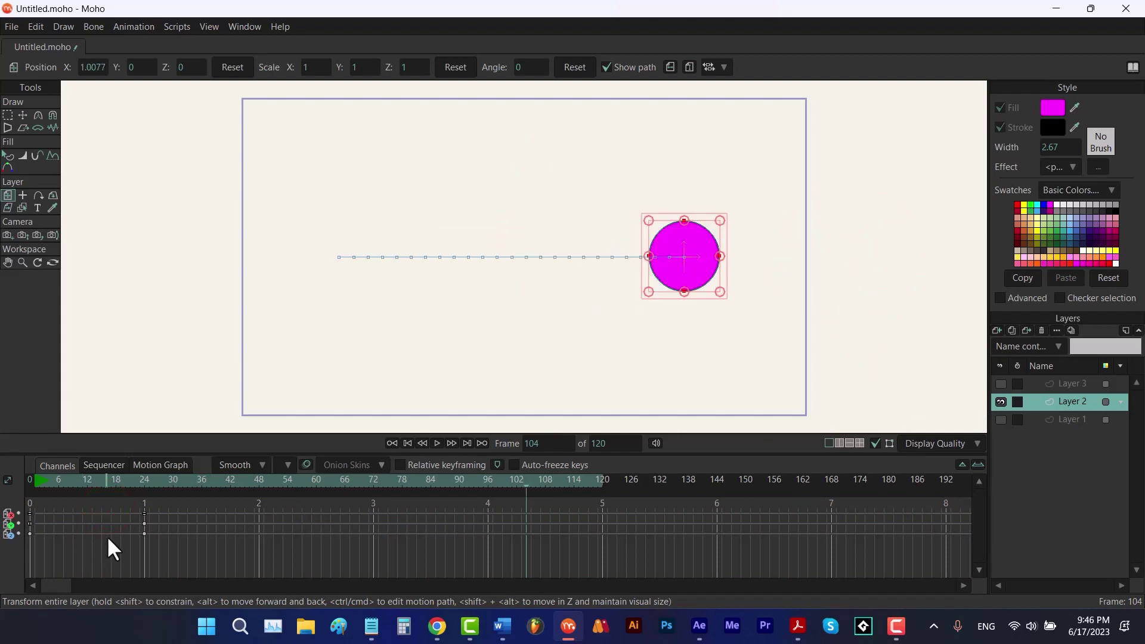
# Rejoin the magenta circle's position dimensions and set its keyframes at frames 0 and 24 to Smooth interpolation.
pyautogui.rightClick(6, 528)
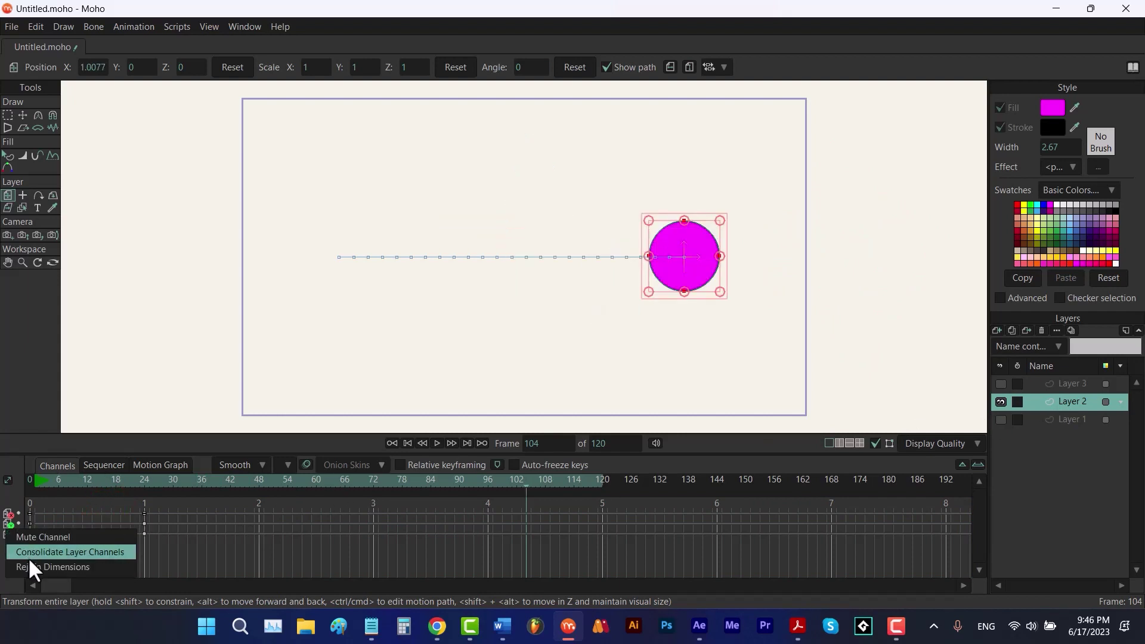
pyautogui.click(31, 560)
pyautogui.moveTo(161, 510); pyautogui.dragTo(19, 527)
pyautogui.rightClick(29, 512)
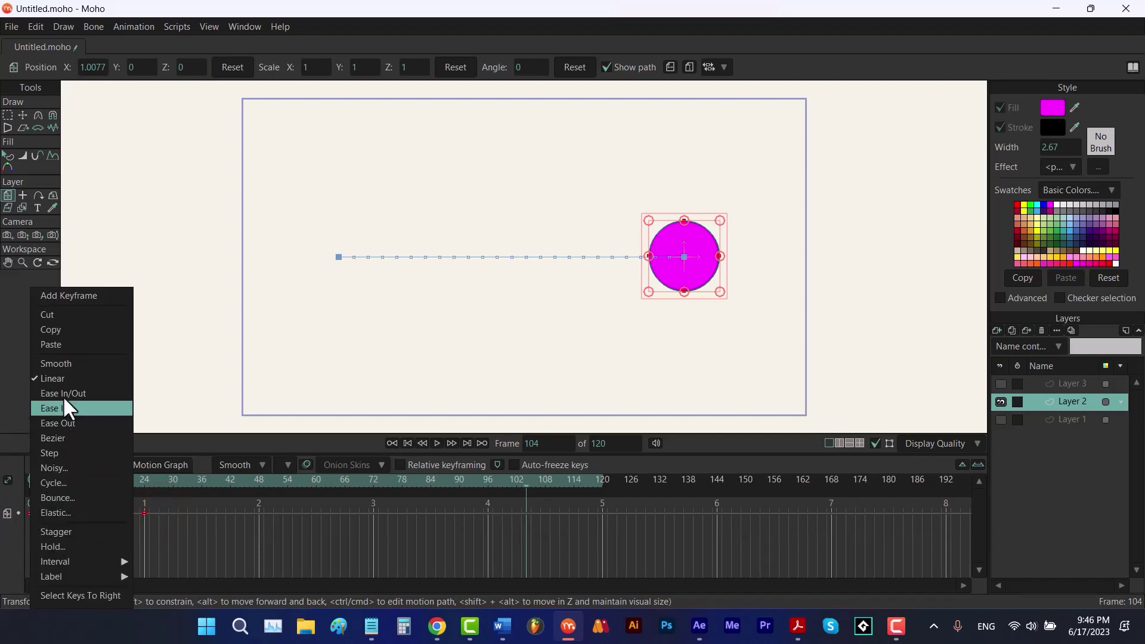
pyautogui.click(68, 363)
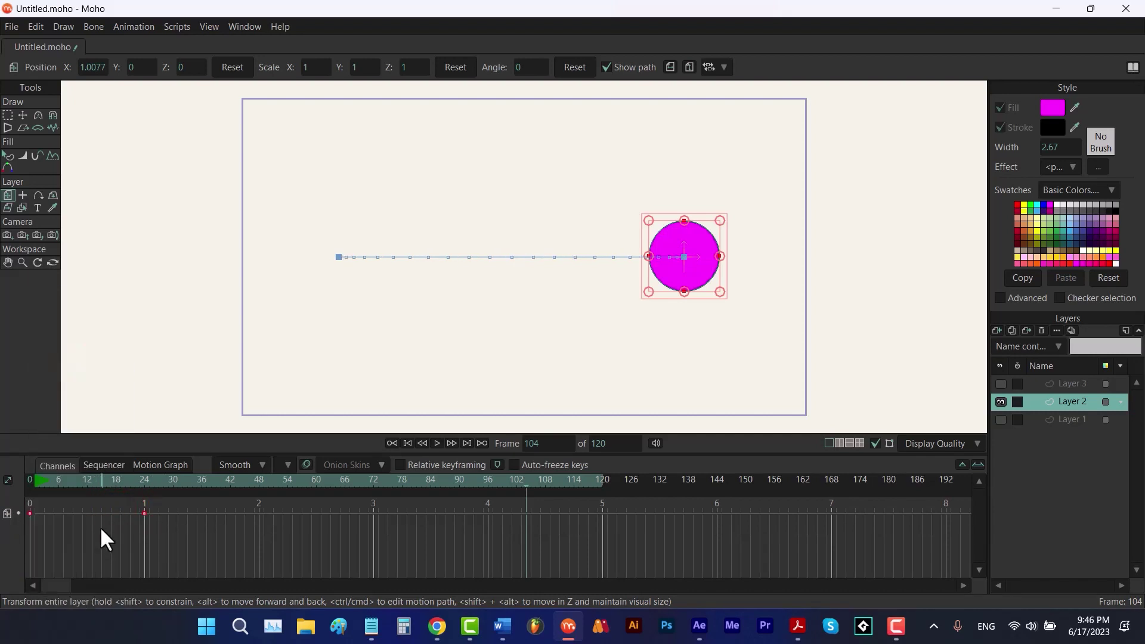
# At frame 12, raise the circle to a Y position of about 0.53 and separate its position channel's dimensions.
pyautogui.click(86, 485)
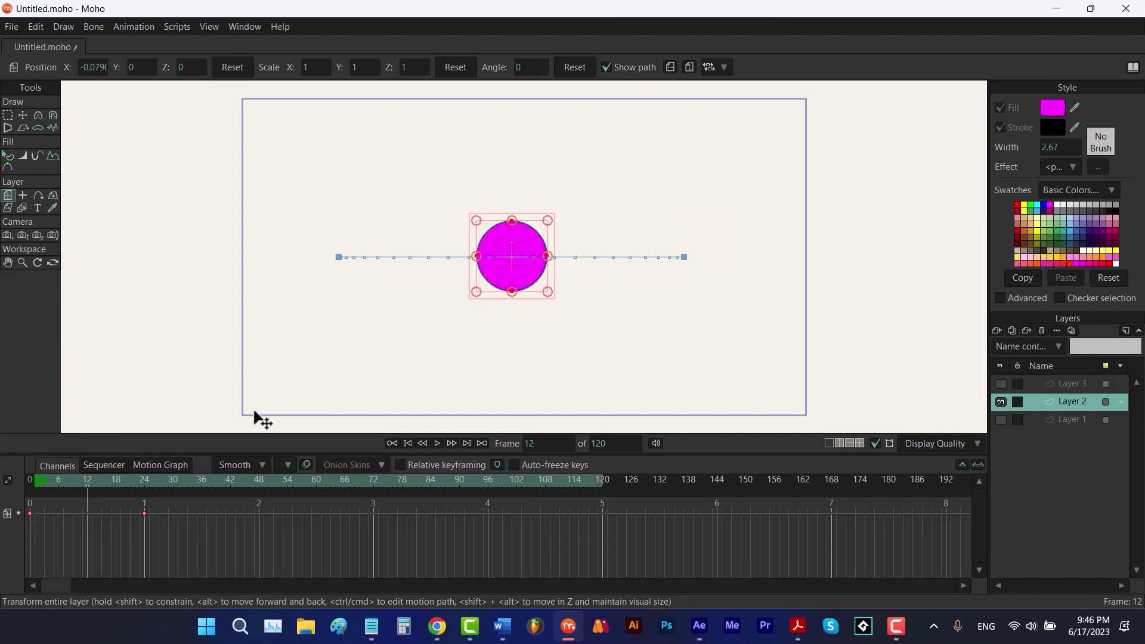
pyautogui.moveTo(527, 269); pyautogui.dragTo(523, 181)
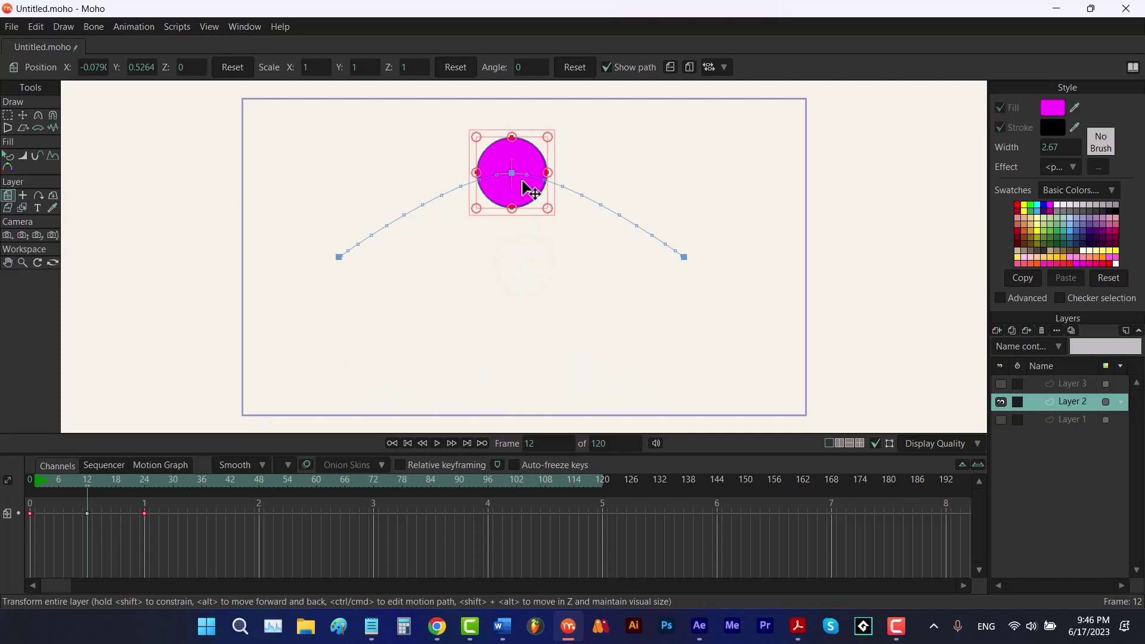
pyautogui.rightClick(7, 513)
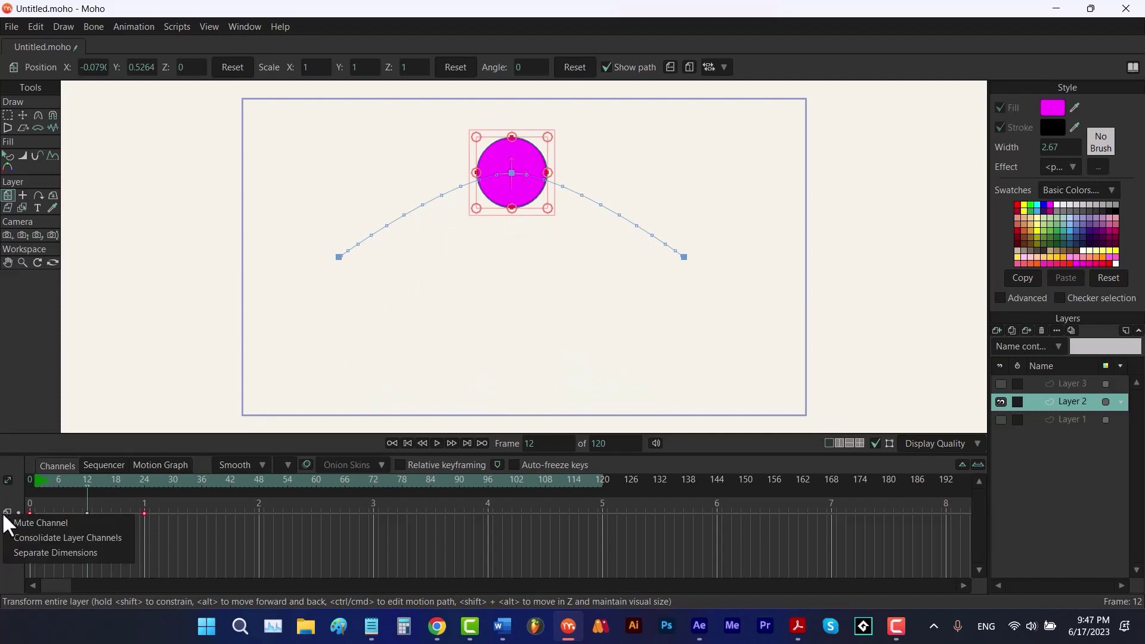
pyautogui.click(30, 550)
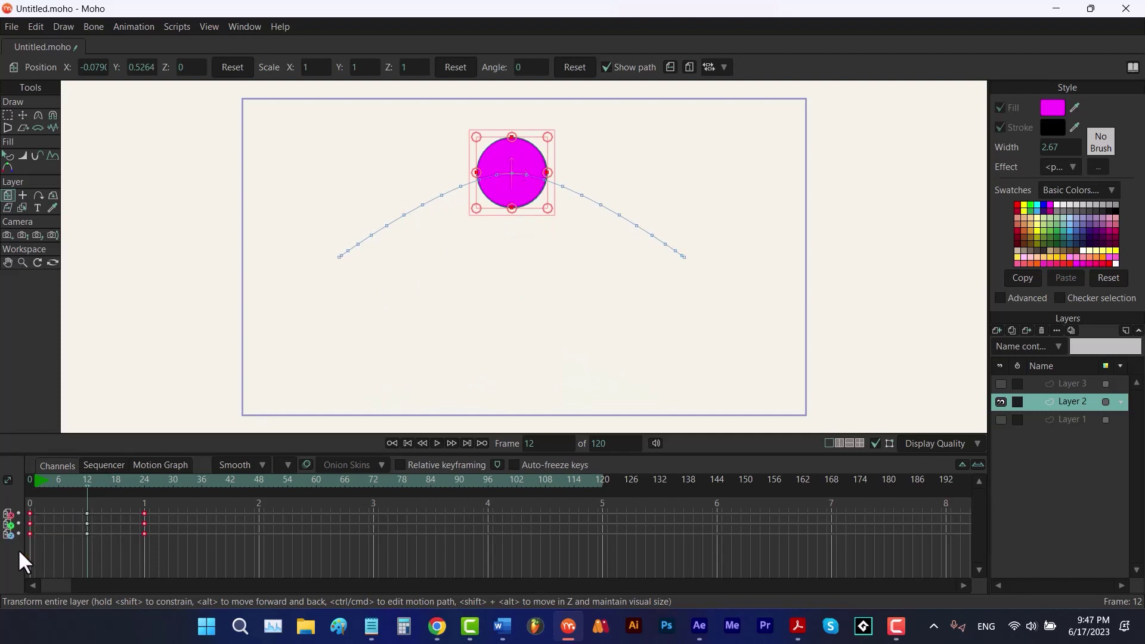
# Show the Y position curve in the motion graph and set its frame 12 keyframe to Bounce interpolation.
pyautogui.click(153, 464)
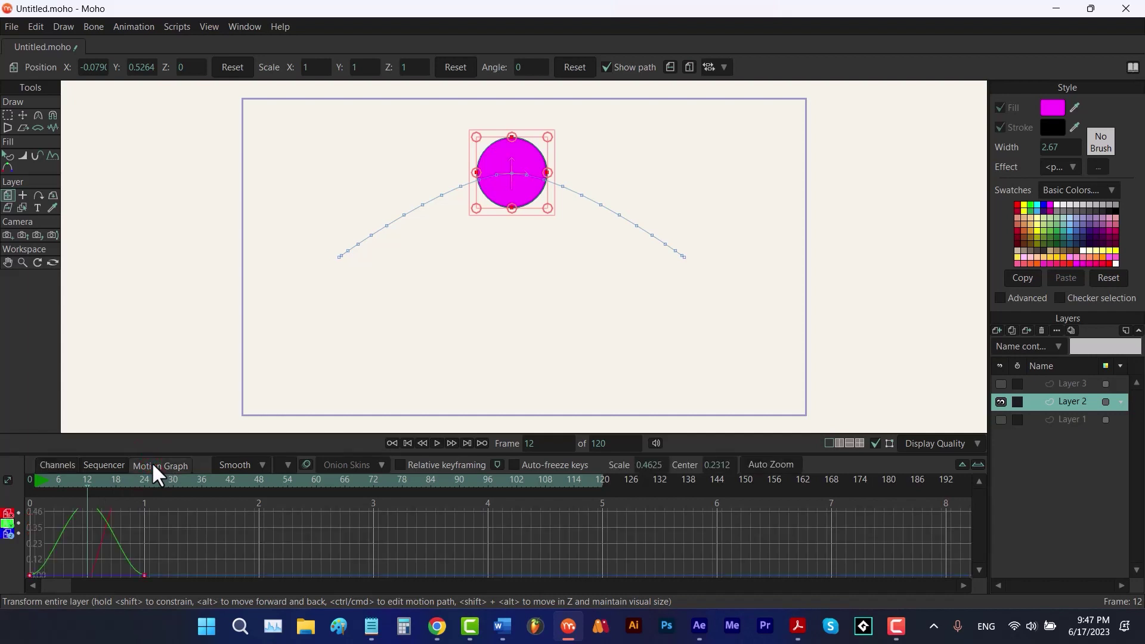
pyautogui.click(7, 523)
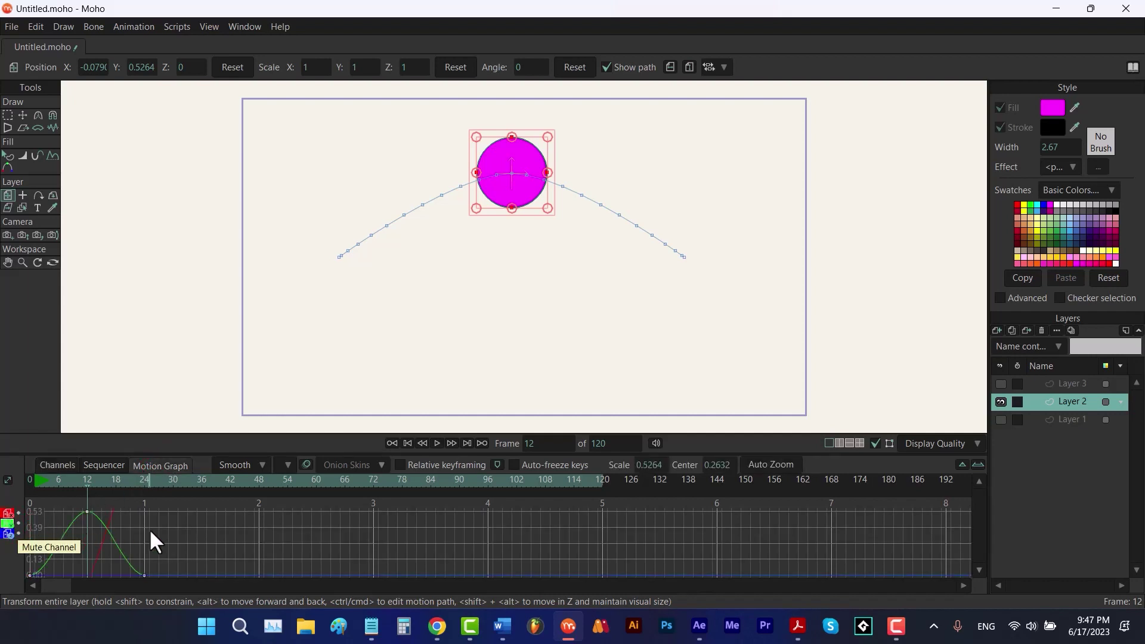
pyautogui.moveTo(149, 536); pyautogui.dragTo(61, 507)
pyautogui.rightClick(85, 509)
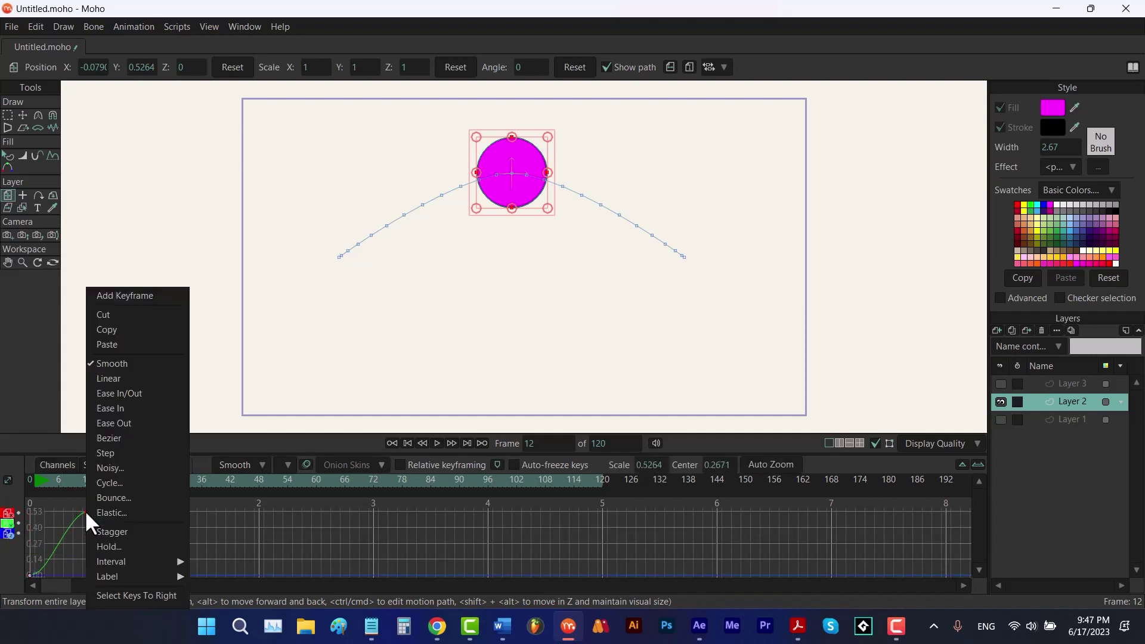
pyautogui.click(122, 492)
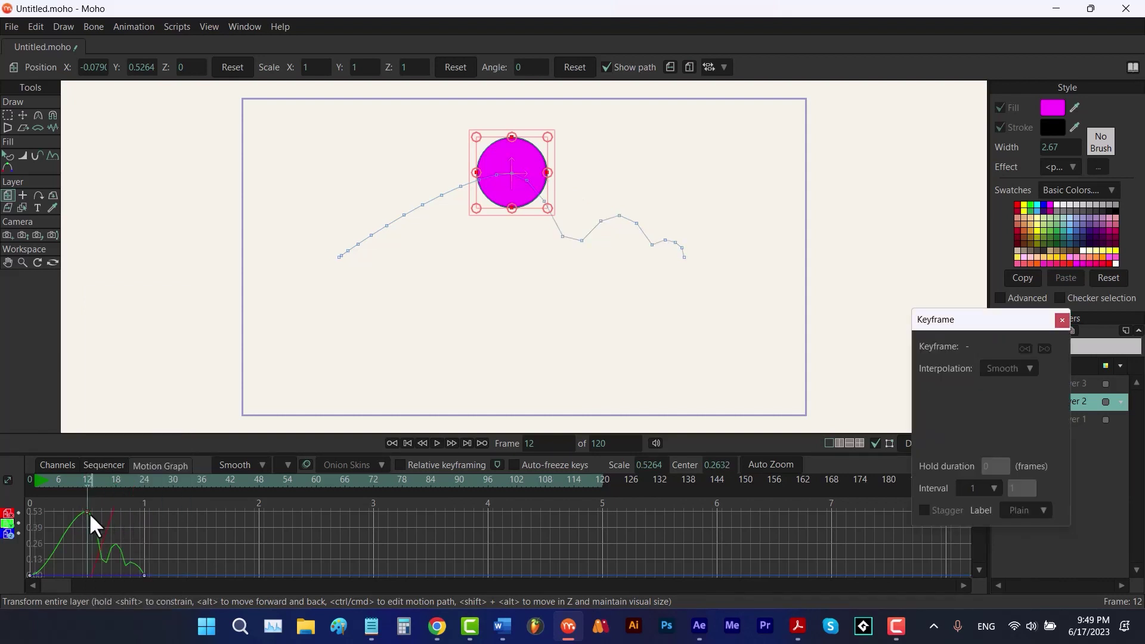
# Play back the circle's bounce animation and stop at frame 24.
pyautogui.press('space')
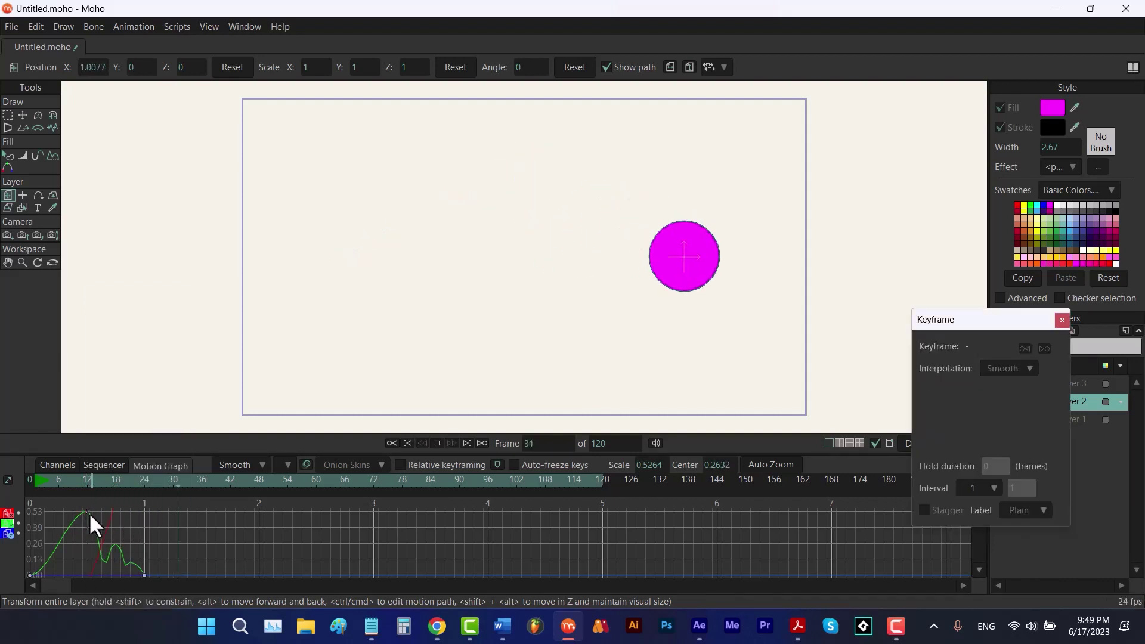
pyautogui.press('space')
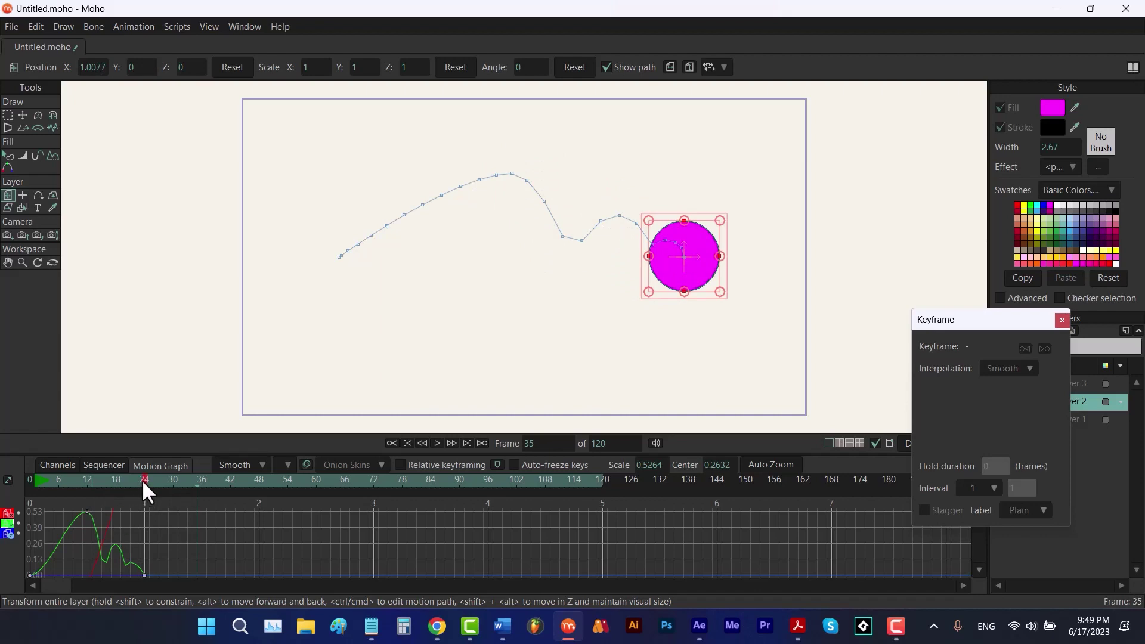
pyautogui.press('space')
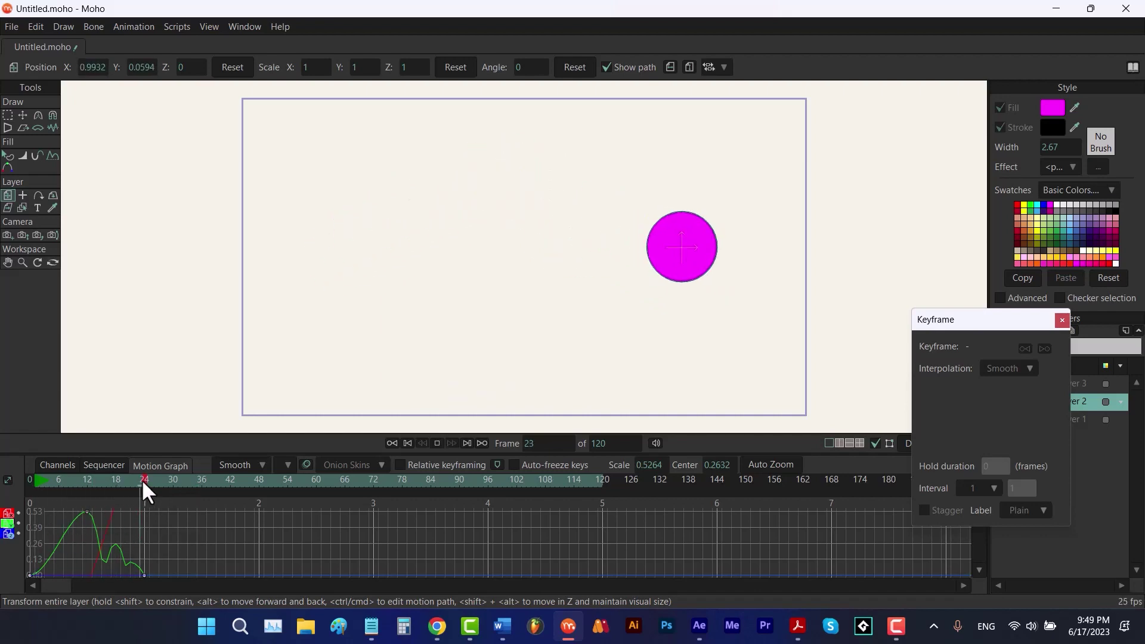
pyautogui.click(142, 478)
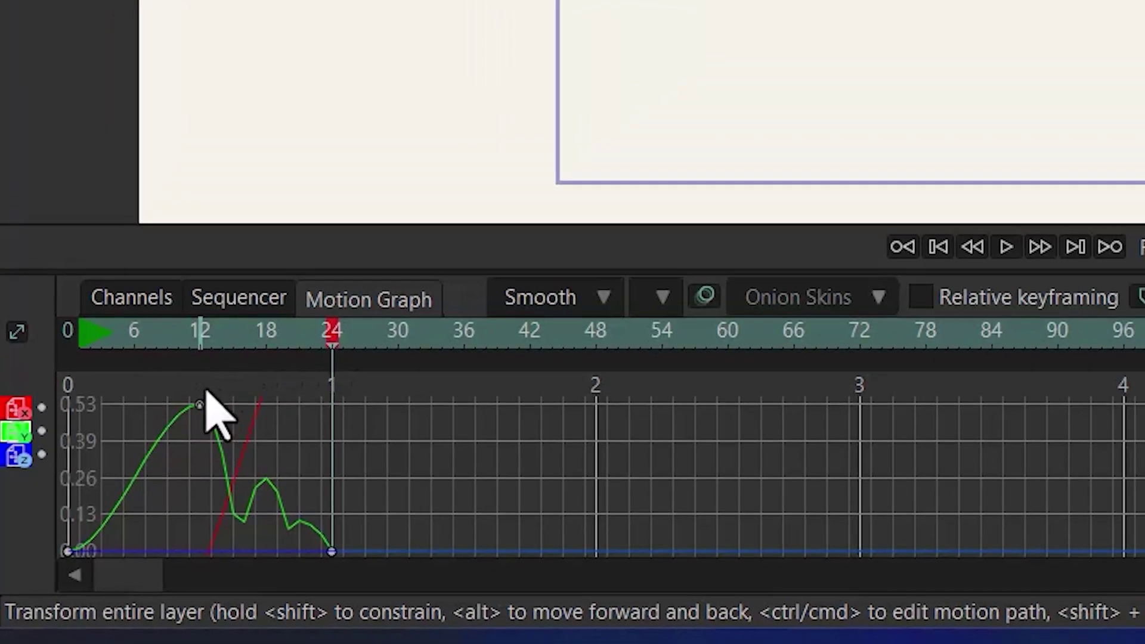
# Set the frame 12 keyframe's bounce count to 6 and bounce scale to 0.90, and preview the motion.
pyautogui.click(248, 359)
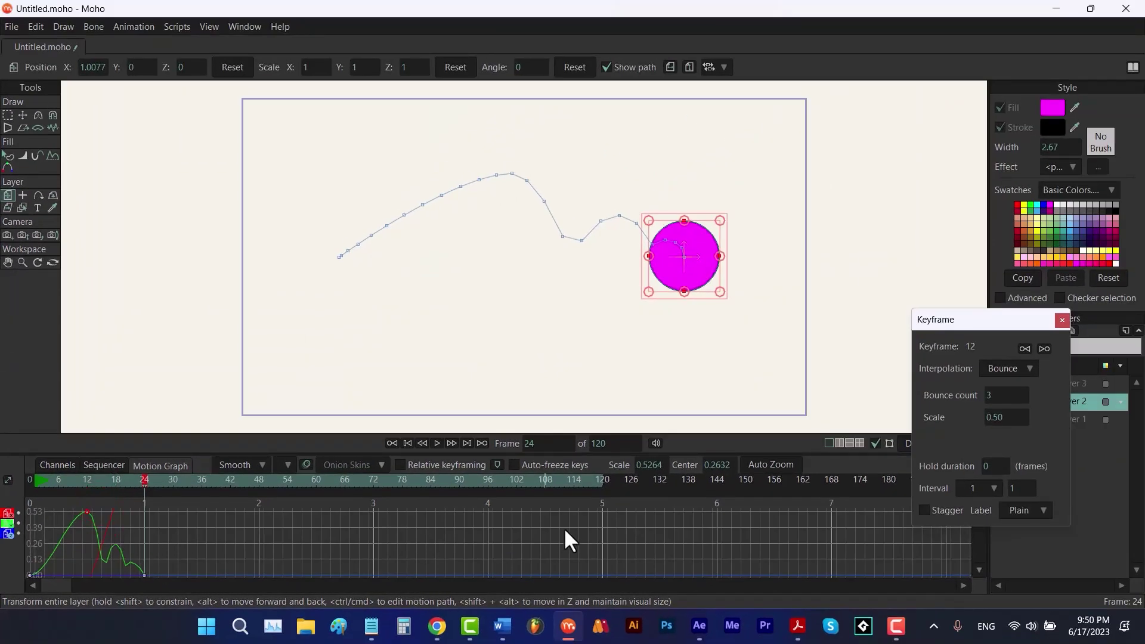
pyautogui.moveTo(995, 396); pyautogui.dragTo(1011, 397)
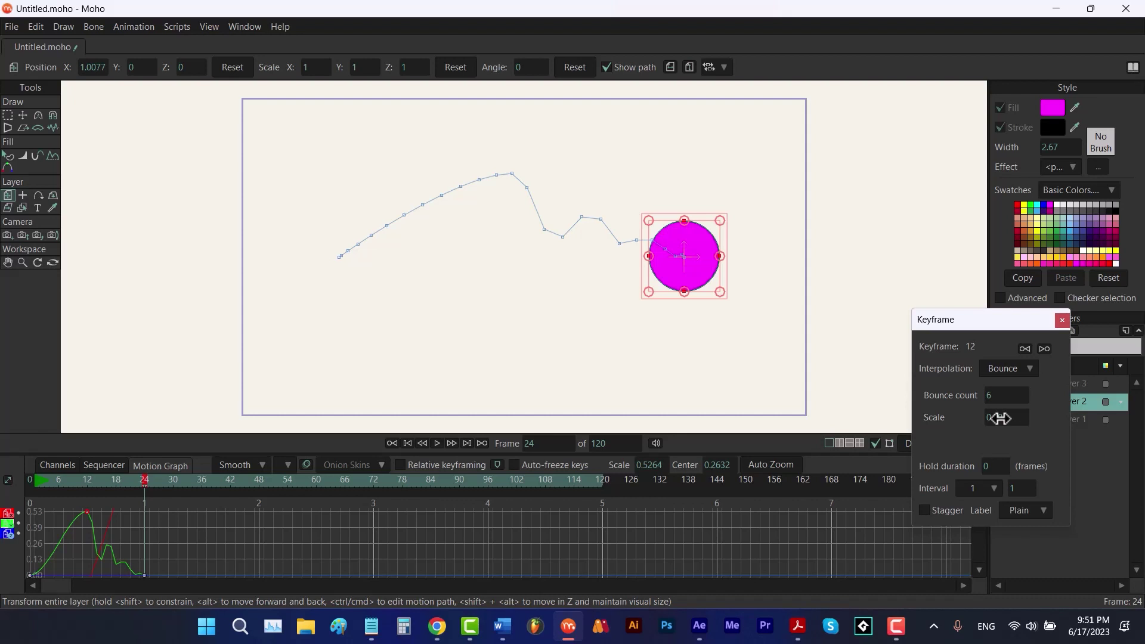
pyautogui.moveTo(1000, 418); pyautogui.dragTo(1020, 417)
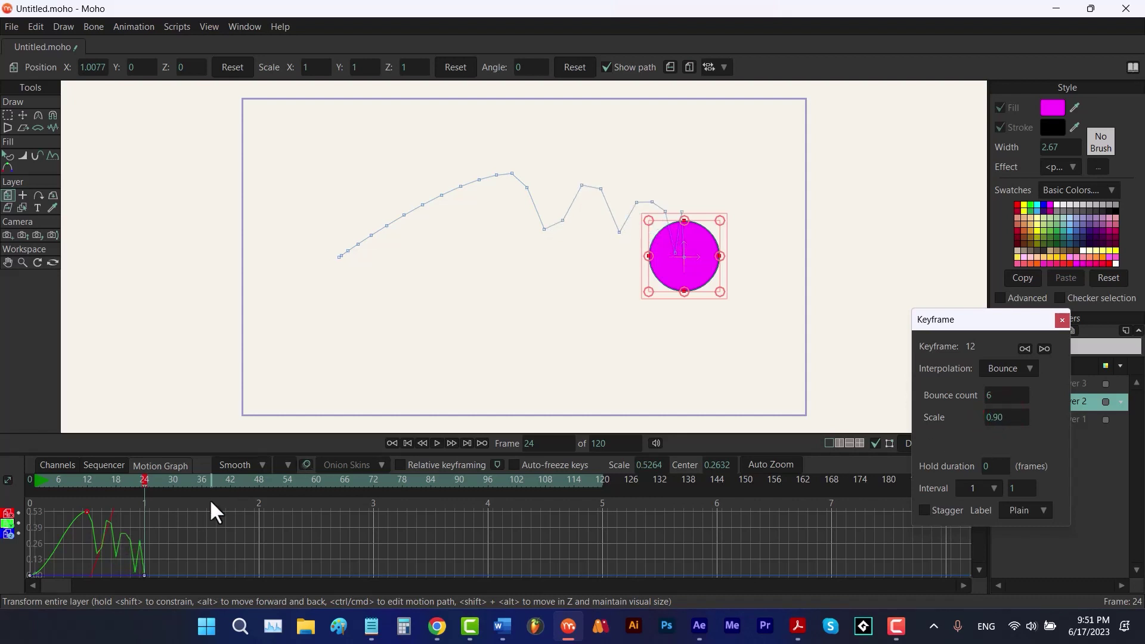
pyautogui.press('space')
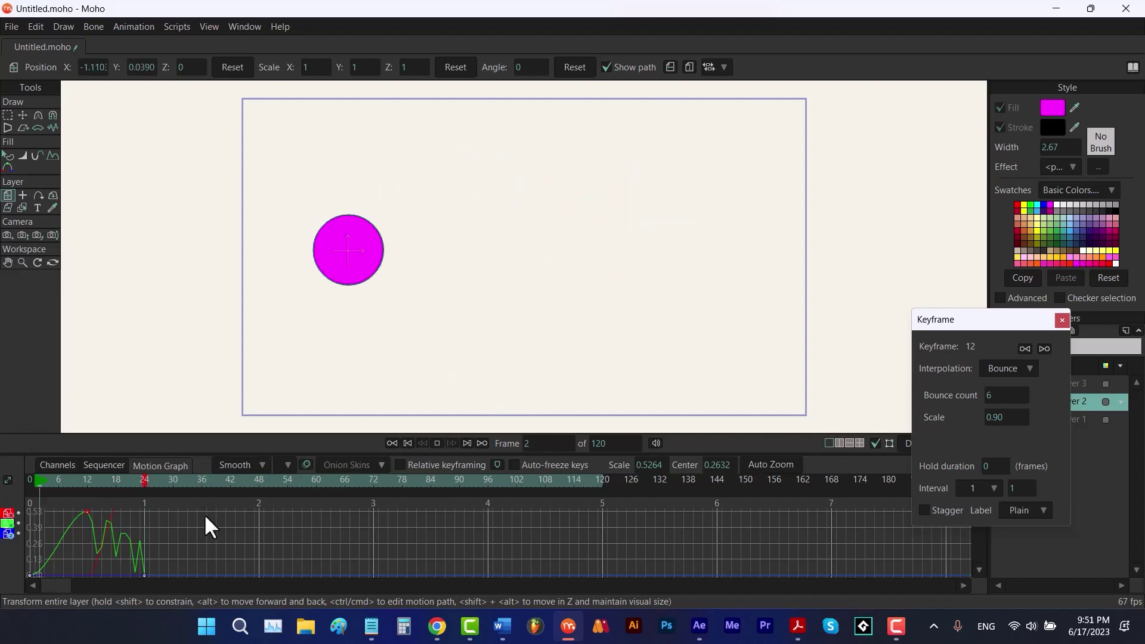
pyautogui.press('space')
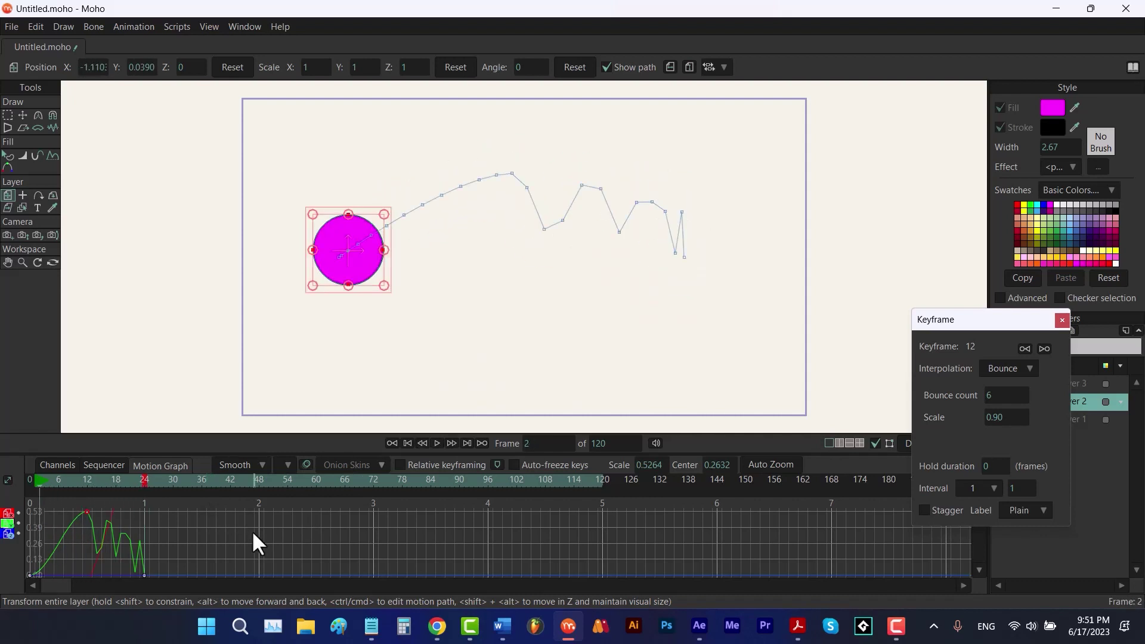
# Set the keyframe's bounce scale to 0.10, preview the motion, and close the keyframe settings.
pyautogui.click(993, 419)
pyautogui.write('0.1')
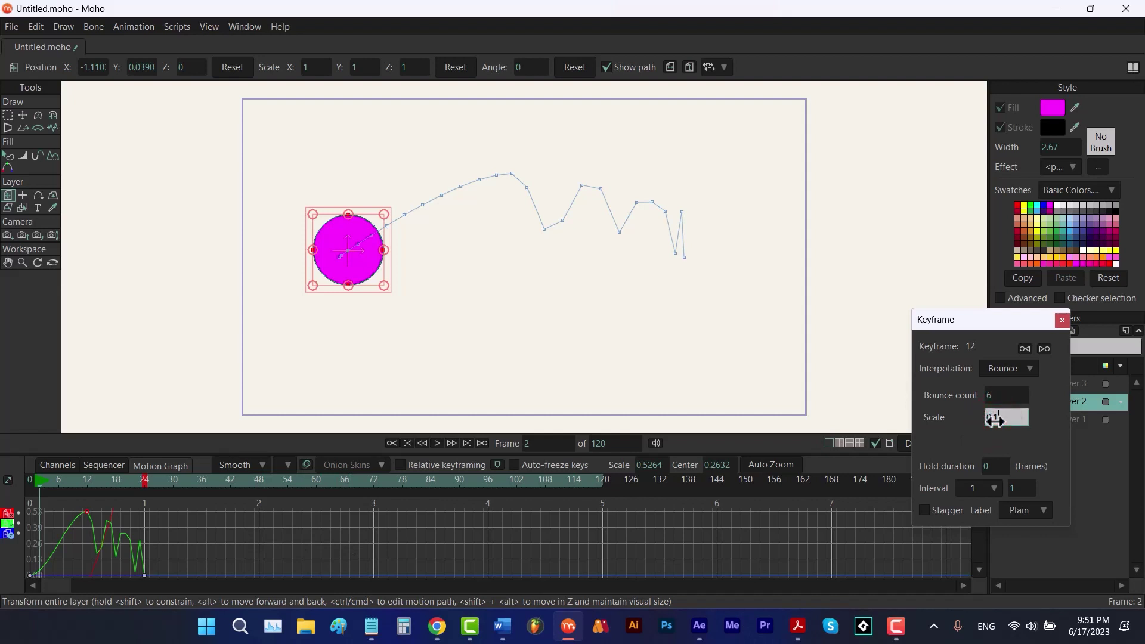
pyautogui.click(1037, 429)
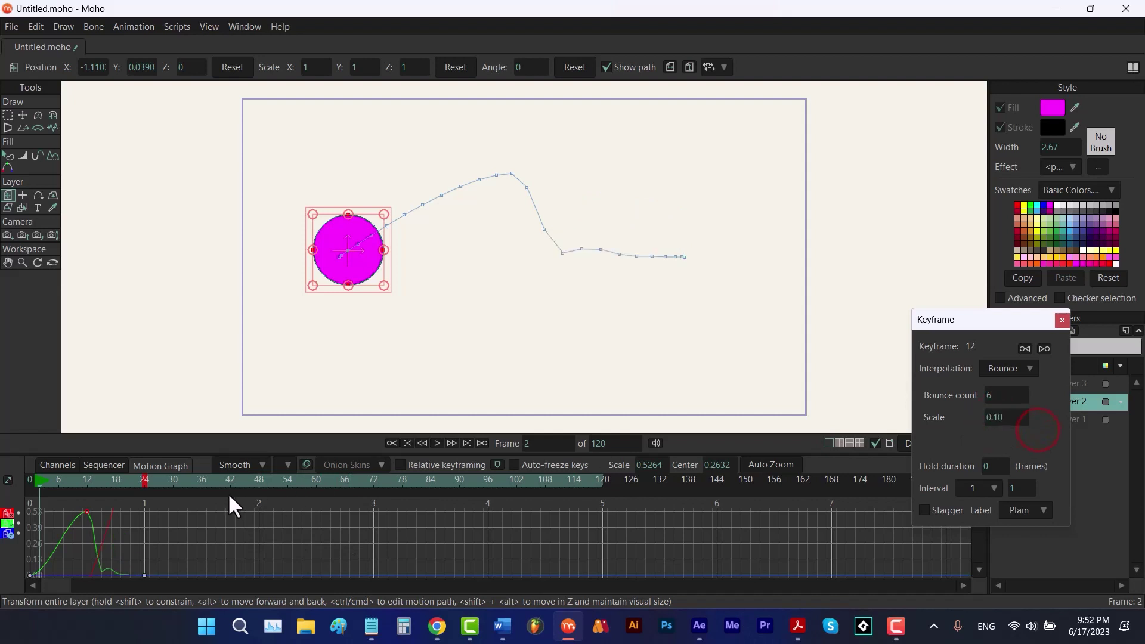
pyautogui.press('space')
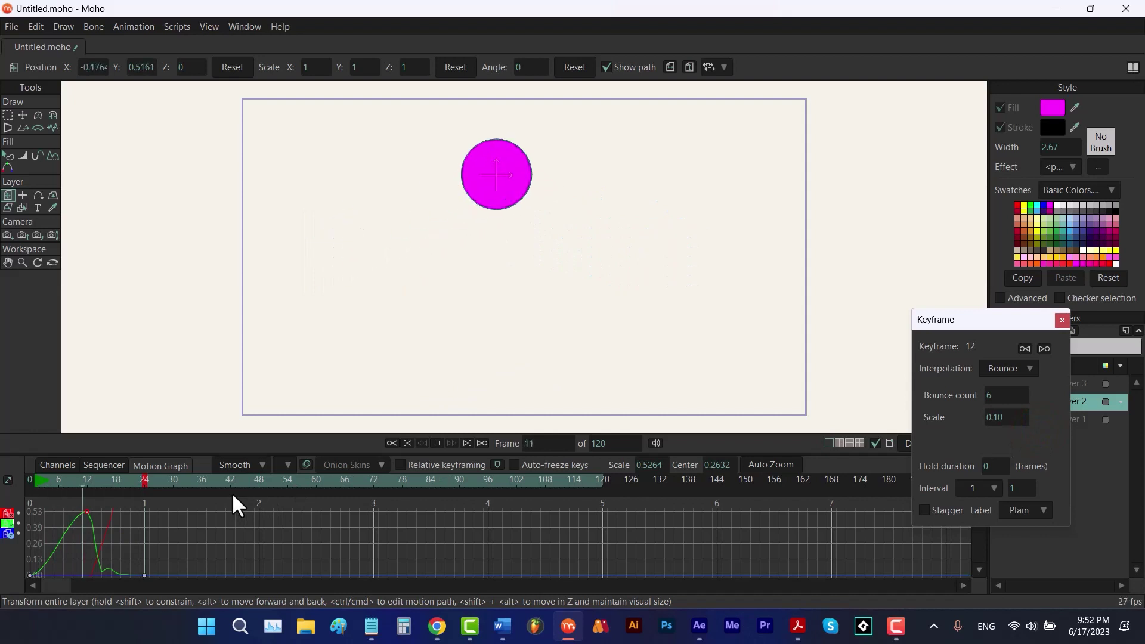
pyautogui.press('space')
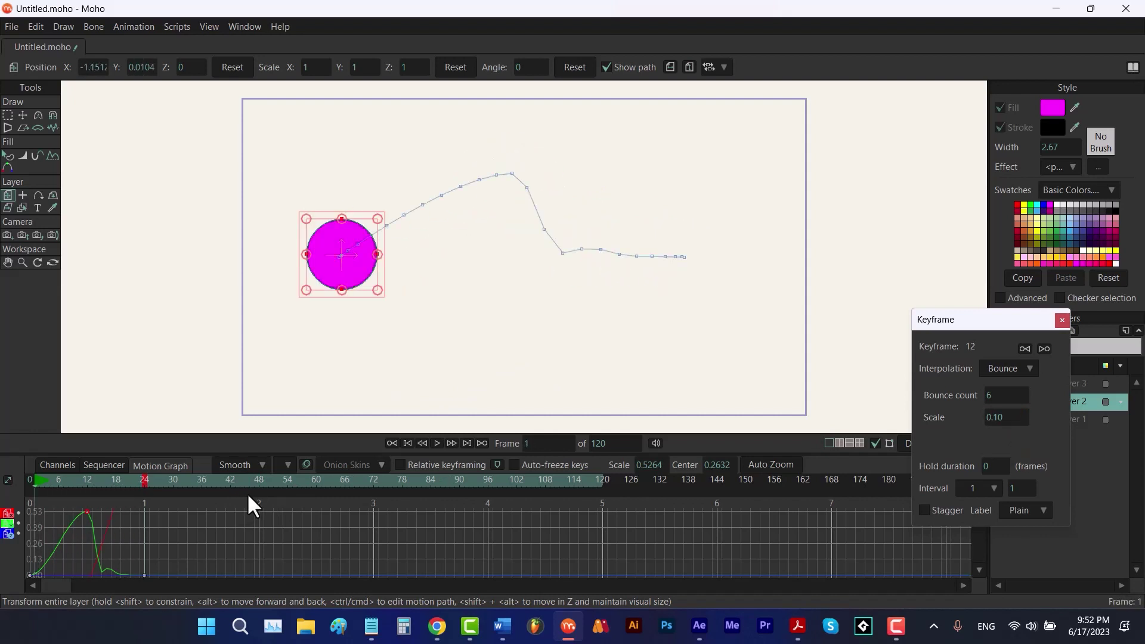
pyautogui.click(1061, 320)
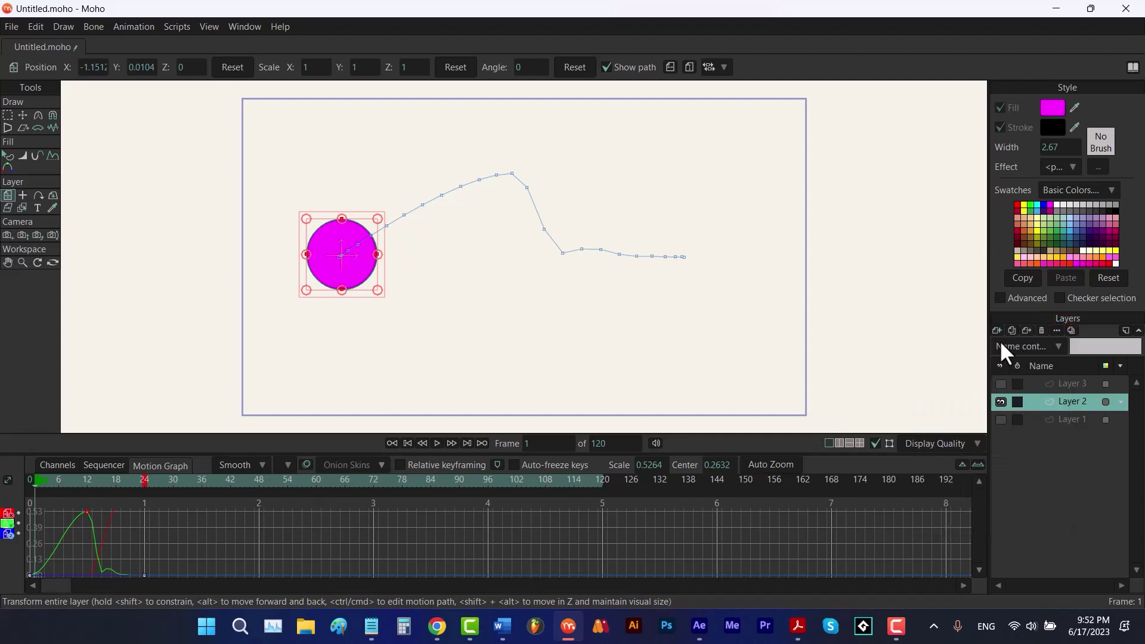
# Hide Layer 2 and add a new vector layer at frame 0.
pyautogui.click(1001, 401)
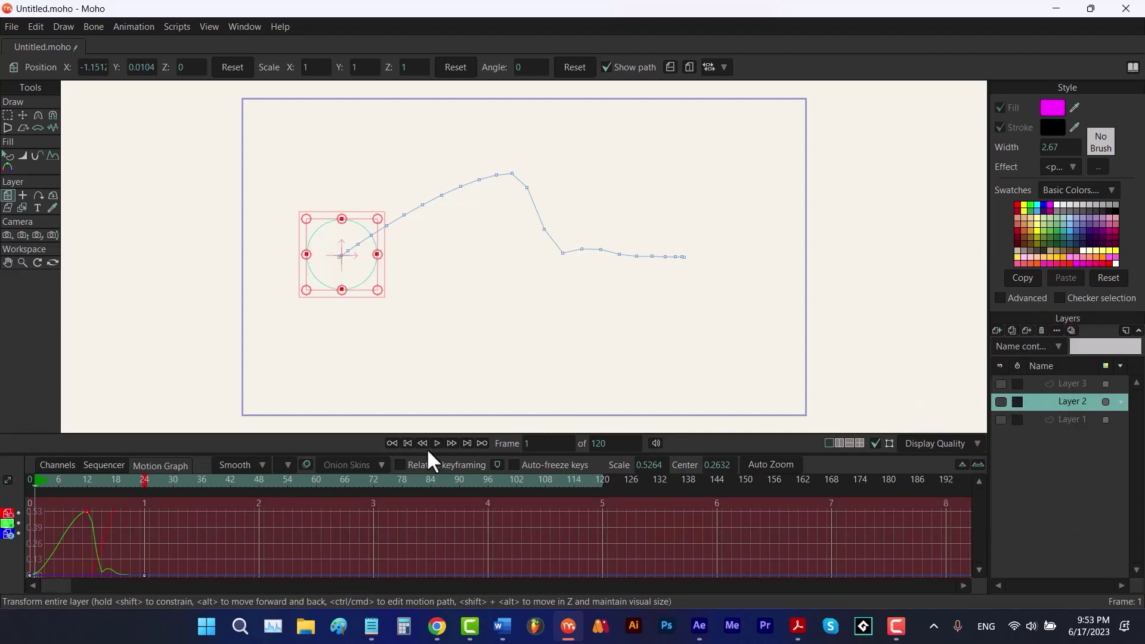
pyautogui.click(410, 442)
pyautogui.click(996, 330)
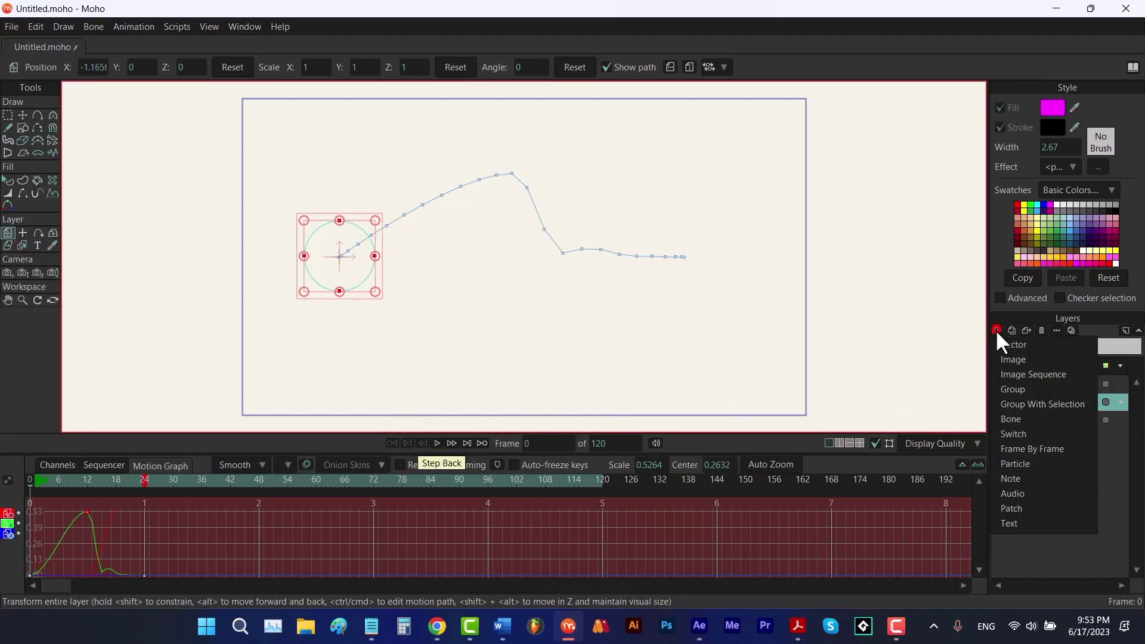
pyautogui.click(1007, 345)
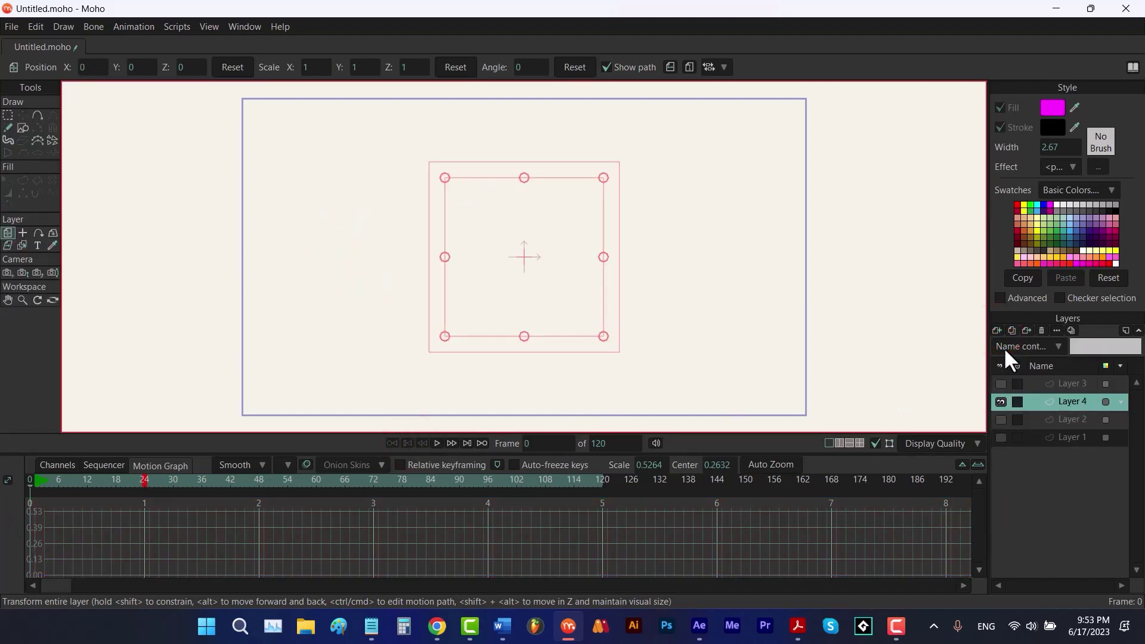
# Draw a wide horizontal rectangle at the canvas centre and place a small ellipse over its left end.
pyautogui.press('r')
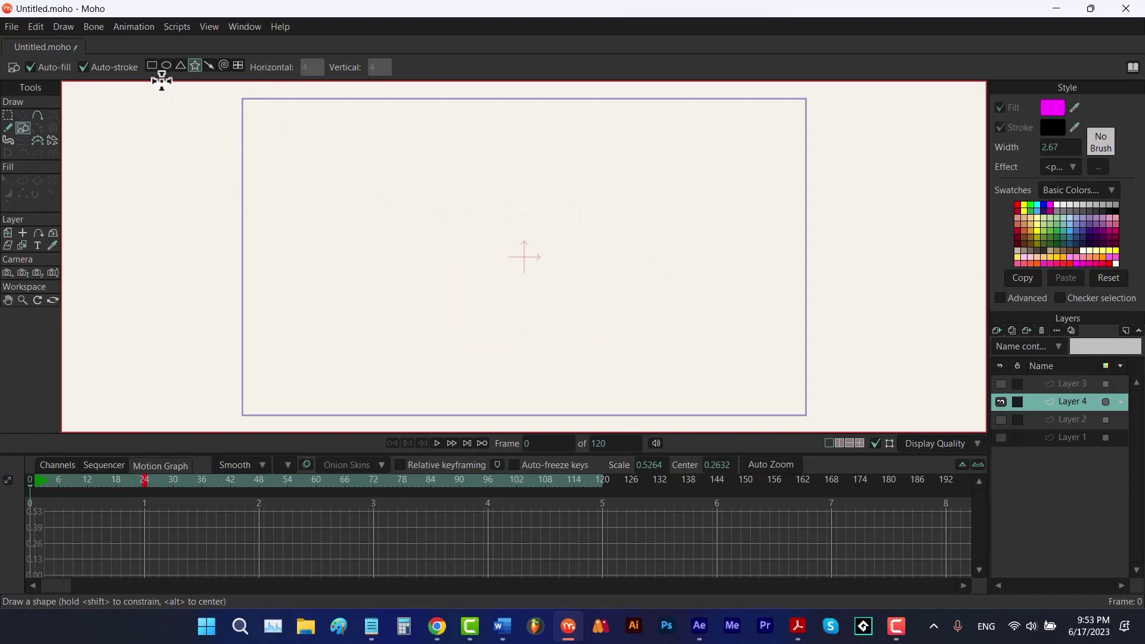
pyautogui.click(152, 66)
pyautogui.moveTo(604, 235); pyautogui.dragTo(431, 275)
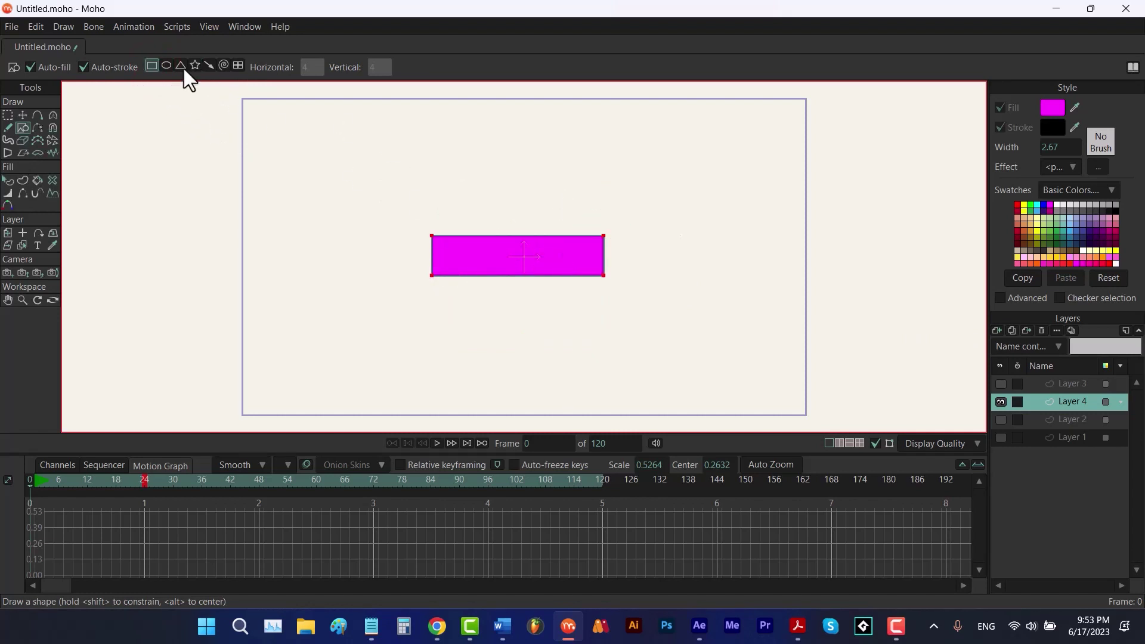
pyautogui.click(167, 66)
pyautogui.moveTo(401, 234); pyautogui.dragTo(459, 283)
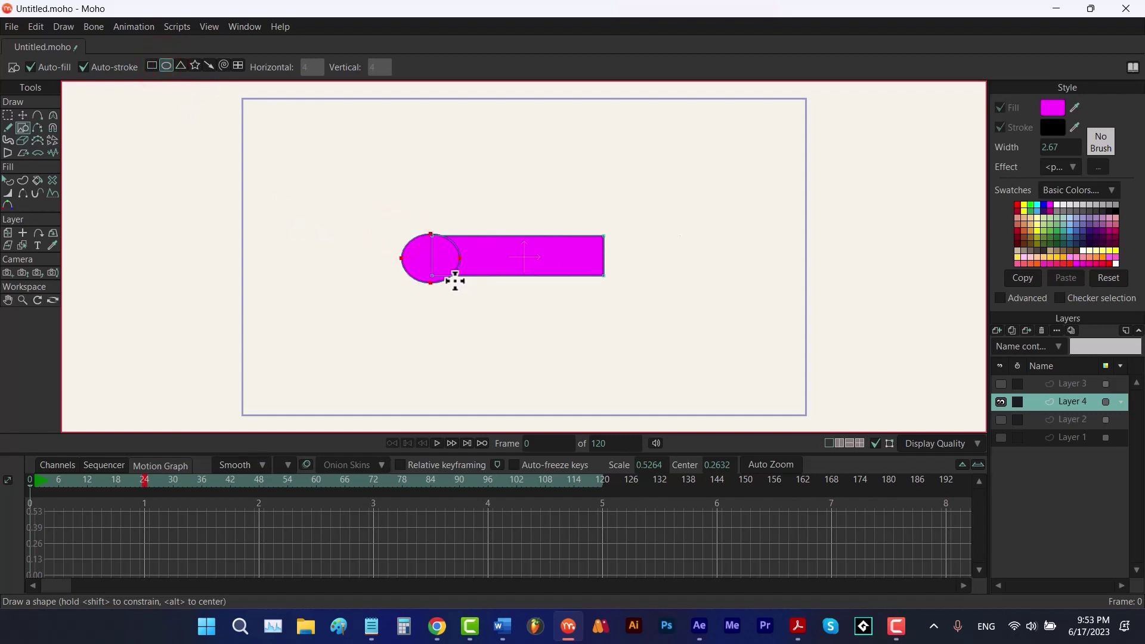
pyautogui.press('t')
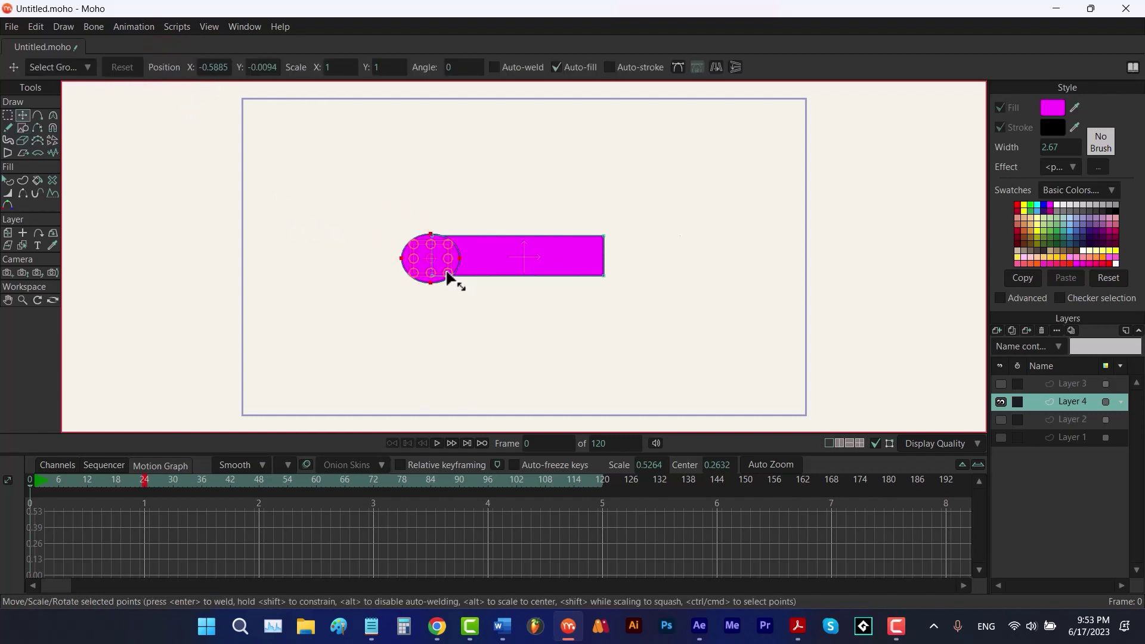
pyautogui.moveTo(441, 267); pyautogui.dragTo(436, 265)
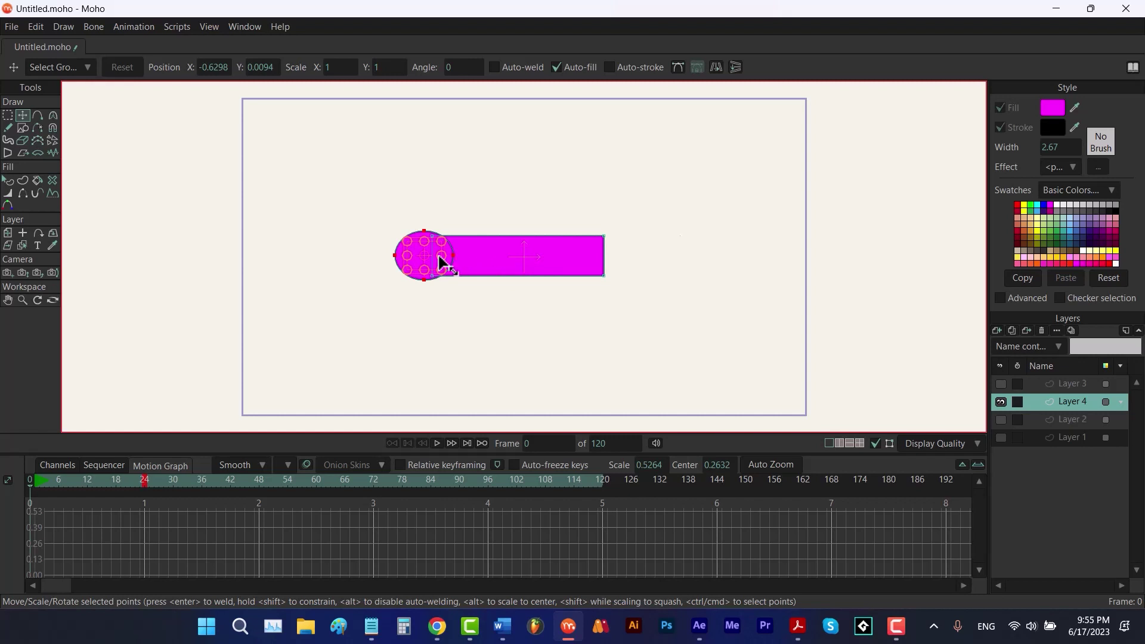
# At frame 24, move the ellipse together with the rectangle's left corner points outward to an X position of about -0.80.
pyautogui.moveTo(489, 185); pyautogui.dragTo(360, 313)
pyautogui.click(144, 479)
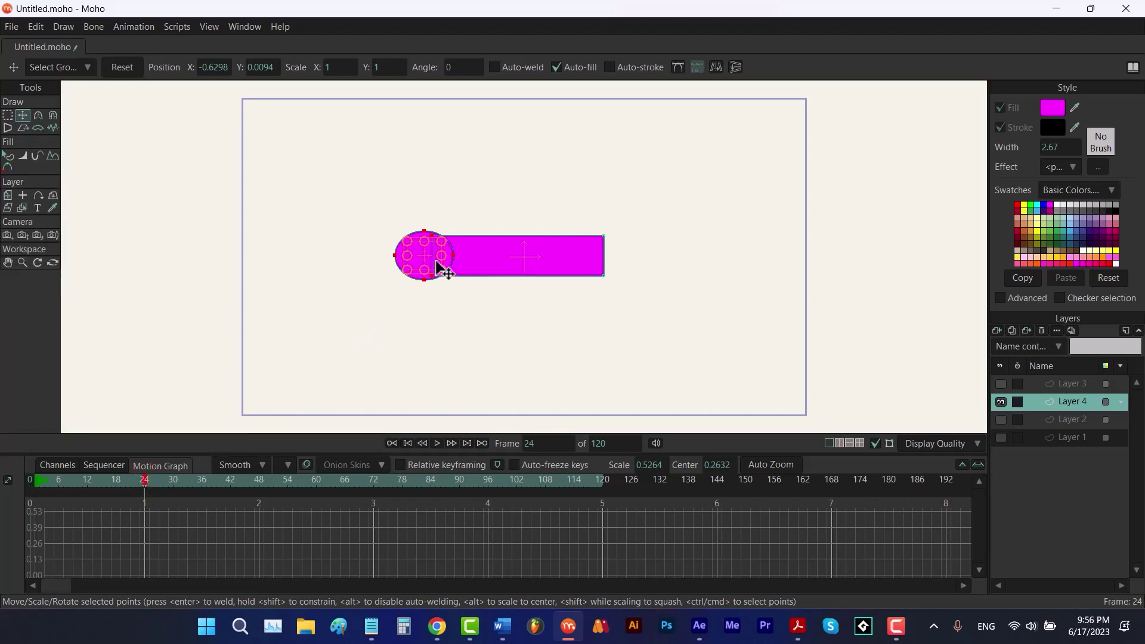
pyautogui.moveTo(432, 260); pyautogui.dragTo(406, 261)
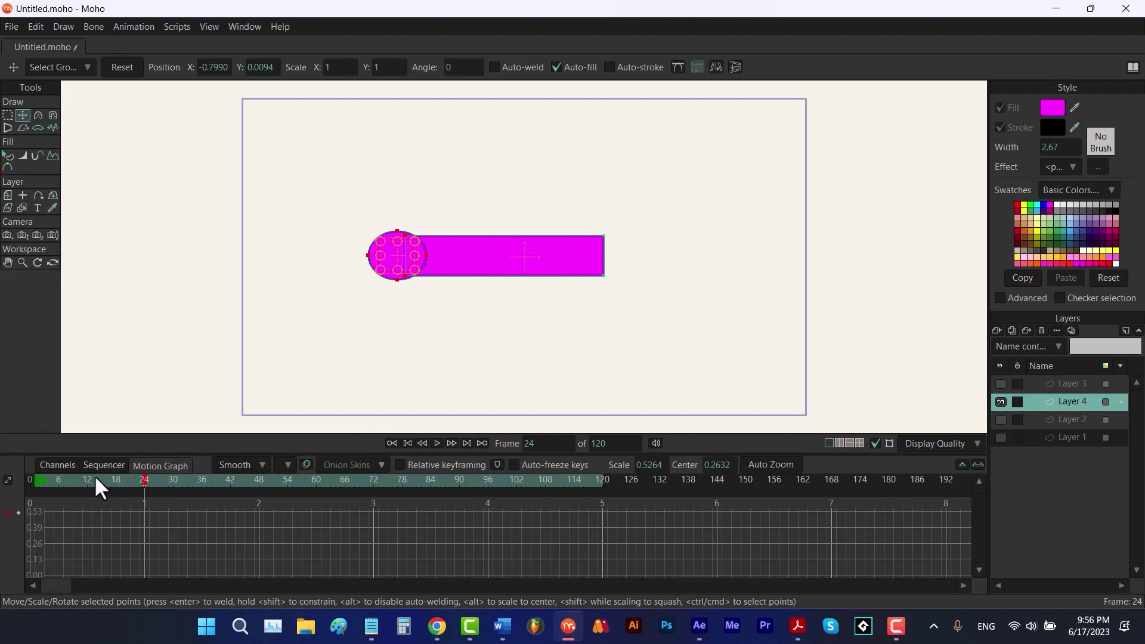
# Apply Elastic interpolation to Layer 4's keyframes at frame 0 and preview the motion.
pyautogui.click(76, 465)
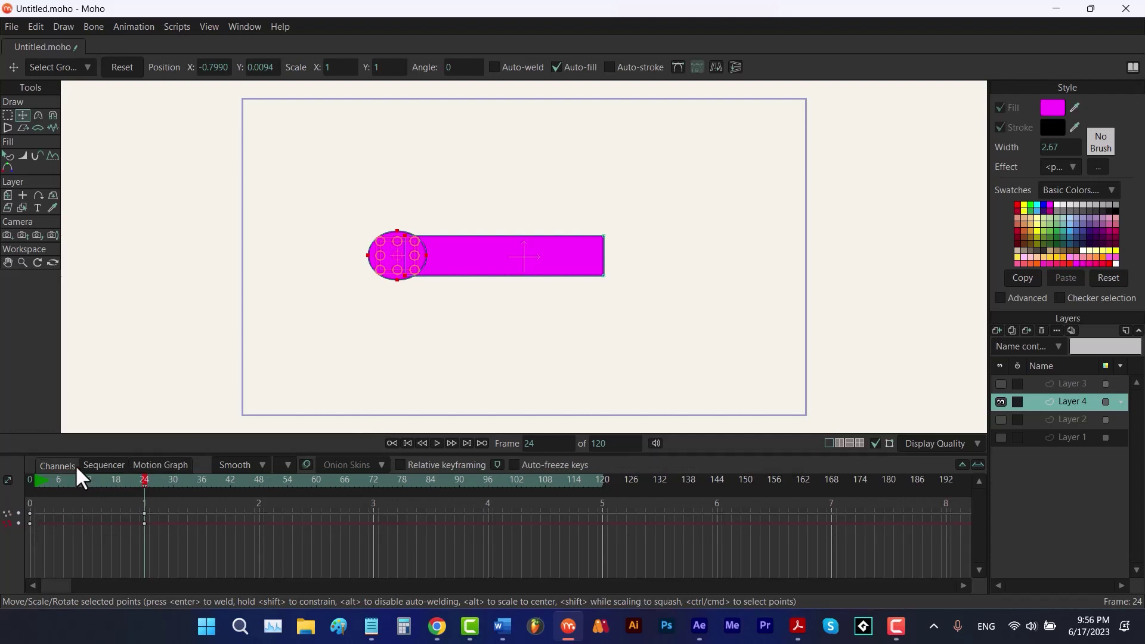
pyautogui.moveTo(127, 481)
pyautogui.mouseDown()
pyautogui.moveTo(45, 484)
pyautogui.moveTo(142, 496)
pyautogui.mouseUp()
pyautogui.rightClick(31, 535)
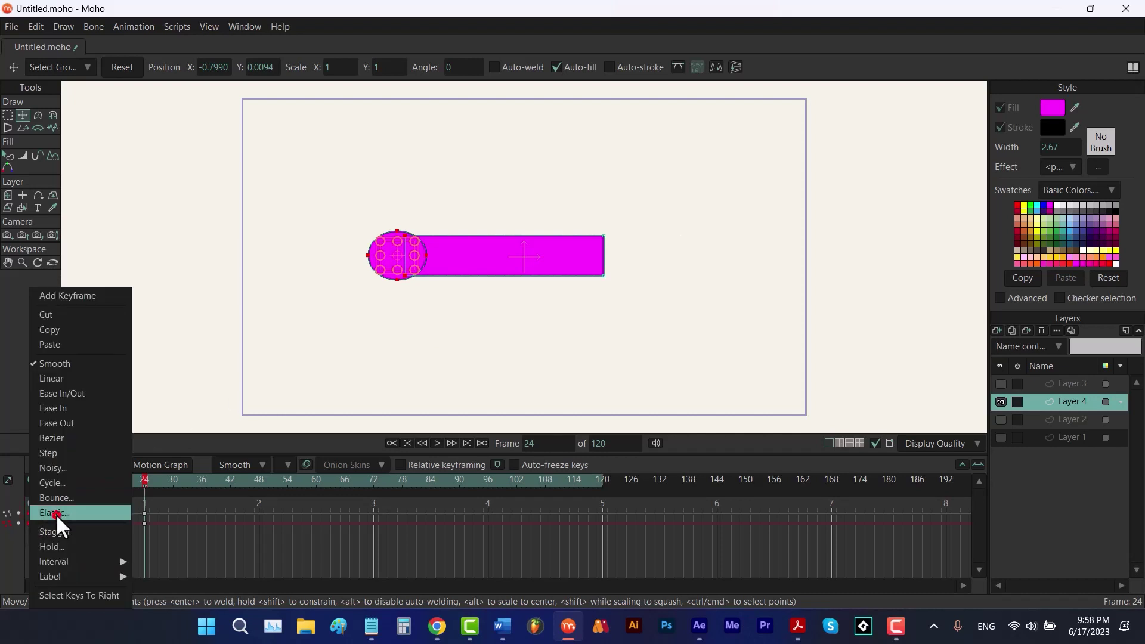
pyautogui.click(55, 514)
pyautogui.moveTo(55, 481); pyautogui.dragTo(17, 490)
pyautogui.press('space')
pyautogui.press('space')
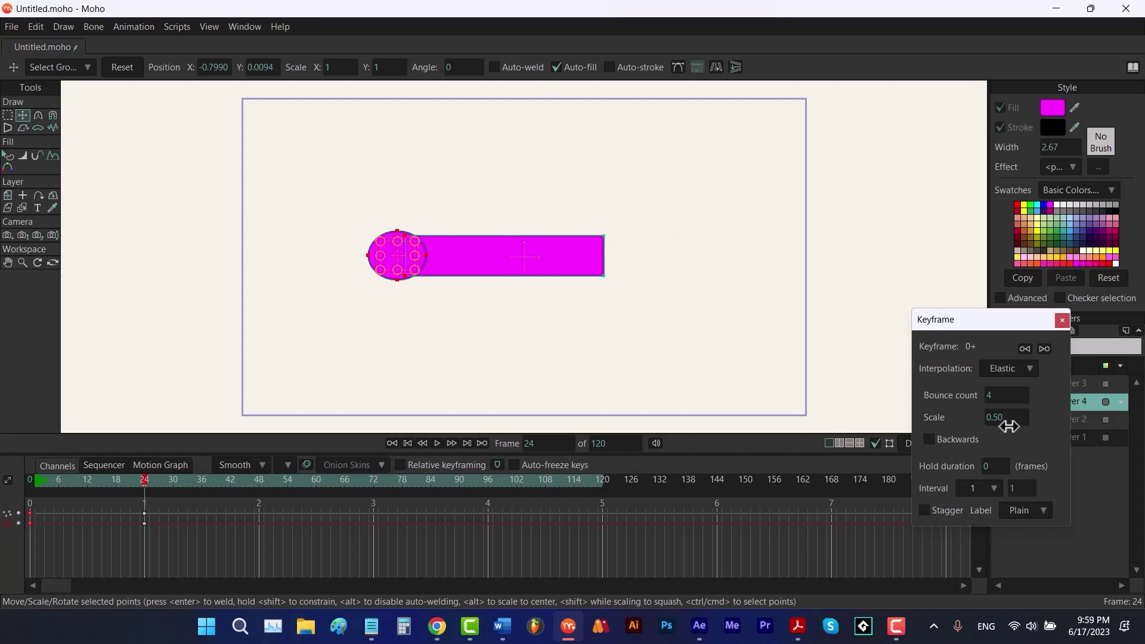
pyautogui.press('space')
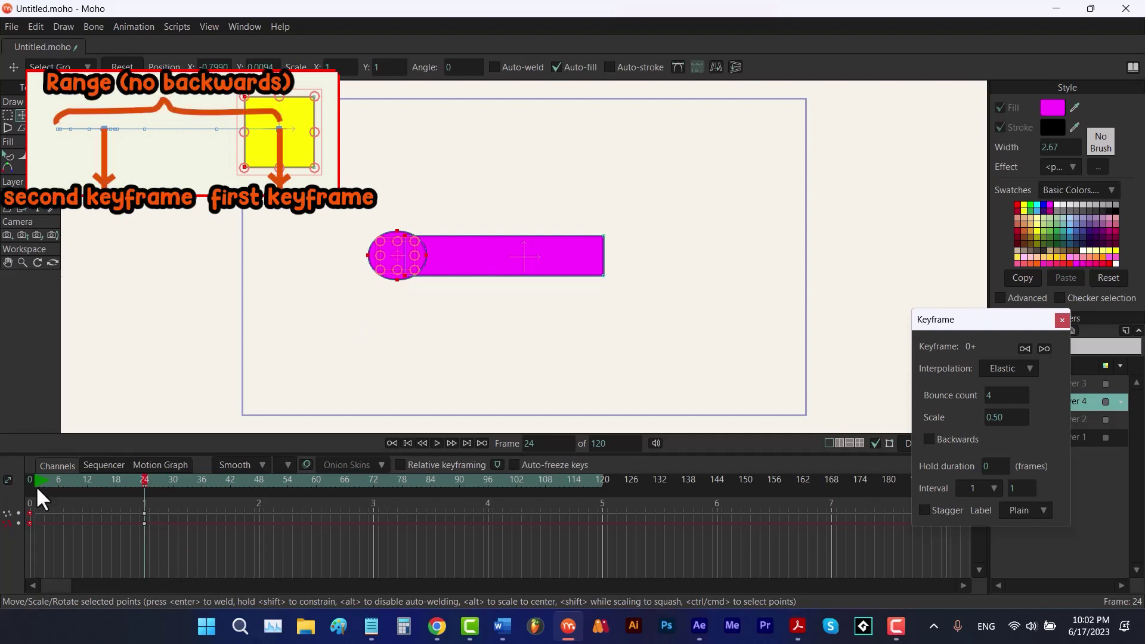
# Enable the Backwards option for the Elastic keyframes, scrub through frames 0 to 24, and close the keyframe settings.
pyautogui.moveTo(39, 483); pyautogui.dragTo(144, 482)
pyautogui.click(928, 439)
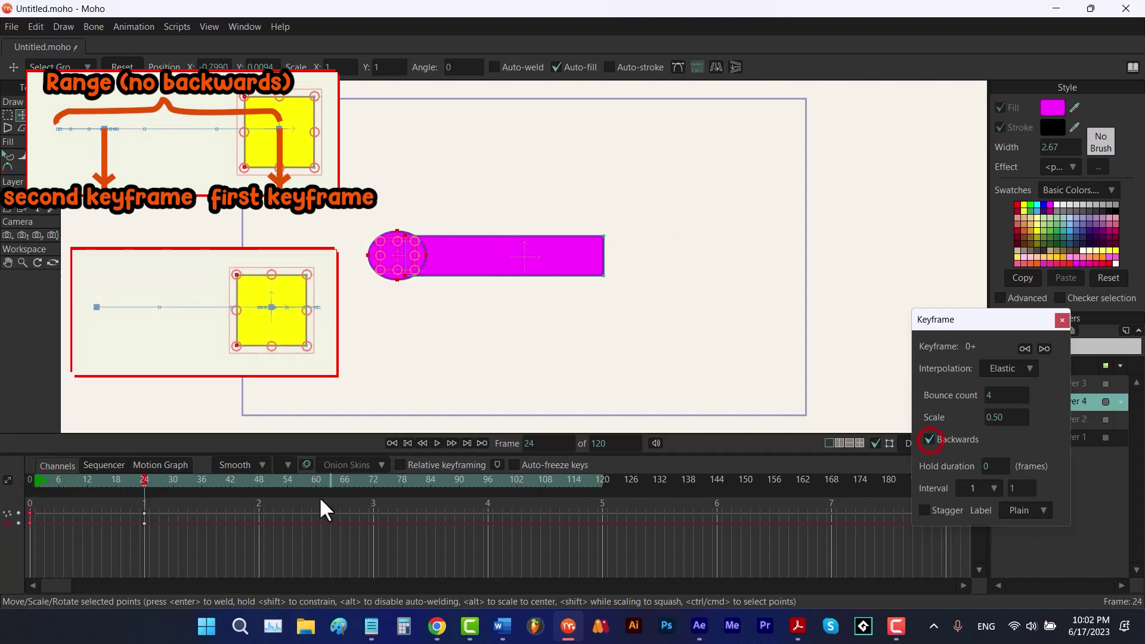
pyautogui.moveTo(28, 477); pyautogui.dragTo(124, 481)
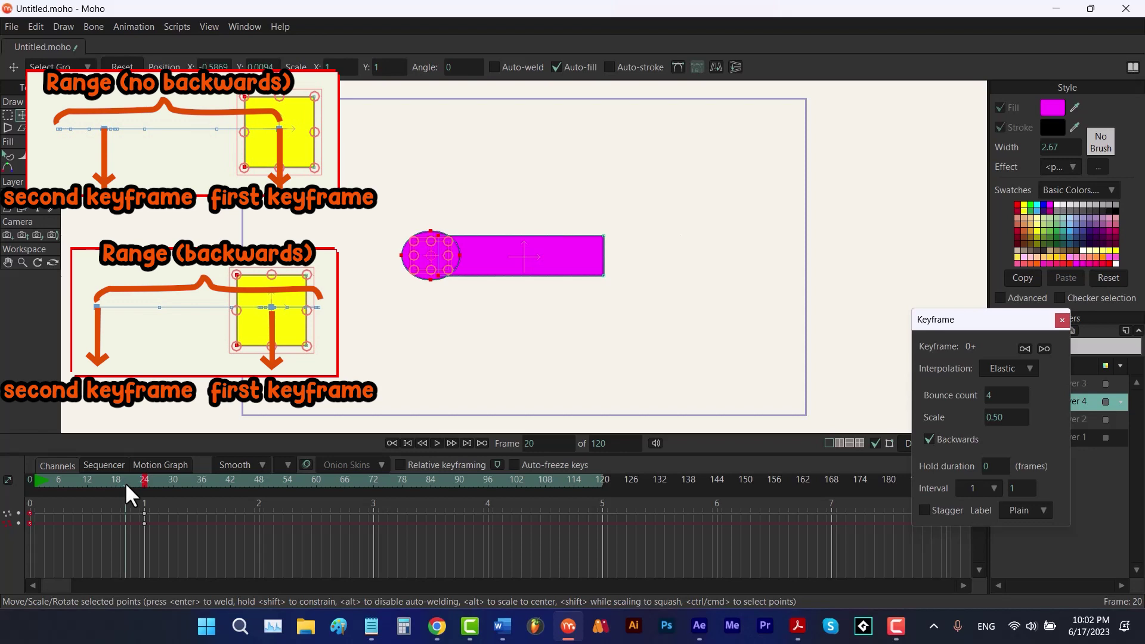
pyautogui.moveTo(124, 482); pyautogui.dragTo(142, 480)
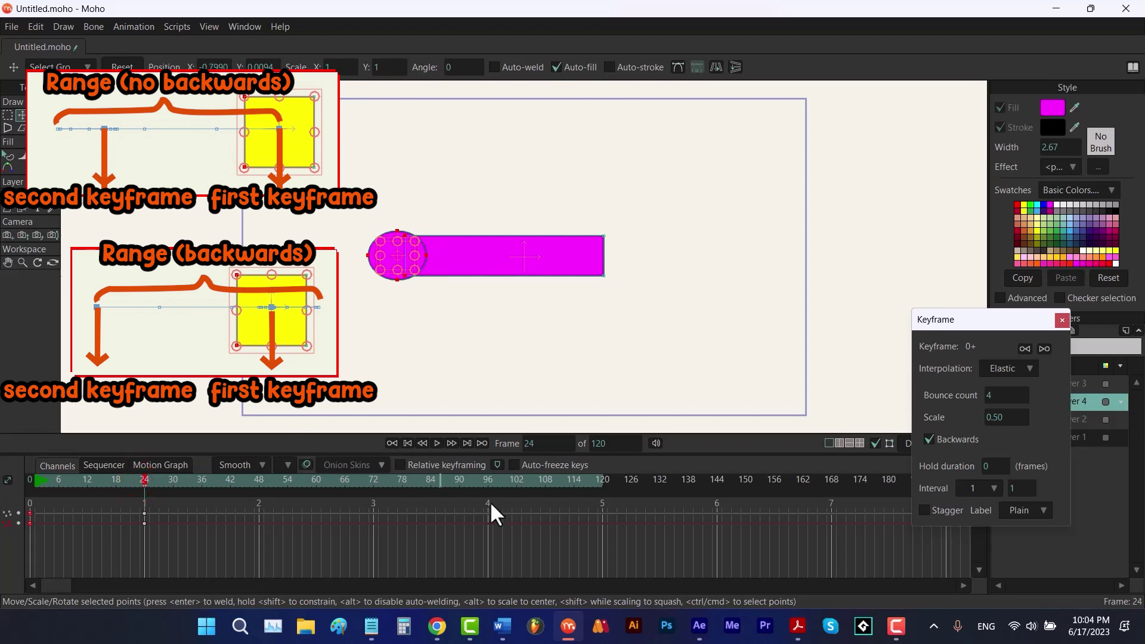
pyautogui.click(1062, 320)
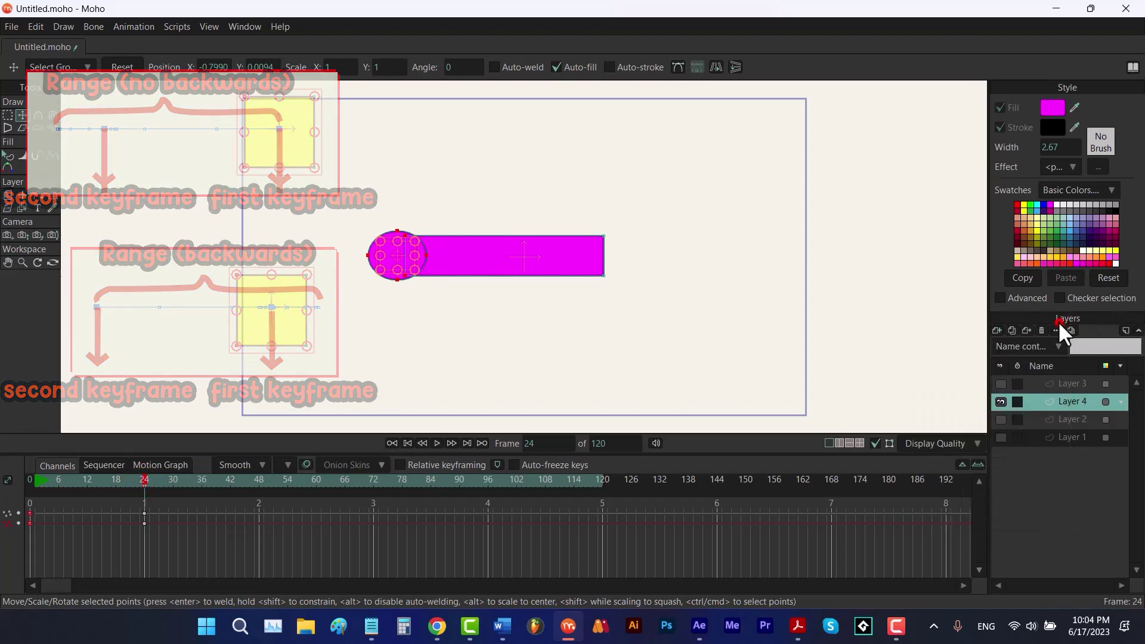
# Hide Layer 4, then show and select Layer 2 with its motion graph displayed.
pyautogui.rightClick(30, 521)
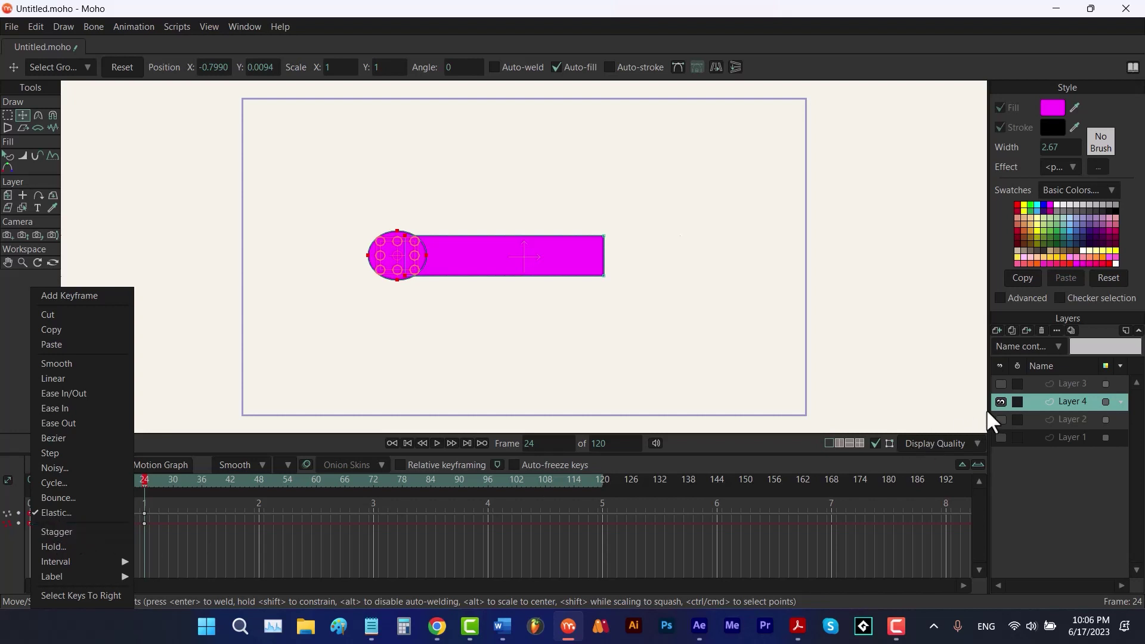
pyautogui.click(999, 401)
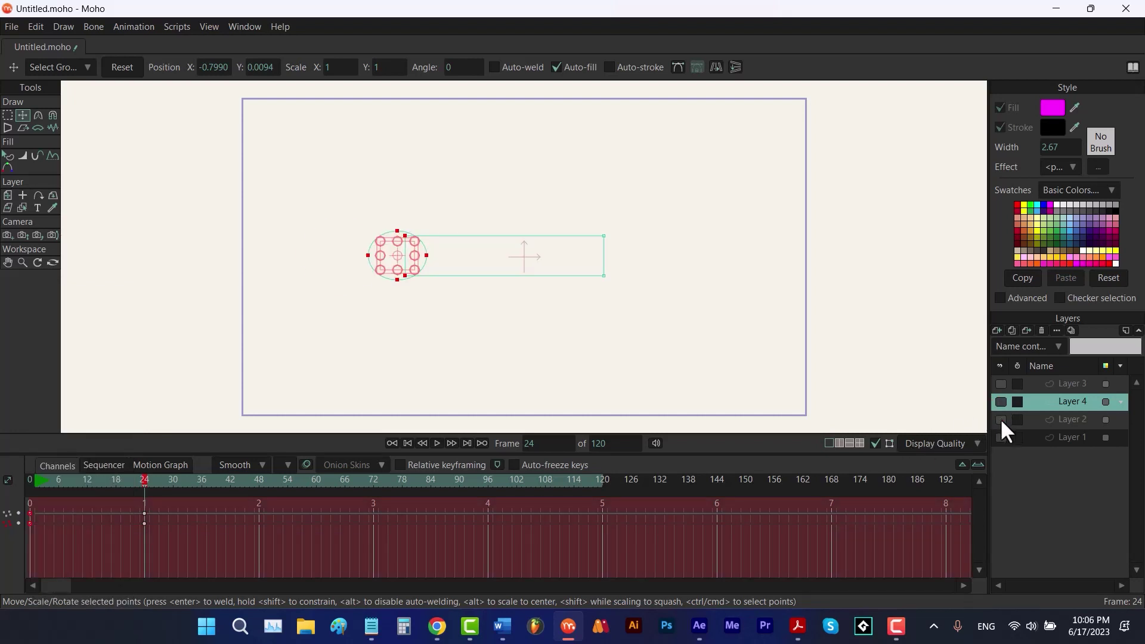
pyautogui.click(1000, 419)
pyautogui.click(1055, 419)
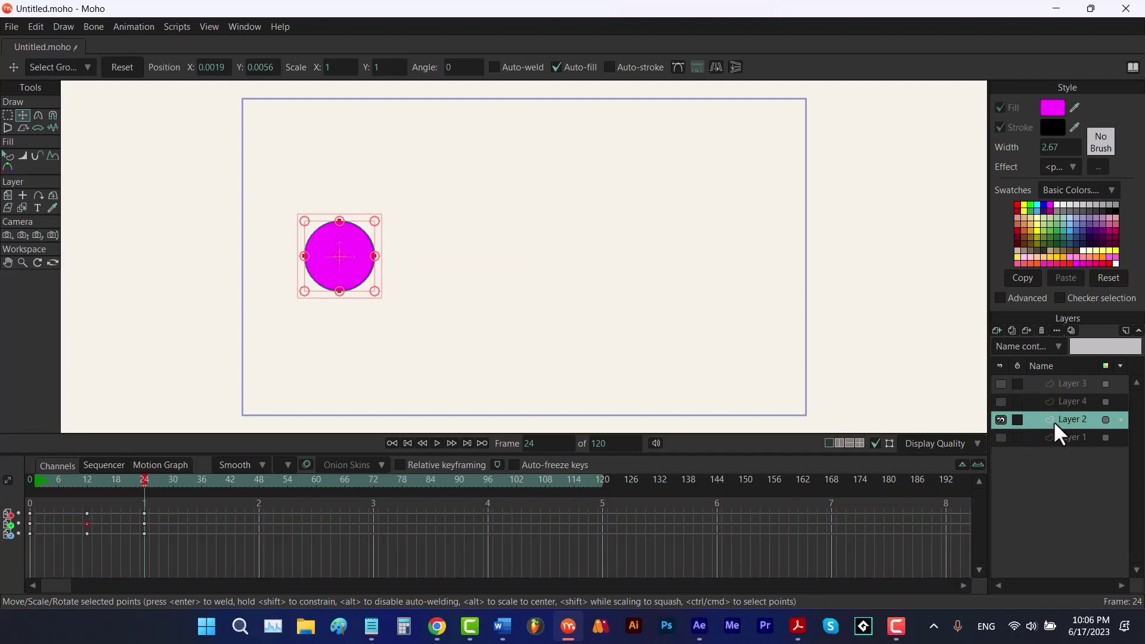
pyautogui.click(160, 464)
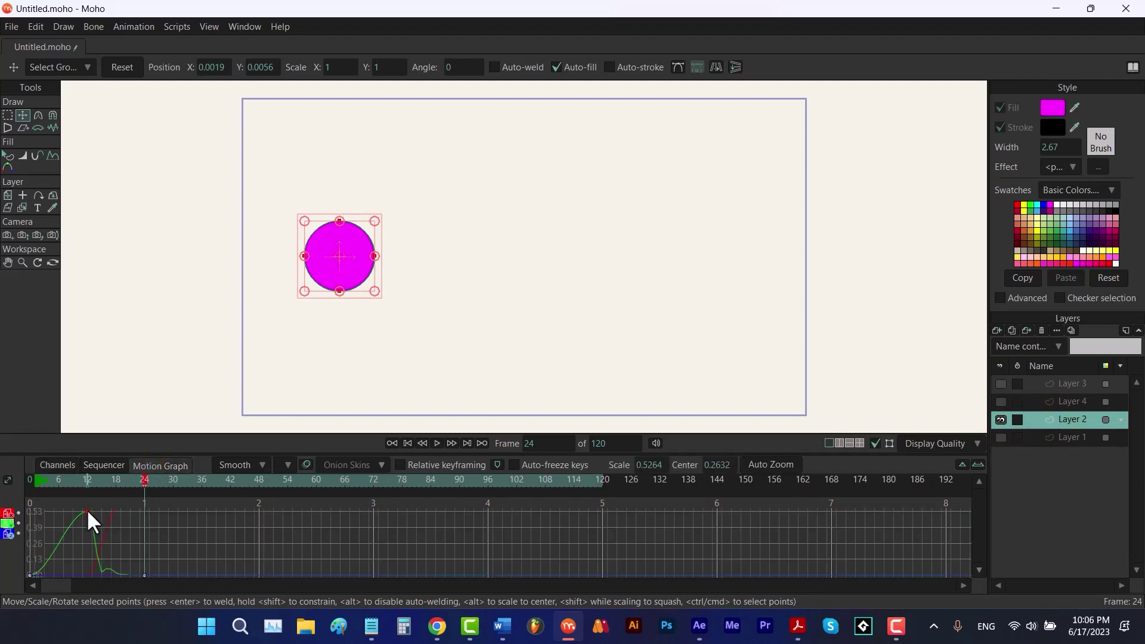
# Enable Stagger on the vertical motion keyframe at frame 12, set its interpolation to Smooth, and preview the motion.
pyautogui.rightClick(87, 511)
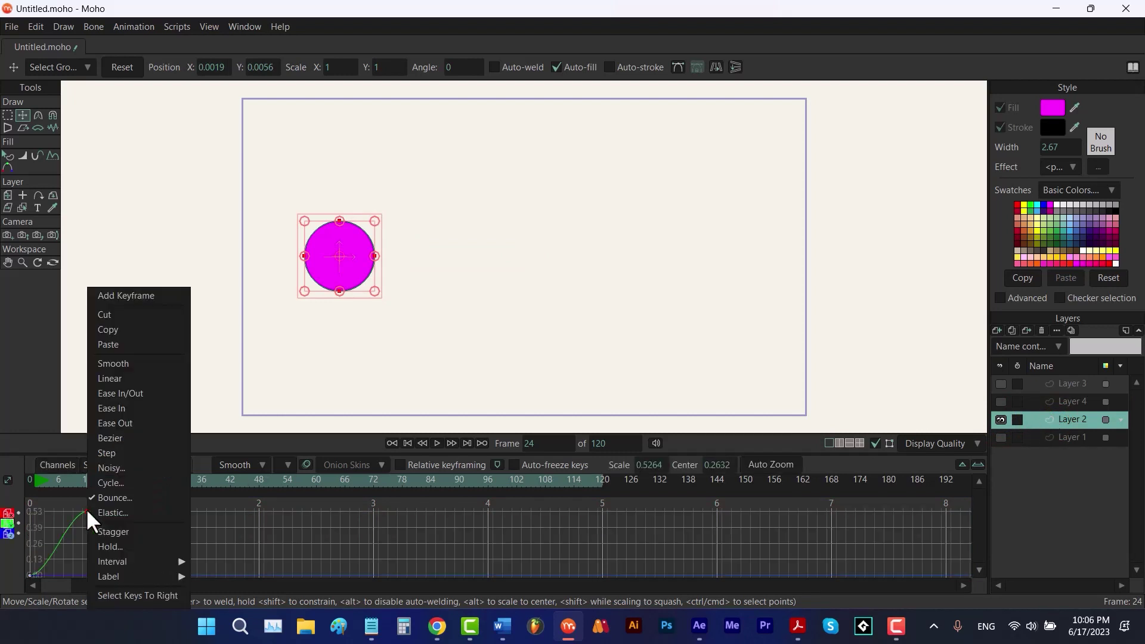
pyautogui.click(109, 530)
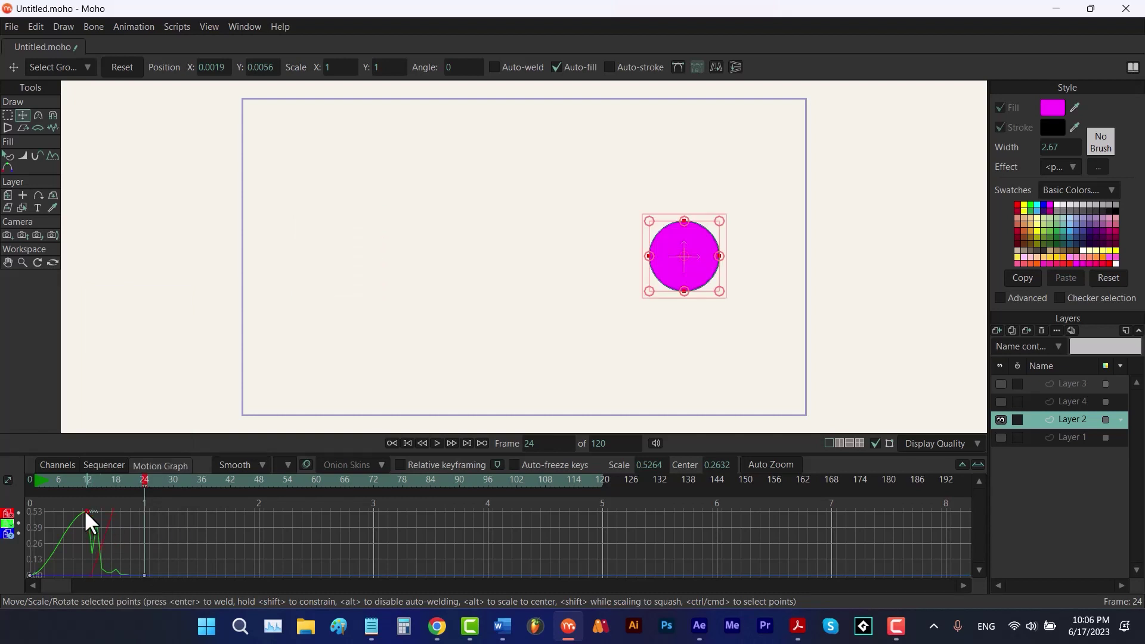
pyautogui.rightClick(85, 511)
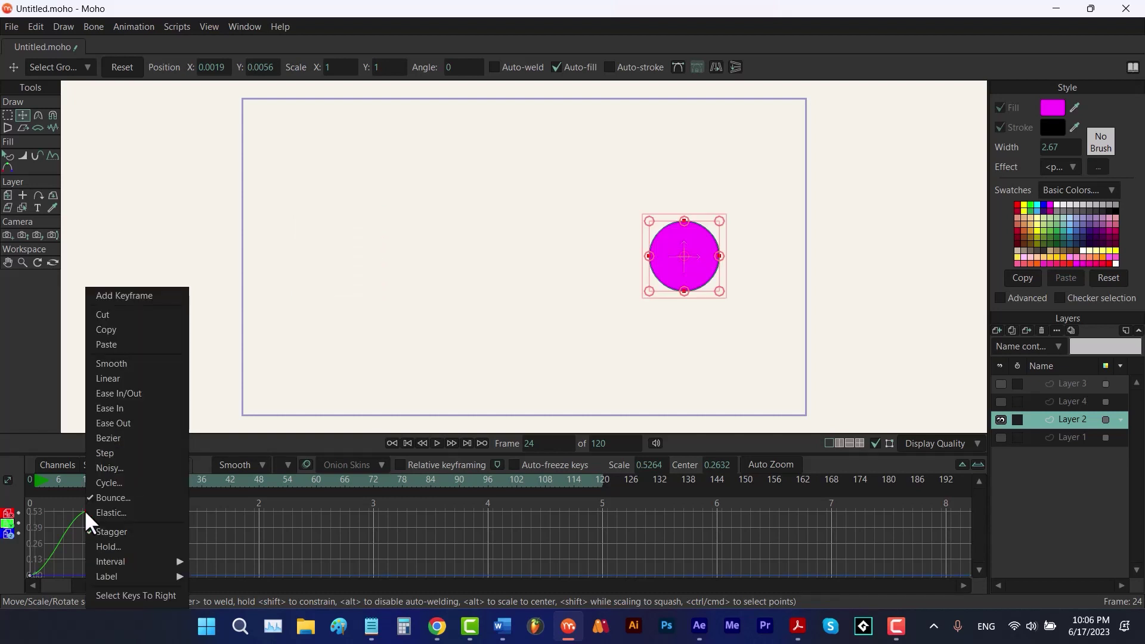
pyautogui.click(123, 366)
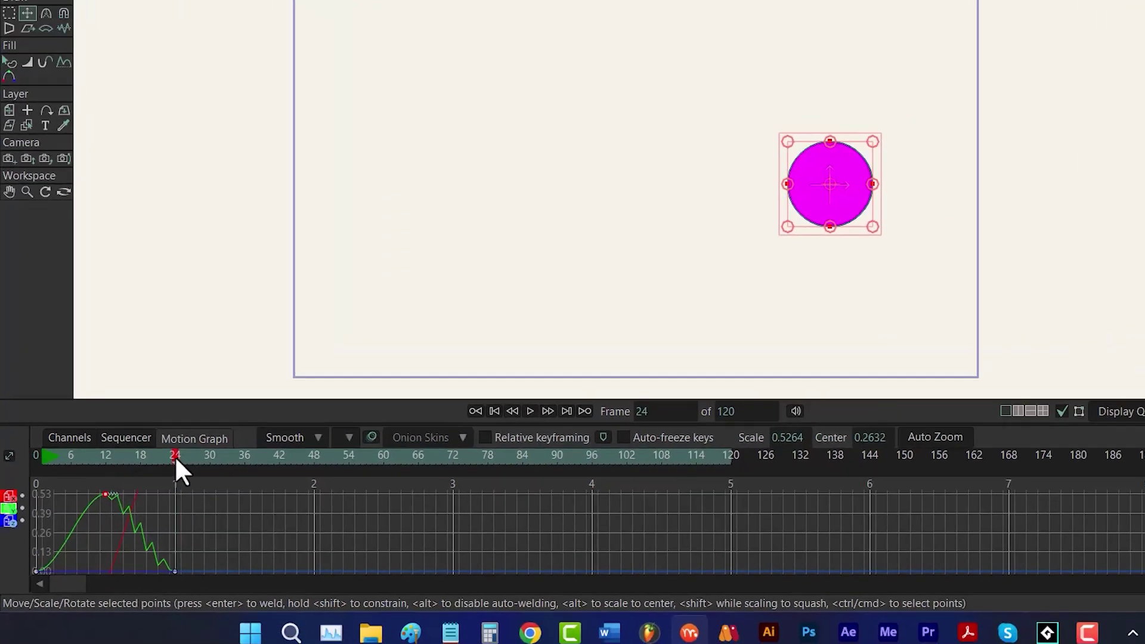
pyautogui.press('space')
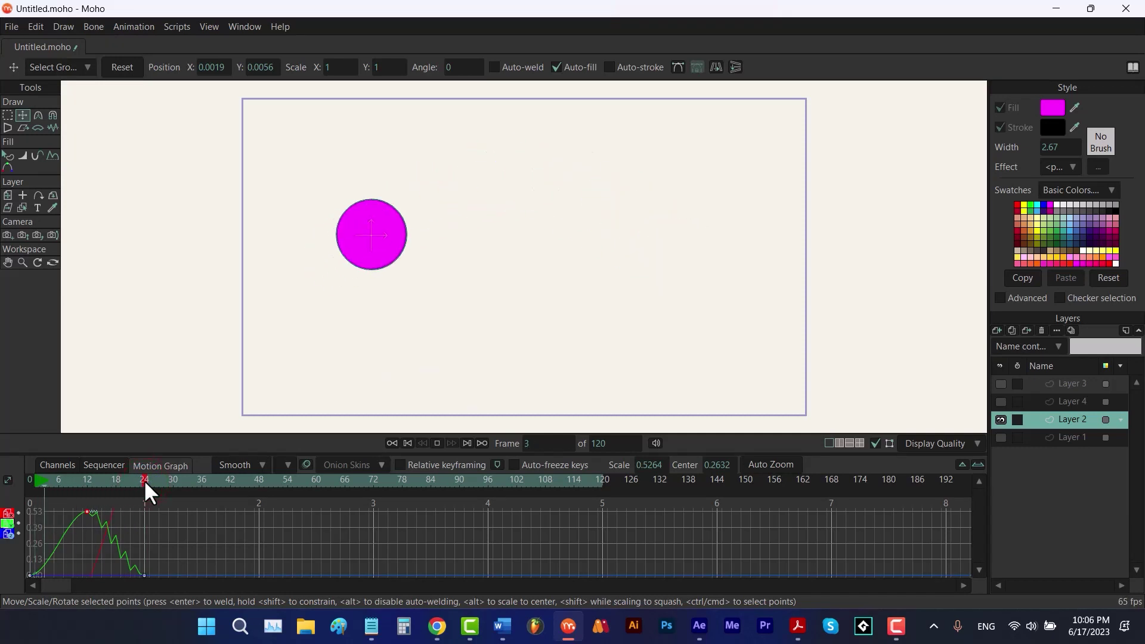
pyautogui.press('space')
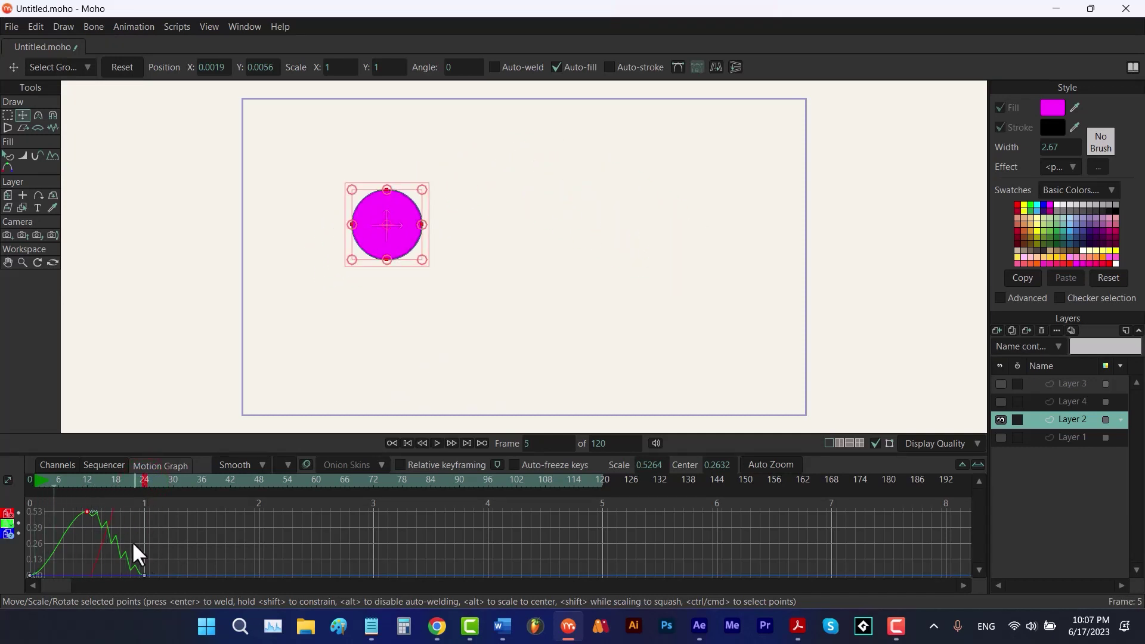
# Open the frame 12 keyframe's settings, turn Stagger off, and set the hold duration to 6 frames.
pyautogui.rightClick(87, 510)
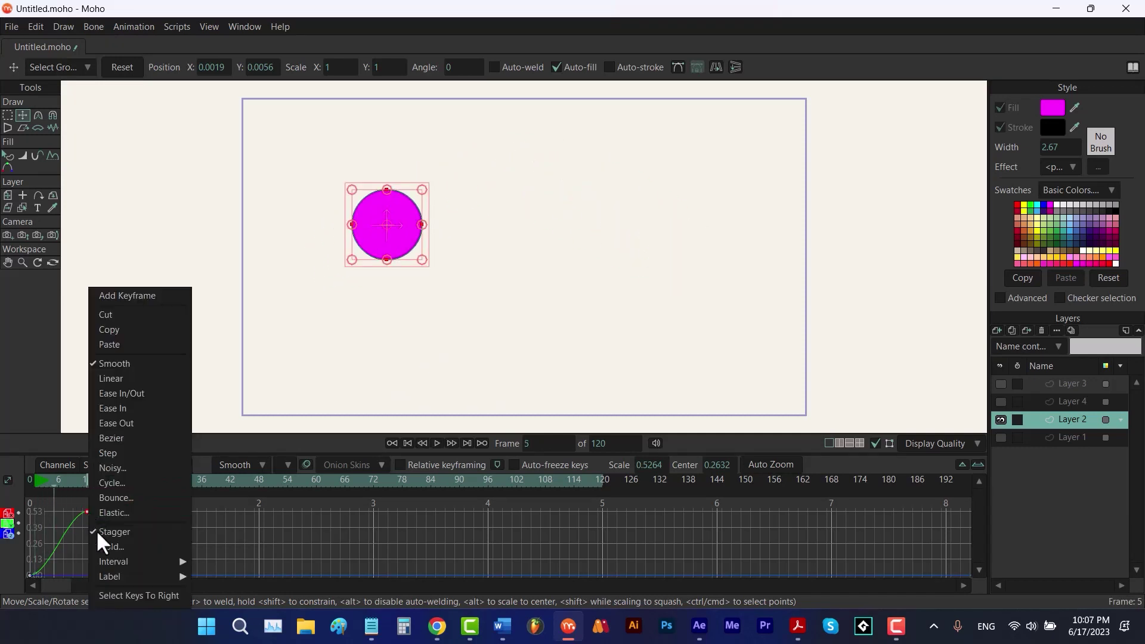
pyautogui.click(106, 542)
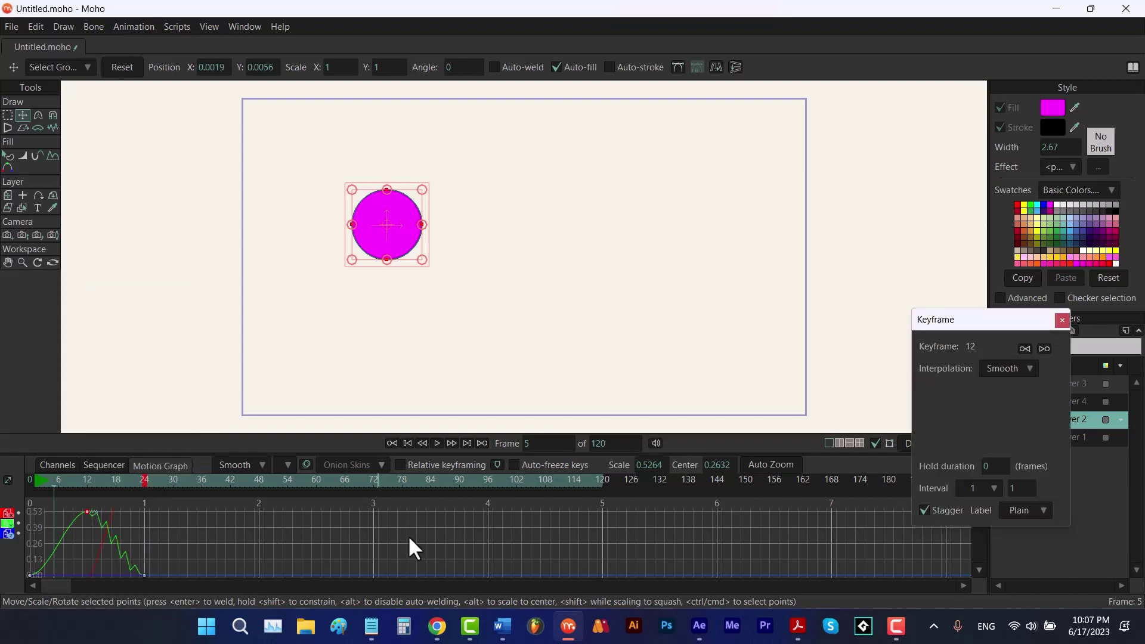
pyautogui.click(923, 509)
pyautogui.click(987, 471)
pyautogui.write('6')
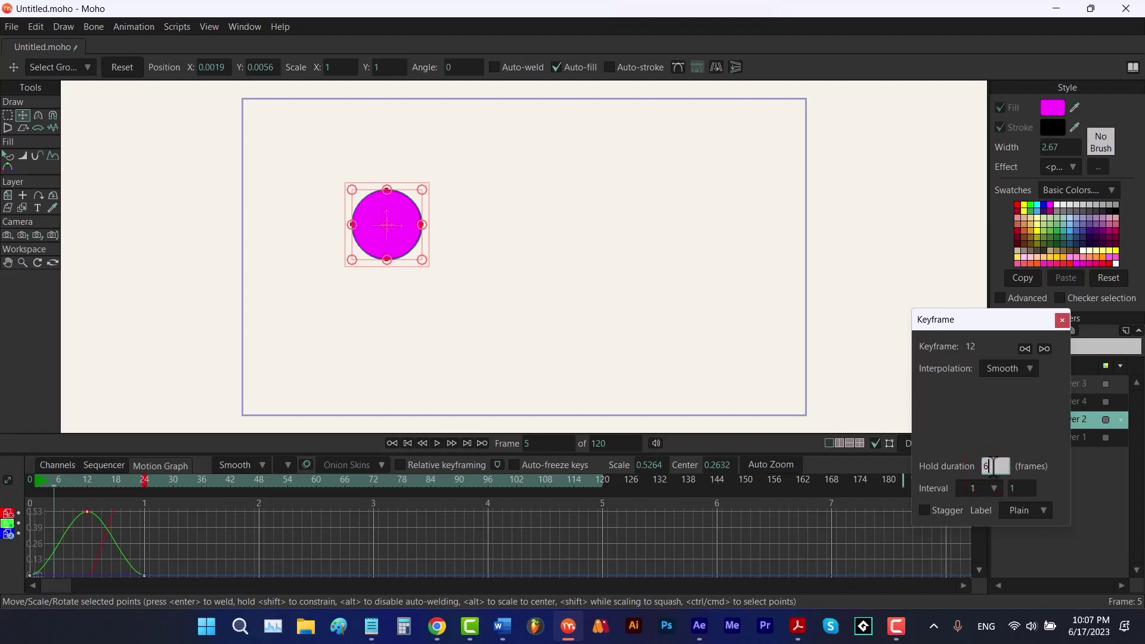
pyautogui.click(1004, 432)
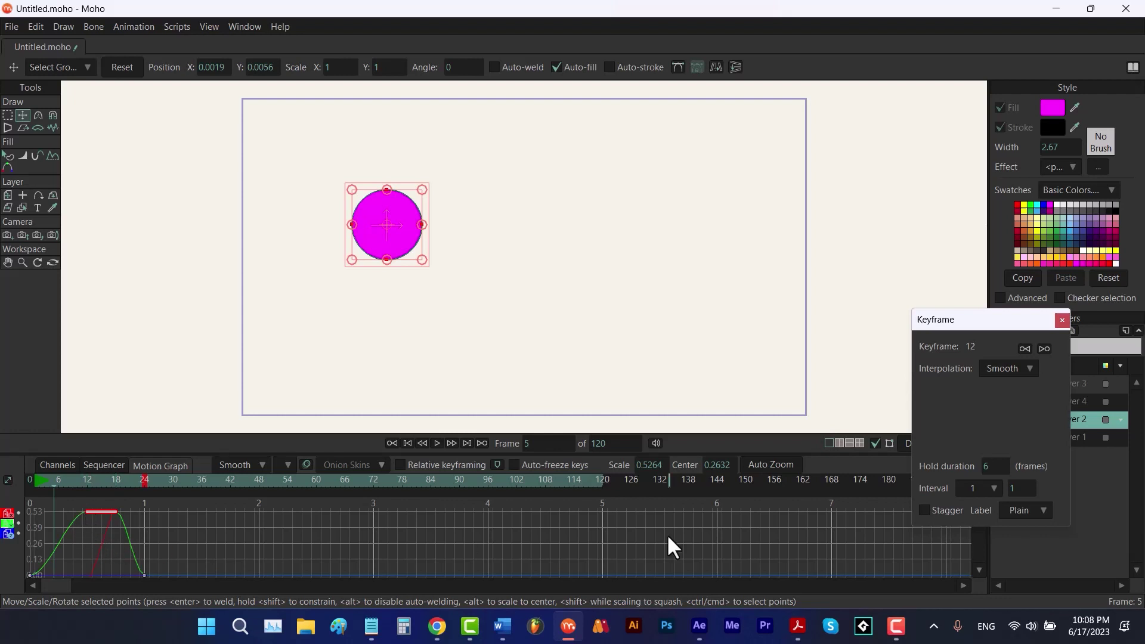
# Set the frame 12 keyframe's hold duration to 0 and turn Stagger on, keeping Smooth interpolation.
pyautogui.click(994, 466)
pyautogui.write('0')
pyautogui.click(991, 421)
pyautogui.click(928, 509)
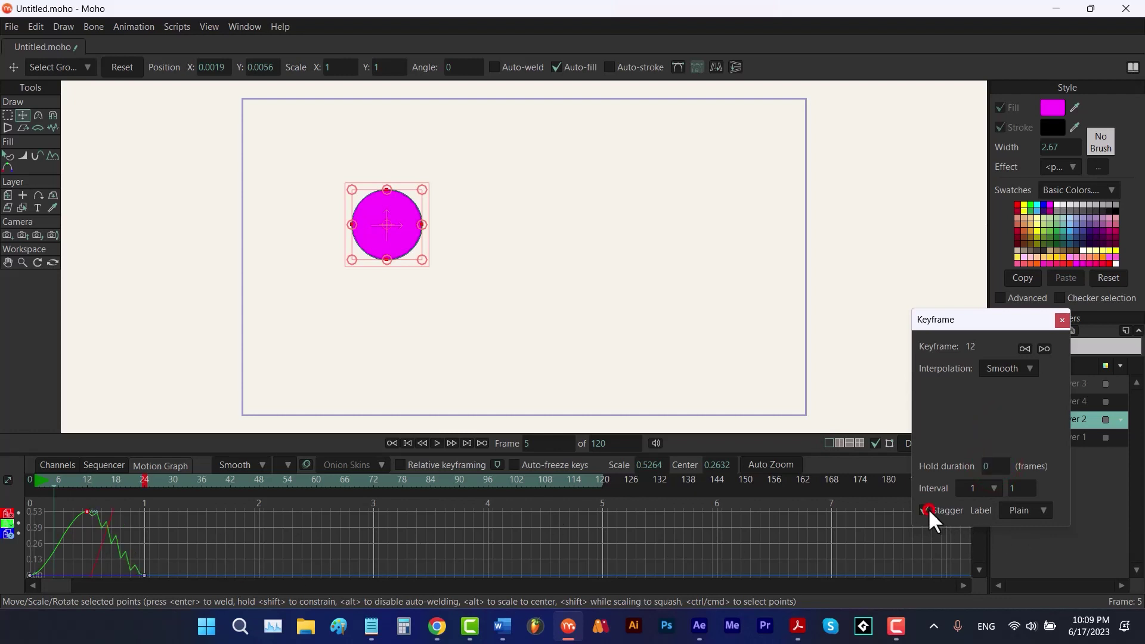
pyautogui.click(1003, 368)
pyautogui.click(982, 435)
# Try an interval of 4 on the frame 12 keyframe, then return the interval to 1.
pyautogui.click(993, 485)
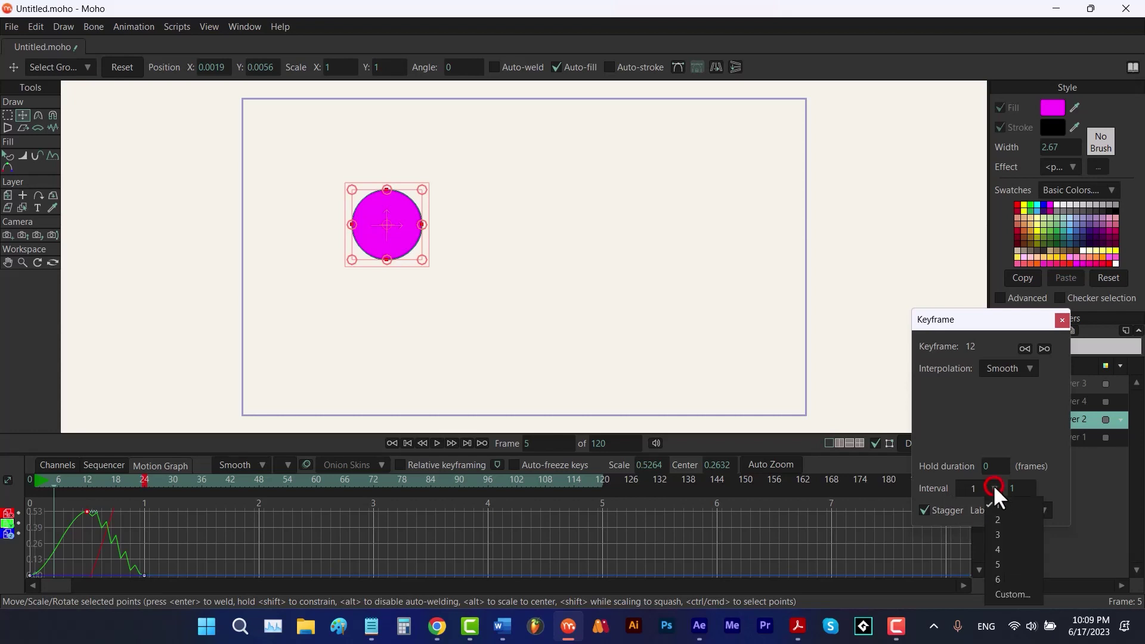
pyautogui.click(1008, 560)
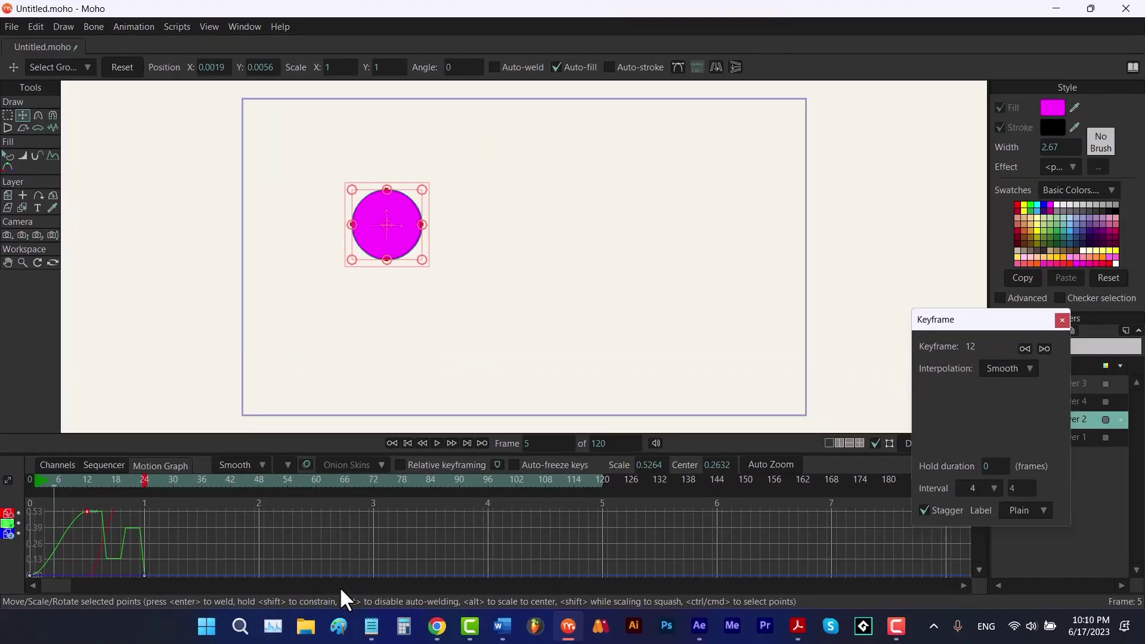
pyautogui.click(974, 484)
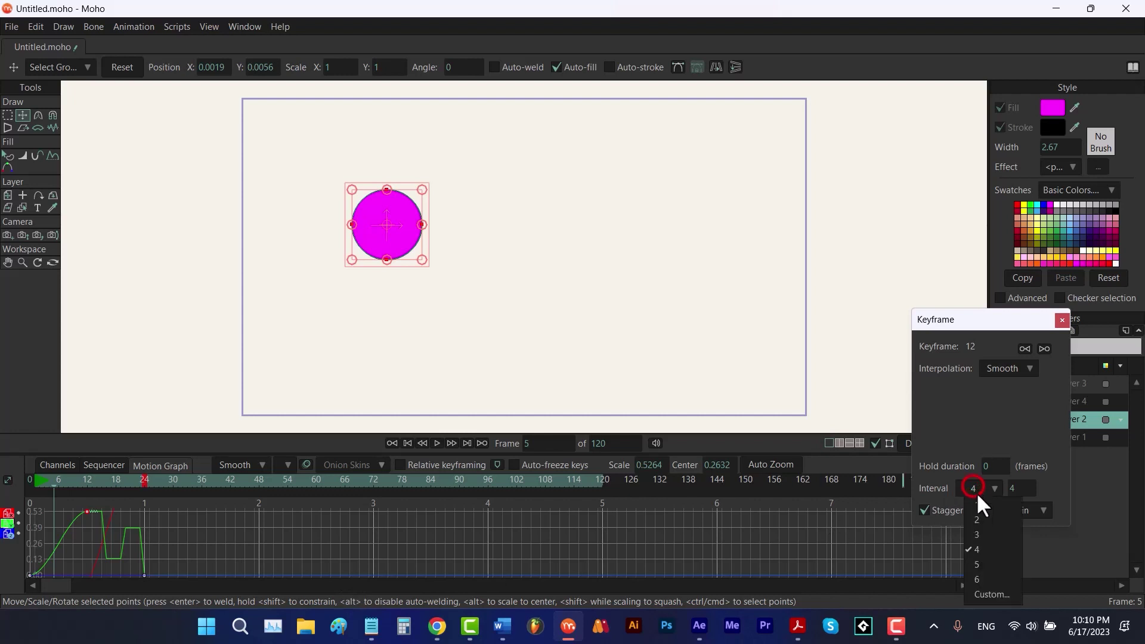
pyautogui.click(977, 503)
# Give the frame 12 keyframe a custom interval of 8.
pyautogui.click(975, 483)
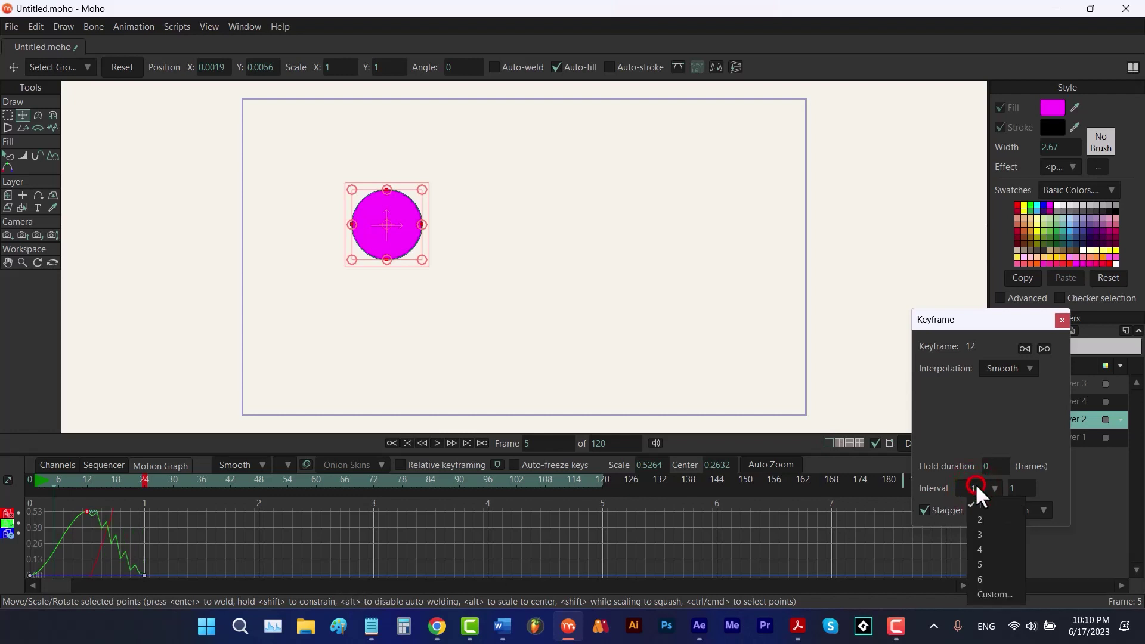
pyautogui.click(1003, 594)
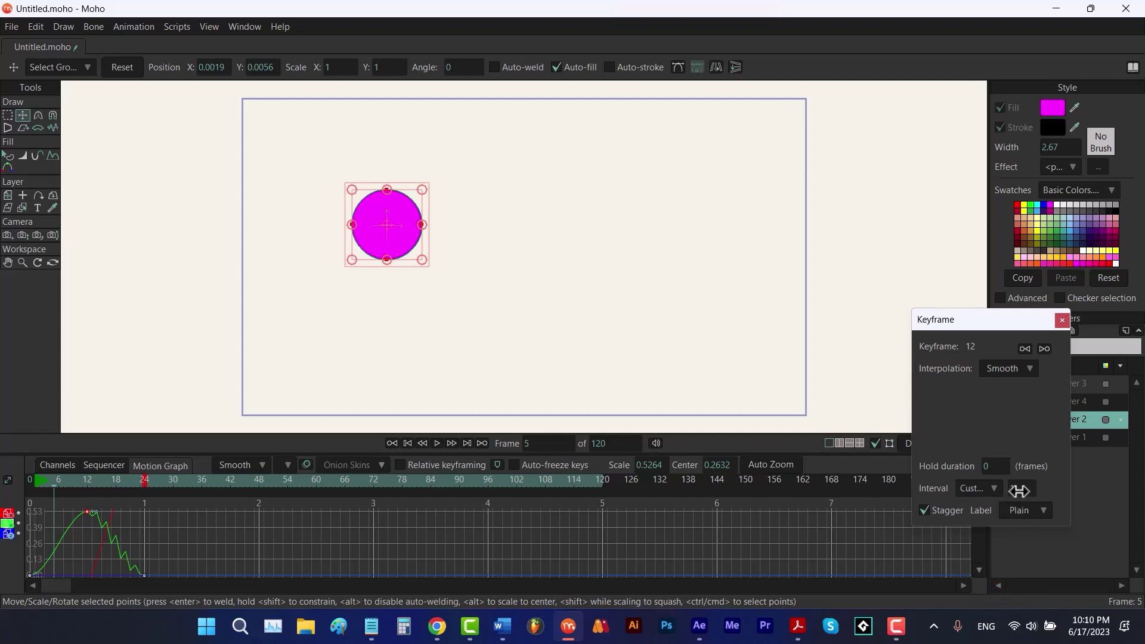
pyautogui.click(992, 489)
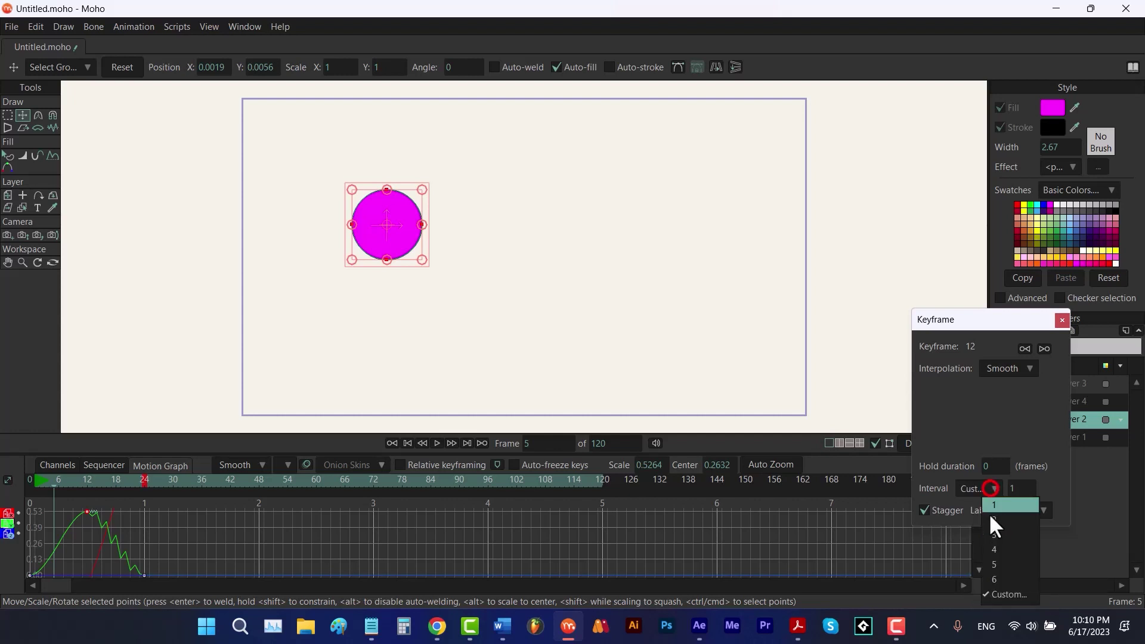
pyautogui.click(1047, 483)
pyautogui.click(1035, 484)
pyautogui.press('BackSpace')
pyautogui.write('8')
pyautogui.press('Return')
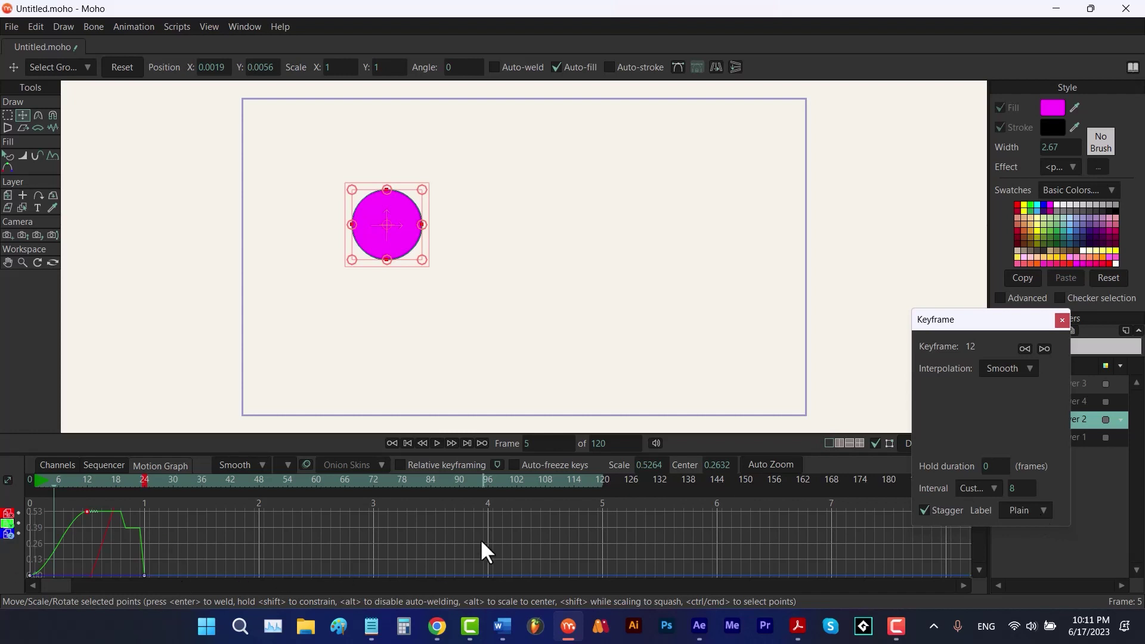
# Label the frame 12 keyframe Blue and review its keyframe options in the graph.
pyautogui.click(1027, 510)
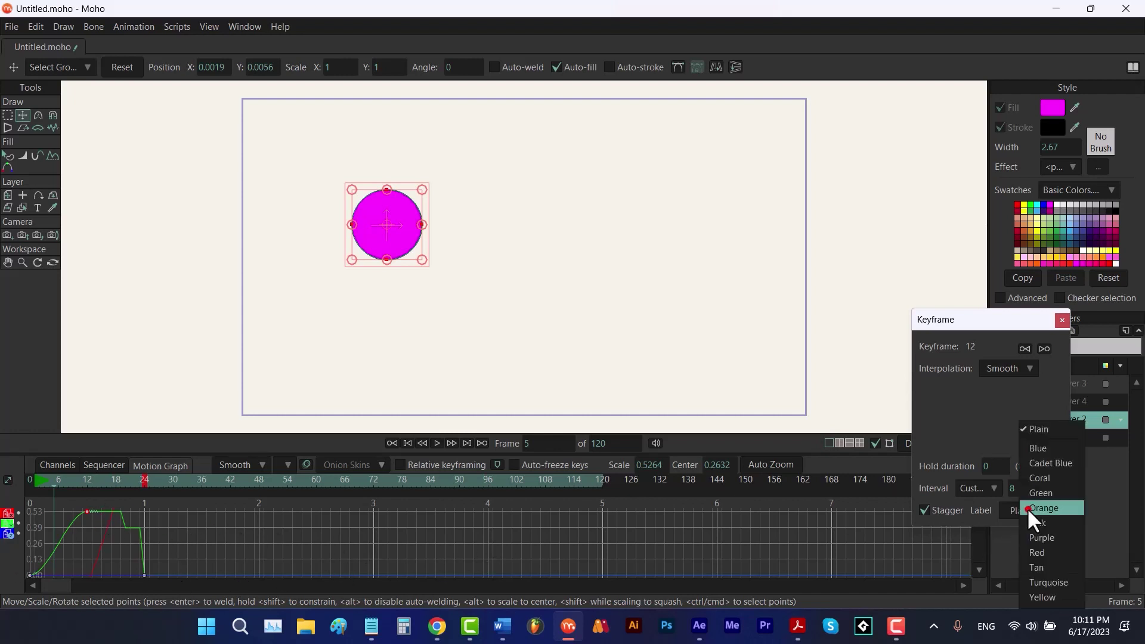
pyautogui.click(1043, 448)
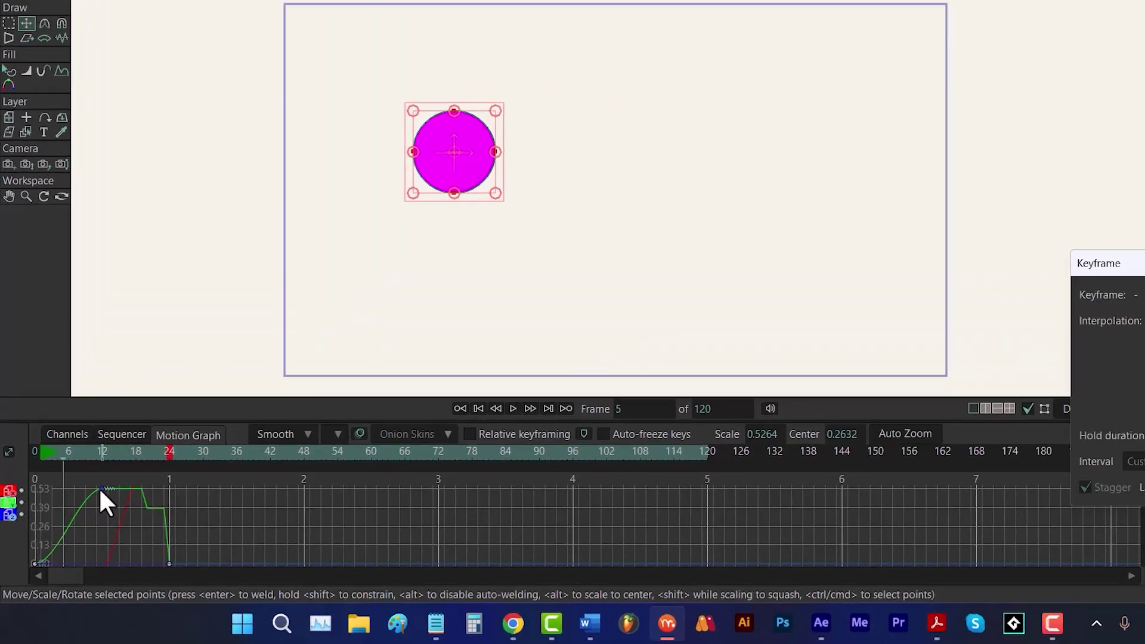
pyautogui.rightClick(145, 428)
pyautogui.moveTo(139, 574)
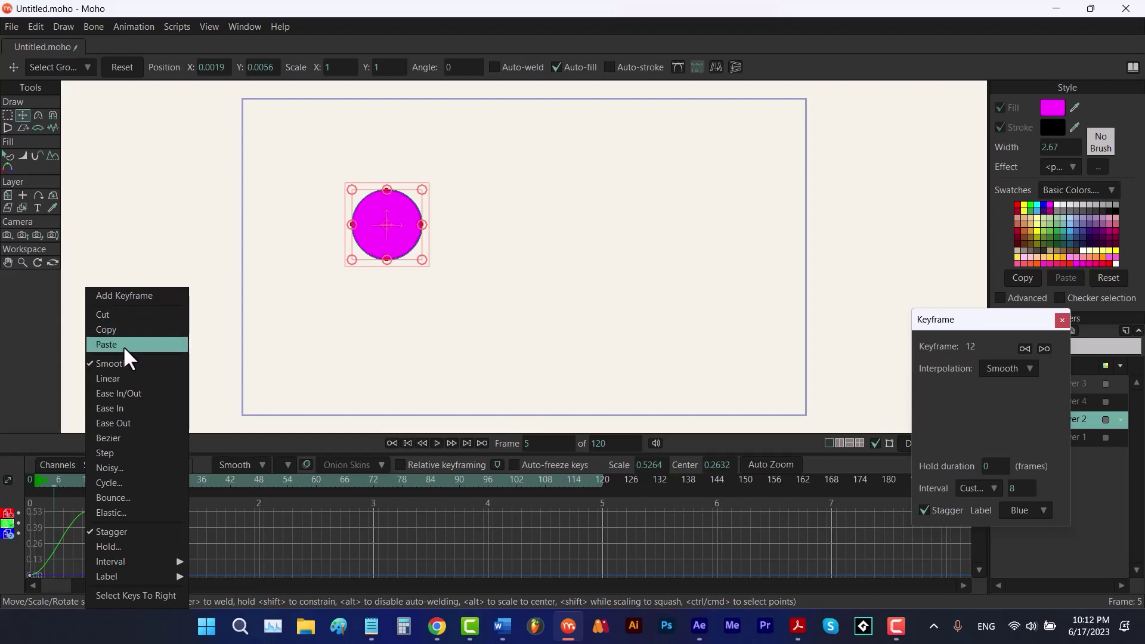
pyautogui.click(73, 484)
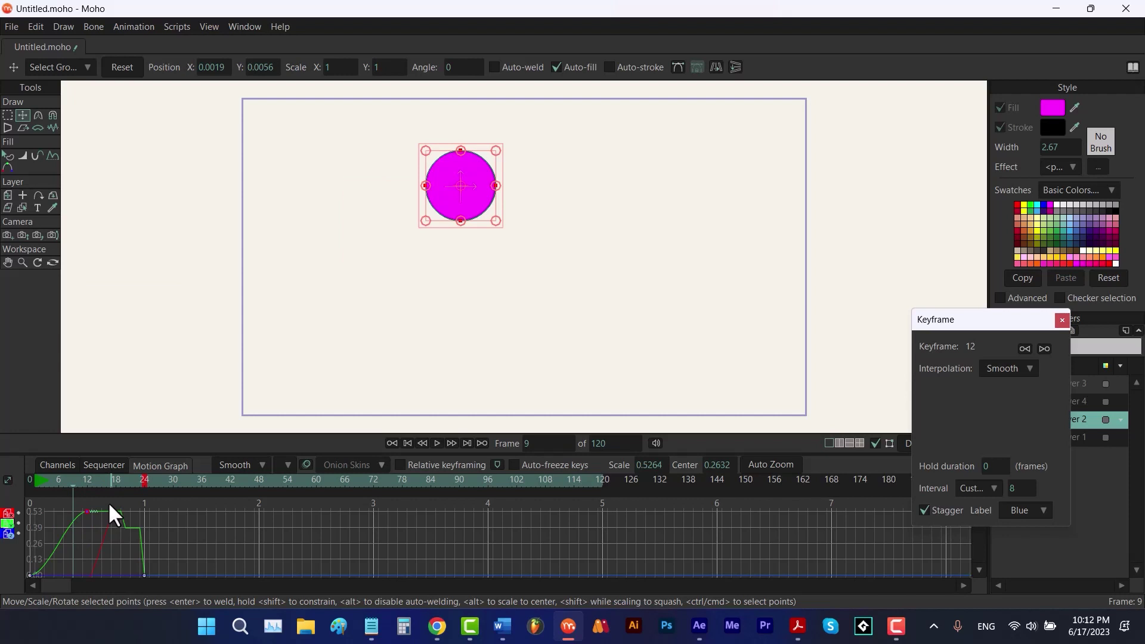
# Copy Layer 2's keyframes from frames 12 to 24 in the motion graph and paste them at frame 48.
pyautogui.moveTo(203, 507); pyautogui.dragTo(83, 577)
pyautogui.click(258, 482)
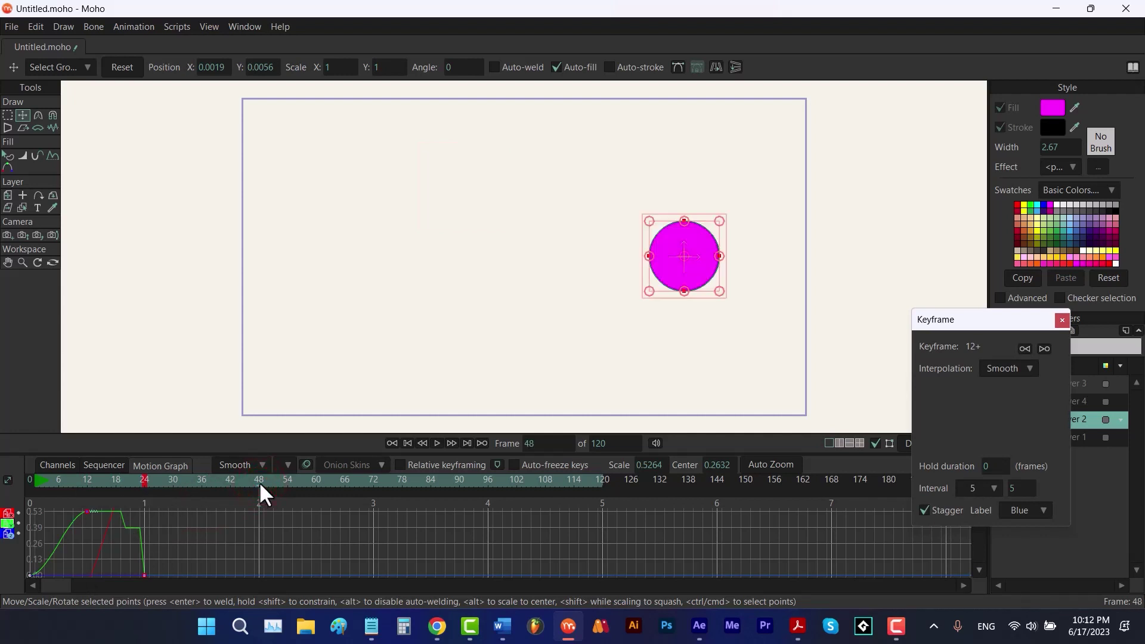
pyautogui.hotkey('ctrl', 'v')
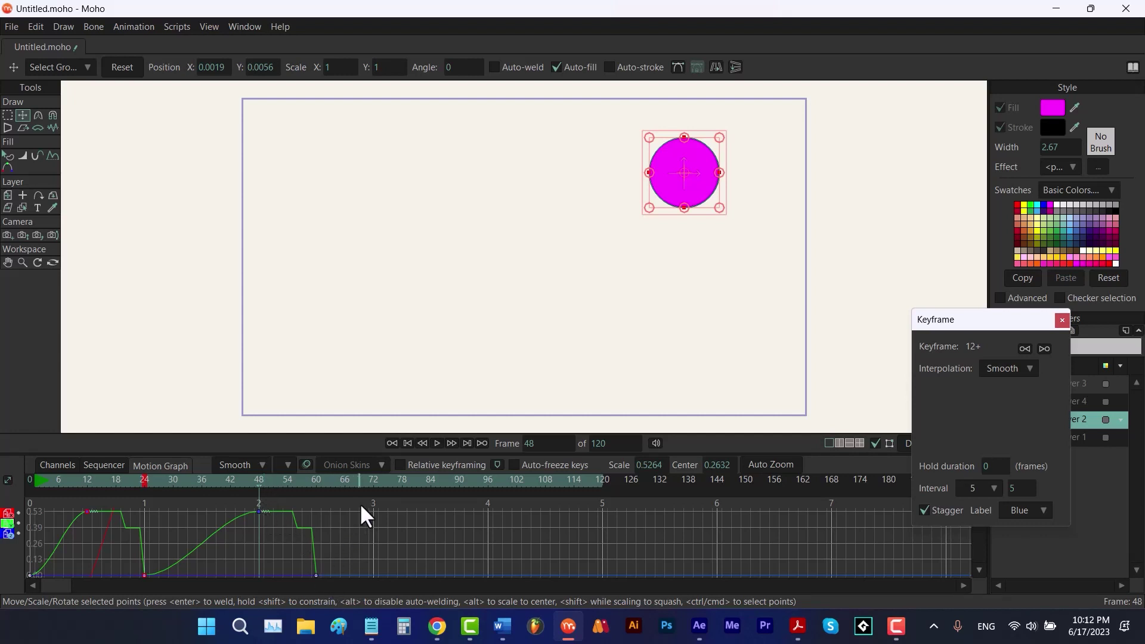
# Delete the keyframes pasted at frames 48 to 60 and paste the copied set at frame 73 instead.
pyautogui.moveTo(361, 506); pyautogui.dragTo(240, 577)
pyautogui.press('Delete')
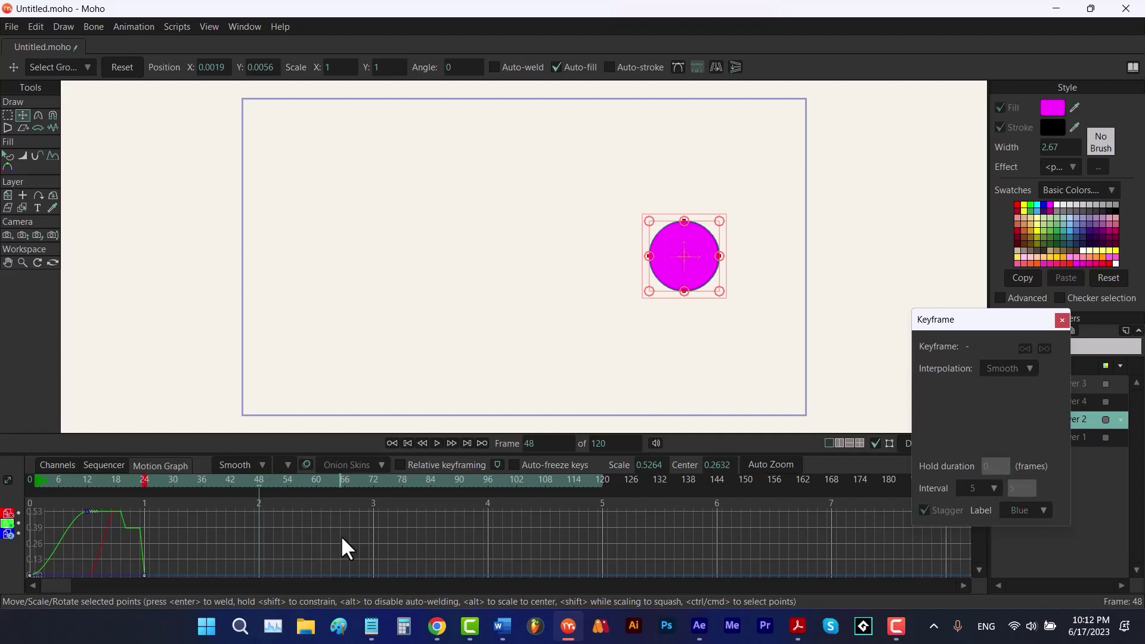
pyautogui.click(379, 483)
pyautogui.hotkey('ctrl', 'v')
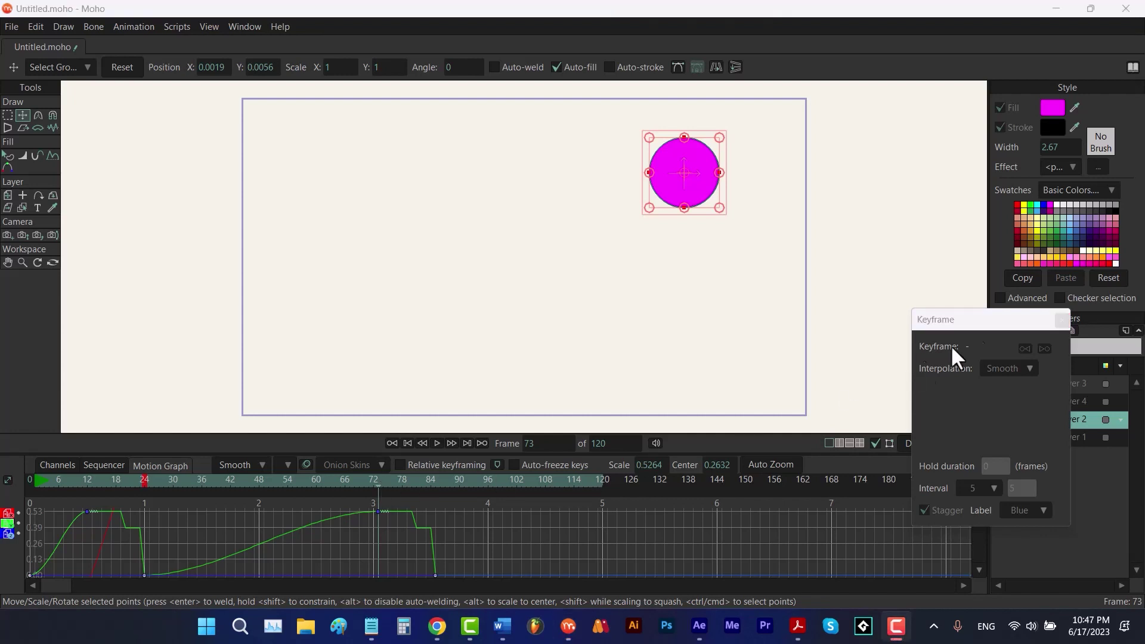
# Close the Keyframe window, hide Layer 2 and return the timeline to frame 0.
pyautogui.click(1061, 320)
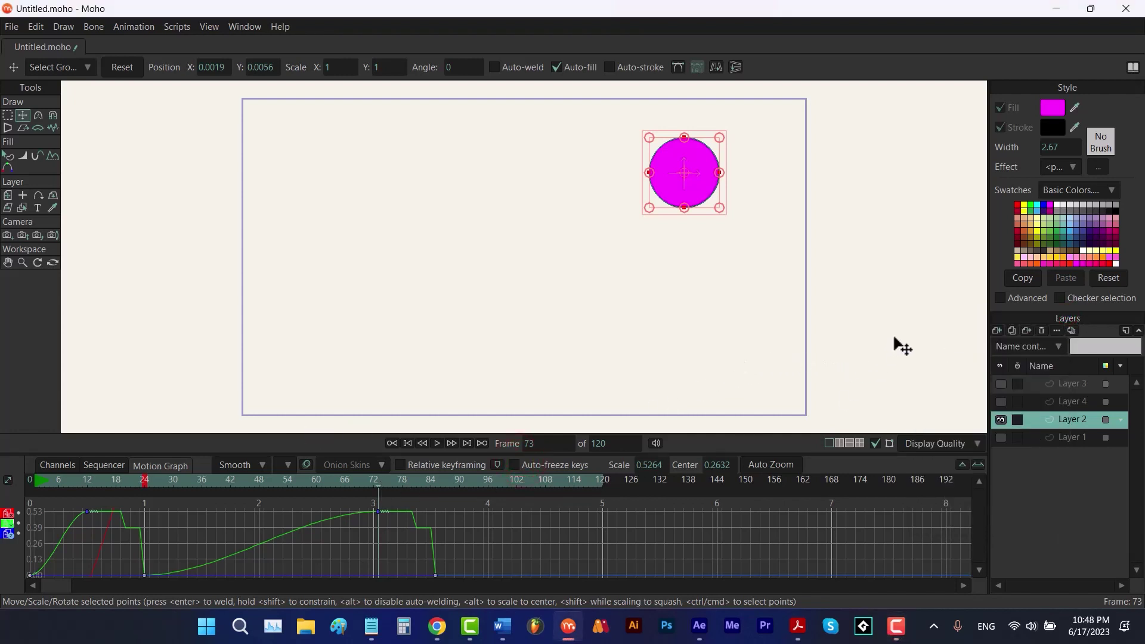
pyautogui.click(1000, 419)
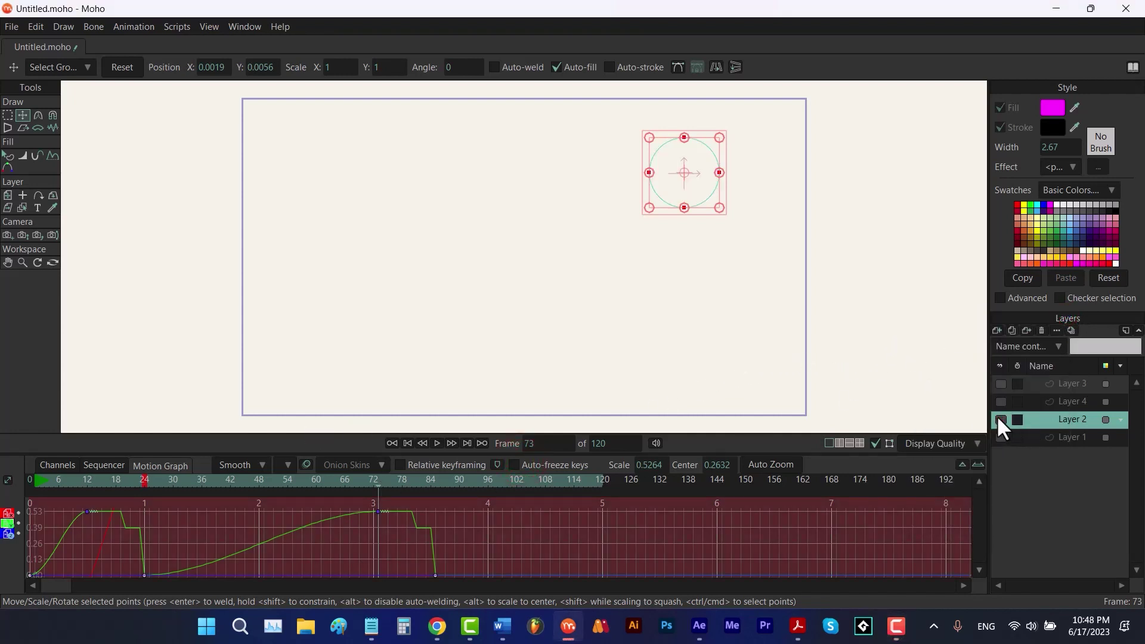
pyautogui.click(405, 442)
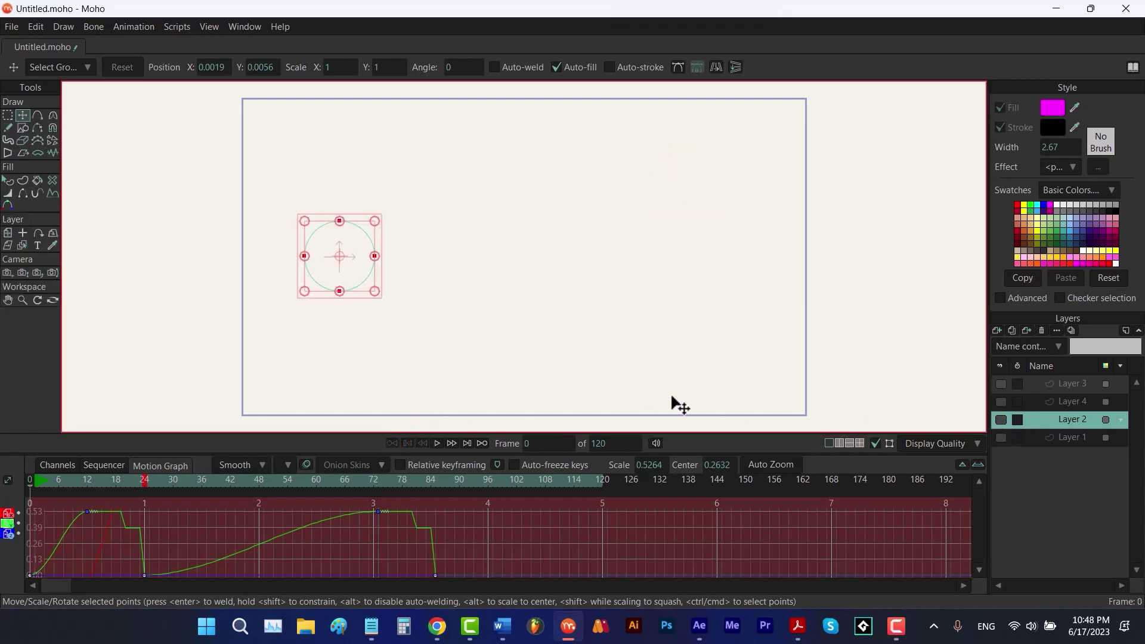
# Add a new vector layer with a magenta oval at the canvas centre, and display the timeline channels.
pyautogui.click(996, 328)
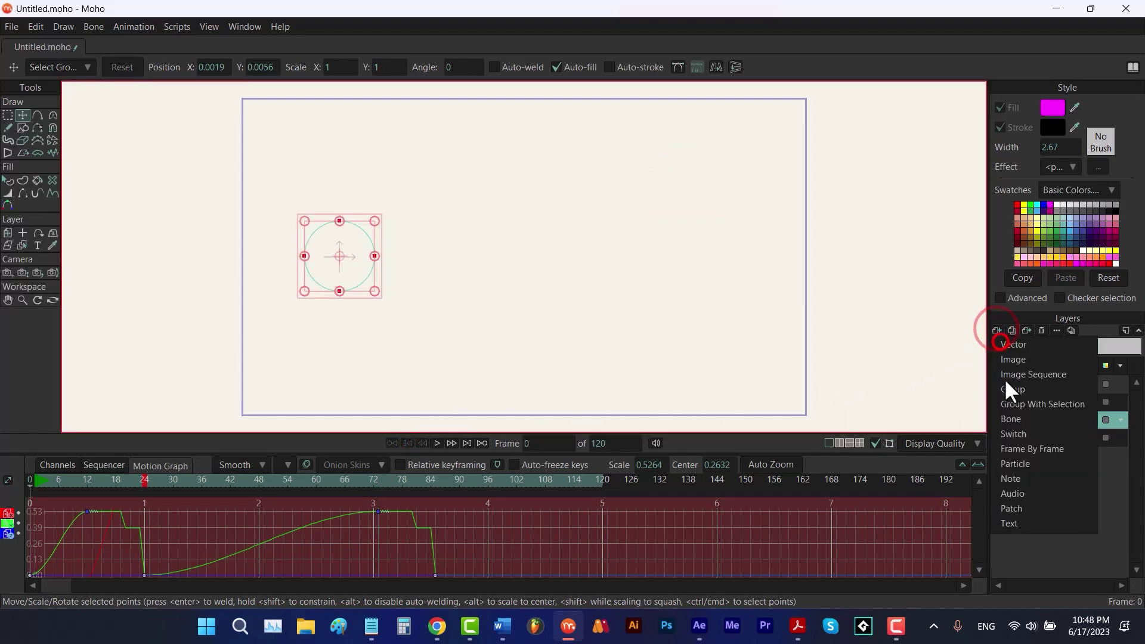
pyautogui.click(1020, 405)
pyautogui.press('e')
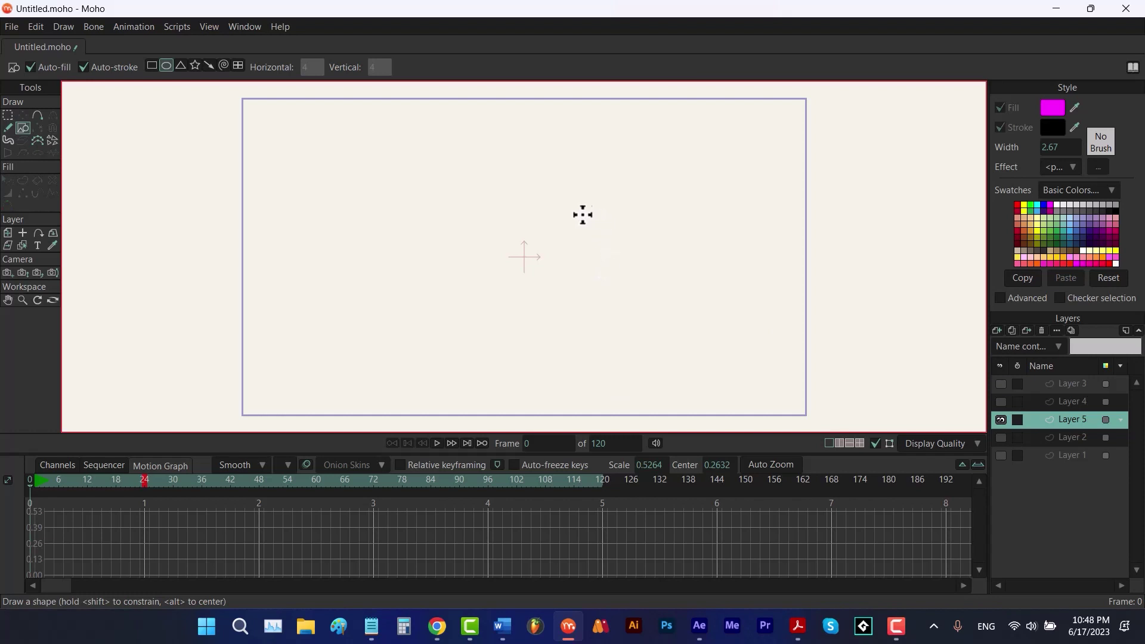
pyautogui.moveTo(577, 217)
pyautogui.mouseDown()
pyautogui.moveTo(478, 306)
pyautogui.moveTo(475, 297)
pyautogui.mouseUp()
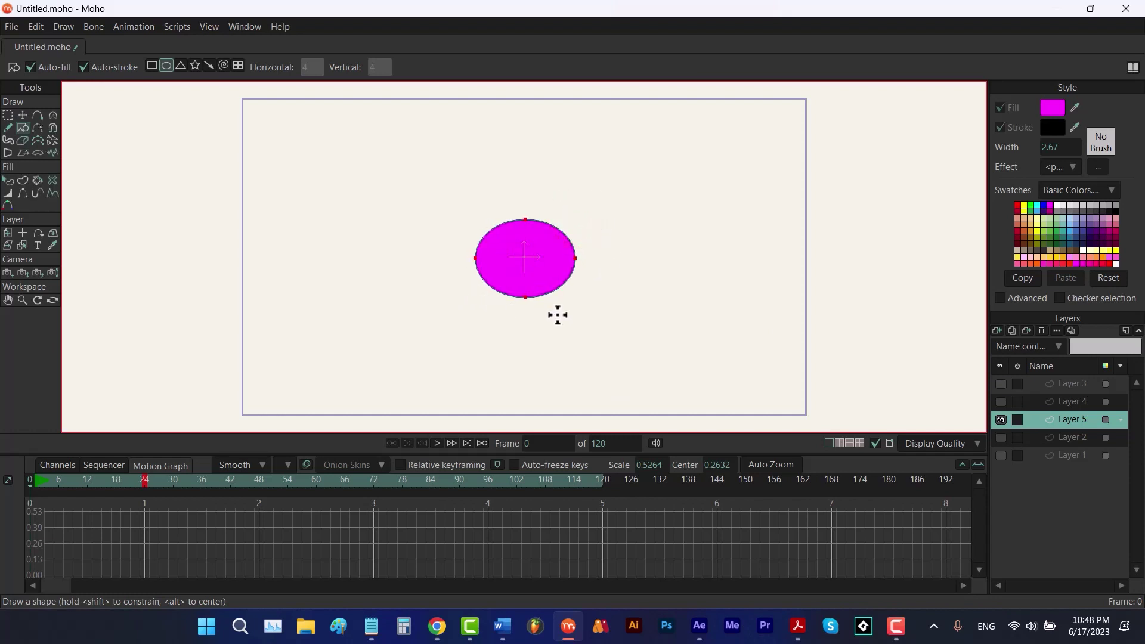
pyautogui.click(52, 464)
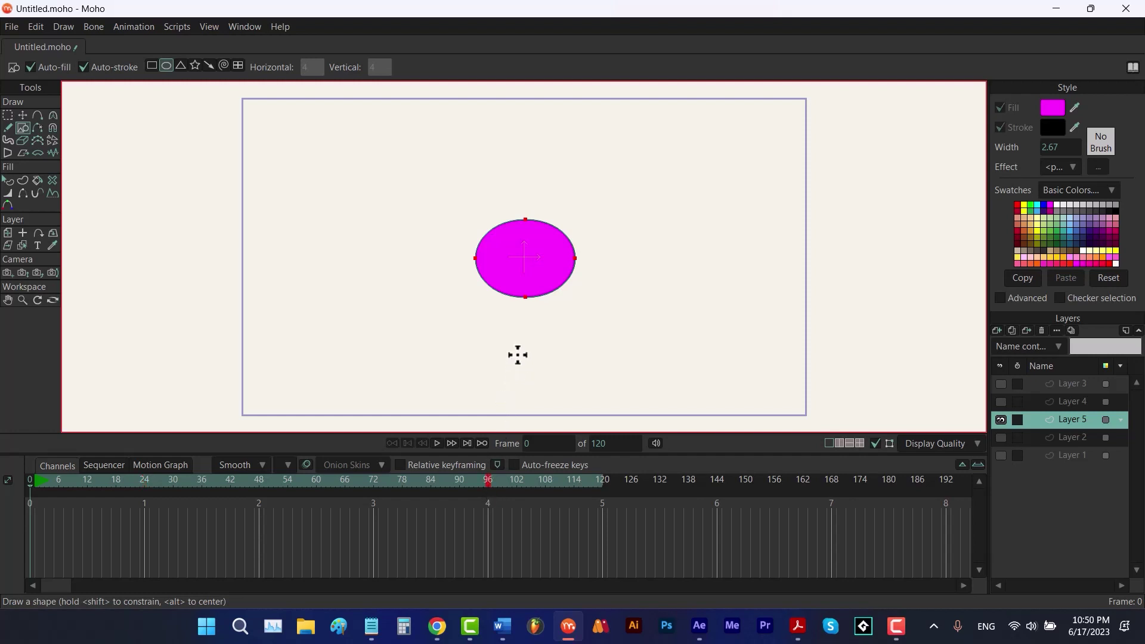
# Select the oval's right point and move it outward to X about 0.77 at frame 24.
pyautogui.press('t')
pyautogui.moveTo(614, 244); pyautogui.dragTo(564, 292)
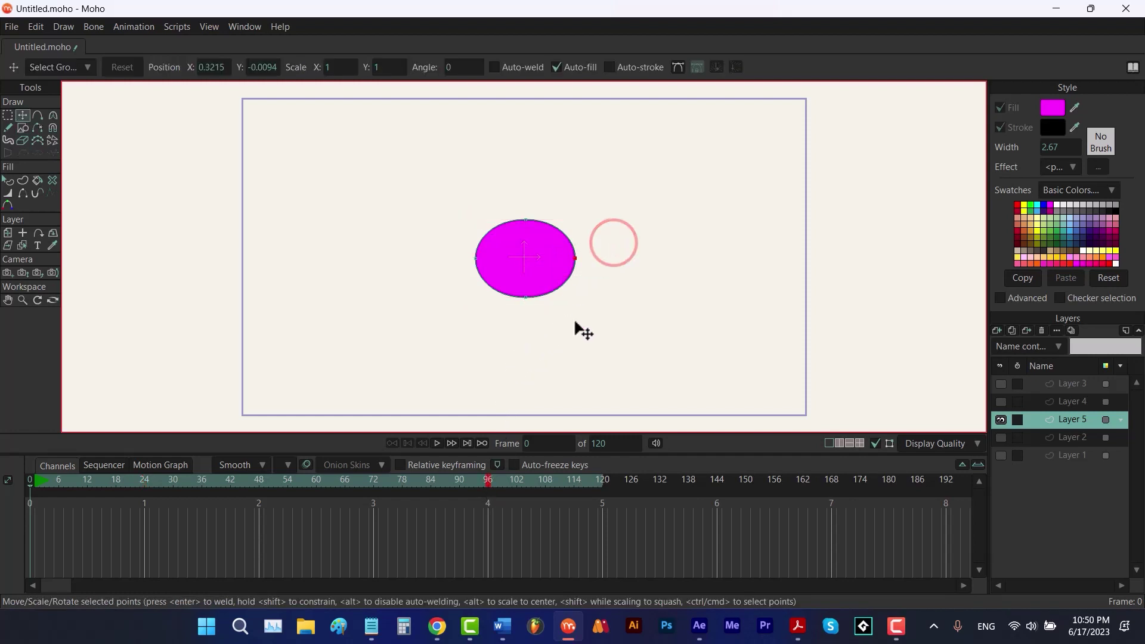
pyautogui.click(145, 479)
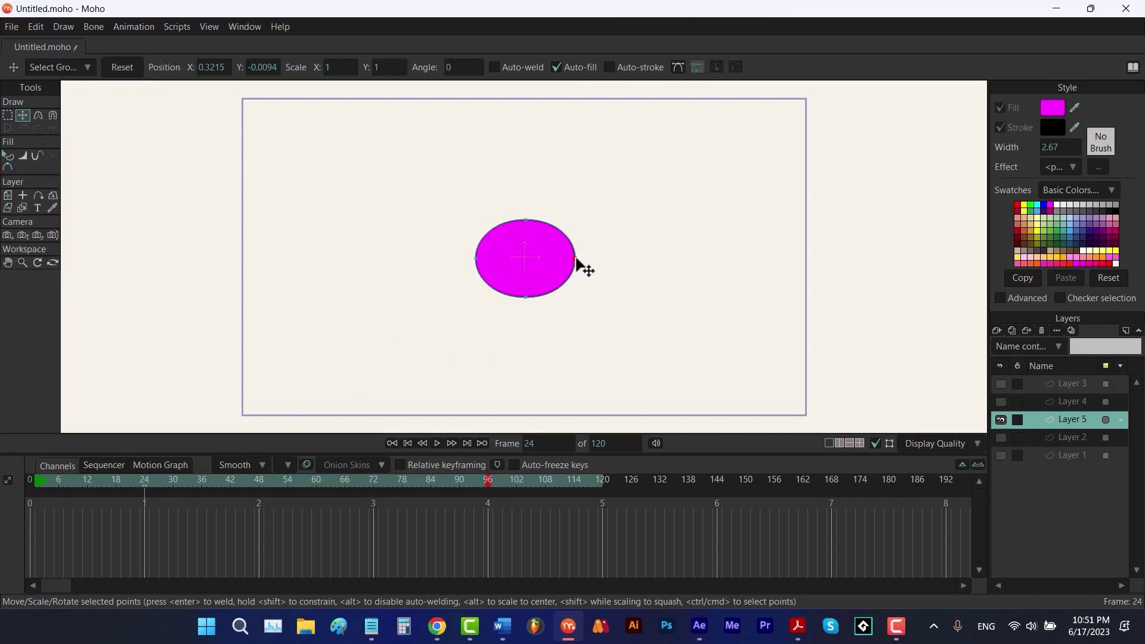
pyautogui.moveTo(582, 266); pyautogui.dragTo(649, 272)
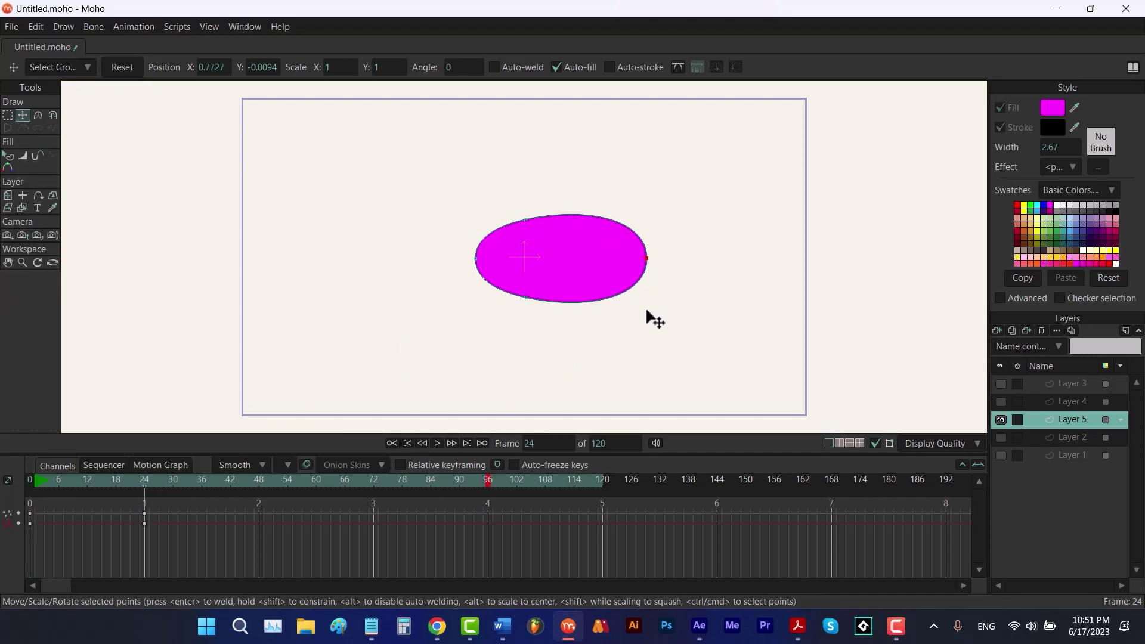
# Move the oval's left point outward to X about -0.75 at frame 48, and play the animation from frame 0.
pyautogui.click(258, 480)
pyautogui.moveTo(424, 241); pyautogui.dragTo(405, 272)
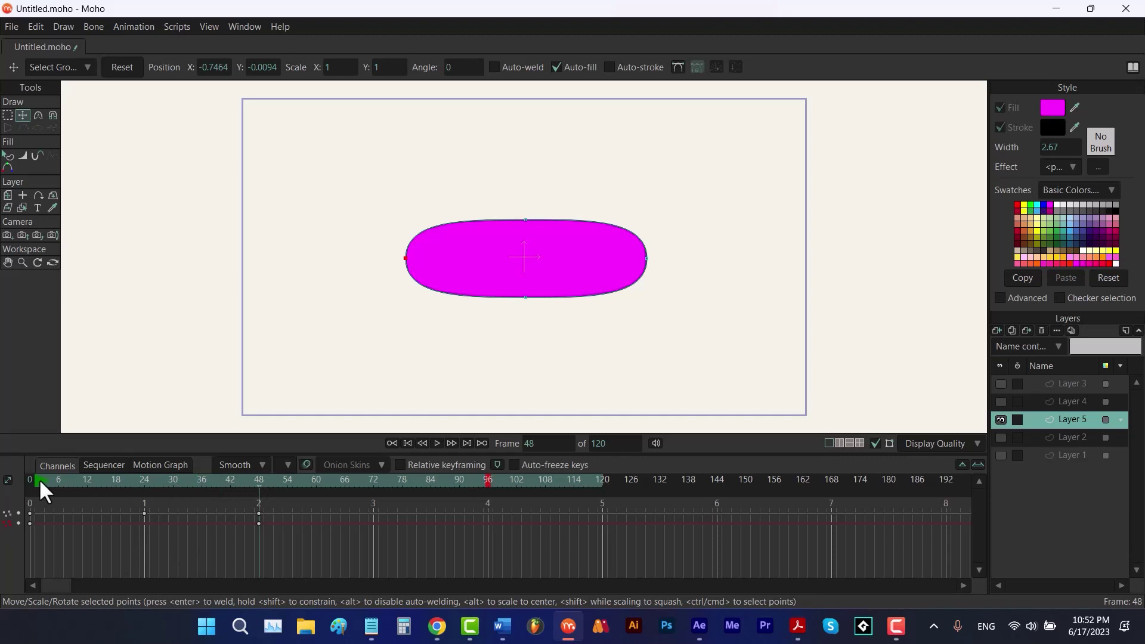
pyautogui.click(30, 482)
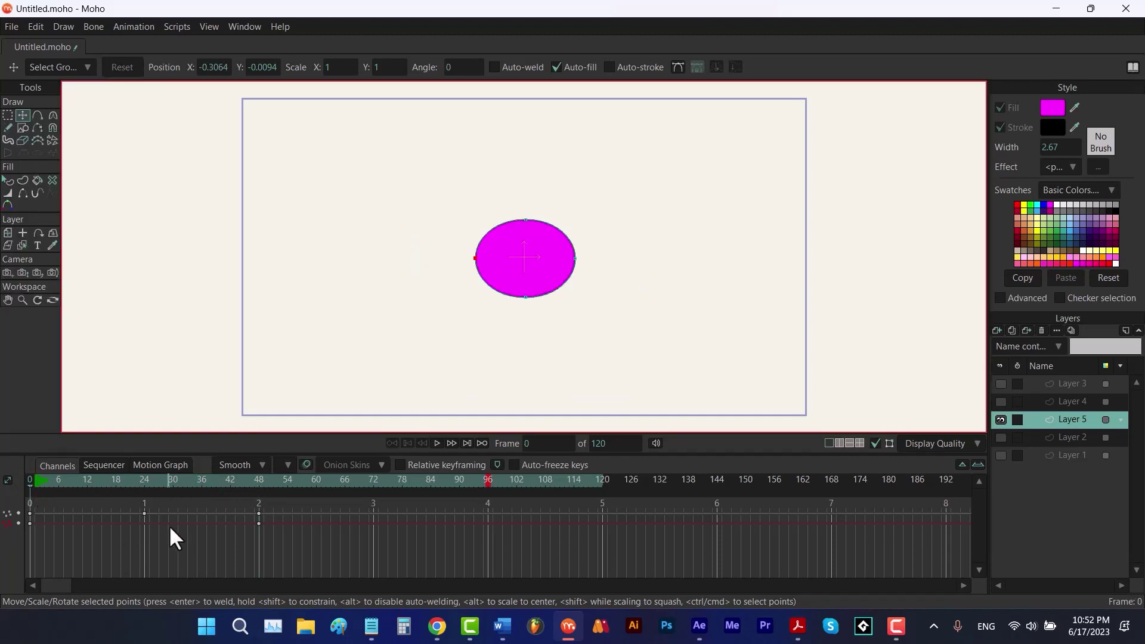
pyautogui.press('space')
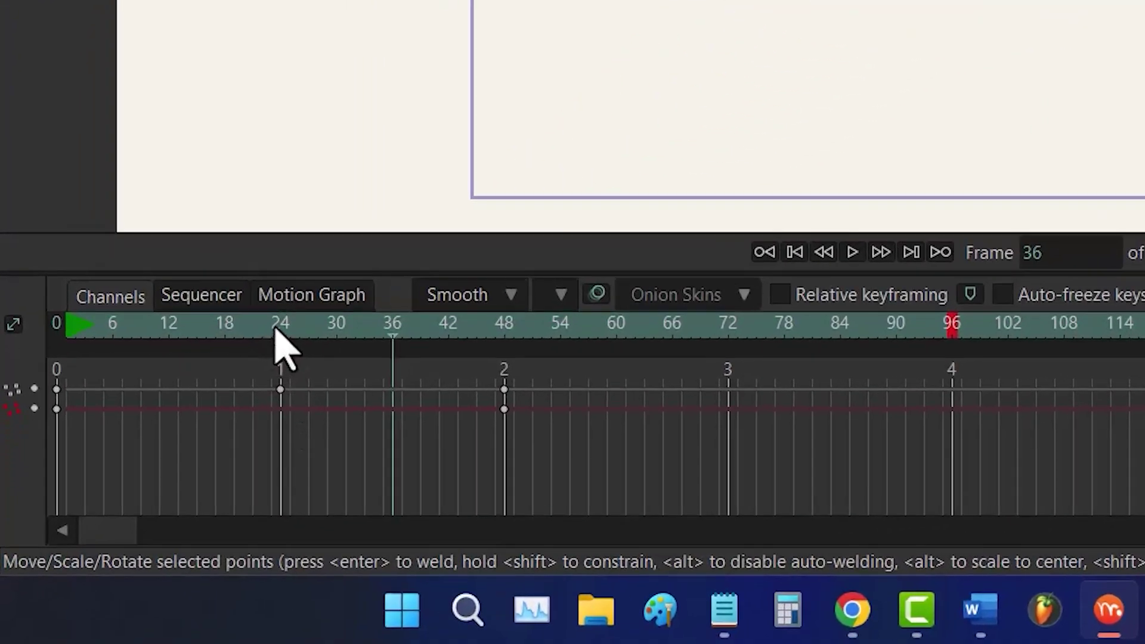
# Copy the left point's frame 0 keyframe and paste it at frame 24 in the selected-point channel.
pyautogui.click(143, 480)
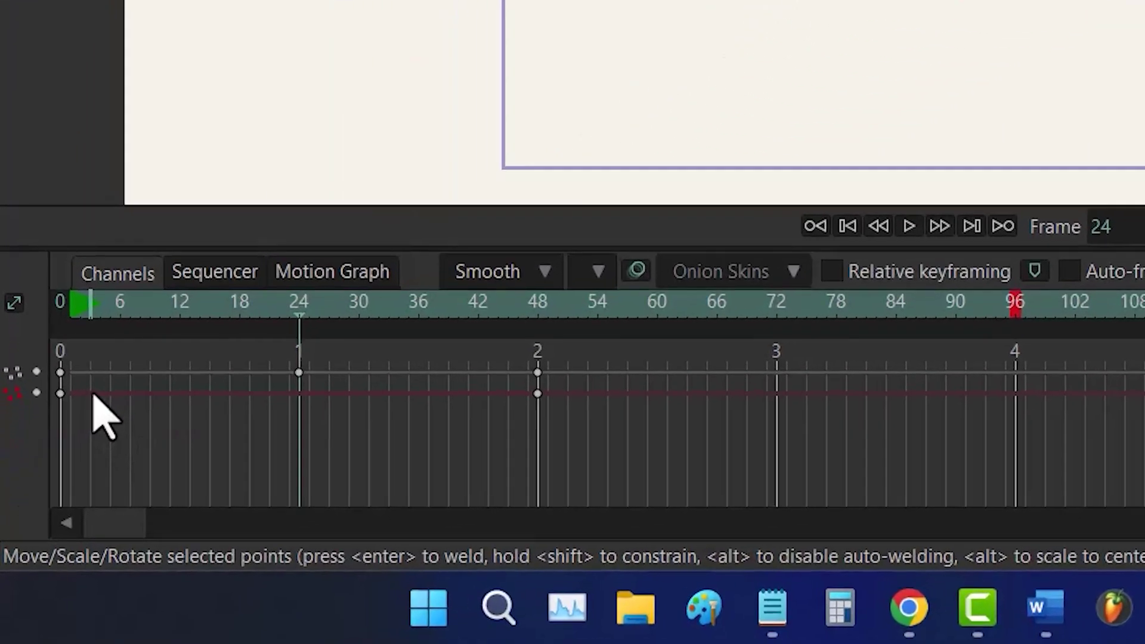
pyautogui.click(87, 394)
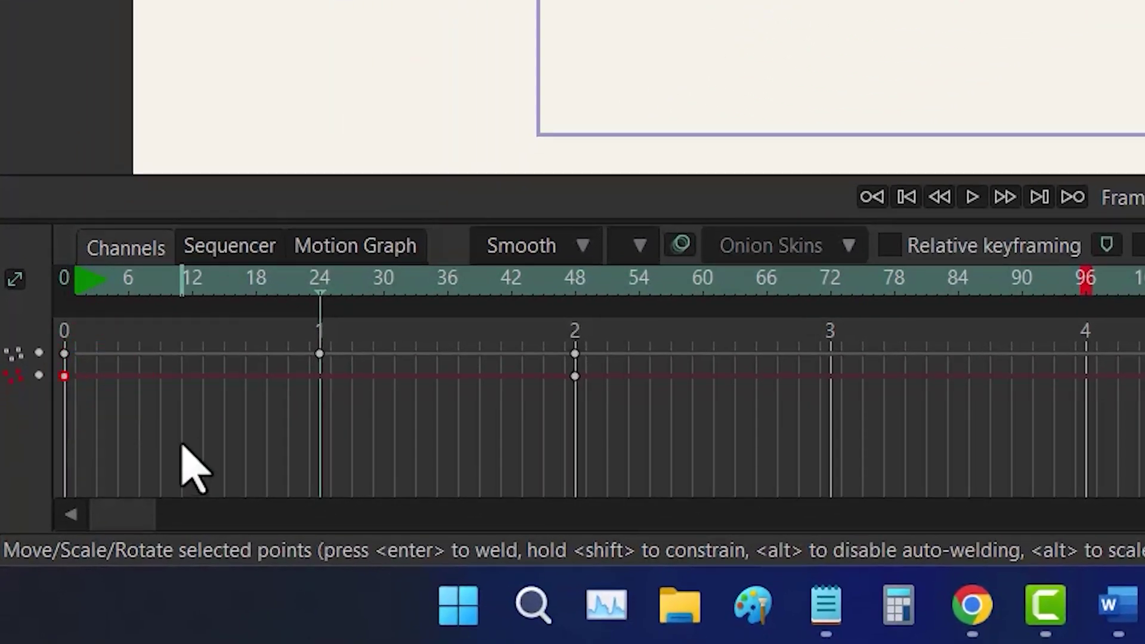
pyautogui.hotkey('ctrl', 'v')
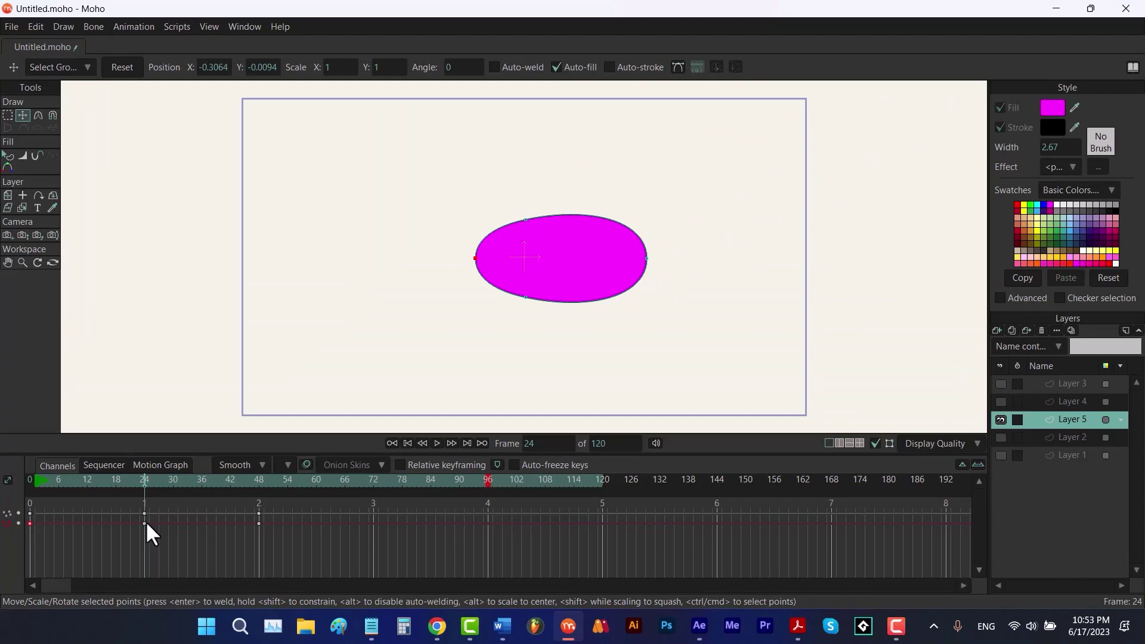
# Play the oval animation from frame 0, and delete its point keyframes at frames 24 and 48.
pyautogui.click(31, 481)
pyautogui.press('space')
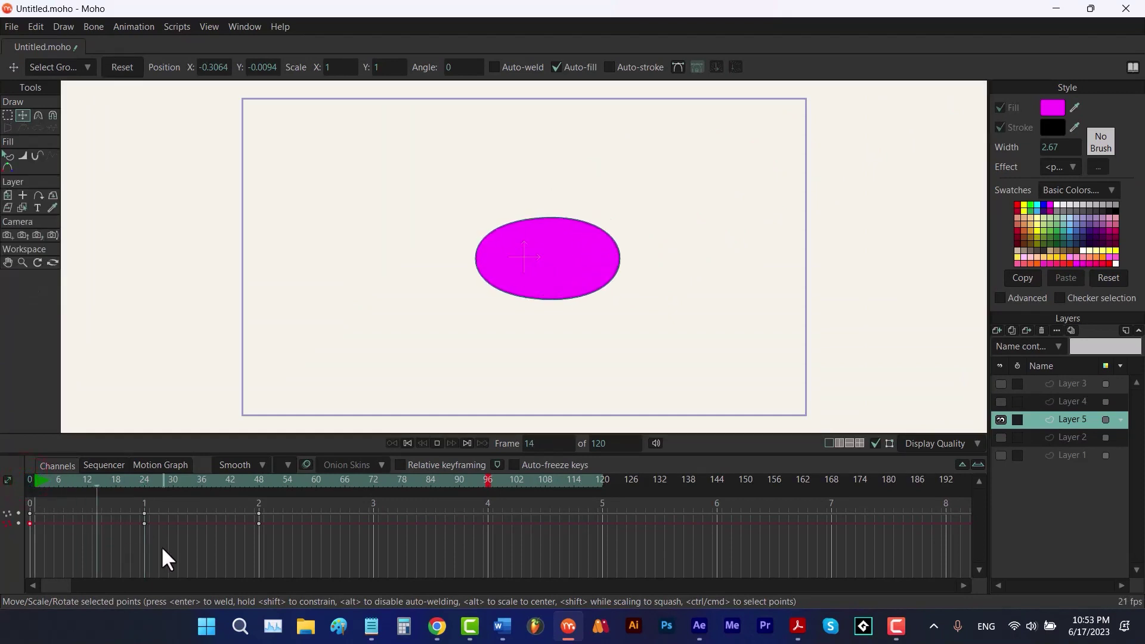
pyautogui.press('space')
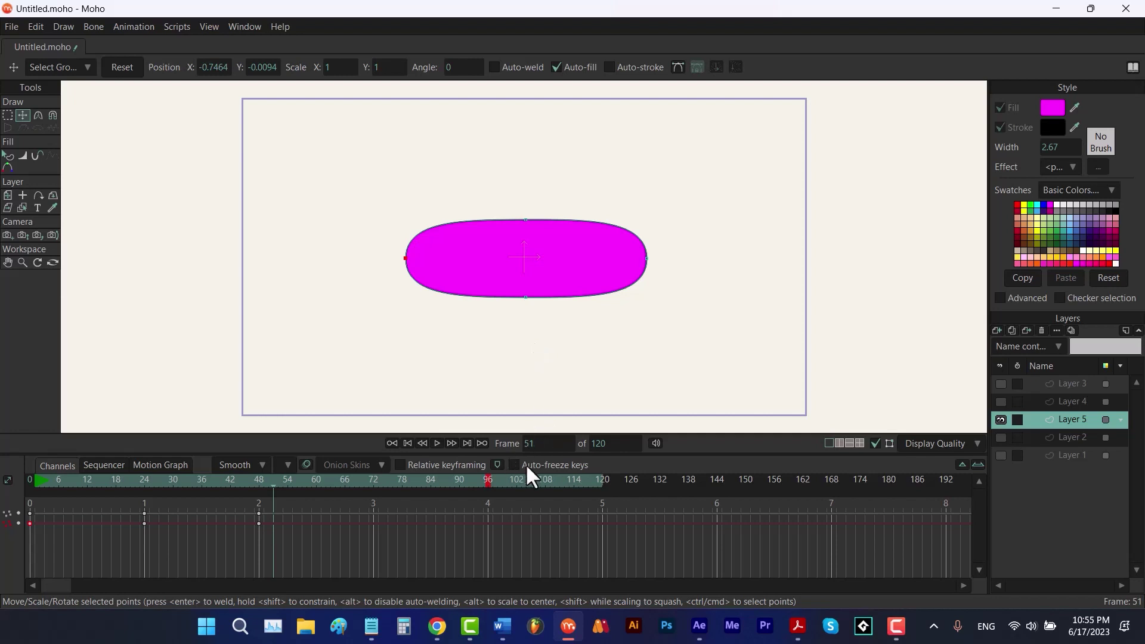
pyautogui.moveTo(311, 506); pyautogui.dragTo(127, 552)
pyautogui.press('Delete')
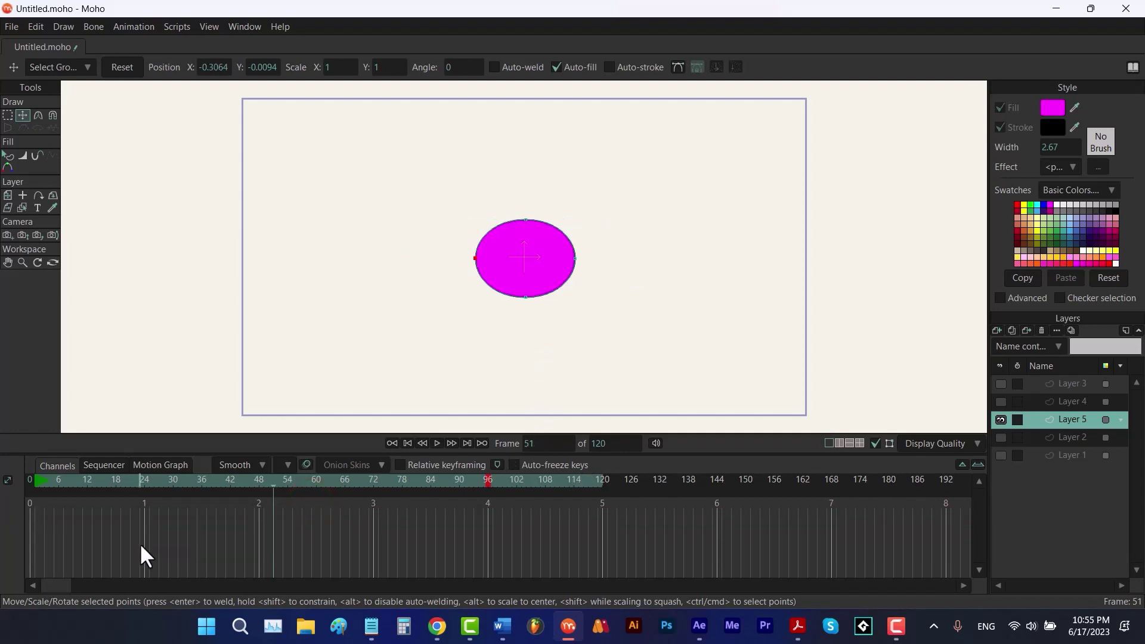
# Turn on Auto-freeze keys and move the oval's right point outward to X about 0.88 at frame 24.
pyautogui.click(145, 480)
pyautogui.click(575, 258)
pyautogui.moveTo(576, 259); pyautogui.dragTo(663, 258)
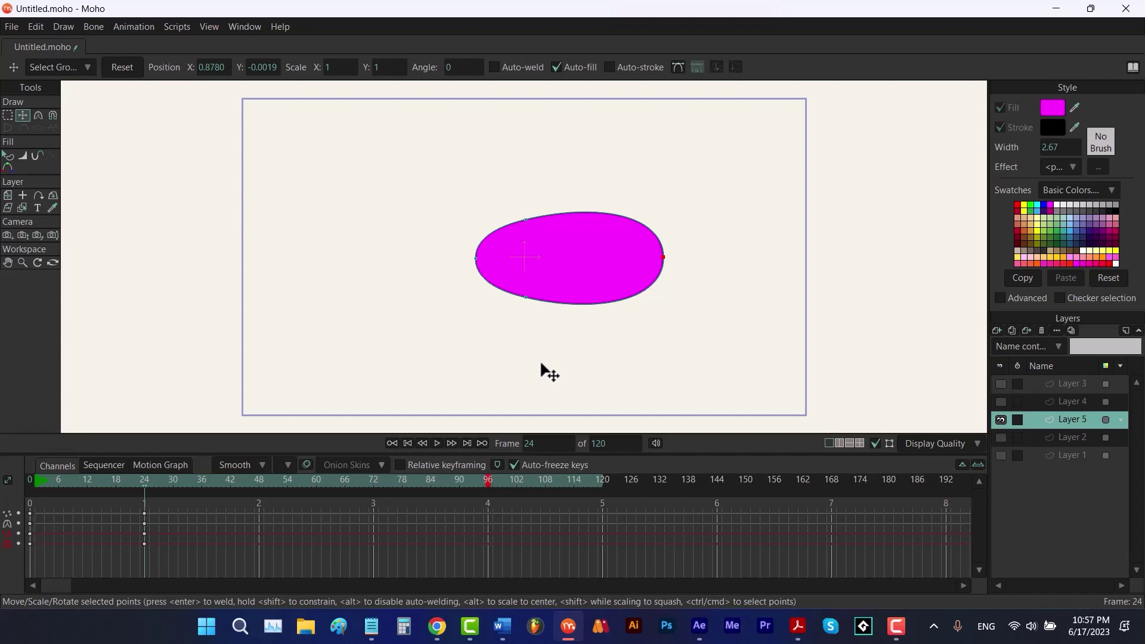
# Move the oval's left point to X about -0.79 at frame 48 and its top point to Y about 0.61 at frame 72.
pyautogui.click(258, 481)
pyautogui.moveTo(477, 260); pyautogui.dragTo(399, 260)
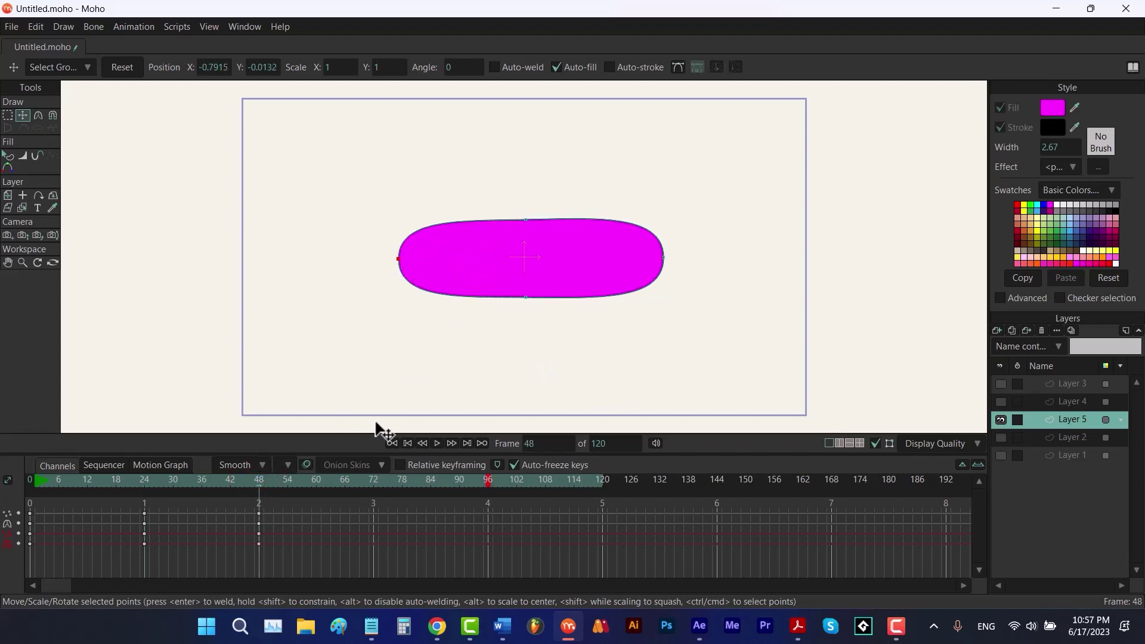
pyautogui.click(373, 481)
pyautogui.moveTo(525, 219); pyautogui.dragTo(530, 160)
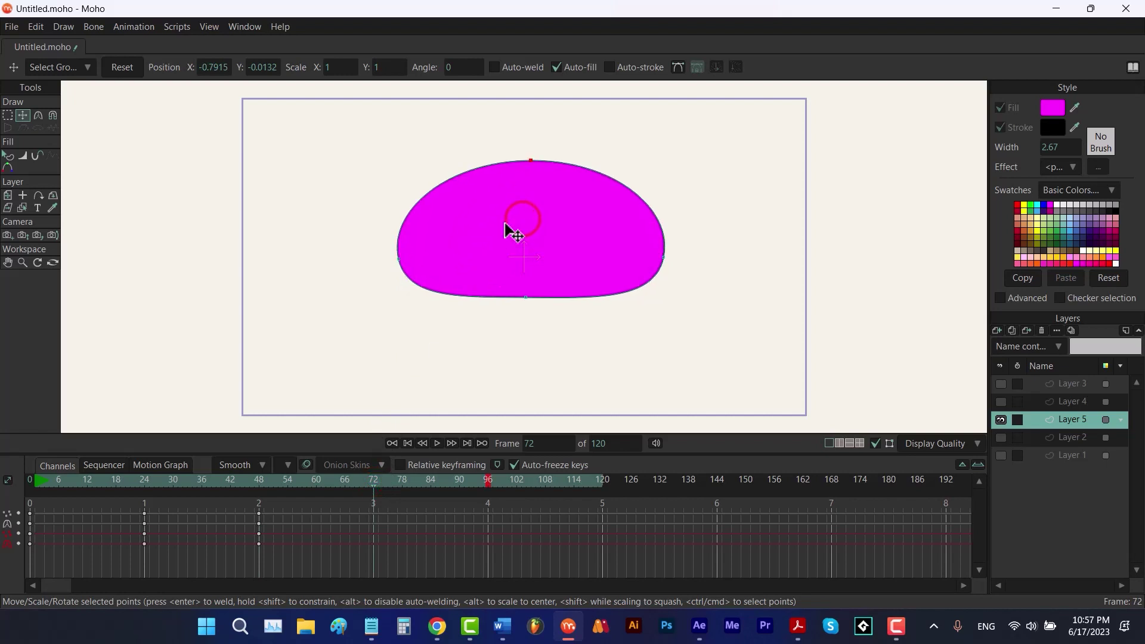
# Move the oval's bottom point down to Y about -0.78 at frame 96, and play the animation.
pyautogui.click(487, 479)
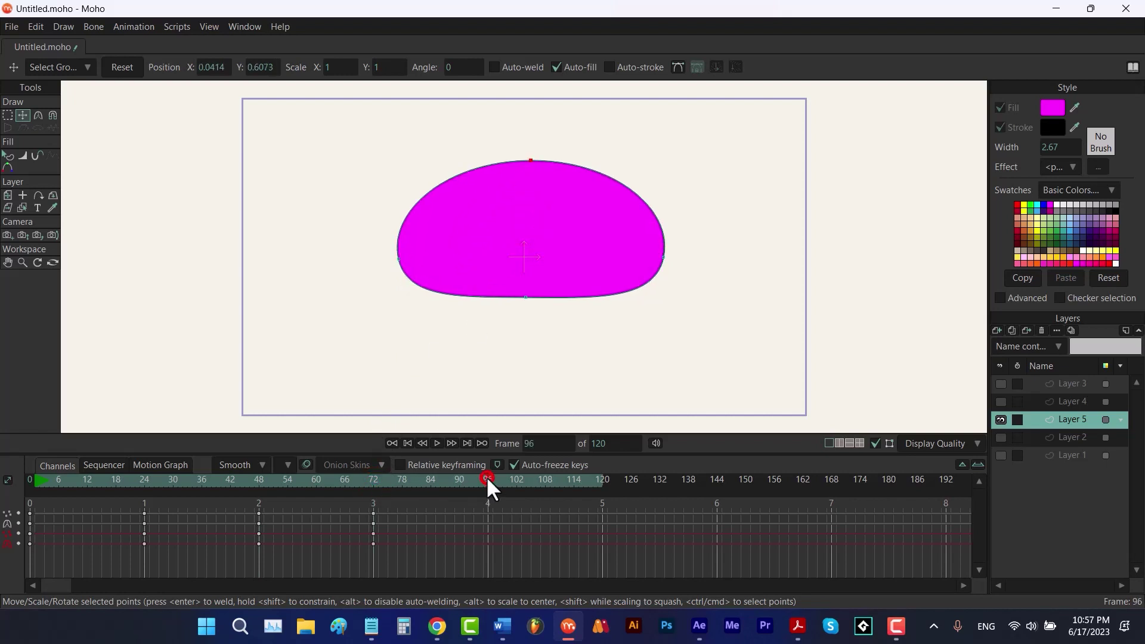
pyautogui.moveTo(523, 304); pyautogui.dragTo(516, 389)
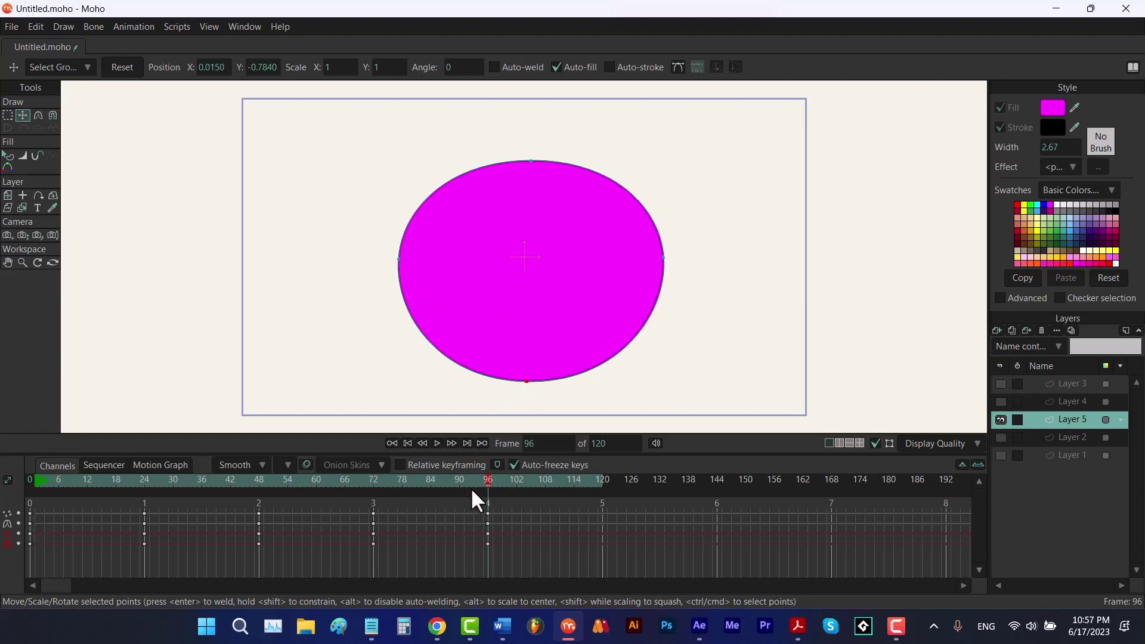
pyautogui.press('space')
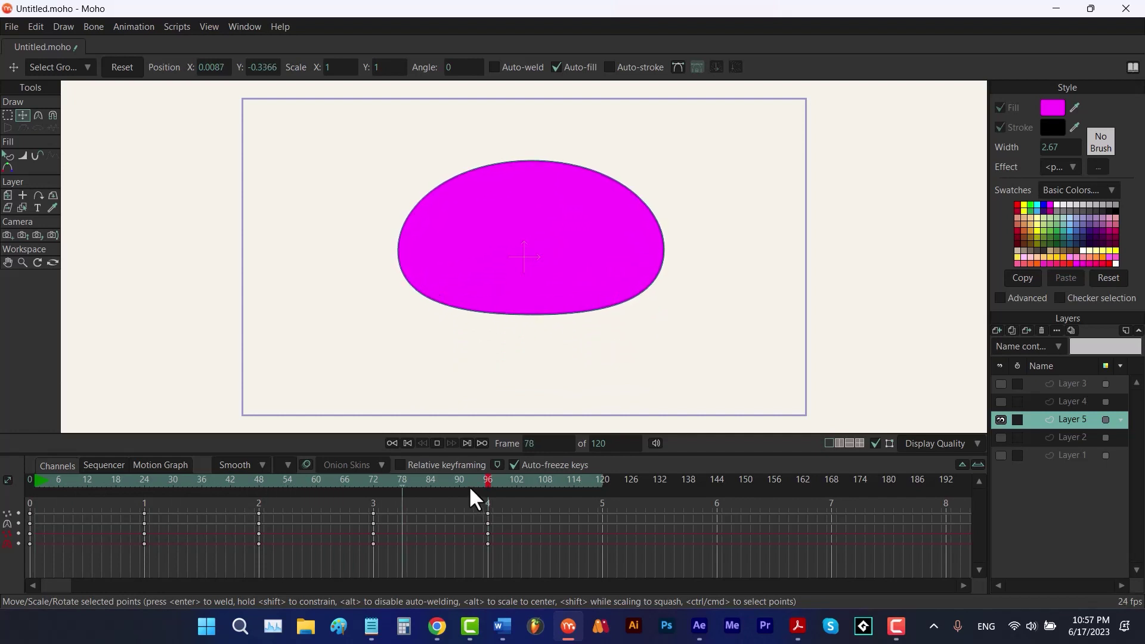
pyautogui.press('space')
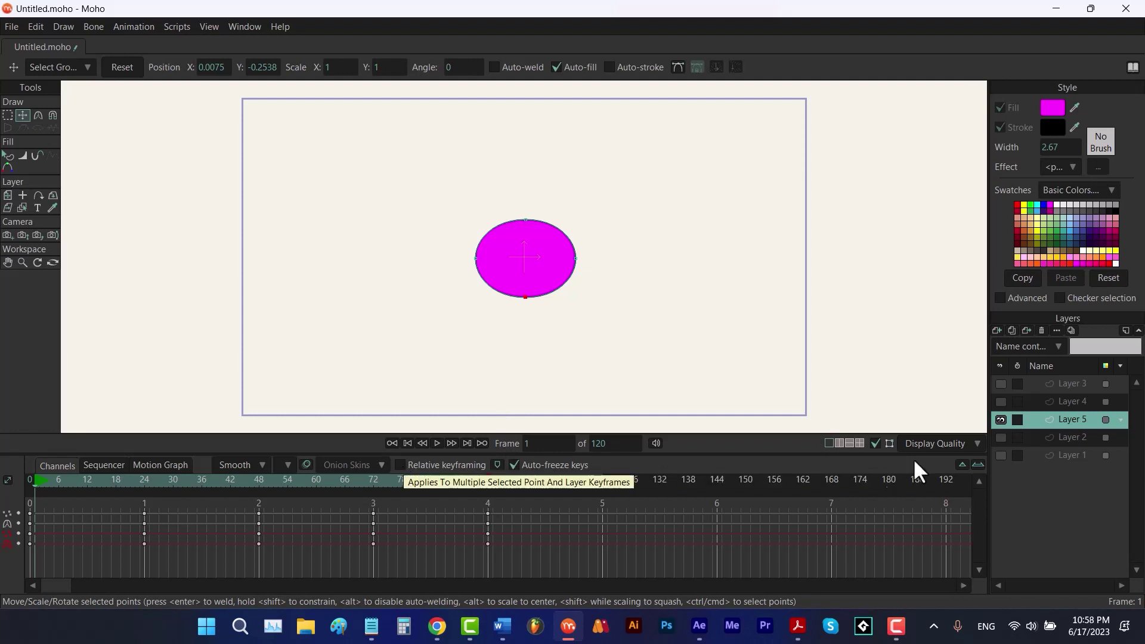
# Hide Layer 5, and make Layer 2 visible and active.
pyautogui.click(999, 419)
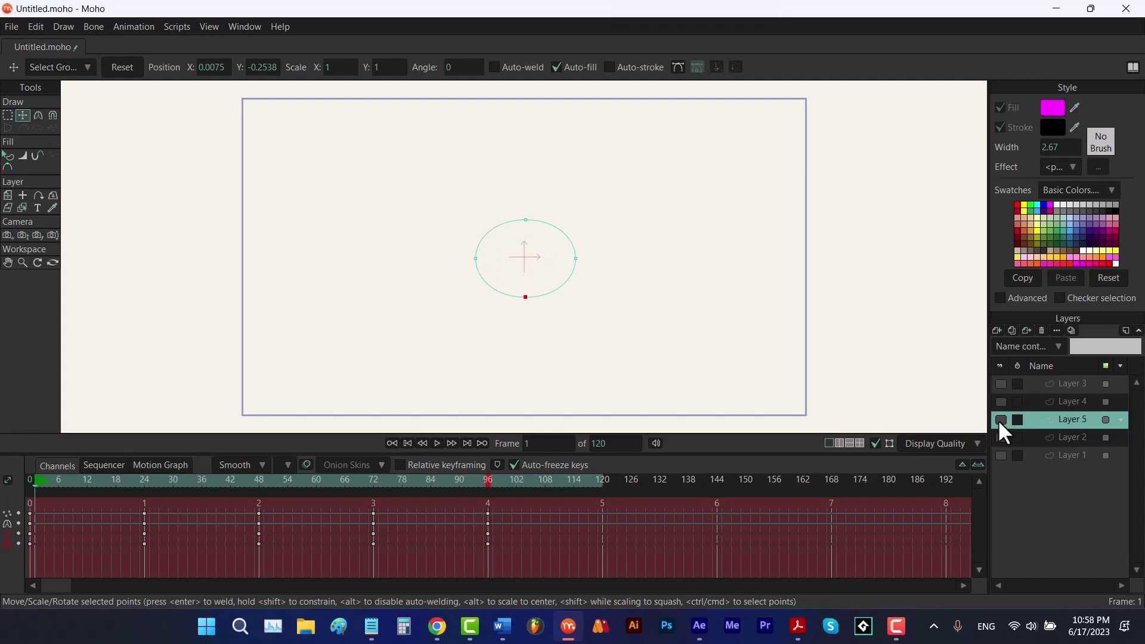
pyautogui.click(1000, 437)
pyautogui.click(1051, 437)
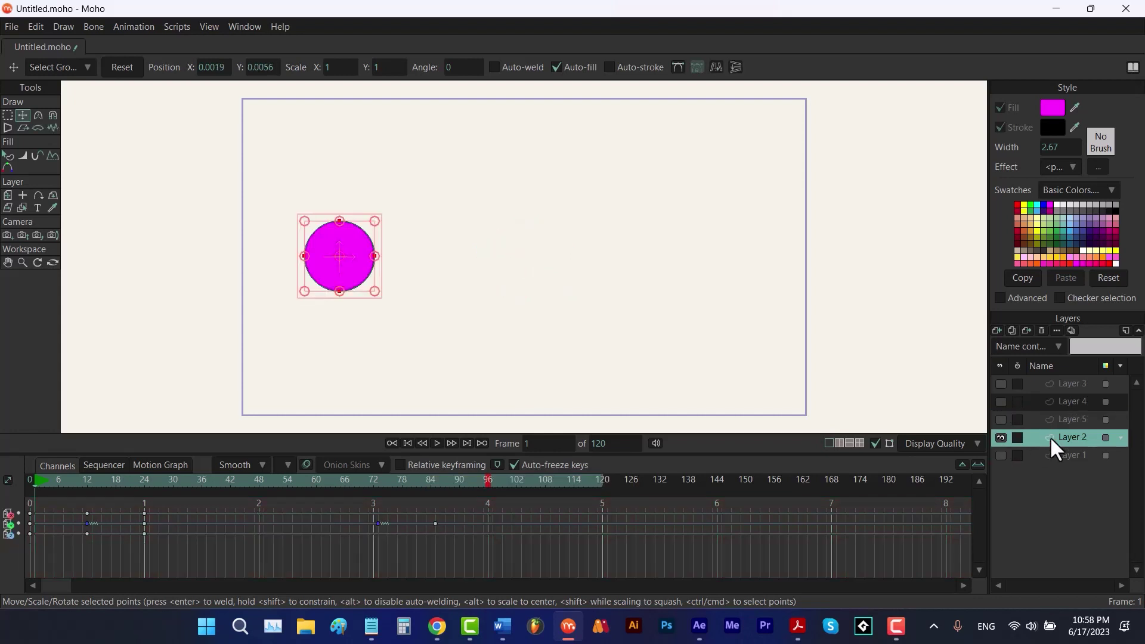
# Delete Layer 2's pasted keyframes from frame 73 onward and display the motion graph.
pyautogui.moveTo(477, 509); pyautogui.dragTo(346, 554)
pyautogui.press('Delete')
pyautogui.click(183, 464)
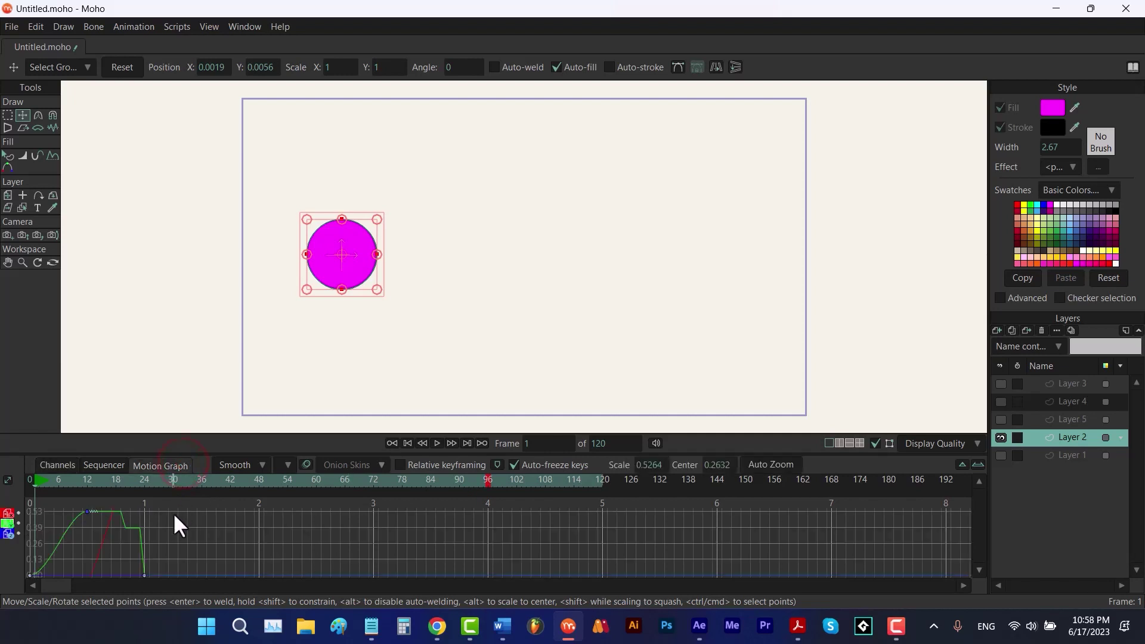
# Turn off Stagger for the frame 12 keyframe in the motion graph.
pyautogui.moveTo(122, 539); pyautogui.dragTo(76, 511)
pyautogui.rightClick(86, 511)
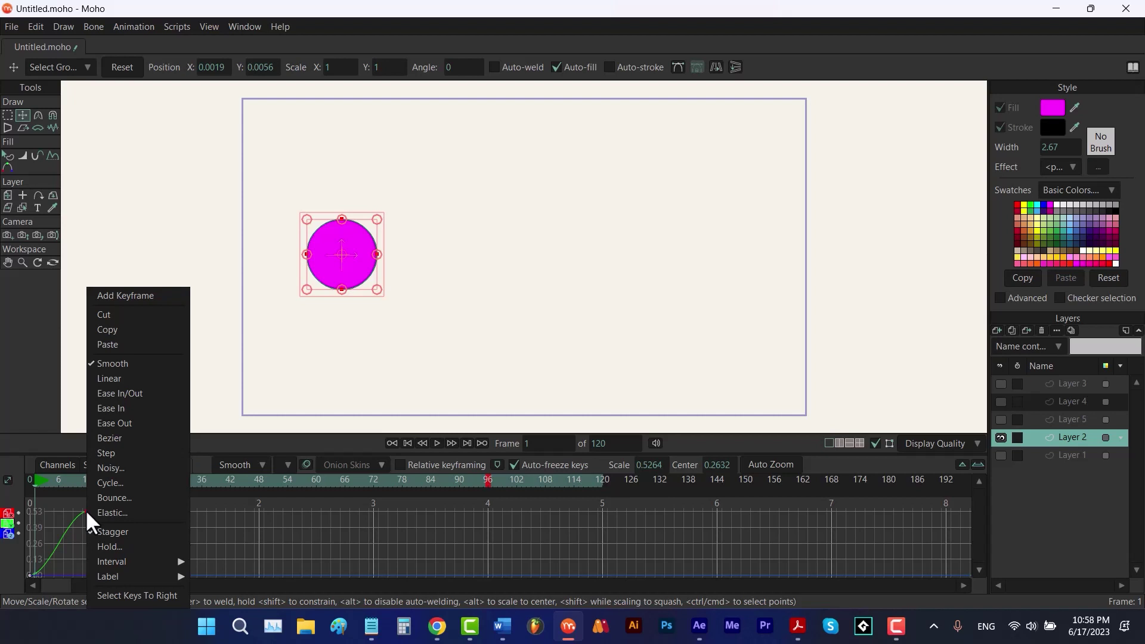
pyautogui.click(109, 531)
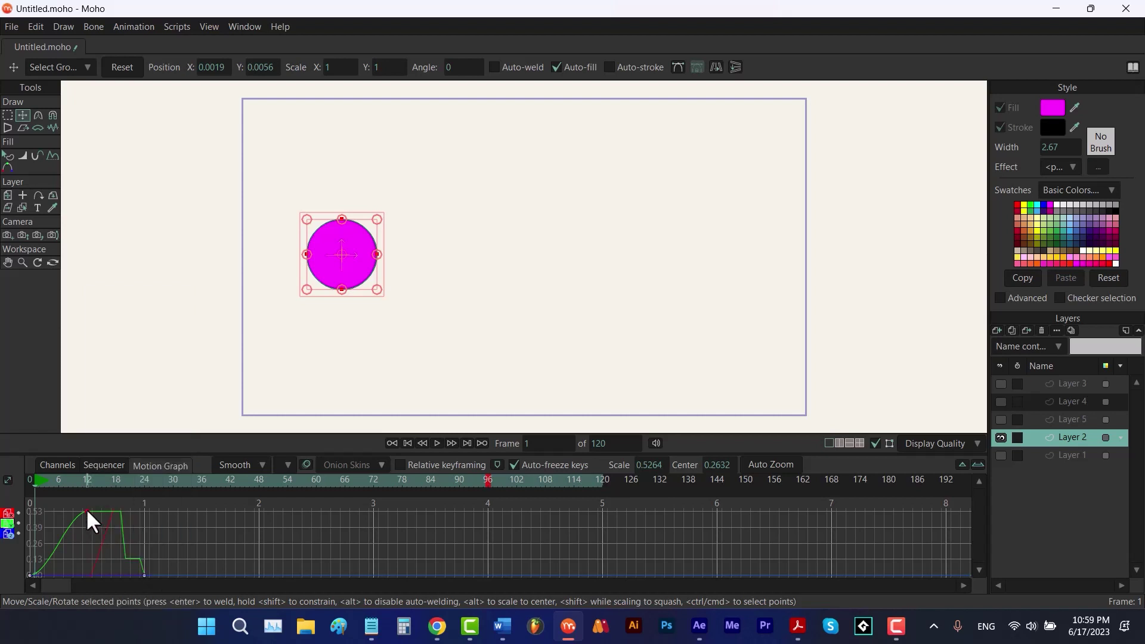
# Set the frame 12 keyframe's interval to 1, and play the animation with the playback range ending at frame 24.
pyautogui.rightClick(86, 509)
pyautogui.moveTo(132, 559)
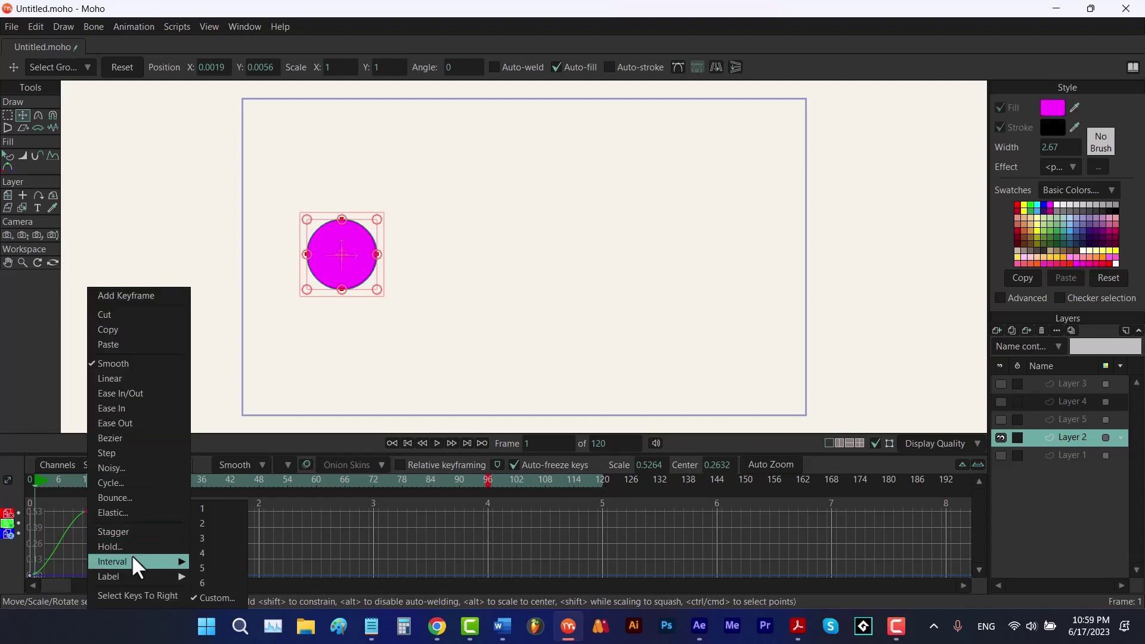
pyautogui.click(212, 516)
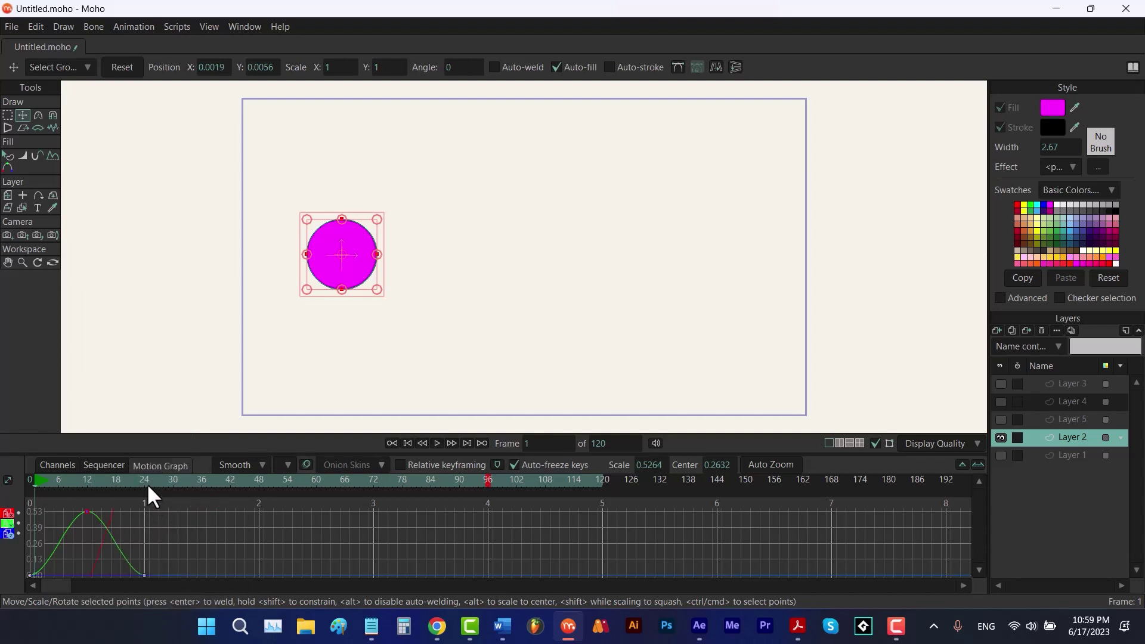
pyautogui.moveTo(105, 480); pyautogui.dragTo(3, 495)
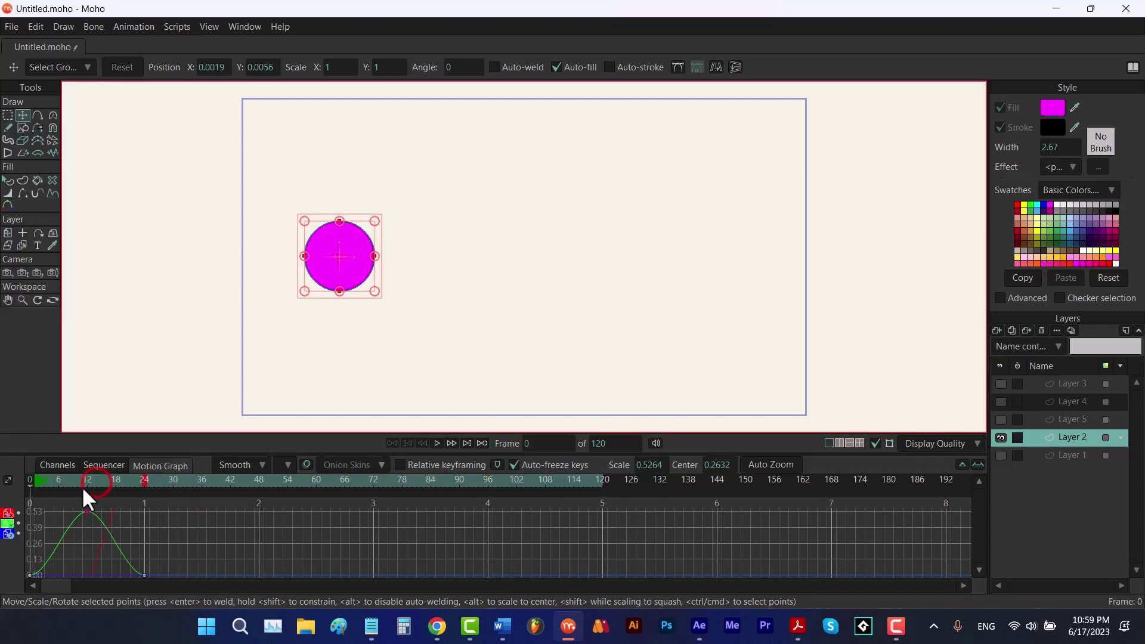
pyautogui.press('space')
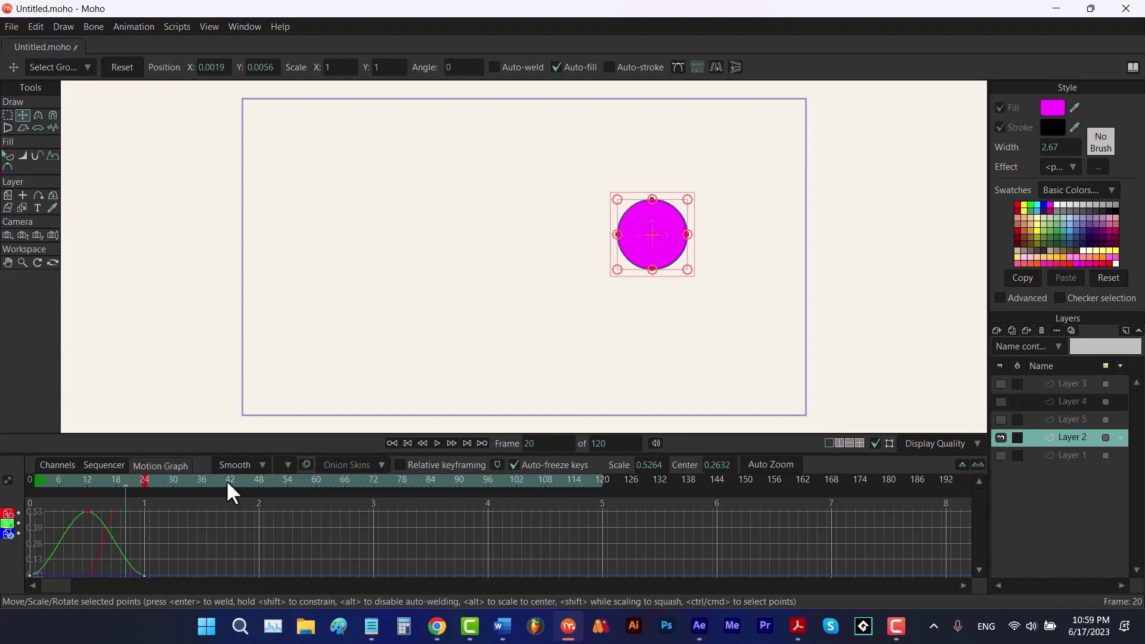
# With the Transform Layer tool active, try raising the Y keyframes at frames 0 and 24 in the motion graph, and undo the shift.
pyautogui.click(8, 195)
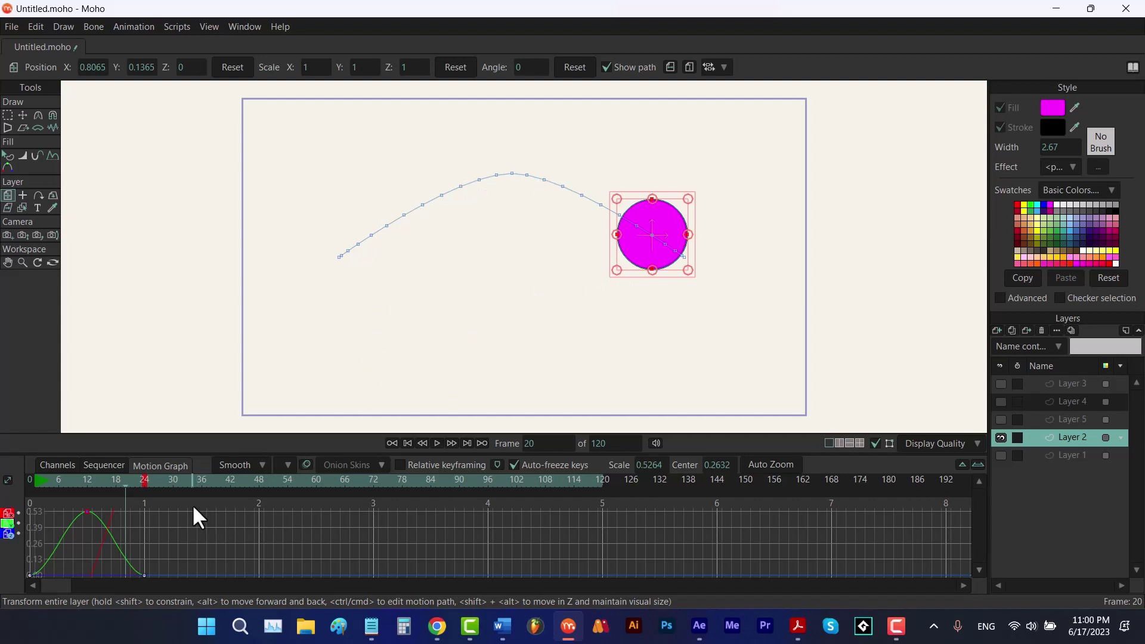
pyautogui.moveTo(155, 519); pyautogui.dragTo(27, 551)
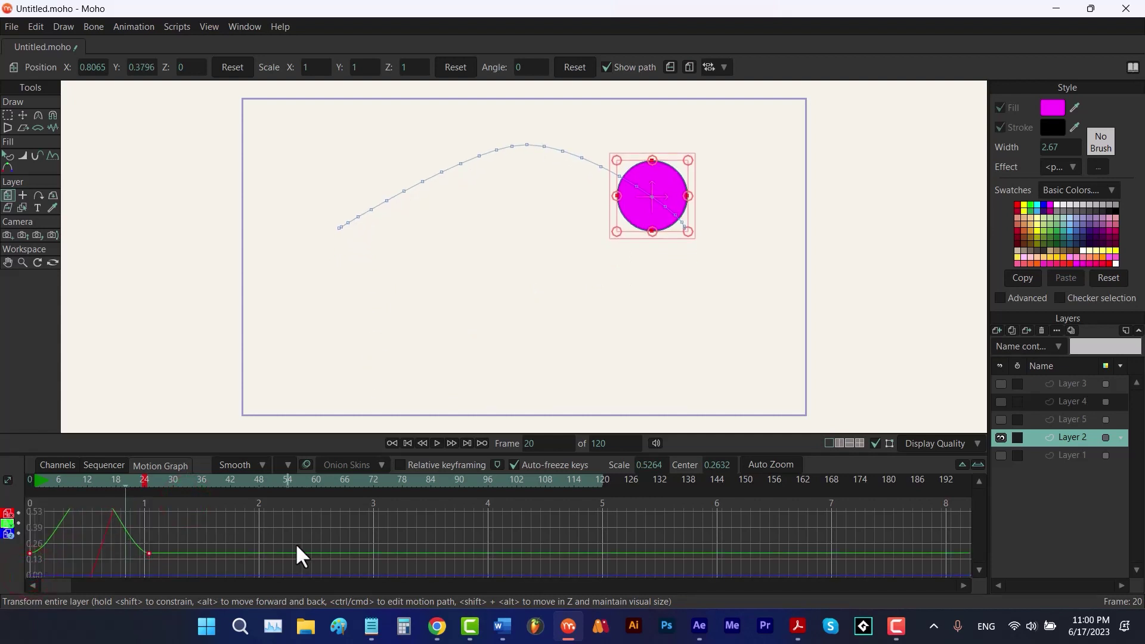
pyautogui.hotkey('ctrl', 'z')
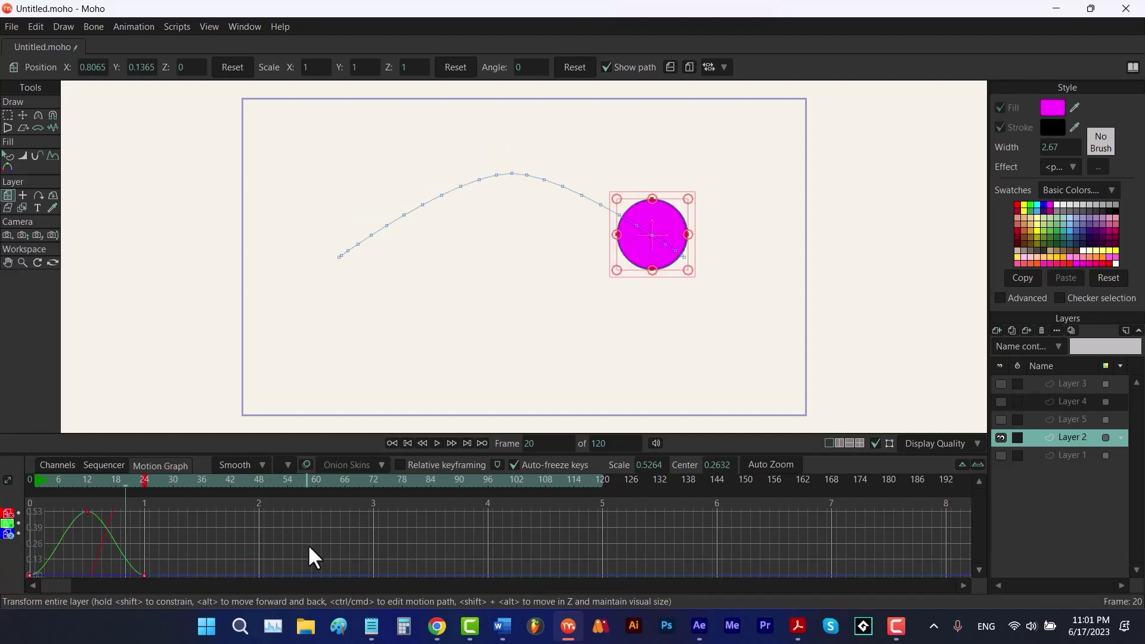
# Enable Relative keyframing, and rejoin the layer position channel's dimensions at frame 12.
pyautogui.click(400, 466)
pyautogui.click(87, 481)
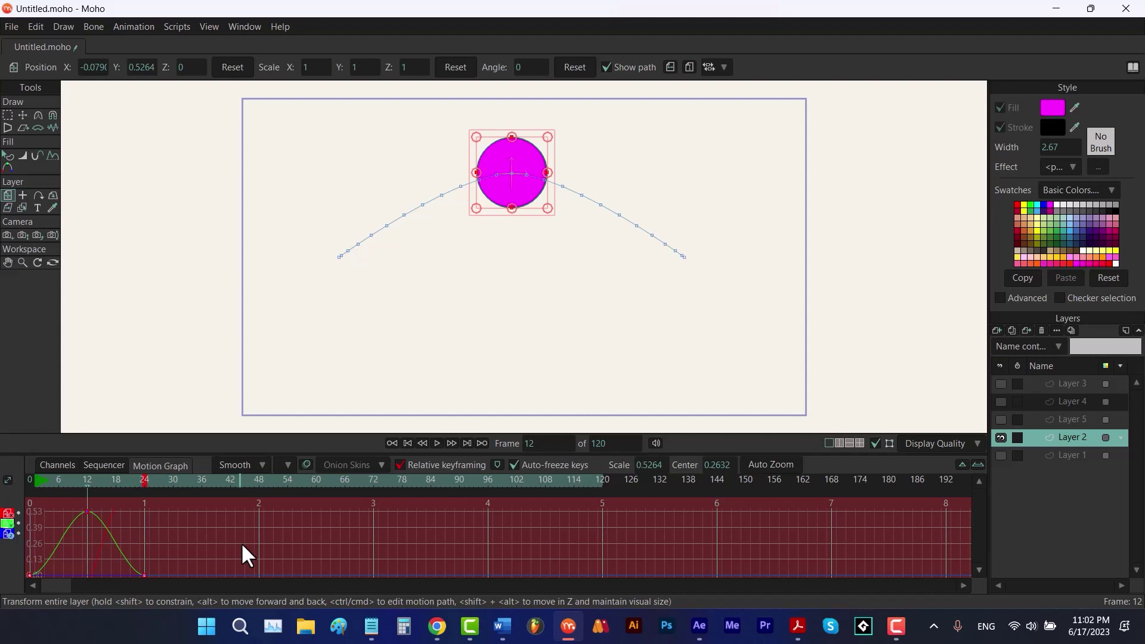
pyautogui.rightClick(7, 525)
pyautogui.click(87, 564)
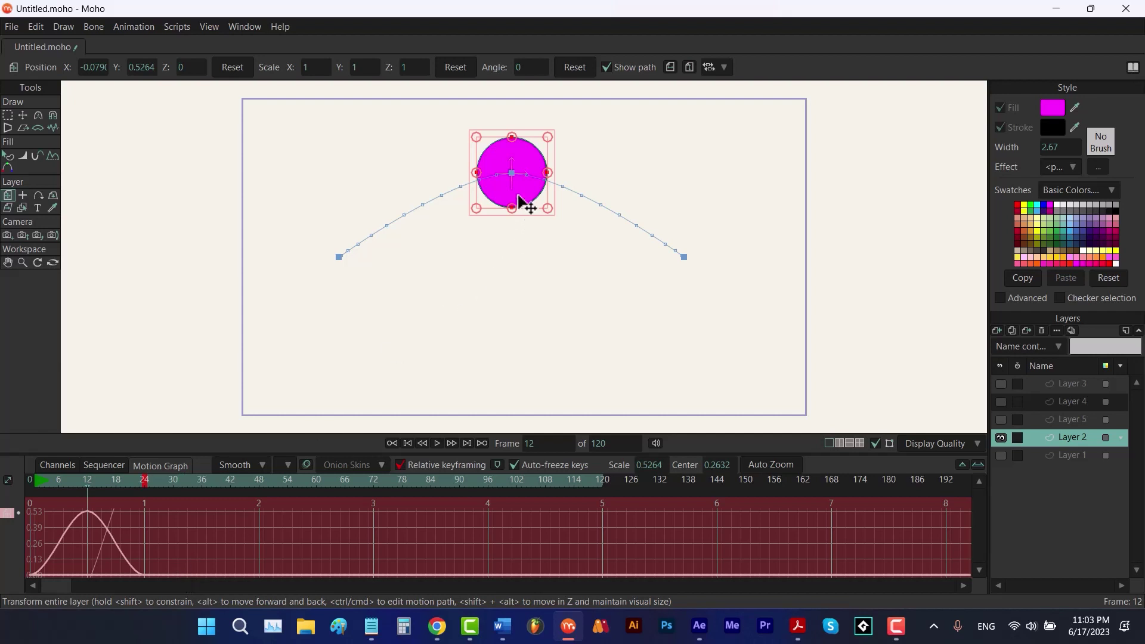
# Shift the circle and its whole motion path at frame 12 to about X 0.4362, Y 0.7107.
pyautogui.moveTo(524, 199); pyautogui.dragTo(526, 169)
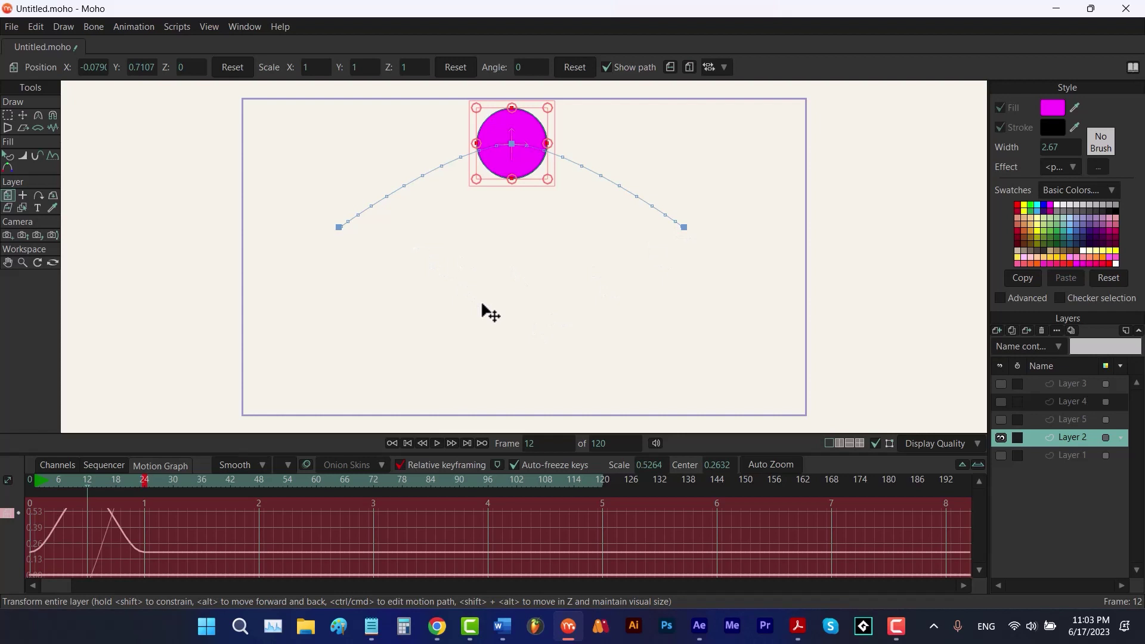
pyautogui.moveTo(519, 171); pyautogui.dragTo(602, 179)
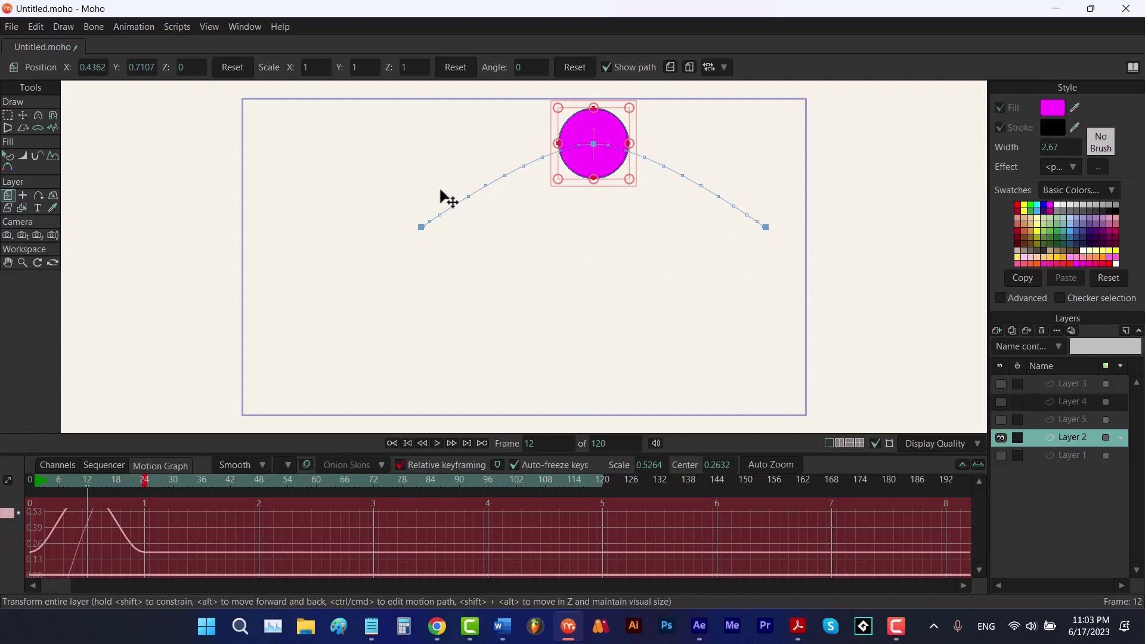
# Separate the position channel's dimensions in the motion graph, and rejoin them.
pyautogui.click(7, 511)
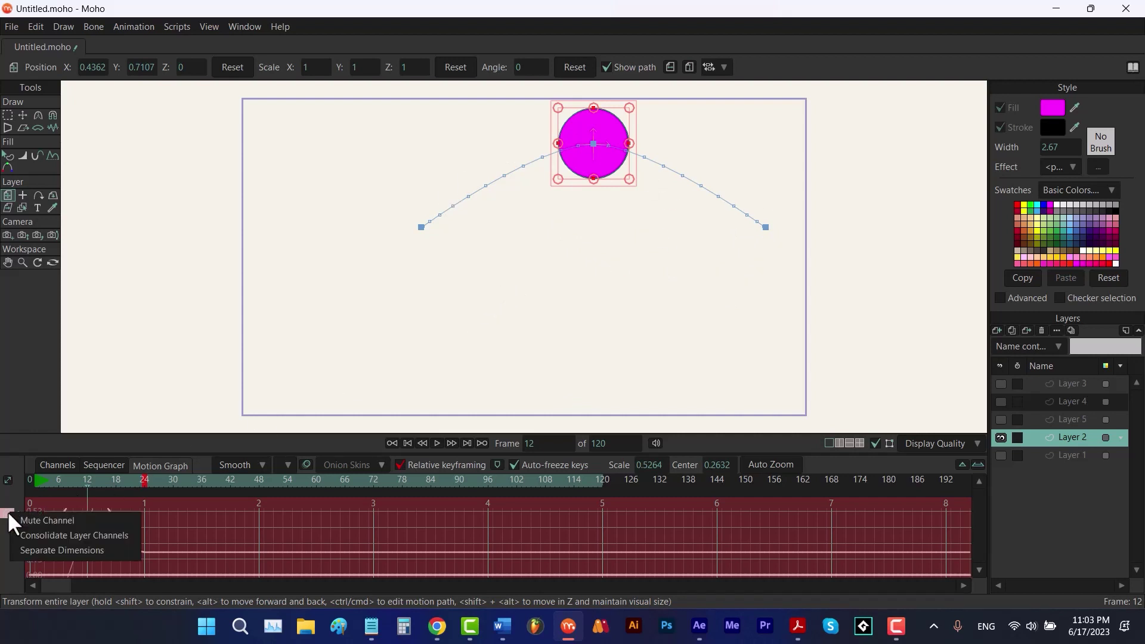
pyautogui.click(116, 549)
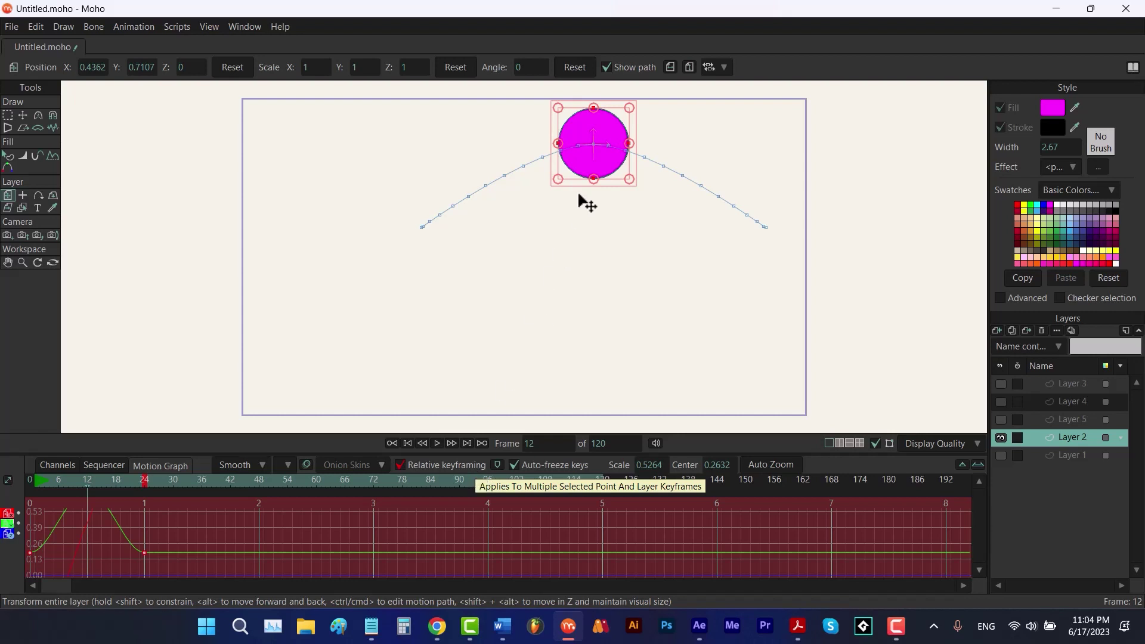
pyautogui.rightClick(8, 522)
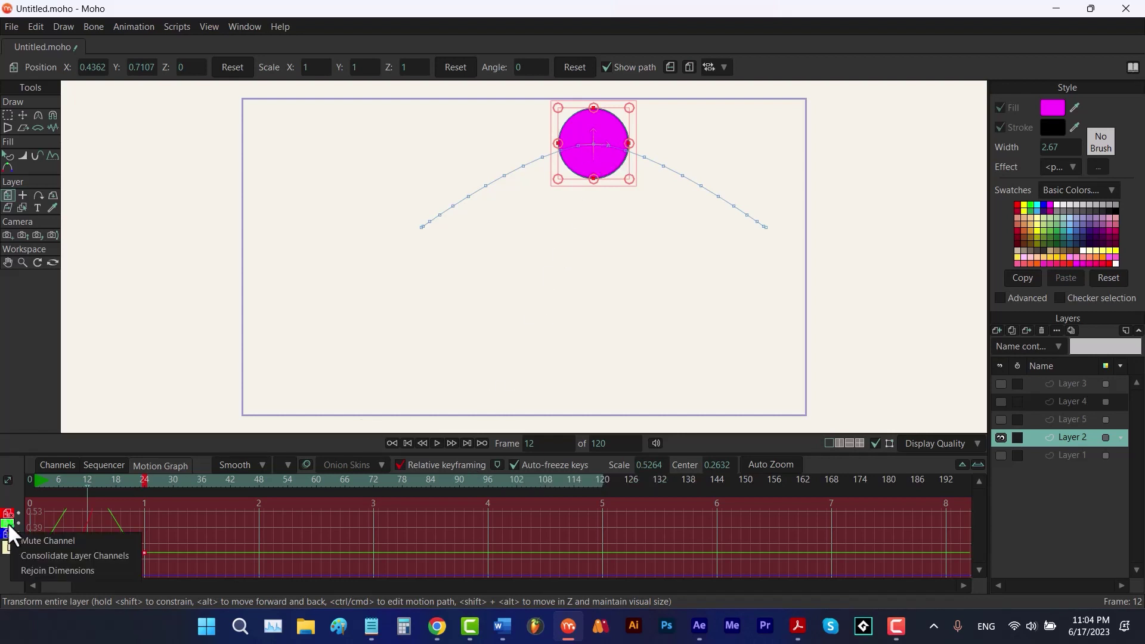
pyautogui.click(49, 569)
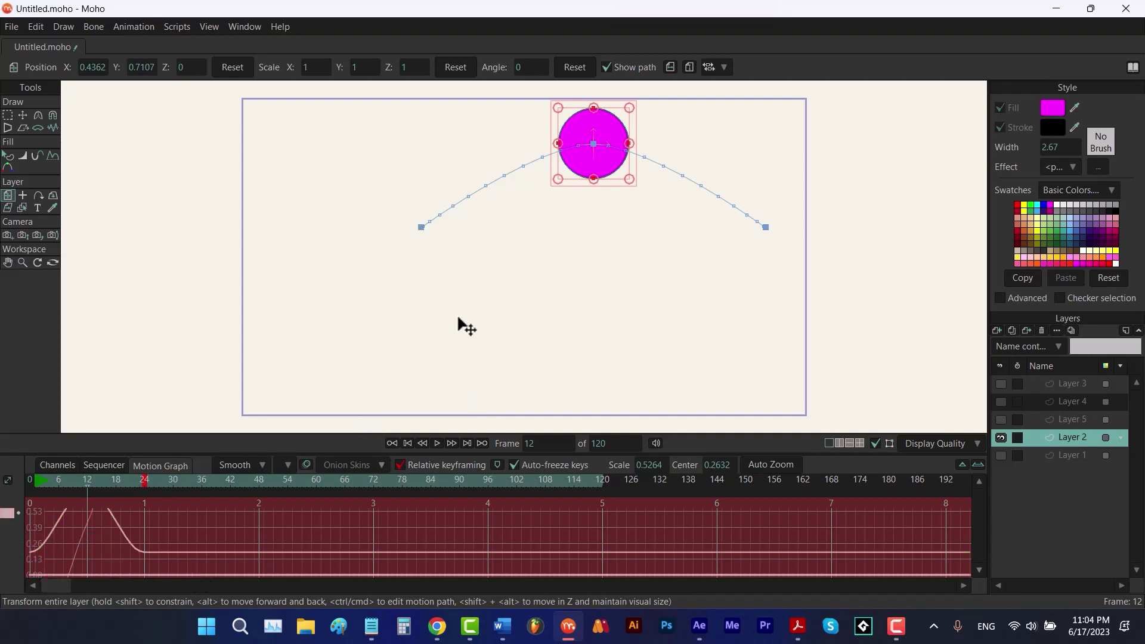
# Animate the circle's fill colour by making it yellow at frame 12 and blue at frame 24.
pyautogui.press('q')
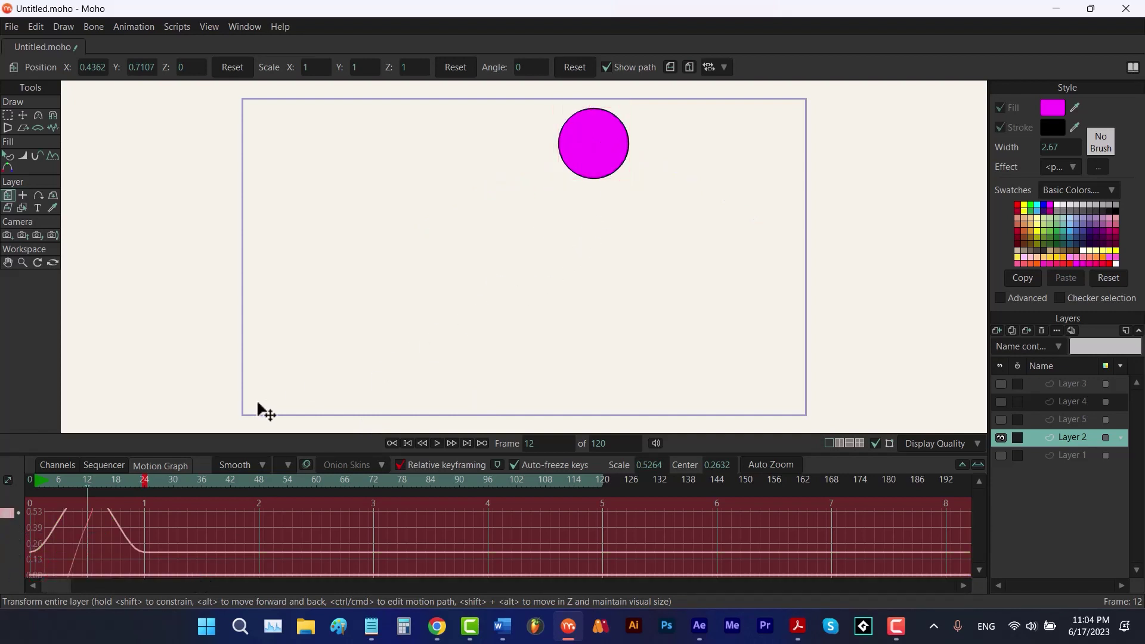
pyautogui.click(586, 159)
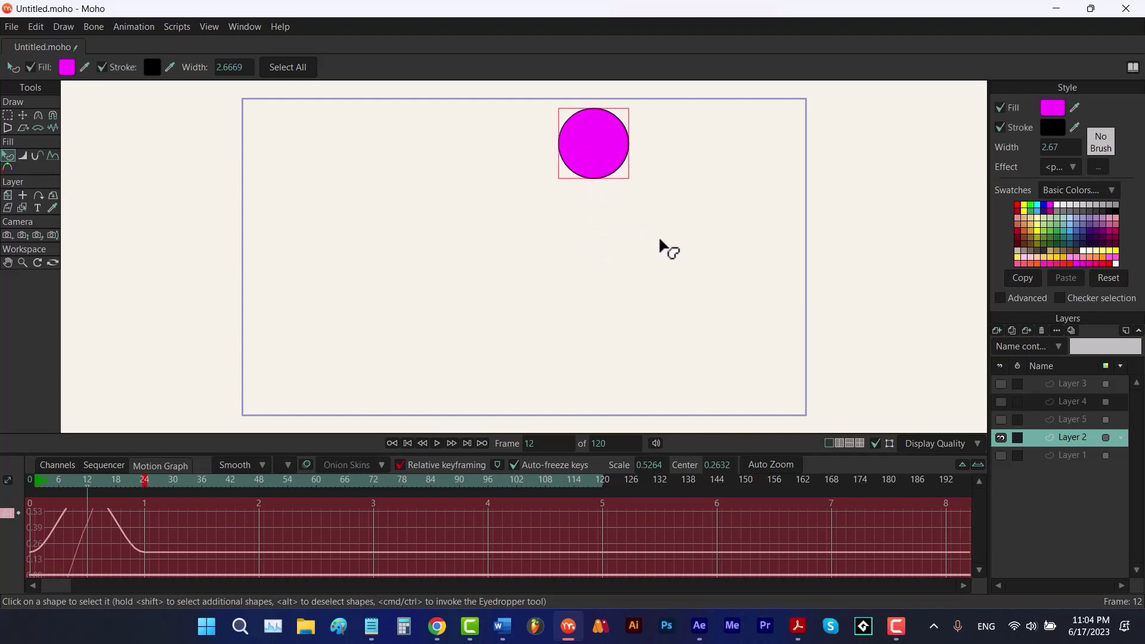
pyautogui.click(1024, 205)
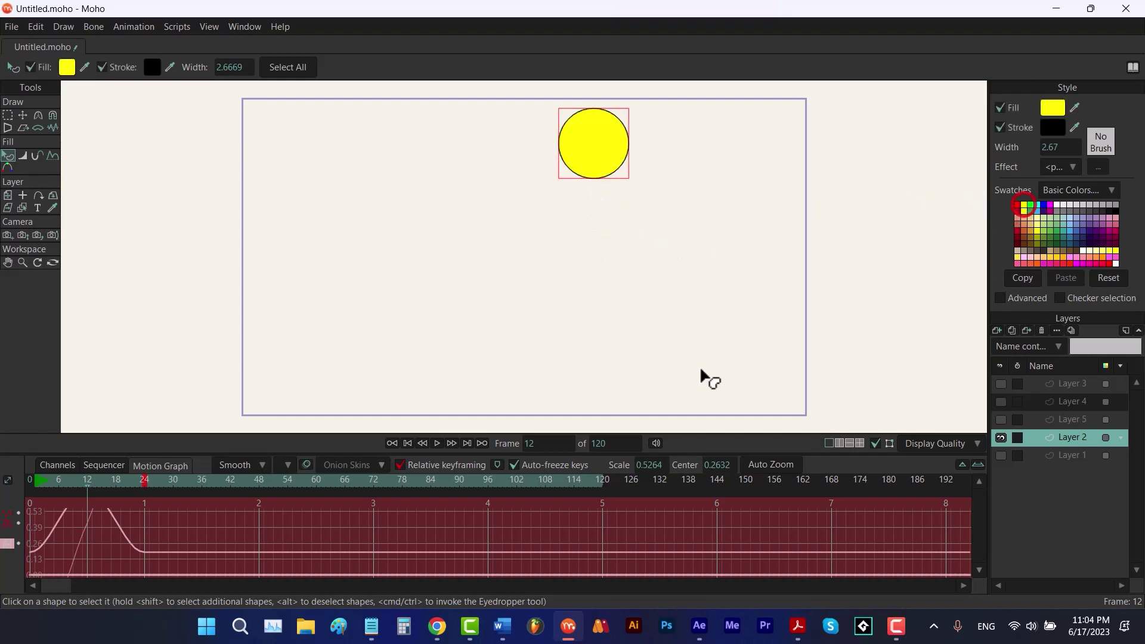
pyautogui.click(146, 483)
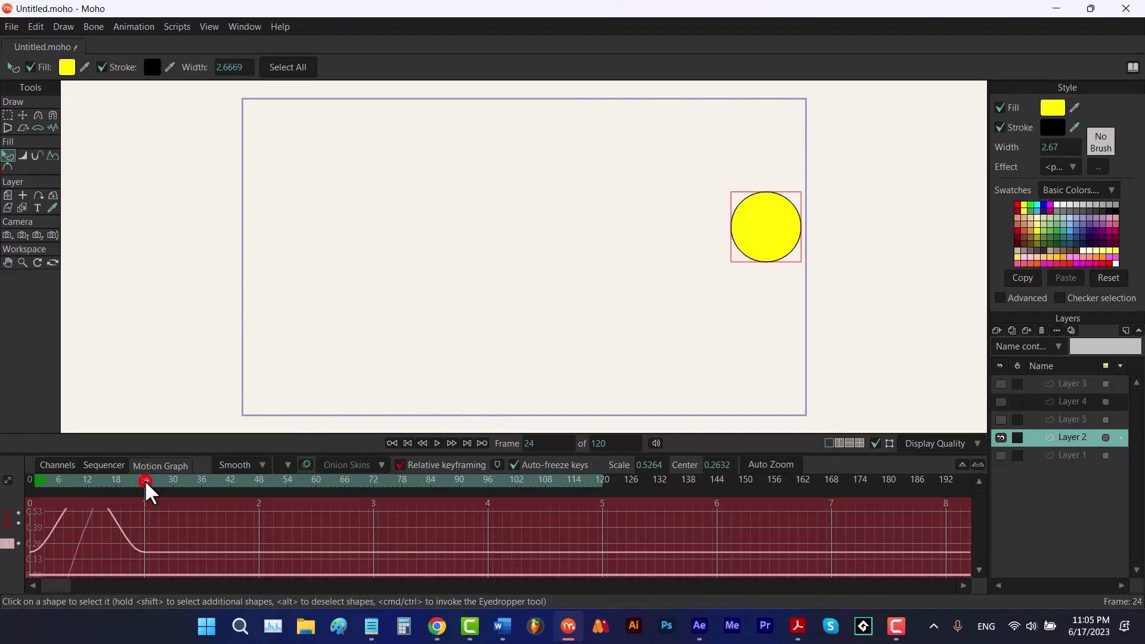
pyautogui.click(1042, 206)
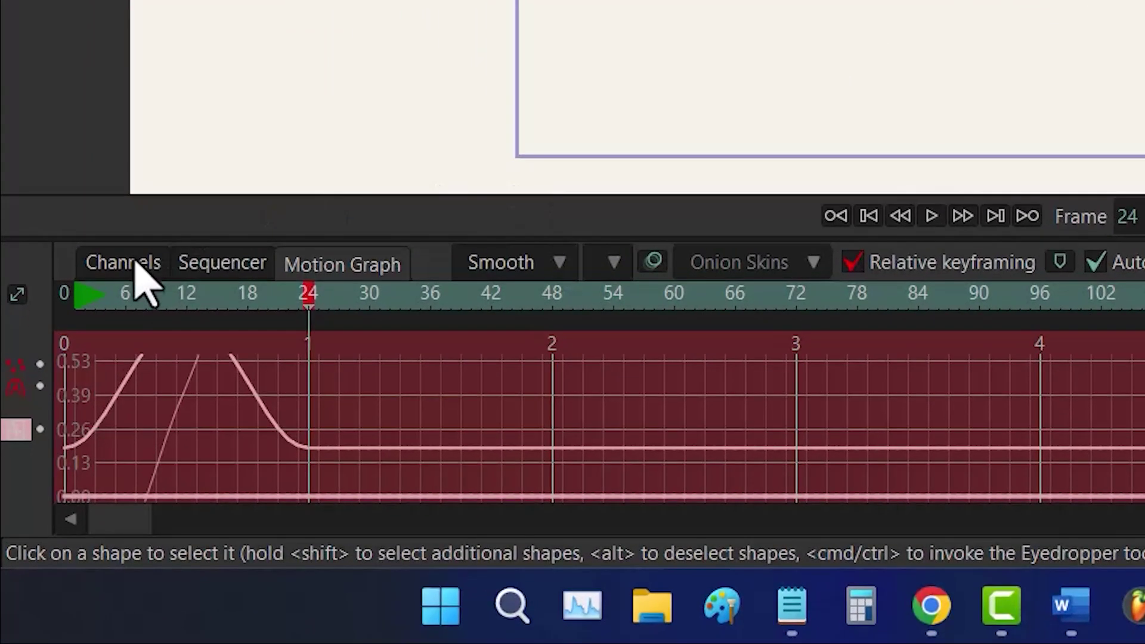
# Display the timeline's keyframe channels, and play the animation to check the colour change.
pyautogui.click(97, 342)
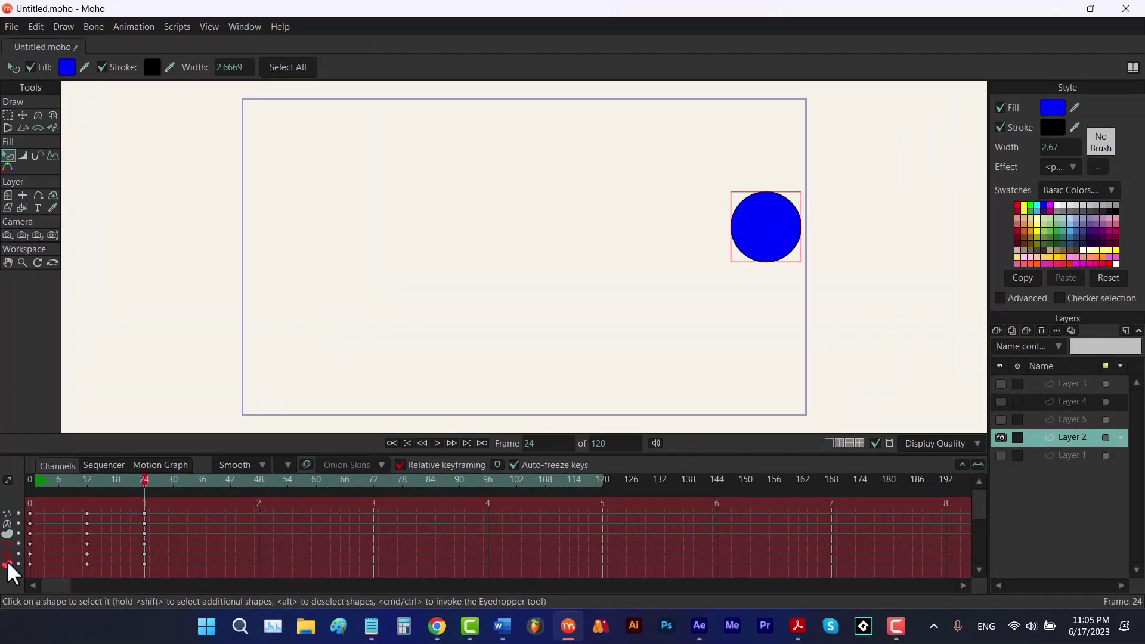
pyautogui.press('space')
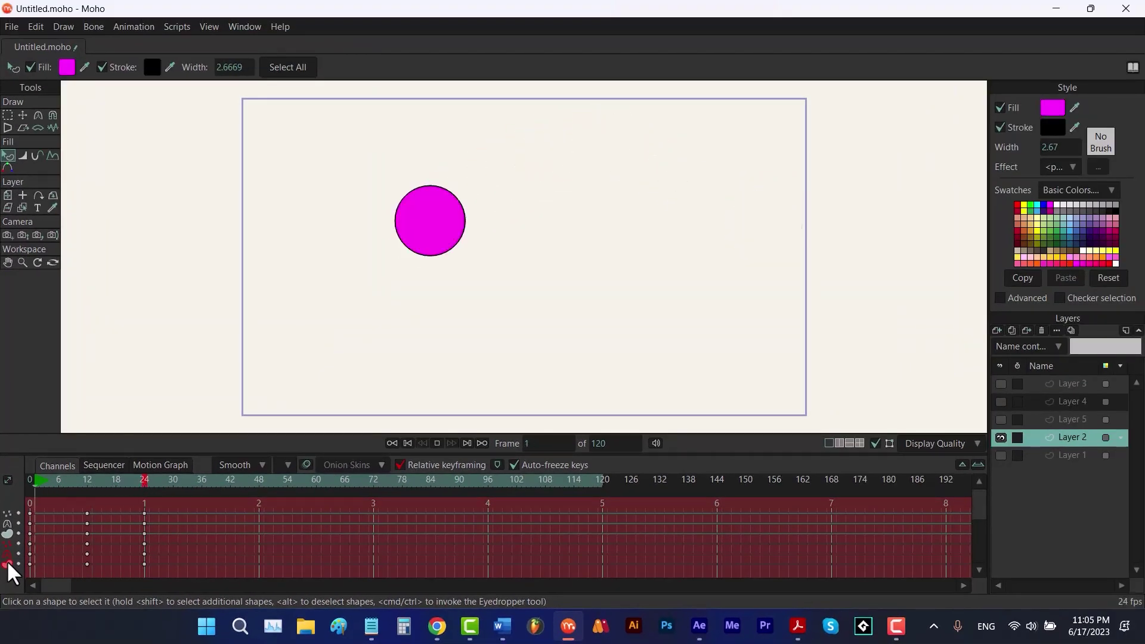
pyautogui.press('space')
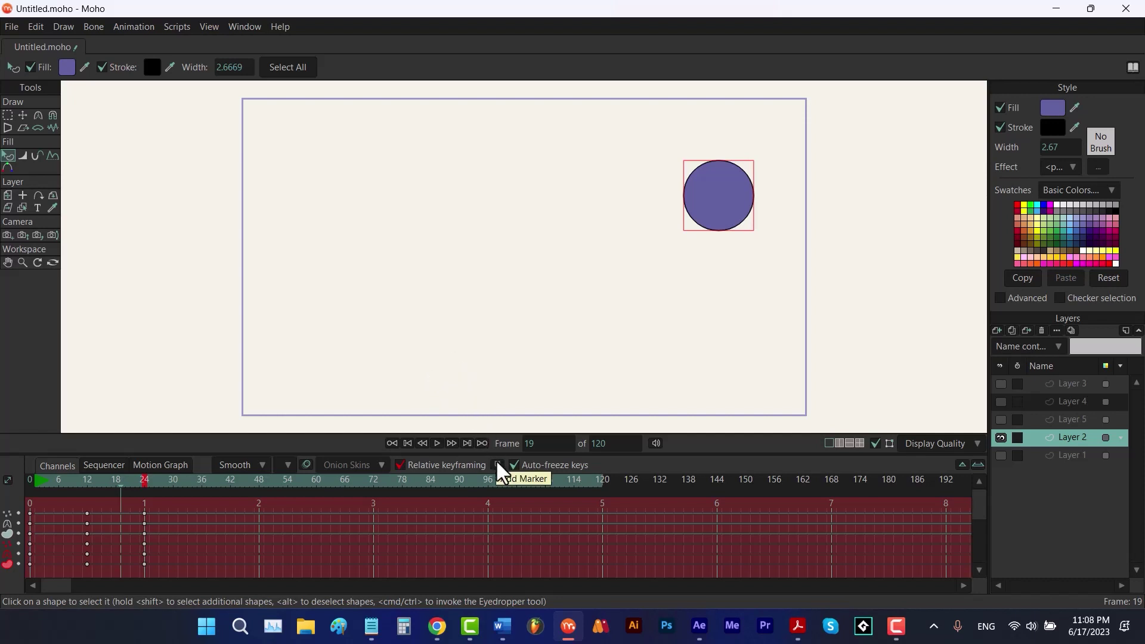
# Add a document-wide timeline marker named "pink" at frame 0.
pyautogui.click(29, 481)
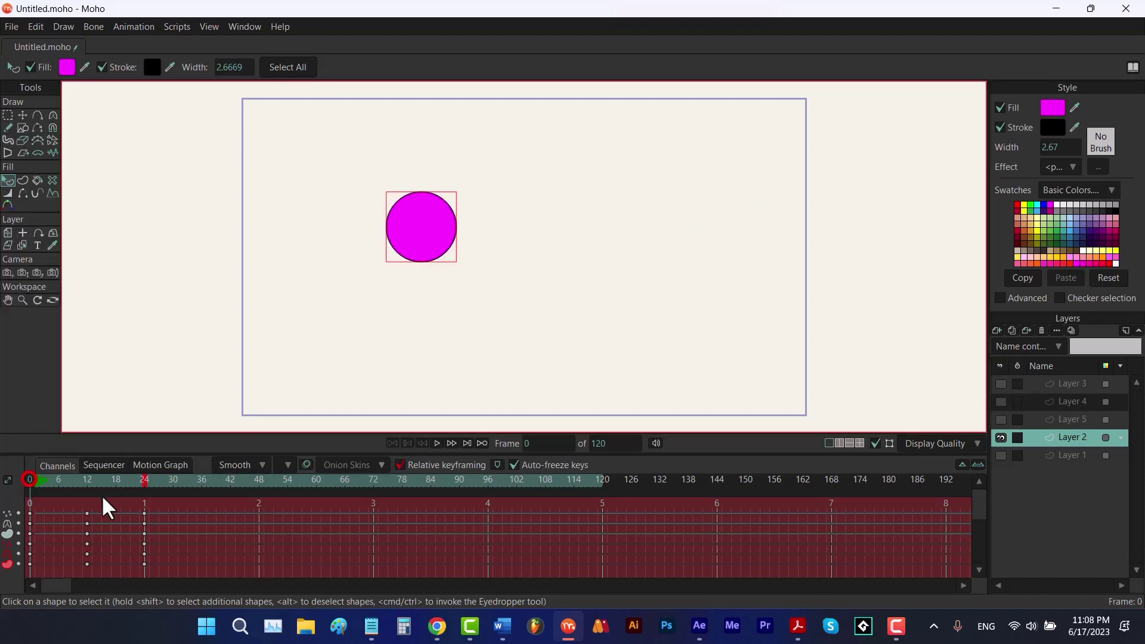
pyautogui.click(497, 465)
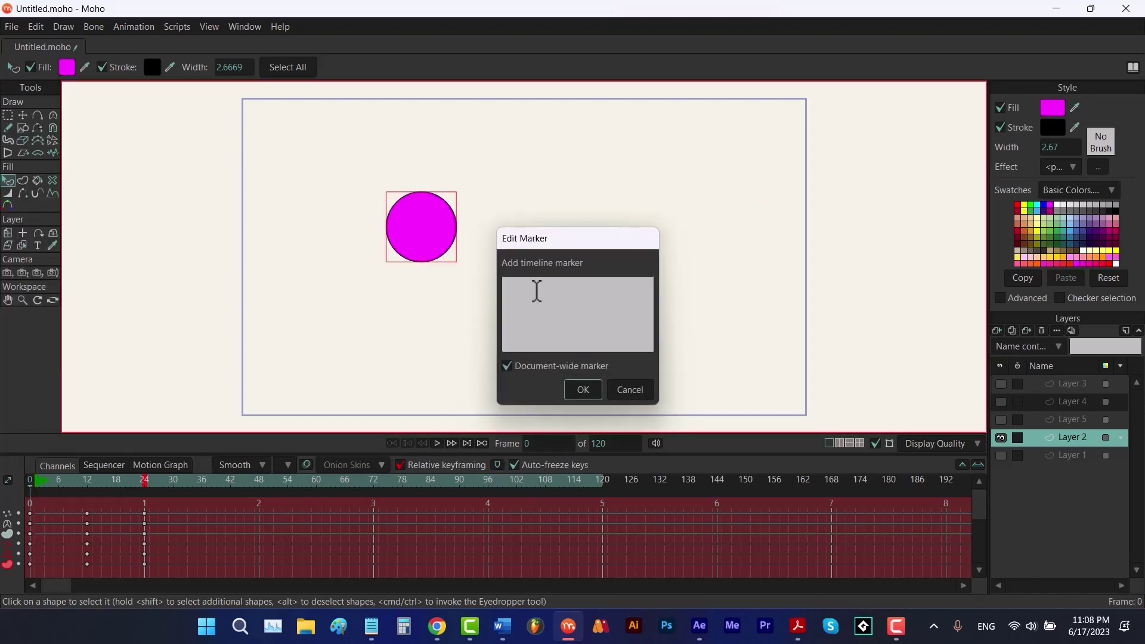
pyautogui.click(536, 291)
pyautogui.write('pin')
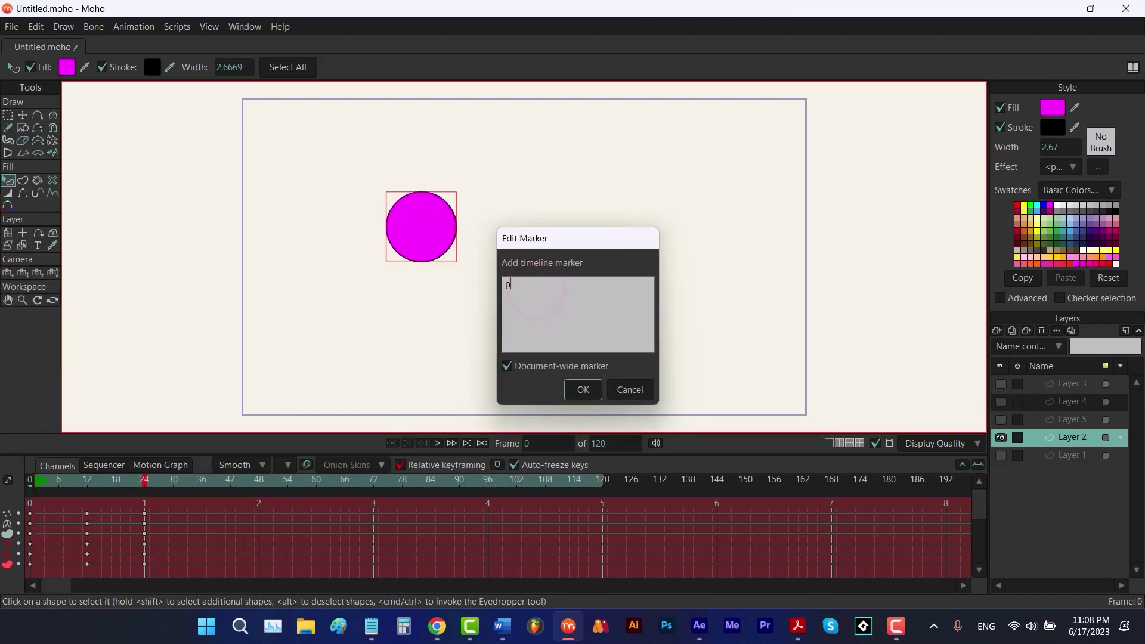
pyautogui.write('k')
pyautogui.click(594, 388)
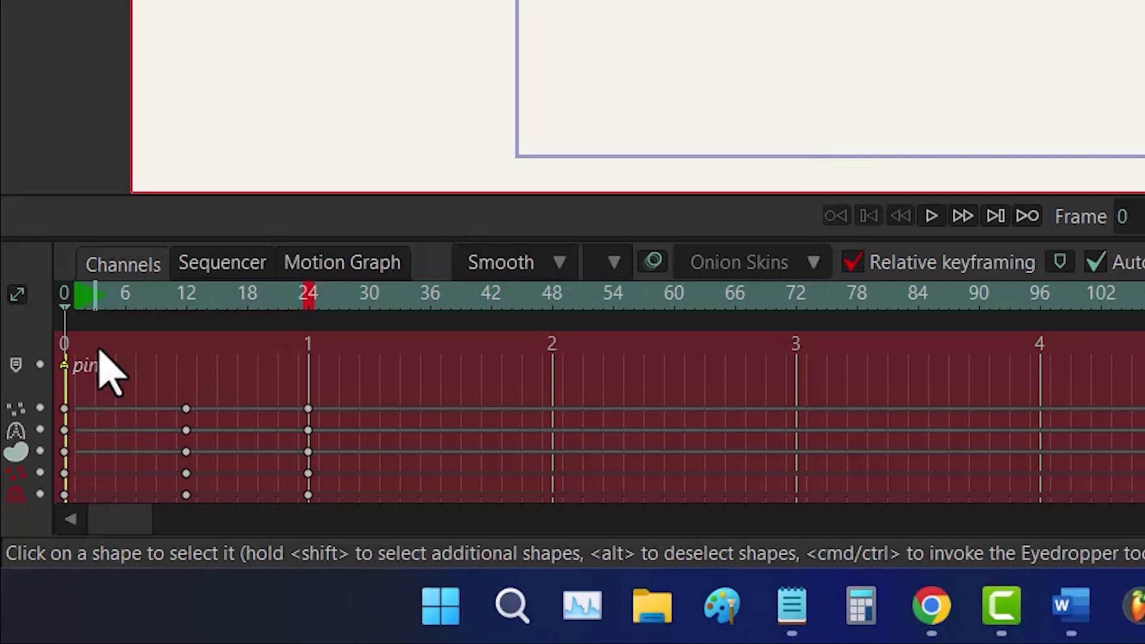
pyautogui.click(86, 357)
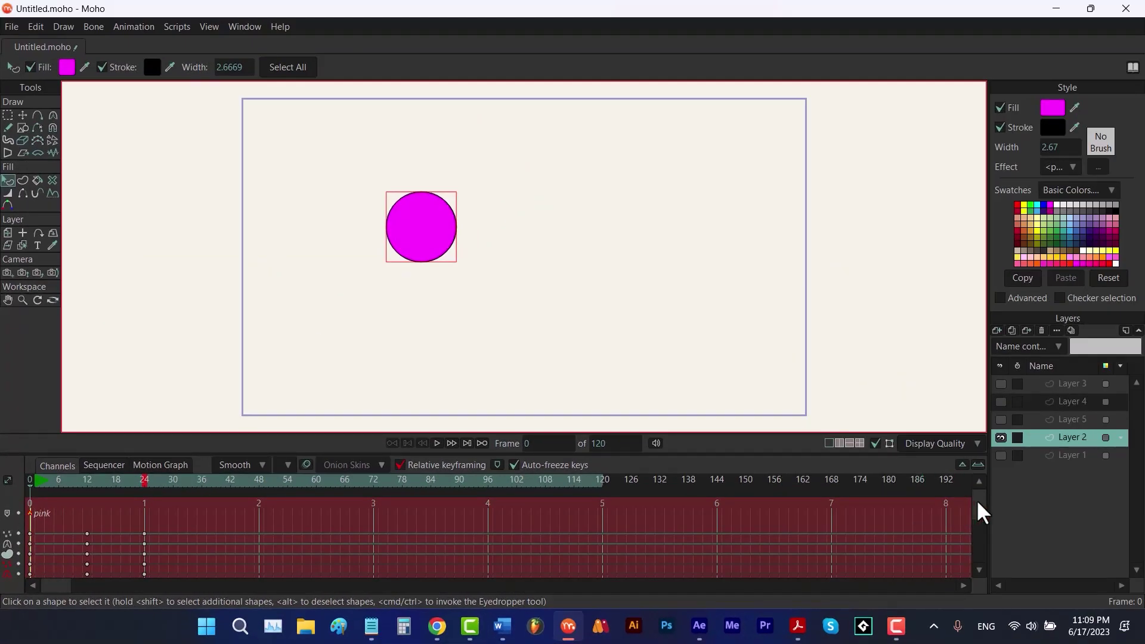
pyautogui.moveTo(977, 501); pyautogui.dragTo(978, 553)
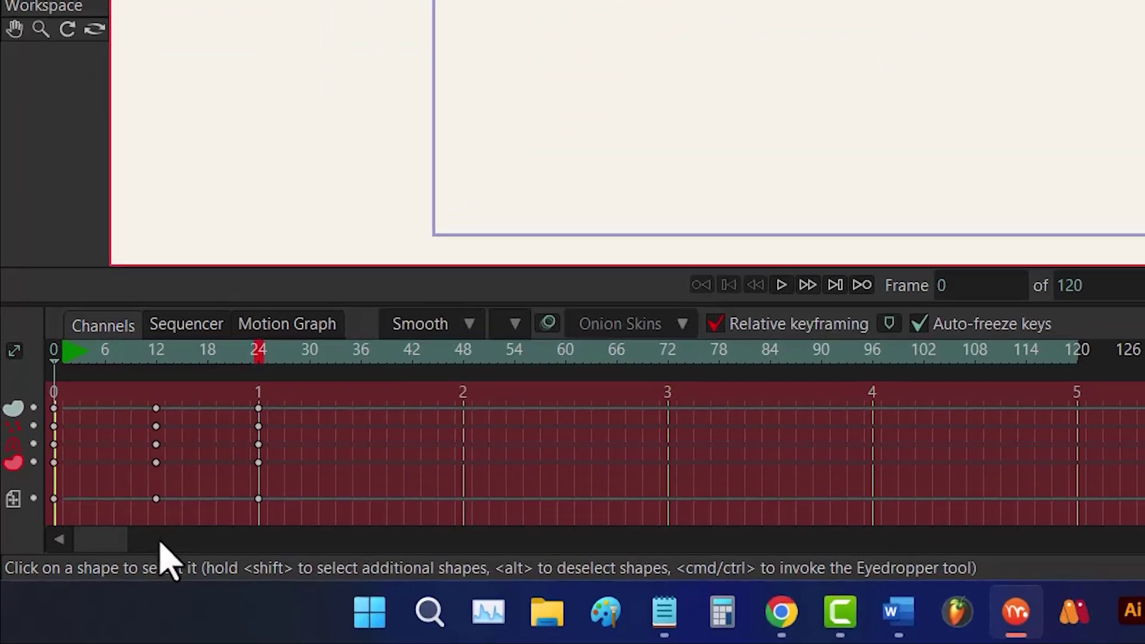
pyautogui.moveTo(978, 543); pyautogui.dragTo(986, 479)
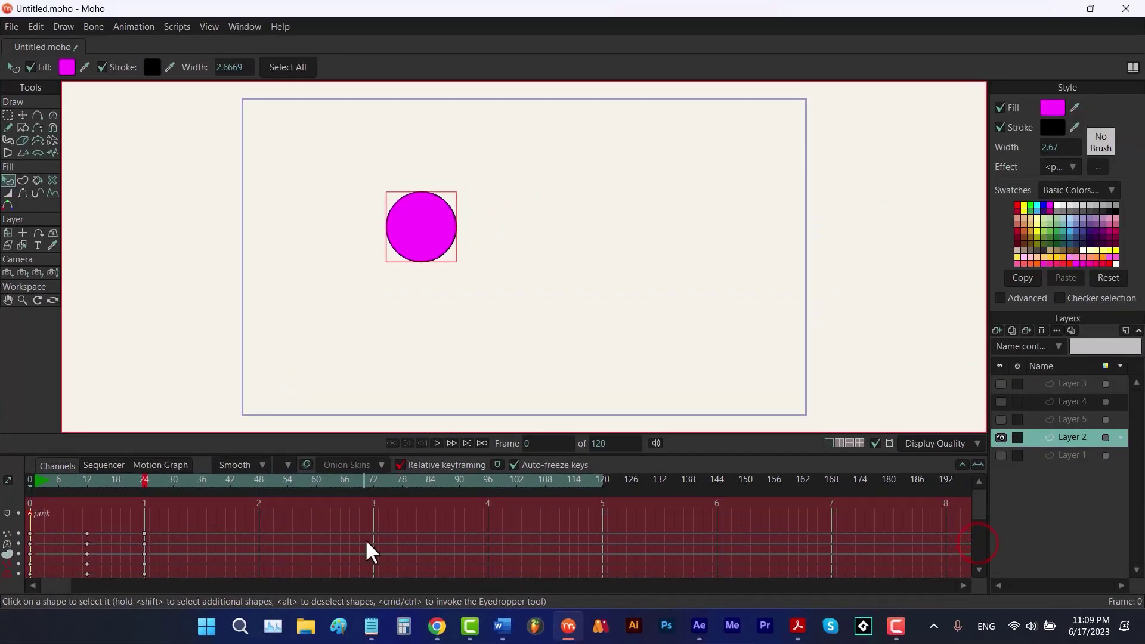
# Add a timeline marker named "yellow" at frame 12 with Document-wide marker turned off, and select it.
pyautogui.click(87, 479)
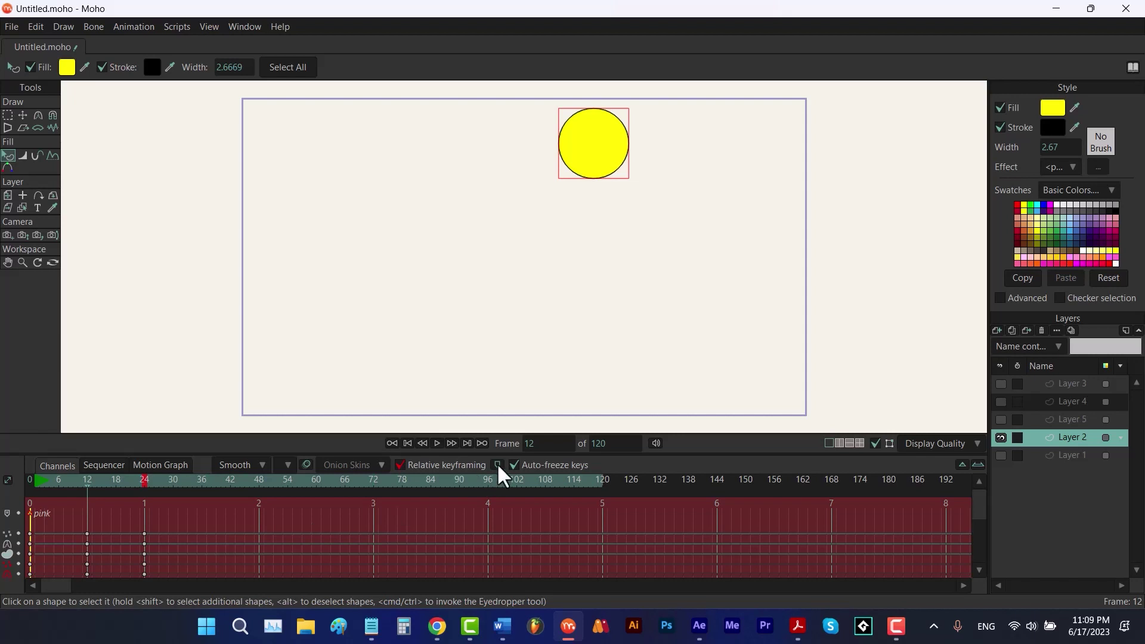
pyautogui.doubleClick(503, 483)
pyautogui.write('yellow')
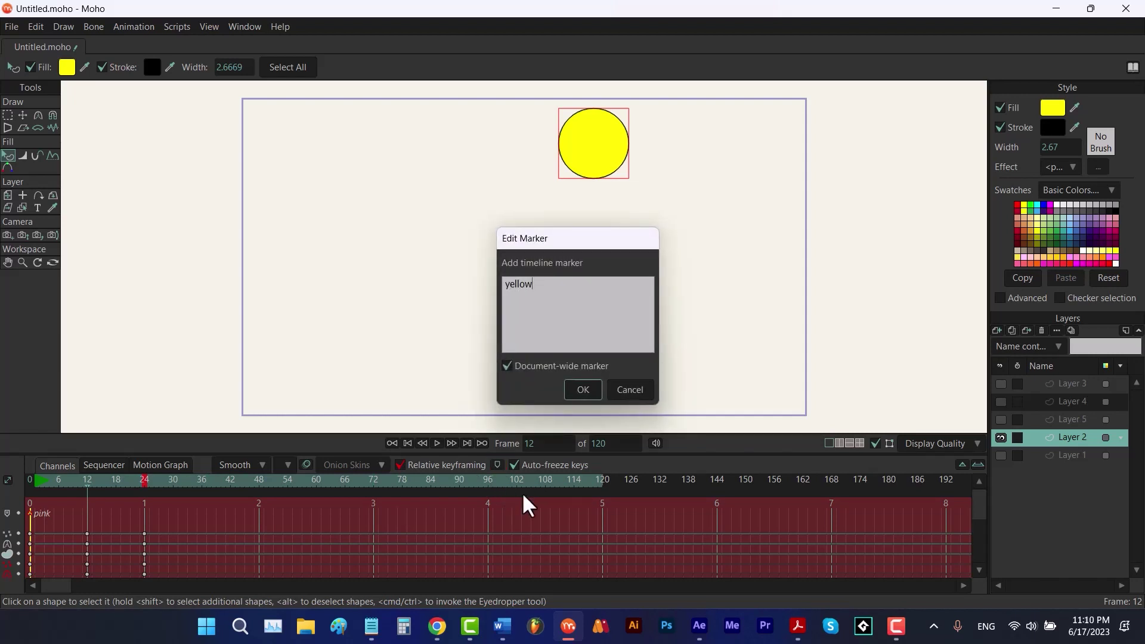
pyautogui.click(507, 367)
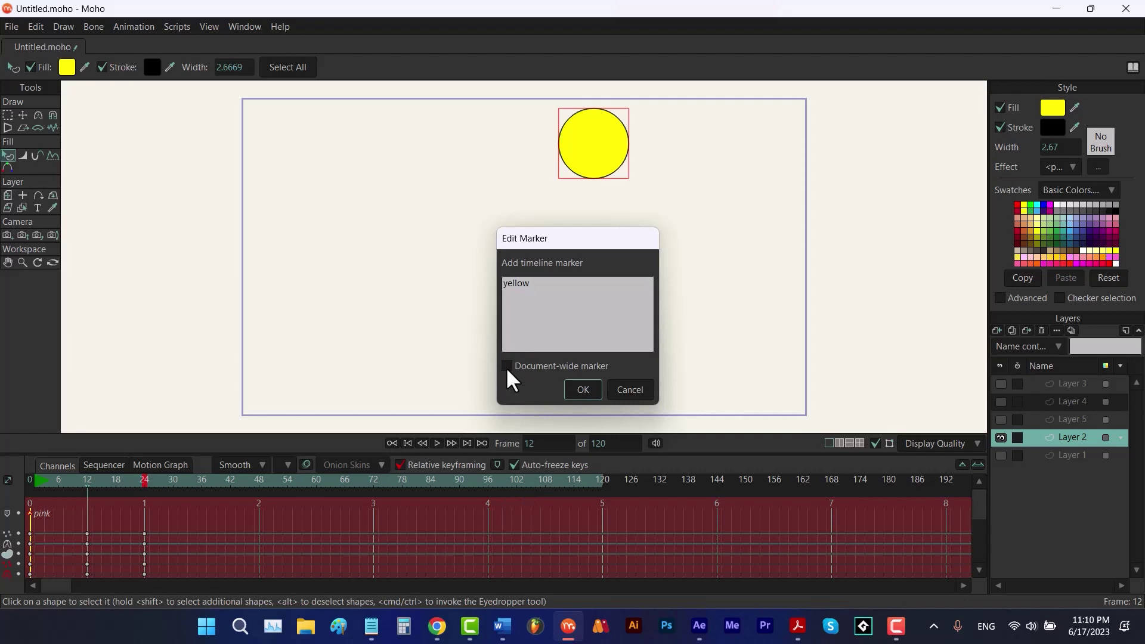
pyautogui.click(583, 389)
pyautogui.click(106, 518)
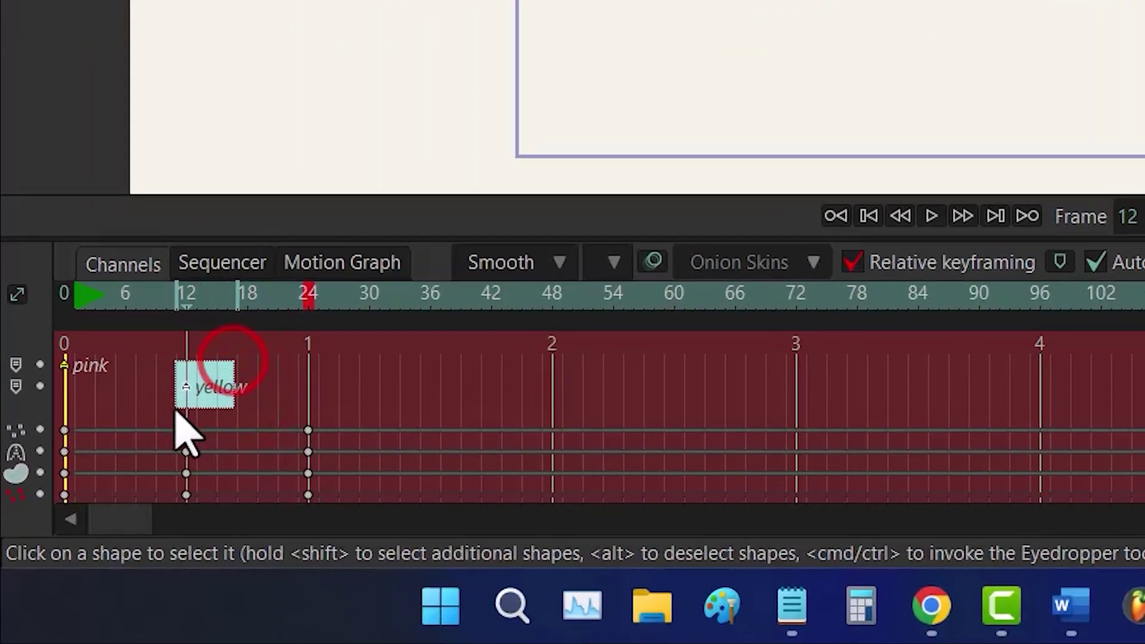
pyautogui.click(221, 413)
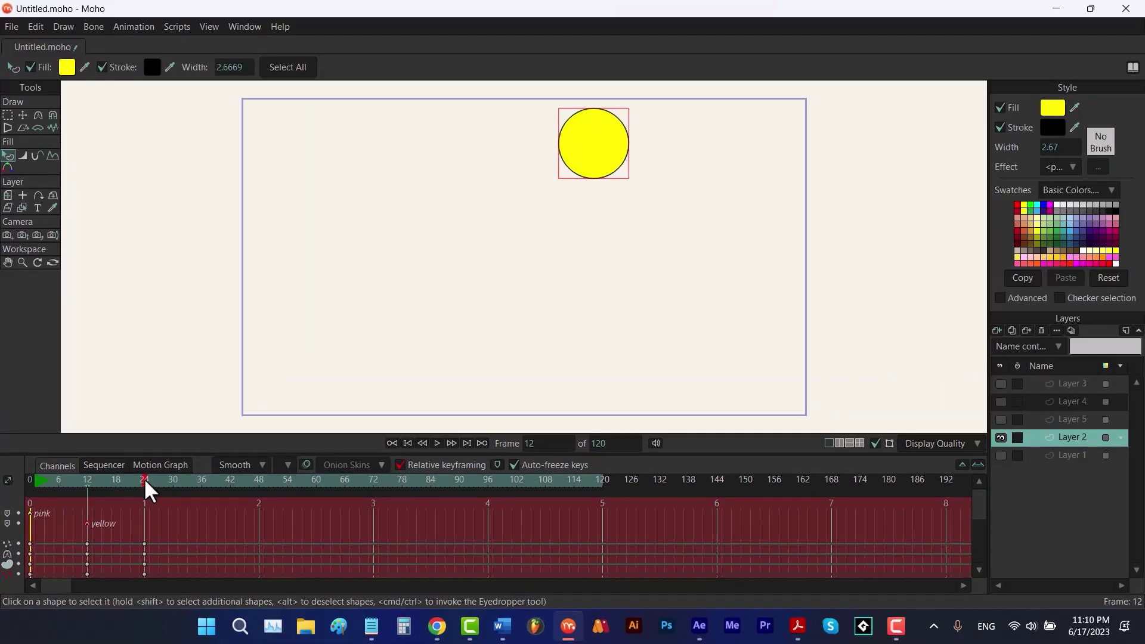
# Add a document-wide timeline marker named "blue" at frame 24.
pyautogui.click(308, 294)
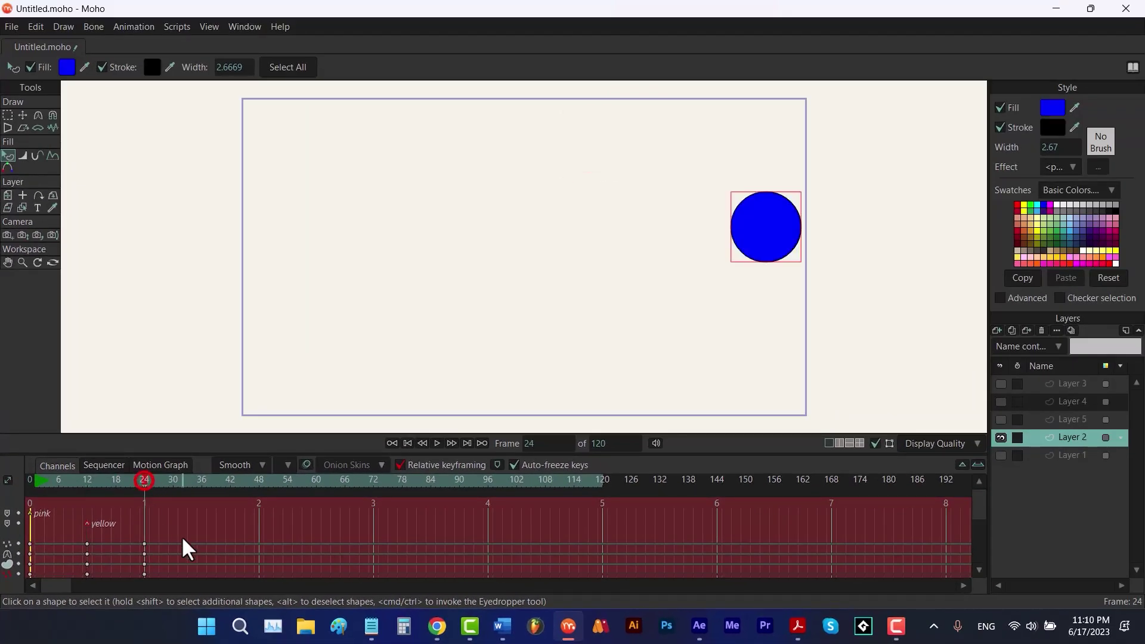
pyautogui.click(497, 465)
pyautogui.write('blue')
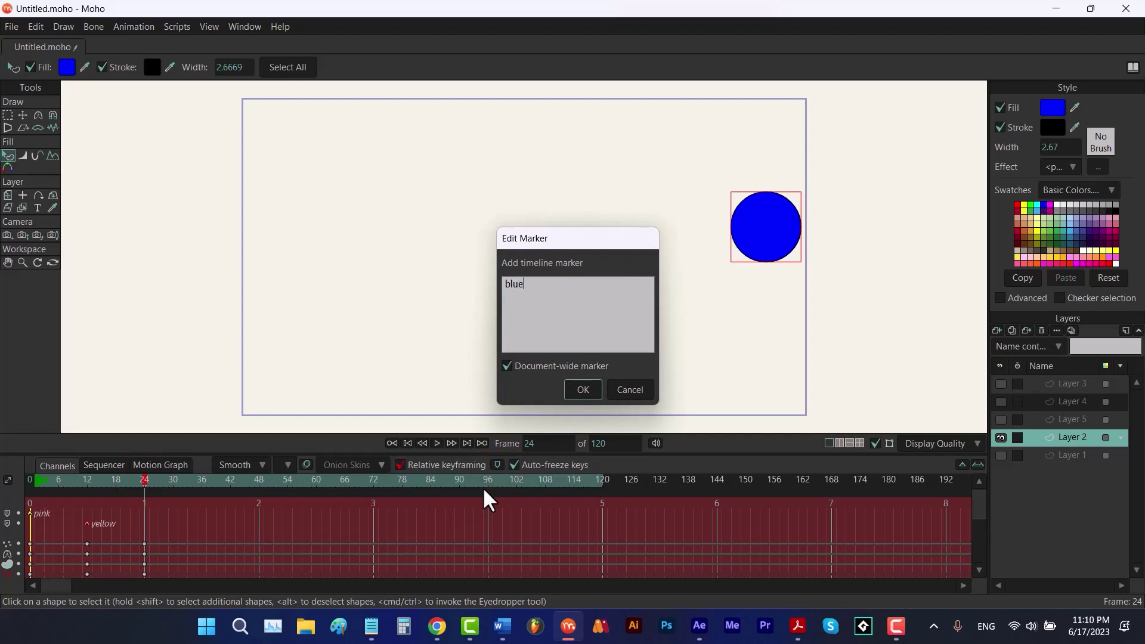
pyautogui.click(583, 390)
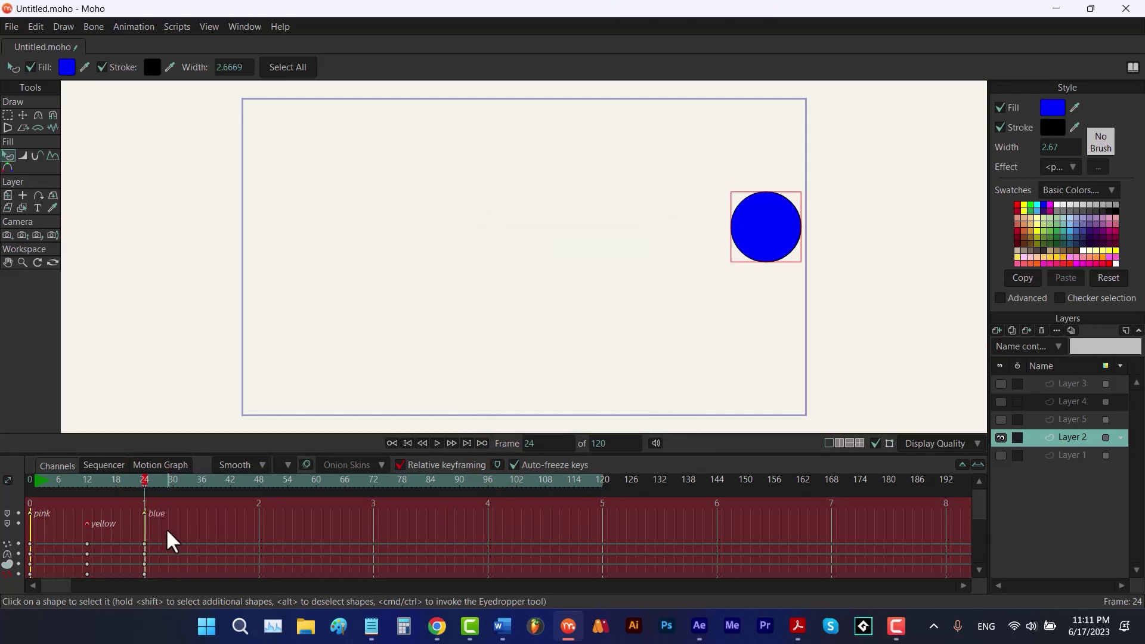
# Return to frame 0 and add a new vector layer above Layer 2.
pyautogui.click(407, 443)
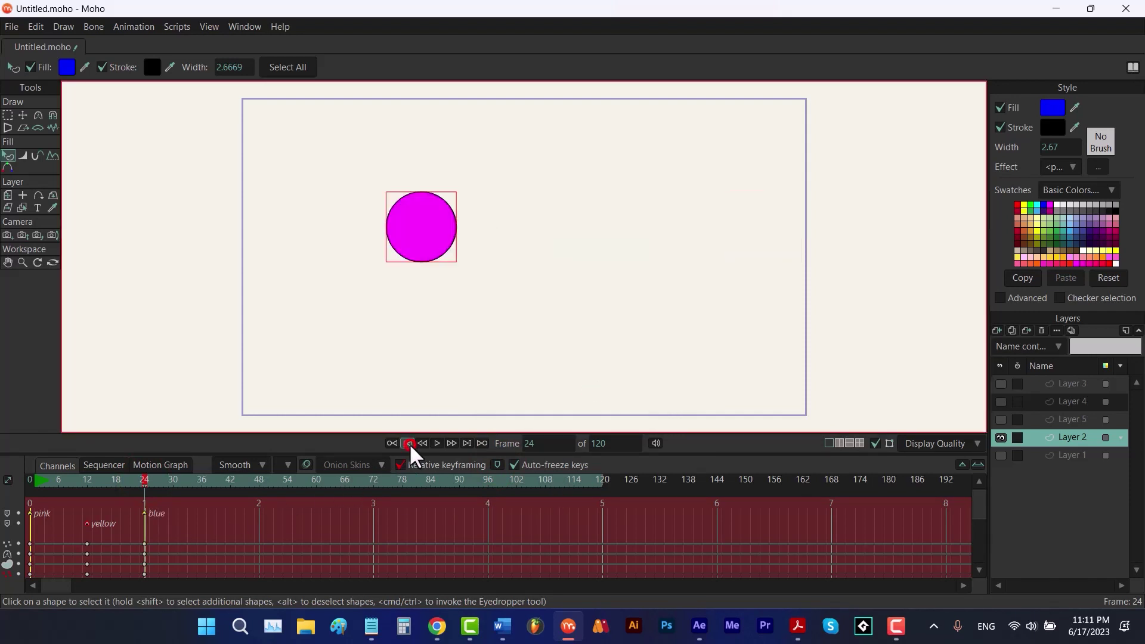
pyautogui.click(997, 330)
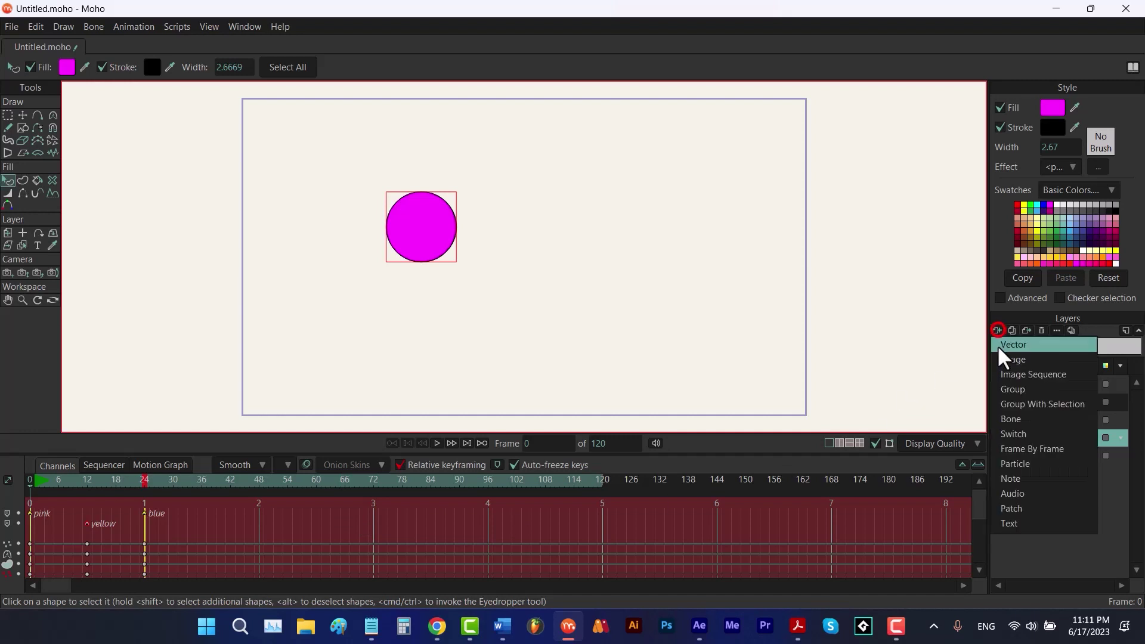
pyautogui.click(998, 345)
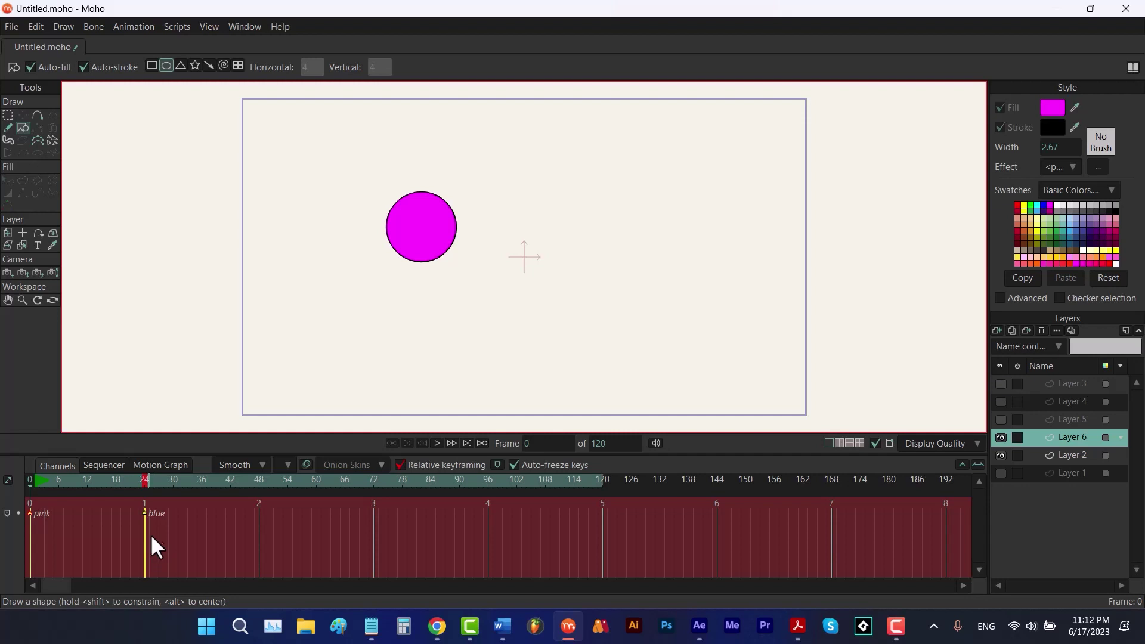
# On Layer 2, make the "yellow" marker at frame 12 document-wide and remove its layer-only duplicate.
pyautogui.click(1064, 455)
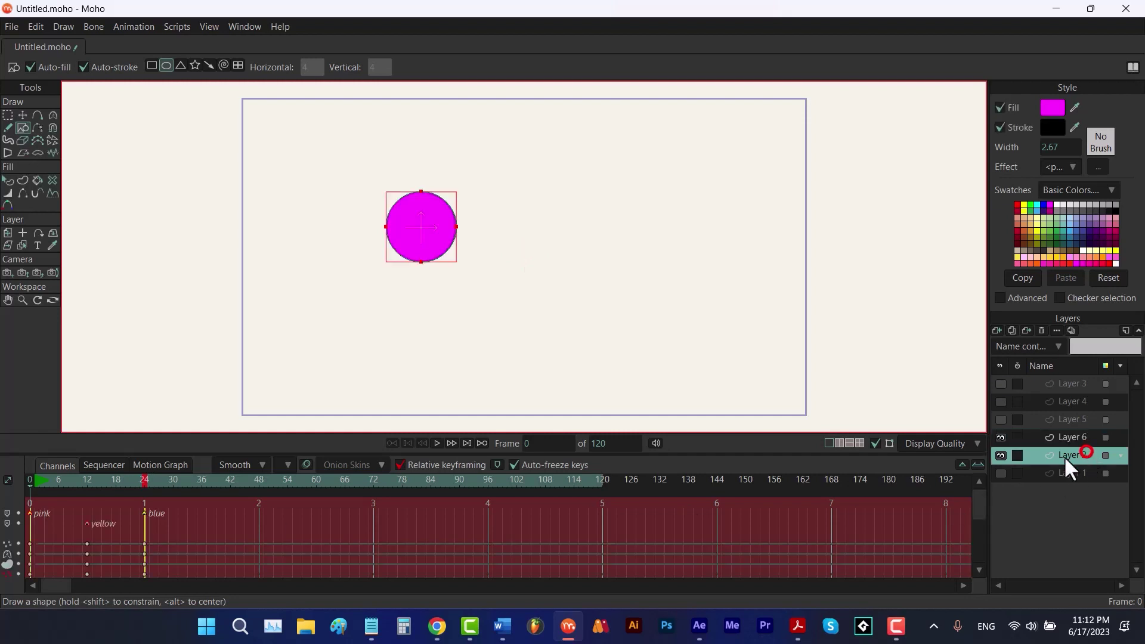
pyautogui.click(87, 478)
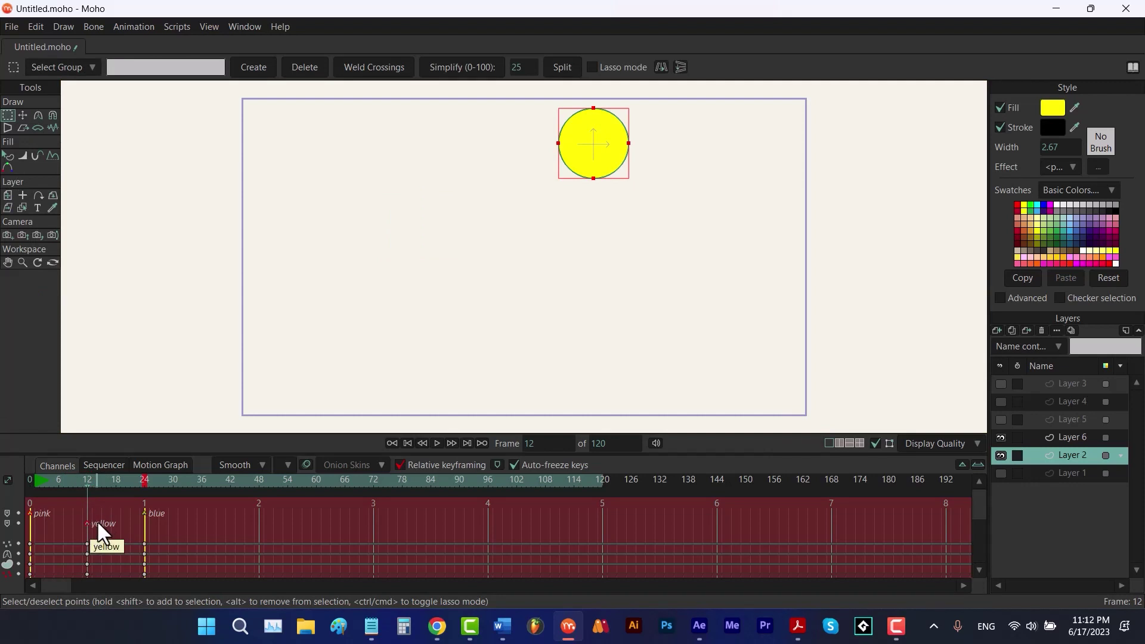
pyautogui.click(496, 464)
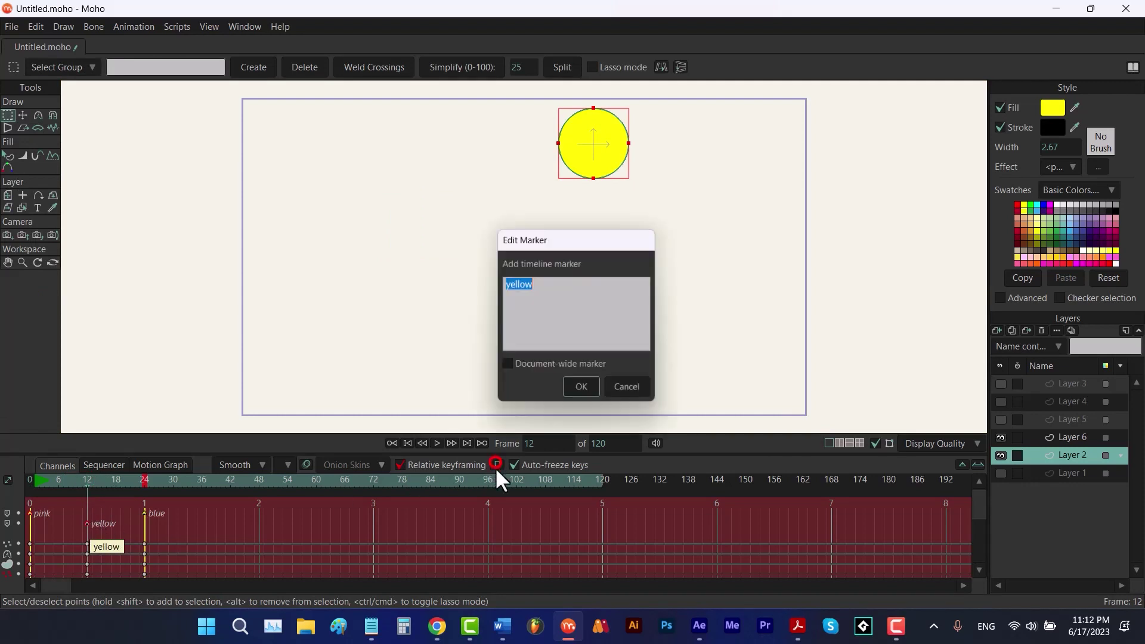
pyautogui.click(503, 365)
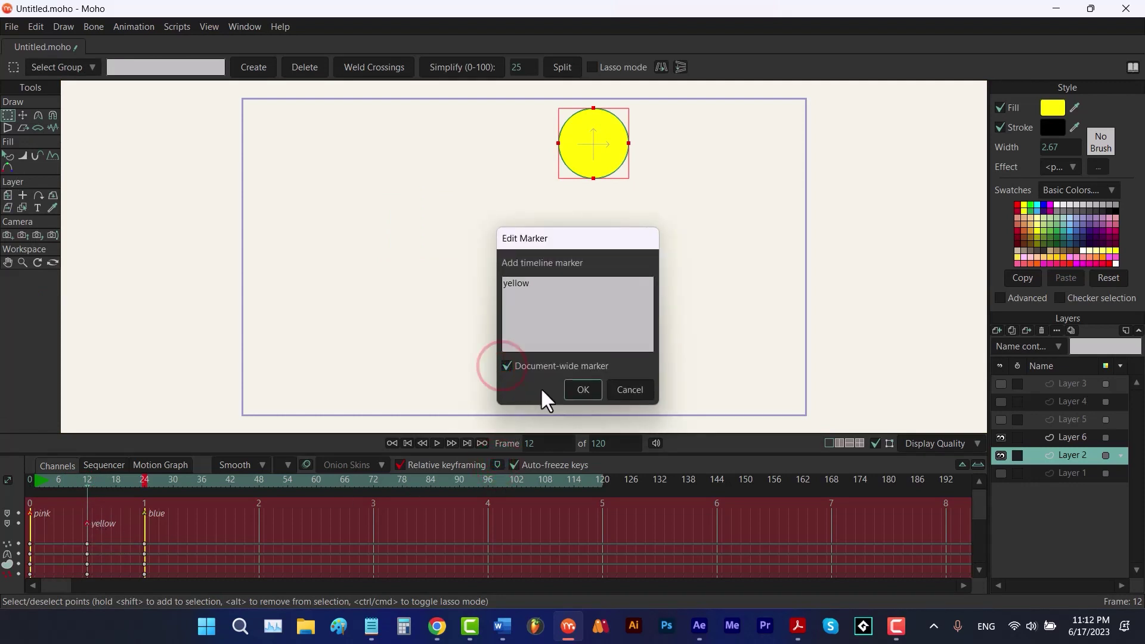
pyautogui.click(573, 386)
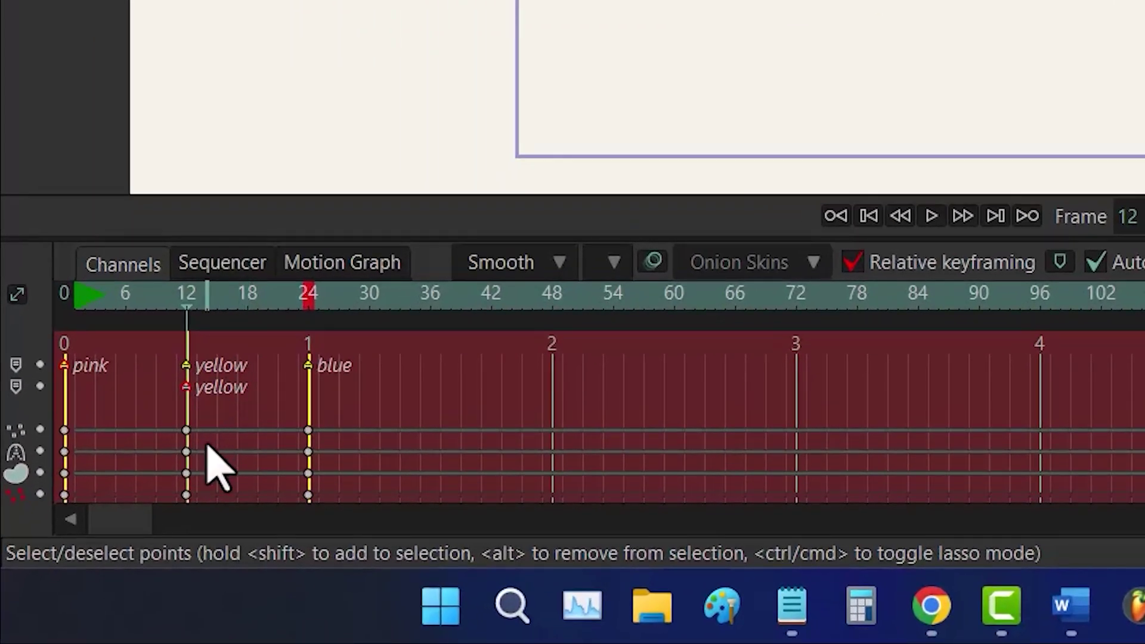
pyautogui.click(160, 385)
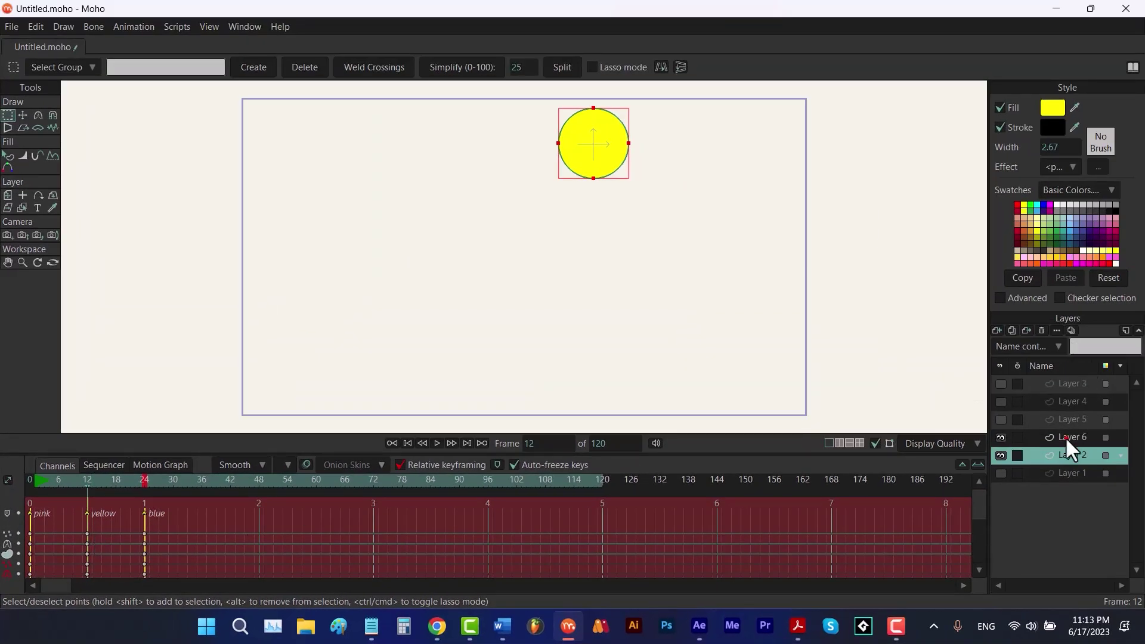
# On Layer 6 at frame 0, draw a circle below the existing one and fill it with magenta.
pyautogui.click(1065, 437)
pyautogui.click(29, 478)
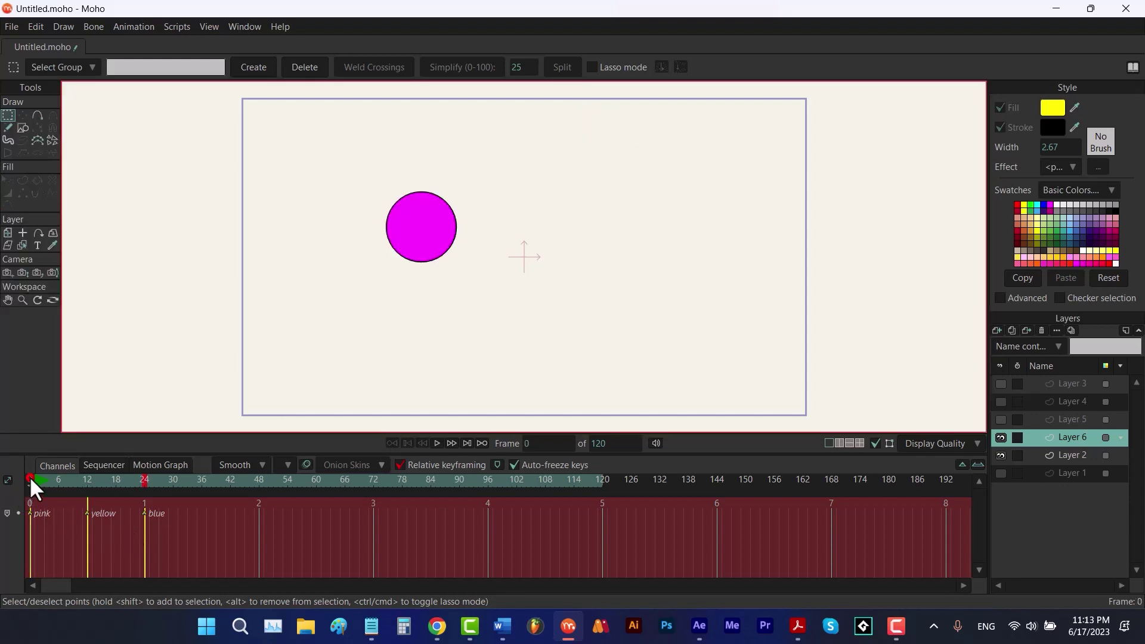
pyautogui.press('e')
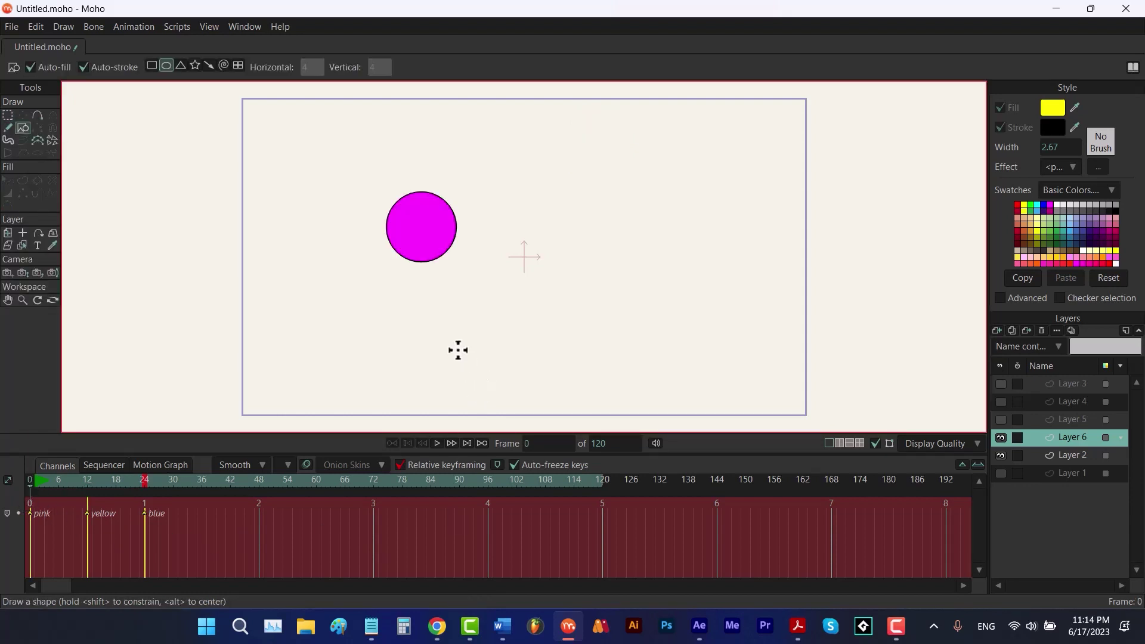
pyautogui.moveTo(463, 296); pyautogui.dragTo(549, 388)
pyautogui.press('q')
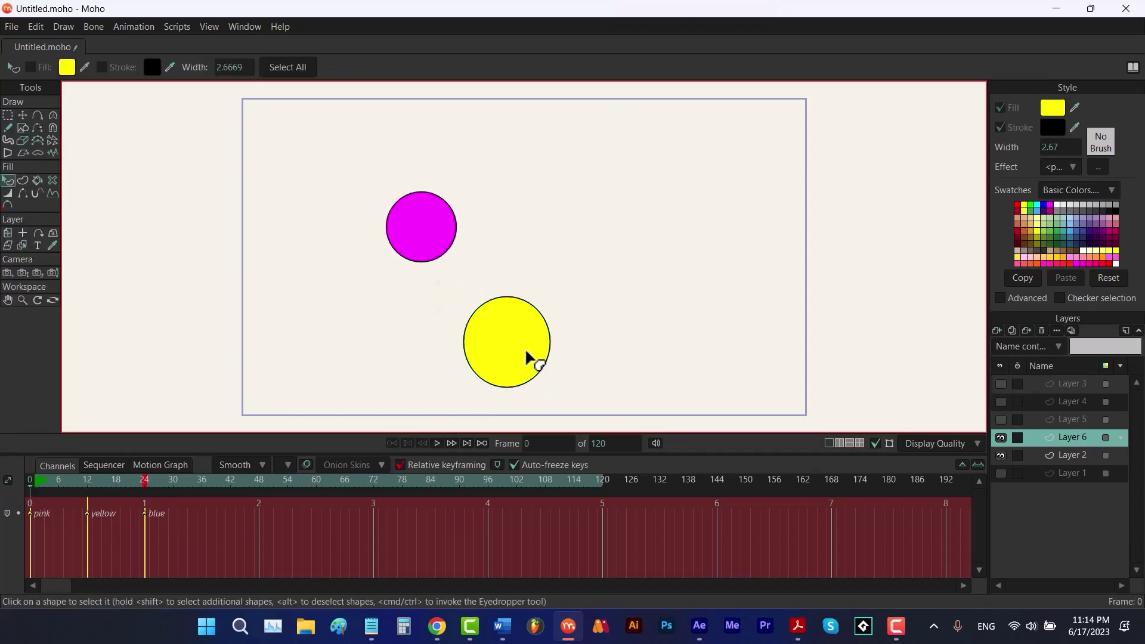
pyautogui.click(526, 350)
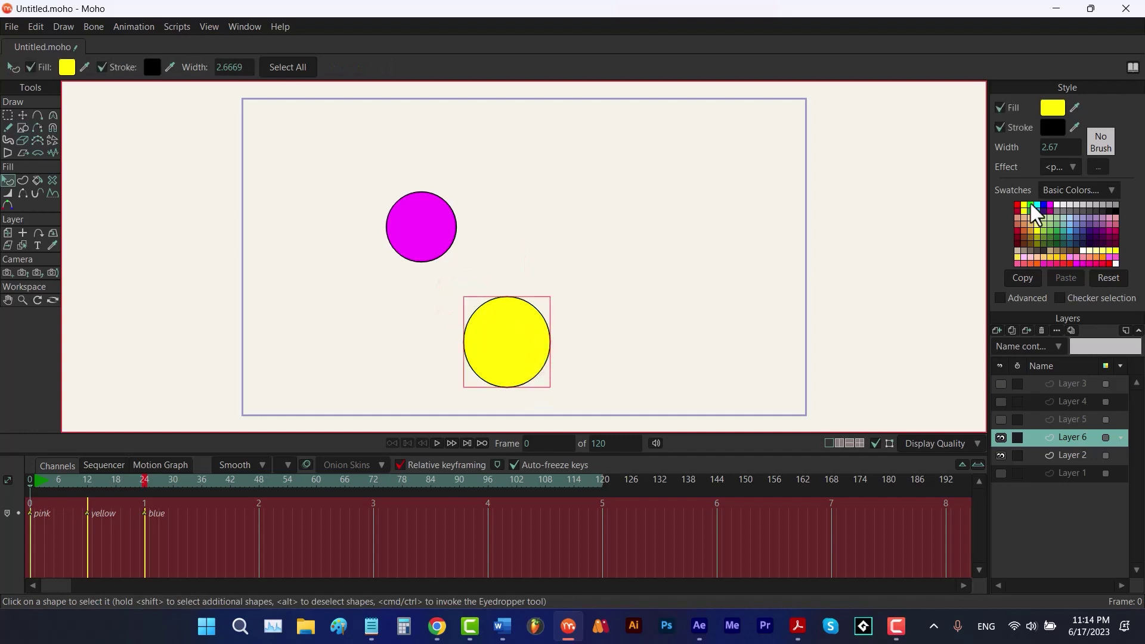
pyautogui.click(1049, 205)
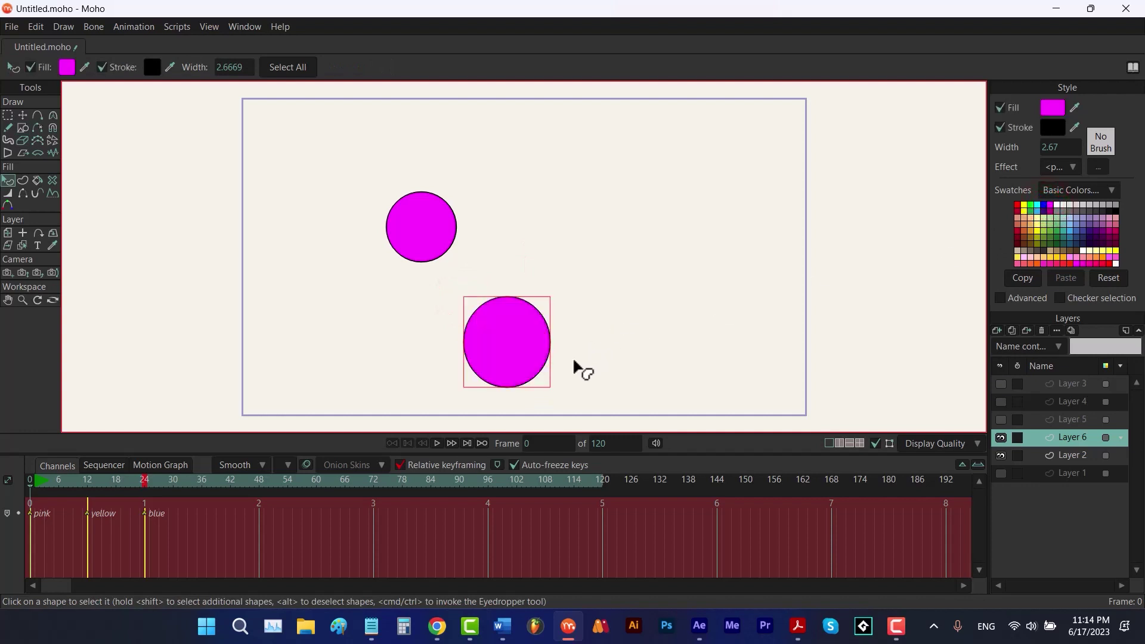
# Animate the new circle's fill to yellow at frame 12 and blue at frame 24, and play the animation to check it.
pyautogui.click(85, 479)
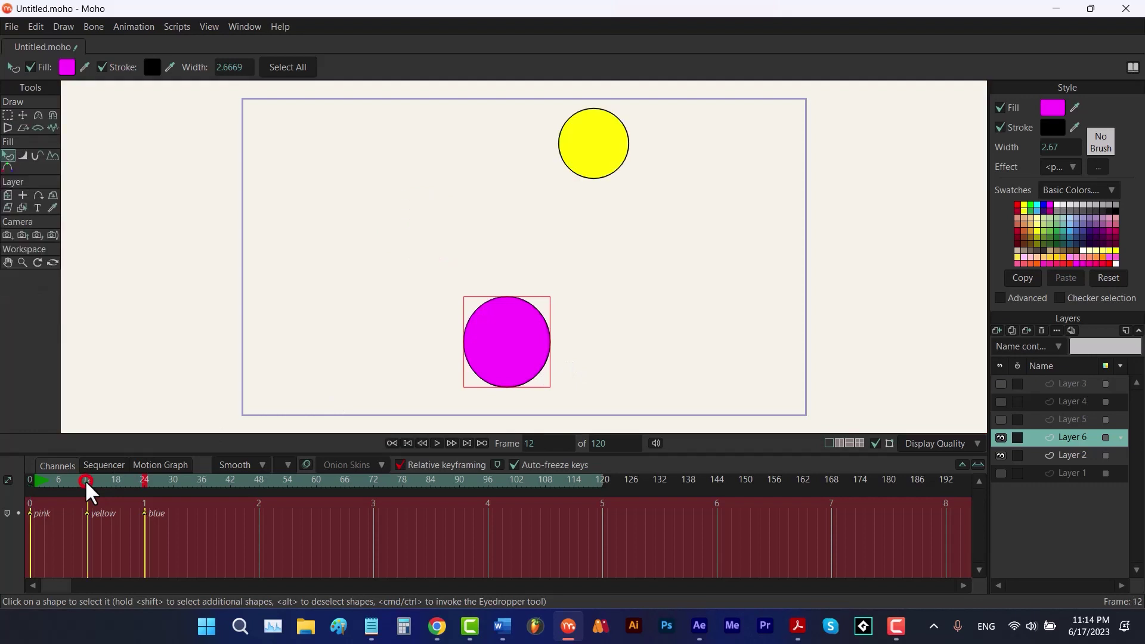
pyautogui.click(1025, 204)
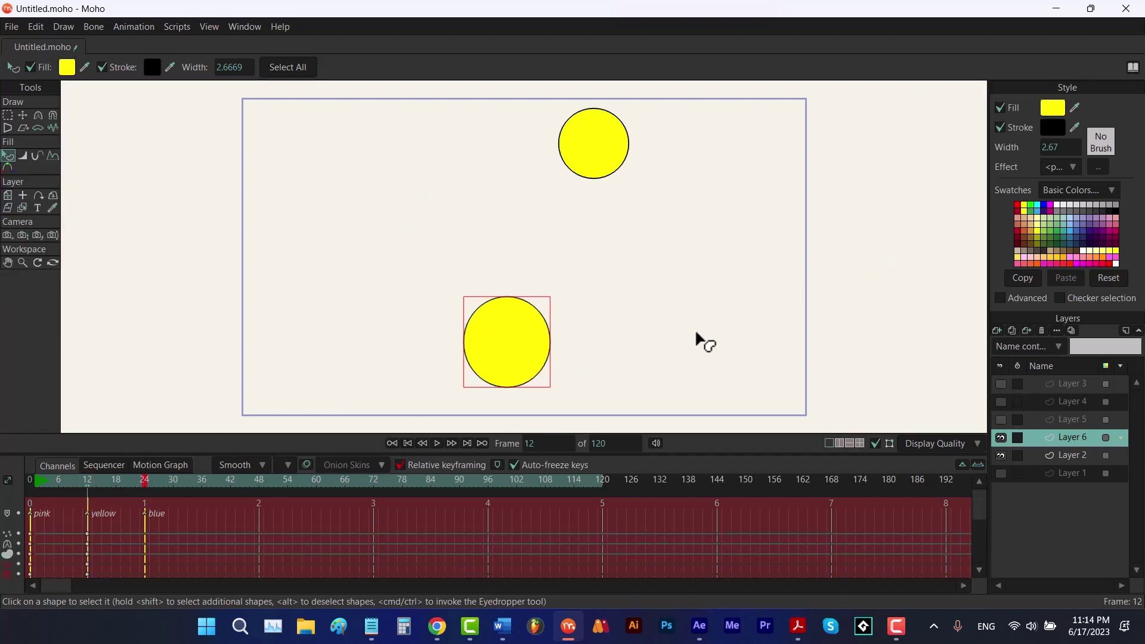
pyautogui.click(145, 479)
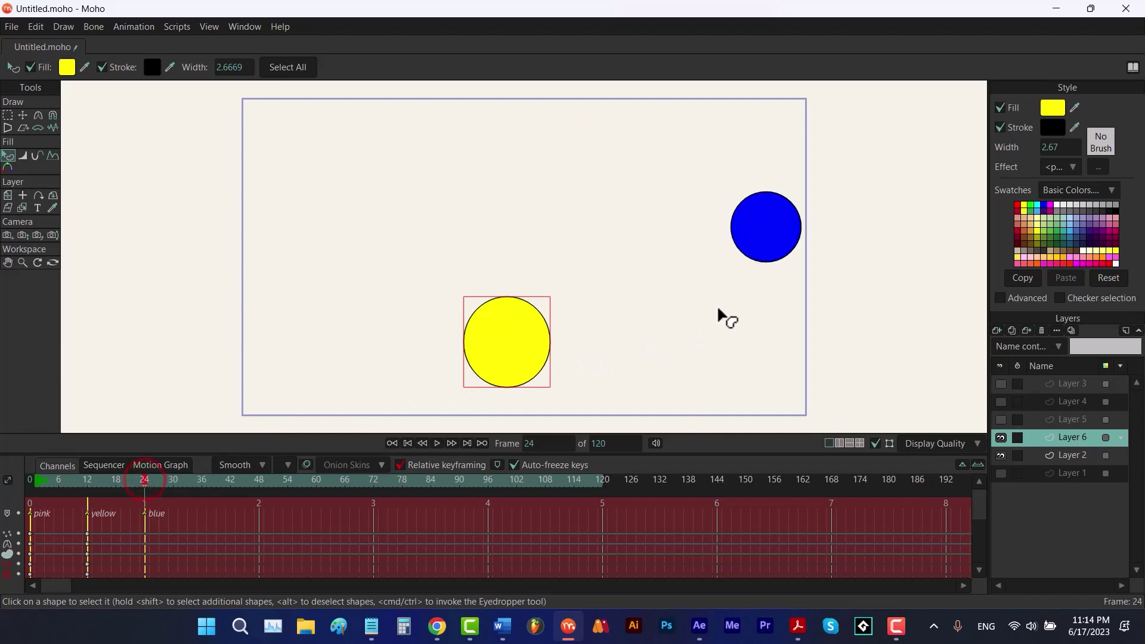
pyautogui.click(1043, 204)
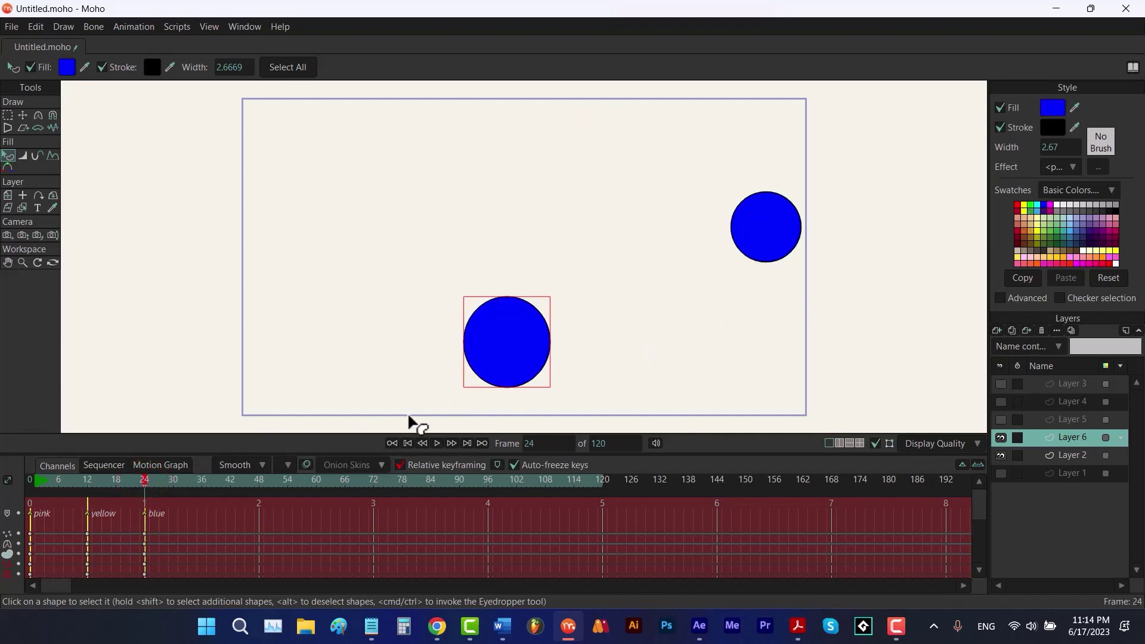
pyautogui.press('space')
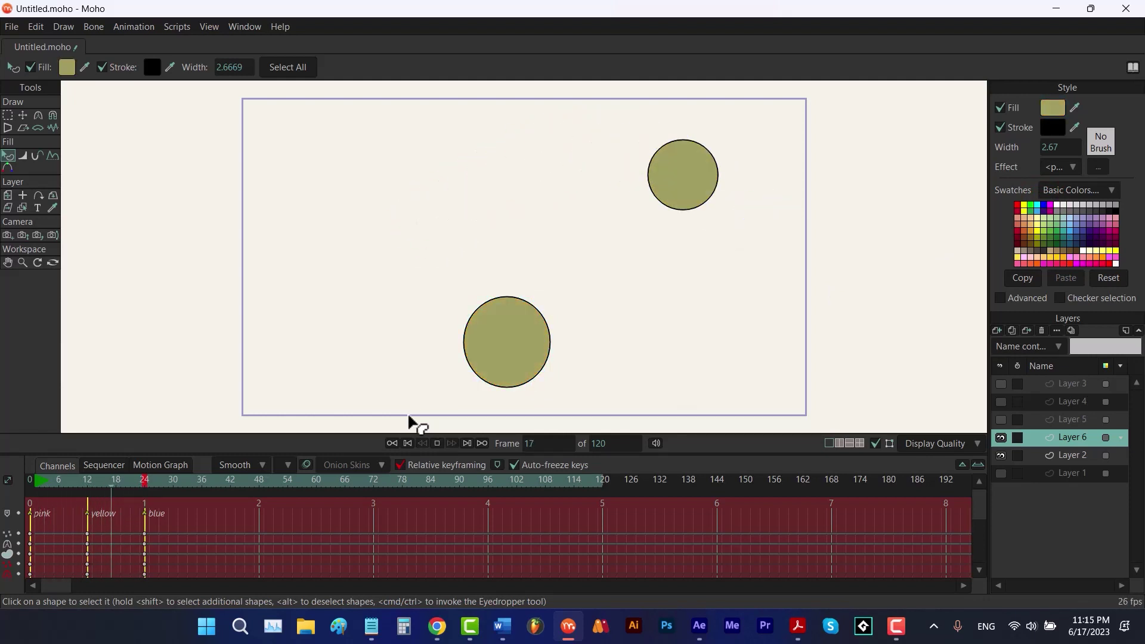
pyautogui.press('space')
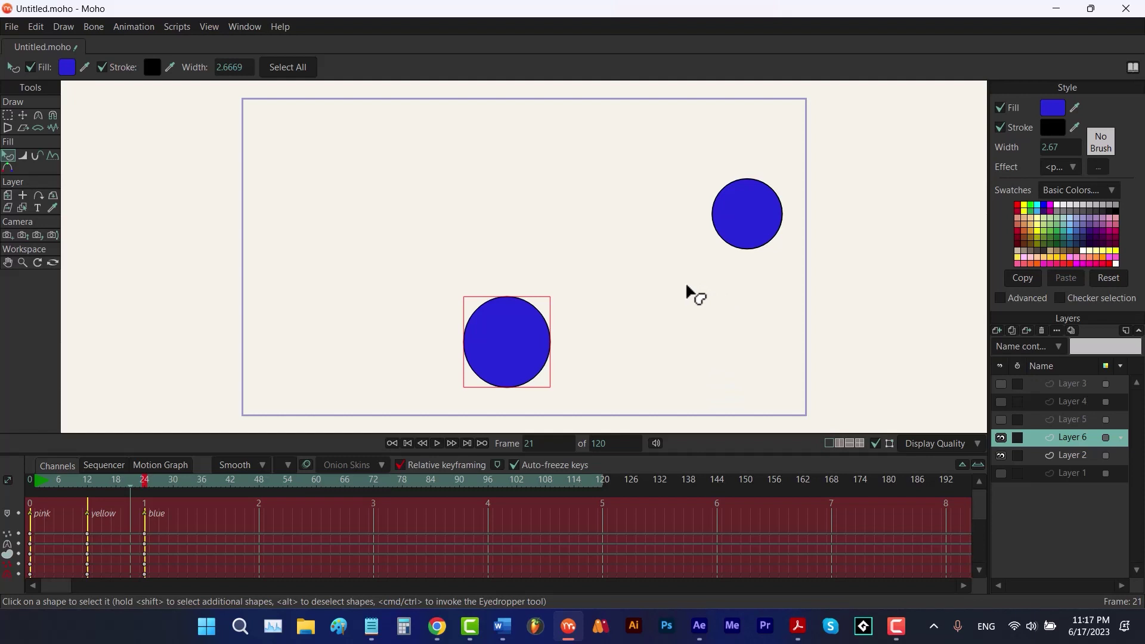
# Turn on onion skins for Layer 2 and replace the default onion skin marker with markers at frames 12 and 34.
pyautogui.click(306, 465)
pyautogui.click(1067, 452)
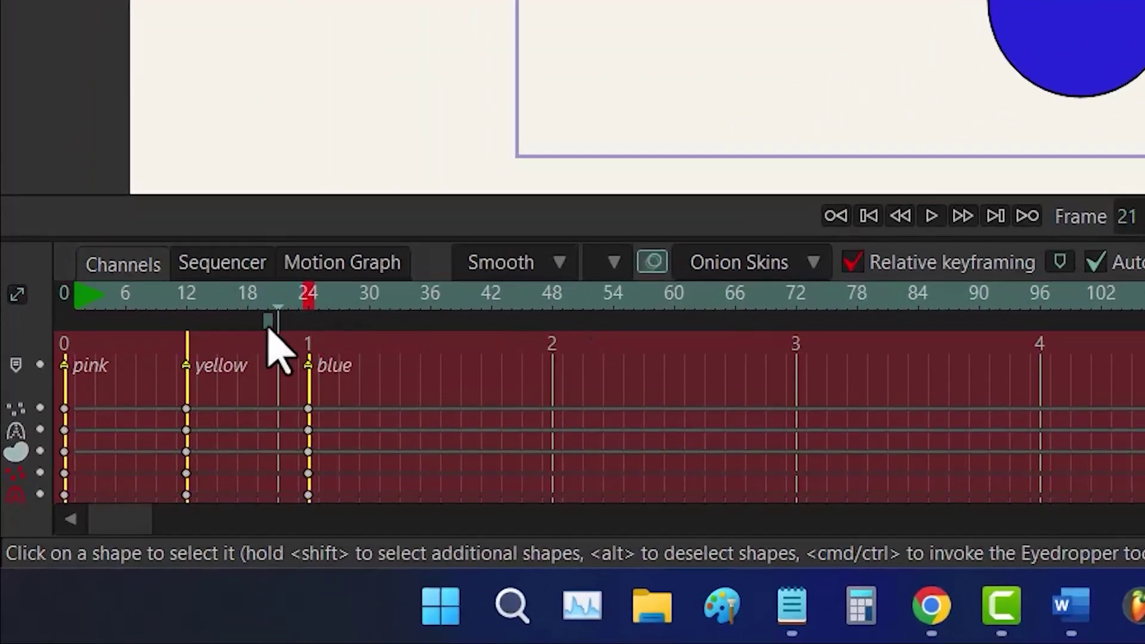
pyautogui.click(124, 498)
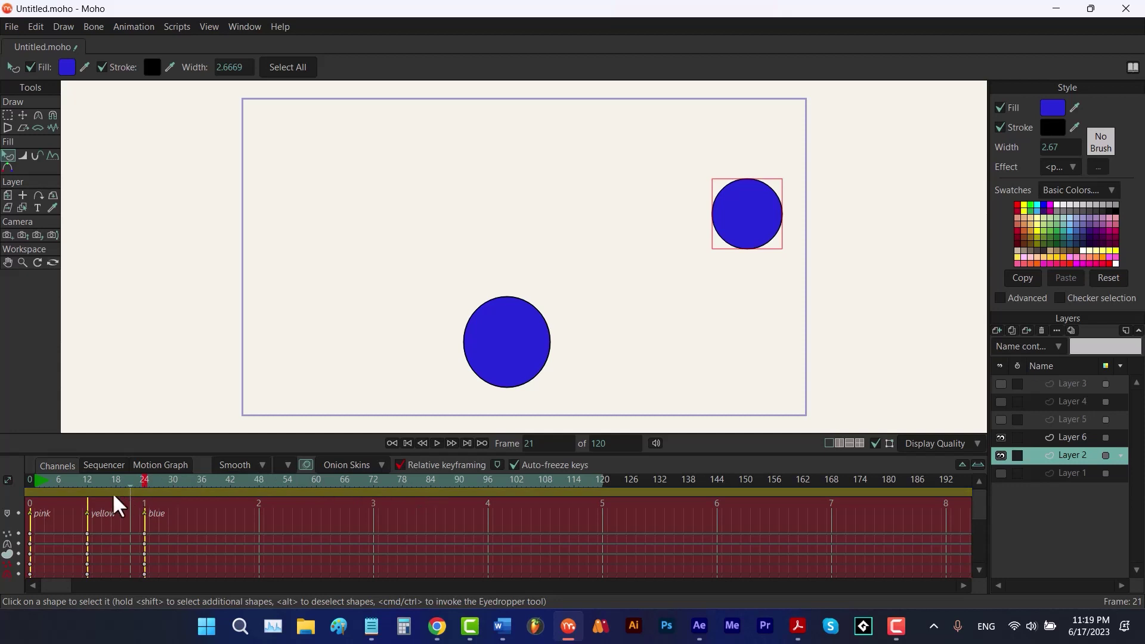
pyautogui.click(86, 490)
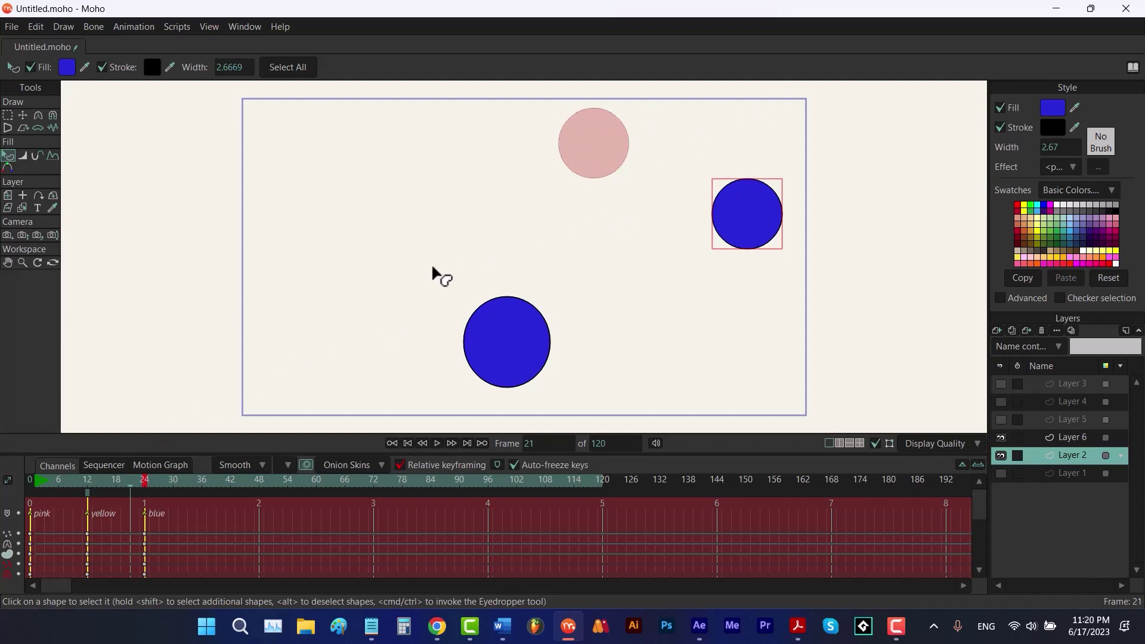
pyautogui.click(192, 493)
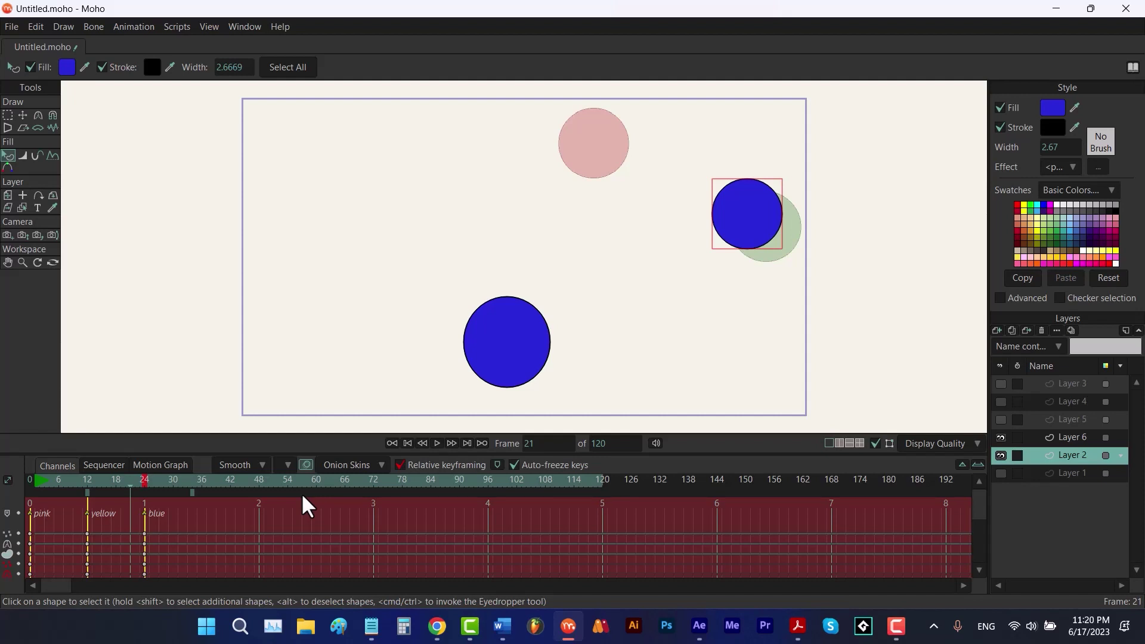
# Preview the onion skins with Outlines only, switch that option back off, and turn off Colored fills.
pyautogui.click(367, 474)
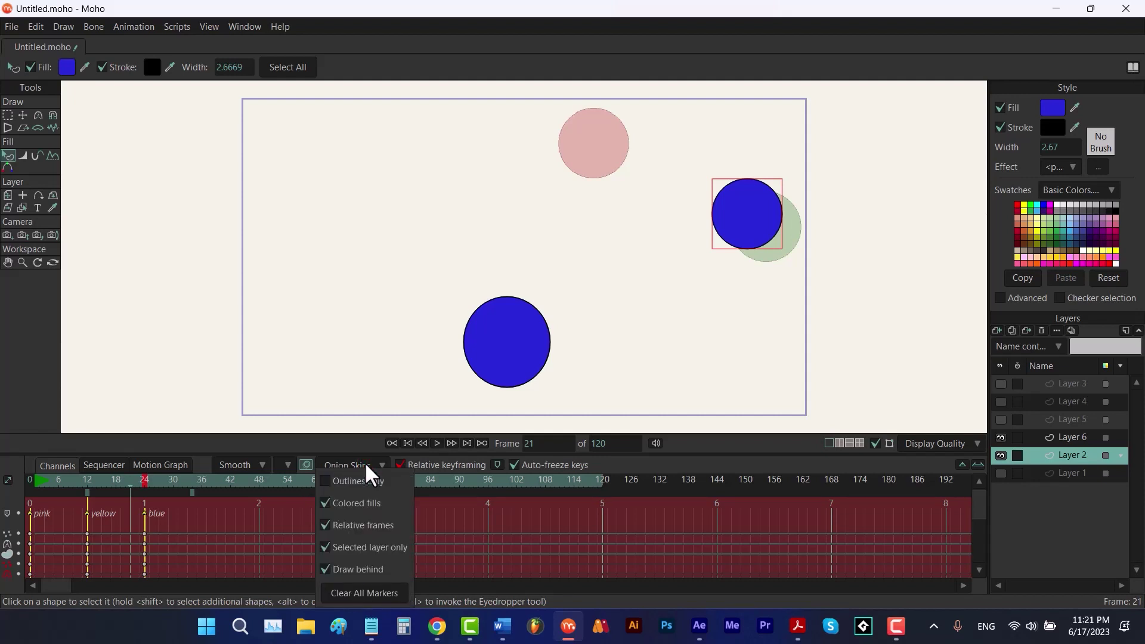
pyautogui.click(324, 479)
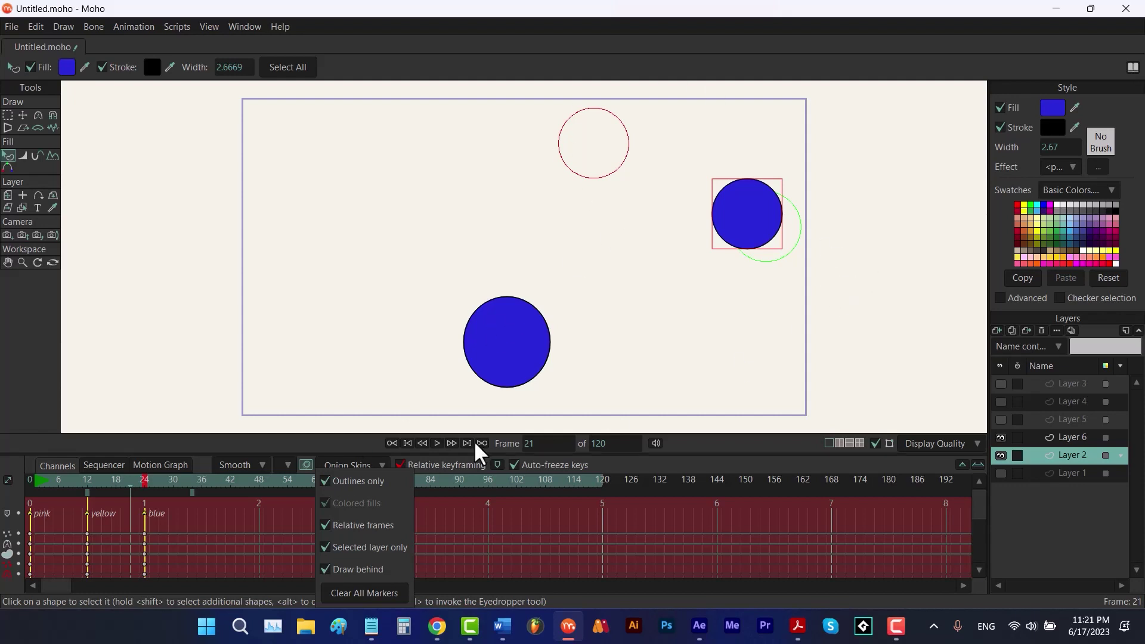
pyautogui.click(324, 481)
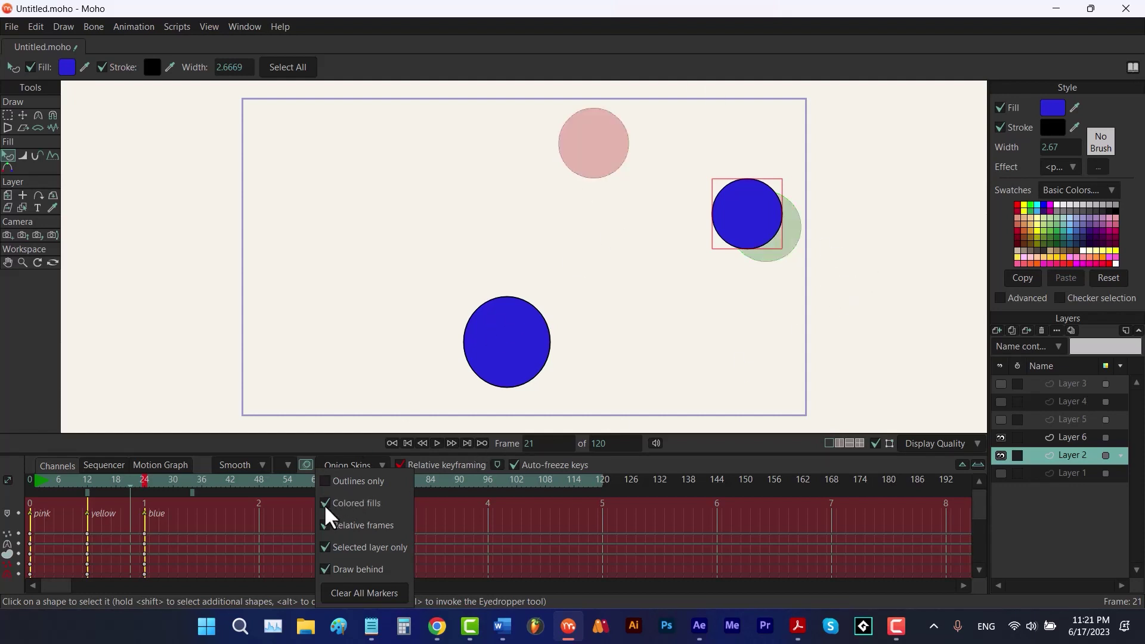
pyautogui.click(324, 504)
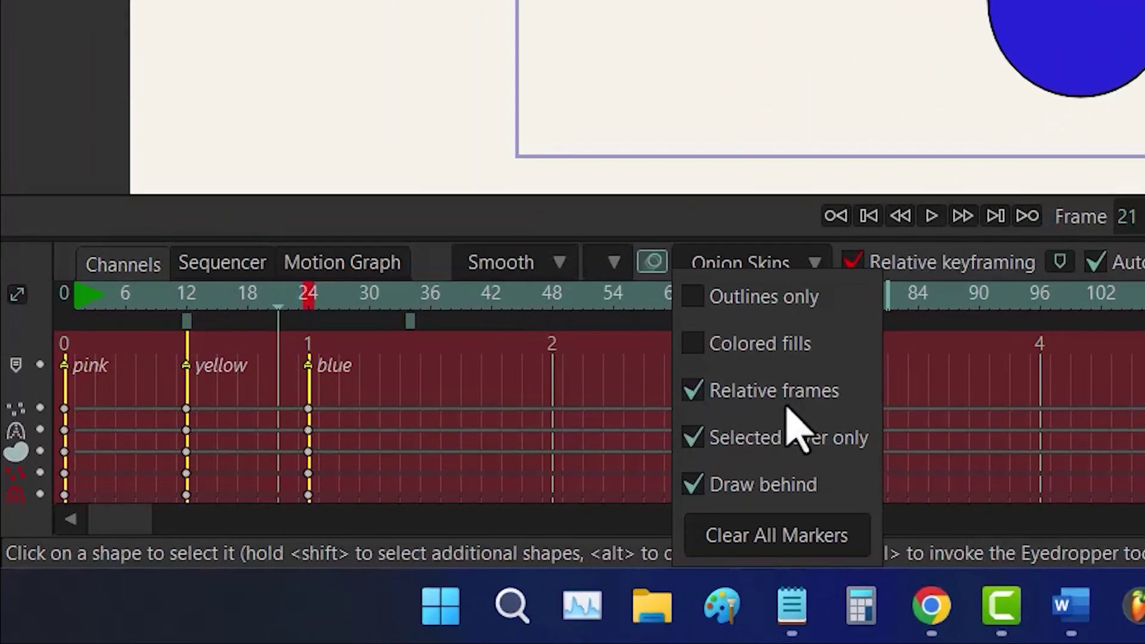
# Move the playhead to frame 26, turn off Relative frames for the onion skins, and move the playhead to frame 30.
pyautogui.moveTo(277, 297); pyautogui.dragTo(331, 307)
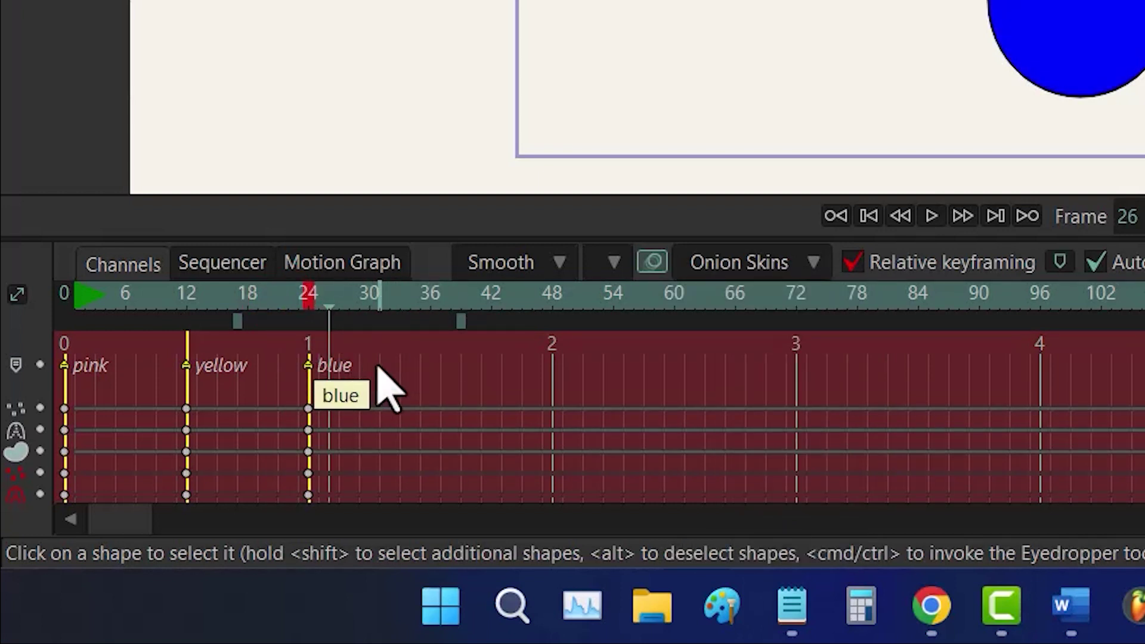
pyautogui.click(748, 260)
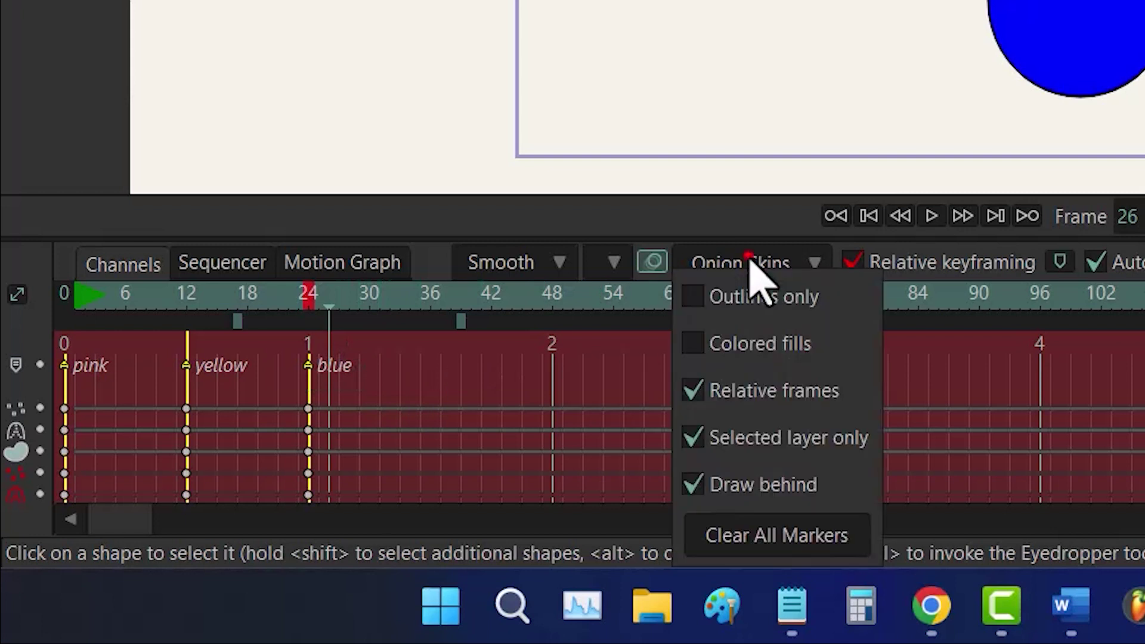
pyautogui.click(693, 391)
pyautogui.moveTo(331, 299); pyautogui.dragTo(370, 306)
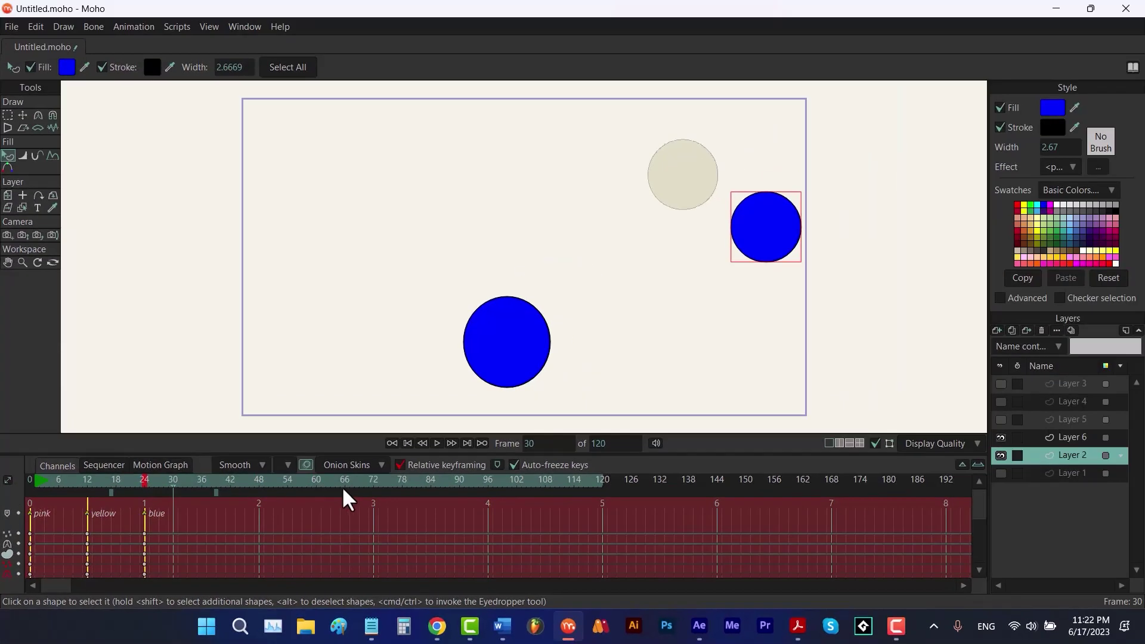
# Select Layer 6, turn off Selected layer only for the onion skins, and add an onion skin marker at about frame 23.
pyautogui.click(719, 285)
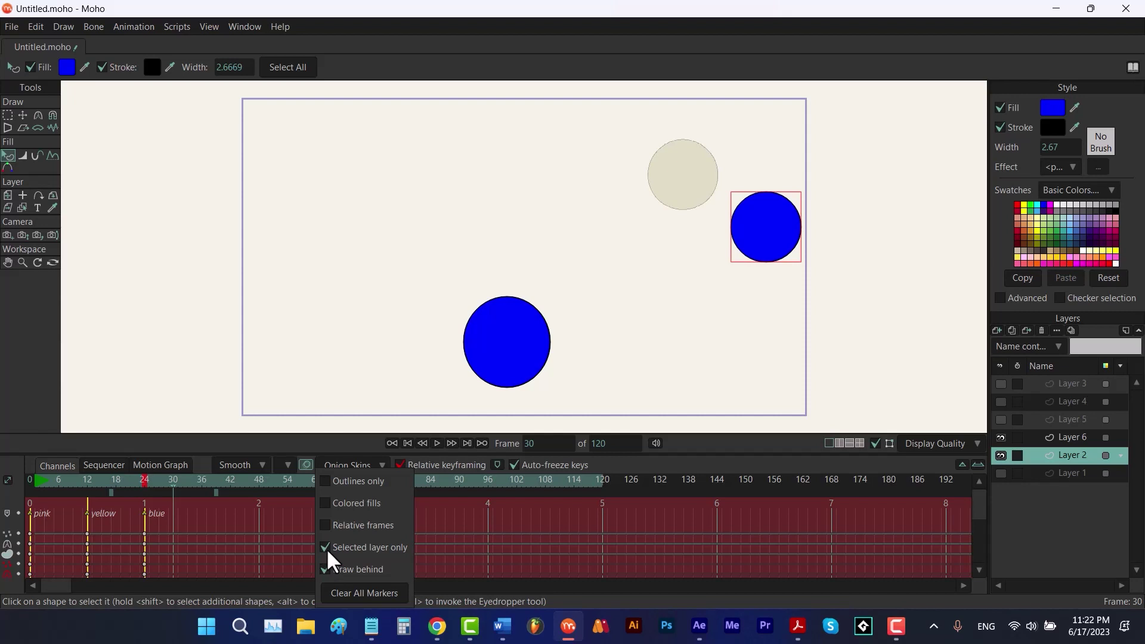
pyautogui.click(1062, 440)
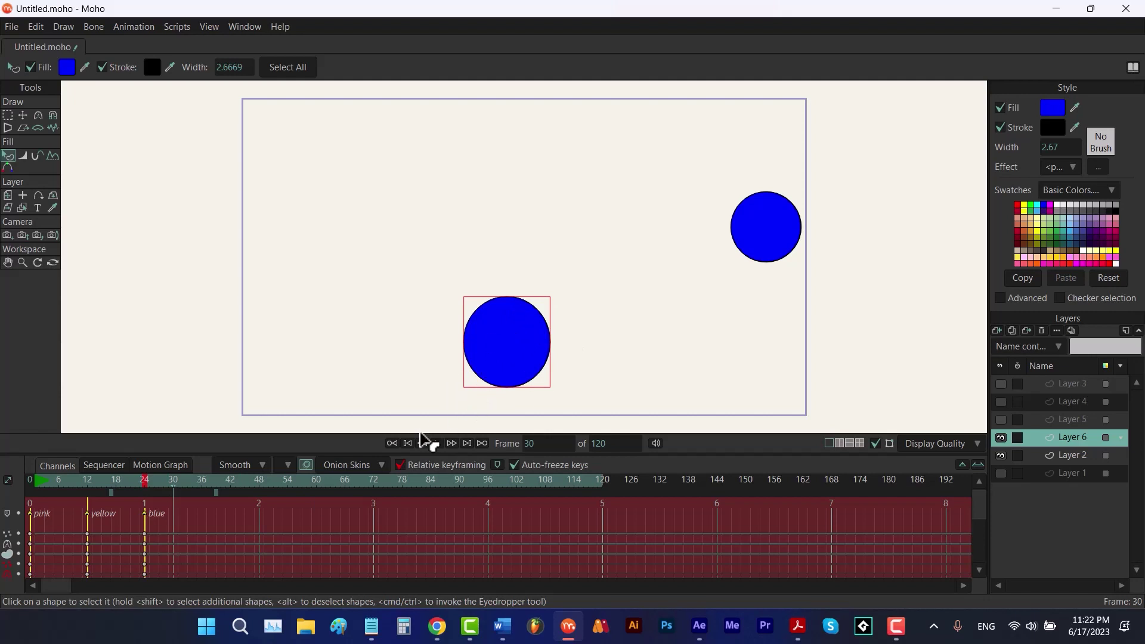
pyautogui.click(373, 465)
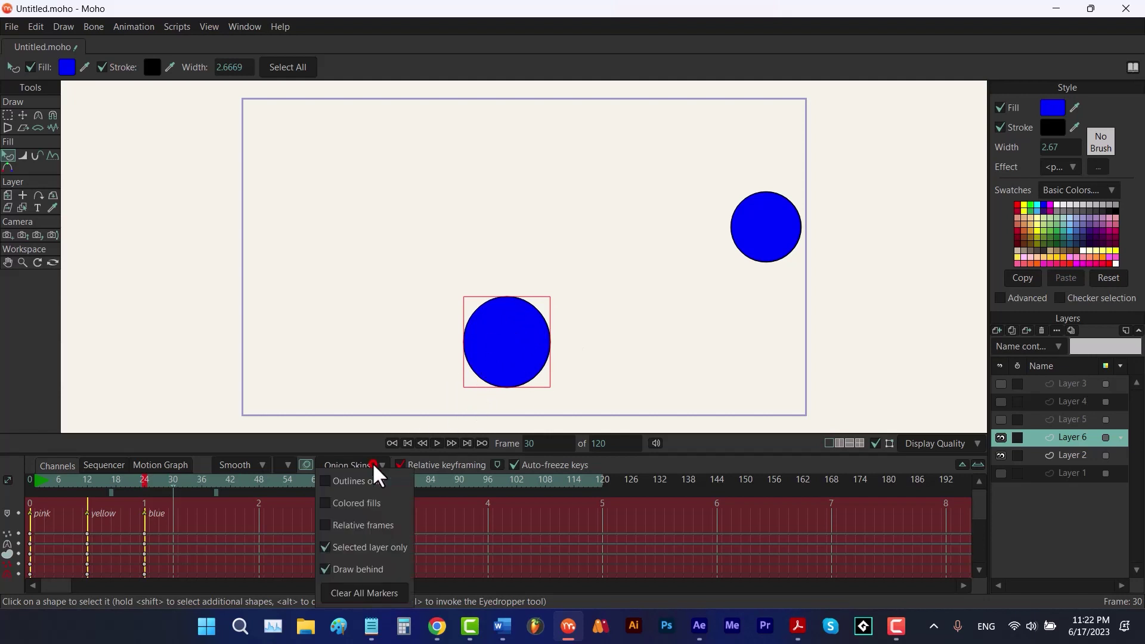
pyautogui.click(323, 547)
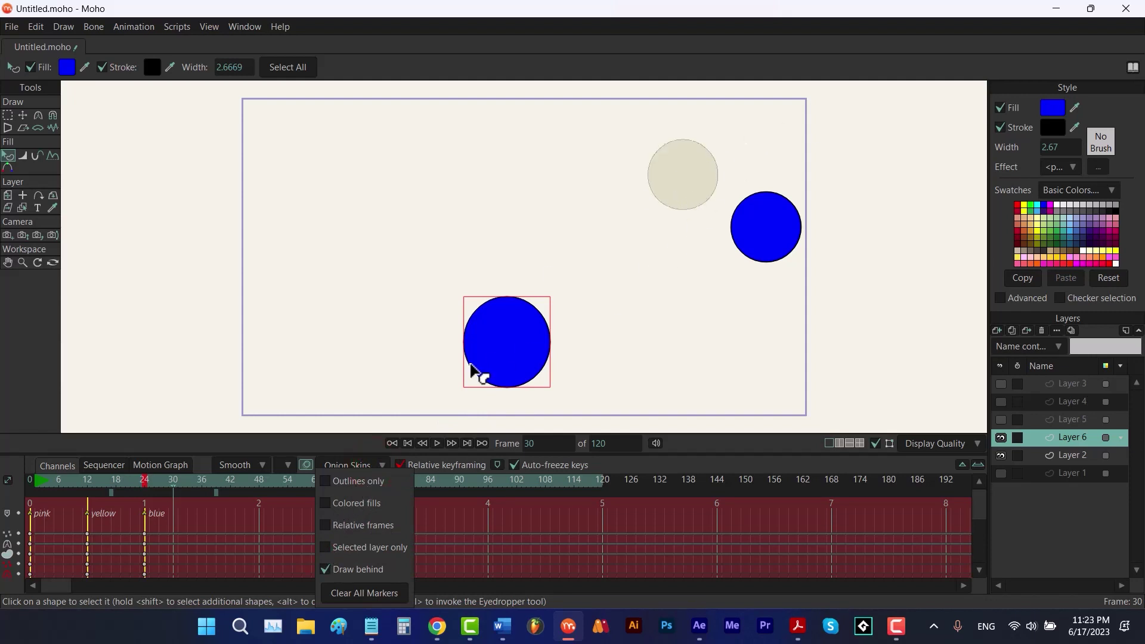
pyautogui.click(137, 492)
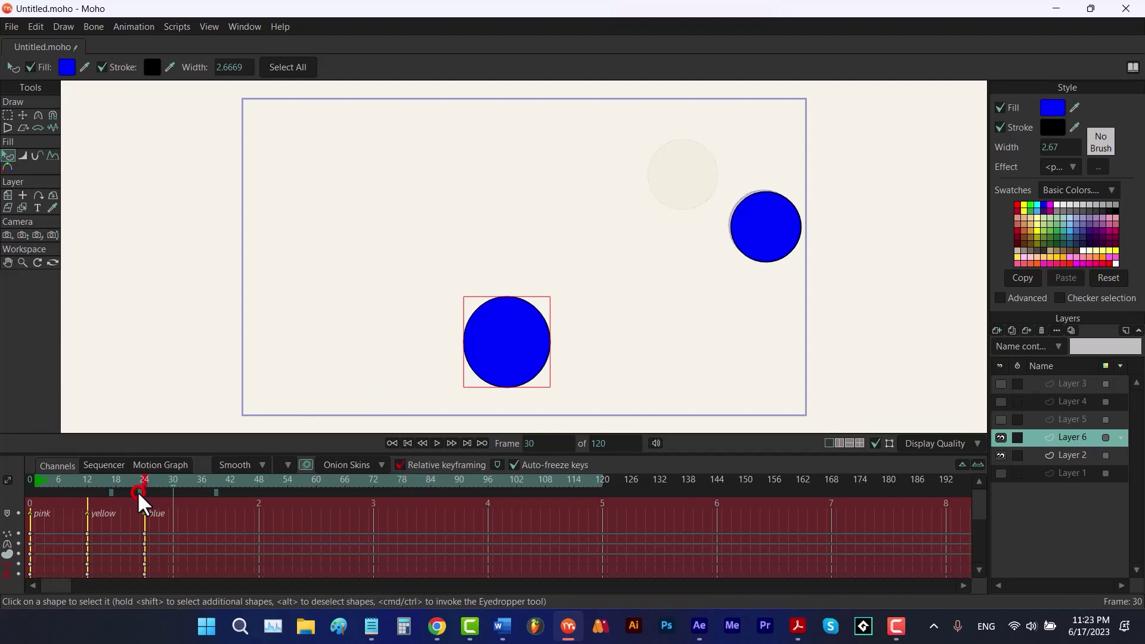
# On Layer 2, preview the onion skins with Draw behind off and back on, using Colored fills and the marker moved to about frame 22.
pyautogui.click(1050, 455)
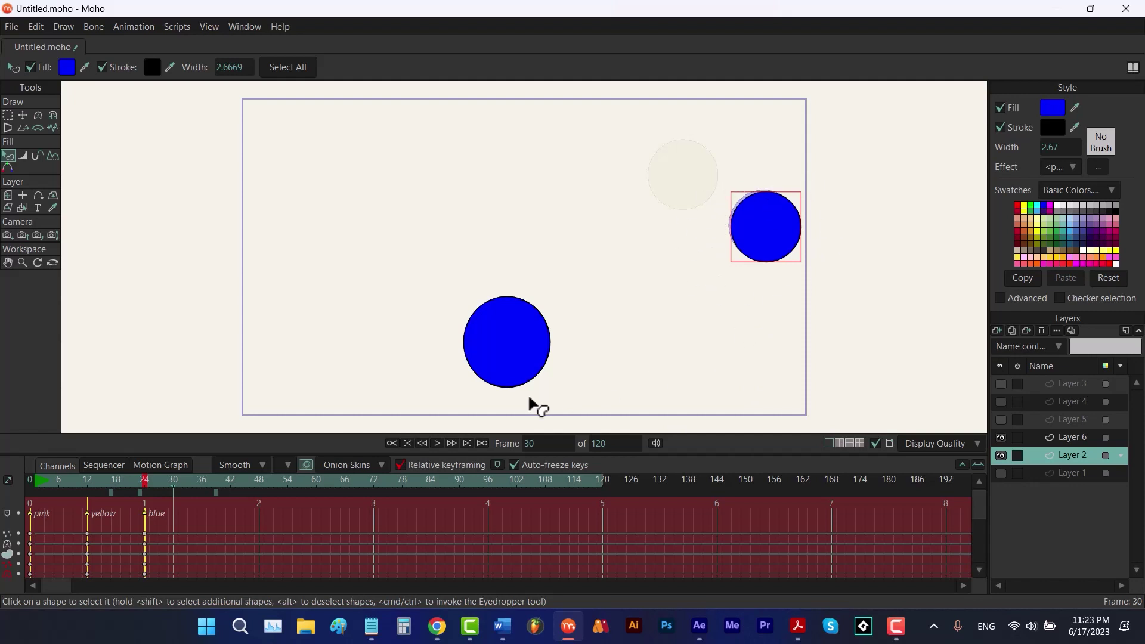
pyautogui.click(380, 465)
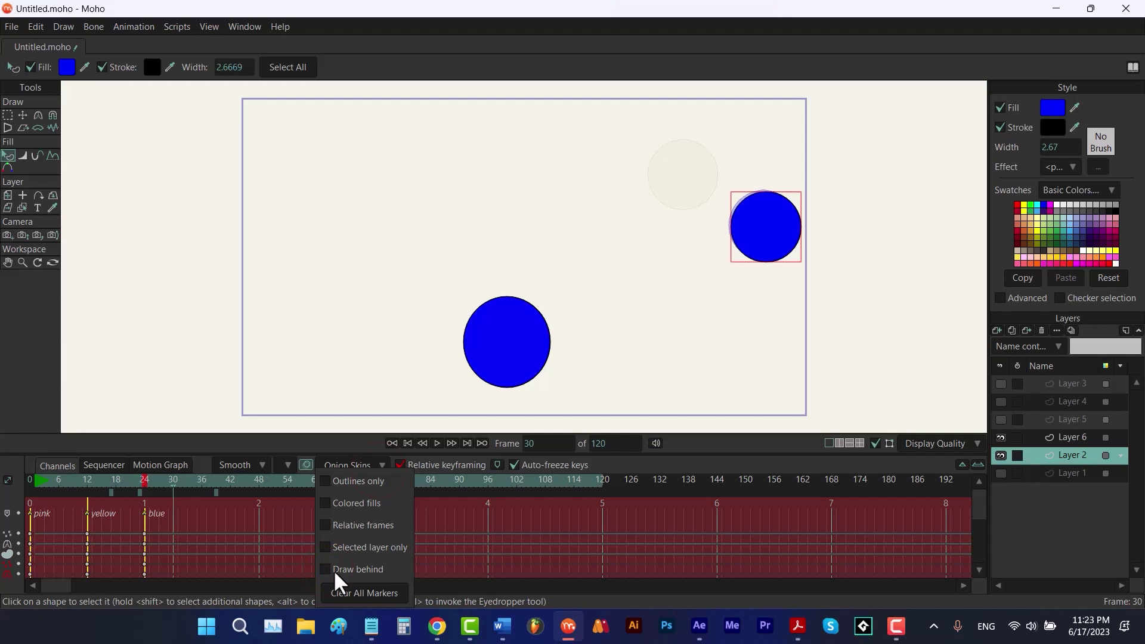
pyautogui.click(333, 503)
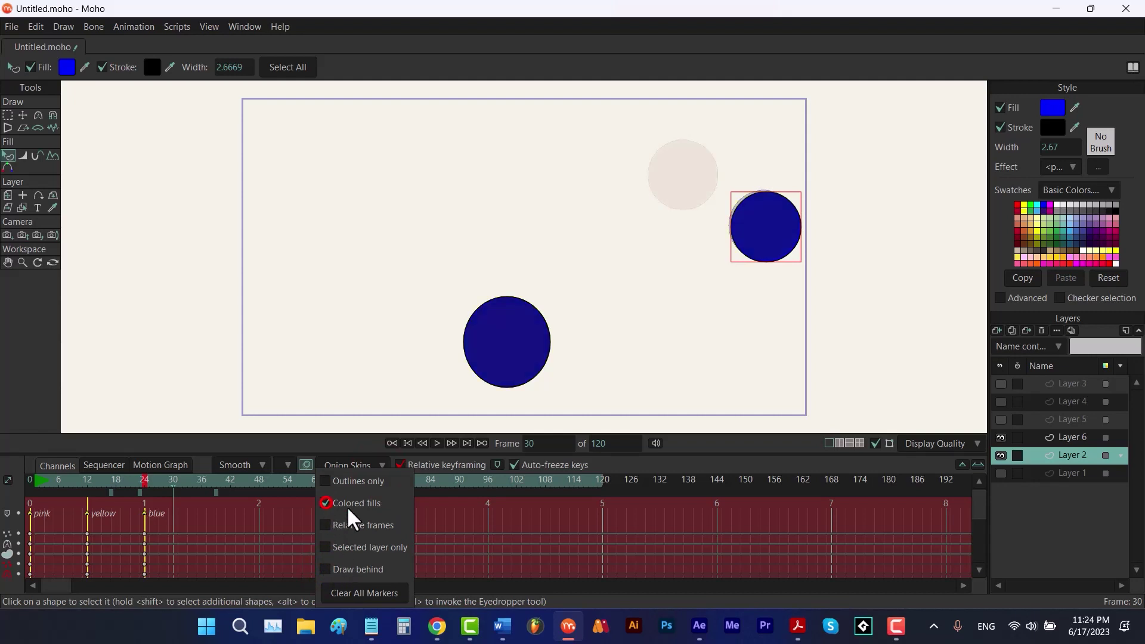
pyautogui.click(135, 493)
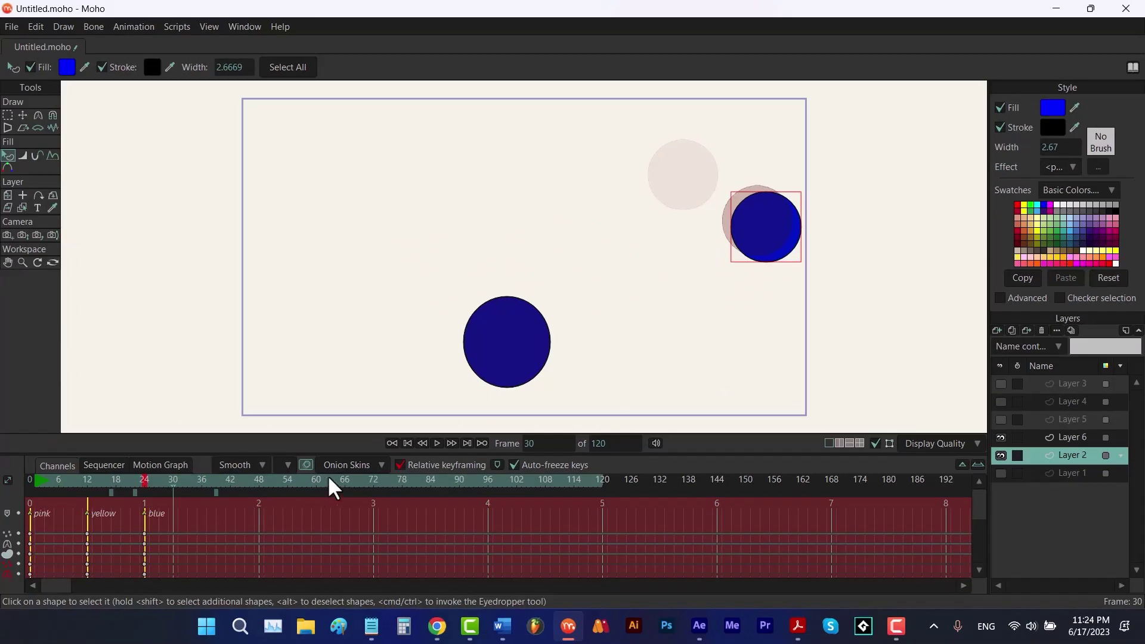
pyautogui.click(57, 641)
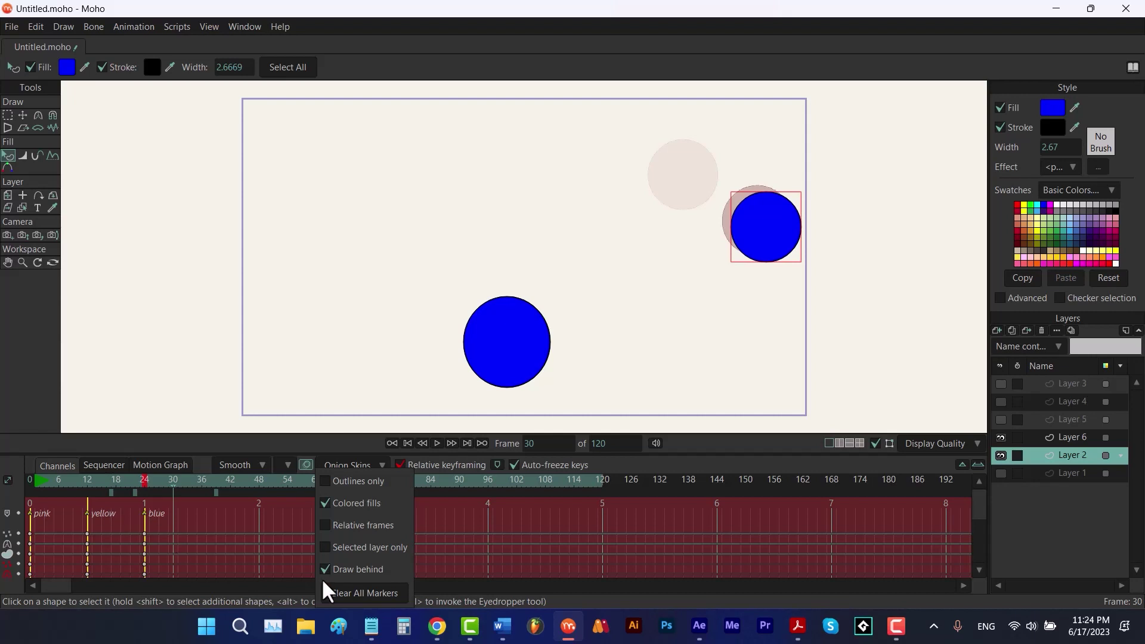
# Clear all onion skin markers and turn off onion skins.
pyautogui.click(350, 592)
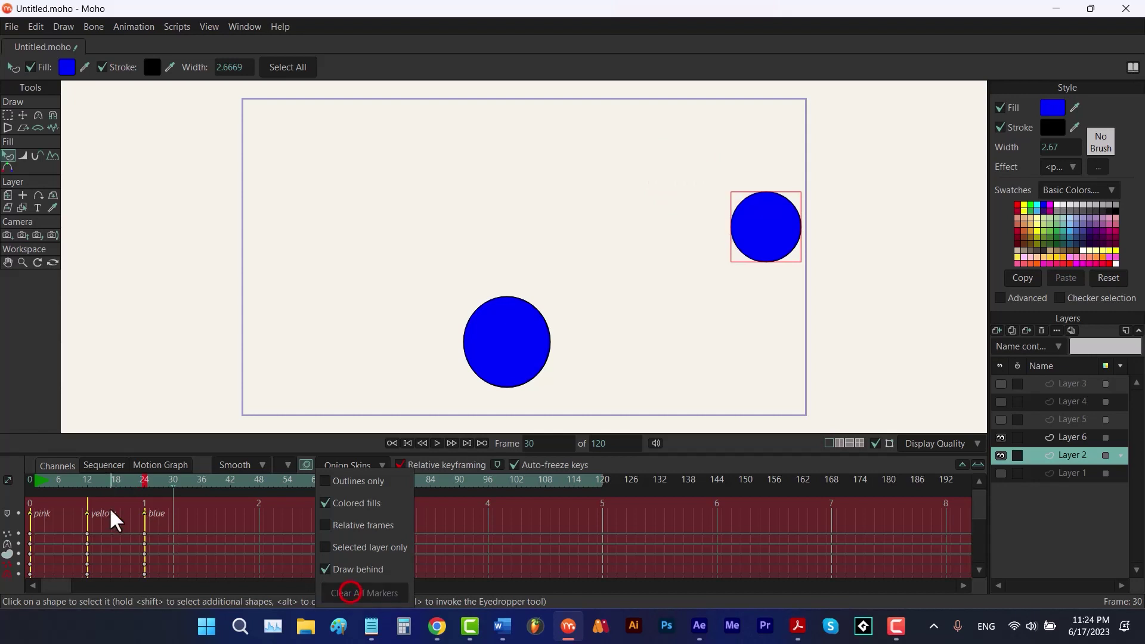
pyautogui.click(232, 532)
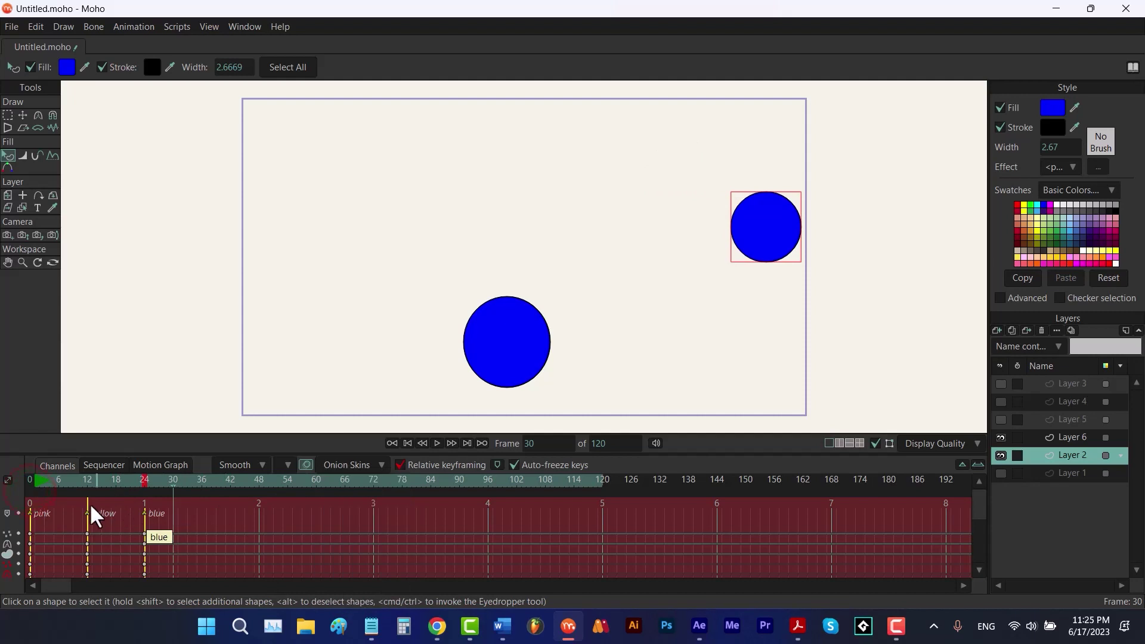
pyautogui.click(305, 464)
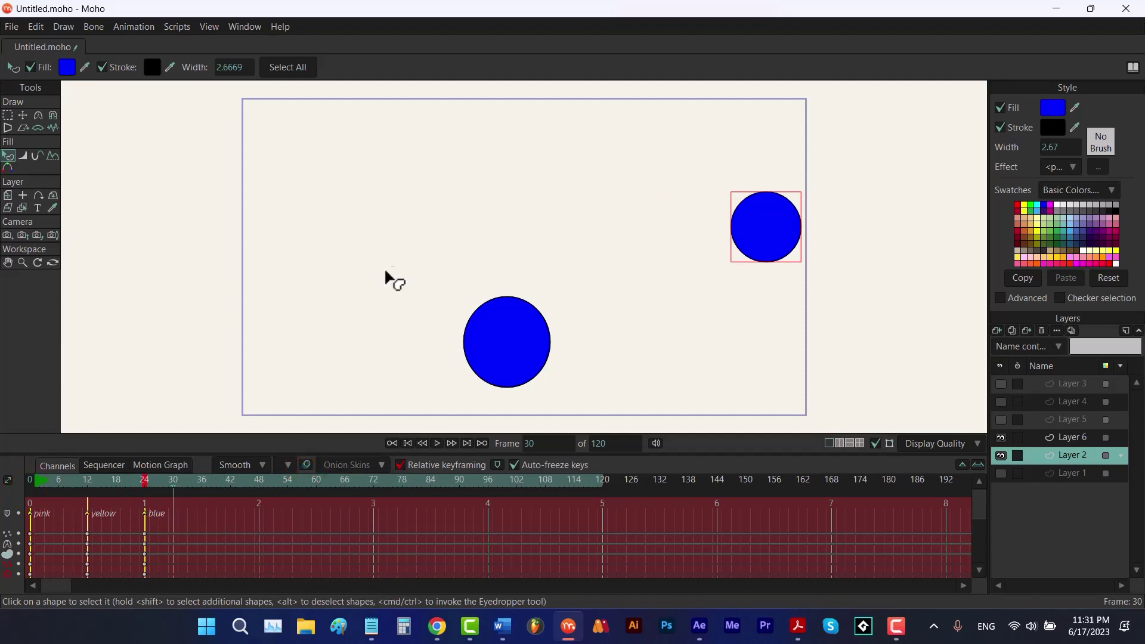
# Return to frame 0 and add a new Bone layer above Layer 2.
pyautogui.click(145, 26)
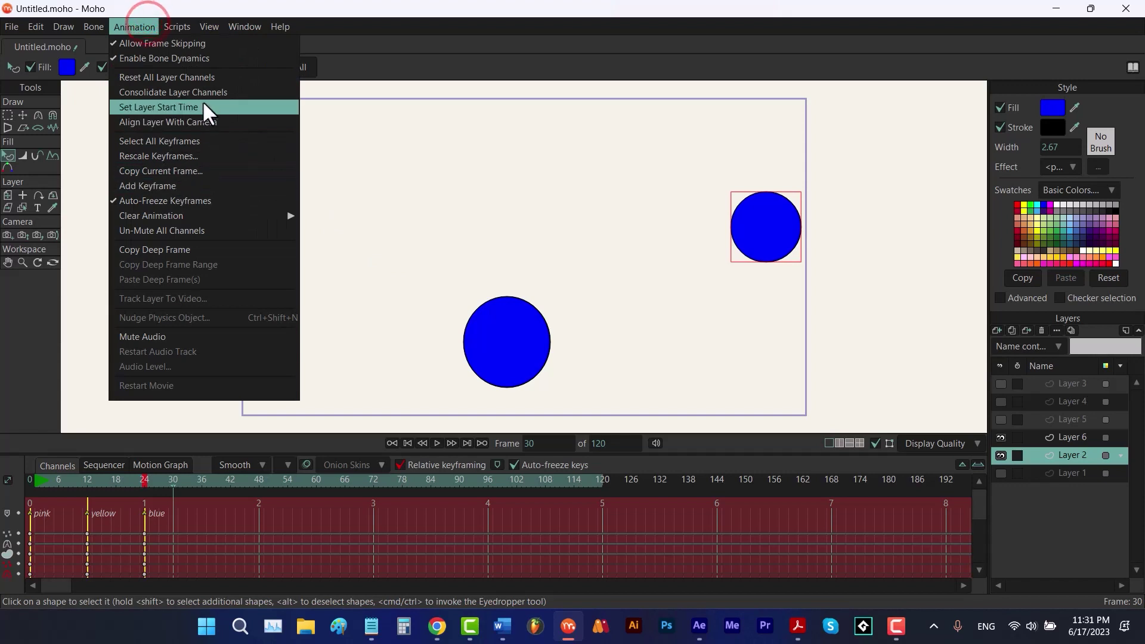
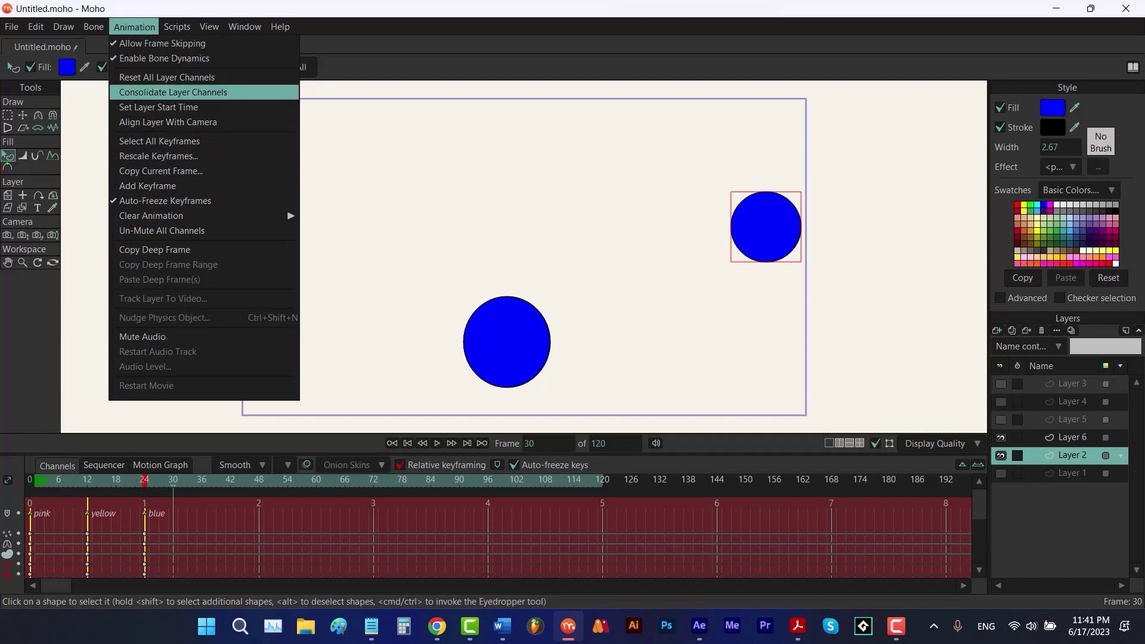
pyautogui.click(999, 330)
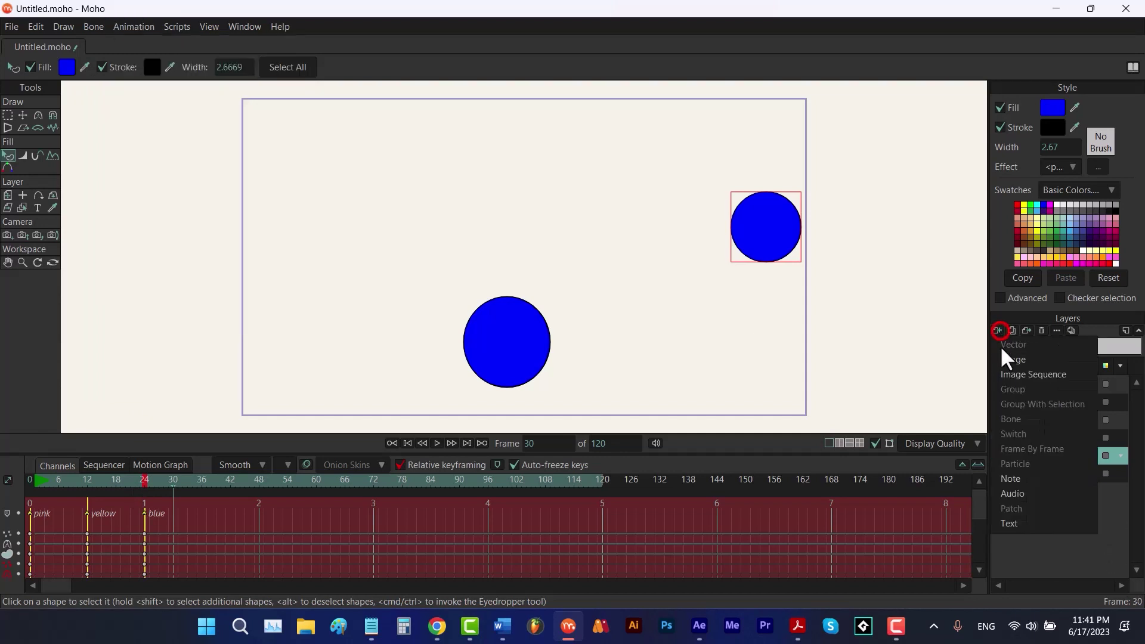
pyautogui.click(30, 477)
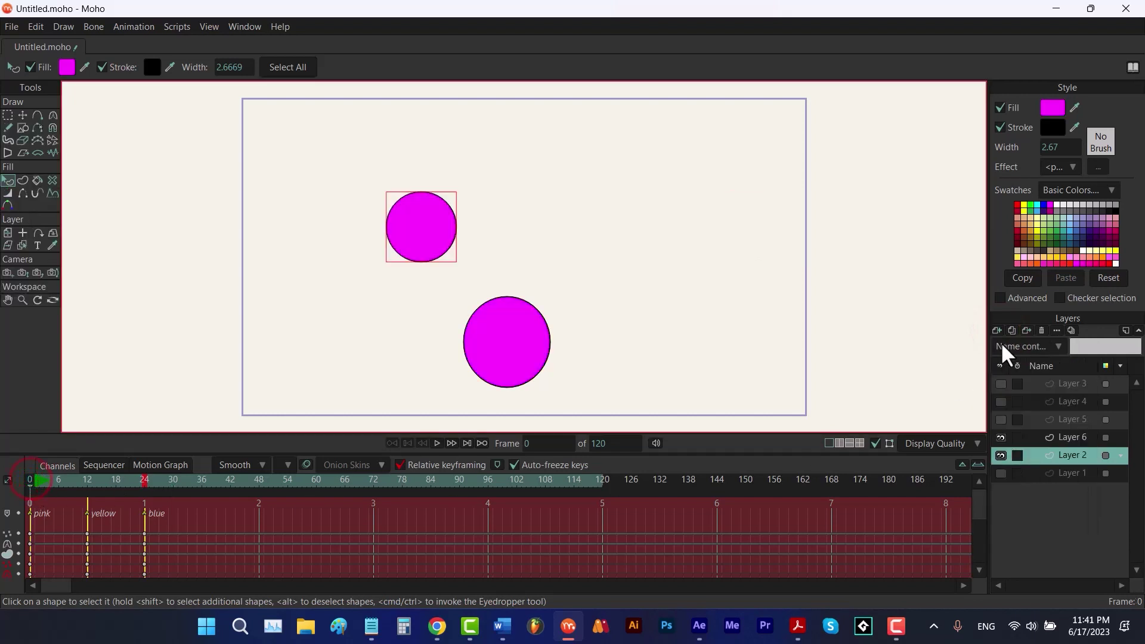
pyautogui.click(999, 330)
pyautogui.click(1008, 419)
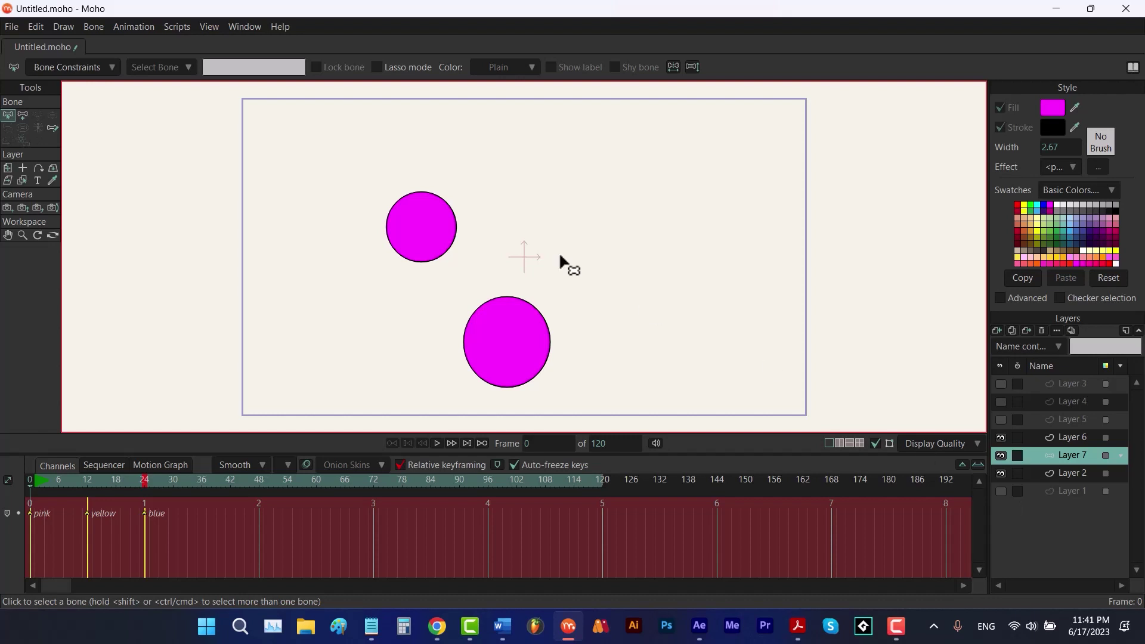
# Draw an upright bone near the canvas centre and a horizontal chain of two bones beside its tip with Add Bone.
pyautogui.press('a')
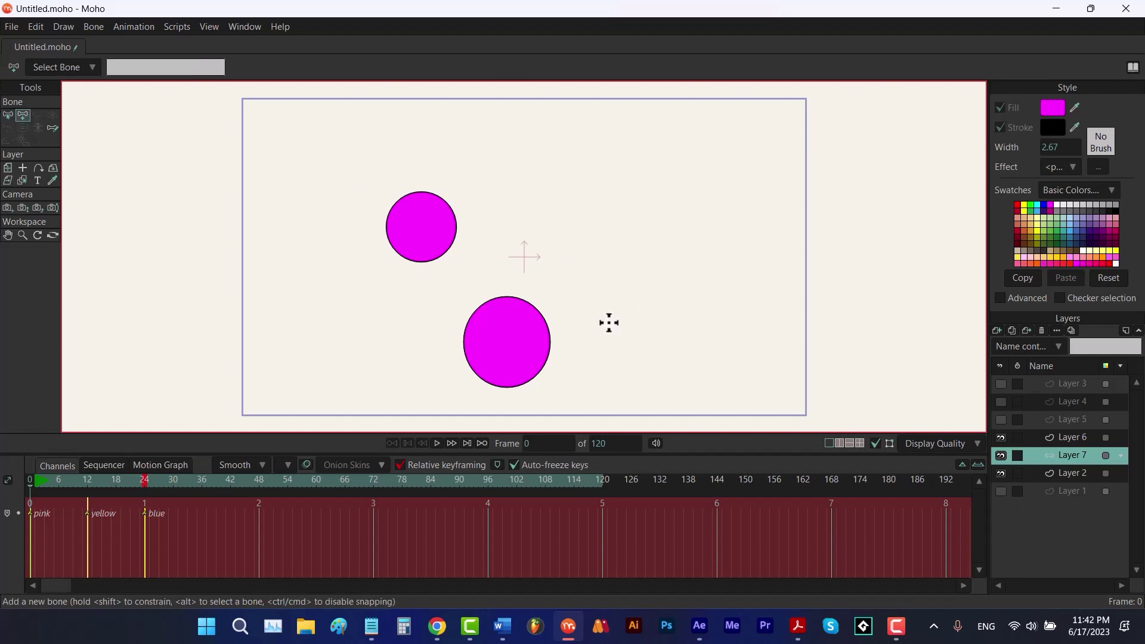
pyautogui.moveTo(606, 320); pyautogui.dragTo(606, 242)
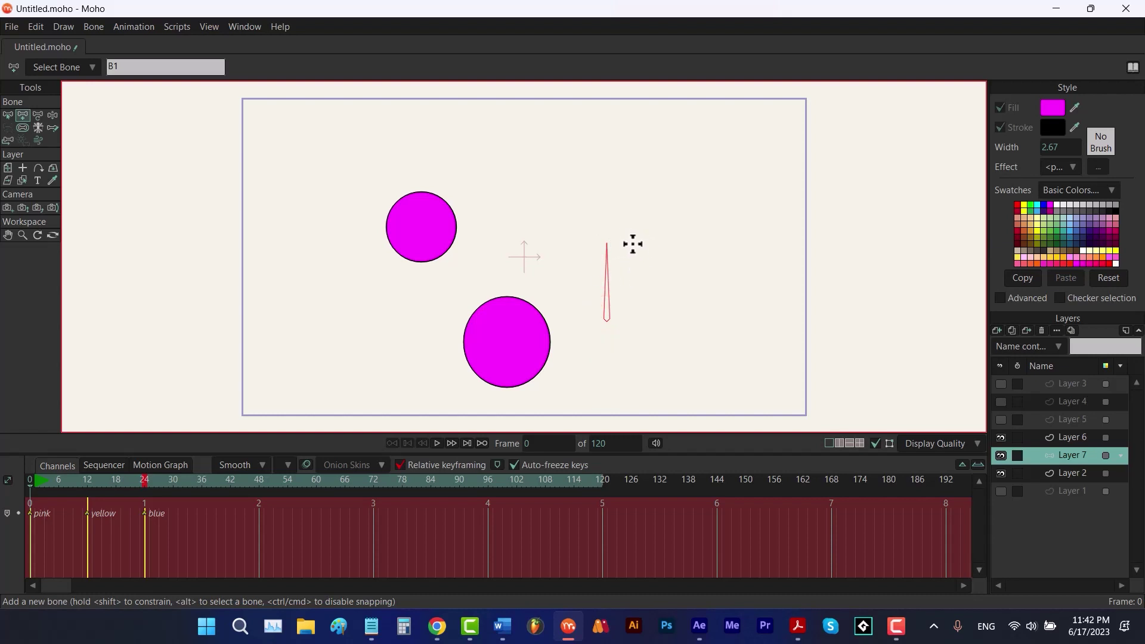
pyautogui.moveTo(626, 243); pyautogui.dragTo(674, 244)
pyautogui.moveTo(675, 243); pyautogui.dragTo(723, 243)
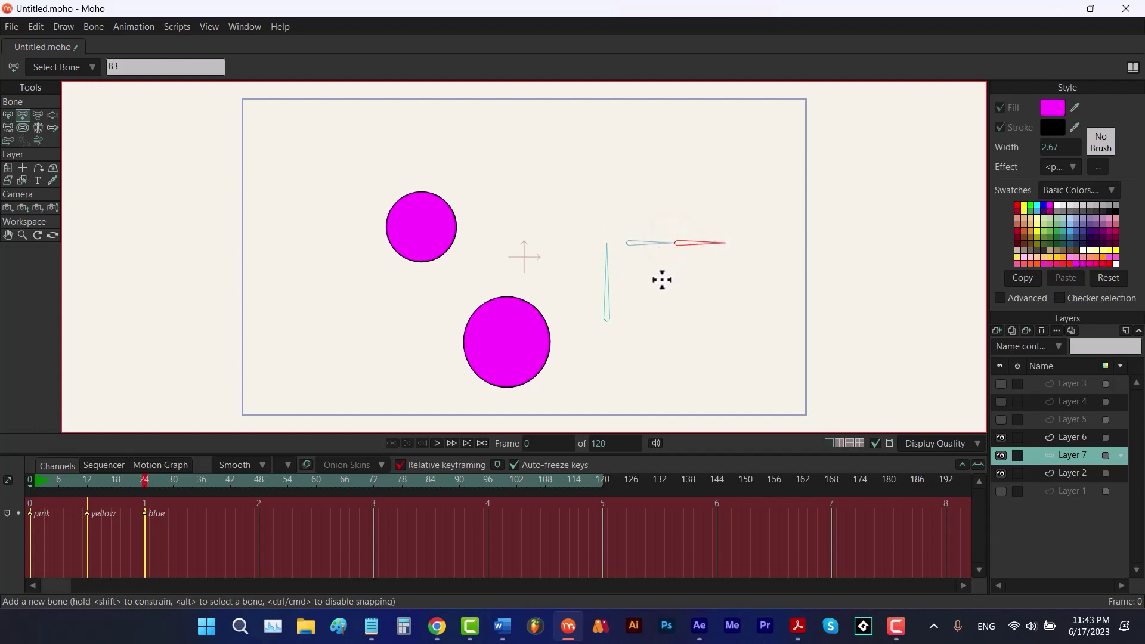
# Select both bones of the horizontal chain and turn on Bone dynamics in their constraints.
pyautogui.press('z')
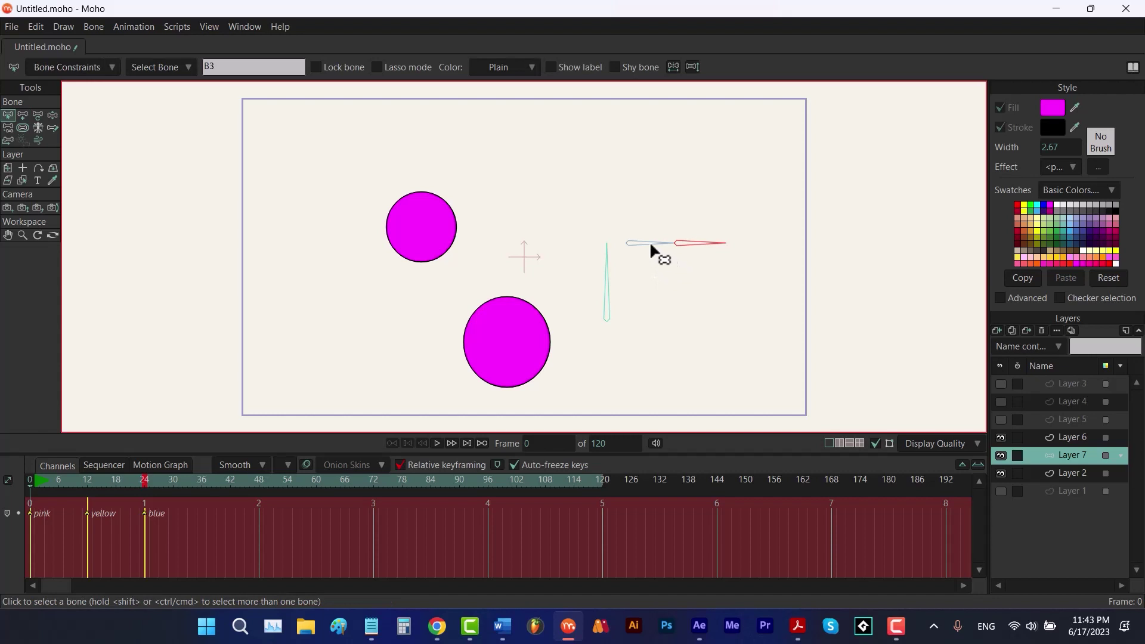
pyautogui.click(649, 244)
pyautogui.click(99, 67)
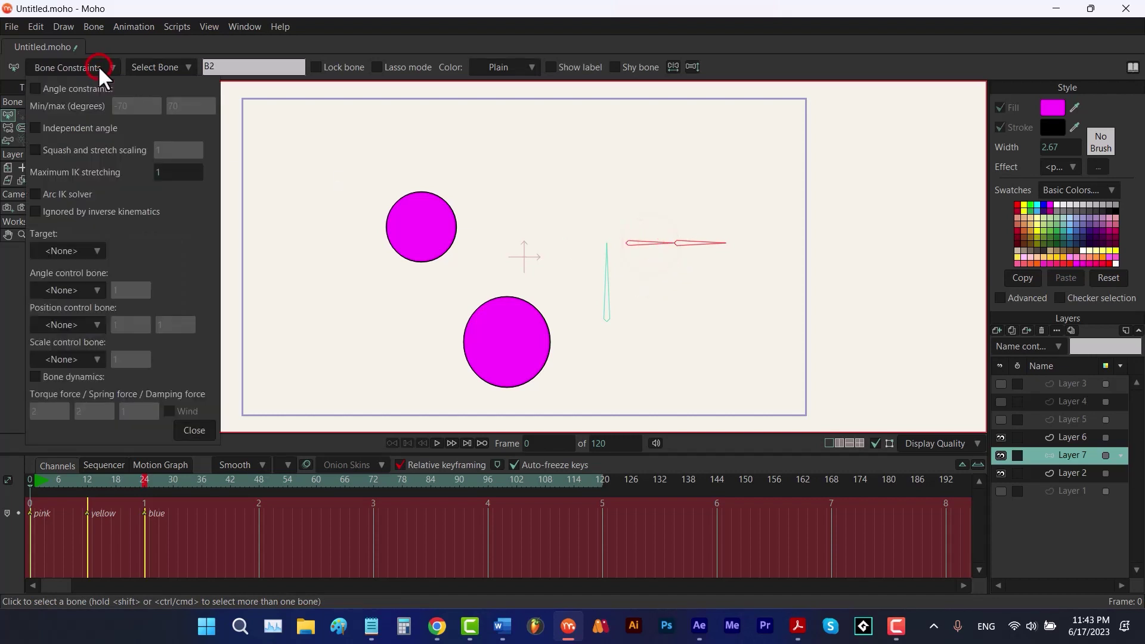
pyautogui.click(35, 377)
pyautogui.click(194, 429)
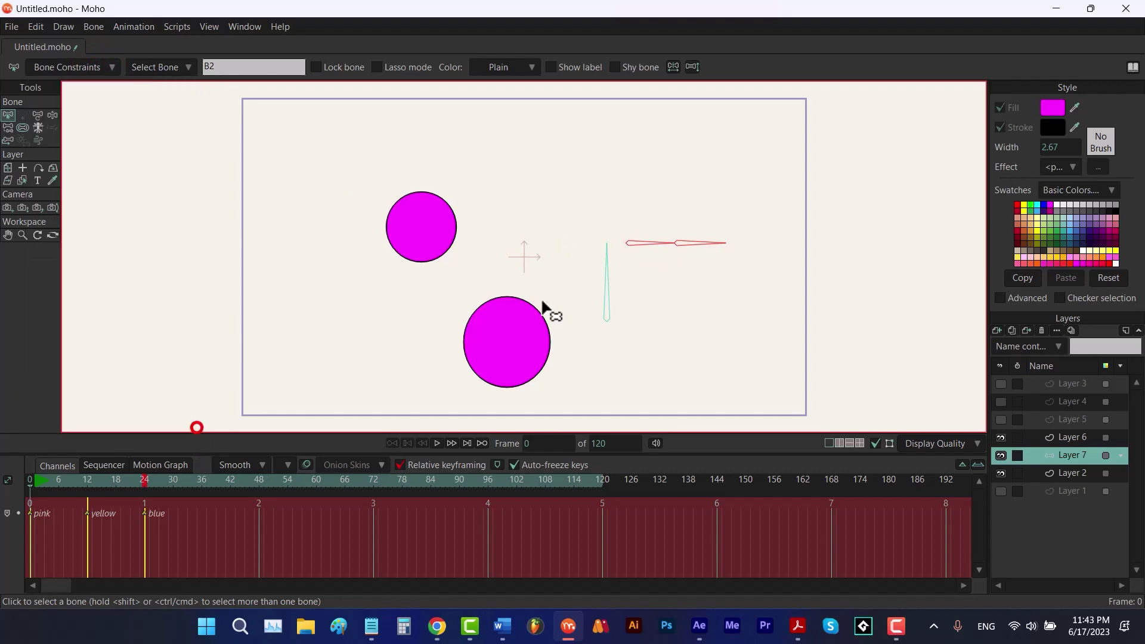
# Move the playhead to frame 24 and hide Layer 6 and Layer 2 so only the bone layer is shown.
pyautogui.click(143, 480)
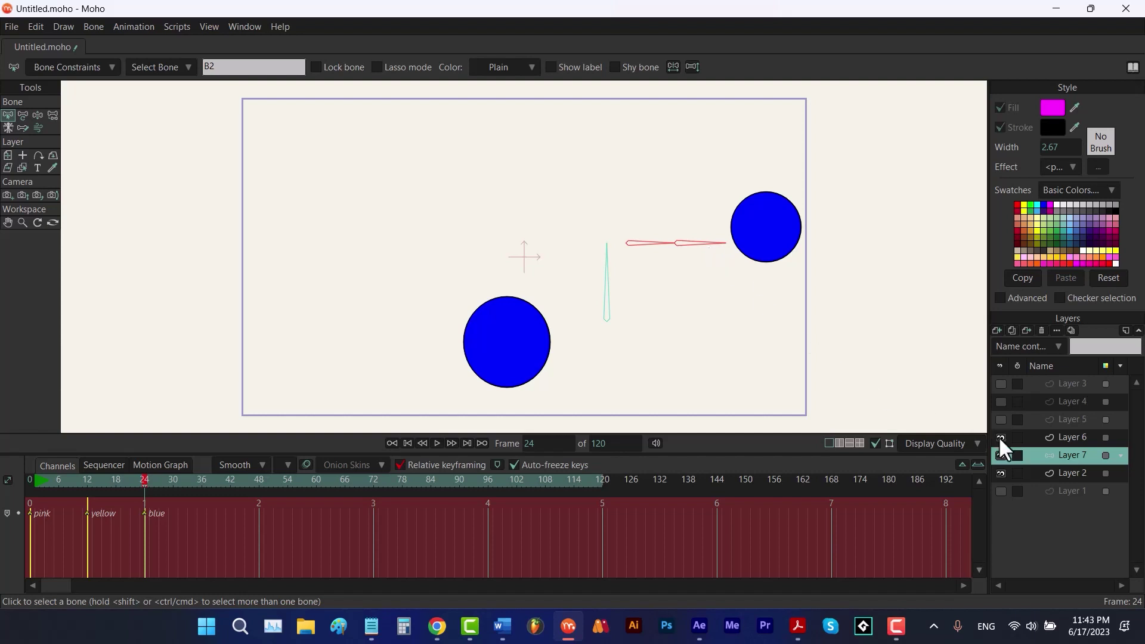
pyautogui.click(1000, 437)
pyautogui.click(1001, 472)
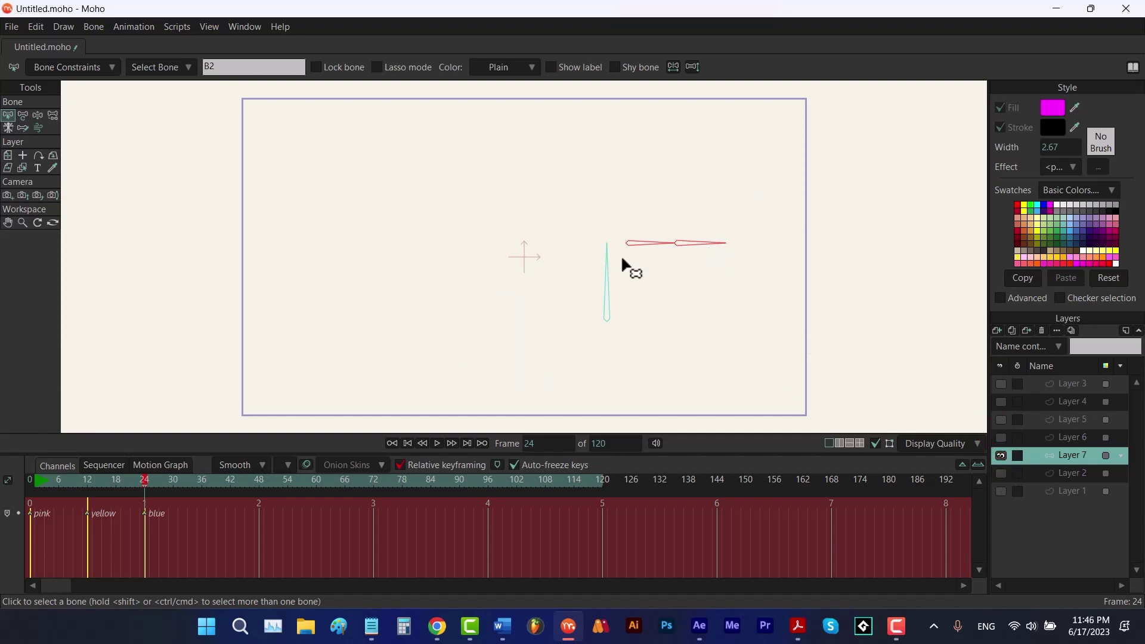
# Turn off Relative keyframing and Auto-freeze keys, and swing the horizontal bone chain upward at frame 24.
pyautogui.press('t')
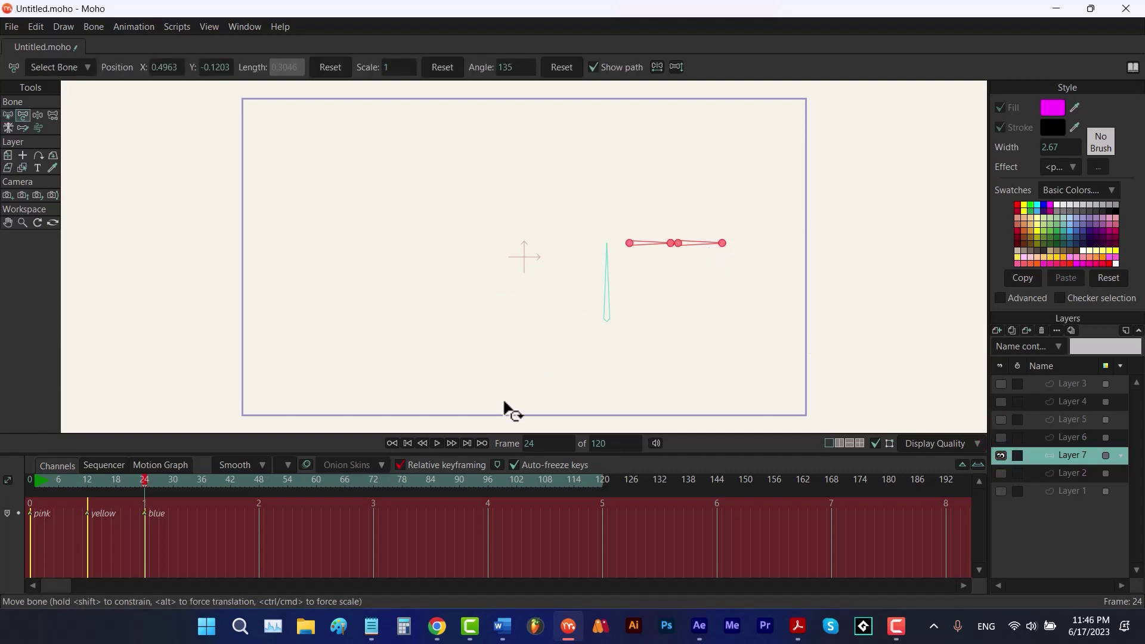
pyautogui.click(400, 465)
pyautogui.click(514, 465)
pyautogui.moveTo(707, 241); pyautogui.dragTo(632, 175)
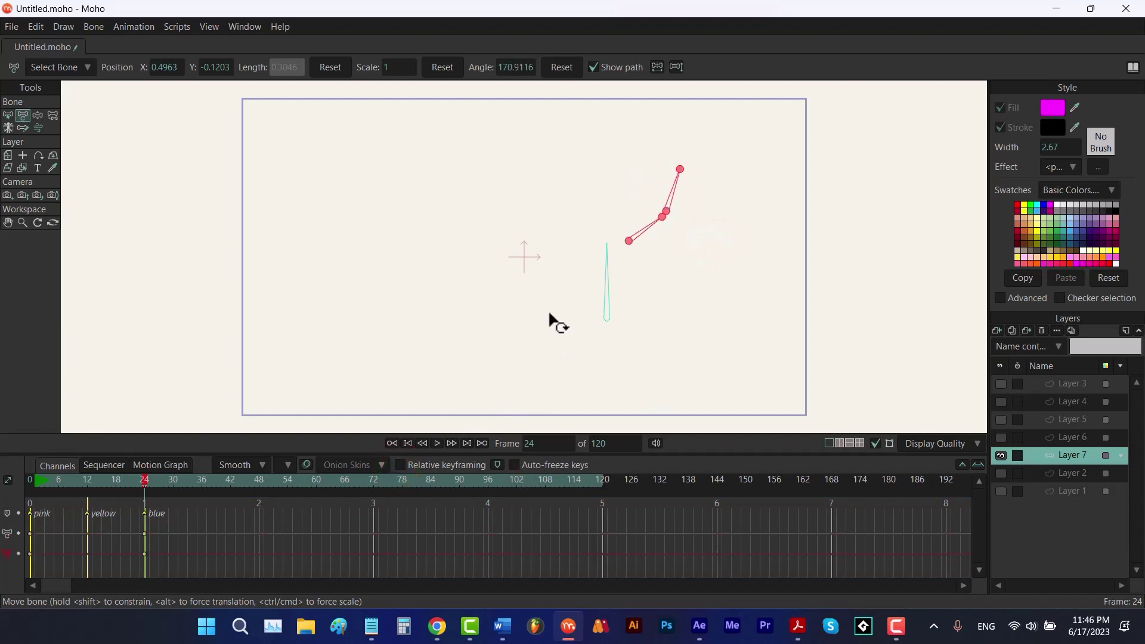
# Set the playback end to frame 48 and play the bone animation from frame 0.
pyautogui.click(257, 482)
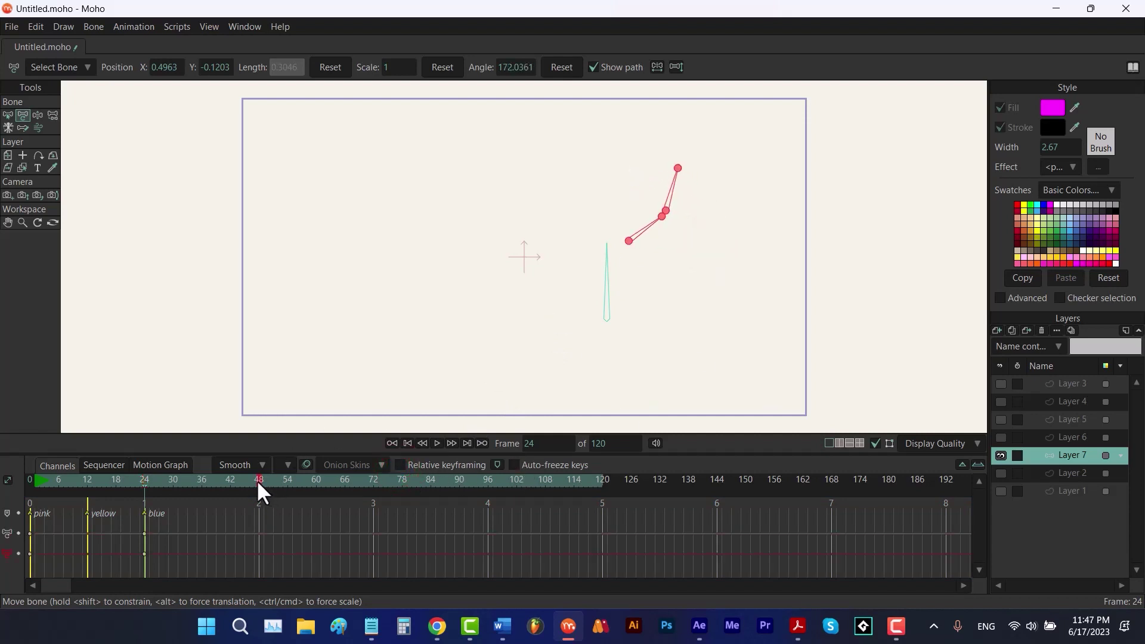
pyautogui.moveTo(87, 476); pyautogui.dragTo(2, 477)
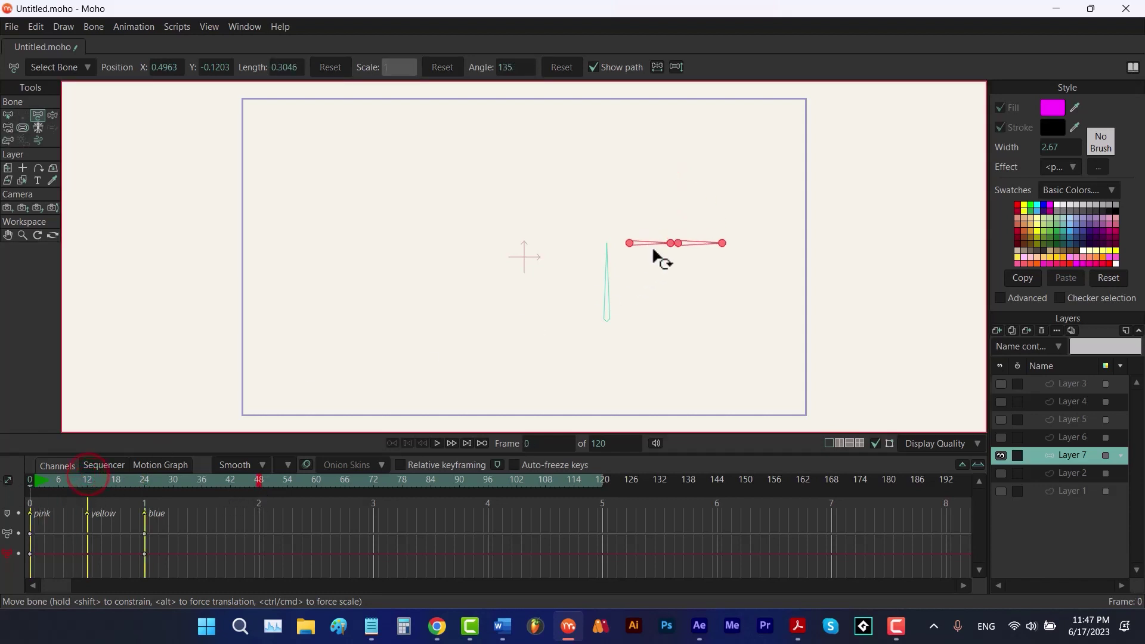
pyautogui.press('space')
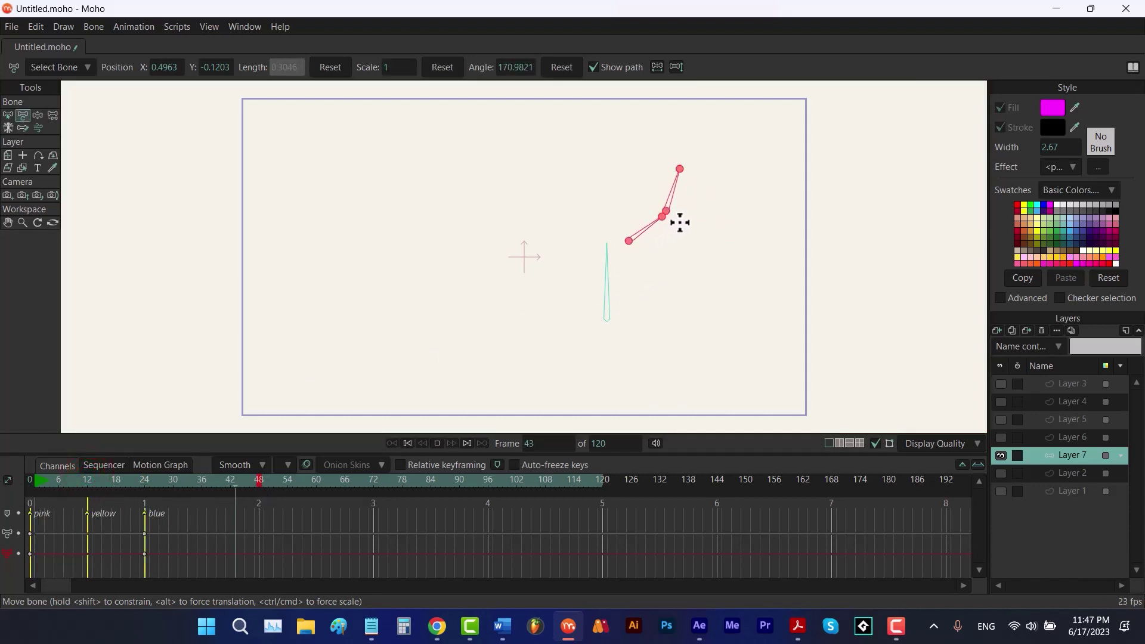
pyautogui.press('space')
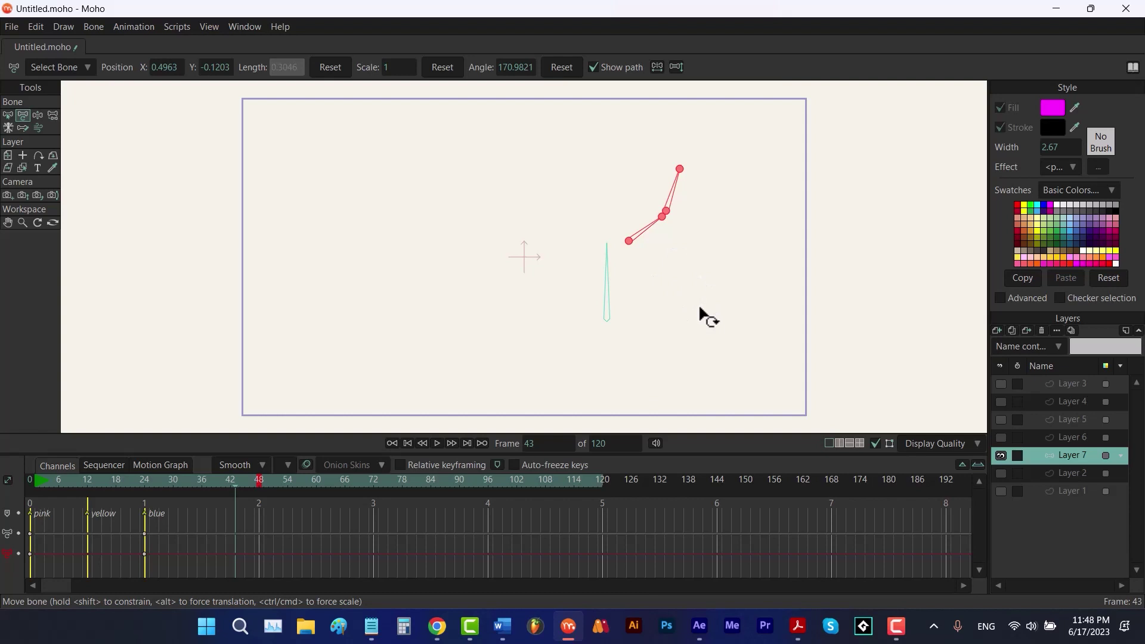
# Disable bone dynamics for the animation and play it again to compare the bone motion.
pyautogui.click(135, 27)
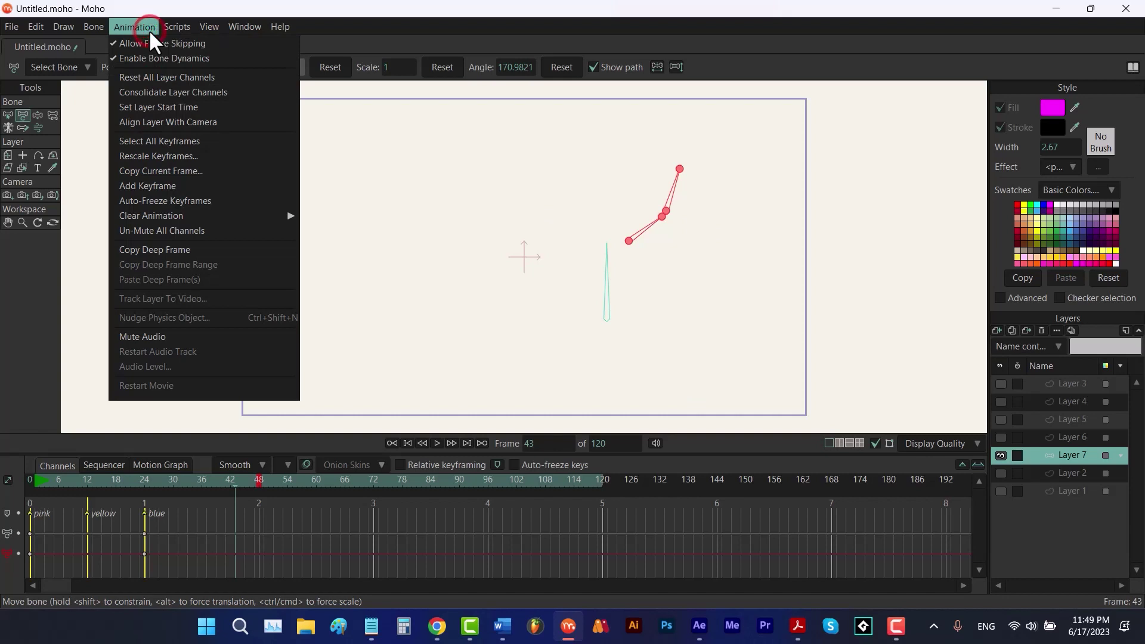
pyautogui.click(150, 53)
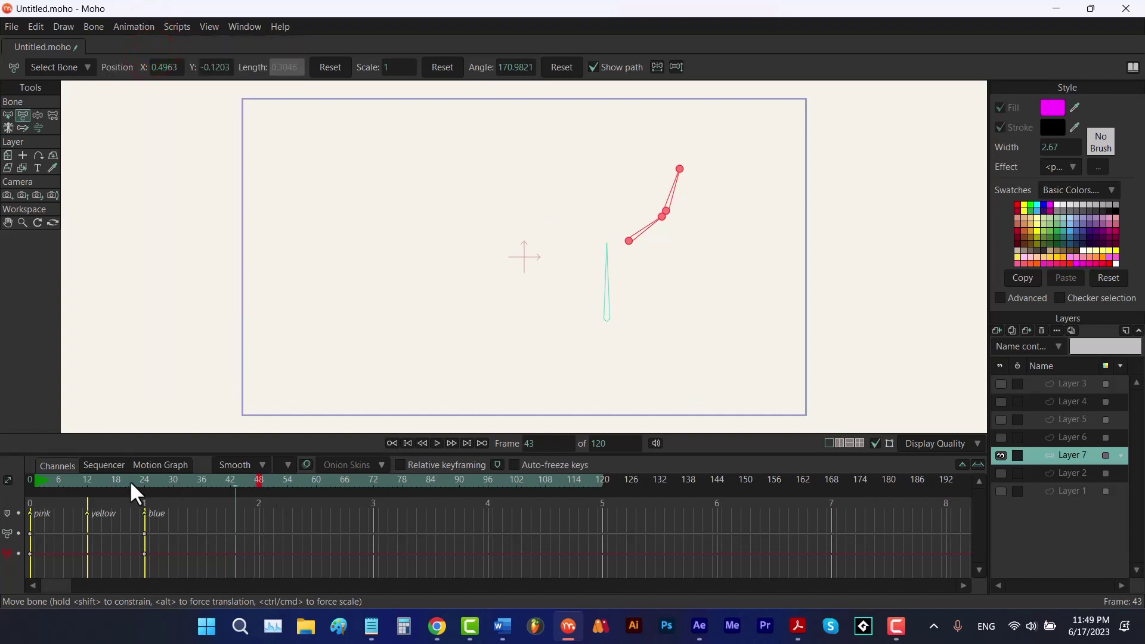
pyautogui.moveTo(130, 480); pyautogui.dragTo(98, 481)
pyautogui.press('space')
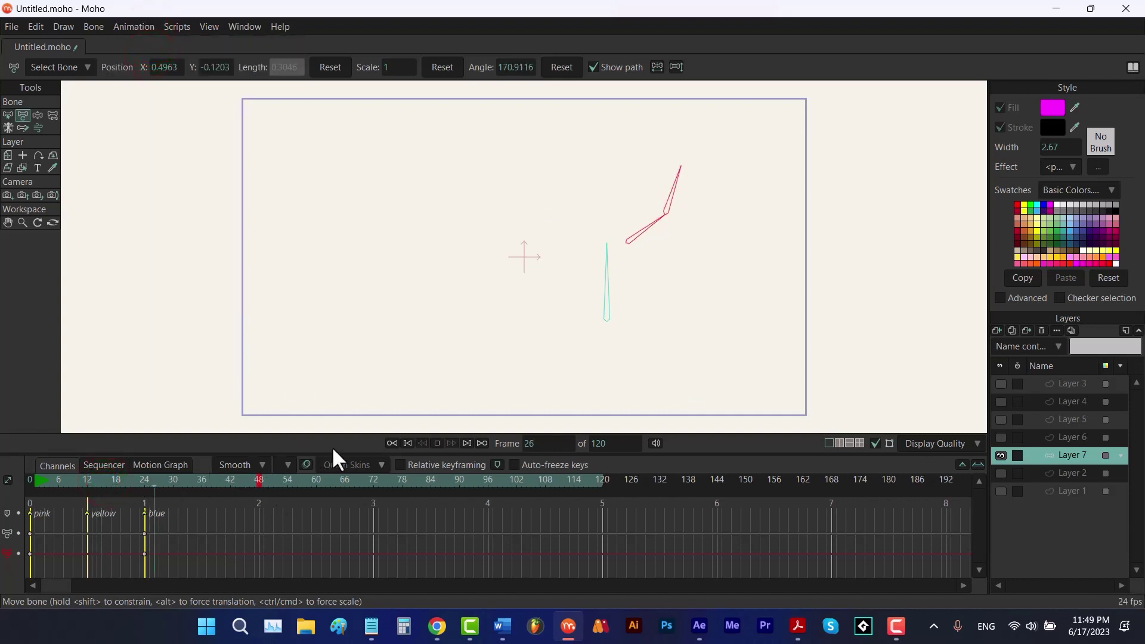
# Stop the bone animation playback and enable bone dynamics again.
pyautogui.press('space')
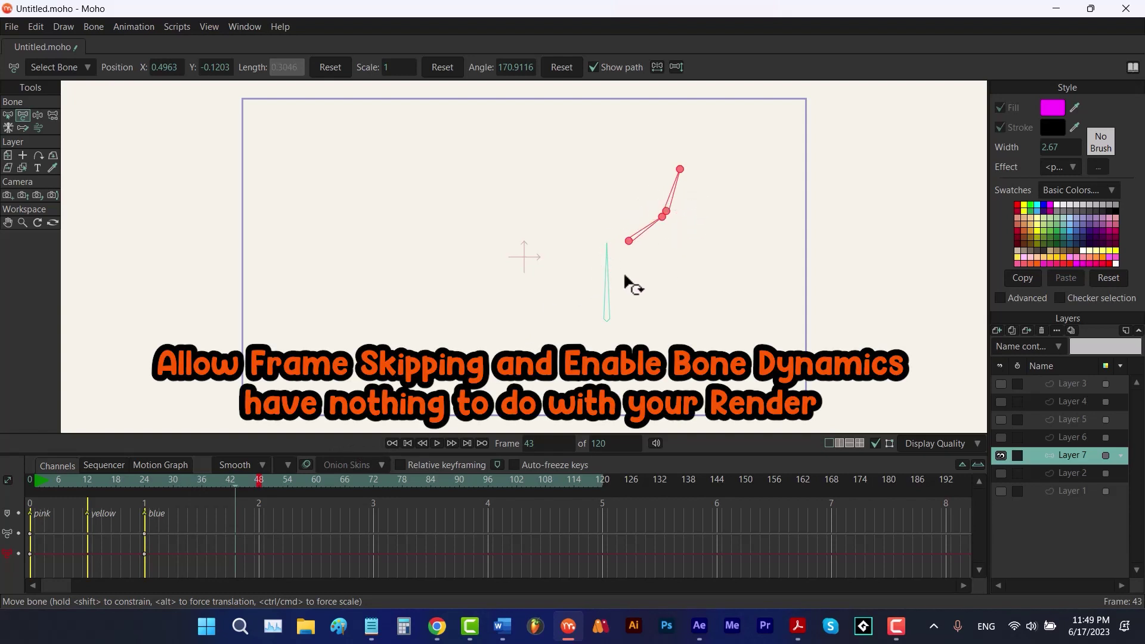
pyautogui.click(134, 26)
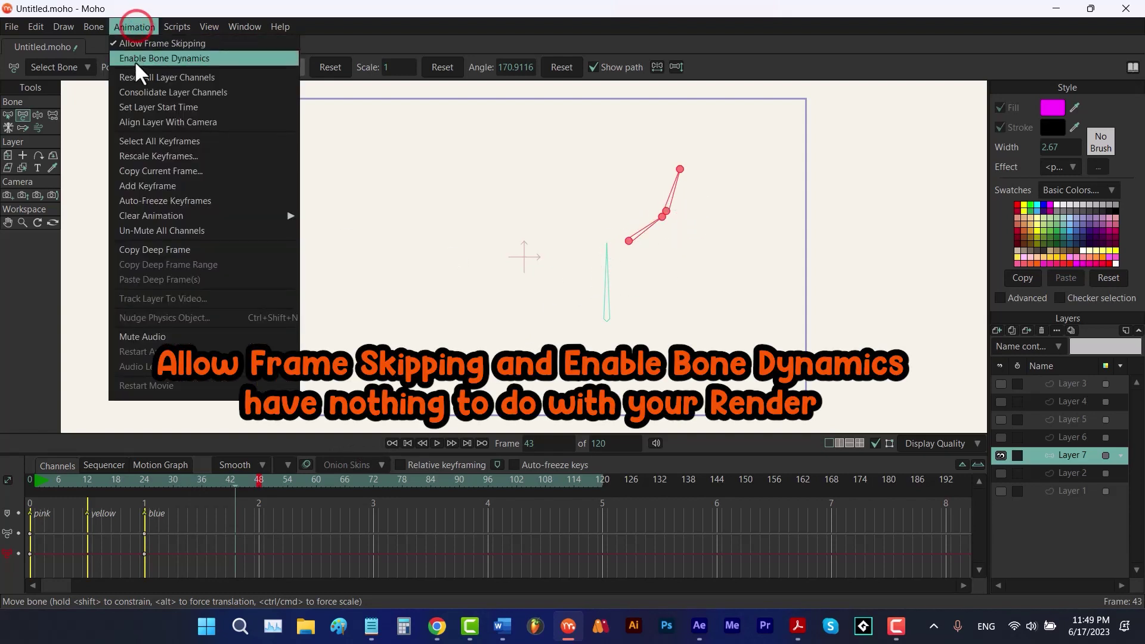
pyautogui.click(132, 58)
# Hide Layer 7, show Layer 2 and make Layer 2 the active layer.
pyautogui.click(133, 26)
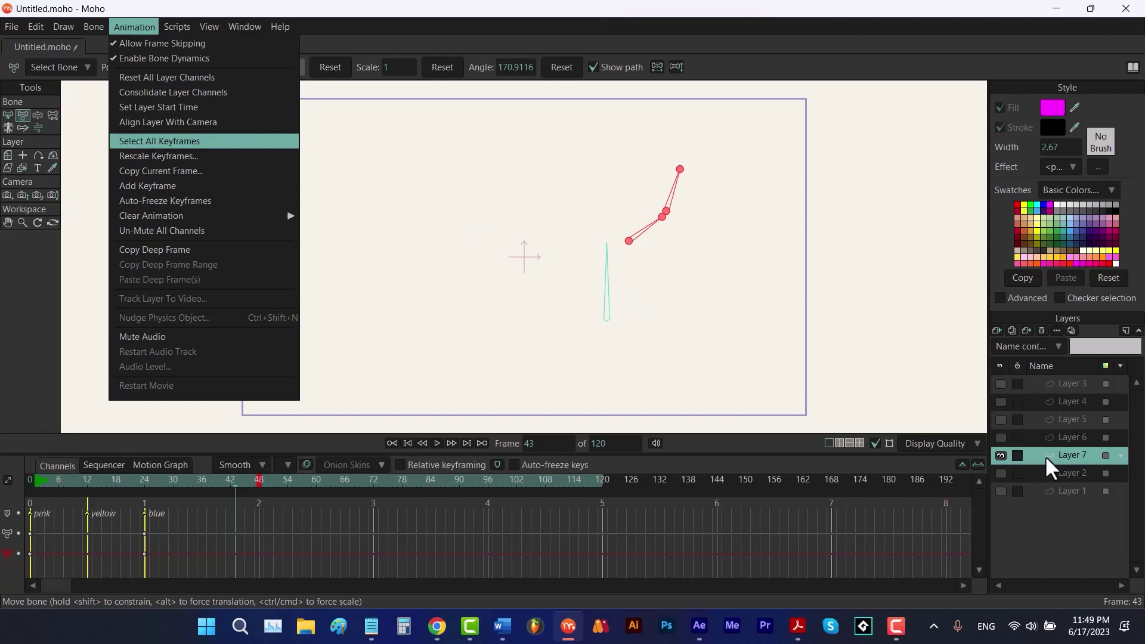
pyautogui.click(1002, 454)
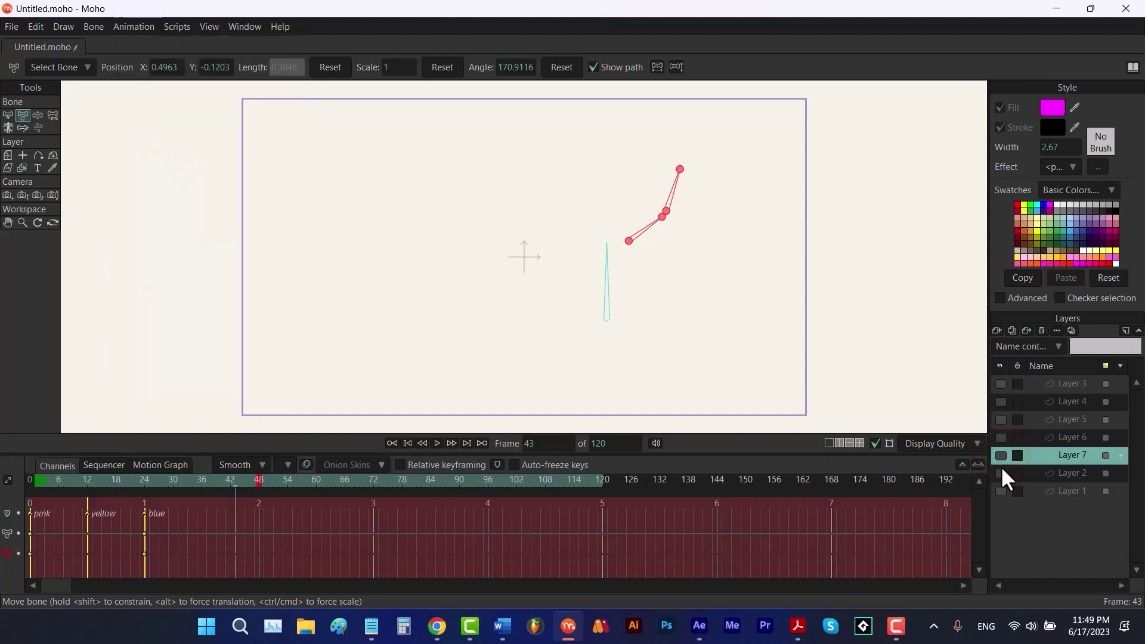
pyautogui.click(1000, 471)
pyautogui.click(1059, 472)
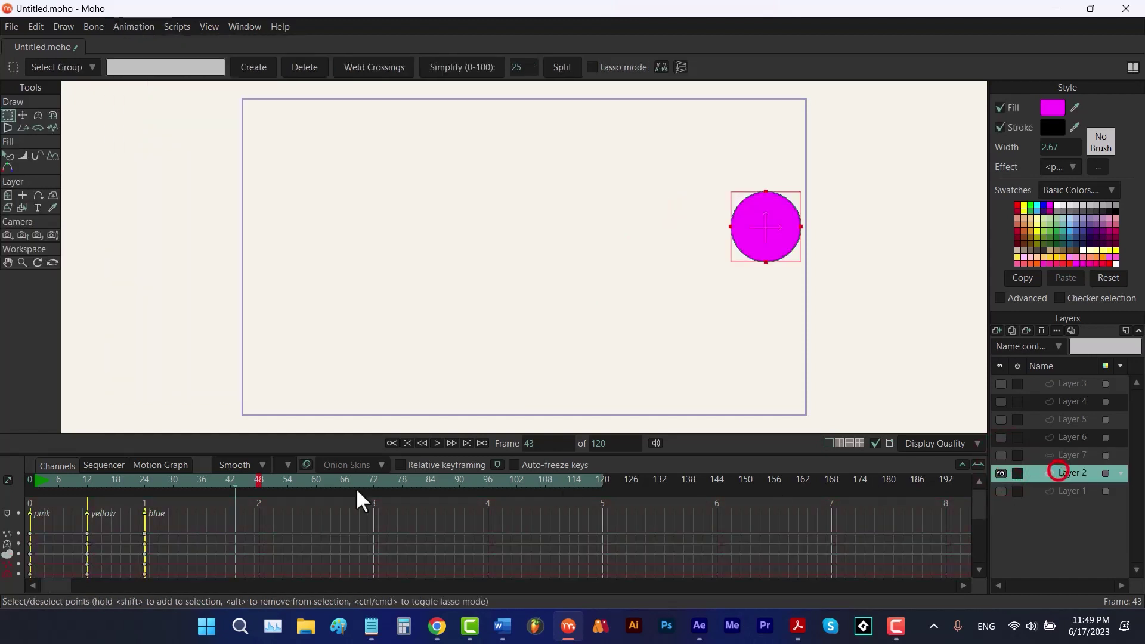
# Move the playhead to frame 36 and reset all of Layer 2's channels there.
pyautogui.click(201, 480)
pyautogui.click(120, 28)
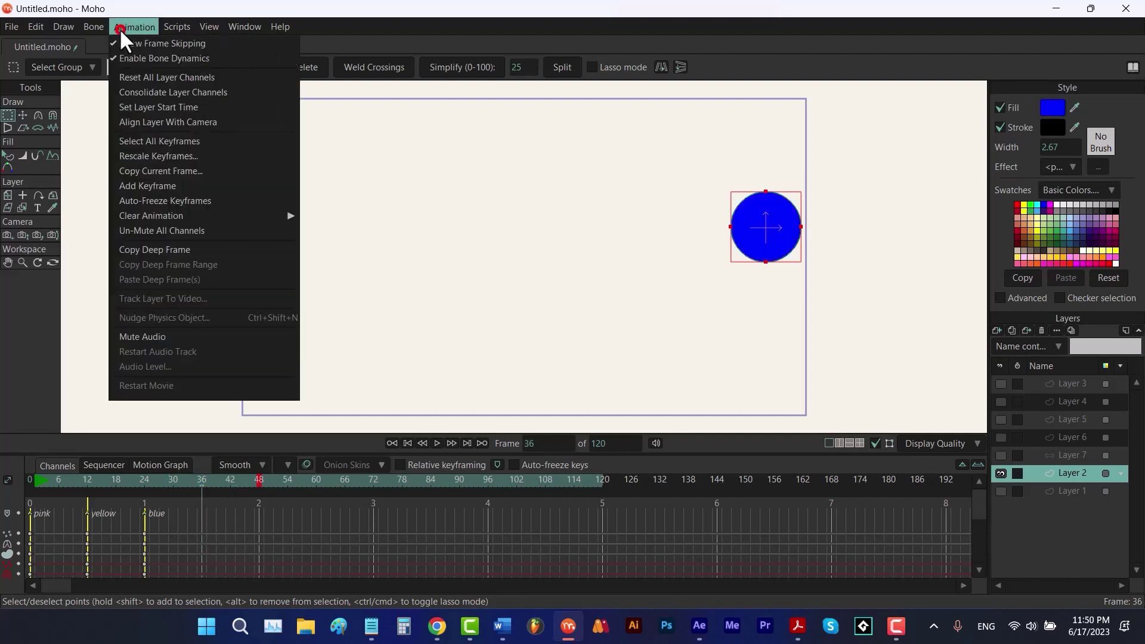
pyautogui.click(152, 78)
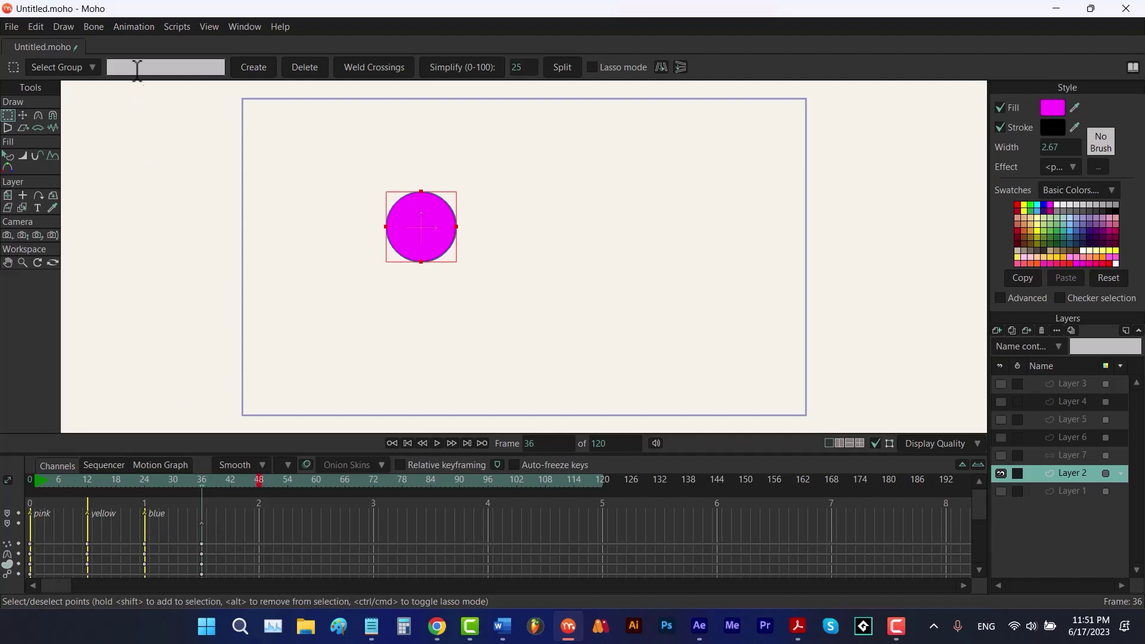
# Consolidate Layer 2's channels into a single timeline channel, and turn the consolidation off again.
pyautogui.click(133, 26)
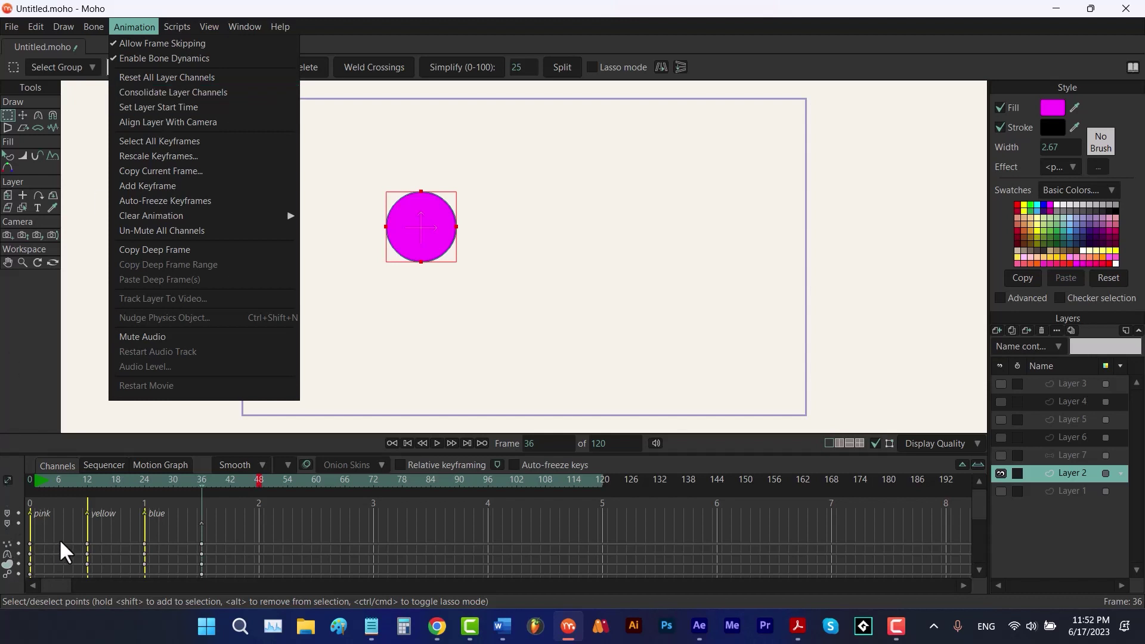
pyautogui.click(155, 91)
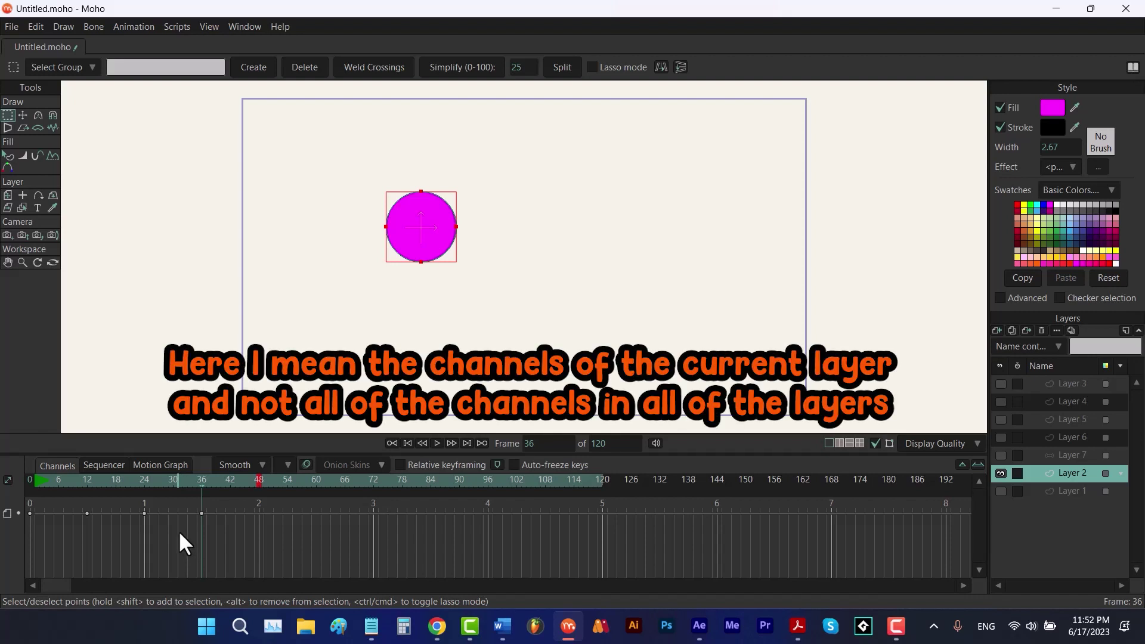
pyautogui.click(125, 24)
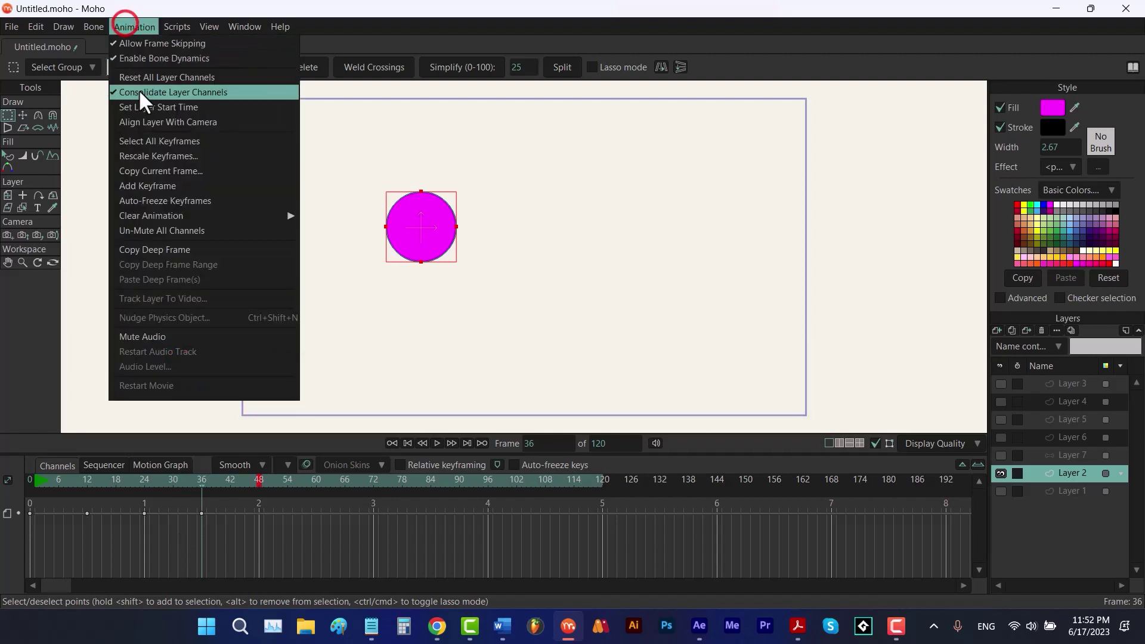
pyautogui.click(138, 92)
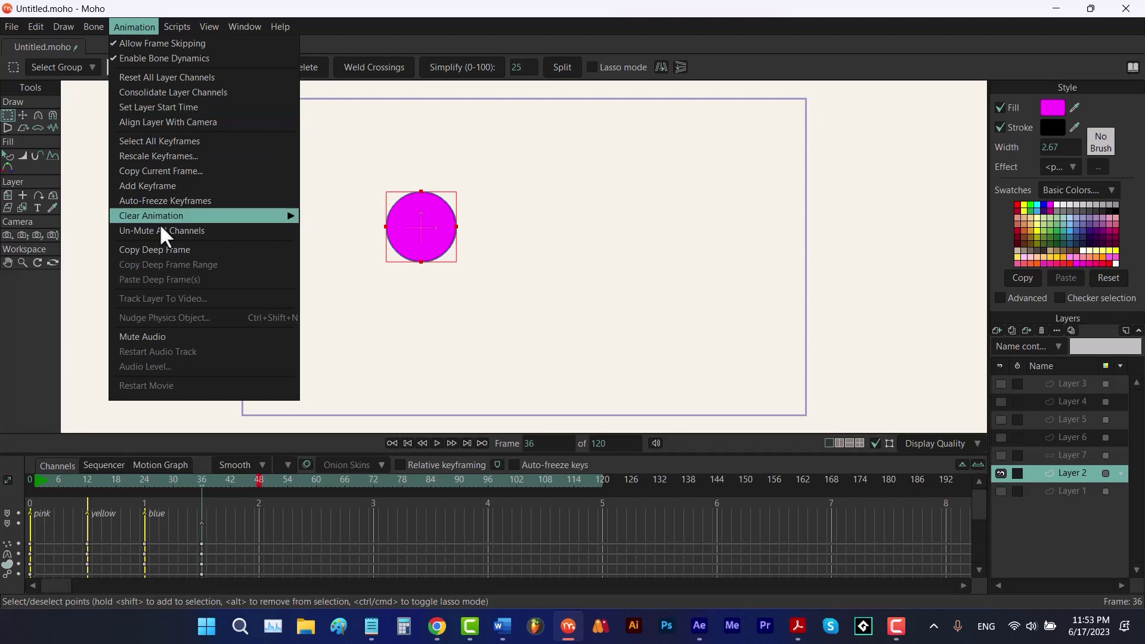
# Shift Layer 2 along the timeline in the sequencer, and set its layer start time to frame 36.
pyautogui.click(103, 465)
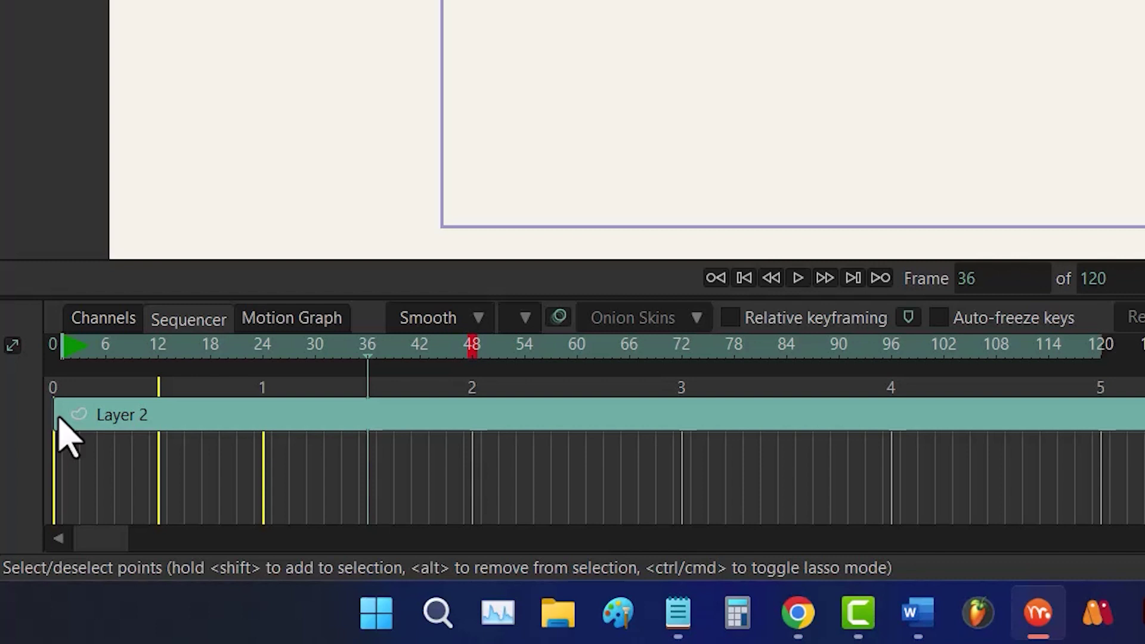
pyautogui.moveTo(189, 415); pyautogui.dragTo(472, 431)
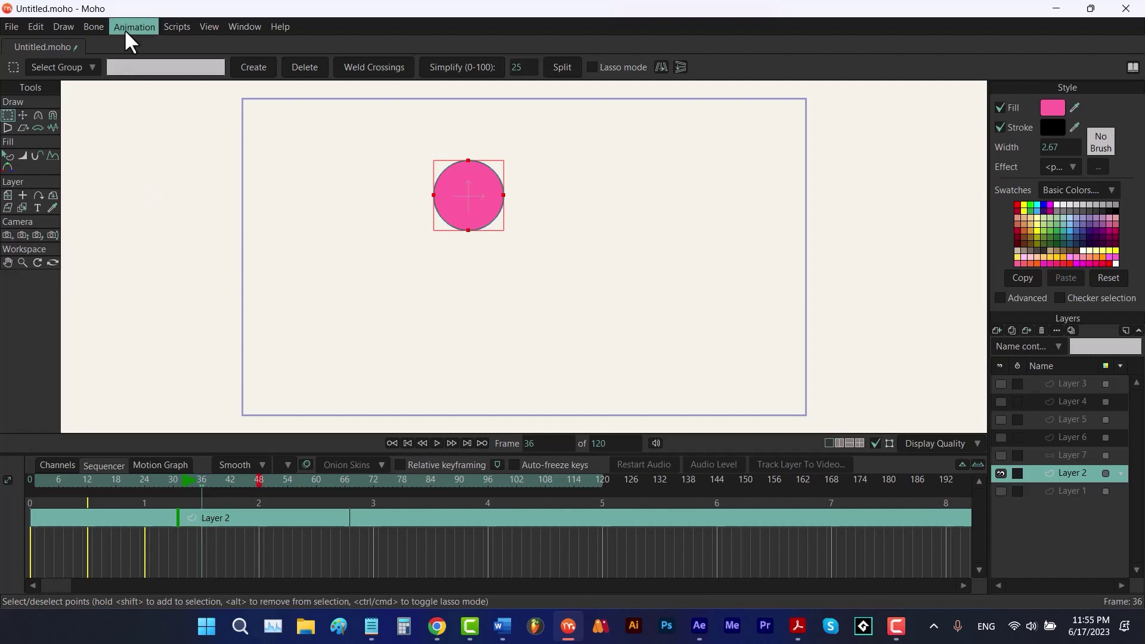
pyautogui.click(125, 30)
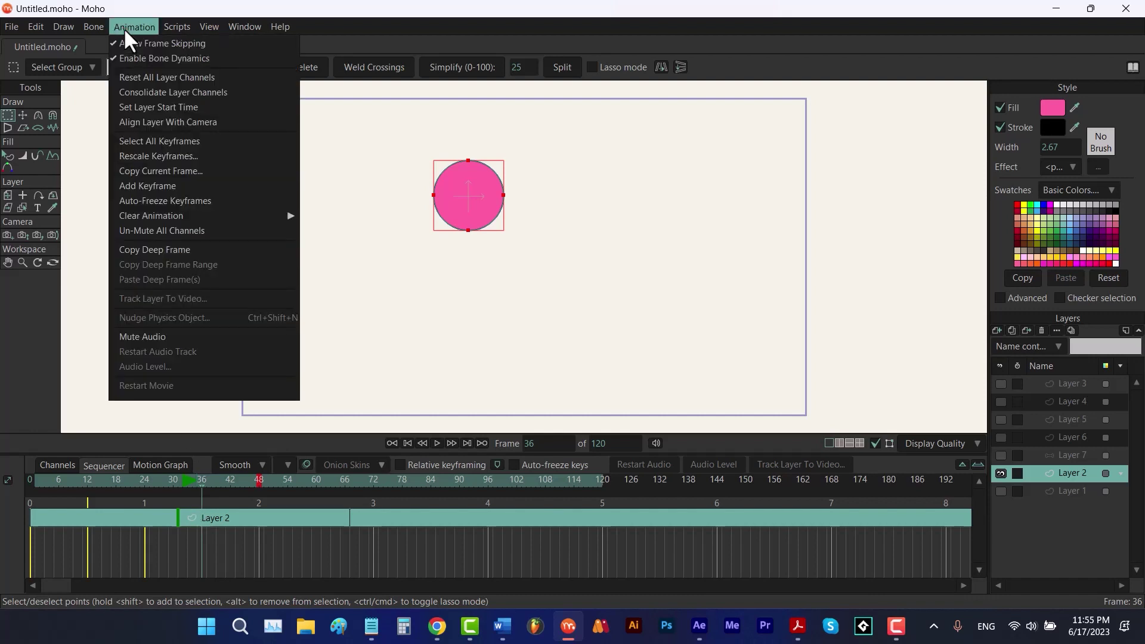
pyautogui.click(160, 109)
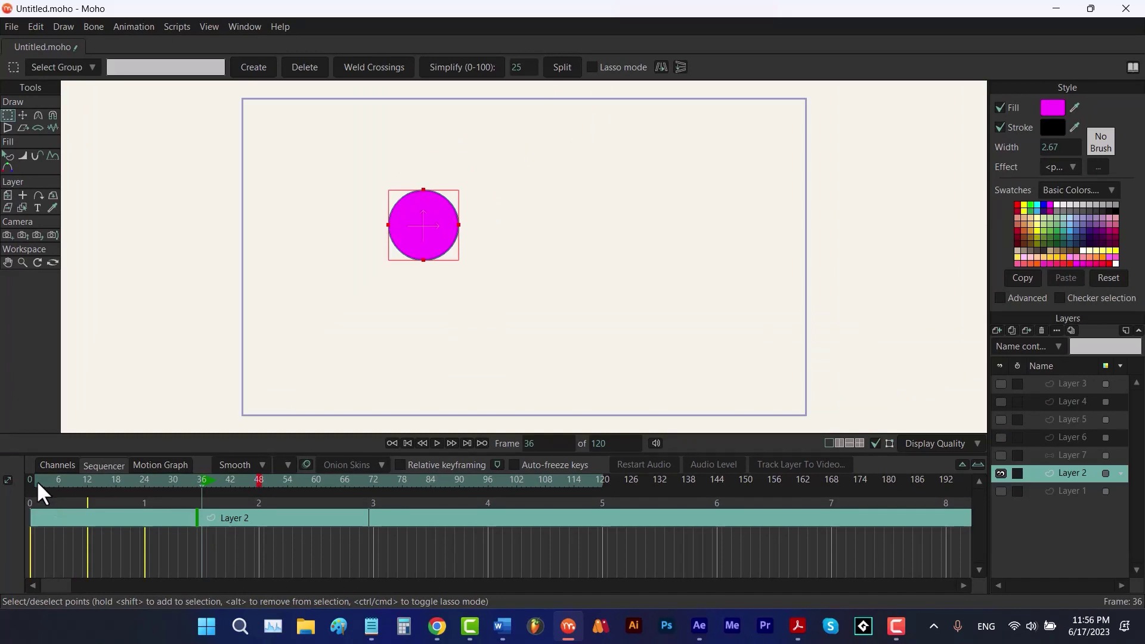
# Move the playhead to frame 1 and set Layer 2's start time to that frame.
pyautogui.click(34, 479)
pyautogui.click(133, 25)
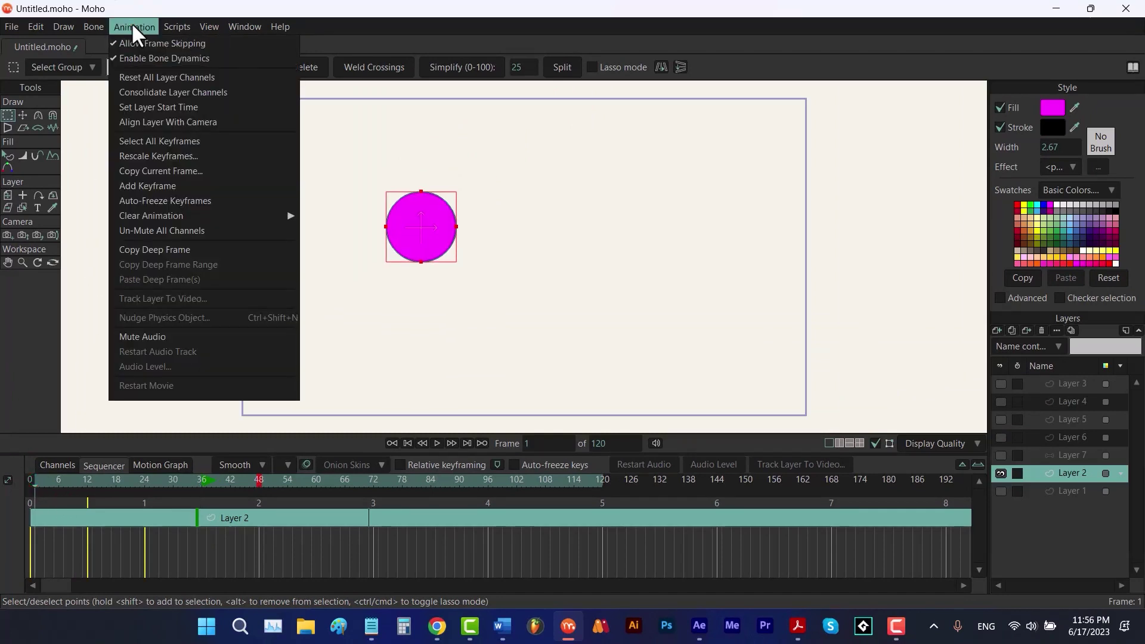
pyautogui.click(146, 107)
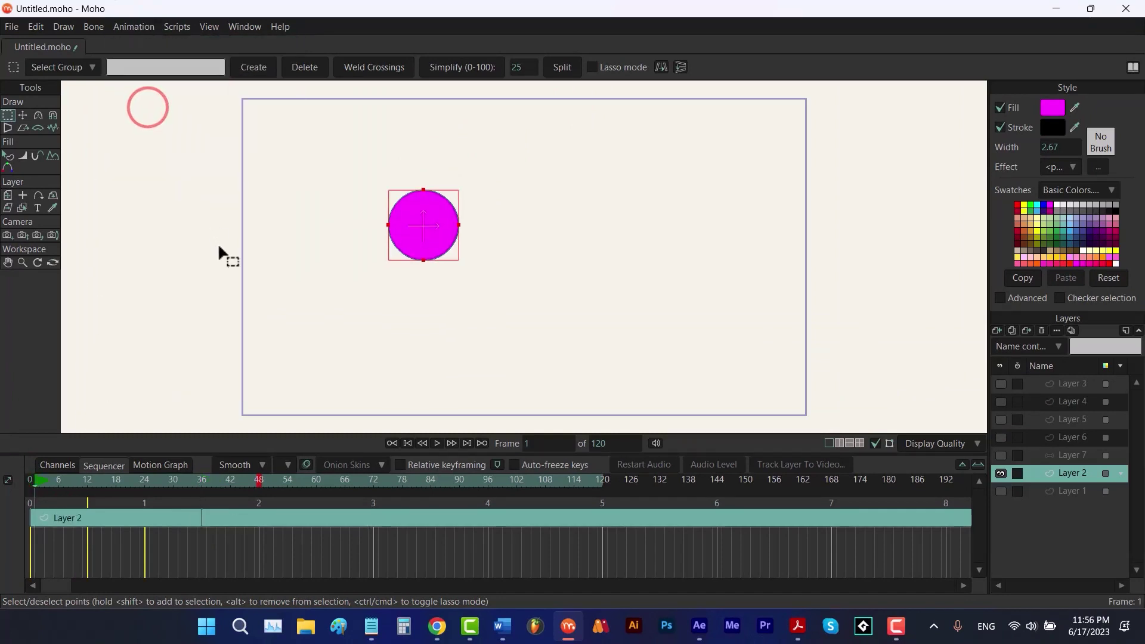
# Return to the timeline's channel view and select all keyframes of Layer 2.
pyautogui.click(132, 27)
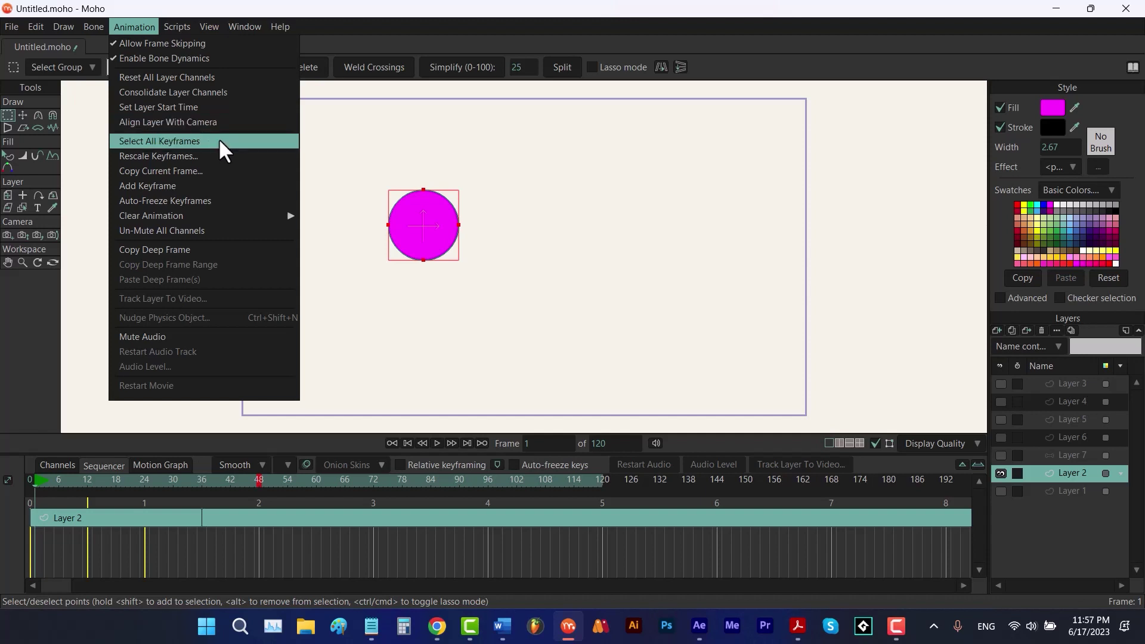
pyautogui.click(76, 465)
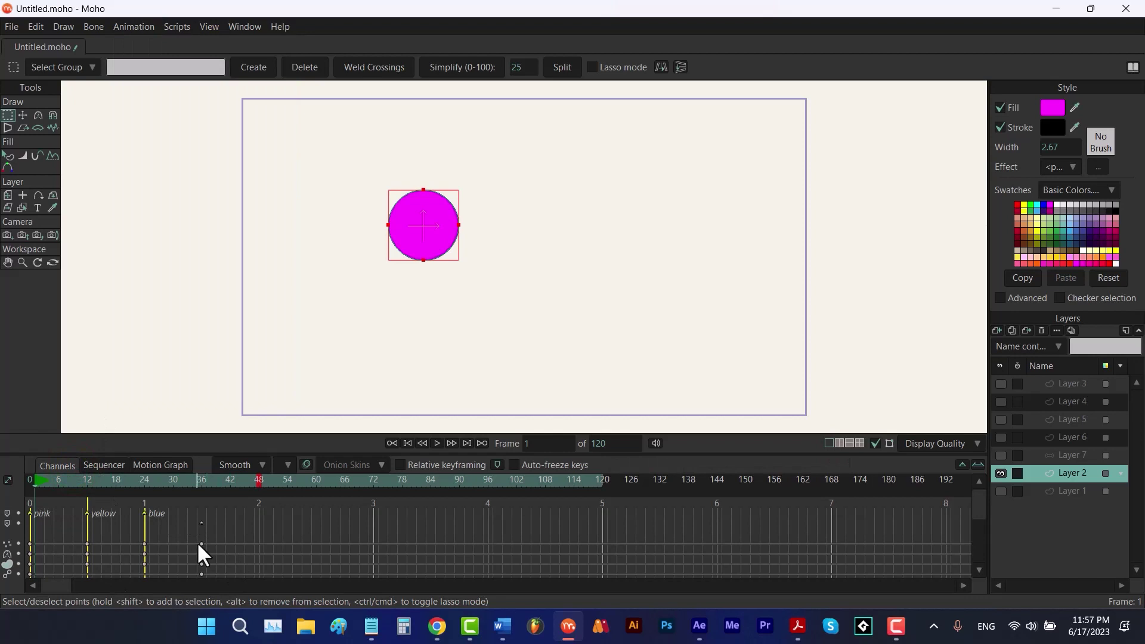
pyautogui.click(133, 26)
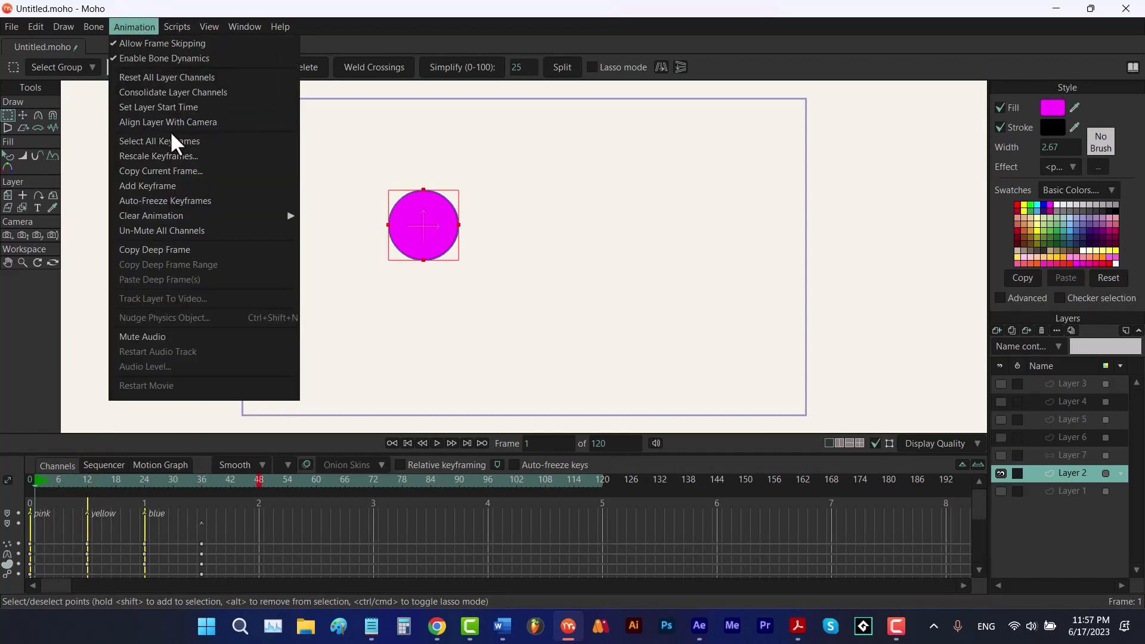
pyautogui.click(174, 142)
# Rescale the keyframes of the entire document from end frame 36 to new end frame 48.
pyautogui.click(135, 26)
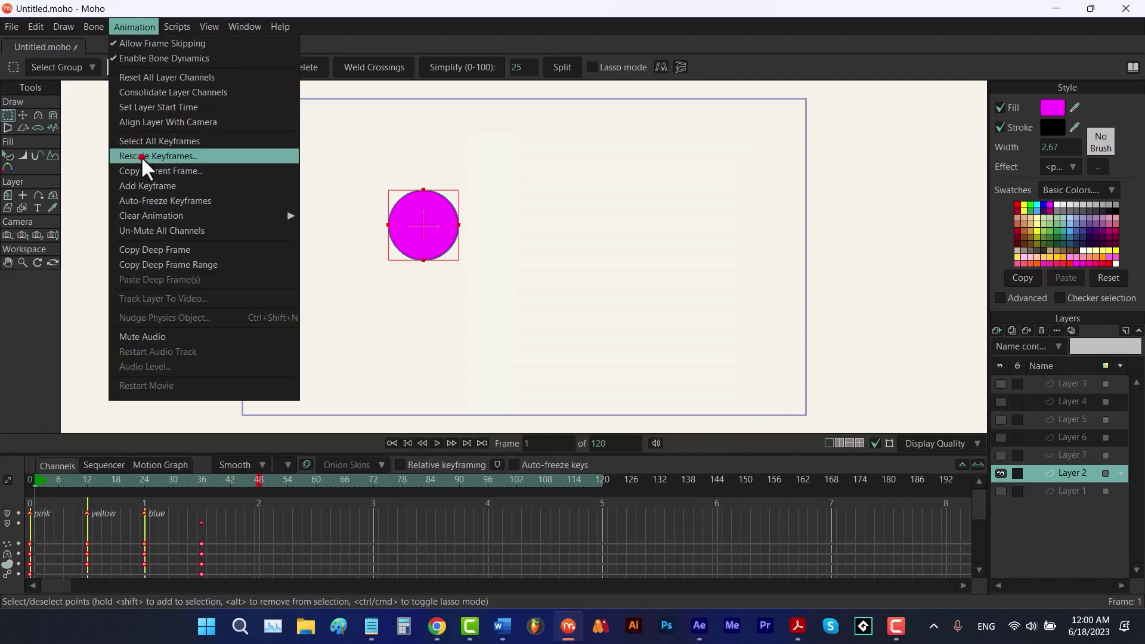
pyautogui.click(141, 156)
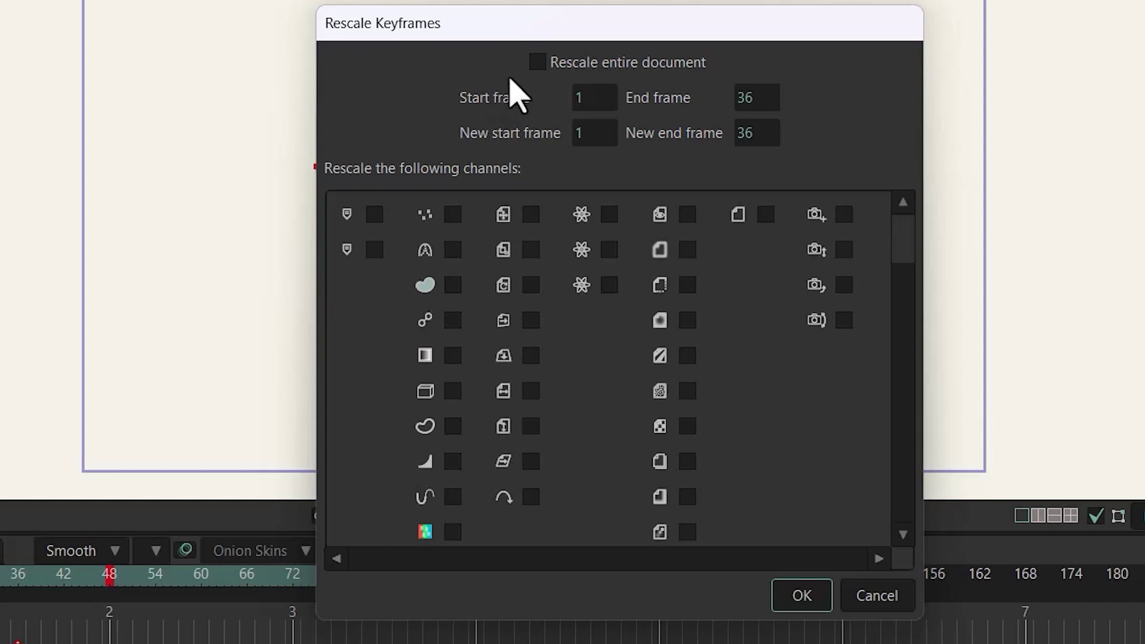
pyautogui.click(536, 63)
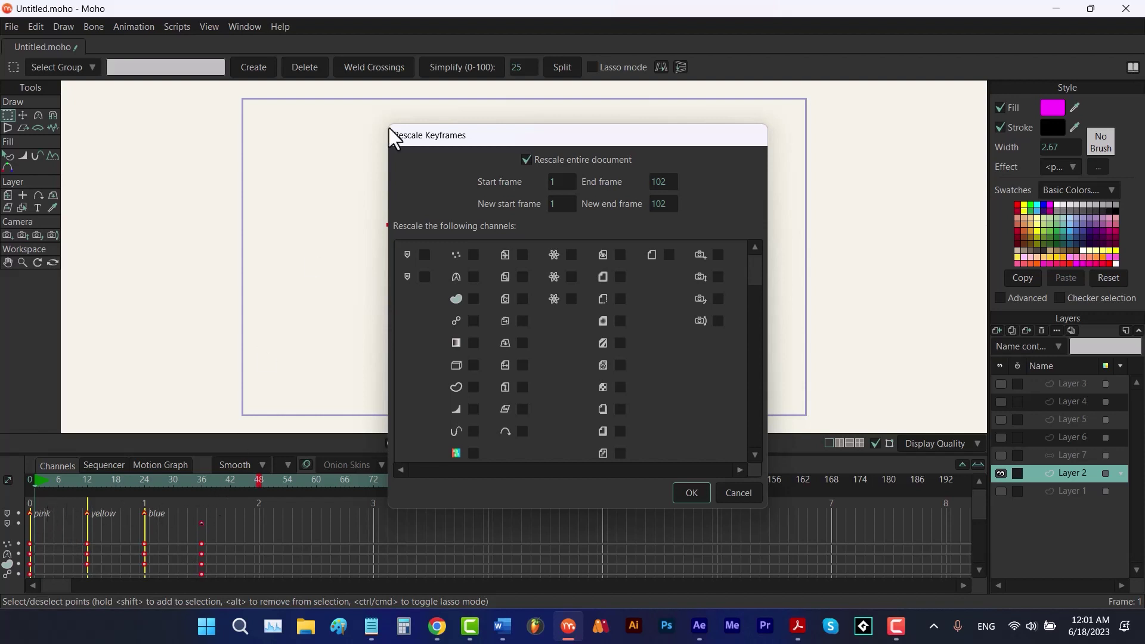
pyautogui.doubleClick(664, 180)
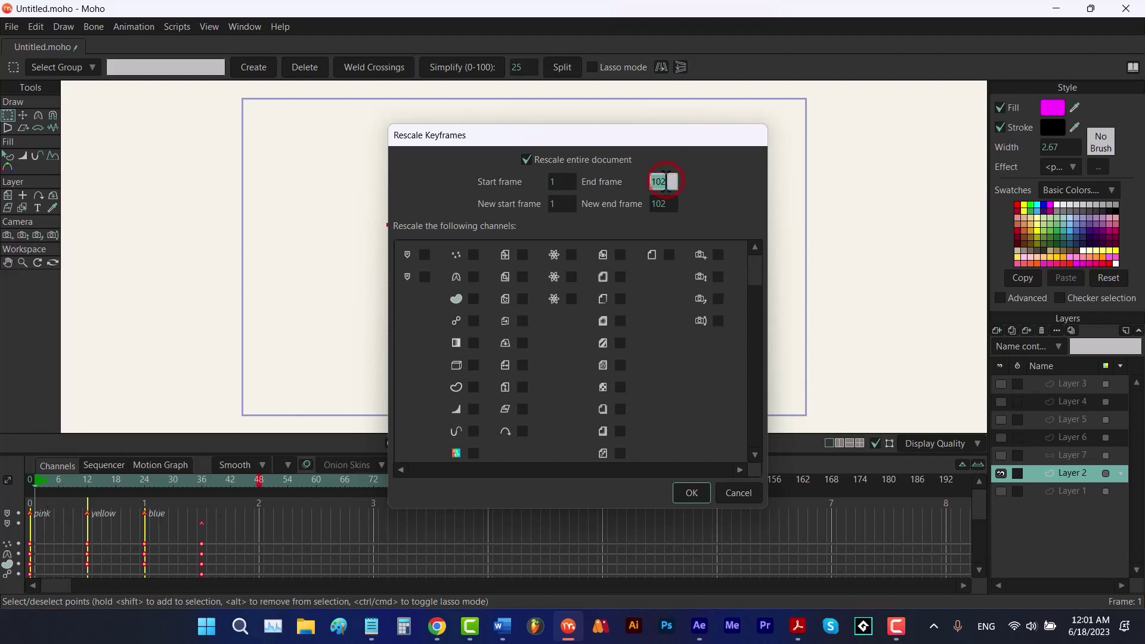
pyautogui.write('36')
pyautogui.click(691, 191)
pyautogui.doubleClick(664, 207)
pyautogui.write('48')
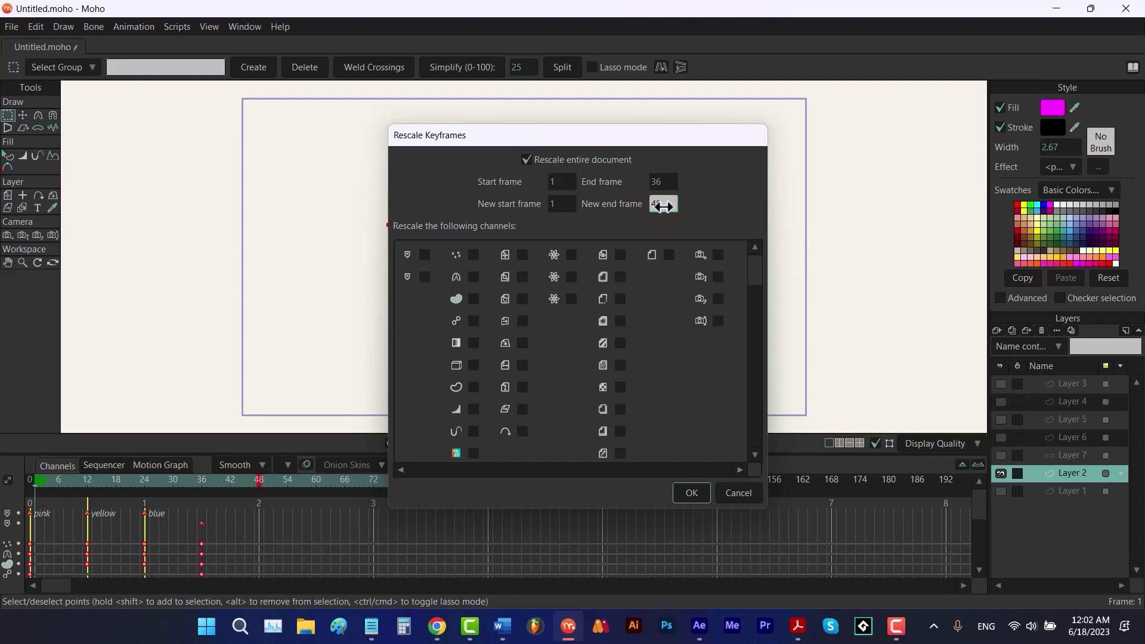
pyautogui.click(706, 215)
pyautogui.click(689, 494)
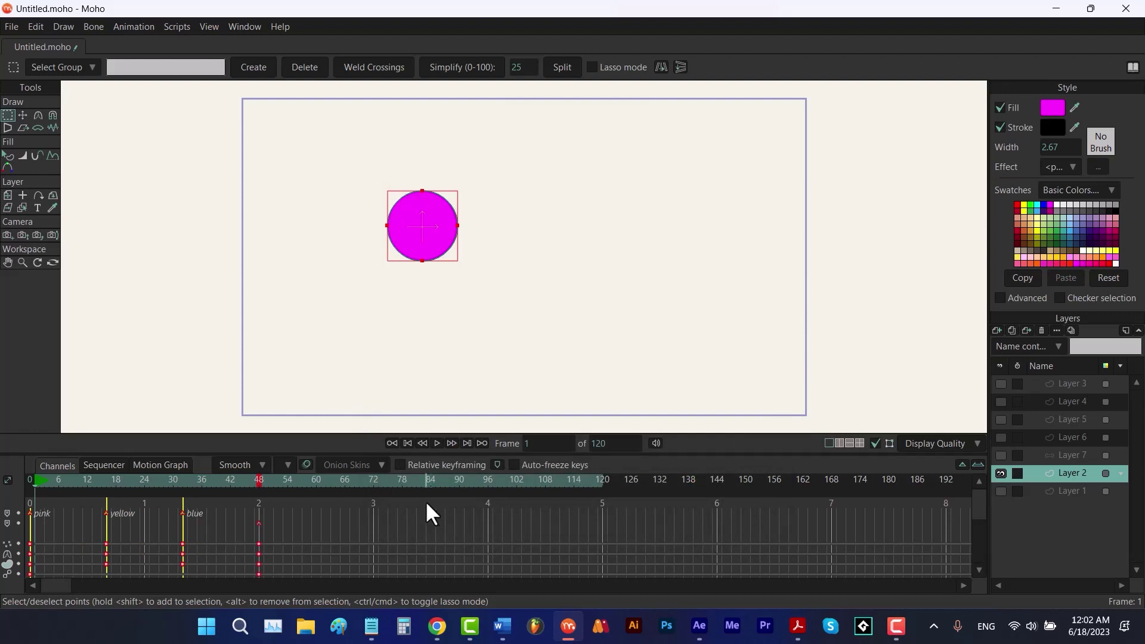
# Examine the options for copying the current frame, and cancel without copying.
pyautogui.click(130, 26)
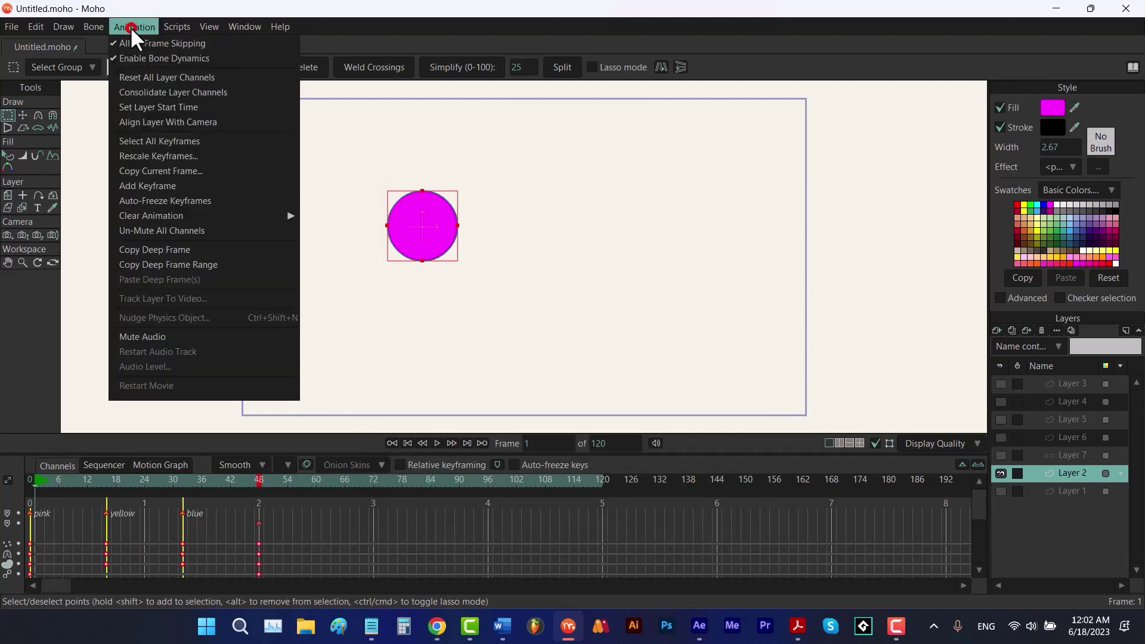
pyautogui.click(188, 169)
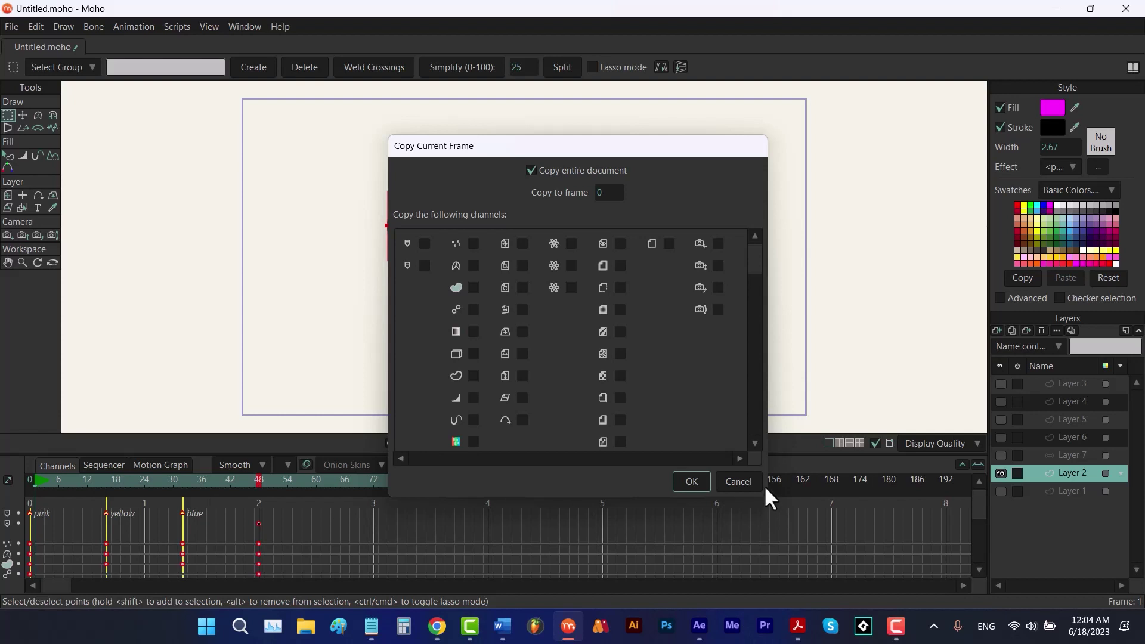
pyautogui.click(738, 482)
# Add a single keyframe at frame 66 in Layer 2's point motion channel.
pyautogui.click(141, 26)
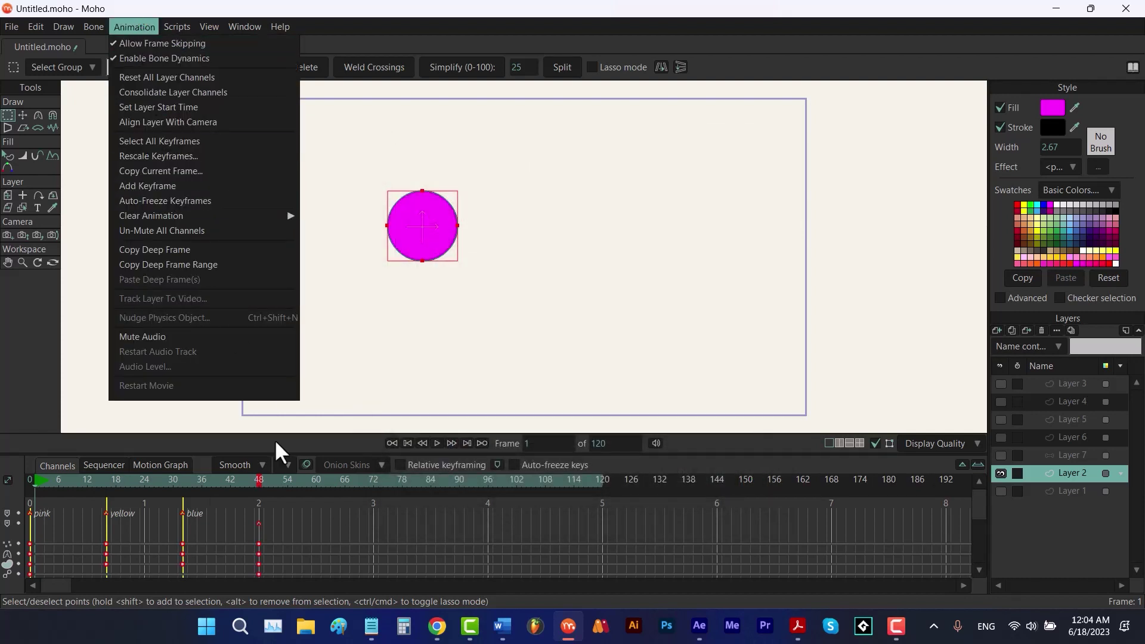
pyautogui.click(344, 485)
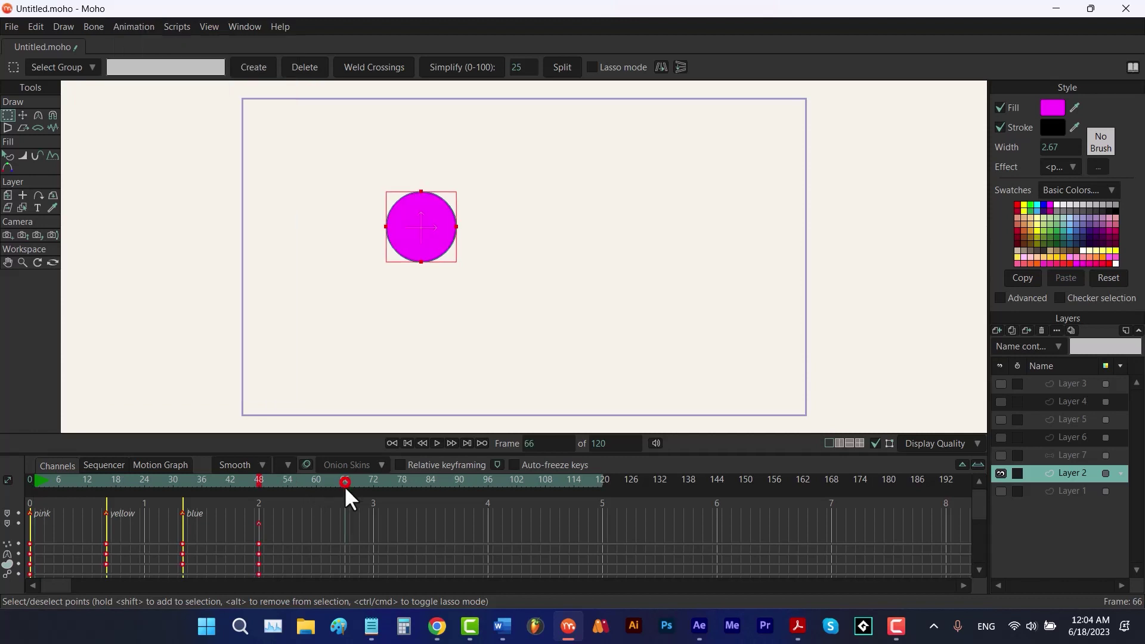
pyautogui.rightClick(344, 542)
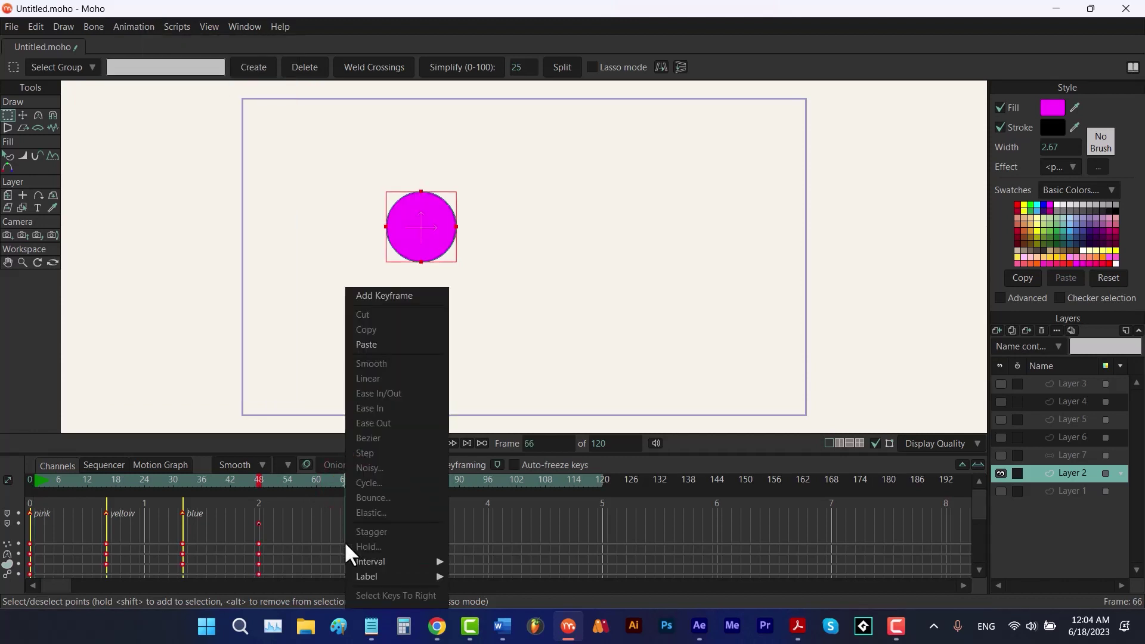
pyautogui.click(380, 296)
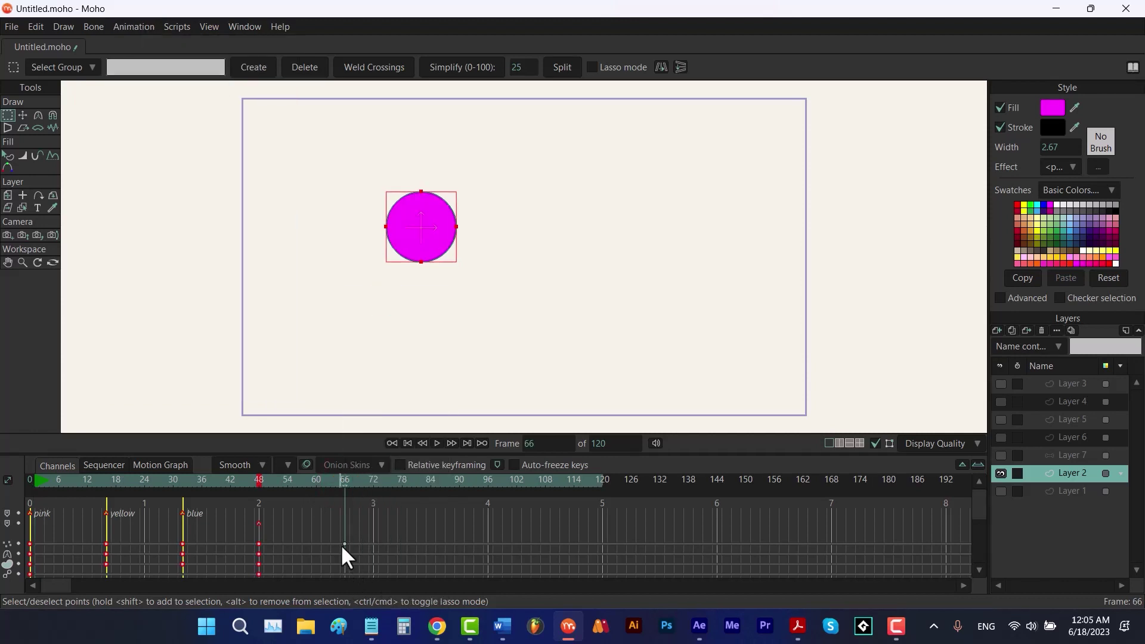
# Move the playhead to frame 59 and add a keyframe there across Layer 2's animated channels.
pyautogui.click(310, 482)
pyautogui.click(133, 27)
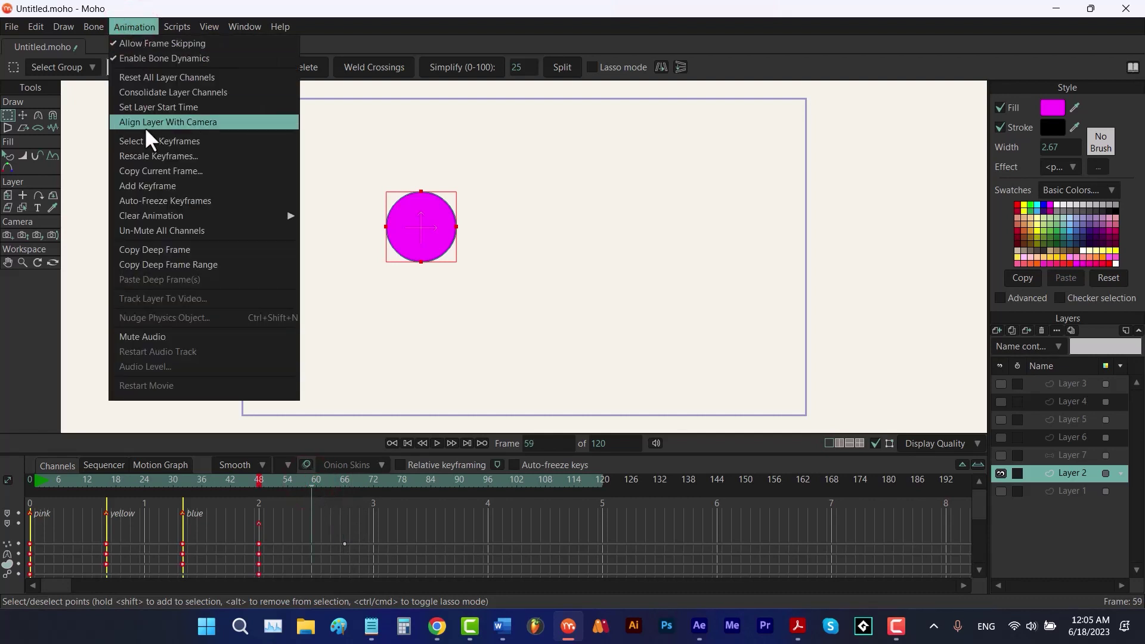
pyautogui.click(156, 190)
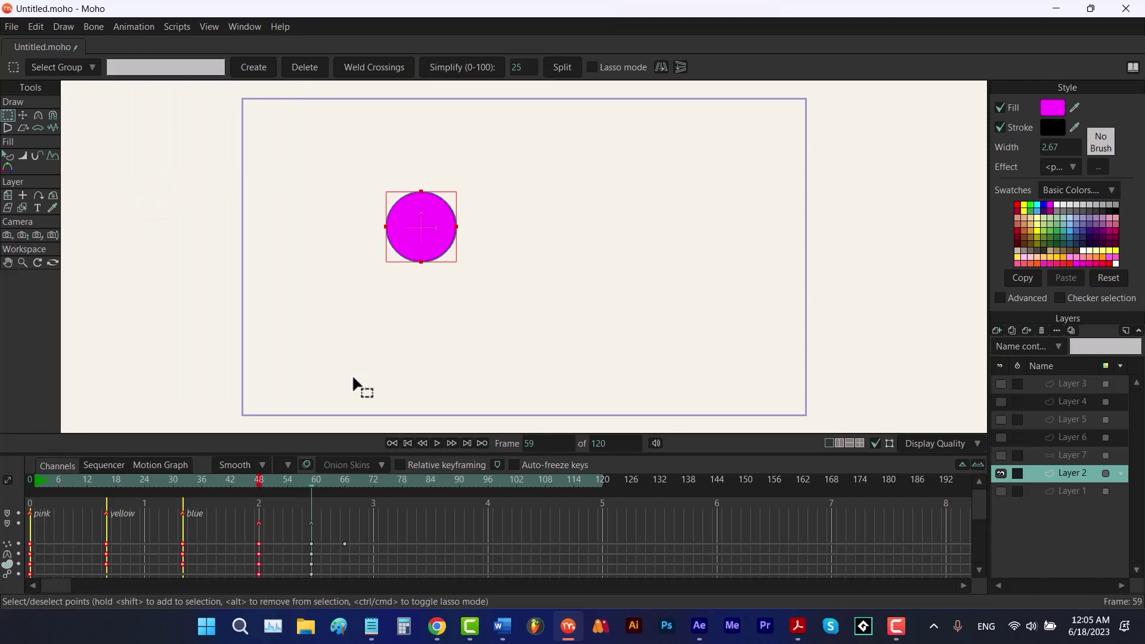
pyautogui.click(149, 26)
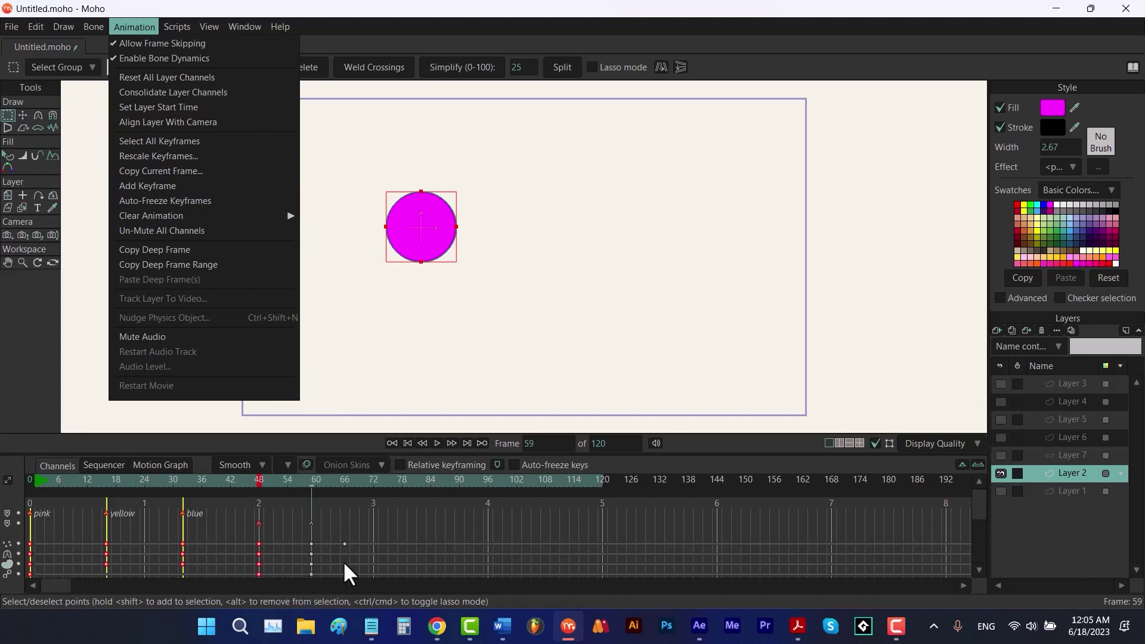
# Add a keyframe at frame 62 only in Layer 2's channel directly below point motion.
pyautogui.click(327, 480)
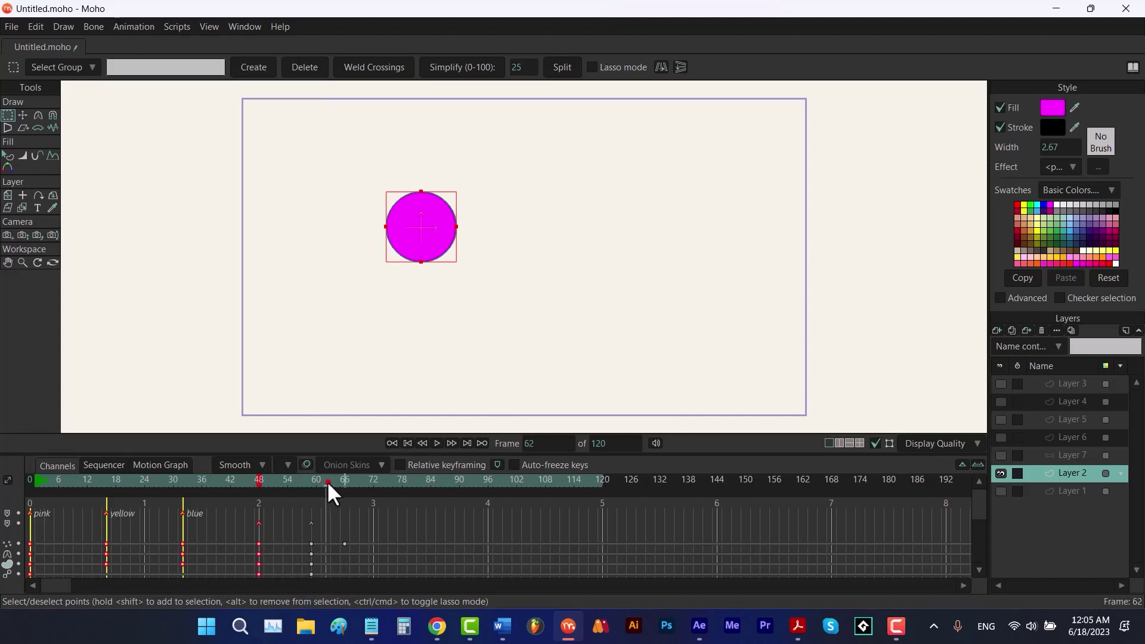
pyautogui.click(327, 480)
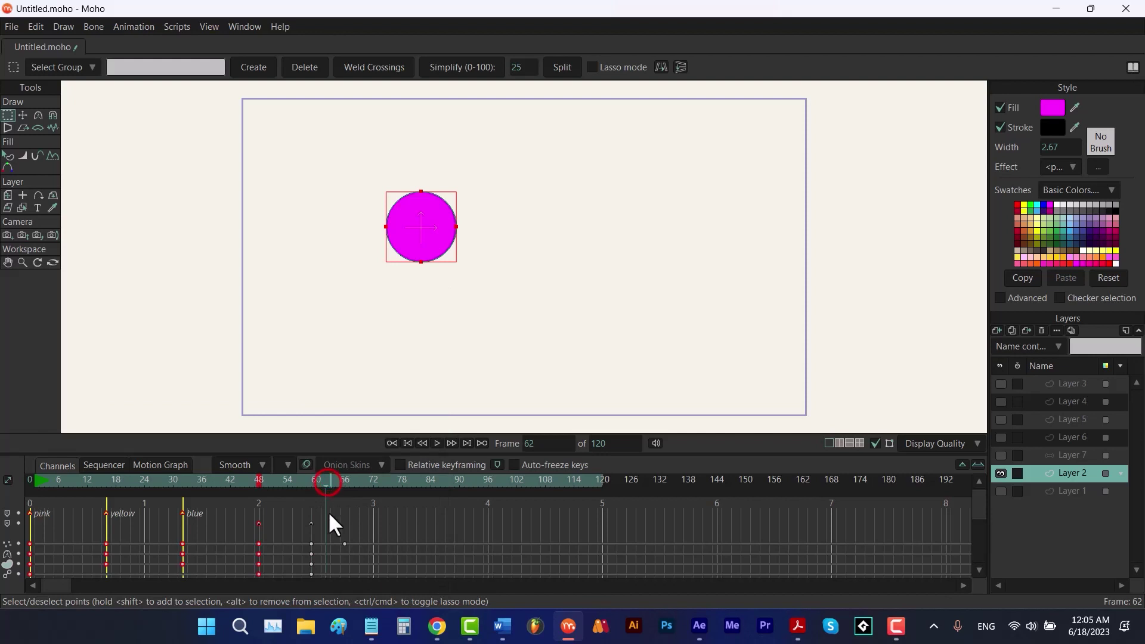
pyautogui.rightClick(327, 553)
pyautogui.click(362, 297)
# Clear all of Layer 2's animation after frame 42.
pyautogui.click(128, 30)
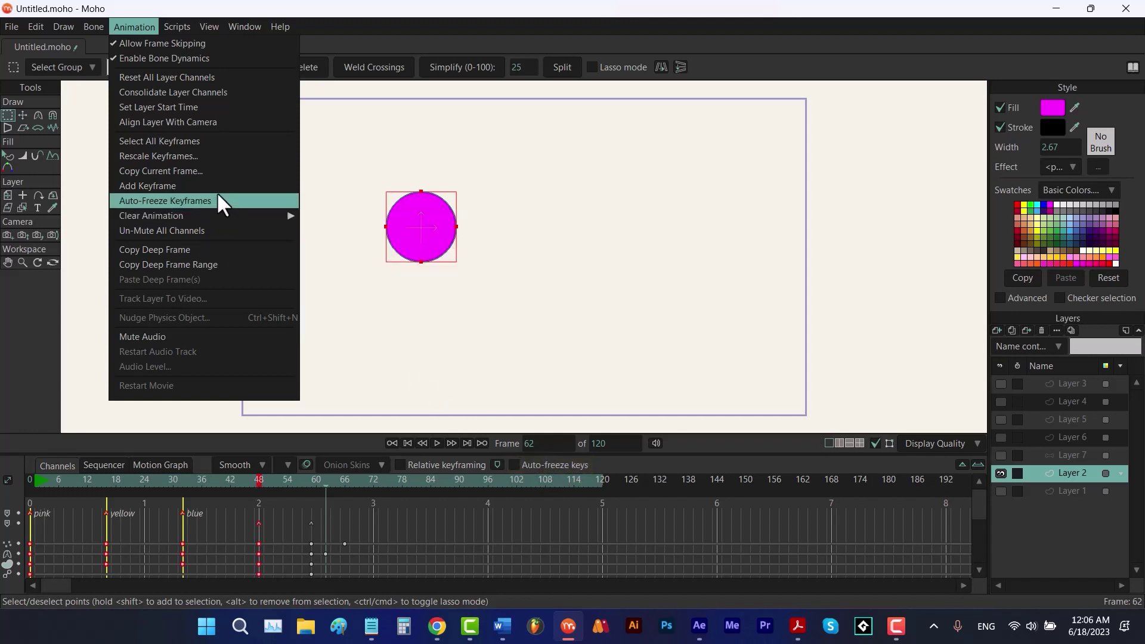
pyautogui.moveTo(238, 214)
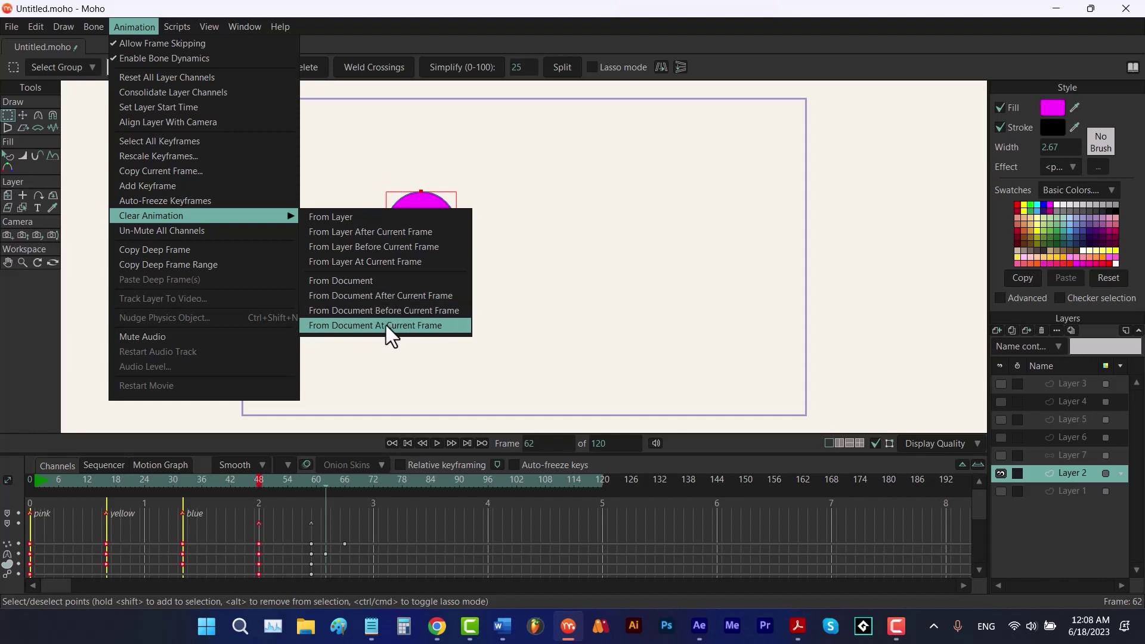
pyautogui.click(228, 481)
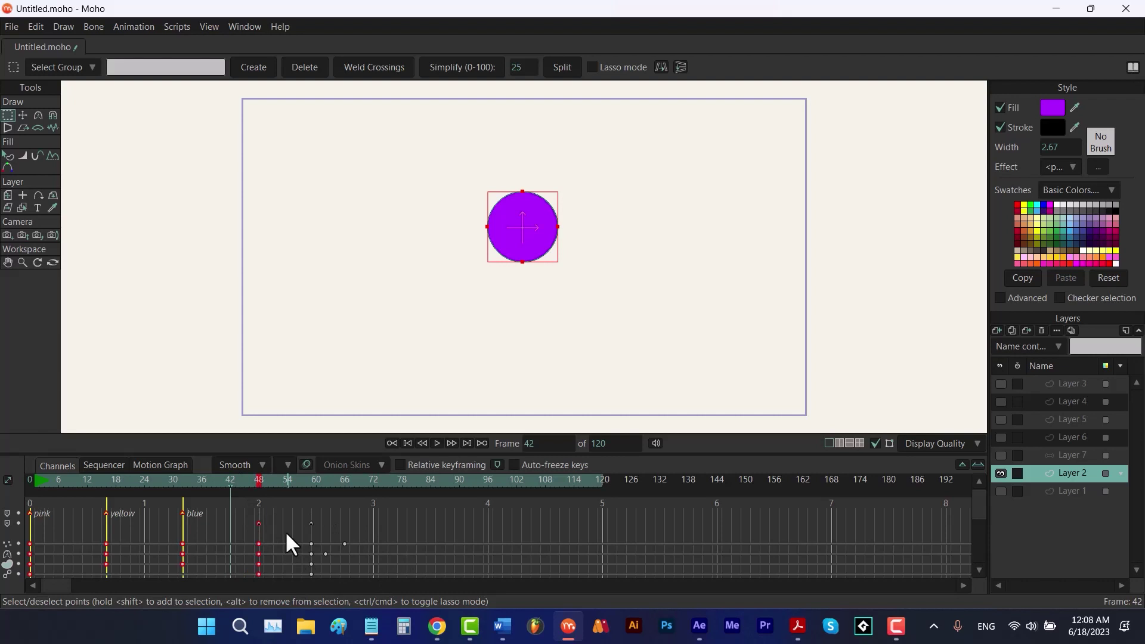
pyautogui.click(132, 26)
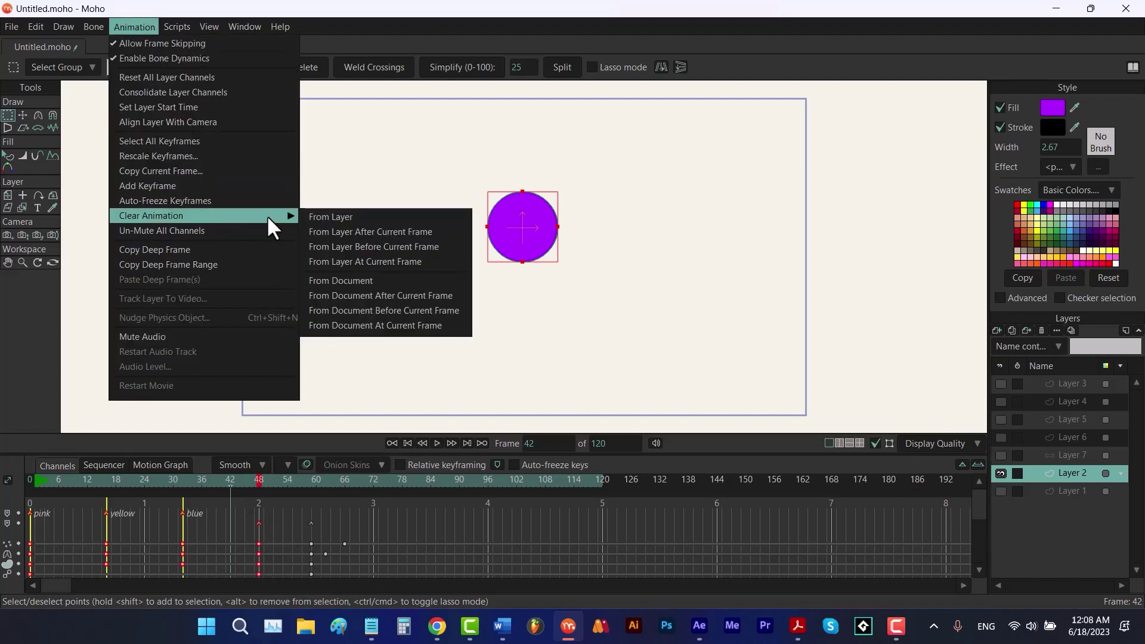
pyautogui.click(346, 232)
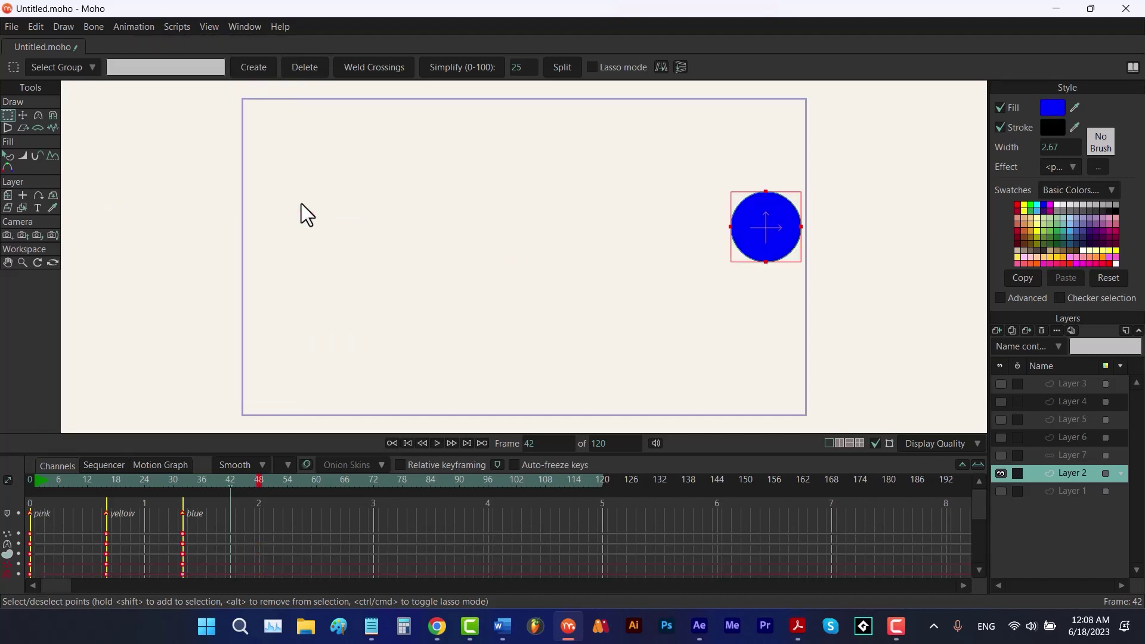
# Mute Layer 2's point motion channel and the channel below it, and un-mute all channels together.
pyautogui.click(149, 24)
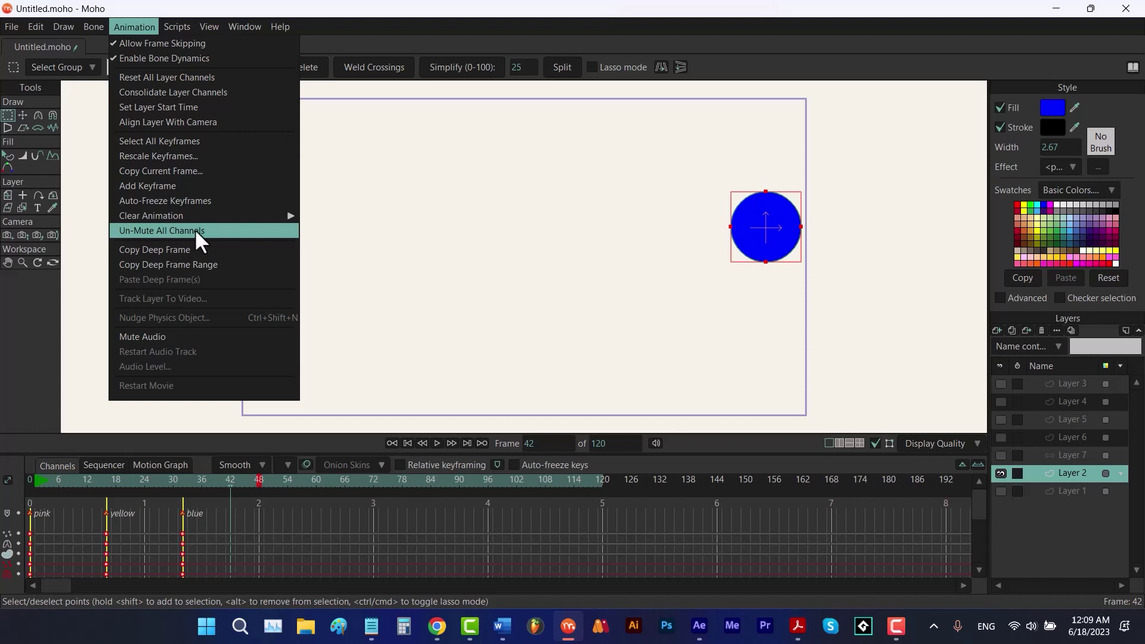
pyautogui.click(16, 531)
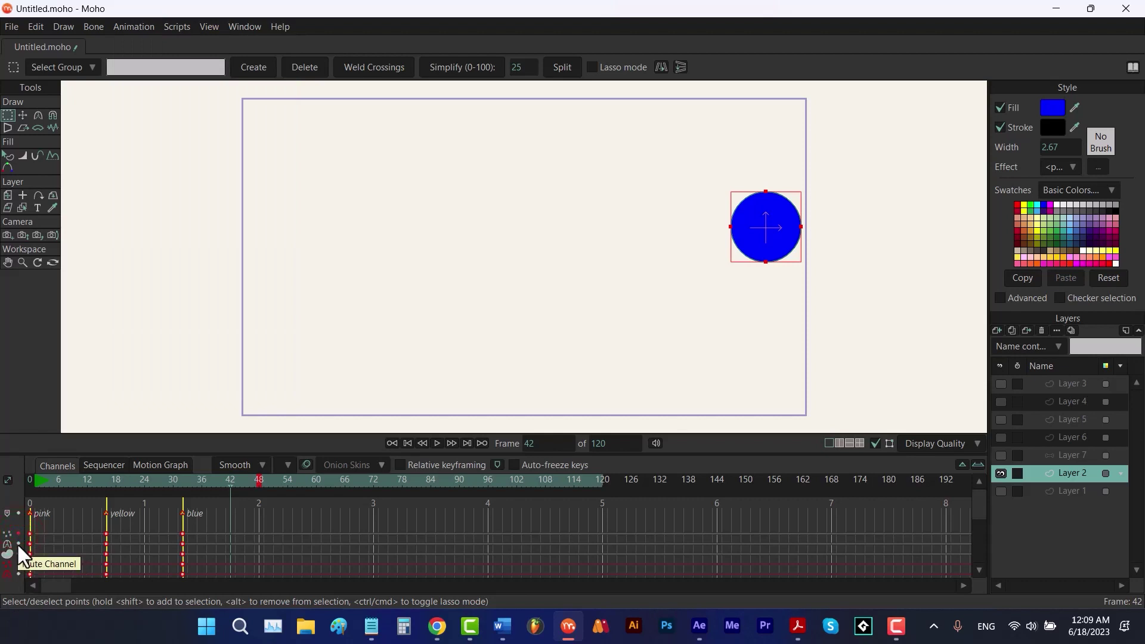
pyautogui.click(18, 544)
pyautogui.click(135, 27)
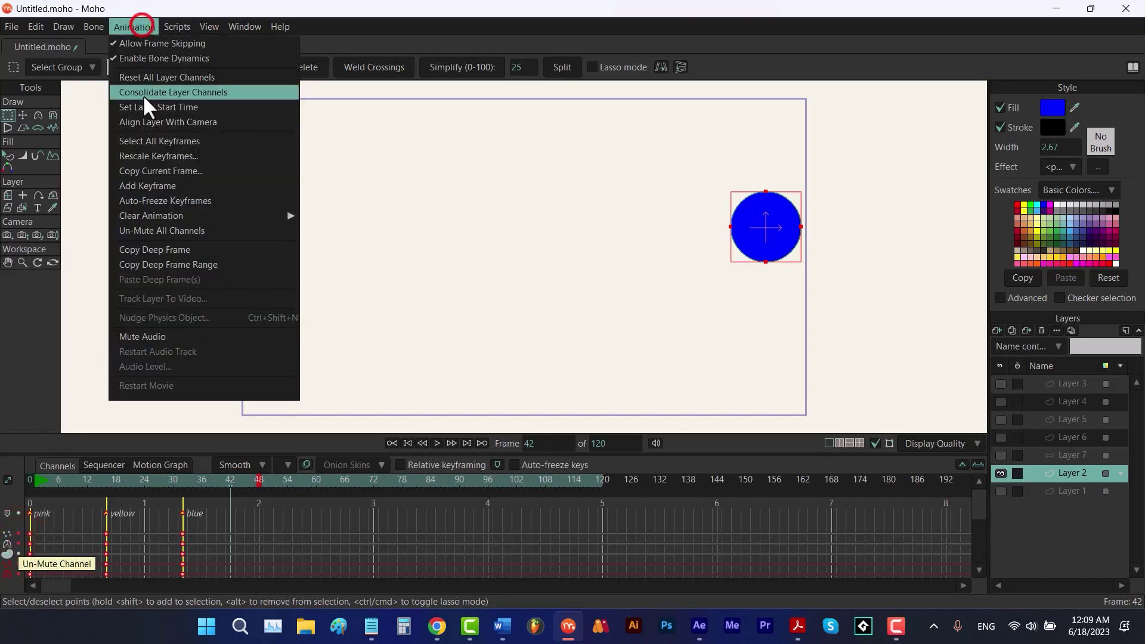
pyautogui.click(162, 227)
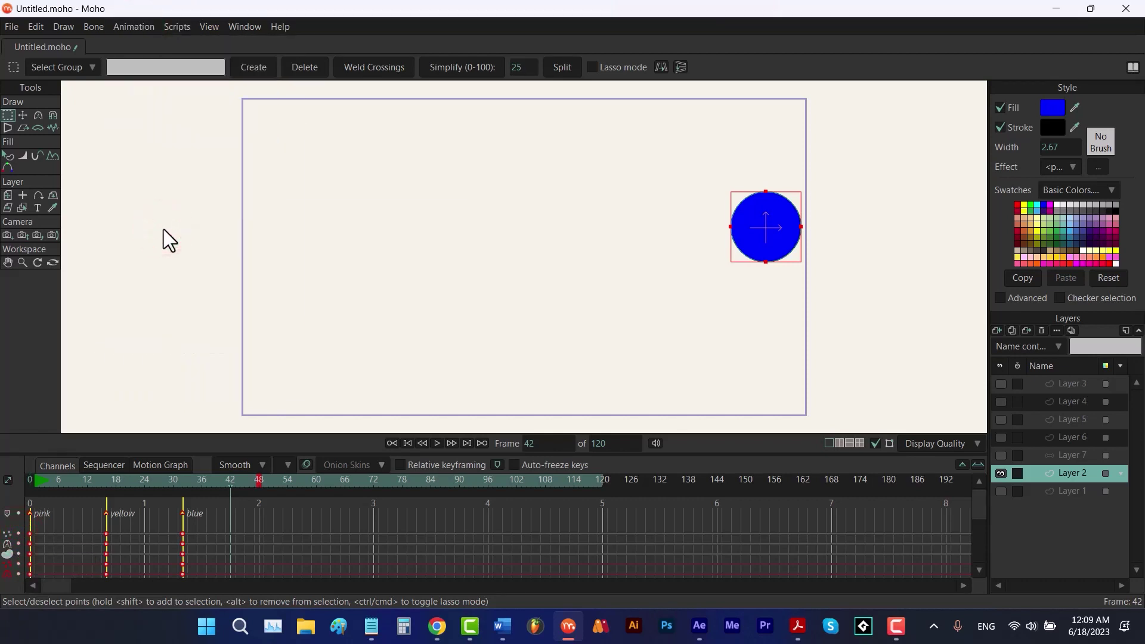
# Hide Layer 2, show and select bone Layer 7, and return to frame 0.
pyautogui.click(135, 26)
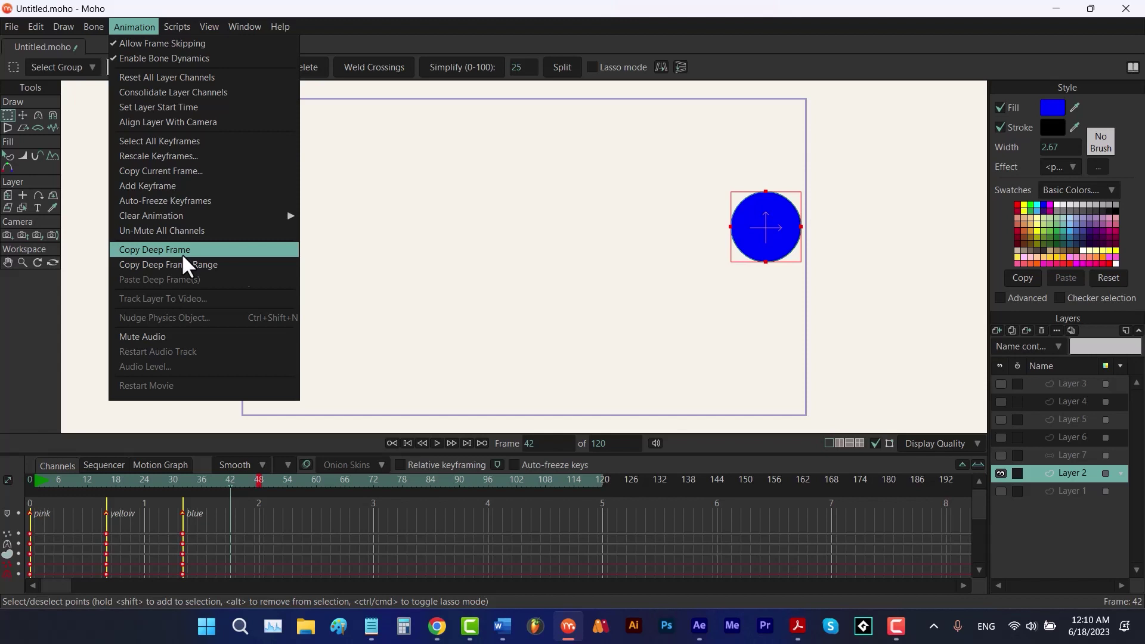
pyautogui.click(1001, 473)
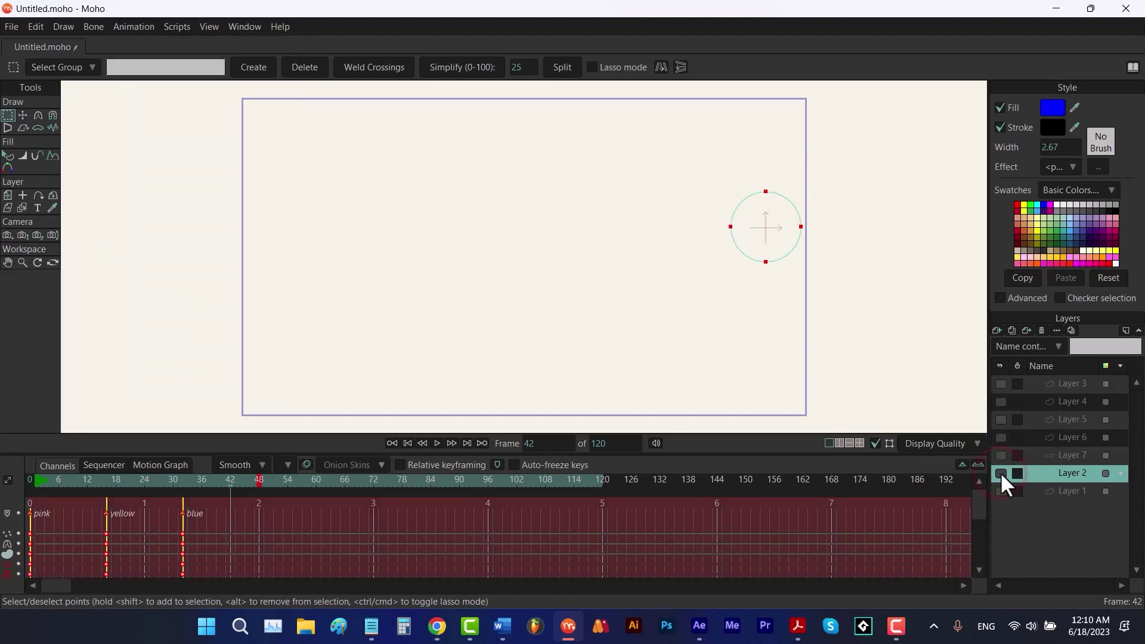
pyautogui.click(1000, 455)
pyautogui.click(1061, 457)
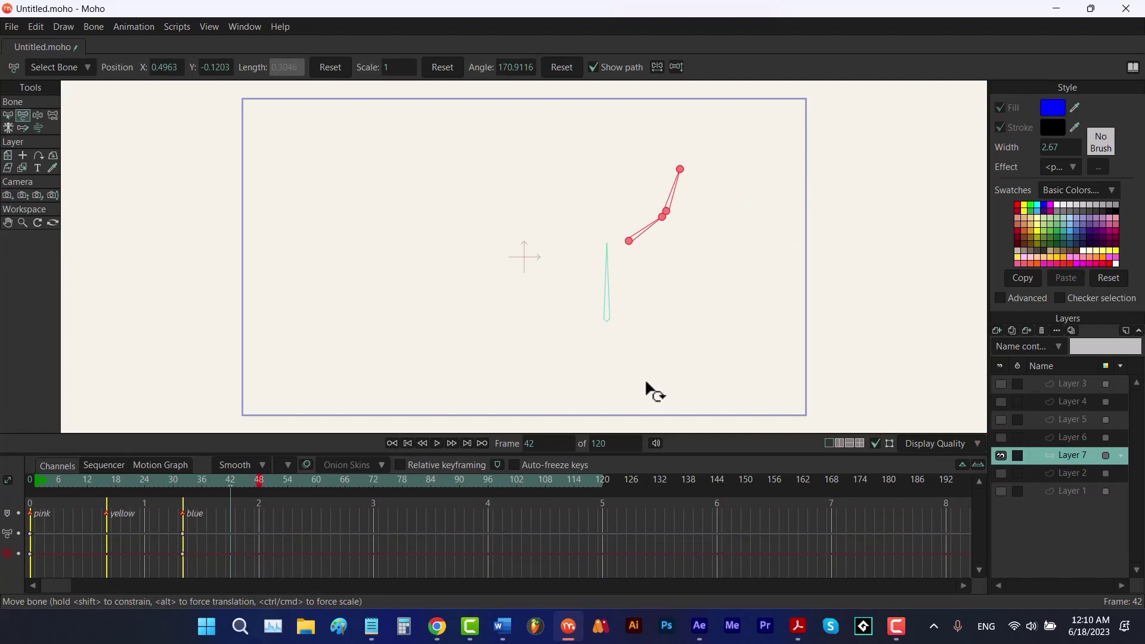
pyautogui.click(407, 443)
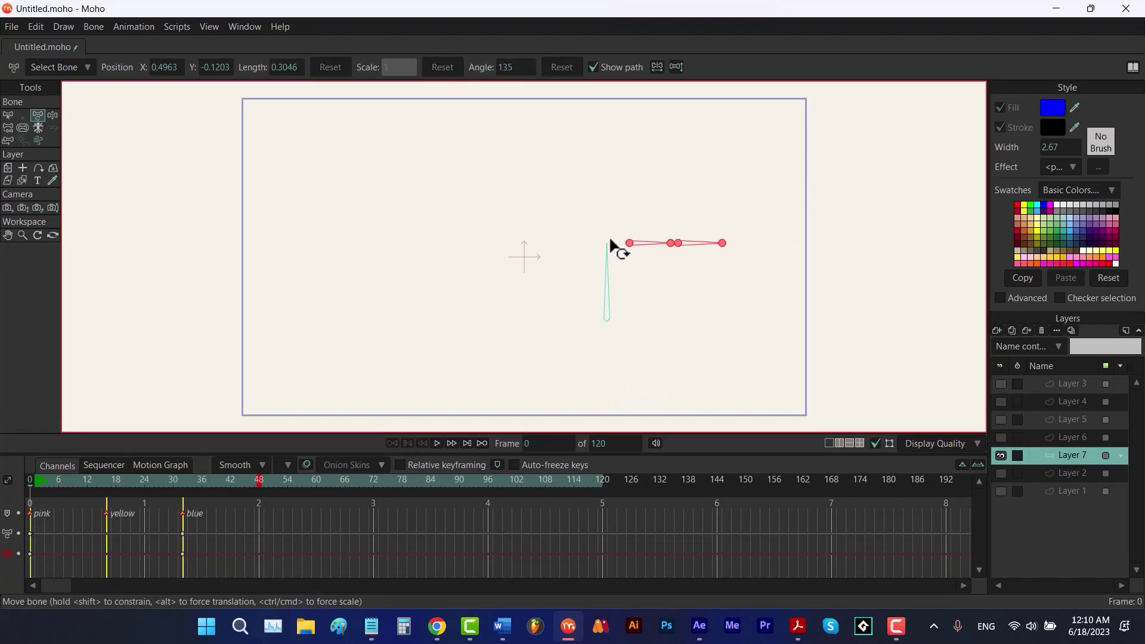
# Create a new vector layer and nest it inside bone Layer 7.
pyautogui.click(996, 330)
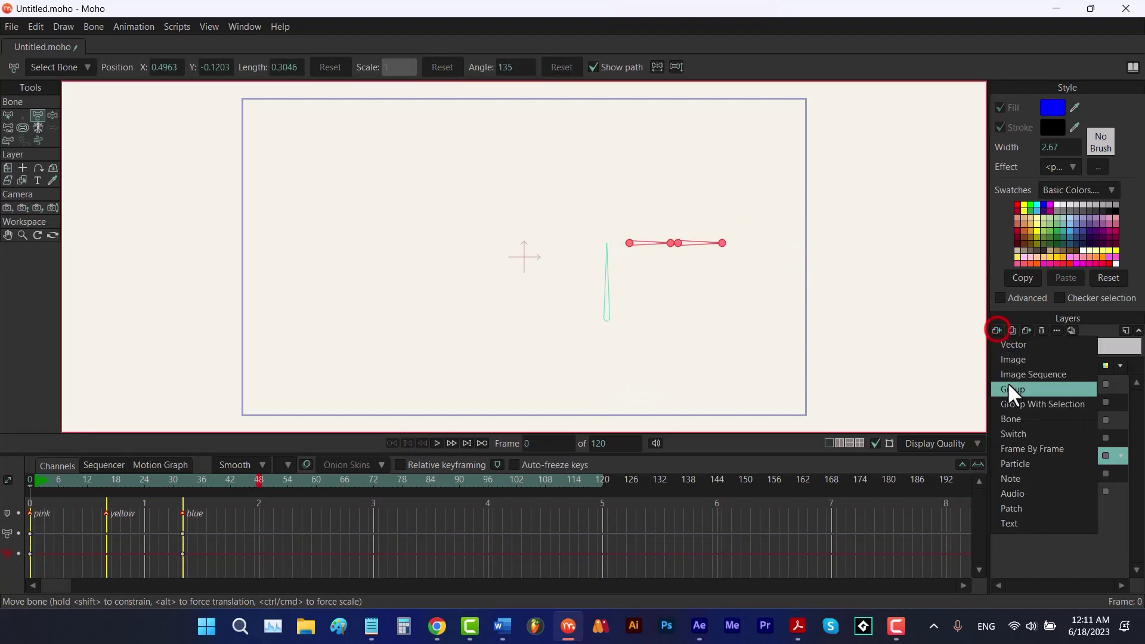
pyautogui.click(1030, 344)
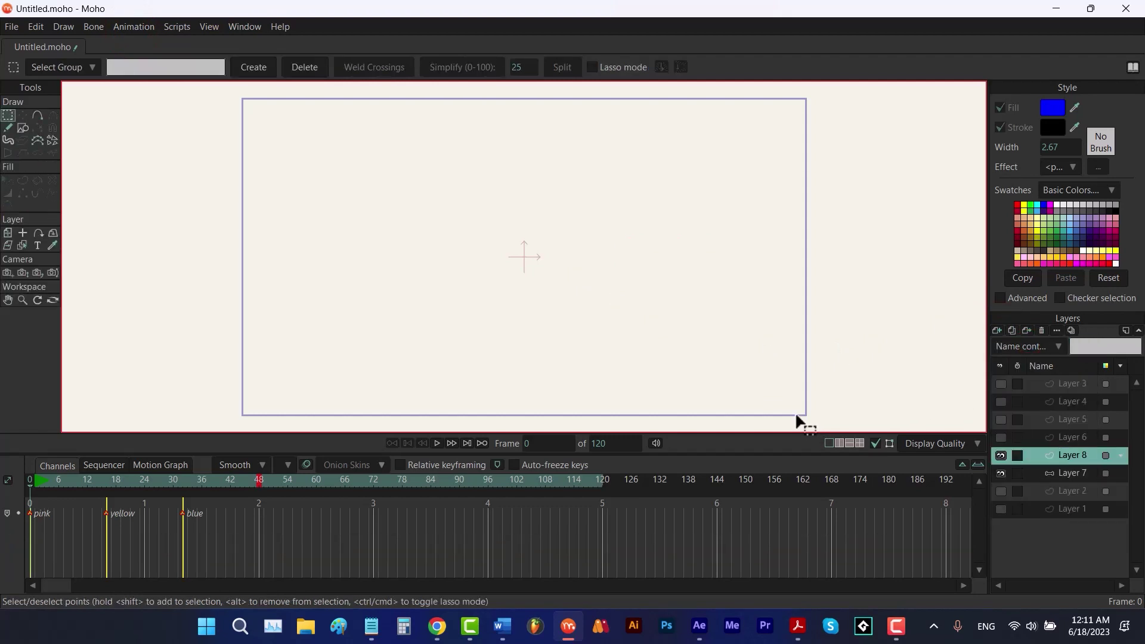
pyautogui.moveTo(1081, 455); pyautogui.dragTo(1080, 476)
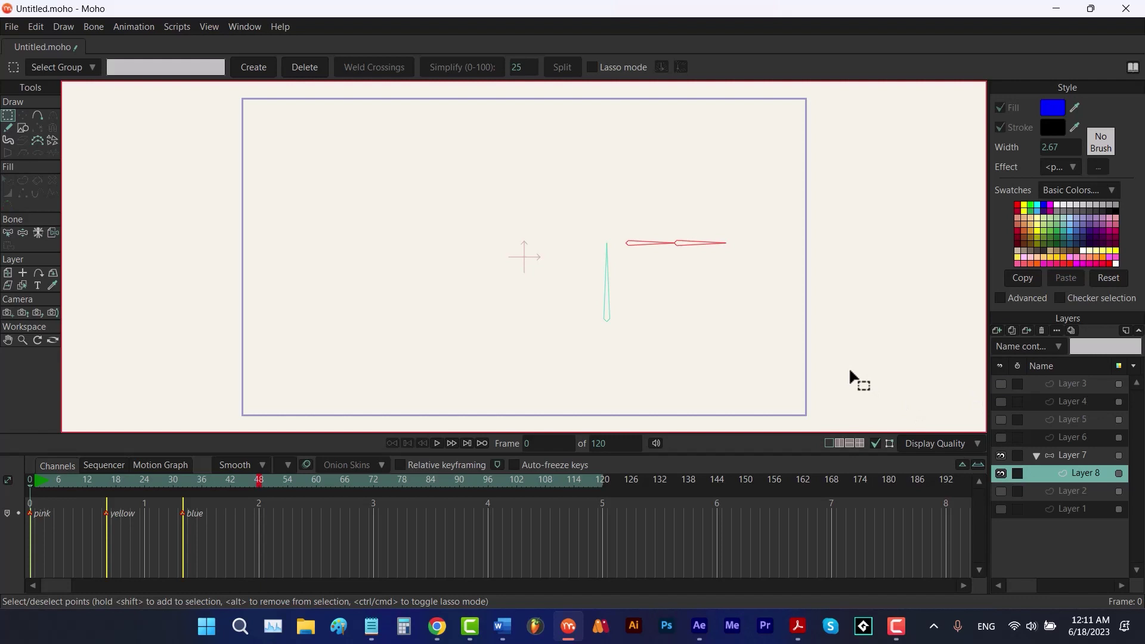
# Draw a thin rectangle covering both horizontal bones on Layer 8, and add a middle point to its upper and lower edges.
pyautogui.press('e')
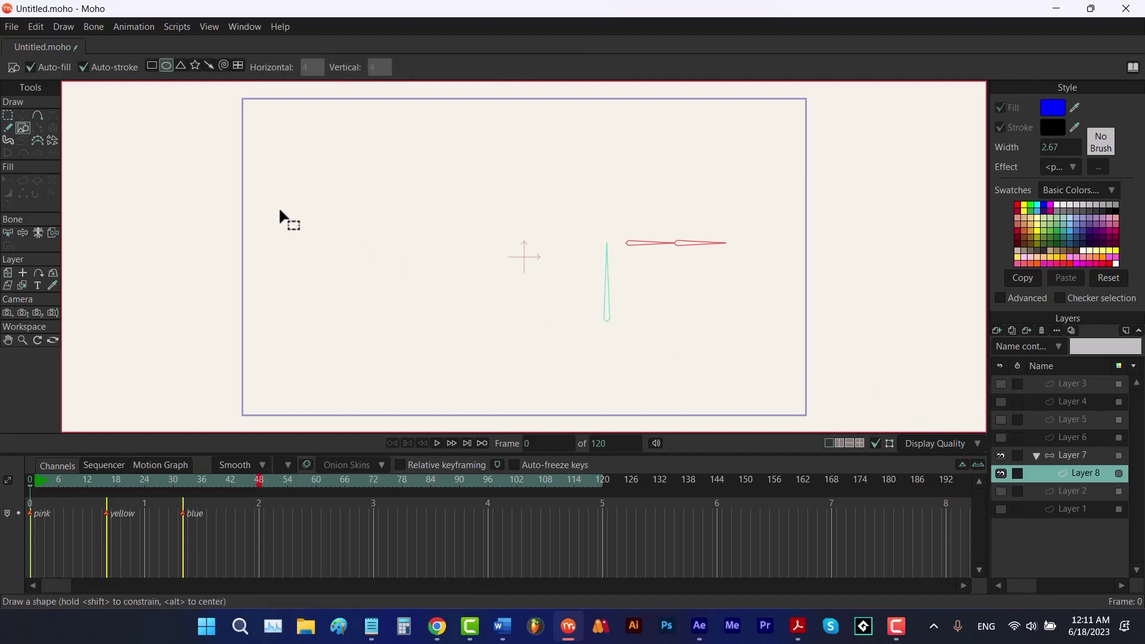
pyautogui.click(153, 65)
pyautogui.moveTo(734, 234); pyautogui.dragTo(615, 253)
pyautogui.press('a')
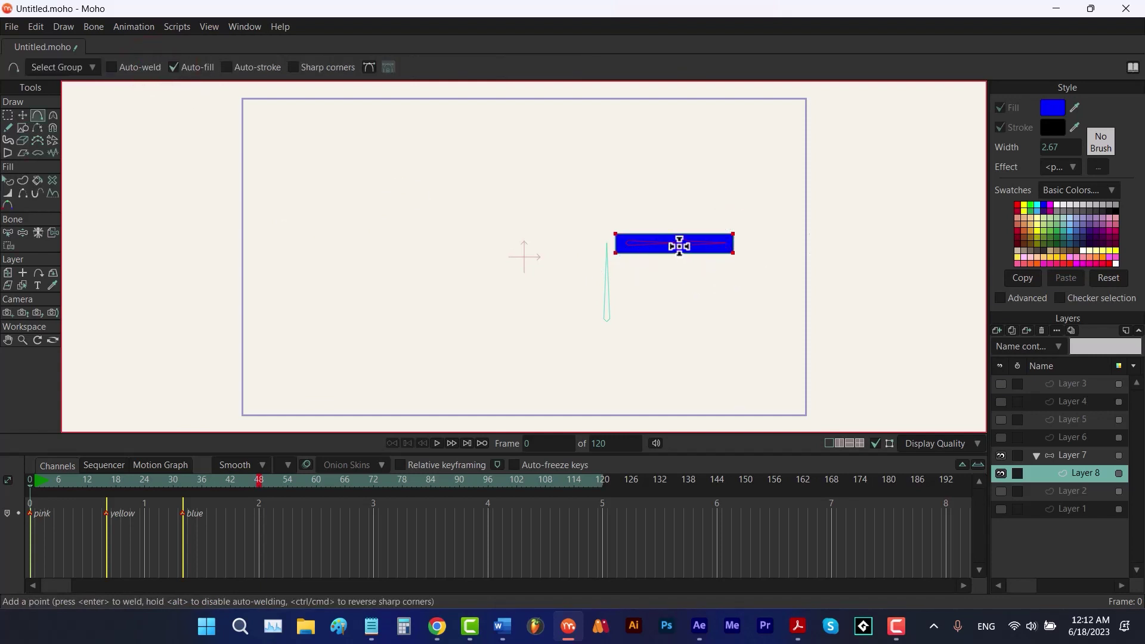
pyautogui.moveTo(675, 236); pyautogui.dragTo(675, 253)
# At frame 32, move the inner middle point of Layer 8's bent rectangle across the bone joint toward the opposite edge.
pyautogui.click(1079, 455)
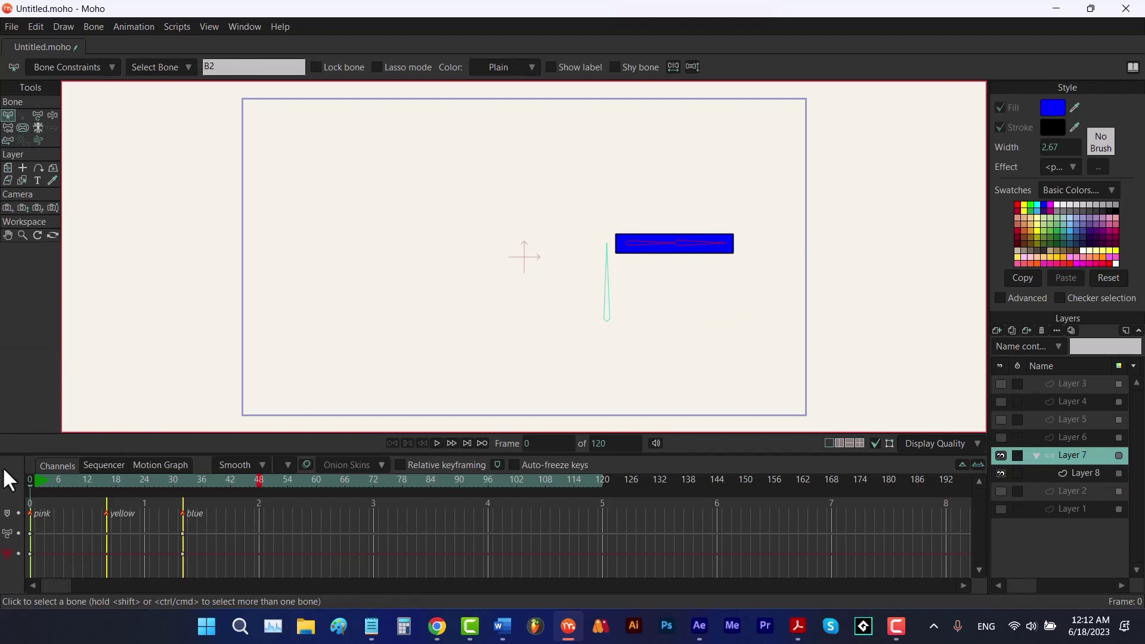
pyautogui.moveTo(44, 481); pyautogui.dragTo(183, 483)
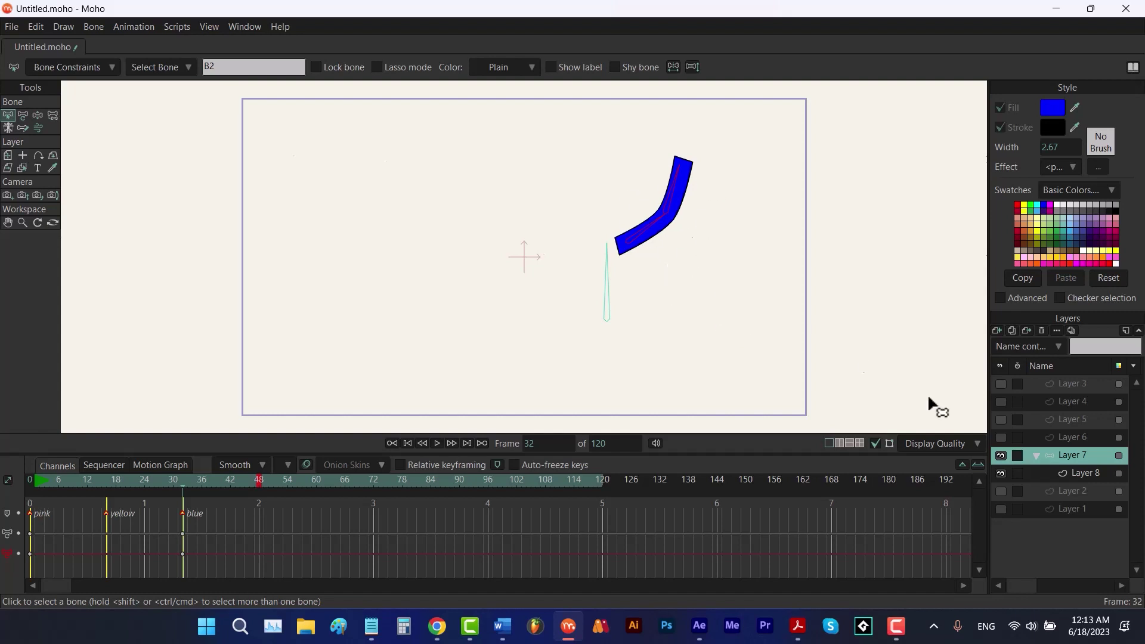
pyautogui.click(1093, 471)
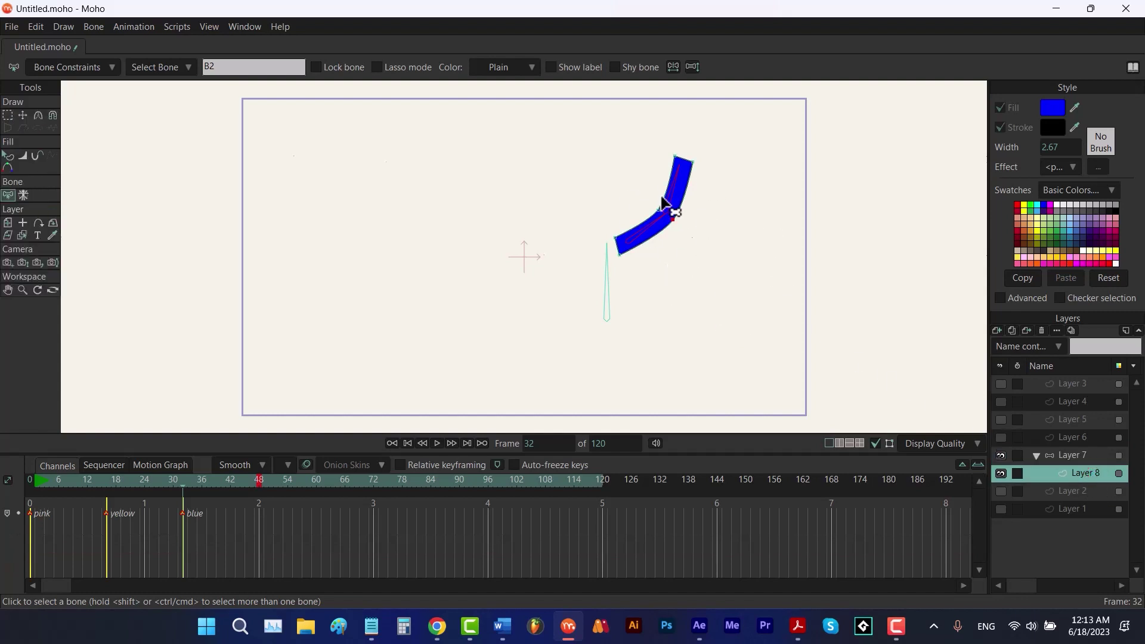
pyautogui.press('t')
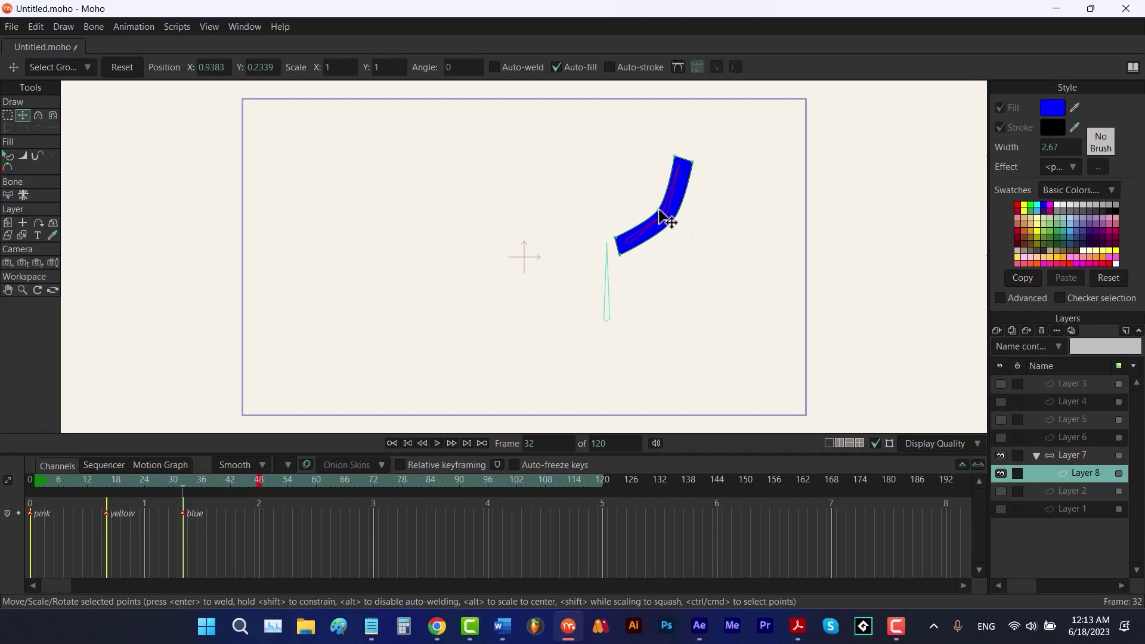
pyautogui.moveTo(660, 215); pyautogui.dragTo(675, 224)
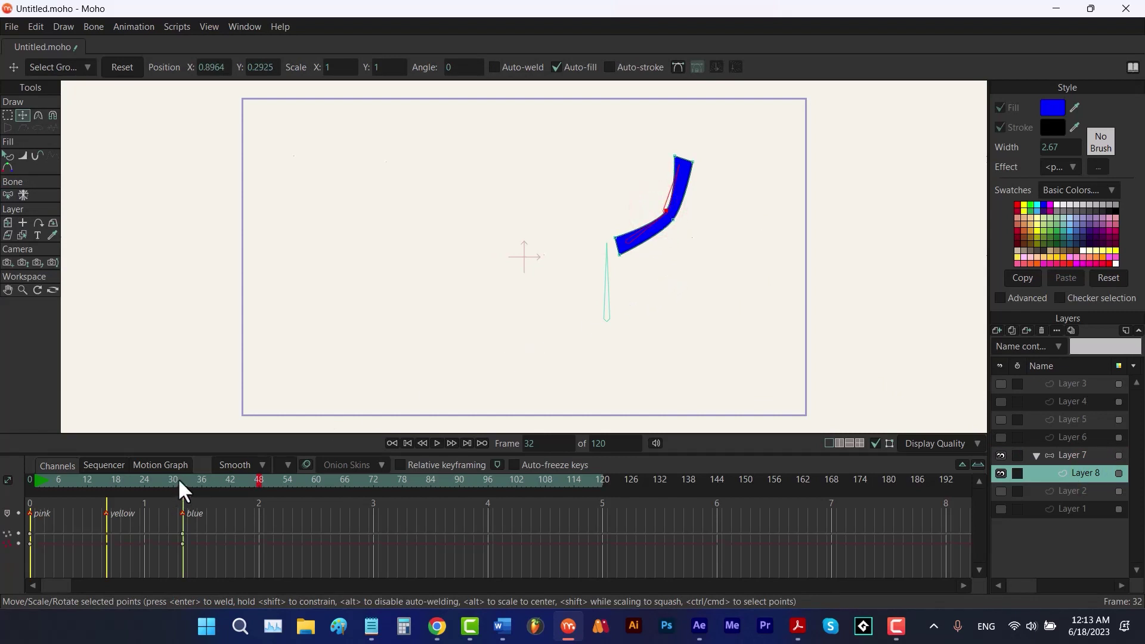
# Play the arm animation from the start, return to frame 32, and compare the keyframes of Layer 7 and Layer 8.
pyautogui.moveTo(178, 479); pyautogui.dragTo(3, 489)
pyautogui.press('space')
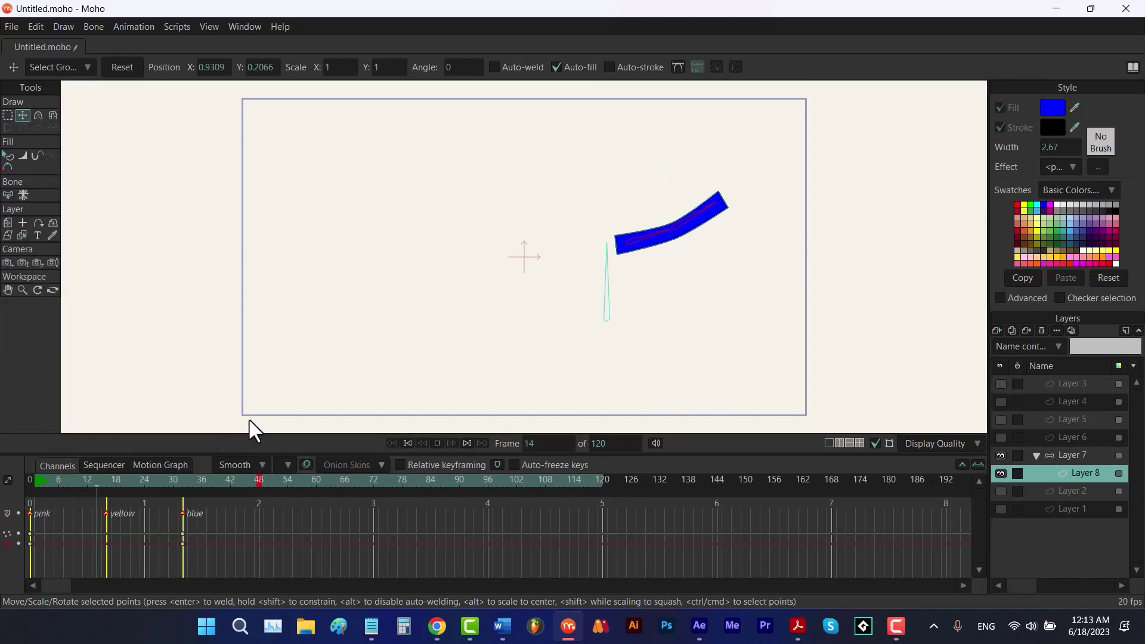
pyautogui.press('space')
pyautogui.click(177, 481)
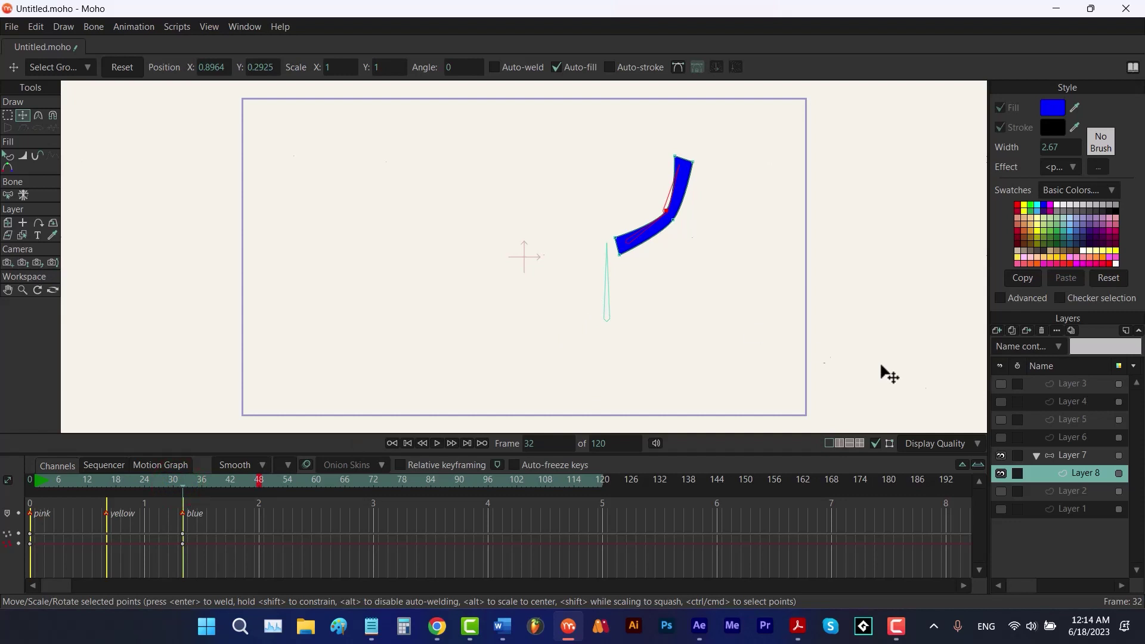
pyautogui.click(1061, 453)
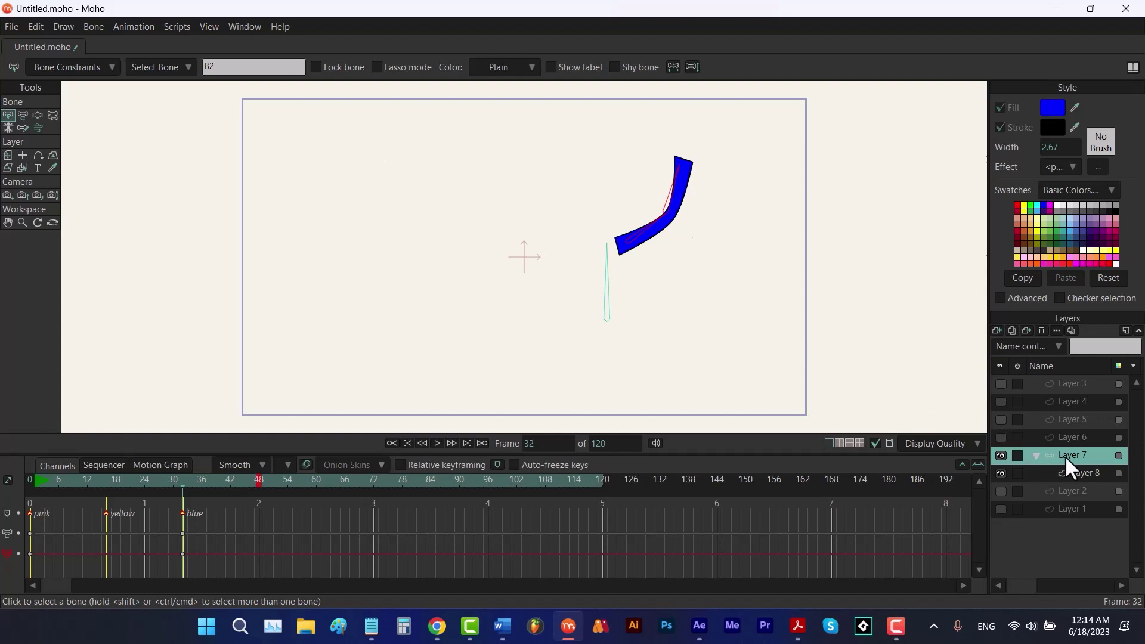
pyautogui.click(1070, 471)
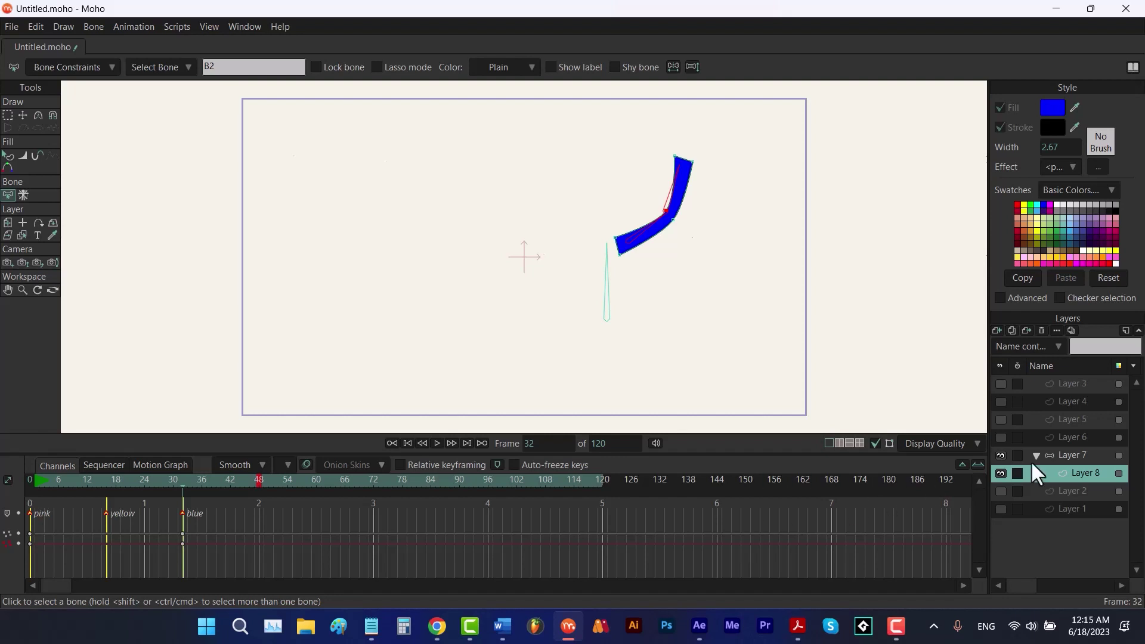
# Select Layer 7's keyframes at frame 32 and copy them as a deep frame.
pyautogui.click(1060, 453)
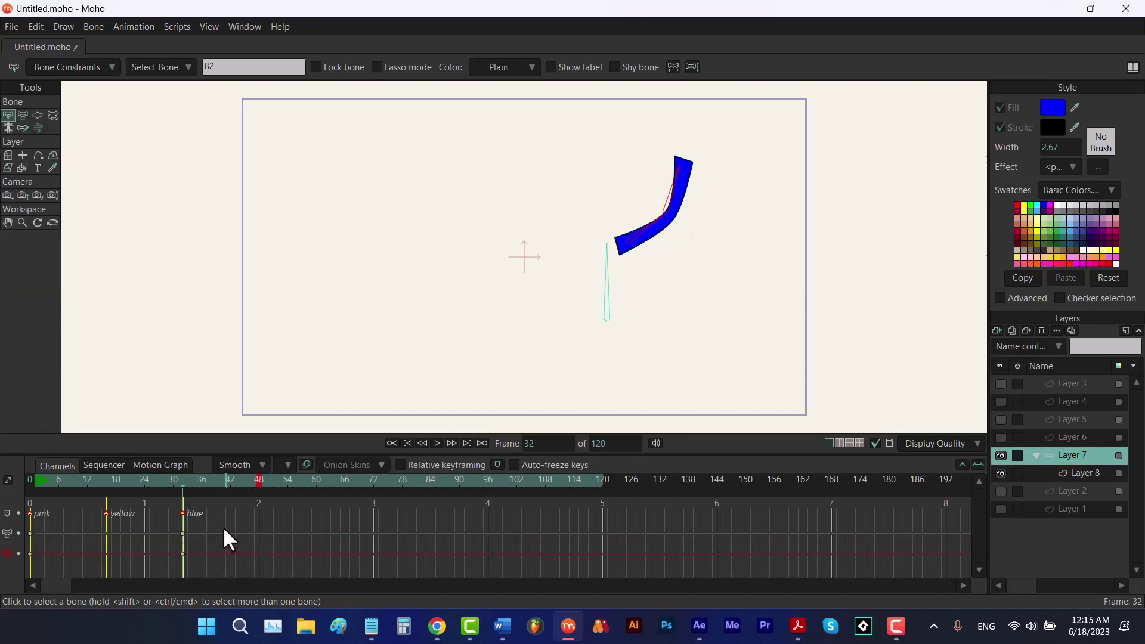
pyautogui.moveTo(225, 523); pyautogui.dragTo(160, 562)
pyautogui.click(132, 26)
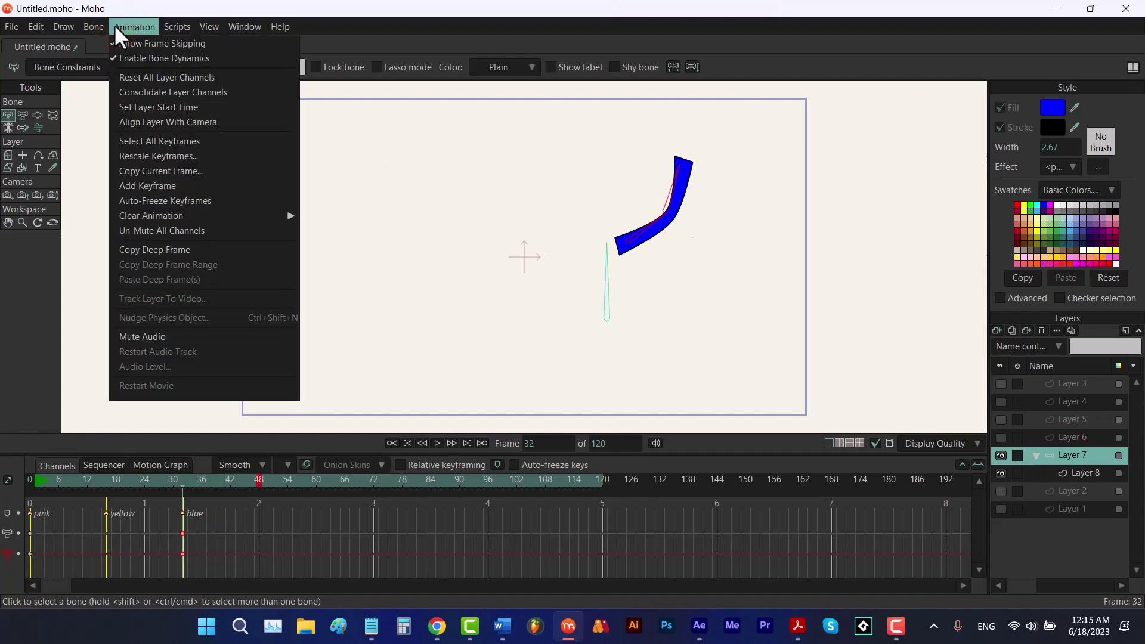
pyautogui.click(173, 249)
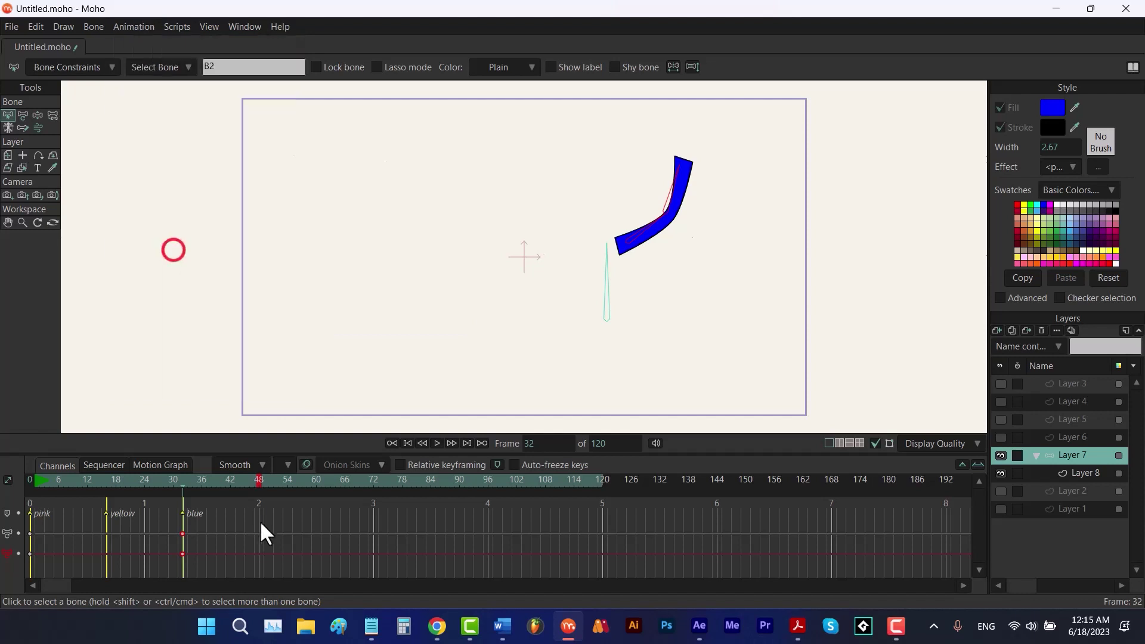
# Paste the copied deep frame into Layer 7 at frame 48.
pyautogui.click(258, 481)
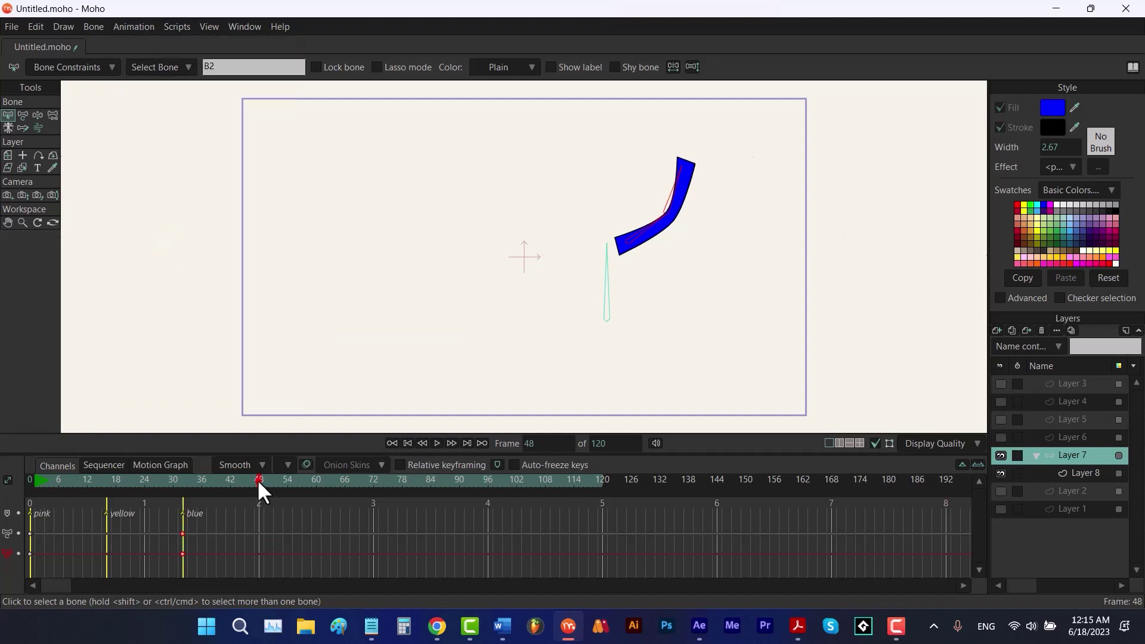
pyautogui.click(135, 27)
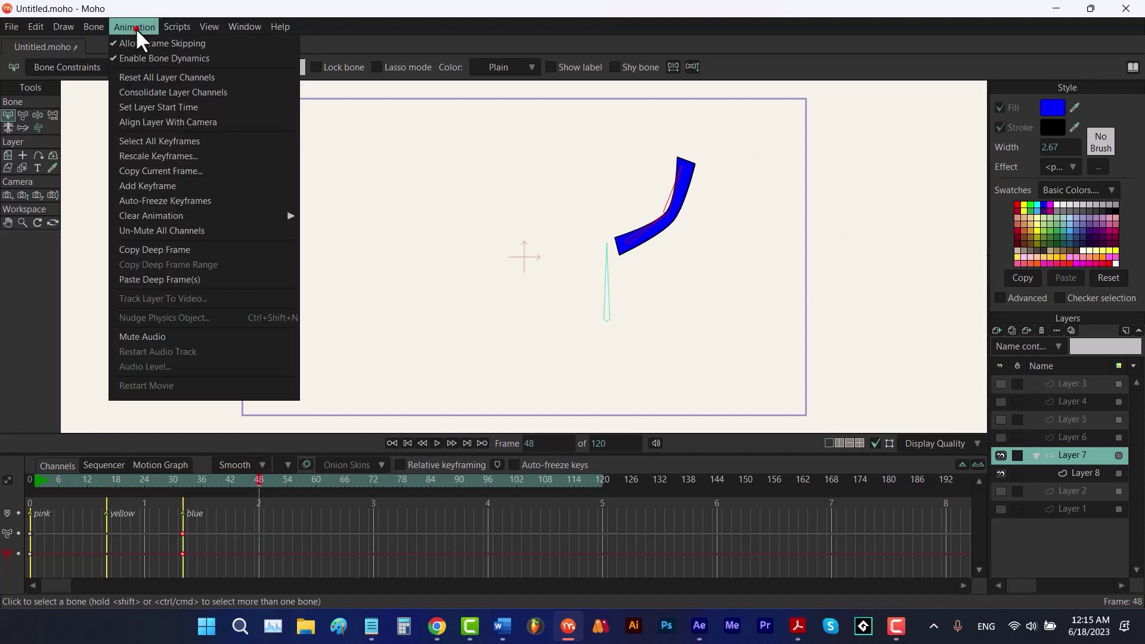
pyautogui.click(183, 277)
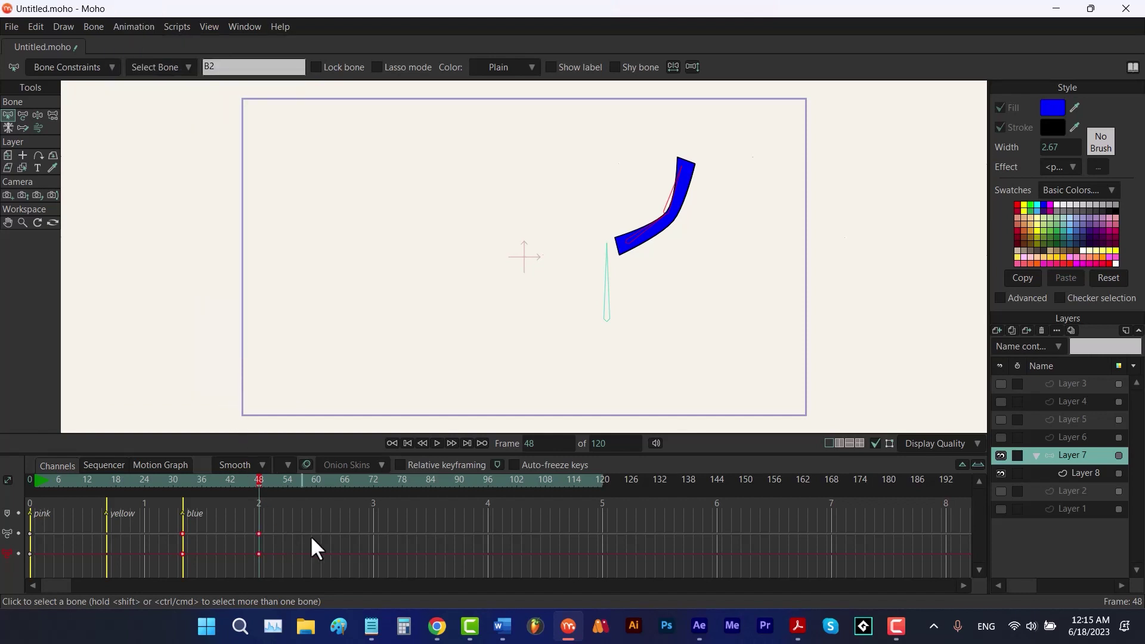
# Check Layer 8's pasted keyframes at frame 48 and undo the deep frame paste.
pyautogui.click(1071, 475)
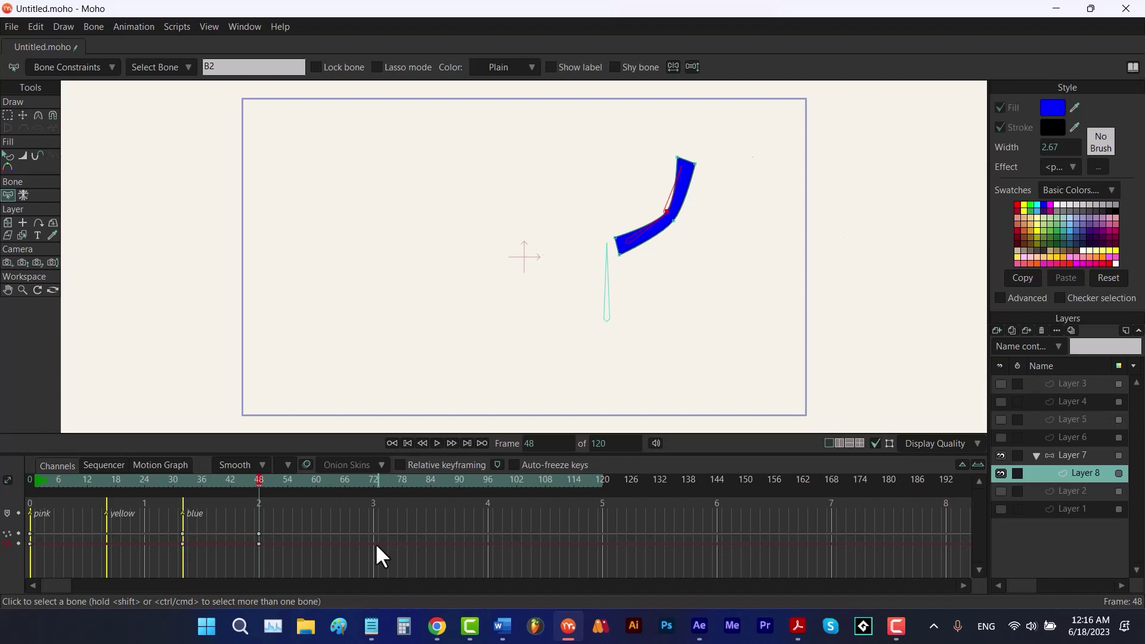
pyautogui.hotkey('ctrl', 'z')
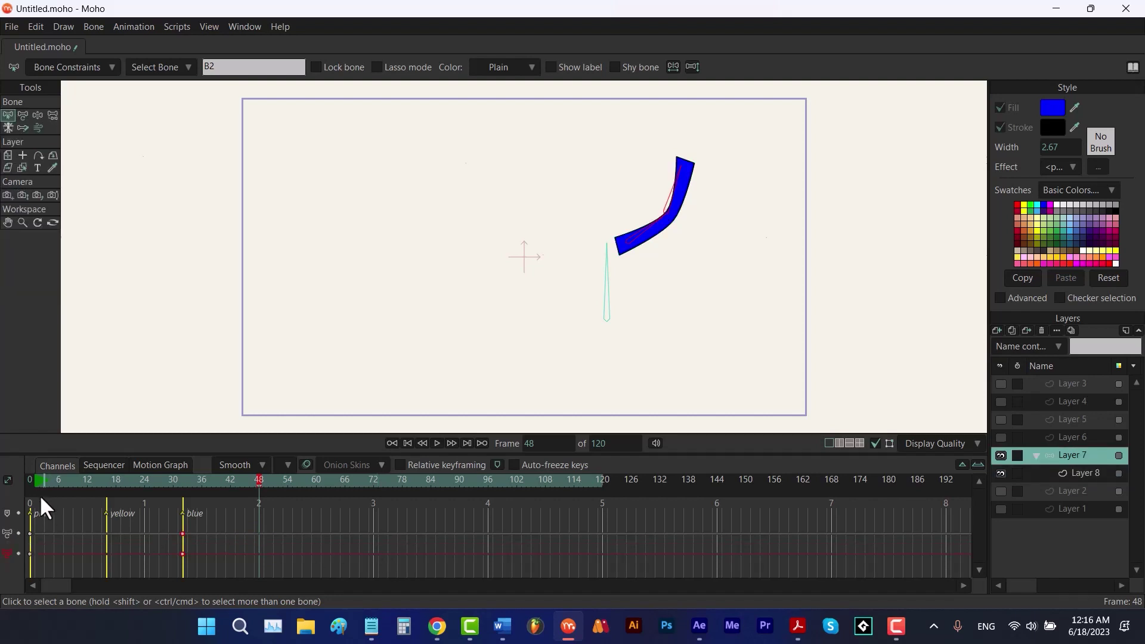
# Select Layer 7's keyframes at frames 0 through 32 and copy them as a deep frame range.
pyautogui.click(28, 481)
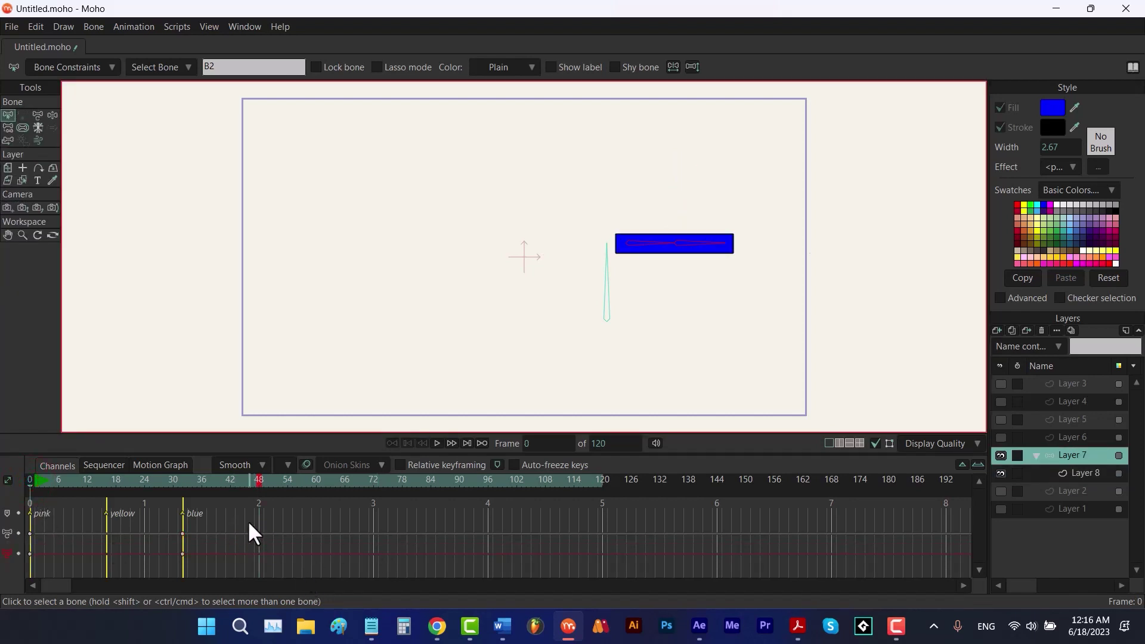
pyautogui.moveTo(243, 522); pyautogui.dragTo(29, 567)
pyautogui.click(121, 26)
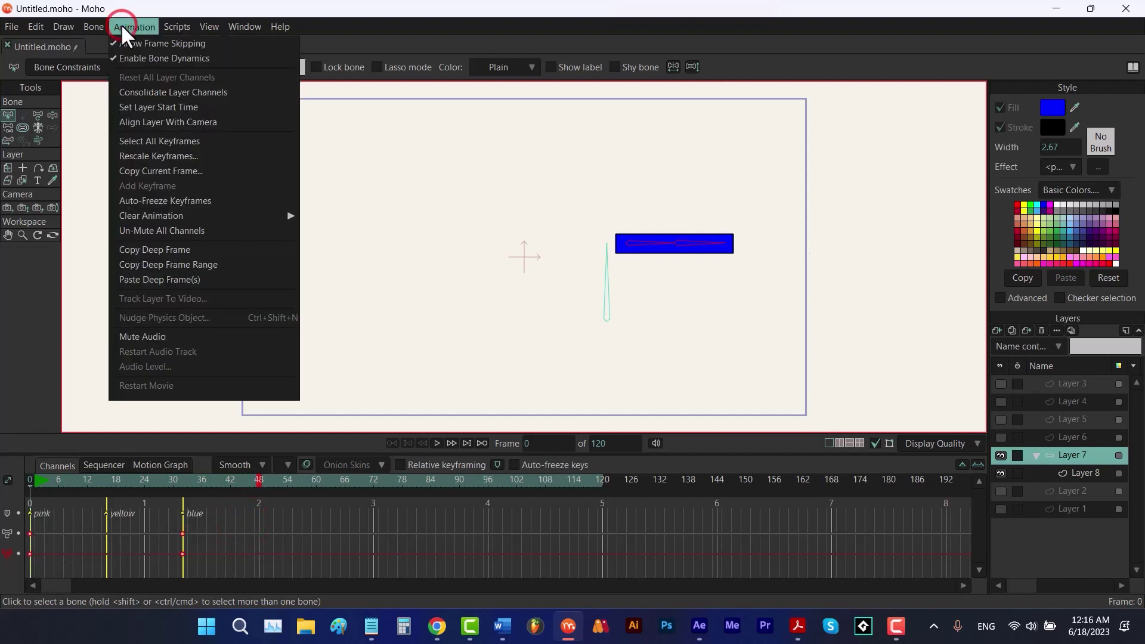
pyautogui.click(158, 248)
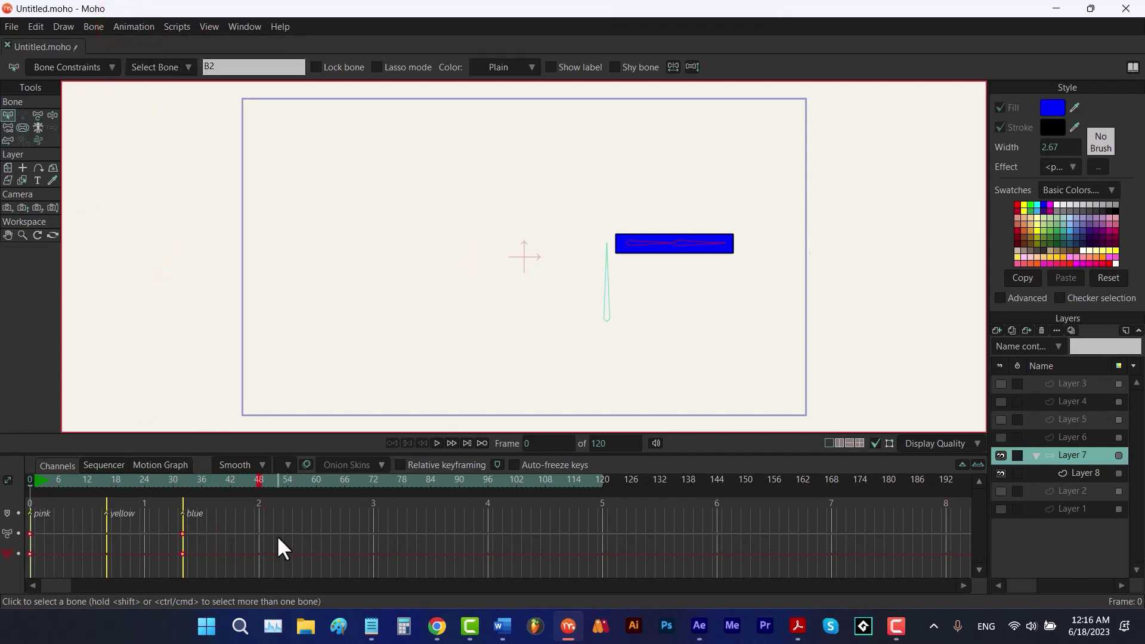
pyautogui.click(139, 28)
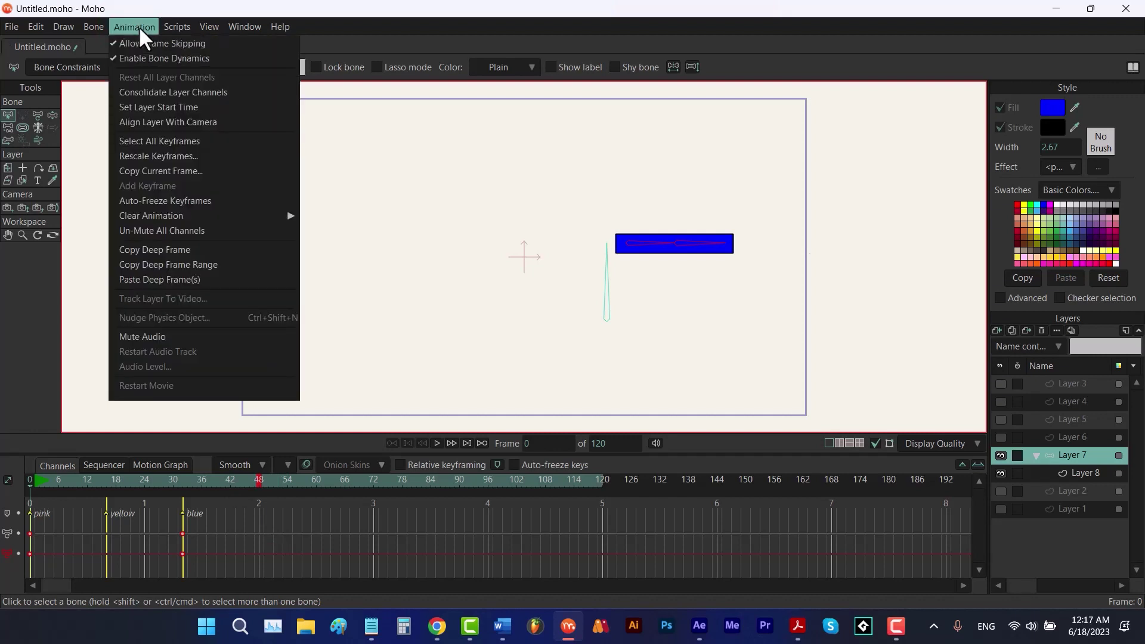
pyautogui.click(195, 263)
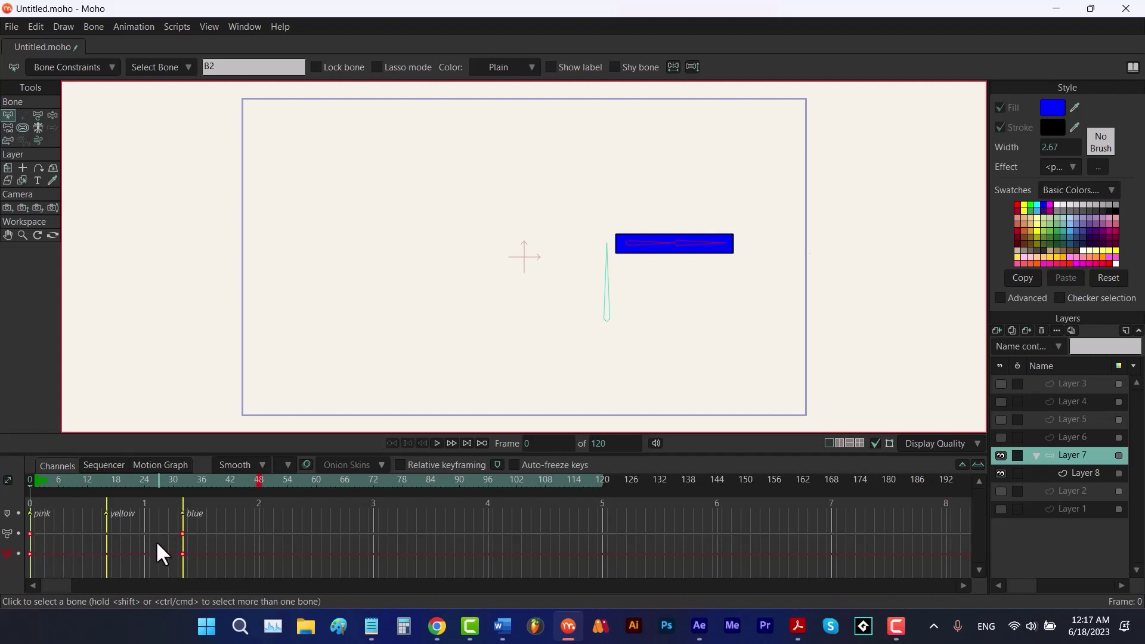
# Paste the copied deep frame range into Layer 7 starting at frame 48.
pyautogui.click(259, 483)
pyautogui.click(135, 27)
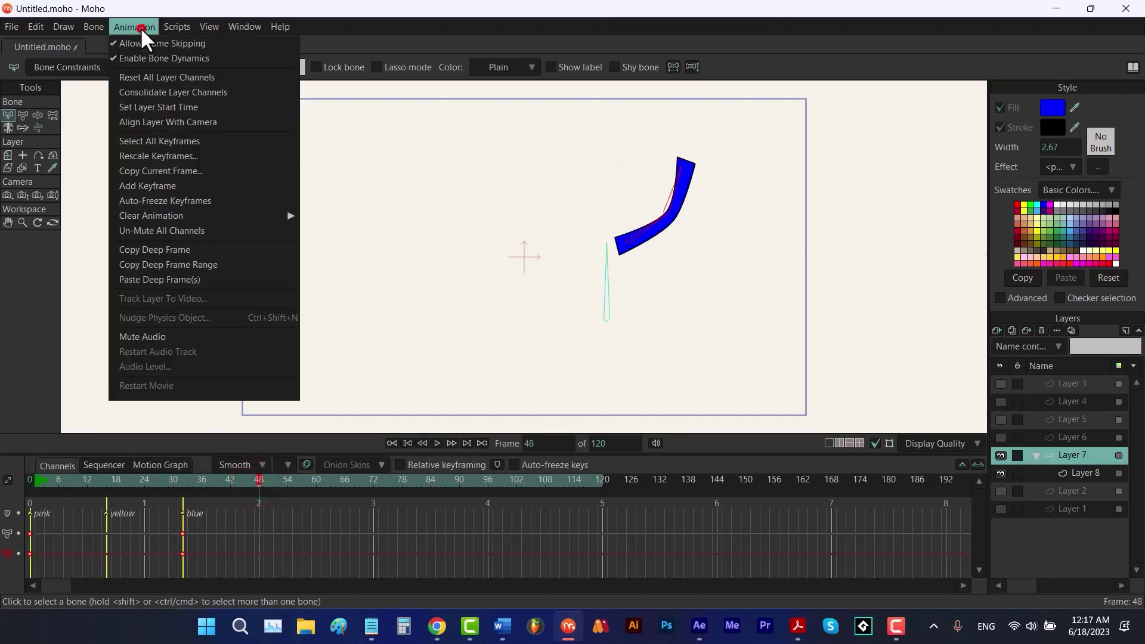
pyautogui.click(179, 279)
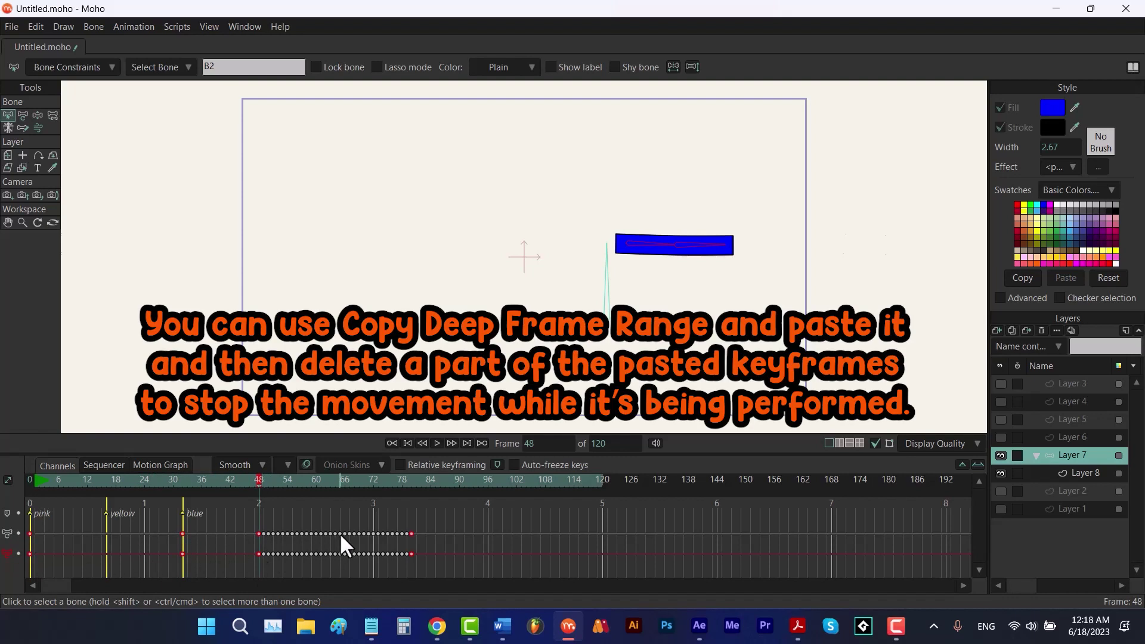
# Delete the pasted keyframes from frame 48 onward in Layer 7, and clear Layer 8's keyframes as well.
pyautogui.moveTo(465, 525); pyautogui.dragTo(235, 567)
pyautogui.press('Delete')
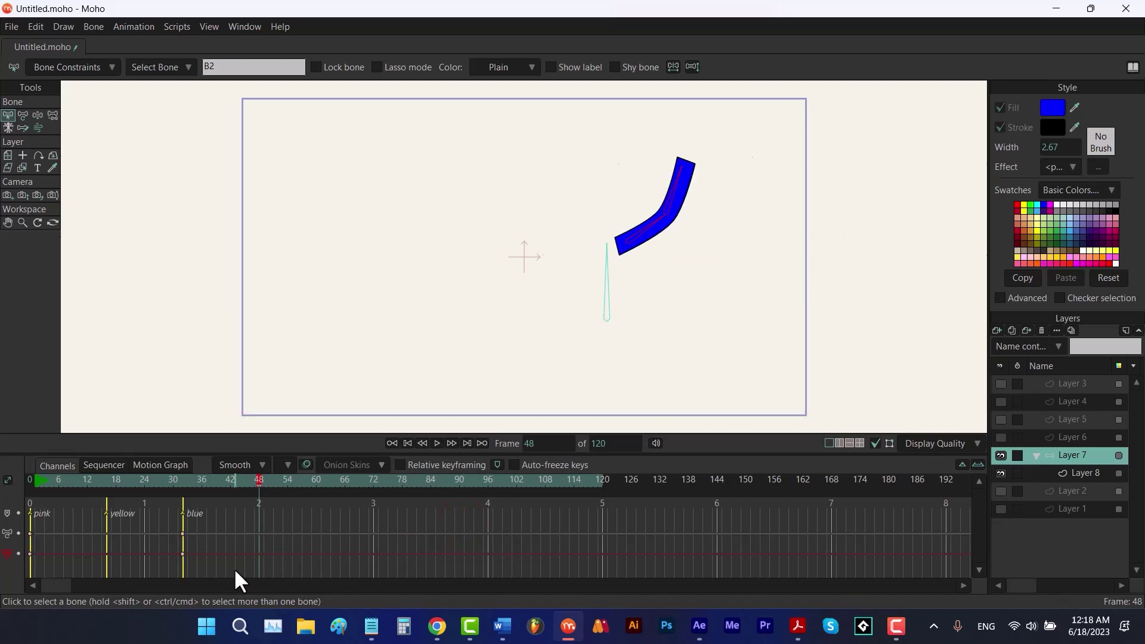
pyautogui.click(1076, 472)
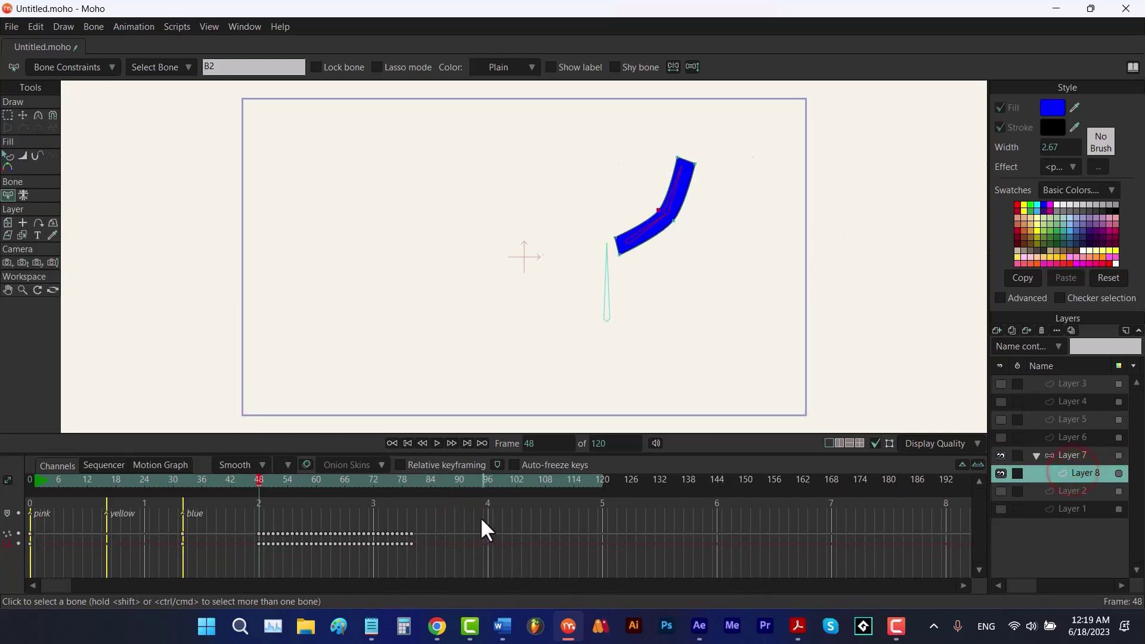
pyautogui.moveTo(470, 524); pyautogui.dragTo(184, 560)
pyautogui.press('Delete')
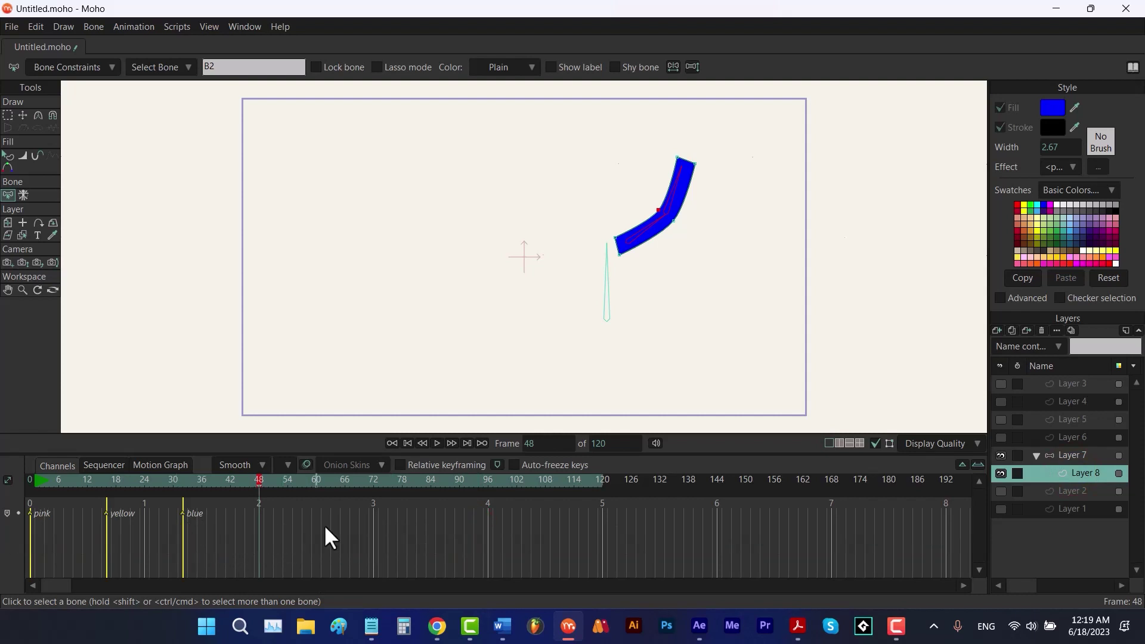
# Select Layer 7's keyframes and move those at frame 32 to frame 48.
pyautogui.click(1097, 453)
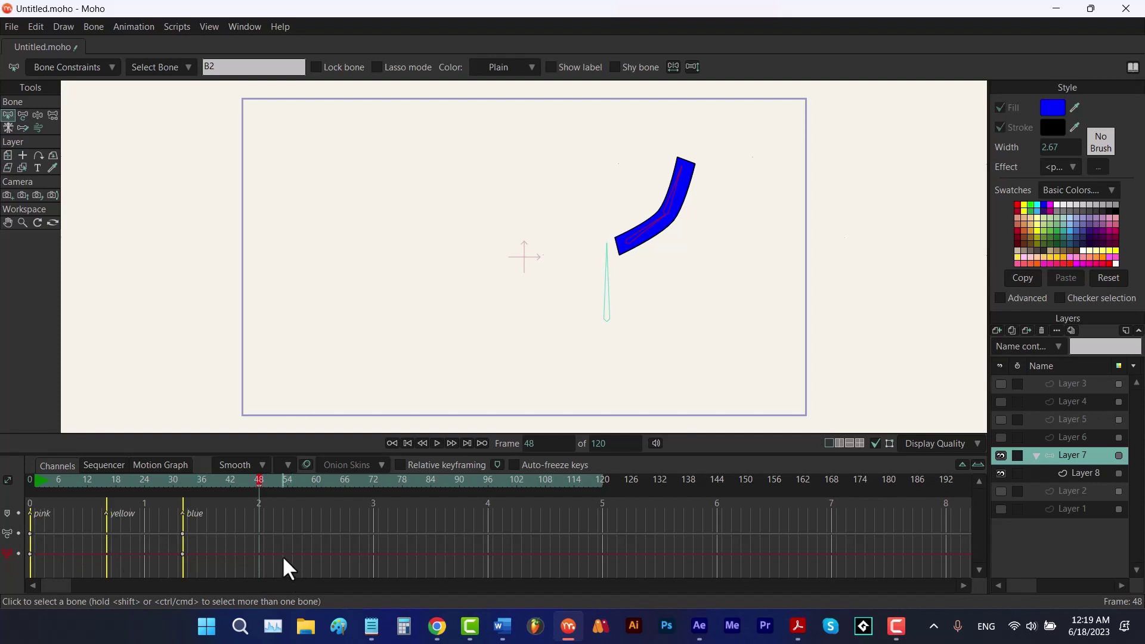
pyautogui.moveTo(260, 530); pyautogui.dragTo(25, 559)
pyautogui.moveTo(181, 553); pyautogui.dragTo(258, 553)
# Stretch Layer 6's keyframes and markers so yellow falls at about frame 37 and blue at about frame 73.
pyautogui.click(1032, 438)
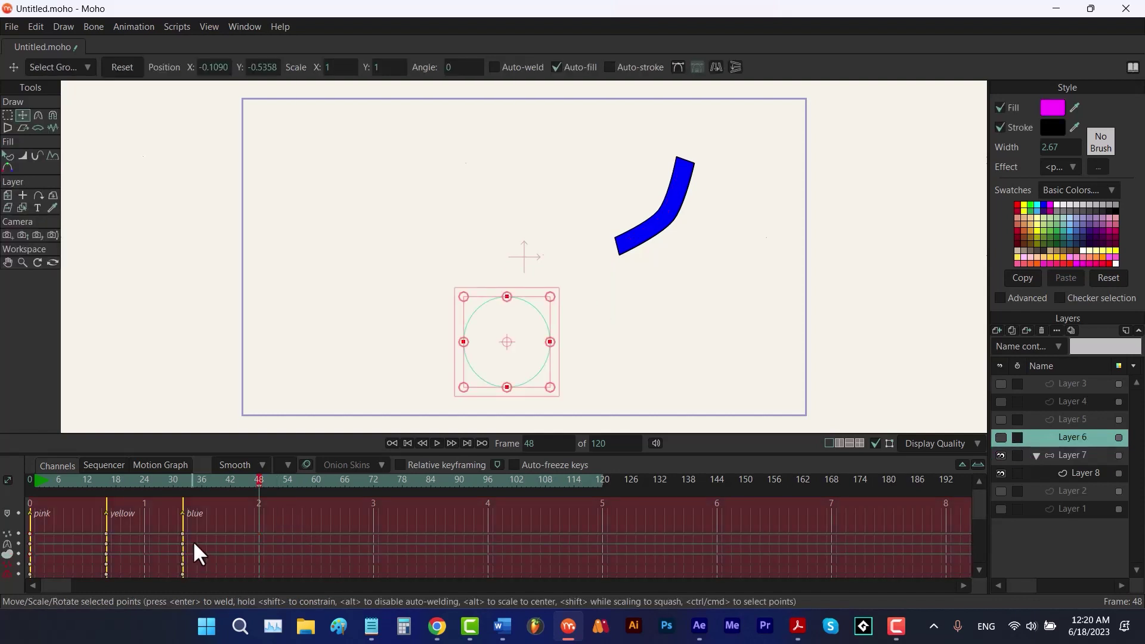
pyautogui.click(127, 27)
pyautogui.moveTo(182, 533); pyautogui.dragTo(108, 541)
pyautogui.moveTo(367, 550); pyautogui.dragTo(378, 548)
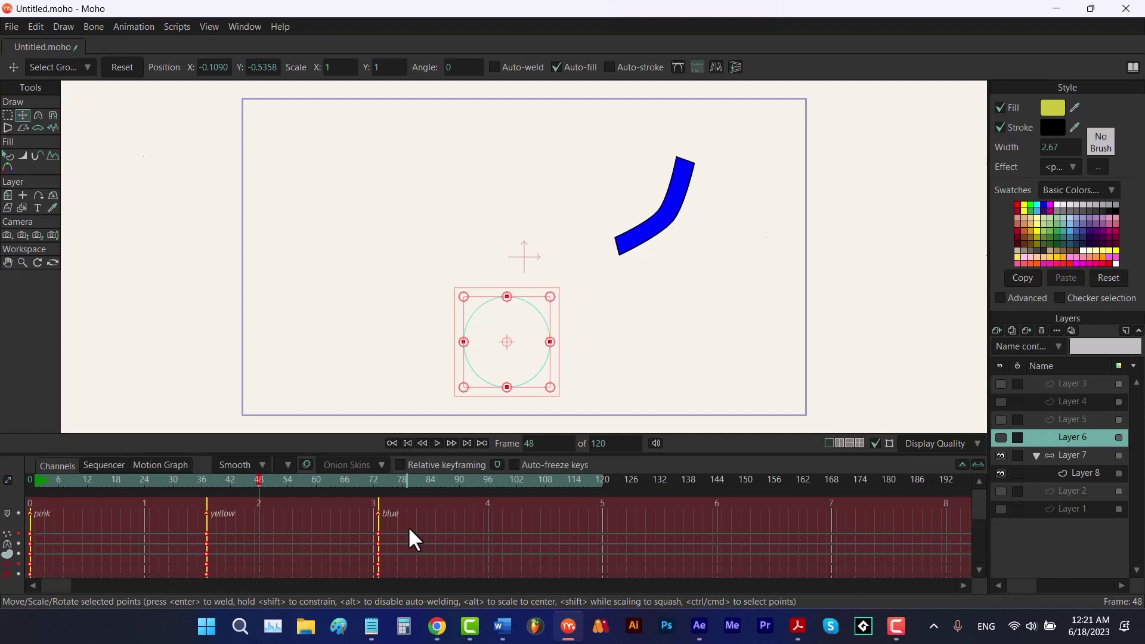
# Open the Export Animation settings for the project.
pyautogui.click(11, 27)
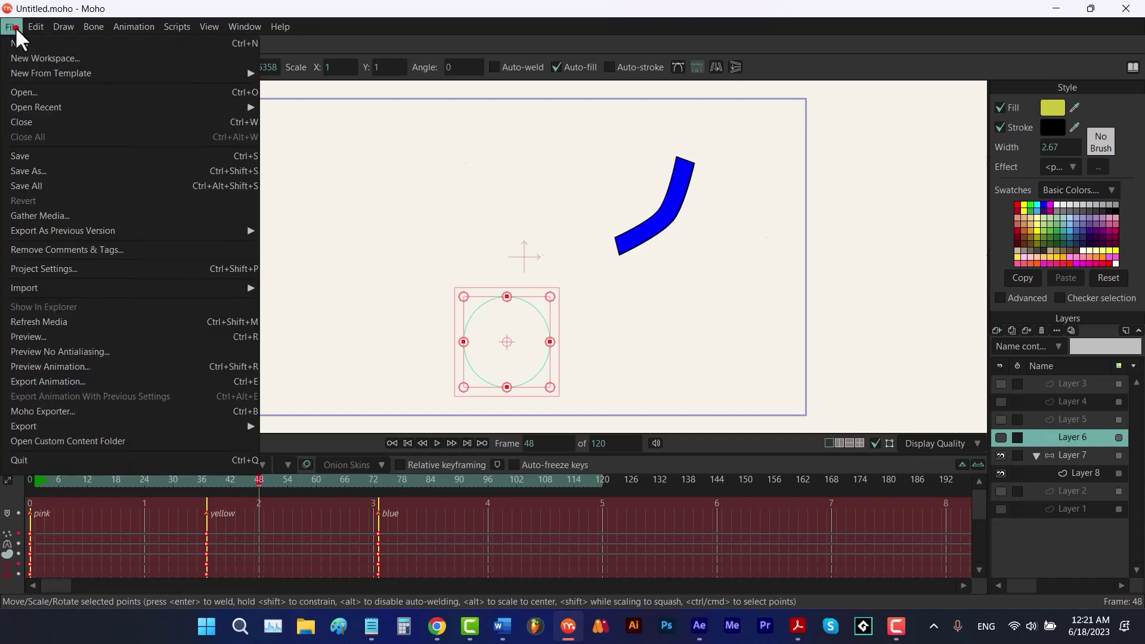
pyautogui.click(74, 381)
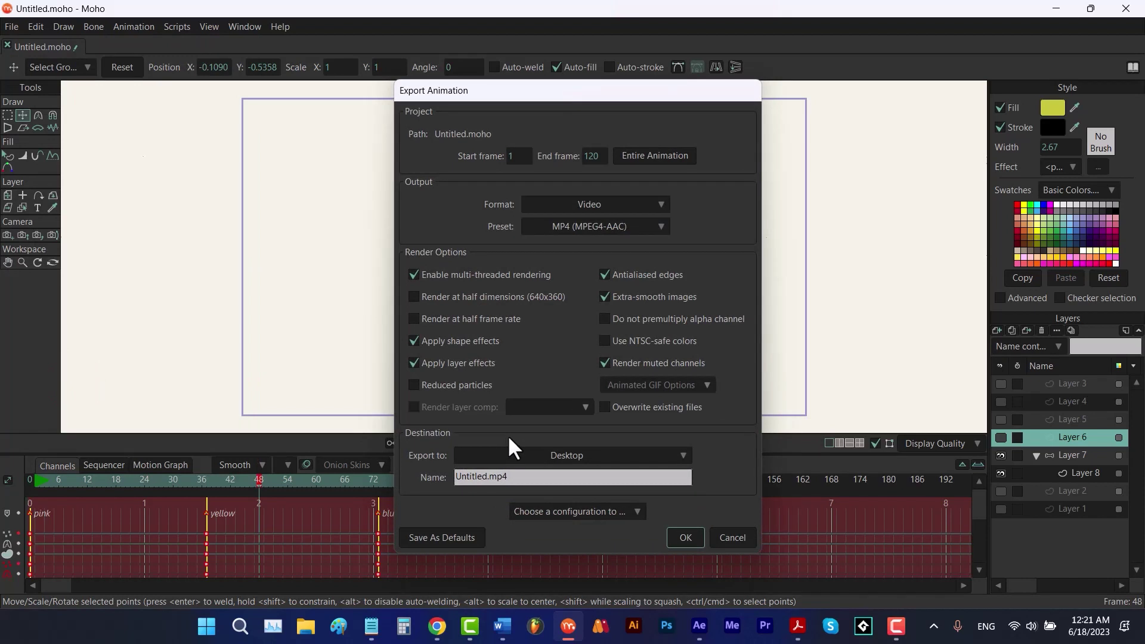